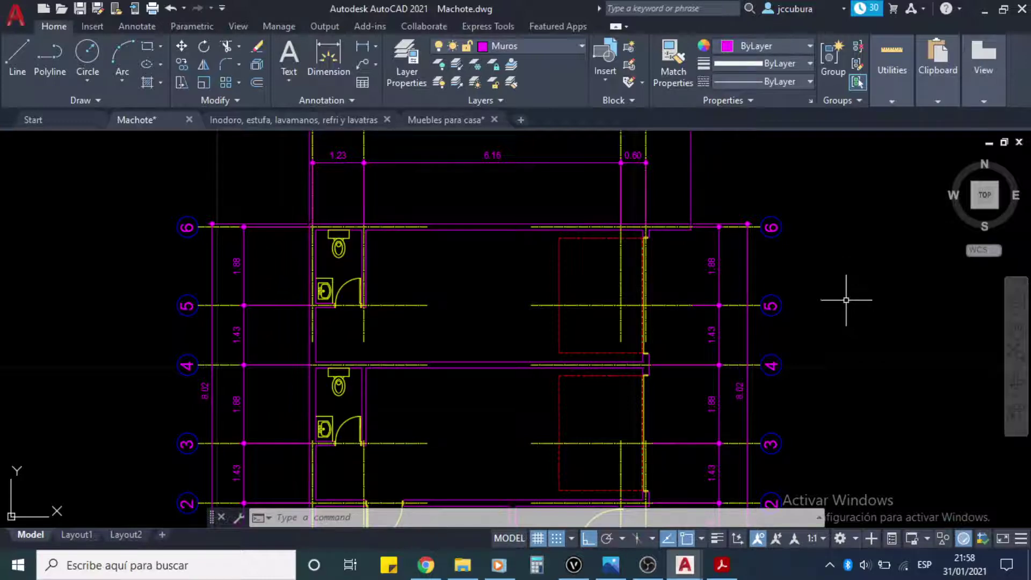
Step: Examine the floor plan's rooms, axis lines and surrounding dimensions
middle_click_drag(847, 299, 857, 369)
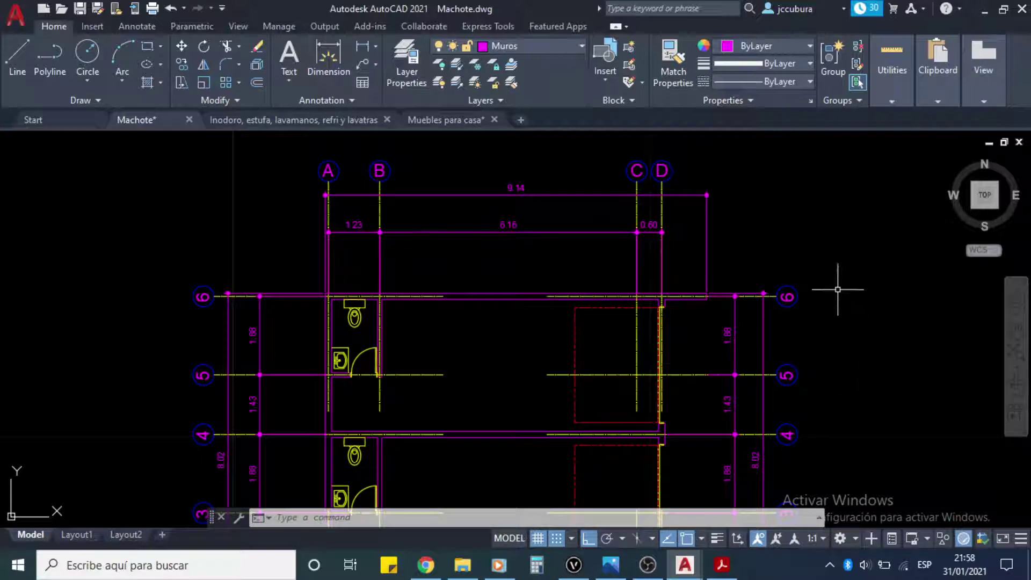
middle_click_drag(840, 281, 798, 258)
middle_click_drag(833, 336, 824, 257)
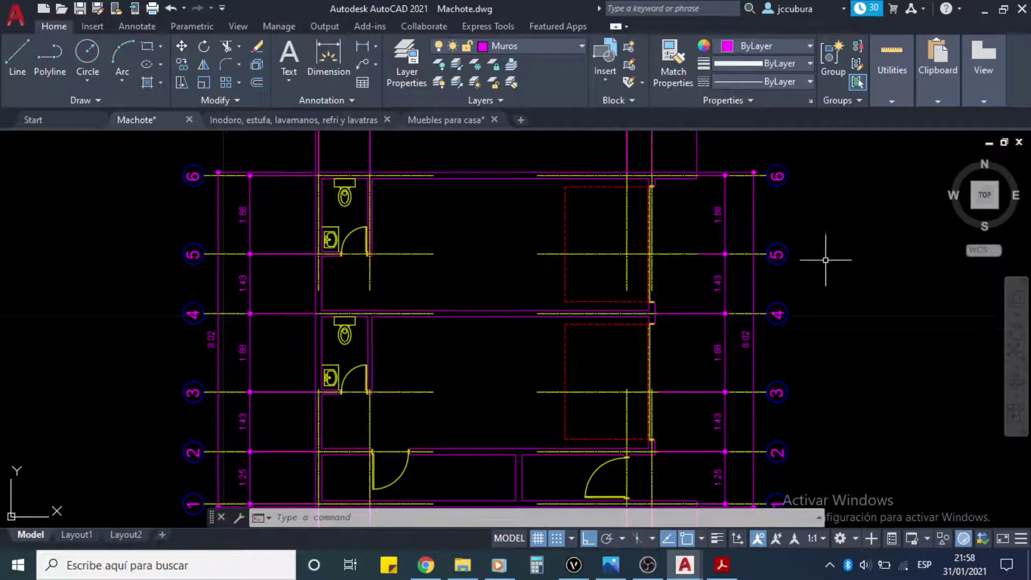
mouse_move(829, 313)
middle_mouse_down()
mouse_move(833, 269)
mouse_move(822, 336)
middle_mouse_up()
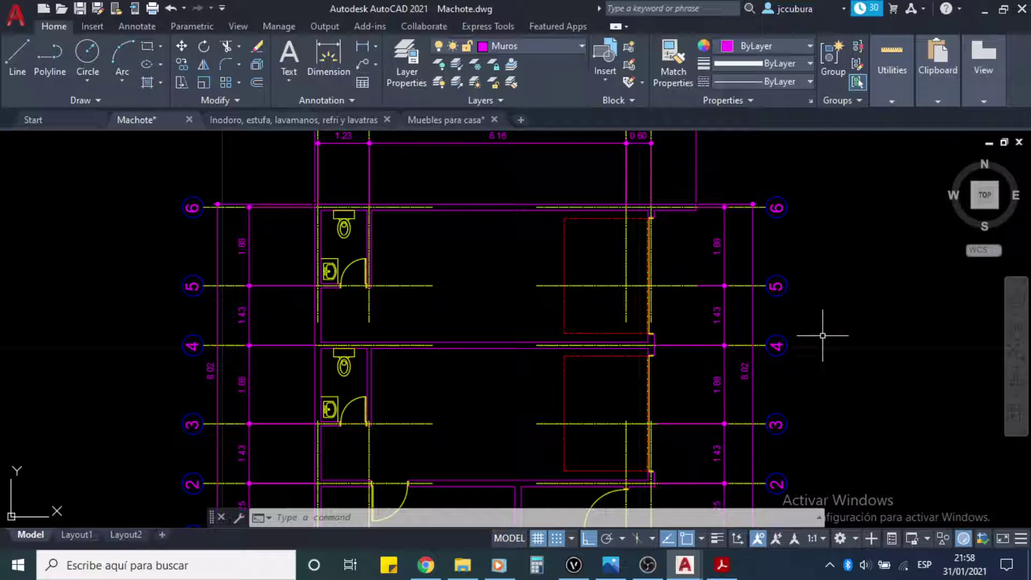
scroll(801, 288, "down", 1)
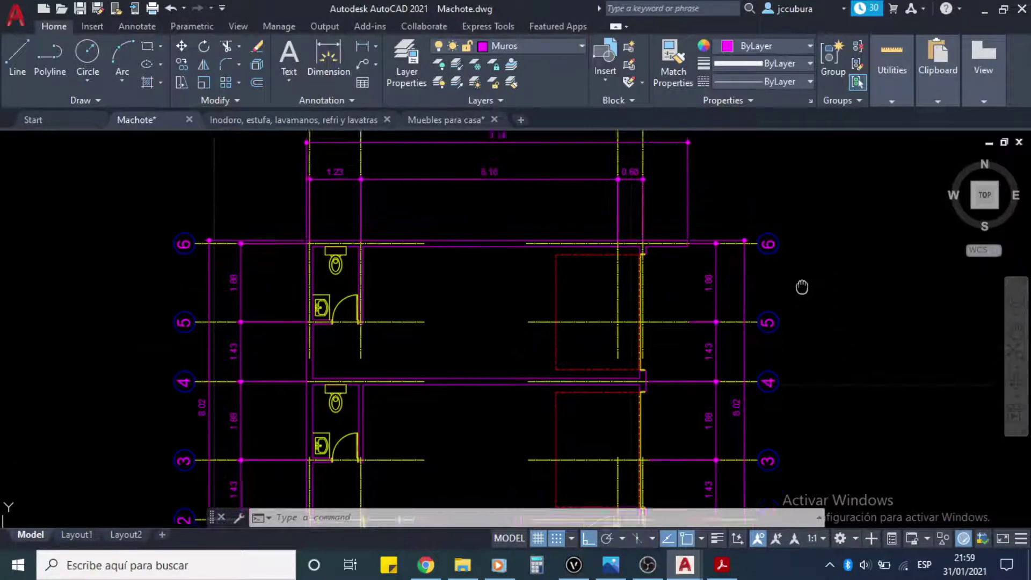
scroll(801, 269, "up", 1)
mouse_move(789, 253)
middle_mouse_down()
mouse_move(765, 297)
mouse_move(773, 324)
mouse_move(748, 289)
mouse_move(693, 258)
middle_mouse_up()
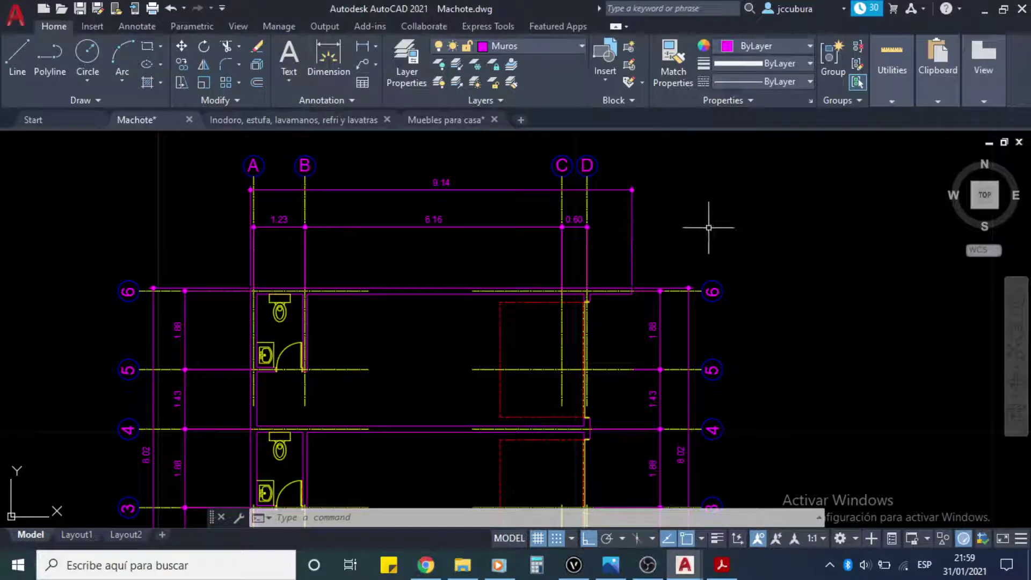
middle_click_drag(709, 221, 719, 225)
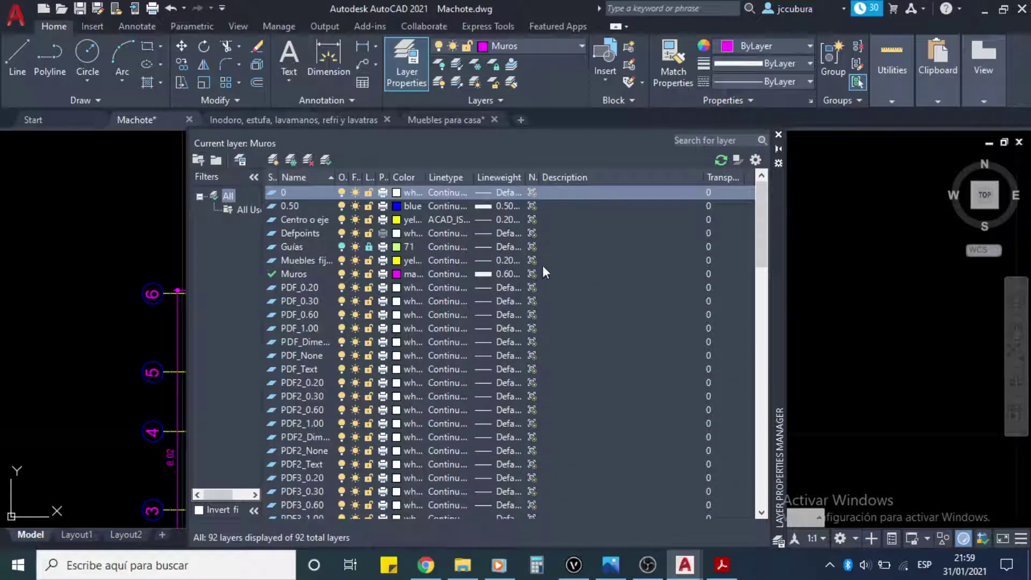
Step: Create a new layer named Cotas
left_click(271, 158)
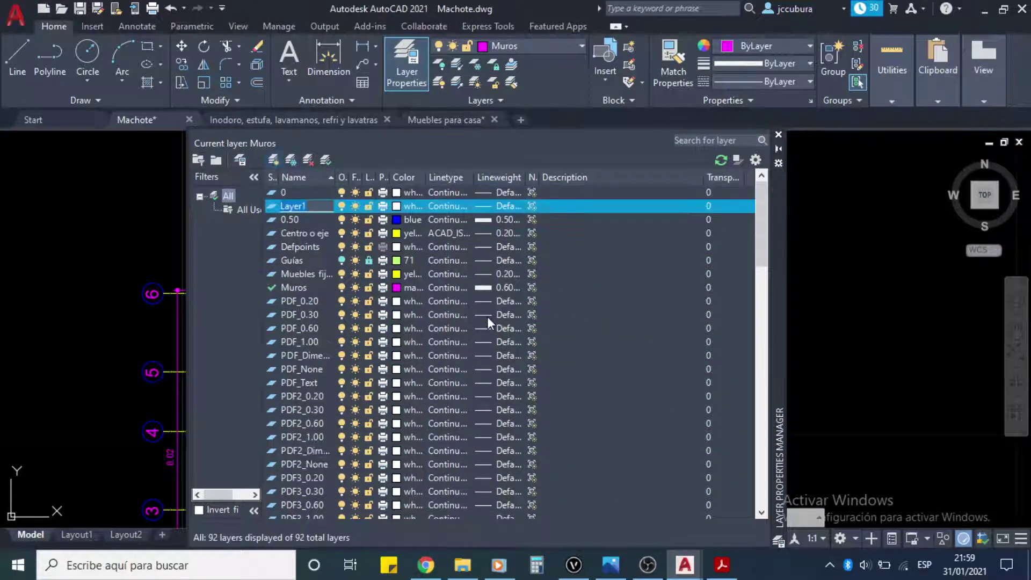
type("Col")
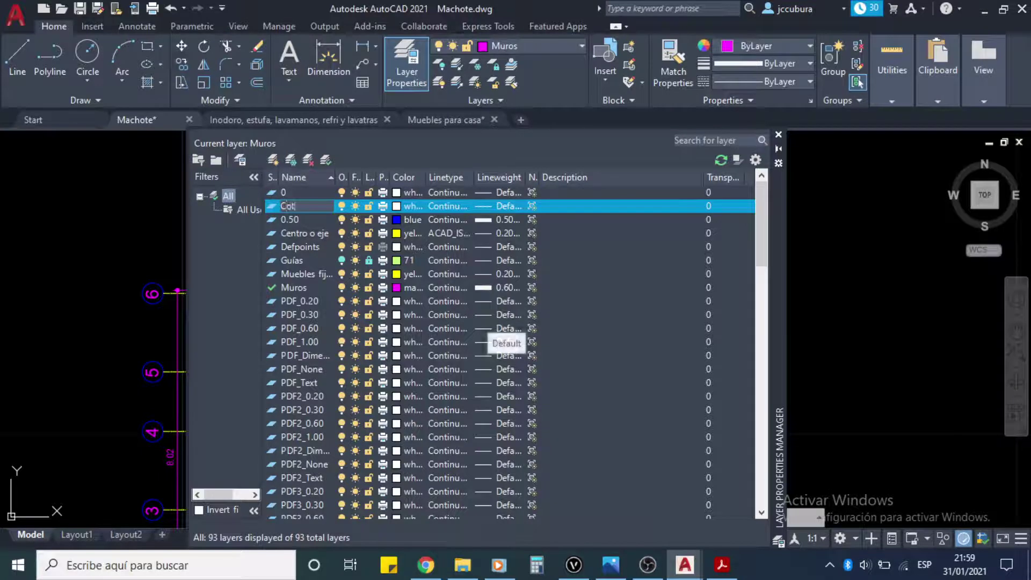
left_click(507, 217)
left_click(484, 217)
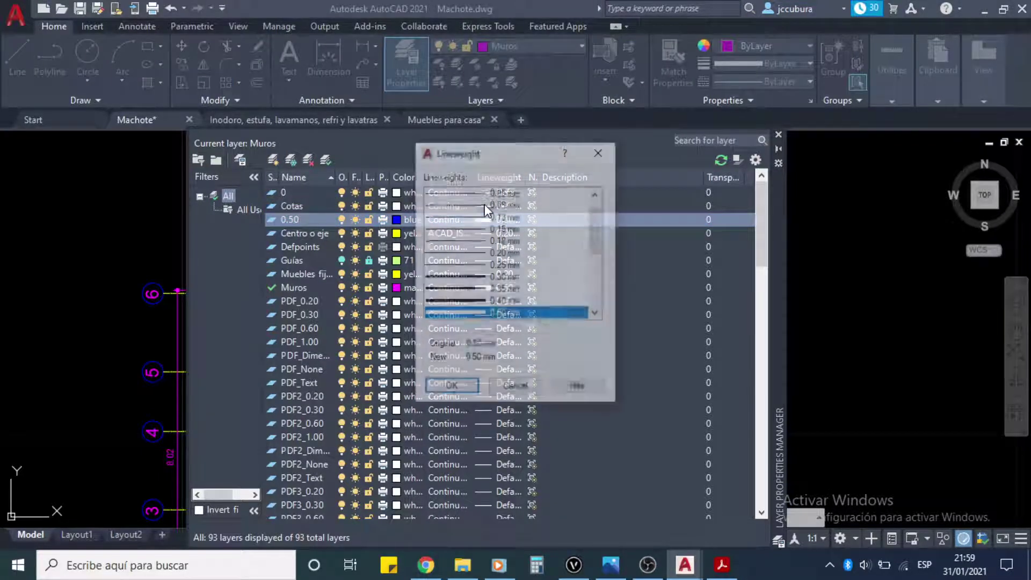
left_click(529, 387)
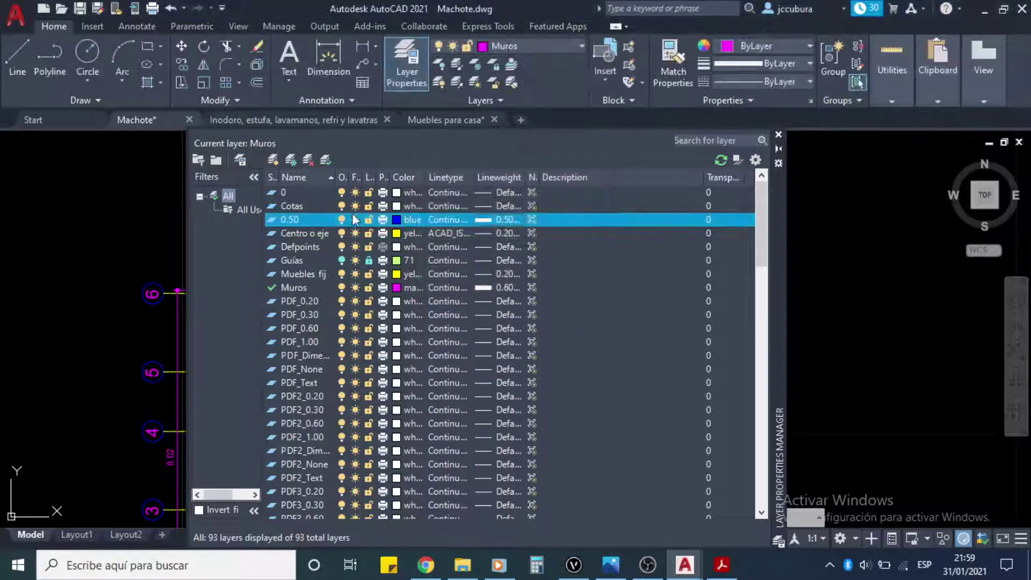
Step: Set the Cotas layer's color to yellow and its linetype to Continuous
left_click(291, 205)
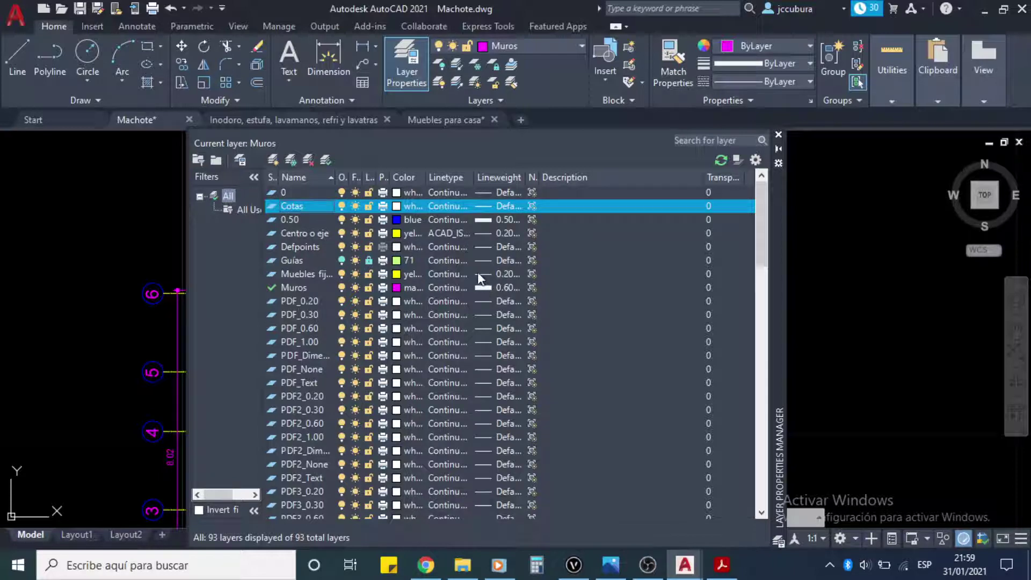
left_click(398, 205)
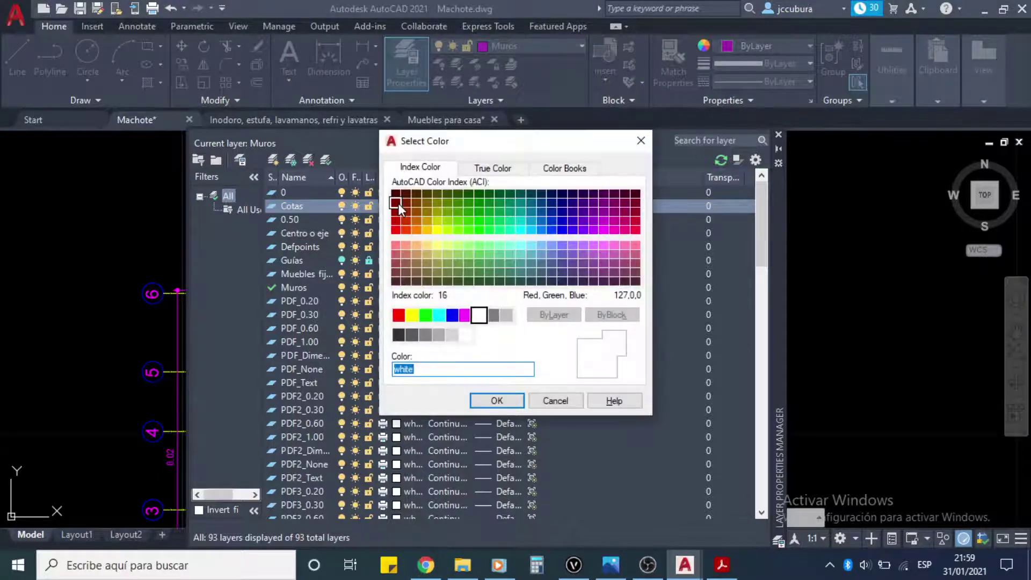
left_click(415, 314)
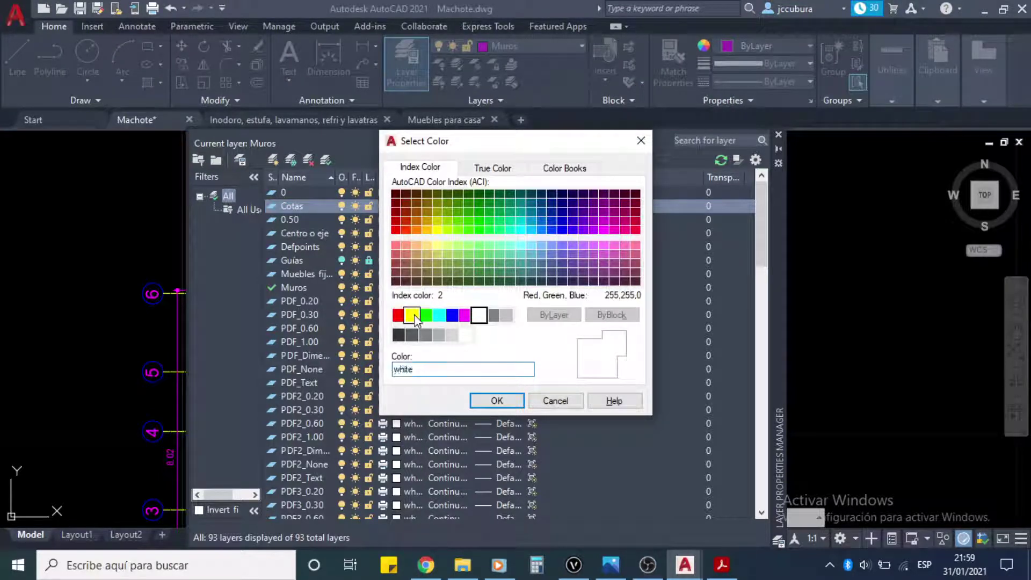
left_click(496, 401)
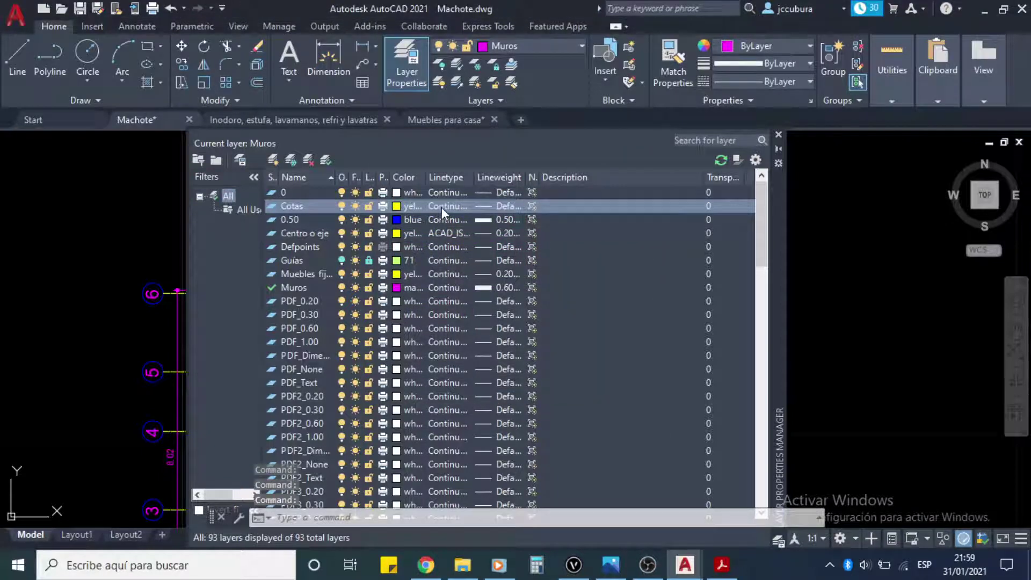
left_click(441, 208)
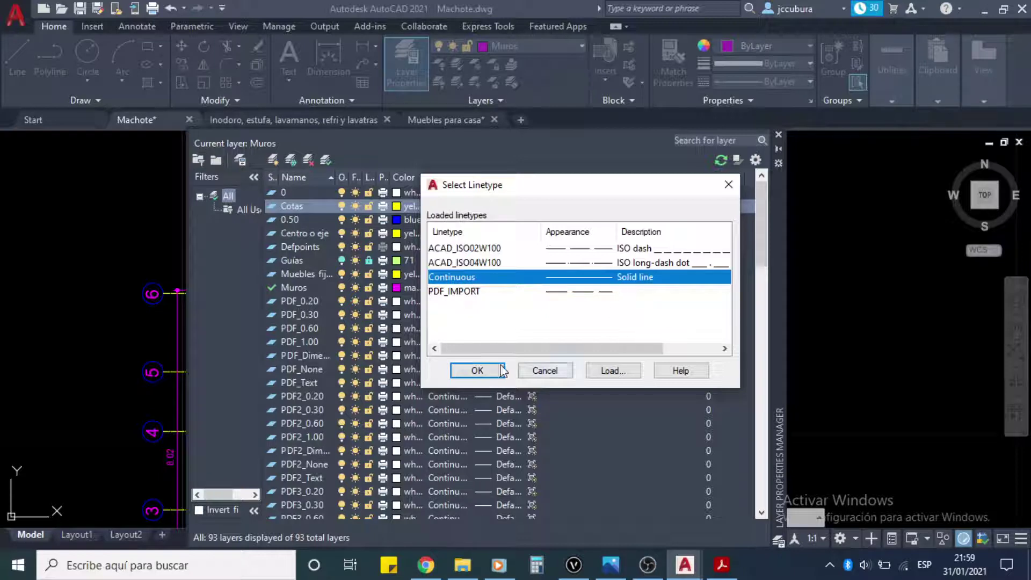
left_click(483, 371)
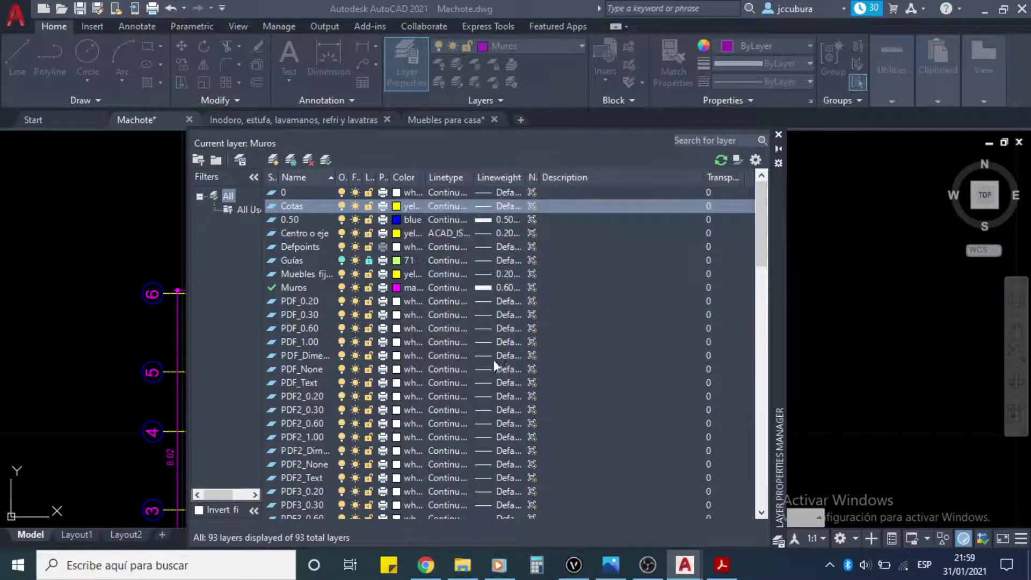
Step: Set the Cotas layer's lineweight to 0.20 mm and close the layer manager
left_click(497, 206)
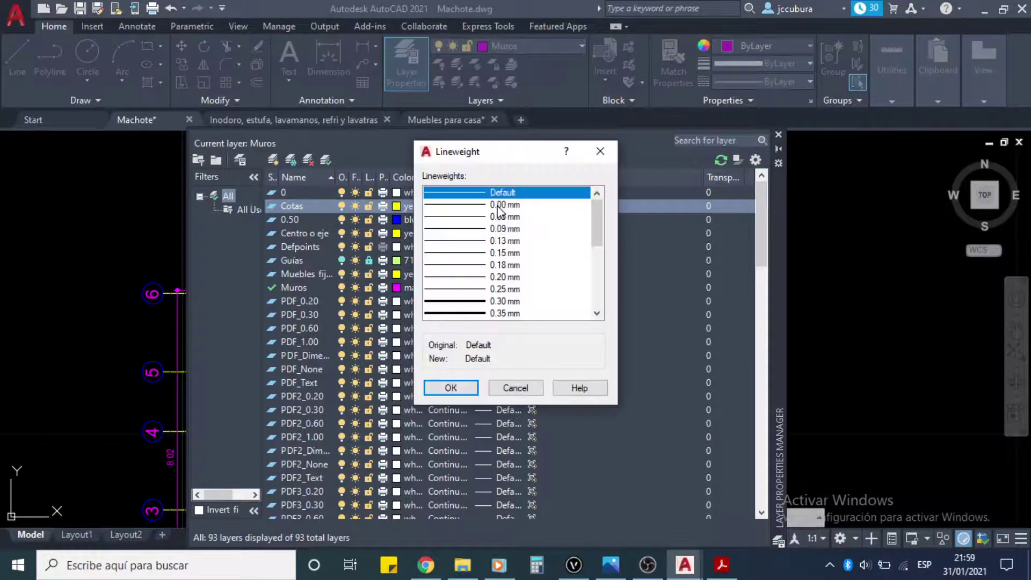
left_click(504, 277)
left_click(467, 388)
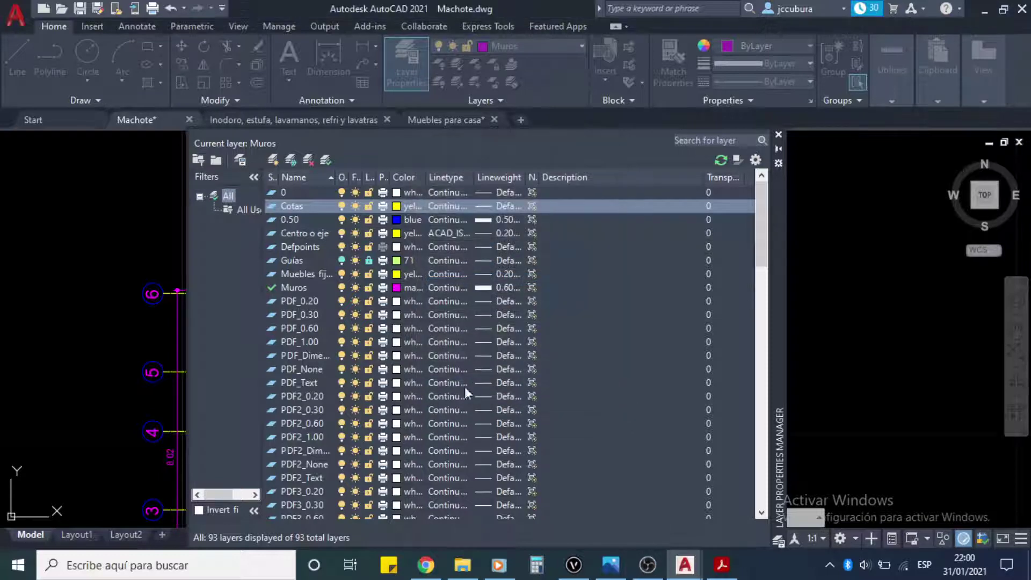
left_click(779, 133)
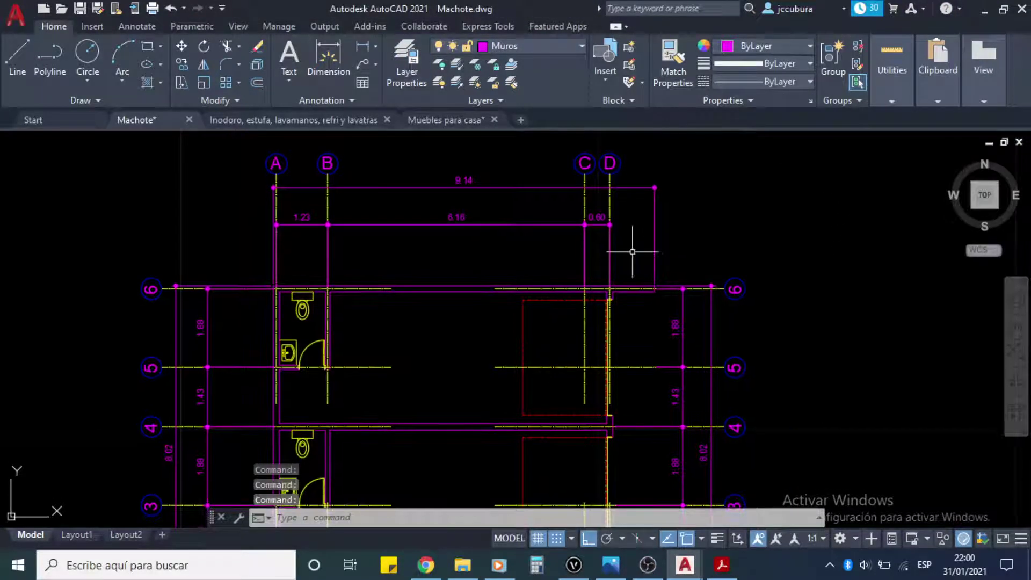
Step: Select the overall and B–C dimensions above the plan, plus the overall and 5–6 dimensions on its right side
left_click(654, 226)
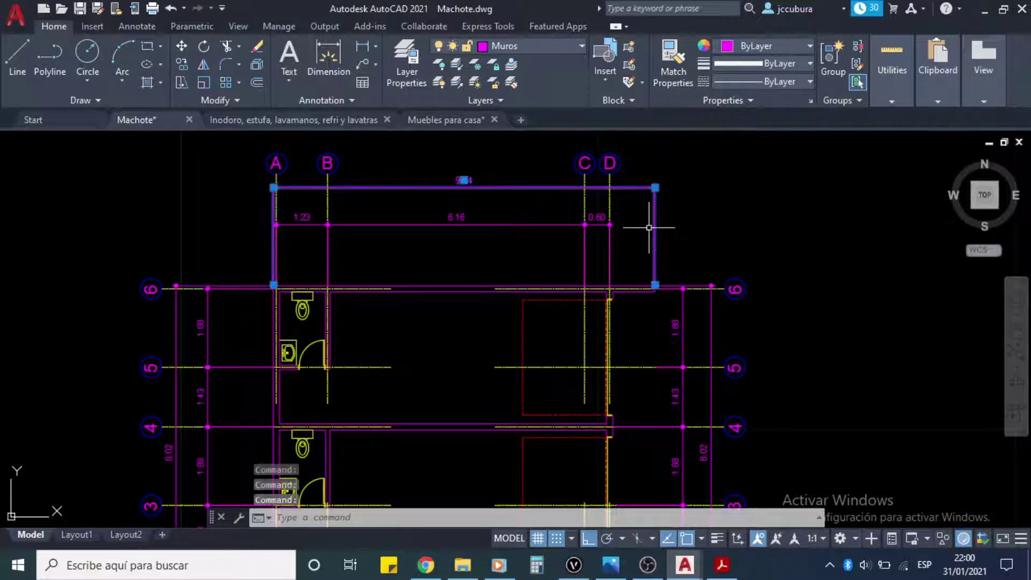
left_click(507, 225)
left_click(693, 323)
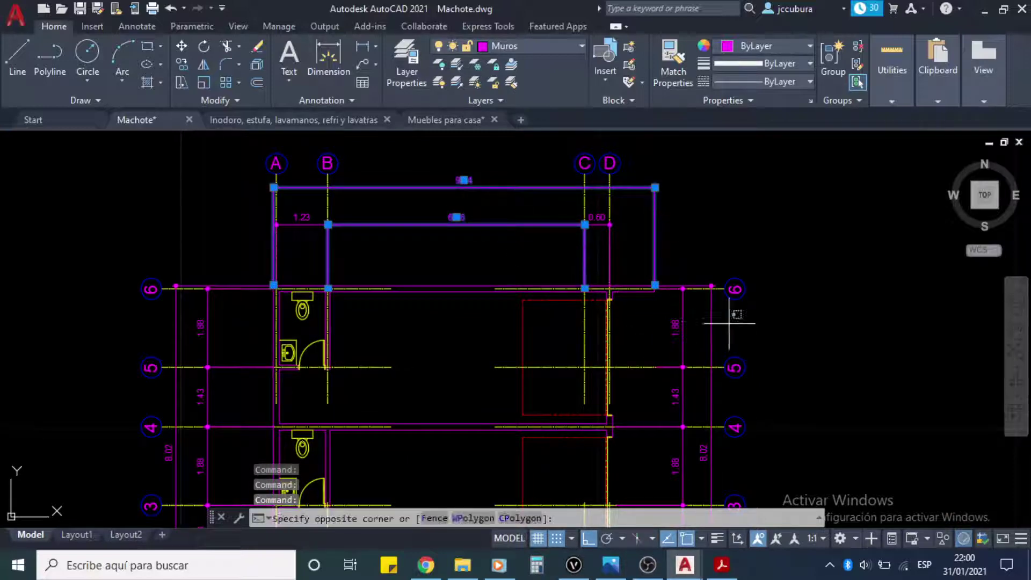
left_click(672, 328)
Step: Add the overall dimension and all axis-to-axis dimensions from 6 to 1 on the plan's left side to the selection
middle_click_drag(490, 350, 598, 321)
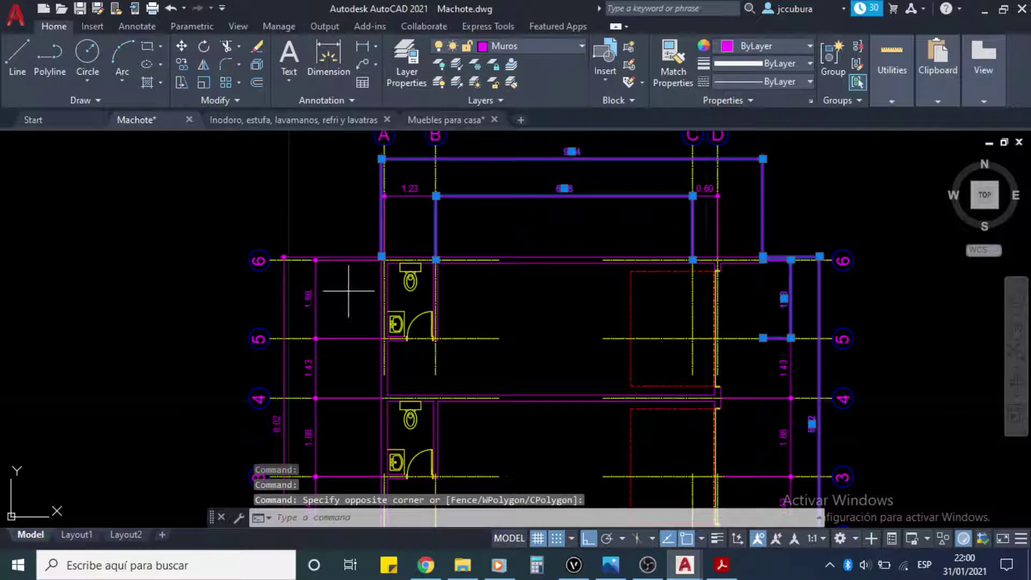
left_click(402, 300)
left_click(253, 292)
middle_click_drag(354, 387, 370, 322)
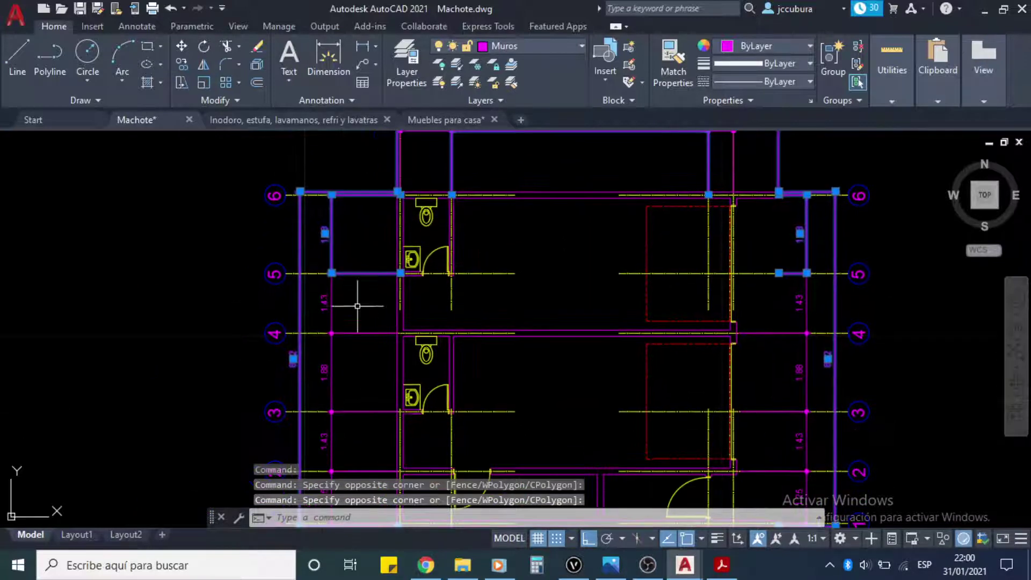
left_click(323, 295)
left_click(349, 344)
left_click(346, 362)
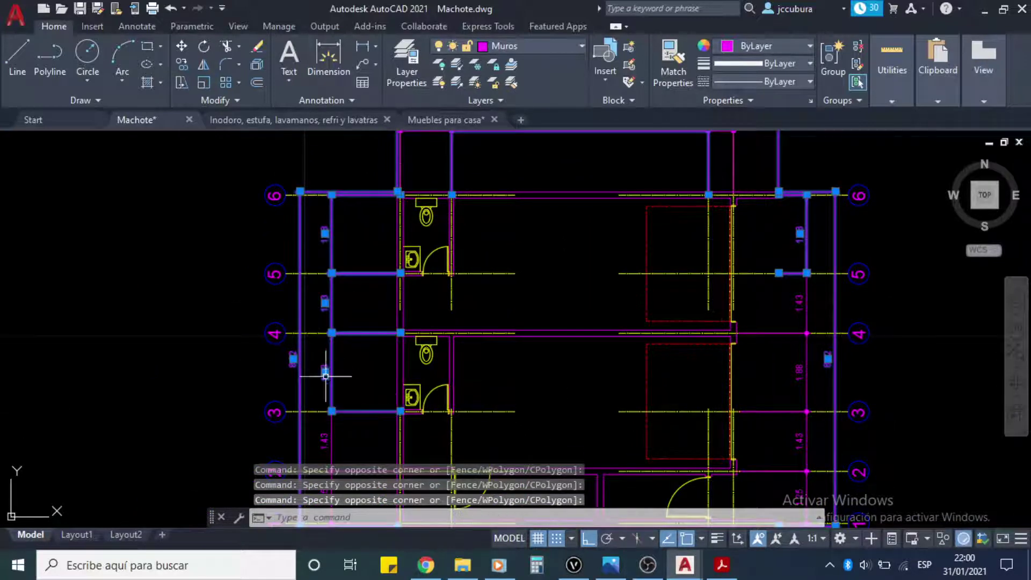
mouse_move(329, 368)
middle_mouse_down()
mouse_move(362, 318)
mouse_move(356, 329)
middle_mouse_up()
left_click(339, 333)
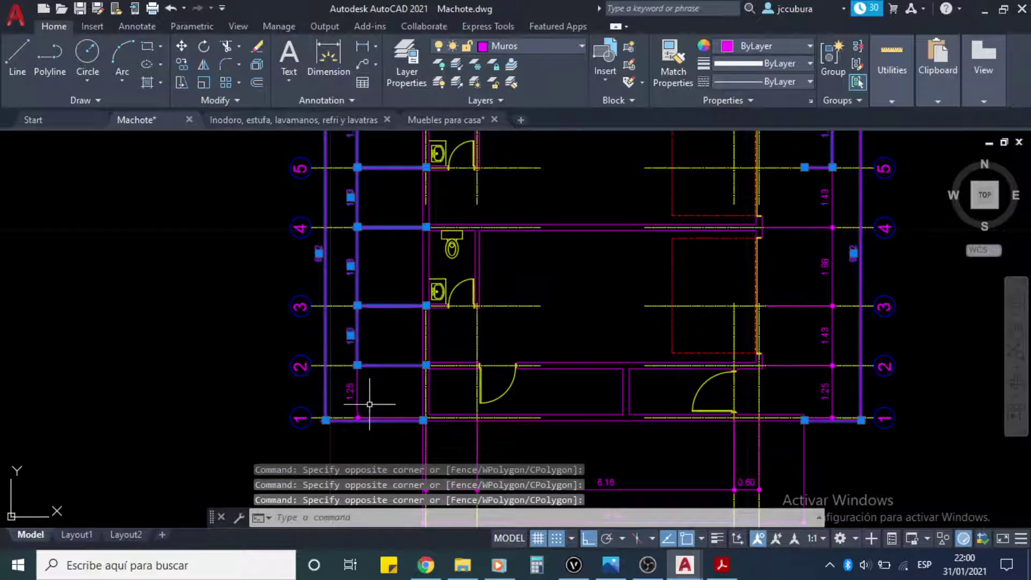
left_click(370, 395)
left_click(350, 391)
Step: Add the remaining right-side dimensions between axes 5 and 1, plus the C–D and A–B dimensions above the plan, to the selection
middle_click_drag(632, 425, 509, 421)
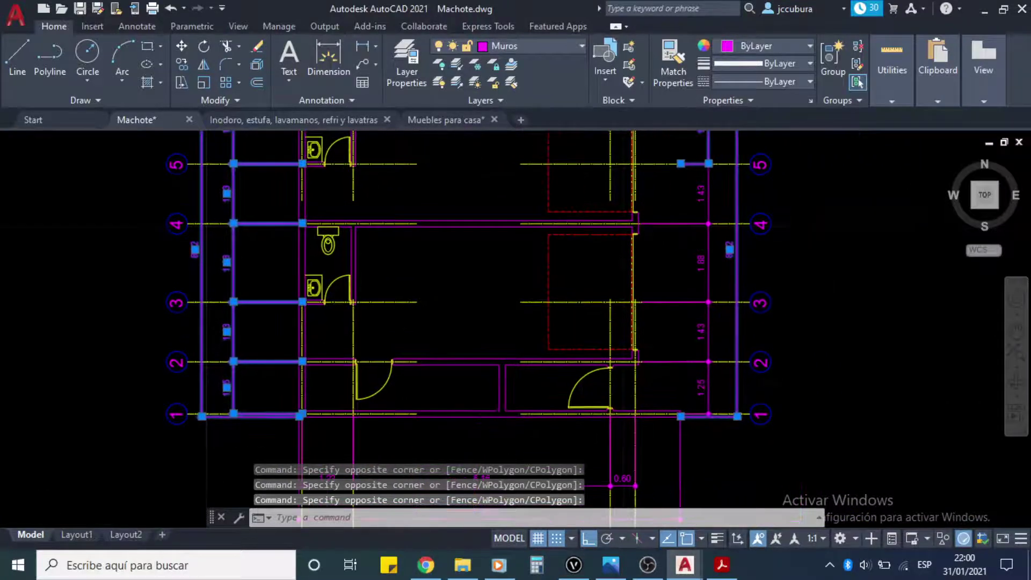
left_click(709, 269)
left_click(708, 185)
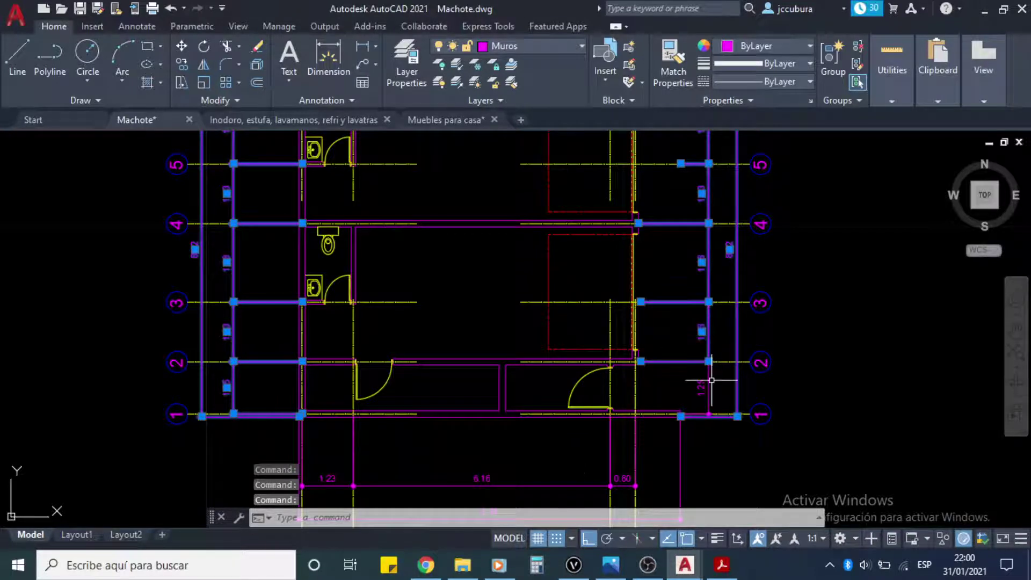
middle_click_drag(674, 216, 691, 416)
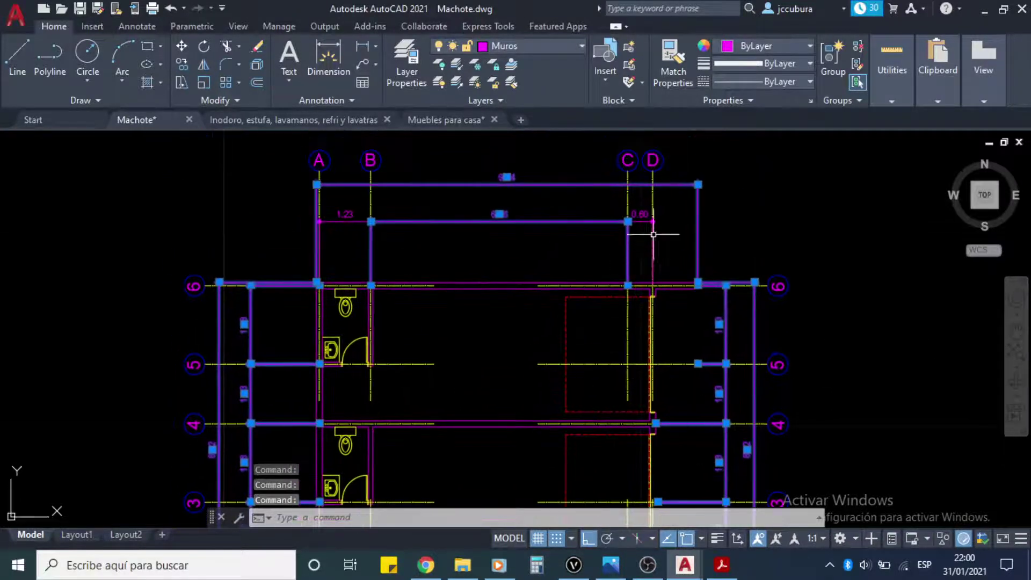
left_click(642, 214)
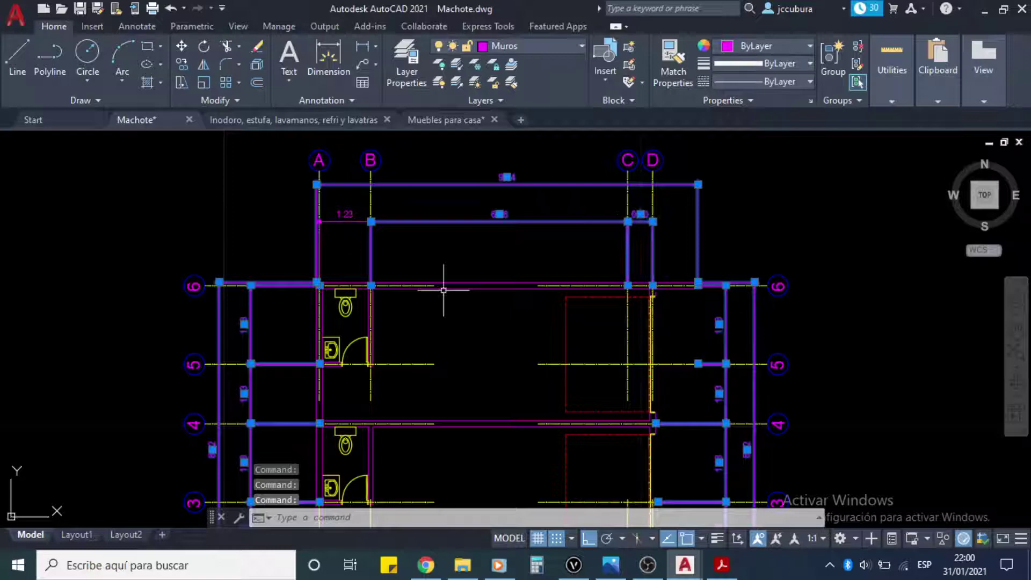
left_click(345, 213)
Step: Add the overall, B–C, C–D and A–B dimensions below the plan to the selection
middle_click_drag(843, 396, 836, 237)
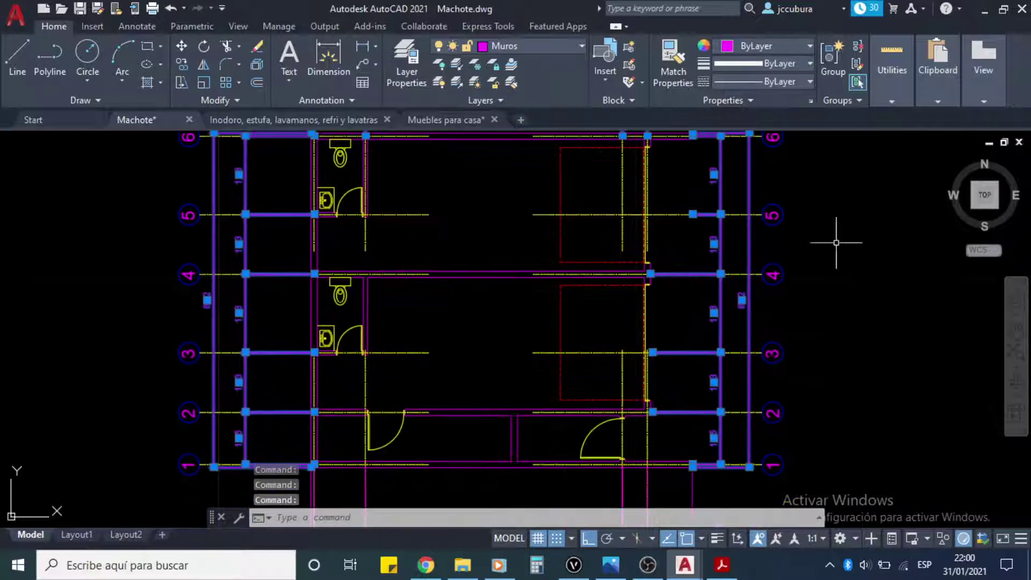
middle_click_drag(730, 362, 670, 288)
left_click(495, 357)
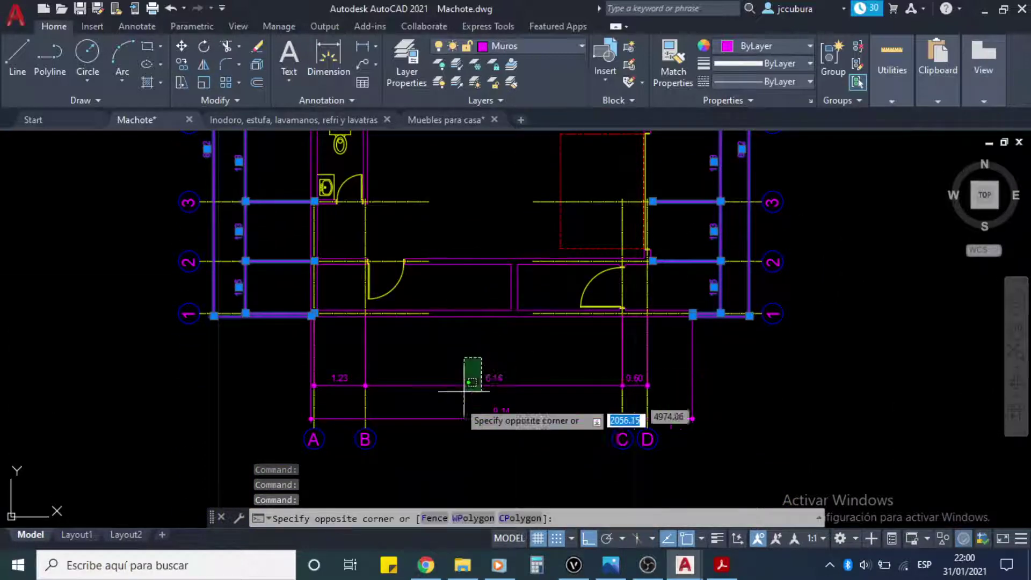
left_click(449, 431)
left_click(638, 385)
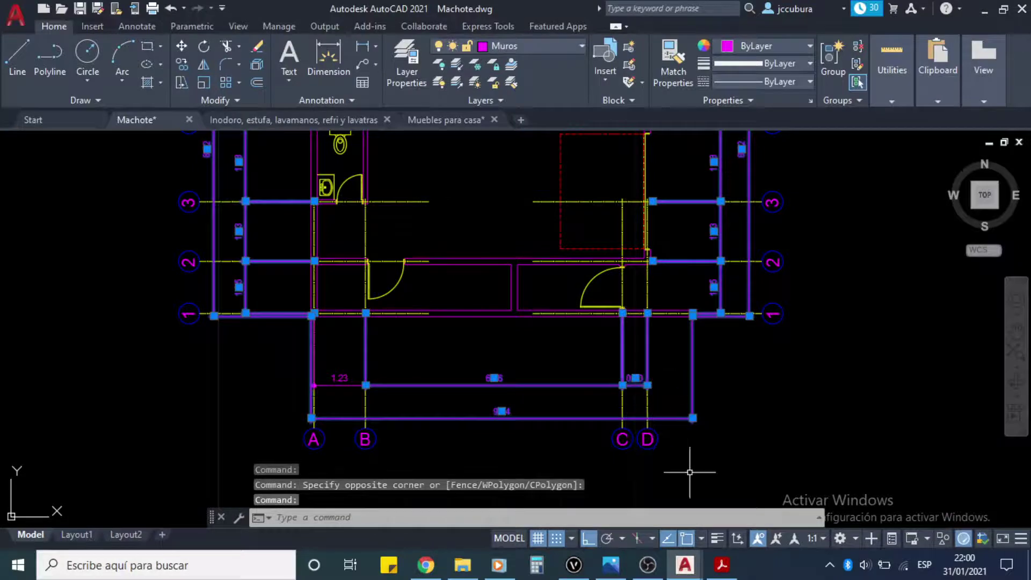
left_click(341, 378)
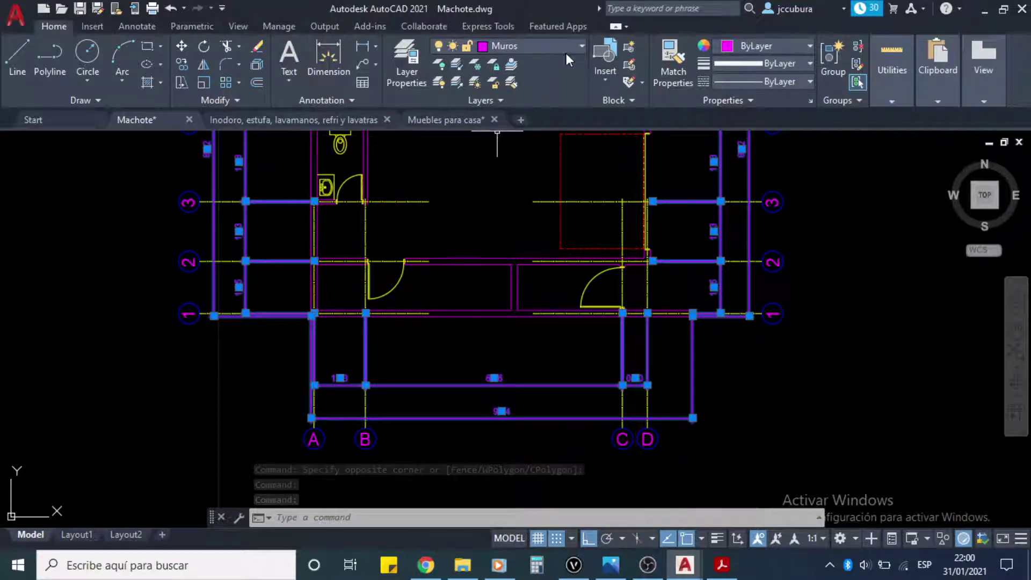
Step: Move the selected floor plan dimensions to the Cotas layer and clear the selection
left_click(580, 46)
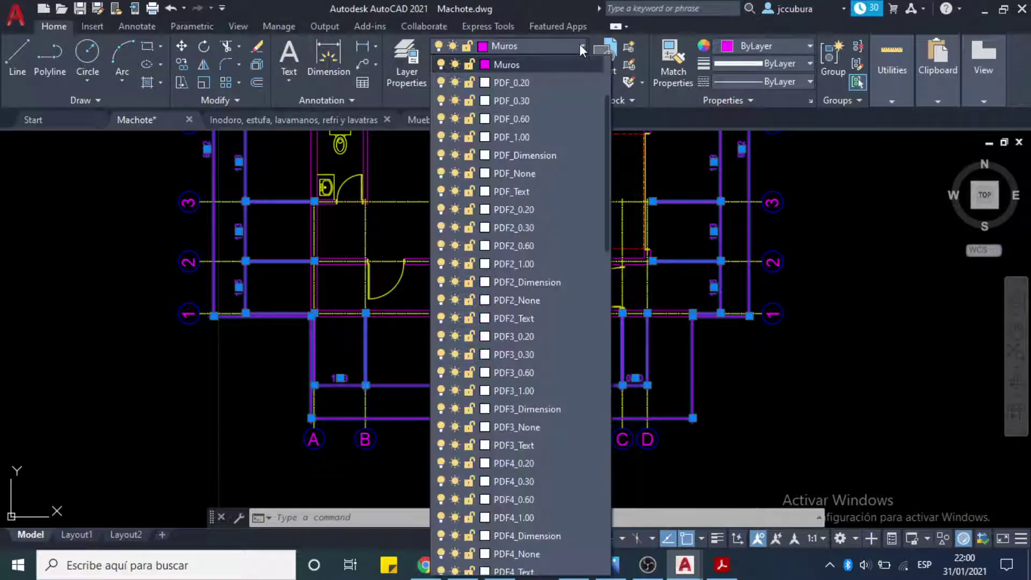
left_click_drag(609, 142, 611, 82)
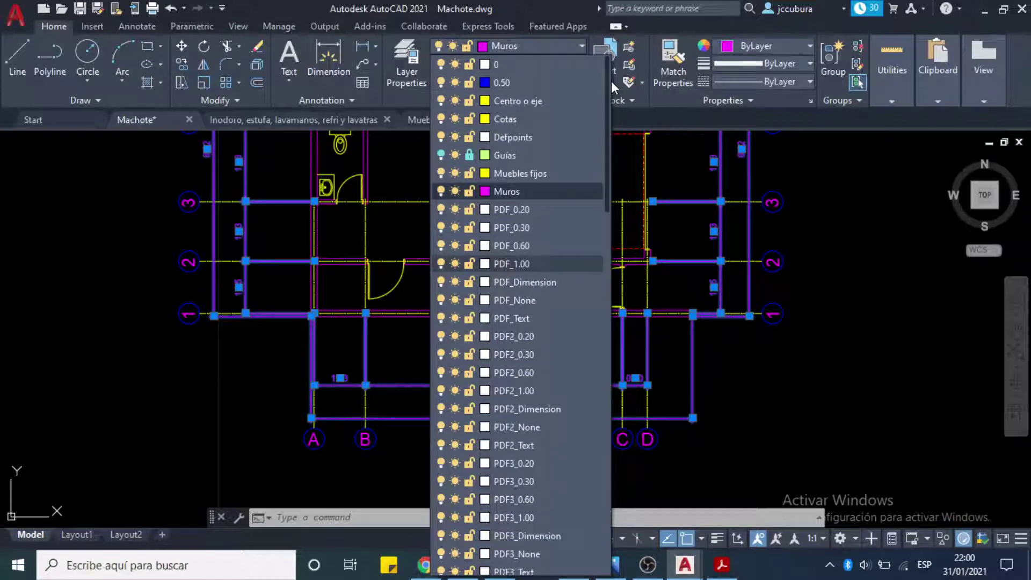
left_click(507, 115)
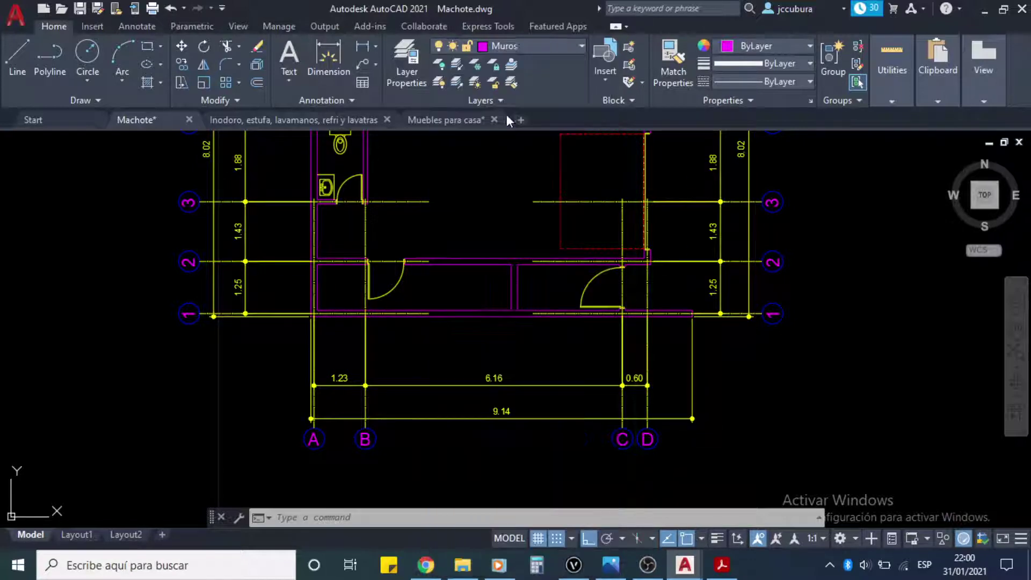
key("Escape")
key("Escape")
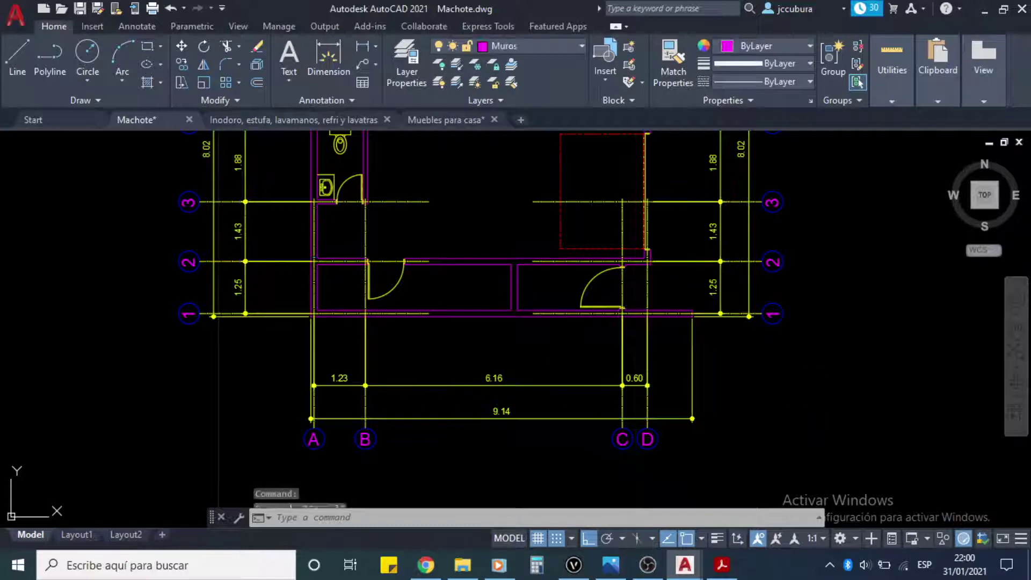
Step: Save the Machote drawing
mouse_move(524, 237)
middle_mouse_down()
mouse_move(497, 320)
mouse_move(503, 359)
middle_mouse_up()
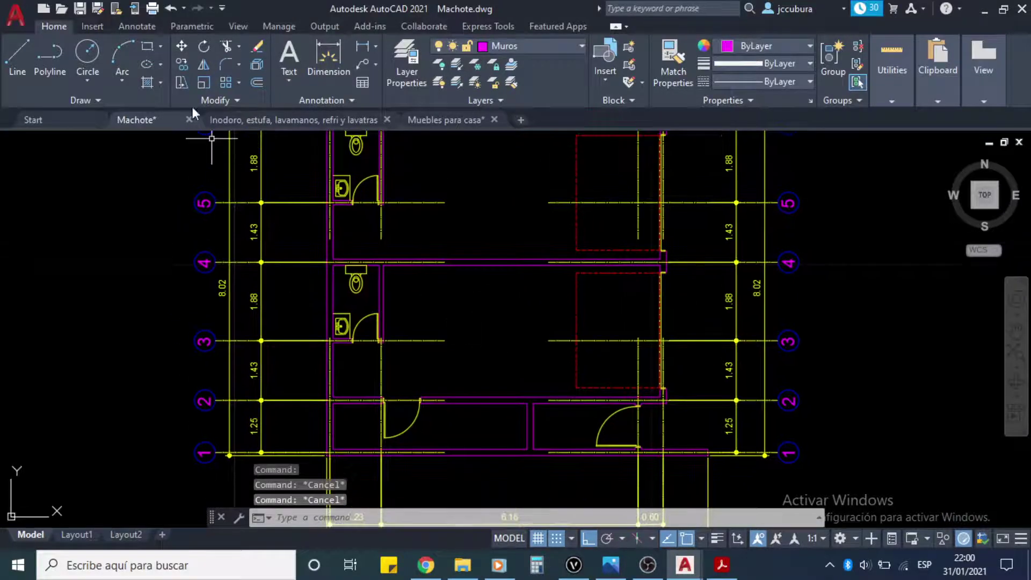
left_click(79, 12)
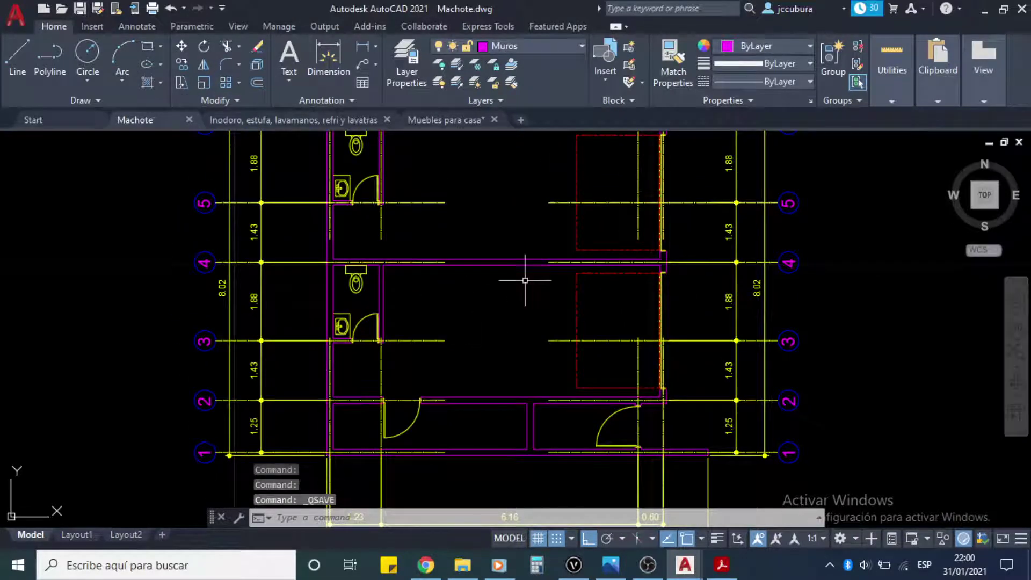
mouse_move(472, 197)
middle_mouse_down()
mouse_move(463, 264)
mouse_move(452, 237)
mouse_move(442, 338)
mouse_move(449, 360)
mouse_move(473, 362)
middle_mouse_up()
Step: Switch to File Explorer and open the "Clase No.2 - Planta Acotada Locales" PDF from the Clase No. 5 folder
left_click(722, 565)
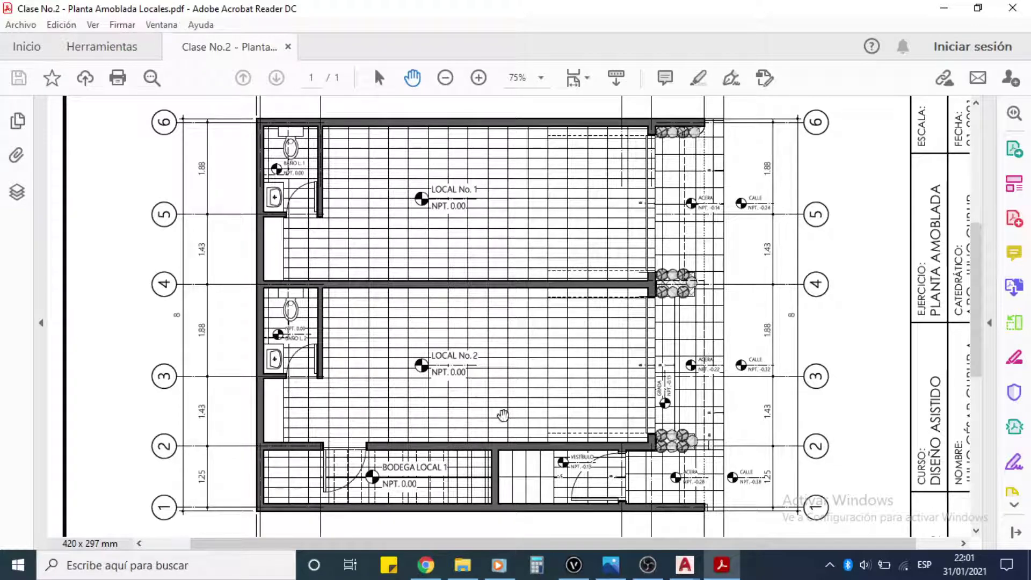
left_click(468, 568)
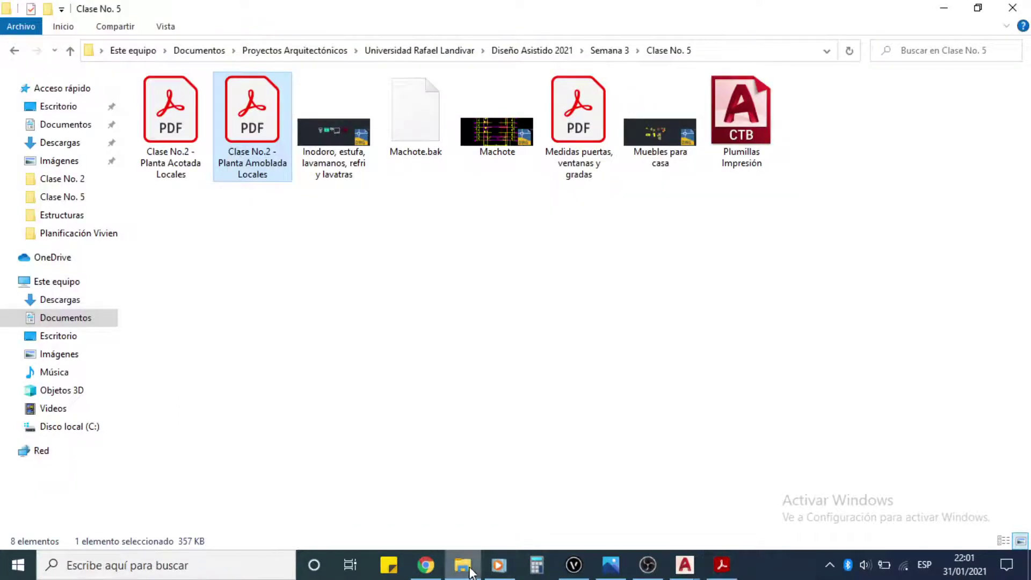
left_click(174, 115)
double_click(174, 113)
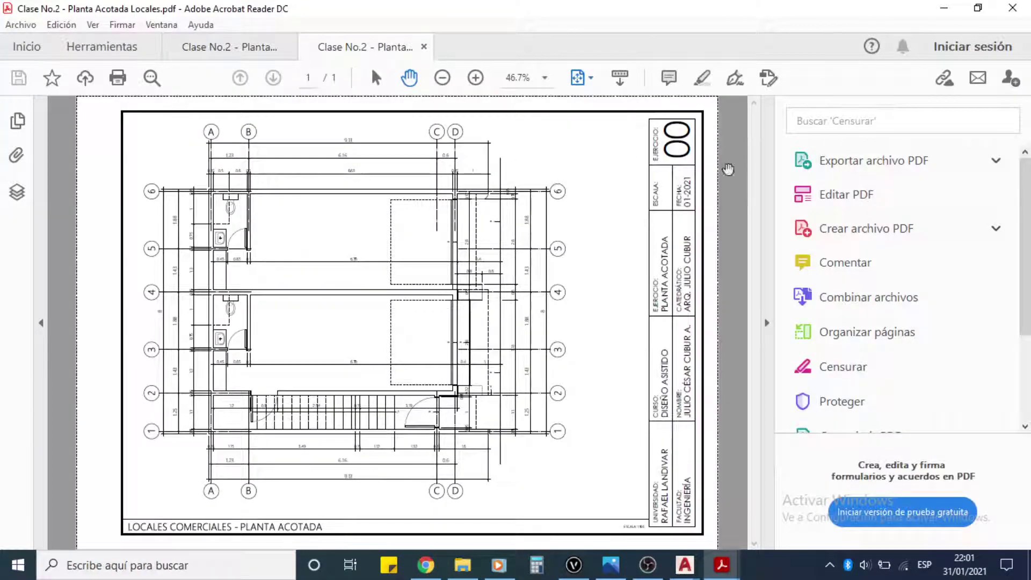
Step: Examine the dimensions of the bathroom and the narrow counter between axes 5 and 4 in the dimensioned plan PDF
left_click(768, 322)
left_click(476, 78)
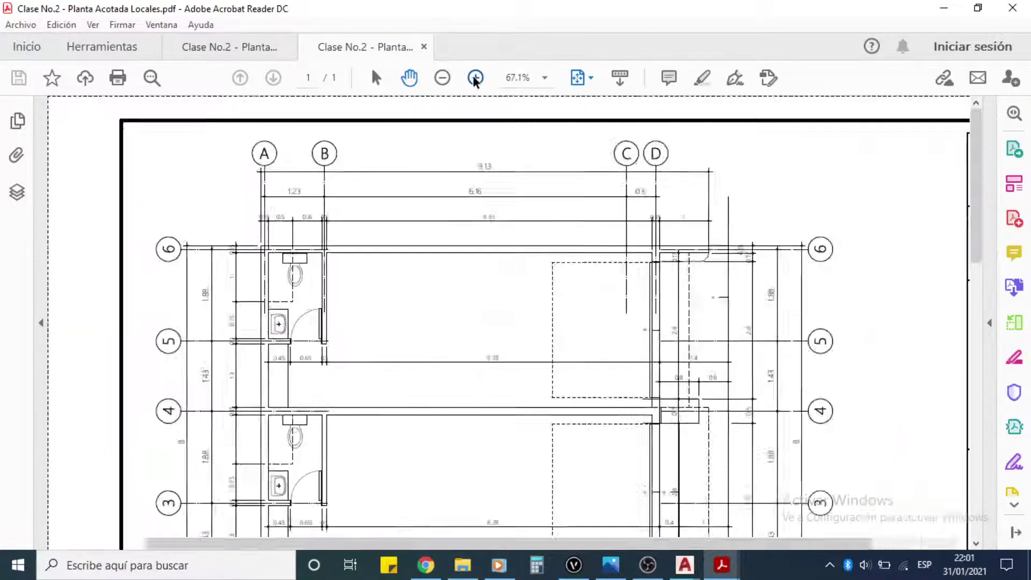
left_click(475, 77)
left_click_drag(517, 331, 517, 242)
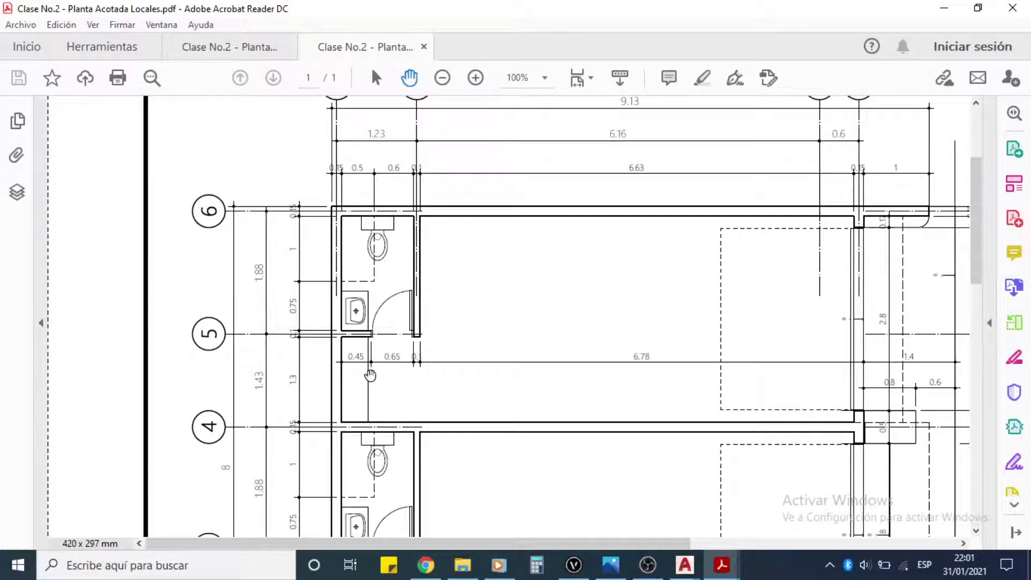
scroll(371, 373, "down", 5)
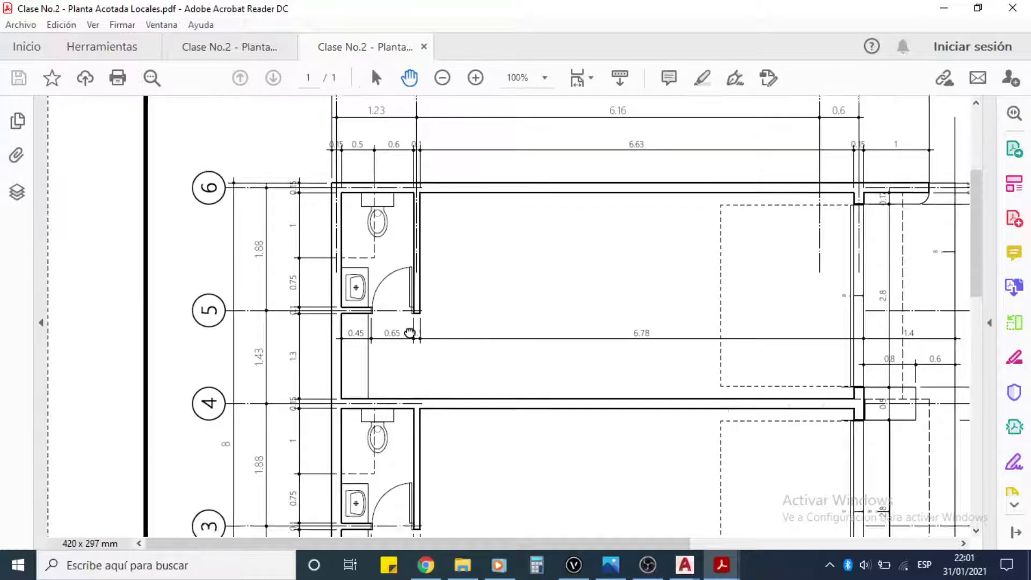
Step: Switch back to AutoCAD and offset the inner face of the wall at axis A, between axes 5 and 4, by 0.4 into the room
key("ctrl+Tab")
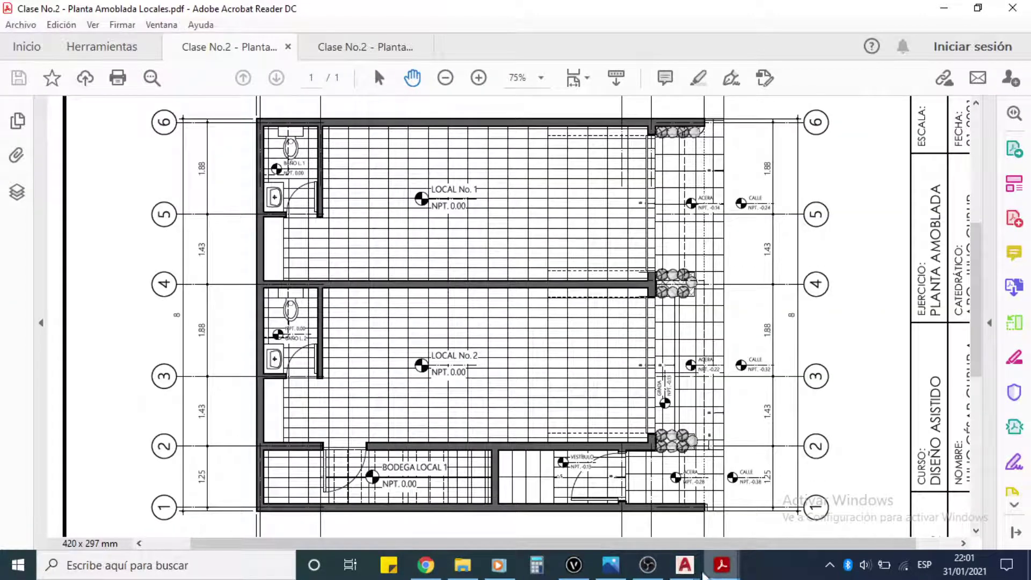
mouse_move(685, 565)
left_click(516, 457)
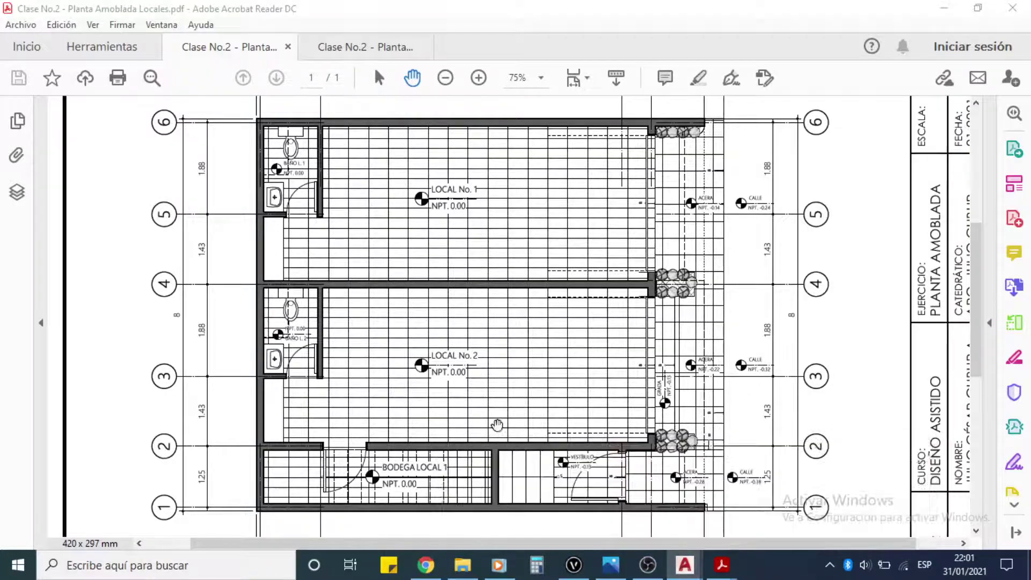
scroll(340, 319, "up", 5)
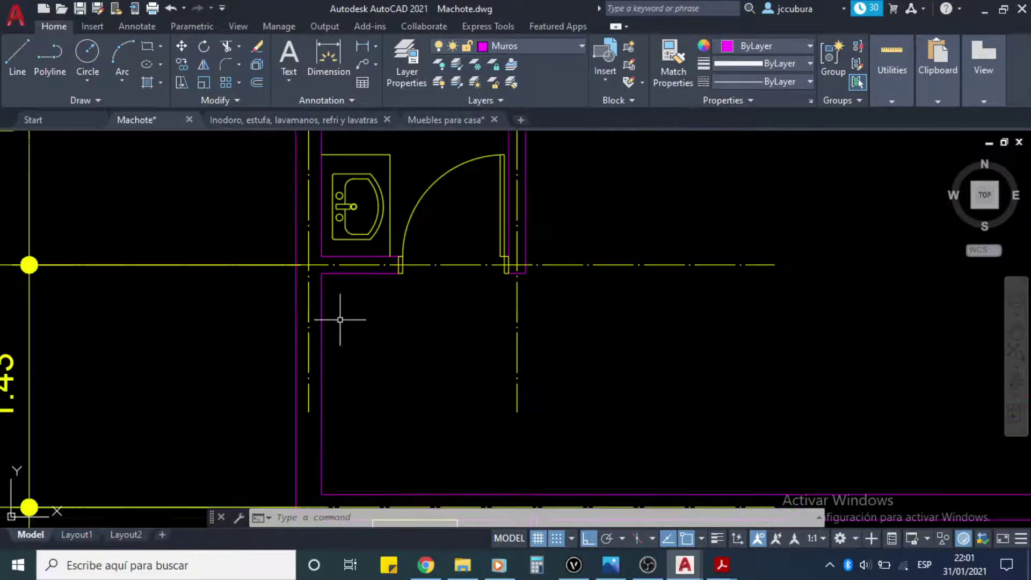
middle_click_drag(377, 355, 353, 322)
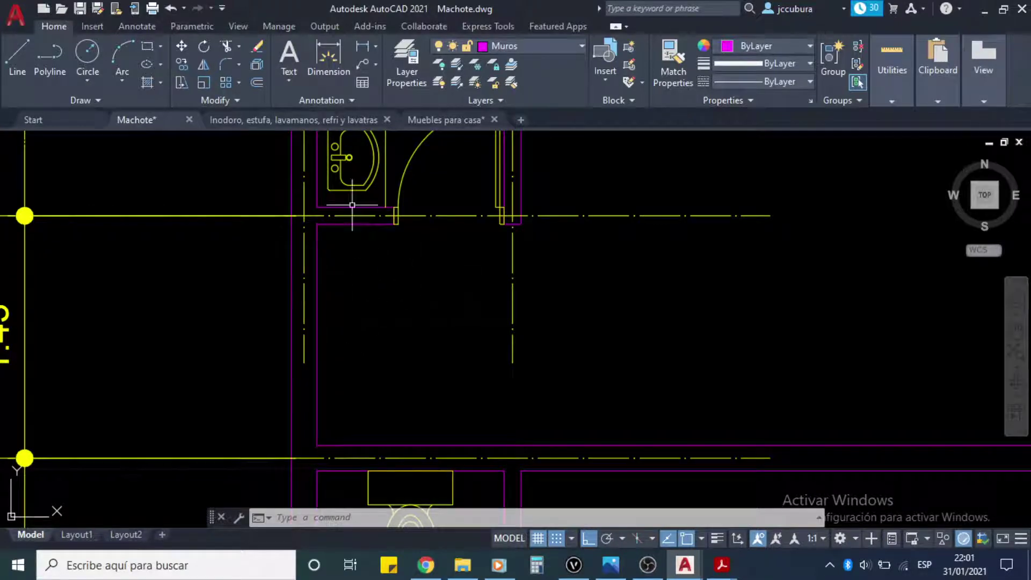
left_click(256, 83)
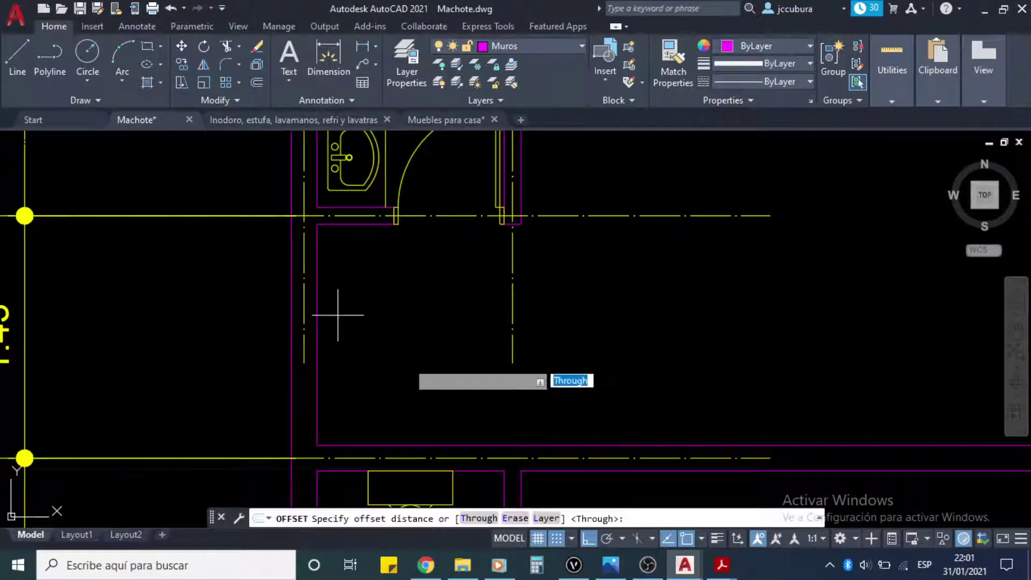
left_click(404, 307)
left_click(411, 322)
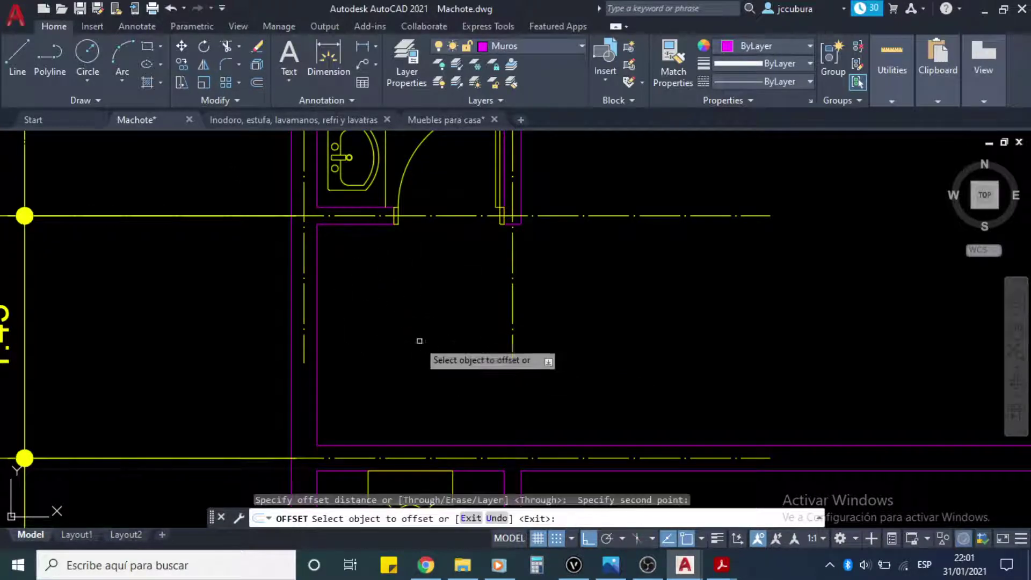
left_click(318, 300)
type(".")
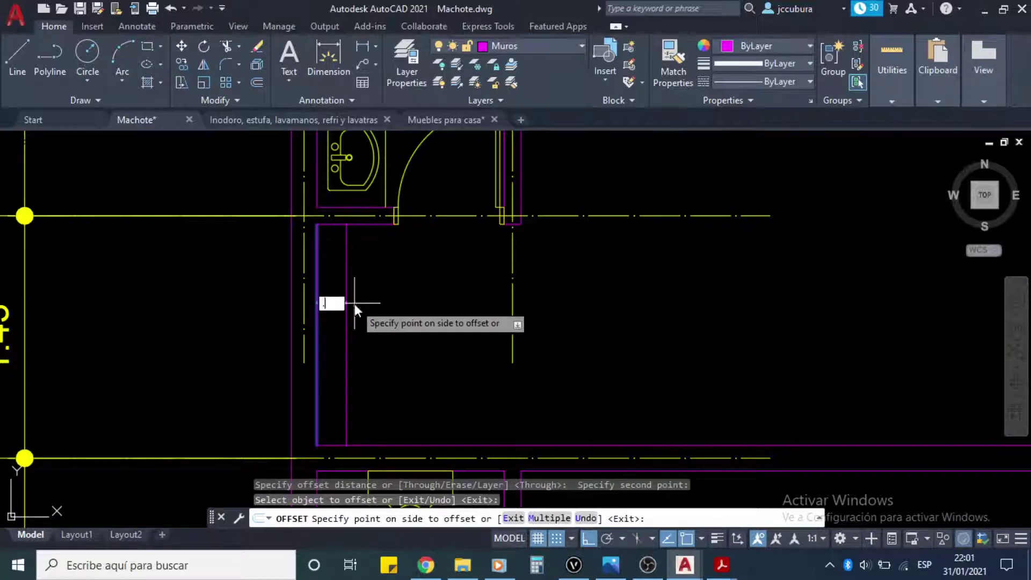
type("4")
key("Return")
Step: Offset the inner face of the wall at axis A, between axes 3 and 2, by 0.4 into the room and finish the command
middle_click_drag(383, 343, 445, 241)
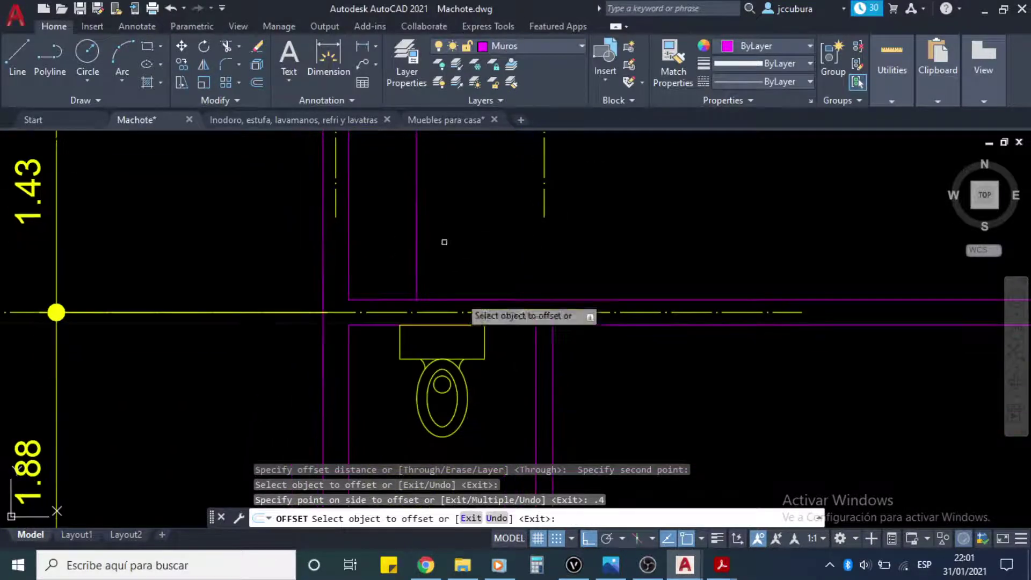
middle_click_drag(446, 478, 477, 243)
middle_click_drag(441, 344, 440, 288)
middle_click_drag(433, 396, 435, 290)
middle_click_drag(423, 342, 421, 272)
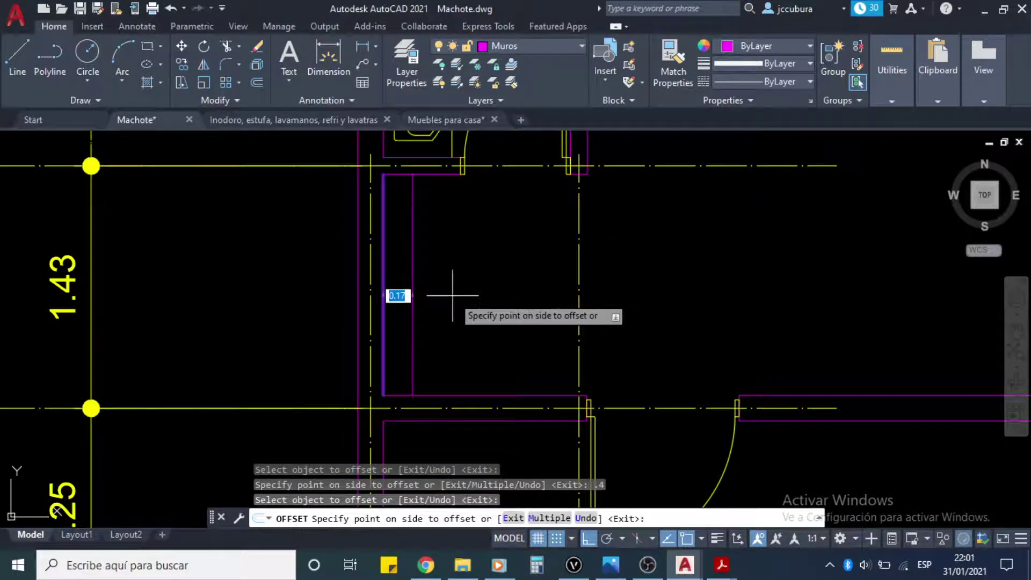
type(".4")
key("Return")
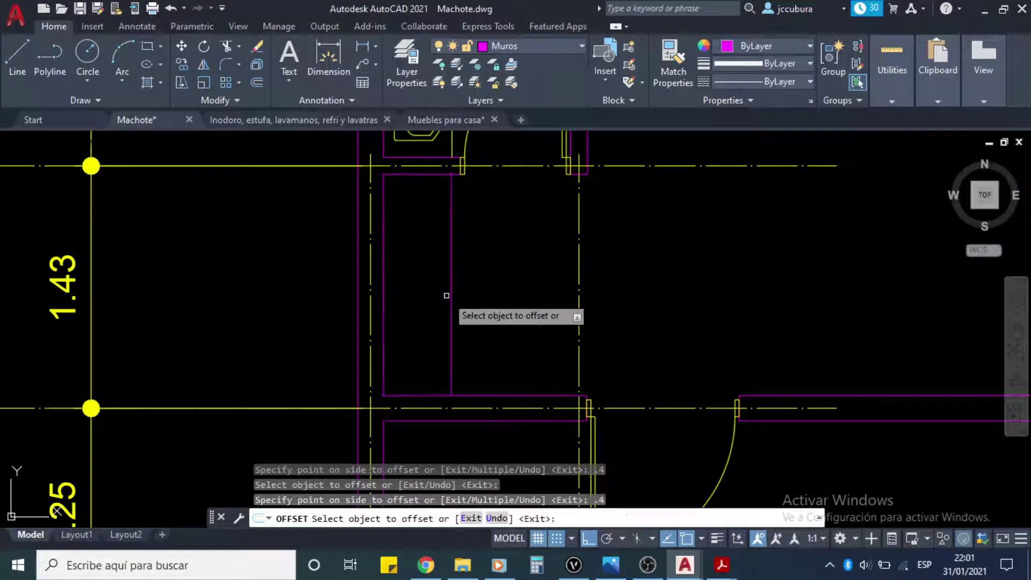
key("Escape")
Step: Move both offset counter lines, between axes 3–2 and axes 5–4, to the Muebles fijos layer and clear the selection
left_click(460, 293)
left_click(444, 283)
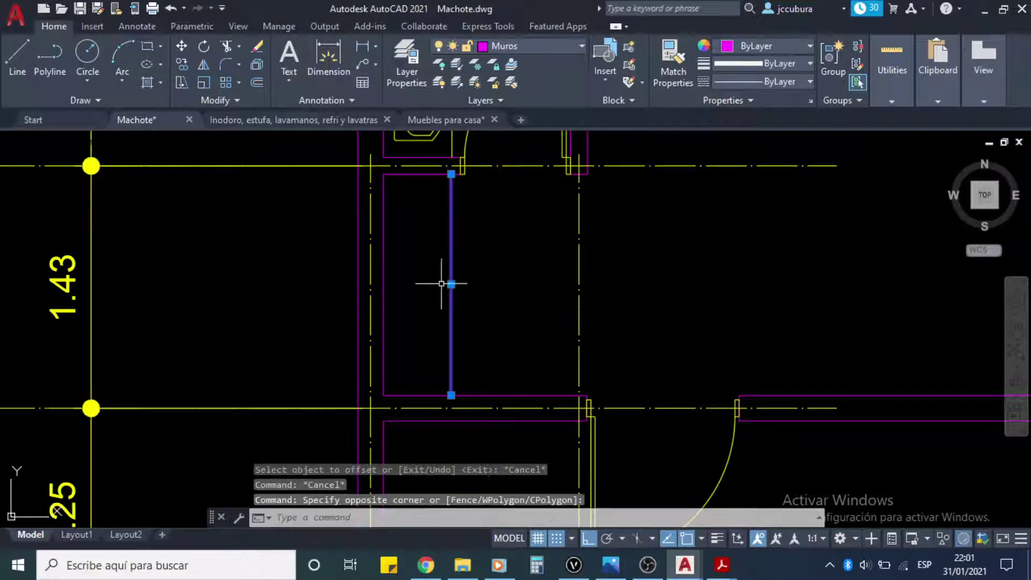
mouse_move(459, 239)
middle_mouse_down()
mouse_move(456, 313)
mouse_move(479, 184)
mouse_move(463, 228)
middle_mouse_up()
left_click(463, 228)
left_click(415, 215)
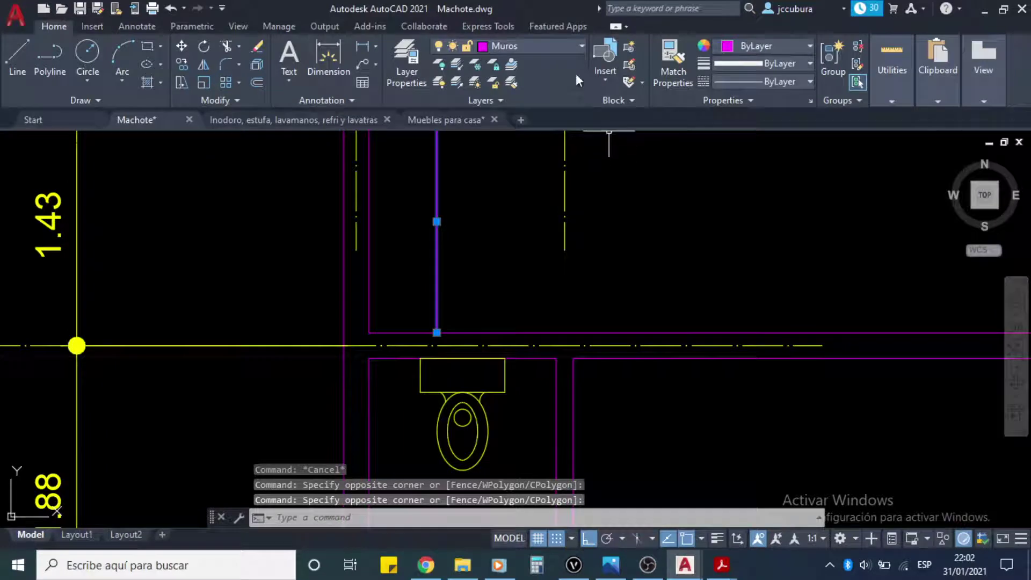
left_click(582, 47)
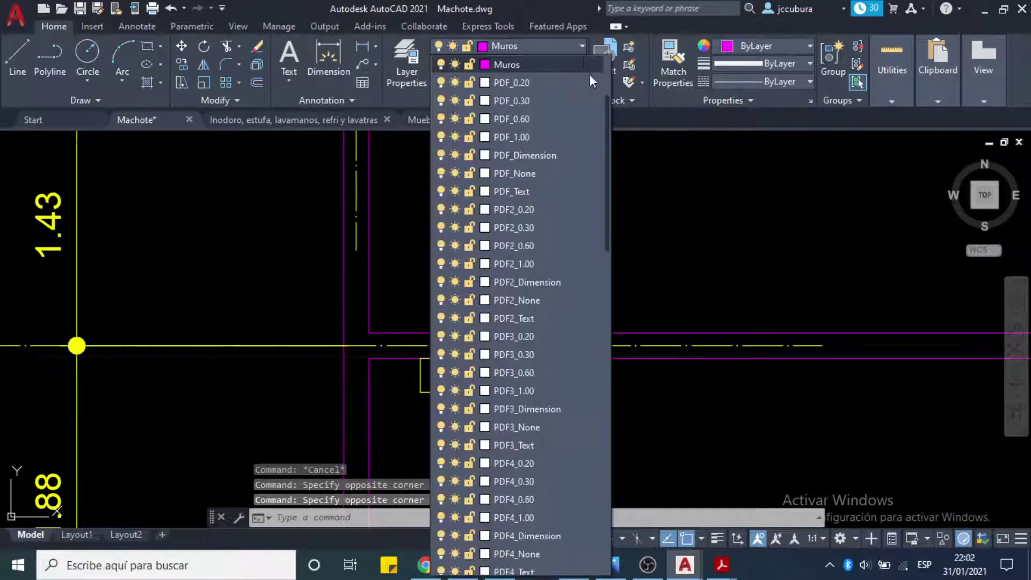
left_click_drag(609, 131, 608, 84)
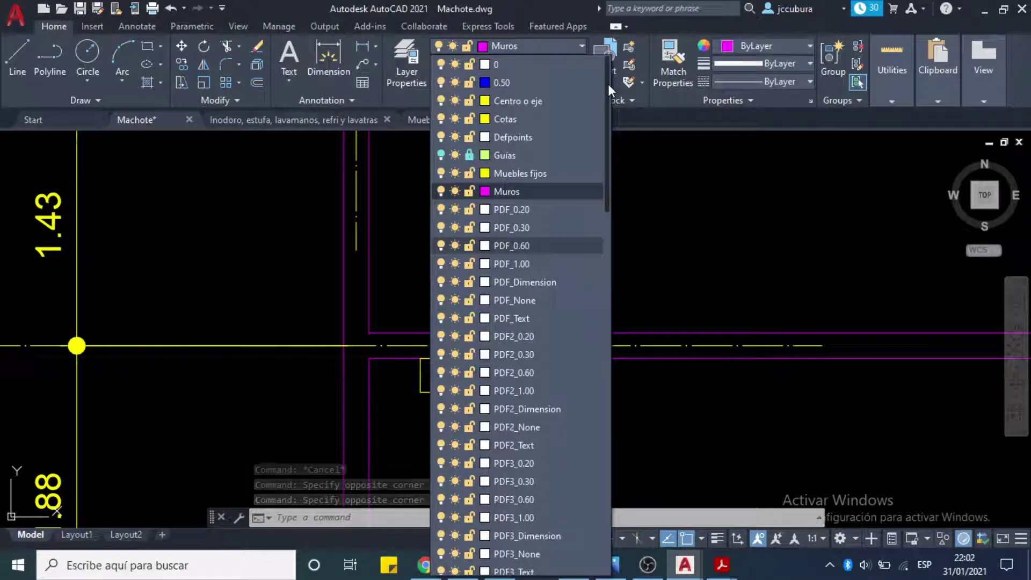
left_click(518, 173)
key("Escape")
key("Escape")
scroll(617, 244, "down", 3)
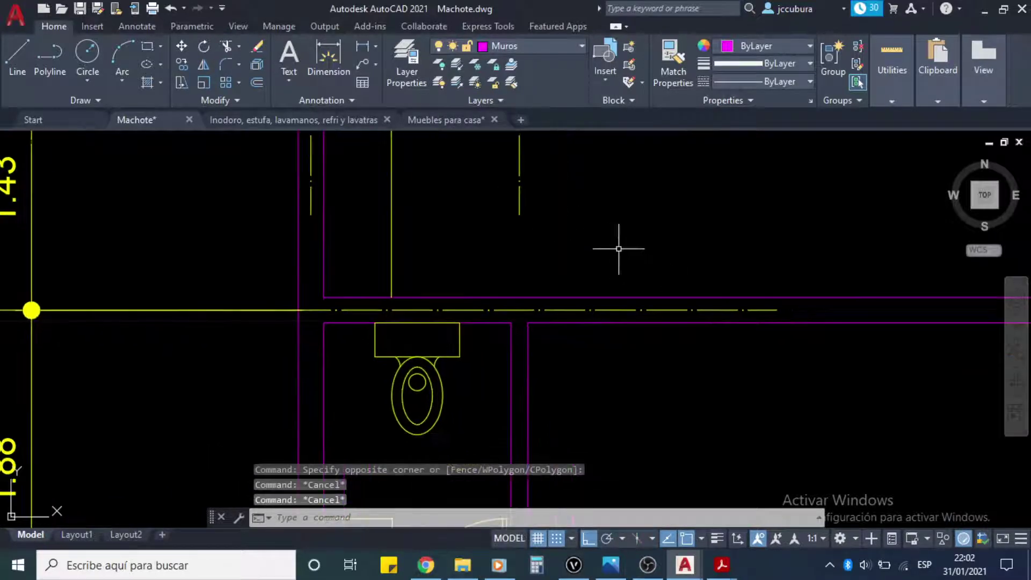
scroll(621, 235, "down", 2)
mouse_move(621, 235)
middle_mouse_down()
mouse_move(592, 308)
mouse_move(505, 322)
middle_mouse_up()
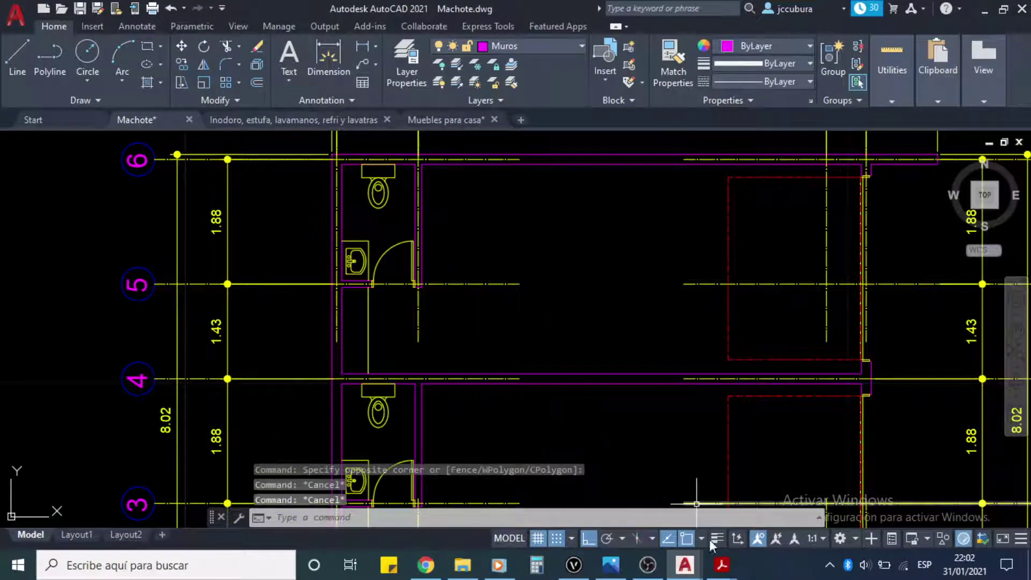
Step: Switch to Acrobat Reader and examine the sidewalk, planters and street edge in the furnished plan, plus their measurements in the dimensioned plan
left_click(721, 566)
left_click(639, 488)
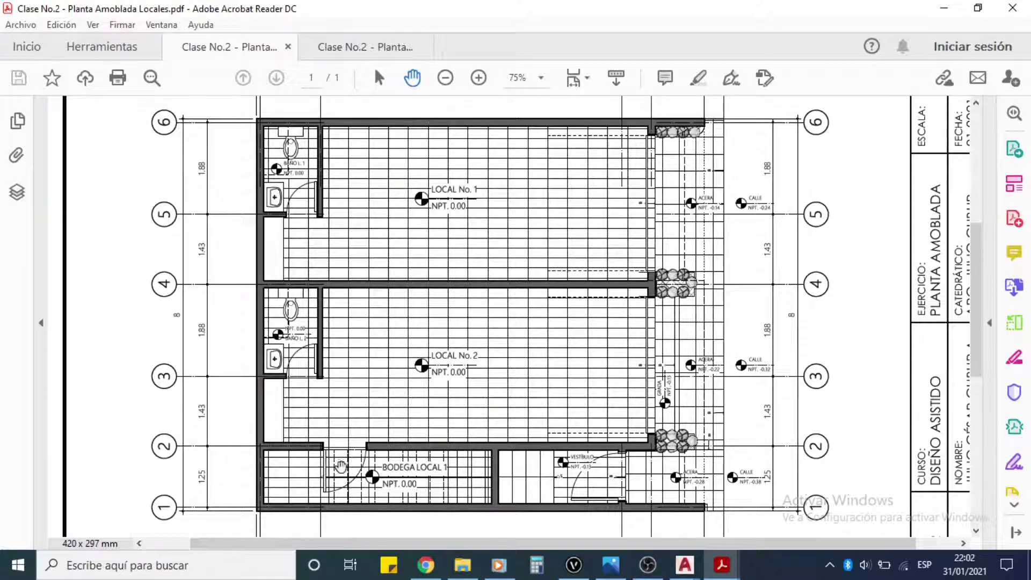
scroll(335, 446, "down", 1)
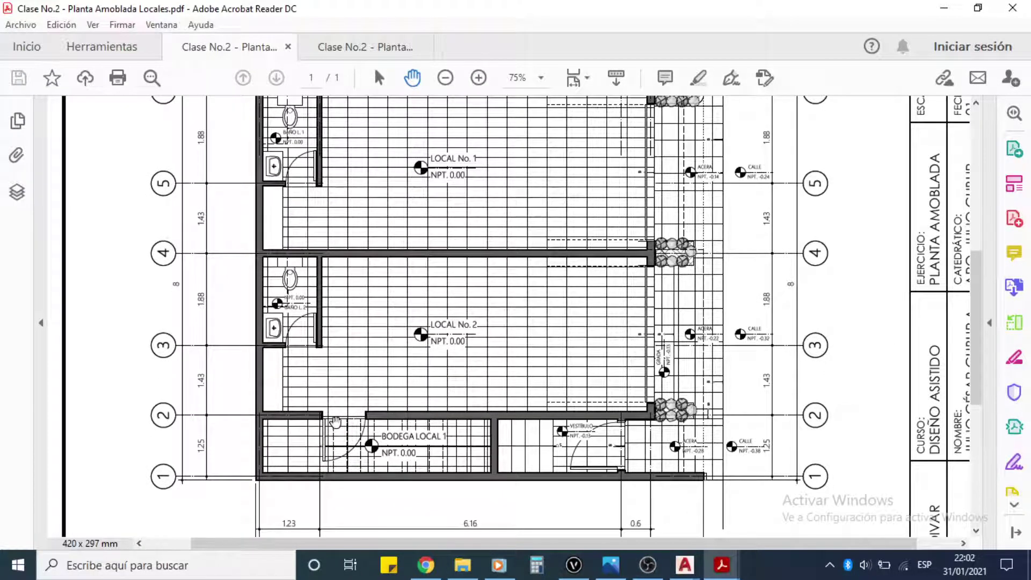
scroll(612, 389, "up", 4)
scroll(612, 389, "right", 2)
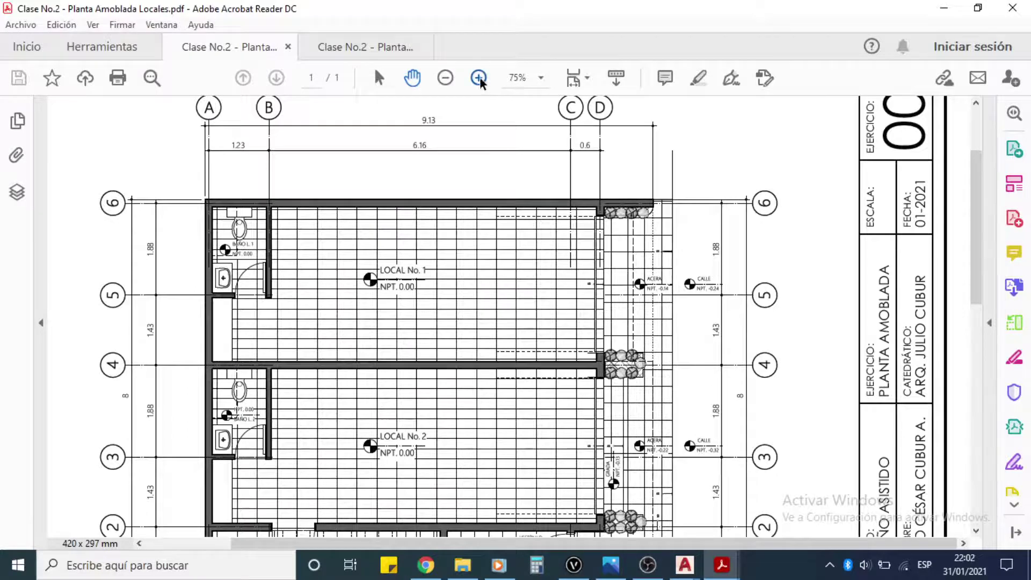
scroll(678, 306, "up", 2, "ctrl")
scroll(599, 312, "right", 2)
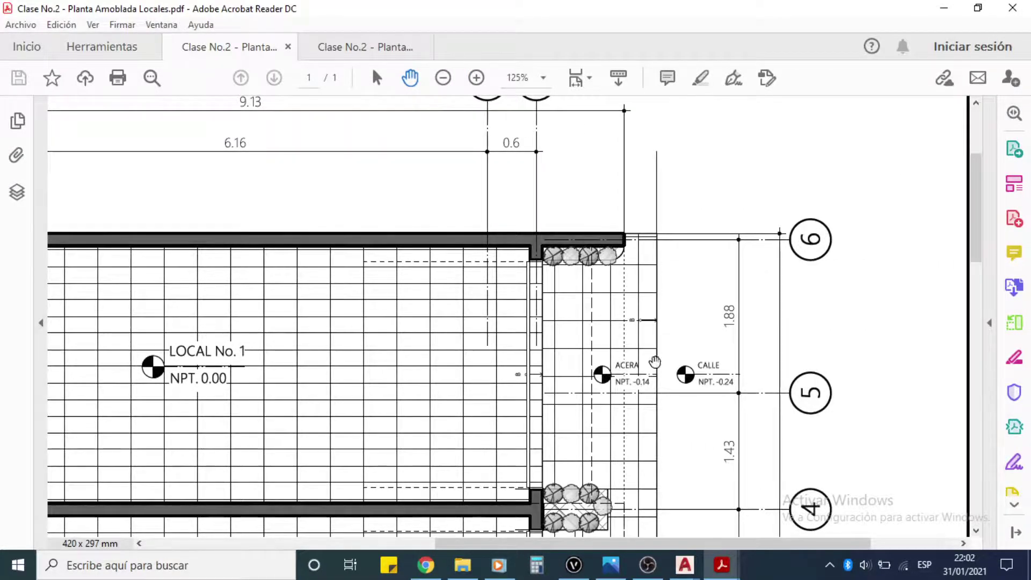
scroll(655, 361, "down", 8)
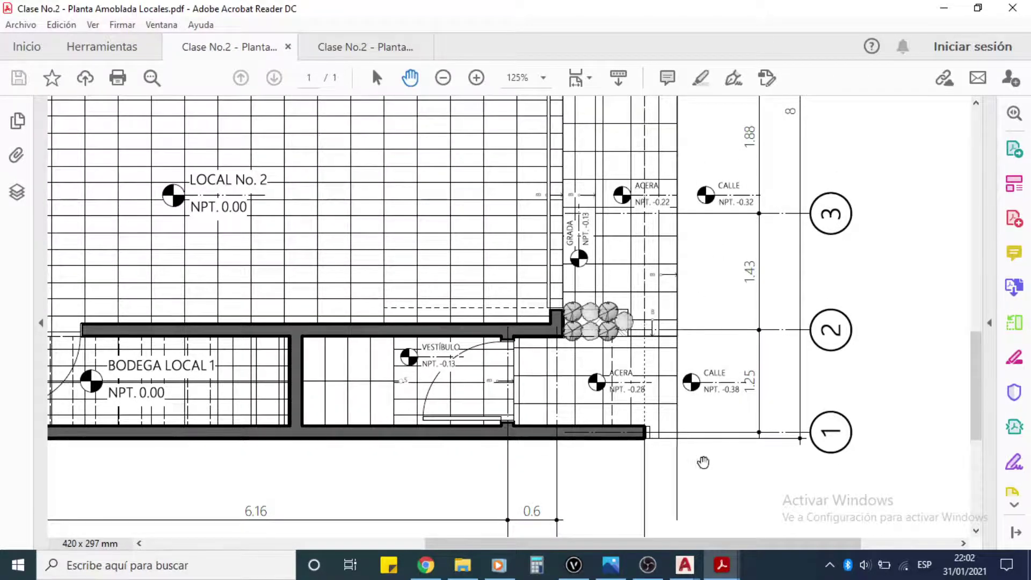
scroll(720, 267, "down", 6)
scroll(711, 279, "up", 5)
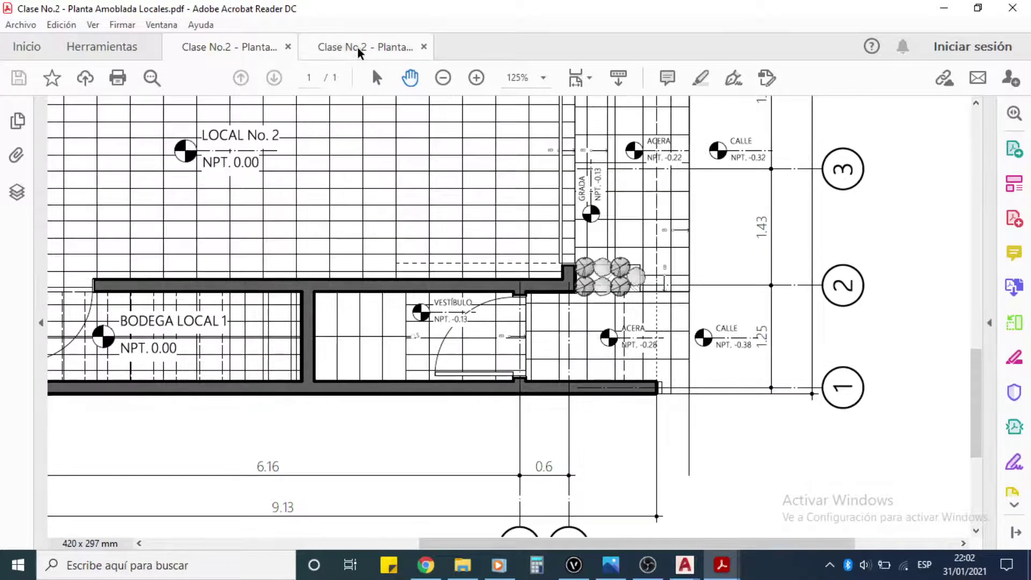
left_click(365, 47)
scroll(593, 329, "down", 3)
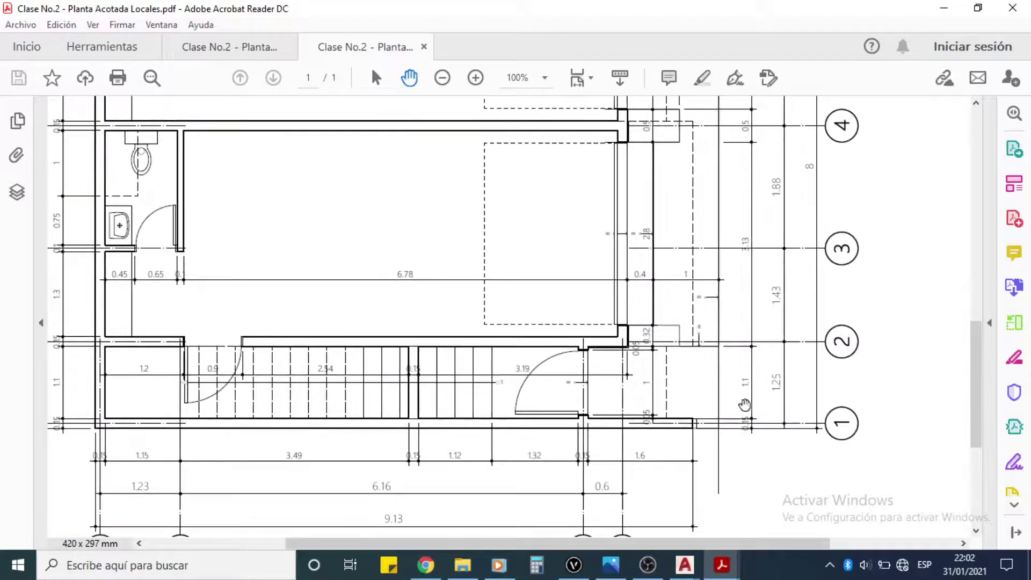
Step: Examine the dimensioned plan's measurements for the planters and sidewalk along the facade between axes 2 and 6, including the planter at axis 4
scroll(743, 407, "down", 2)
left_click(475, 78)
left_click(475, 78)
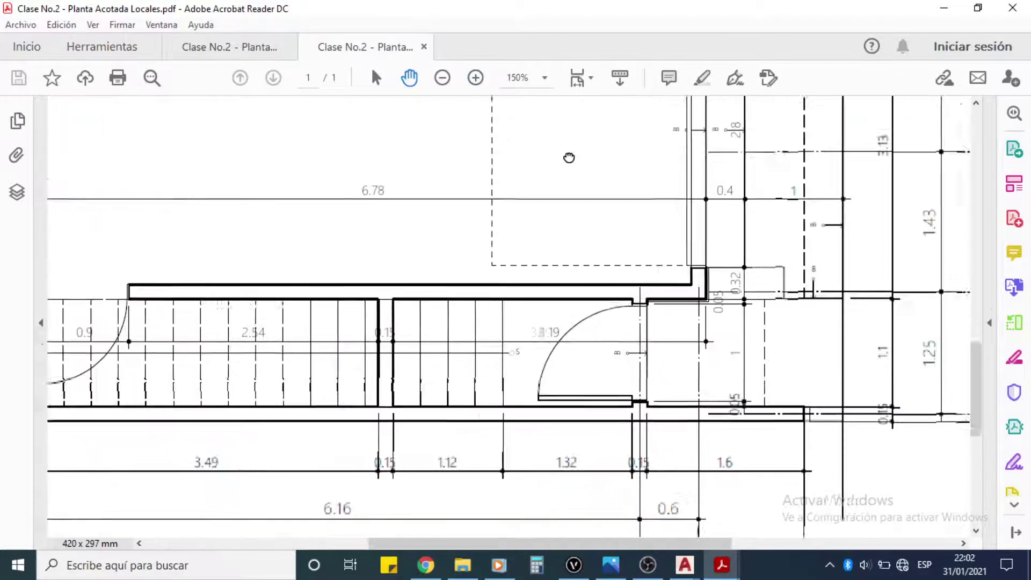
left_click_drag(794, 314, 756, 301)
scroll(784, 216, "up", 4)
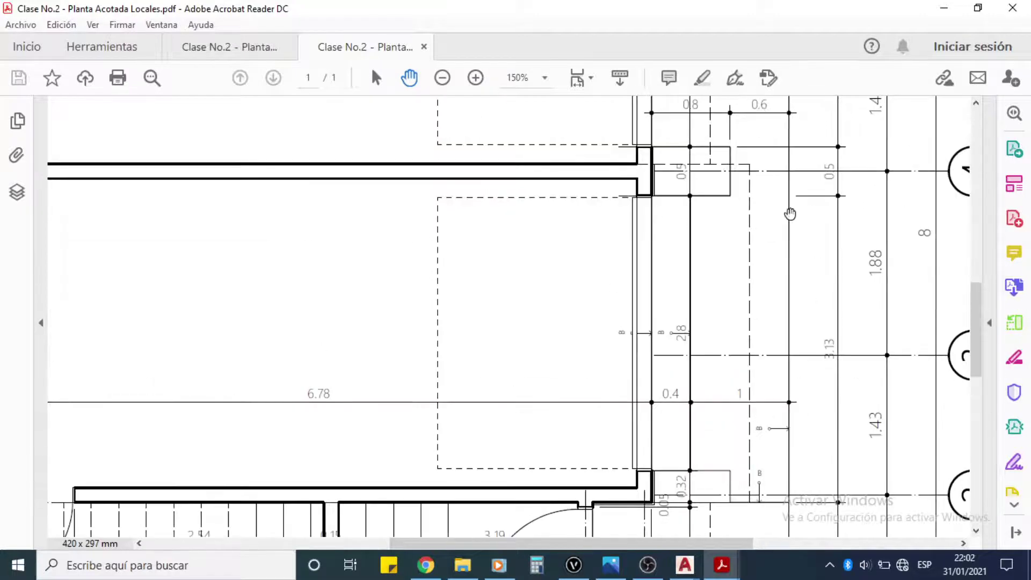
left_click_drag(785, 218, 774, 305)
scroll(773, 305, "up", 5)
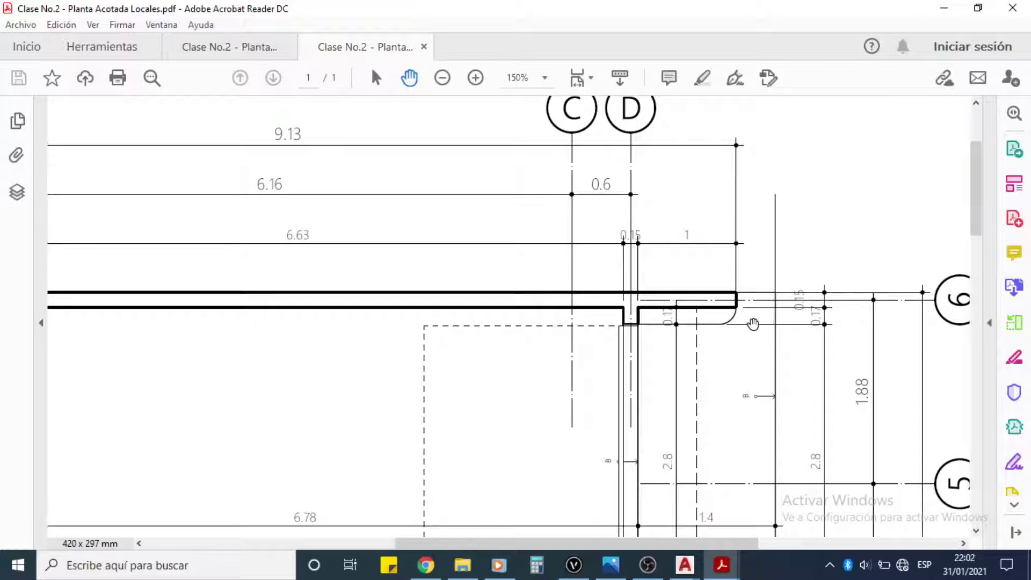
left_click_drag(754, 324, 722, 290)
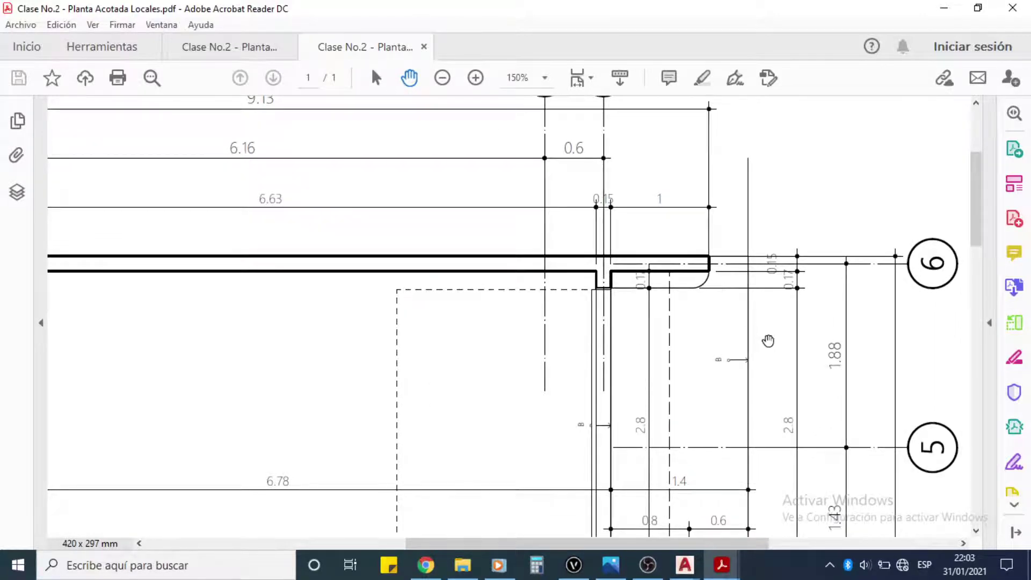
scroll(767, 341, "down", 2)
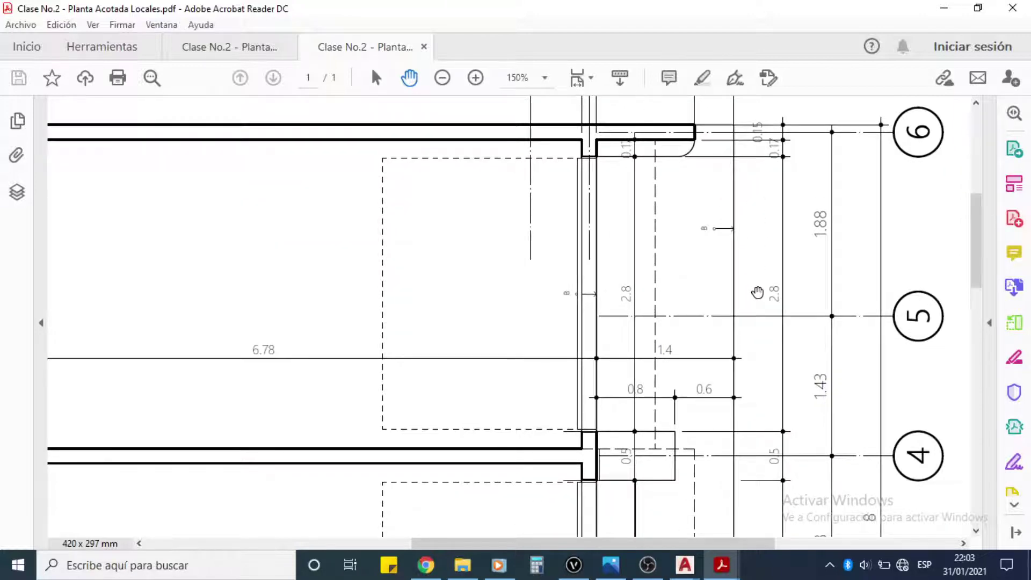
scroll(758, 293, "down", 1)
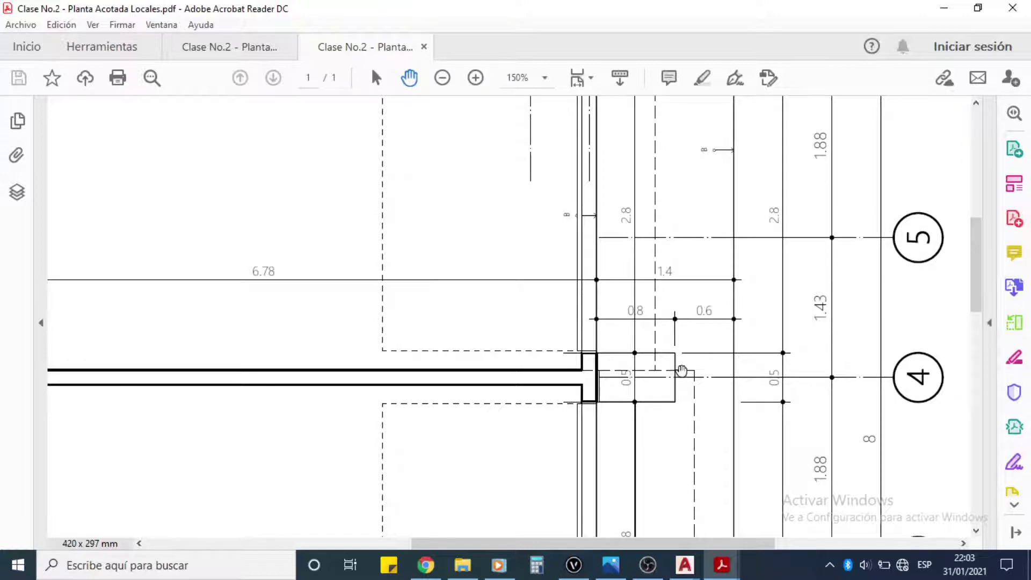
scroll(616, 369, "down", 1)
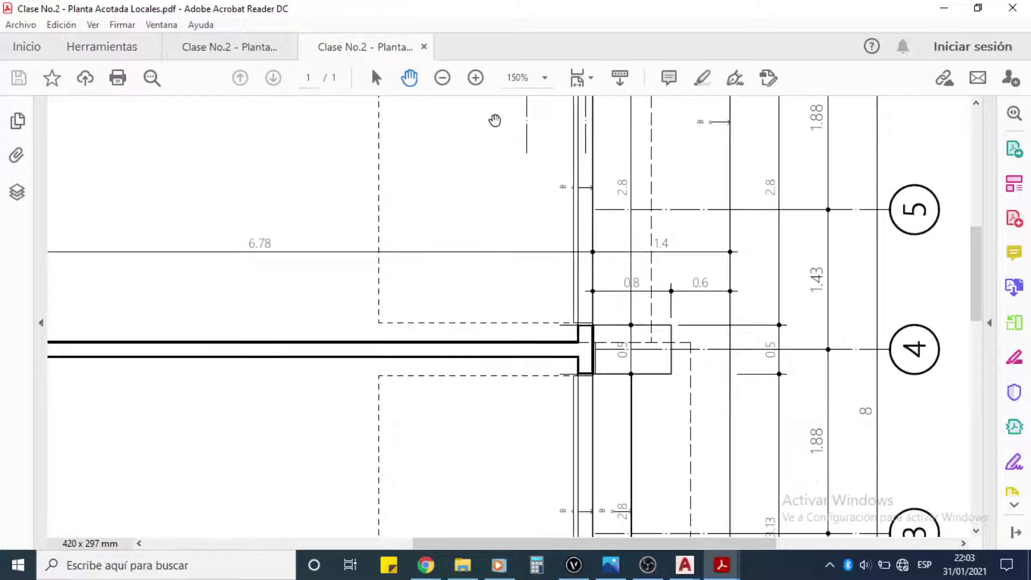
left_click(443, 77)
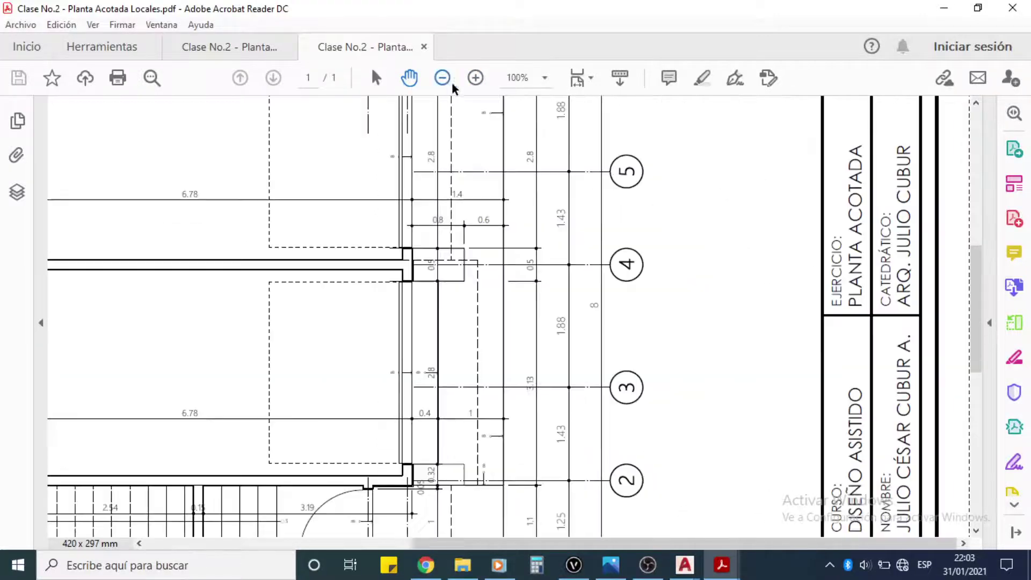
left_click_drag(565, 250, 710, 369)
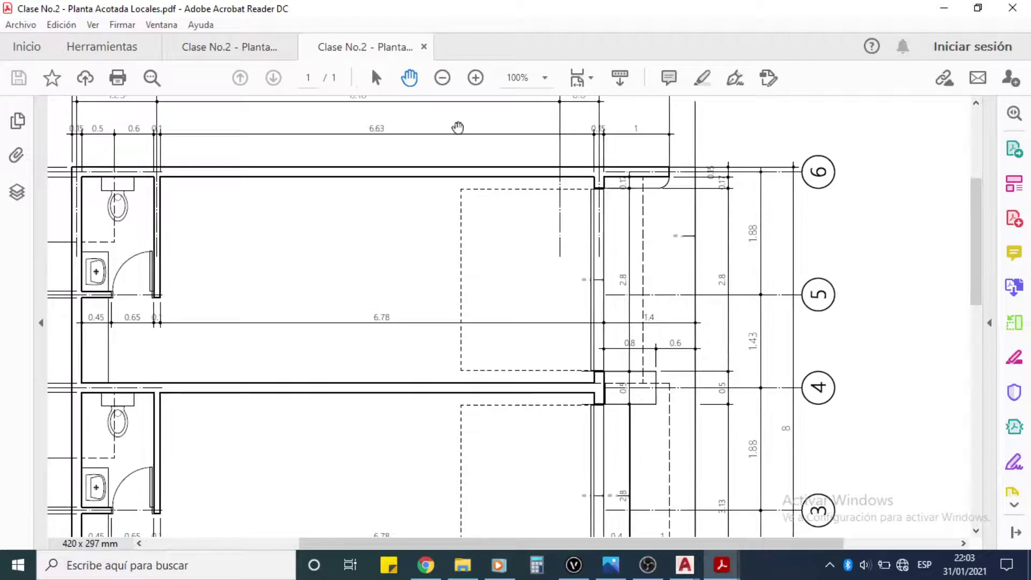
left_click(476, 77)
scroll(601, 285, "down", 1)
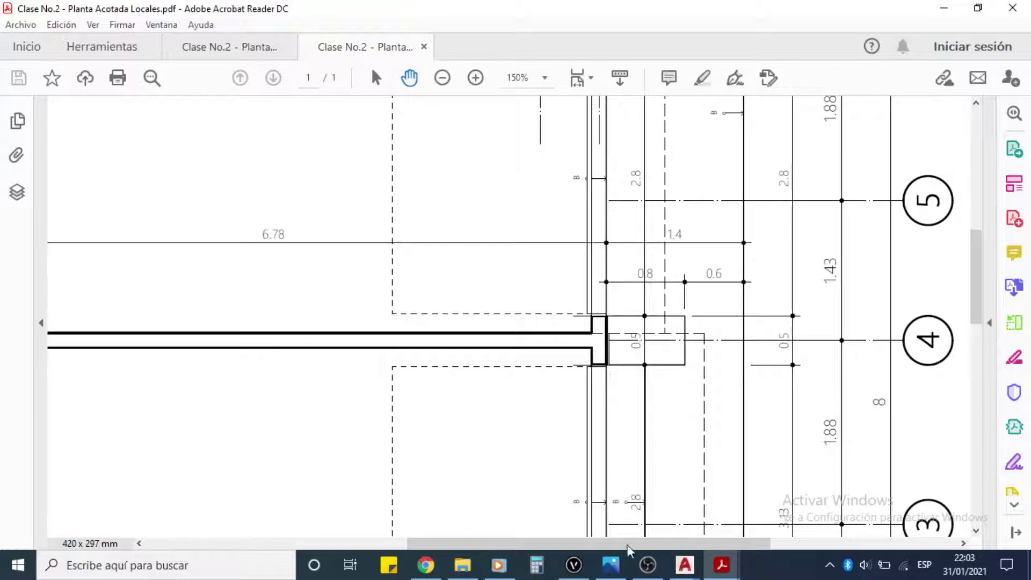
Step: Switch to AutoCAD and show the facade end of the wall at axis 4 up close
left_click(685, 565)
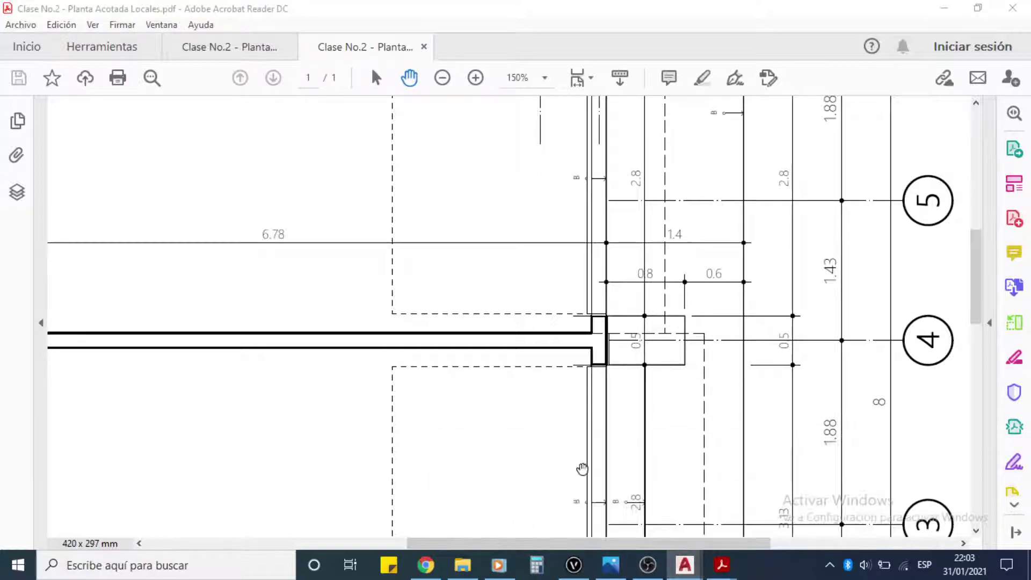
left_click(583, 469)
middle_click_drag(622, 403, 460, 352)
scroll(859, 344, "up", 2)
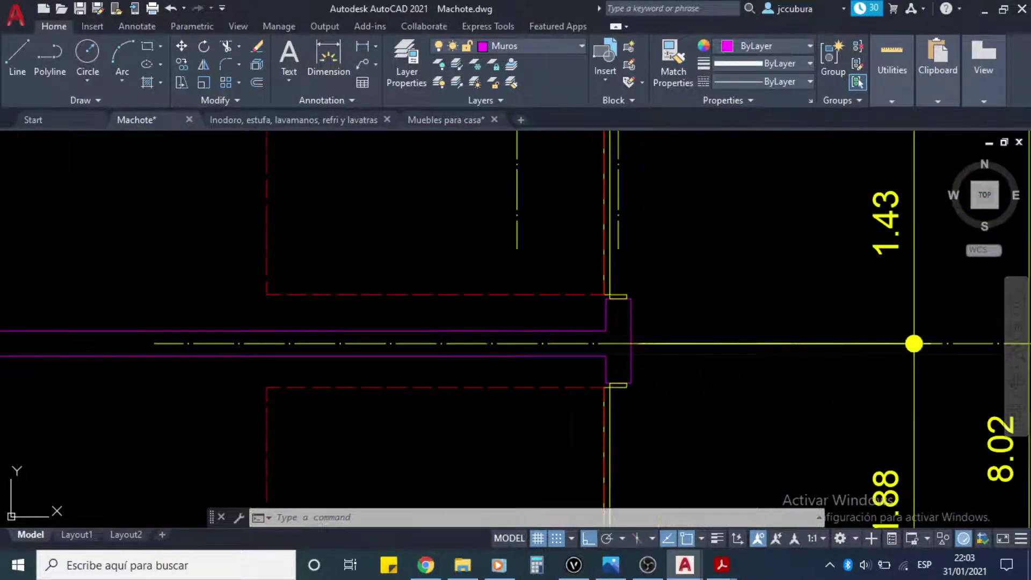
scroll(737, 340, "up", 7)
scroll(734, 341, "down", 3)
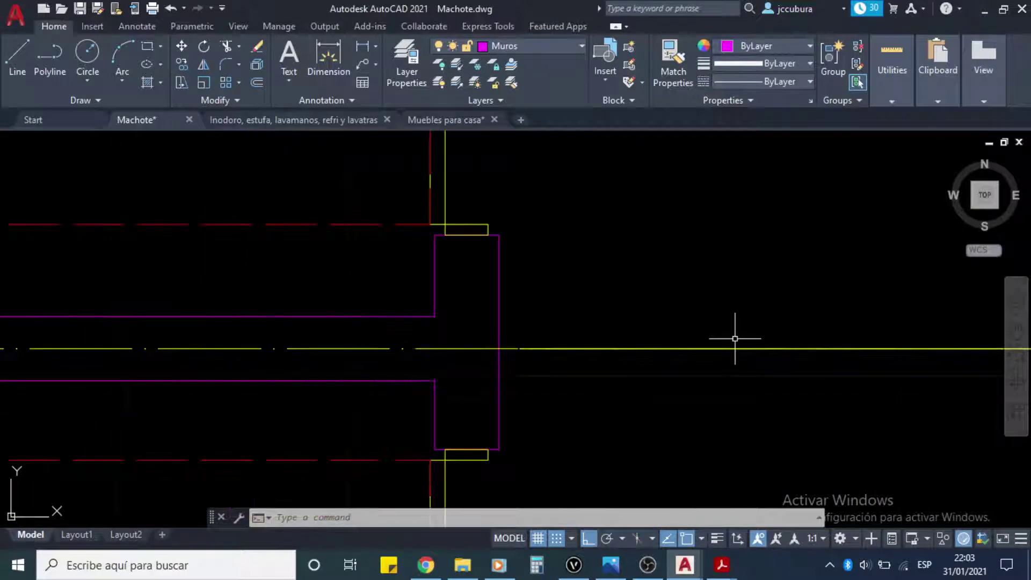
mouse_move(685, 306)
middle_mouse_down()
mouse_move(636, 308)
mouse_move(631, 295)
middle_mouse_up()
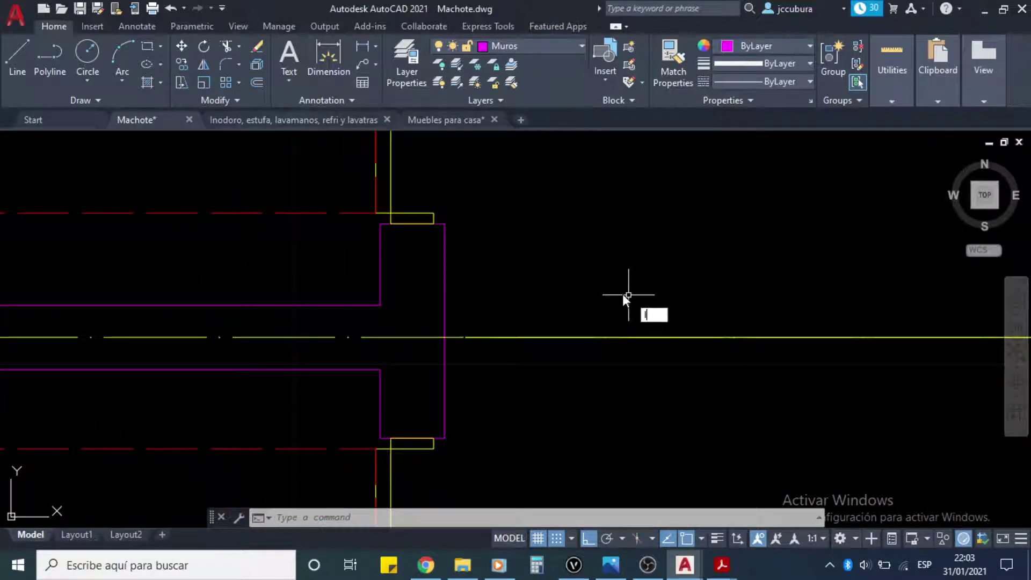
type("l")
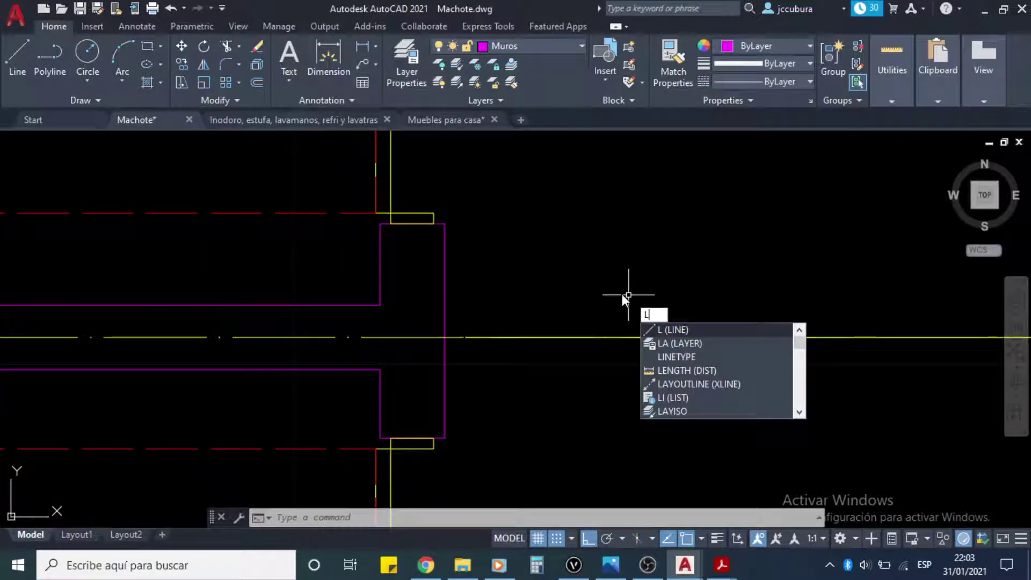
key("Return")
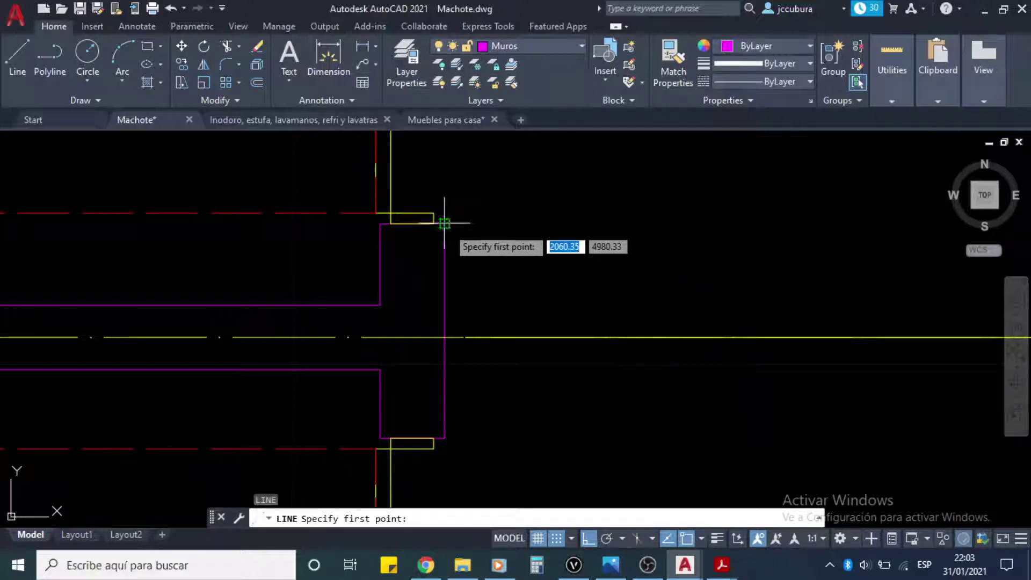
key("Escape")
key("Escape")
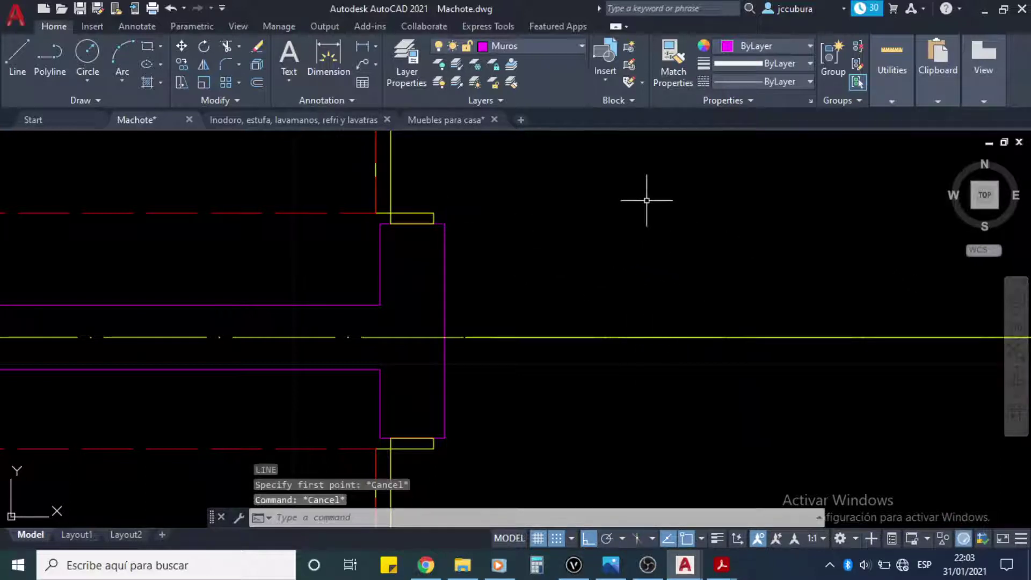
Step: Make layer 0 the current layer
left_click(582, 48)
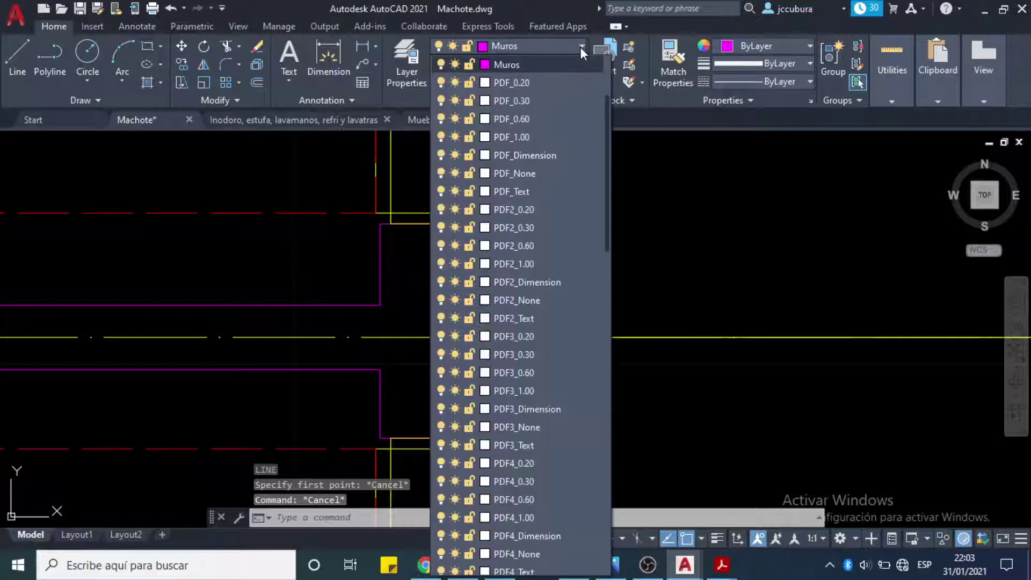
left_click_drag(608, 135, 611, 76)
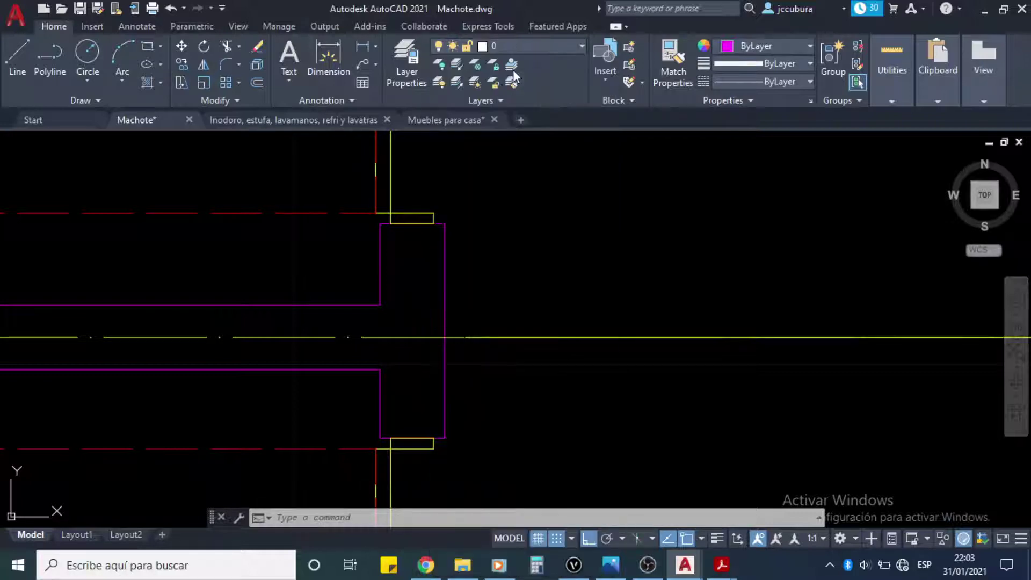
left_click(513, 65)
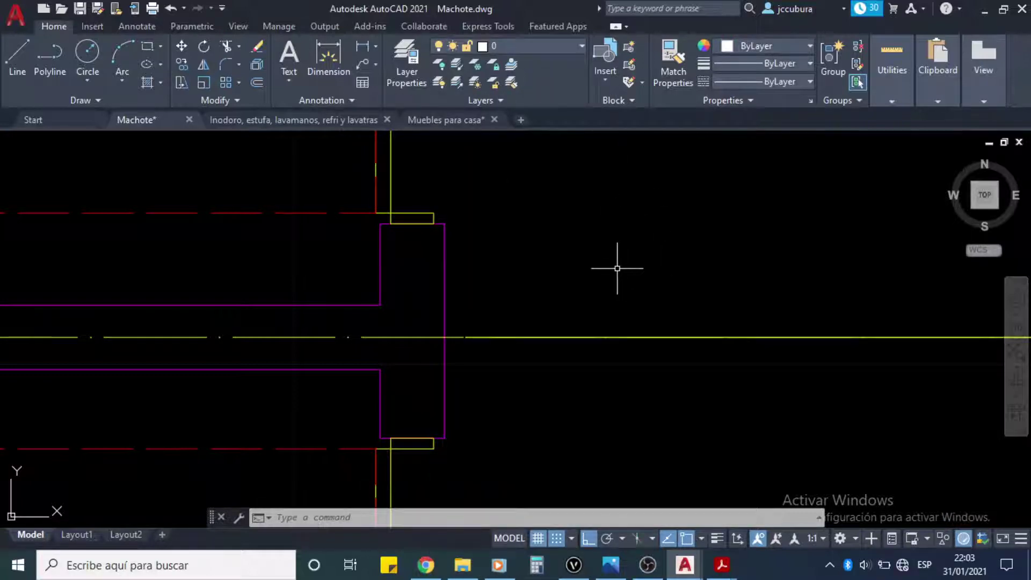
Step: Draw the planter outline from the wall's outer corner at axis 4 with lines 0.8 outward, 0.5 down and back to the wall
type("l")
key("Return")
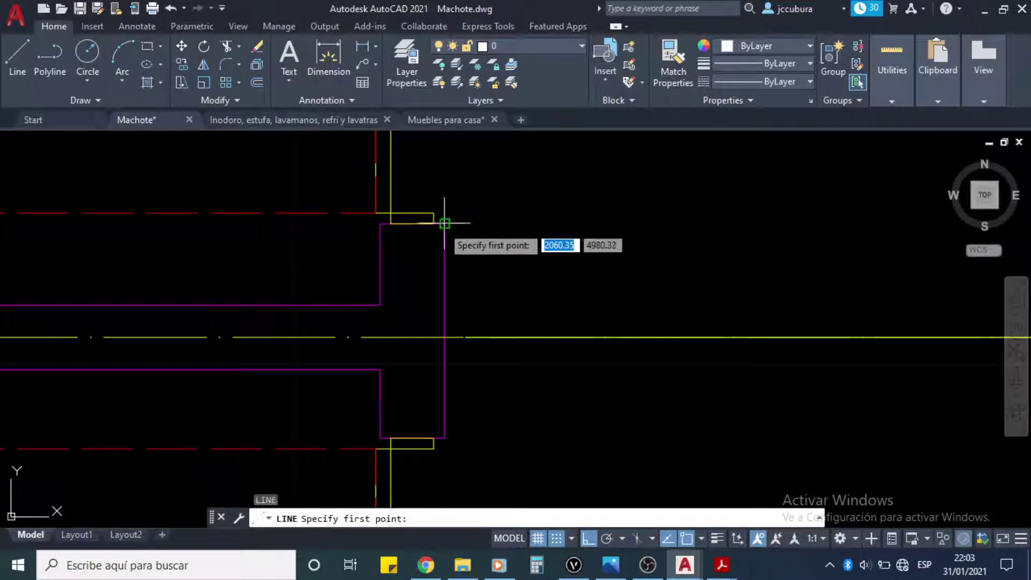
left_click(445, 223)
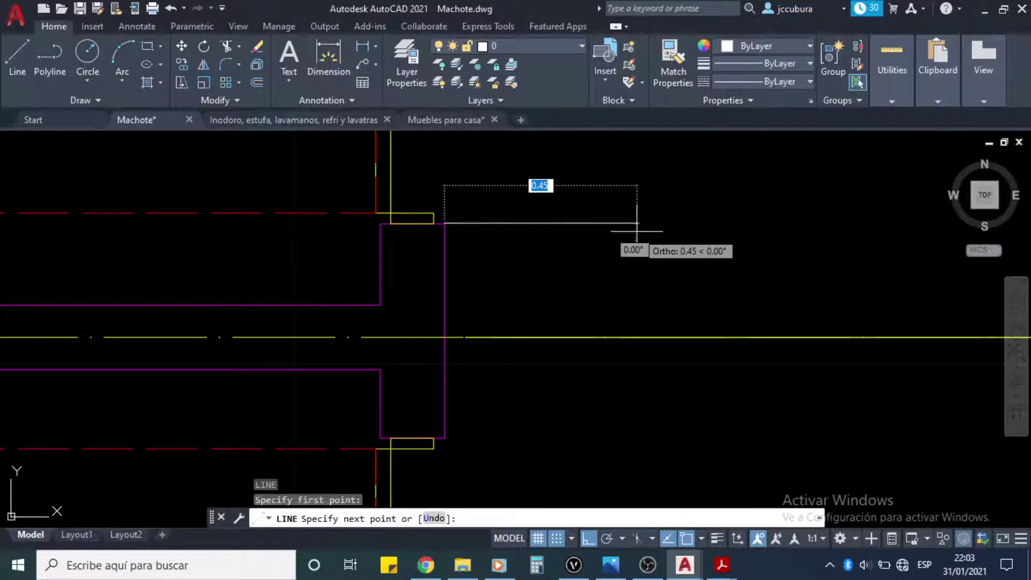
type(".8")
key("Return")
middle_click_drag(606, 335, 603, 310)
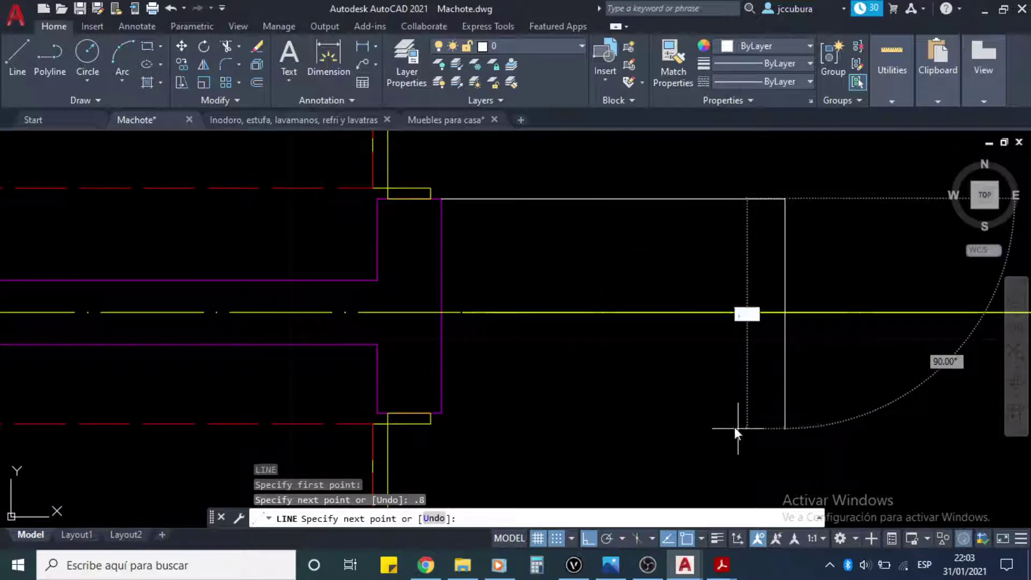
type(".5")
key("Return")
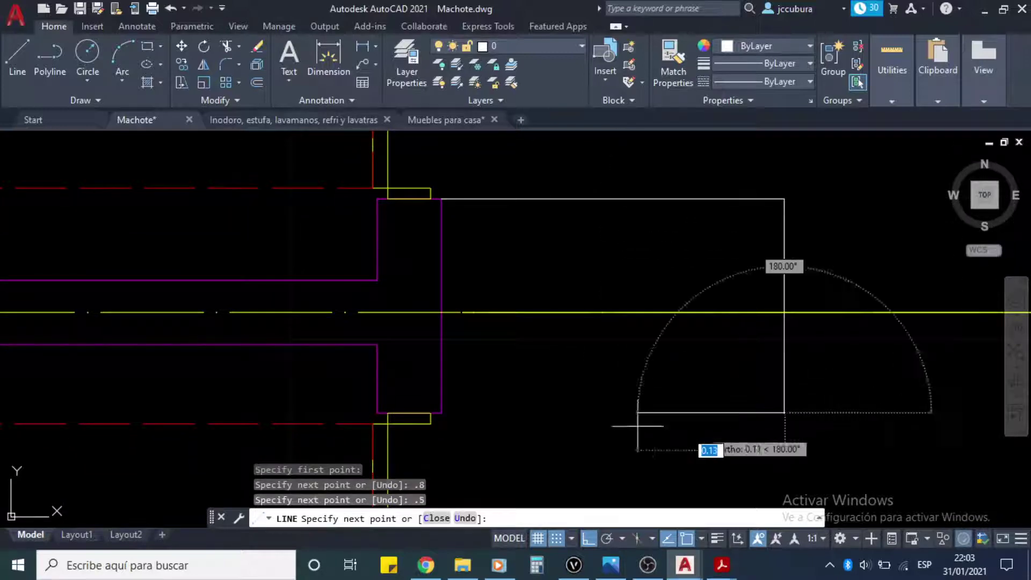
left_click(441, 412)
key("Return")
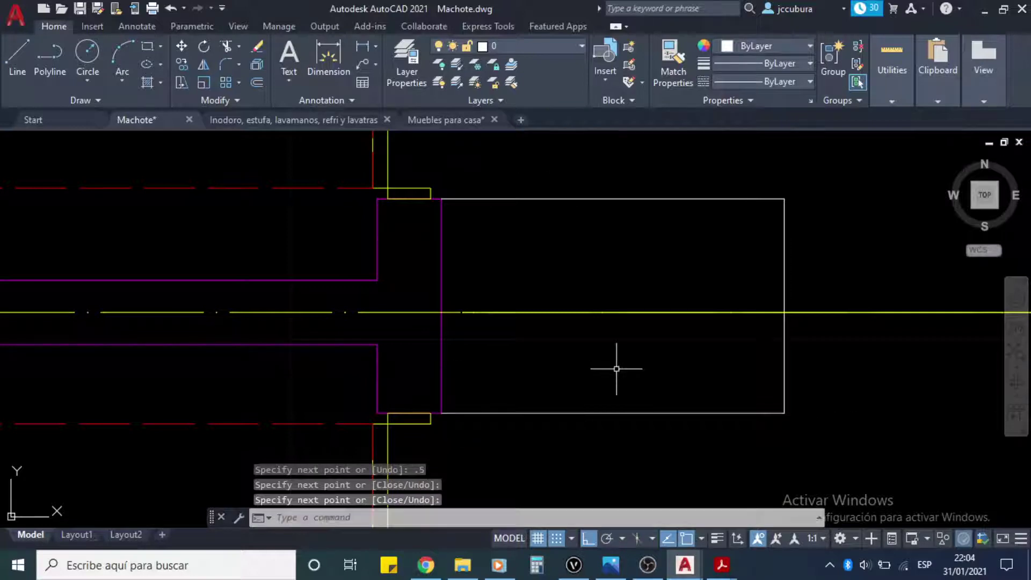
scroll(616, 369, "down", 8)
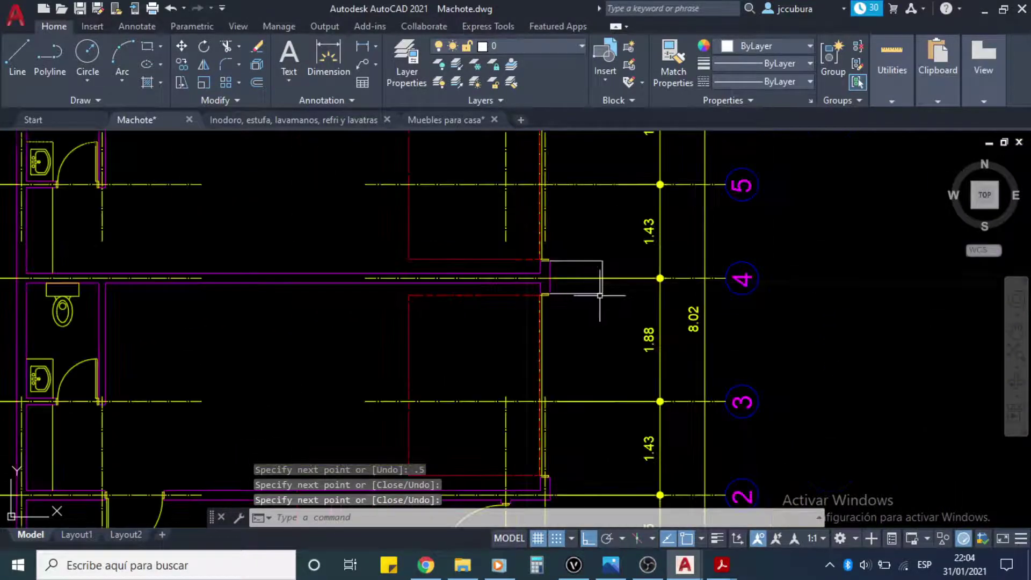
mouse_move(600, 295)
middle_mouse_down()
mouse_move(594, 353)
mouse_move(614, 361)
middle_mouse_up()
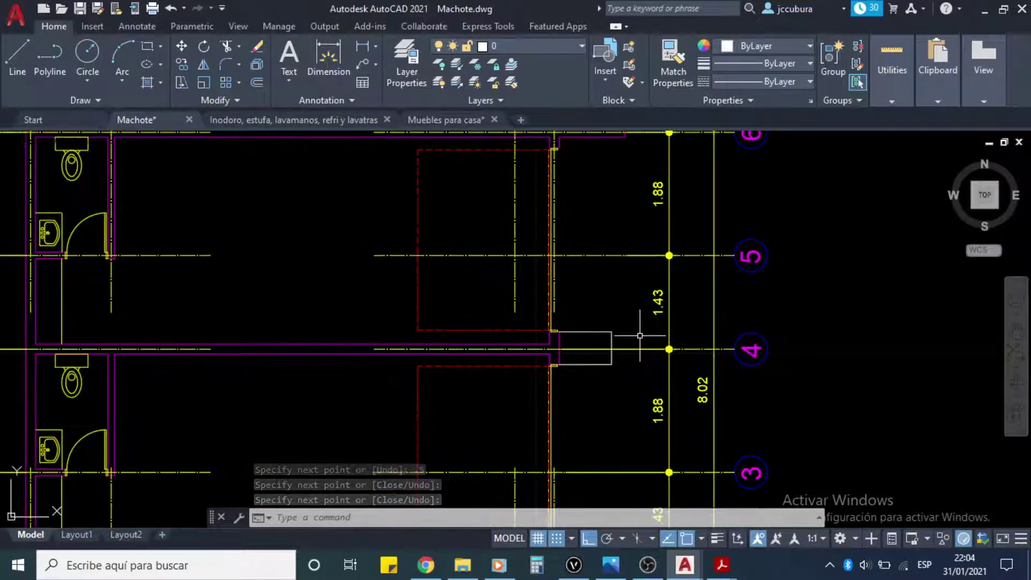
mouse_move(650, 283)
middle_mouse_down()
mouse_move(622, 311)
mouse_move(633, 334)
middle_mouse_up()
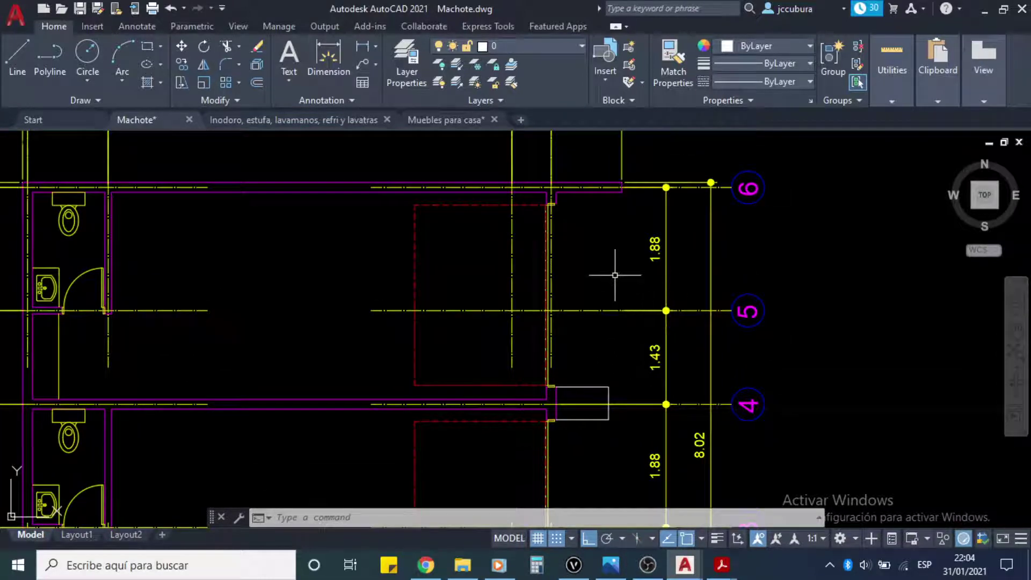
left_click(759, 228)
left_click(619, 255)
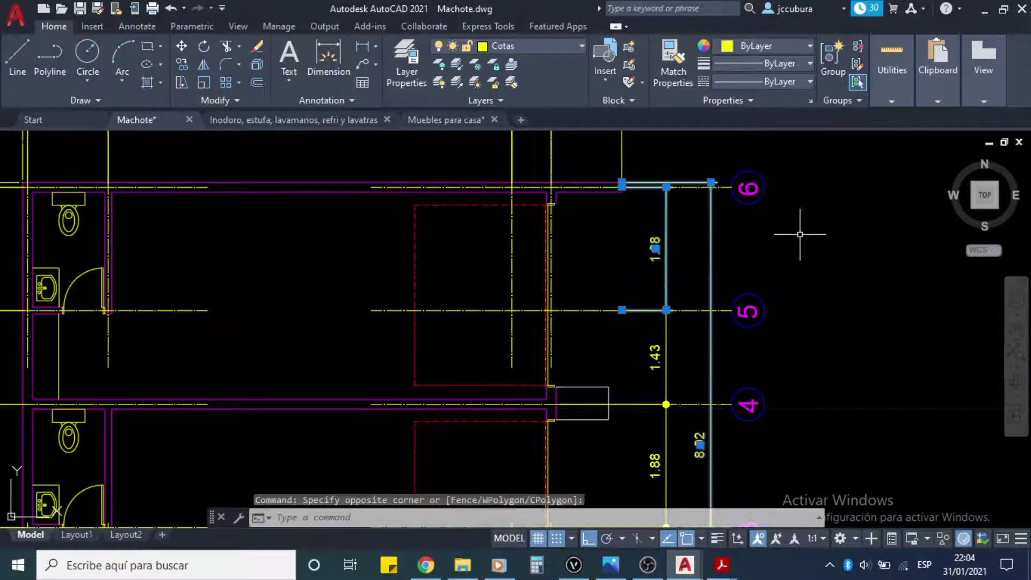
key("Escape")
key("Escape")
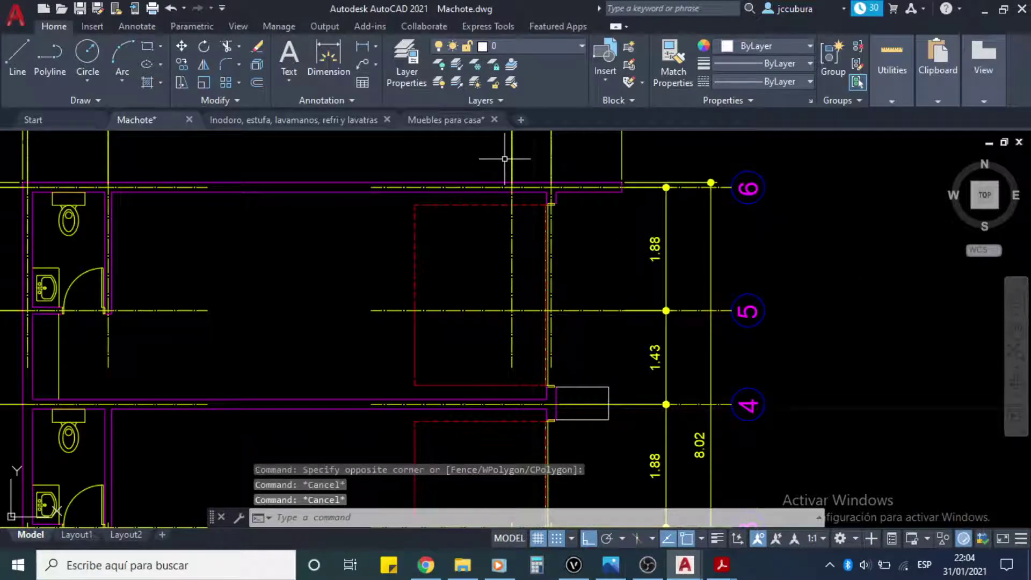
Step: Turn off the Centro o eje and Cotas layers
left_click(578, 46)
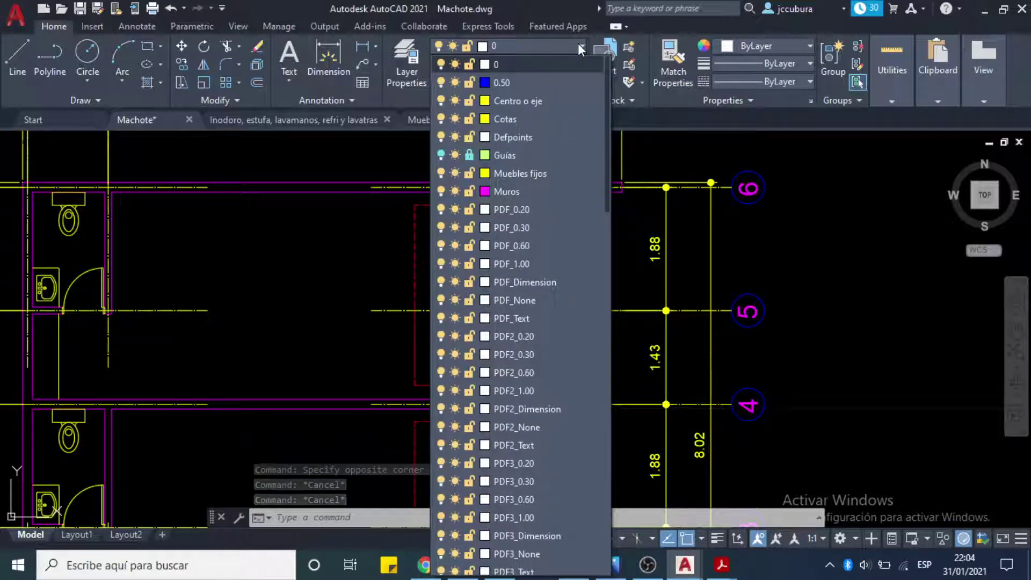
left_click(440, 102)
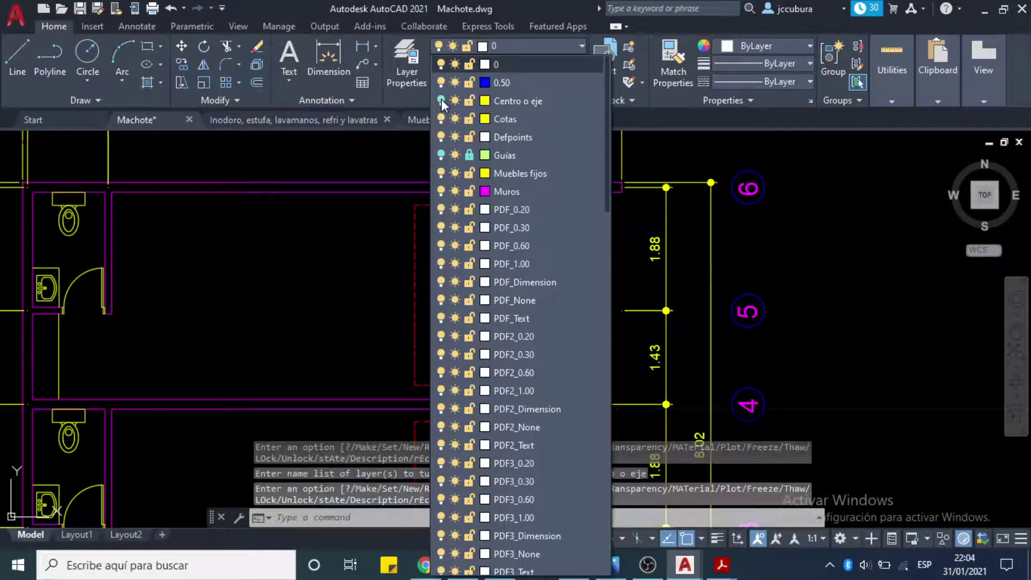
left_click(442, 116)
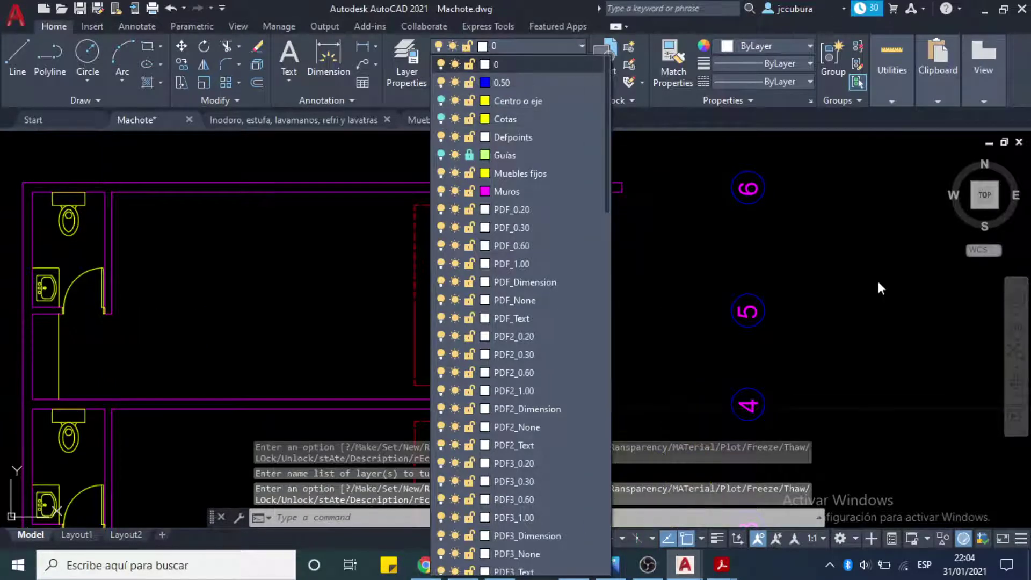
left_click(800, 258)
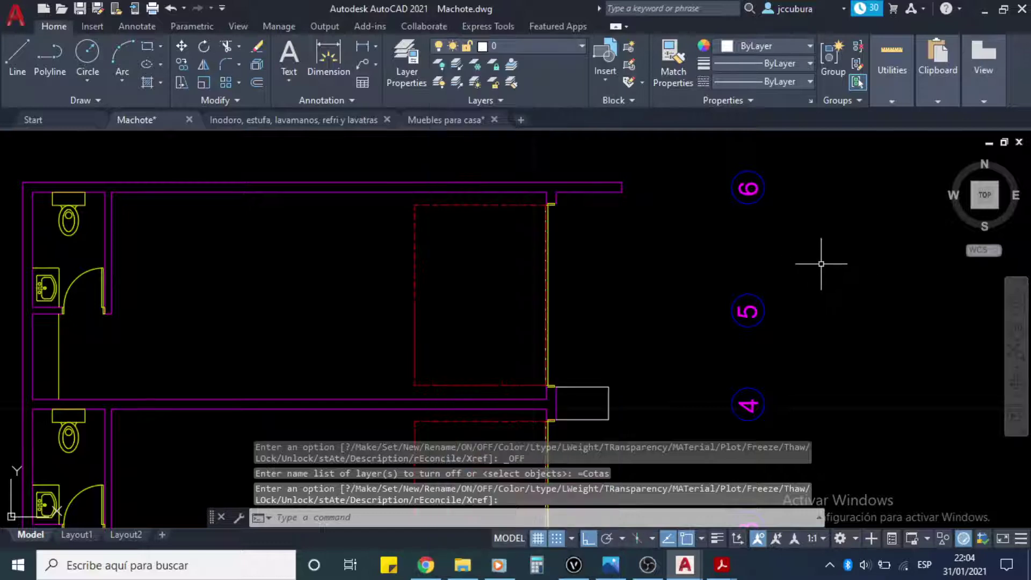
left_click(830, 265)
middle_click_drag(833, 303, 843, 260)
left_click(843, 260)
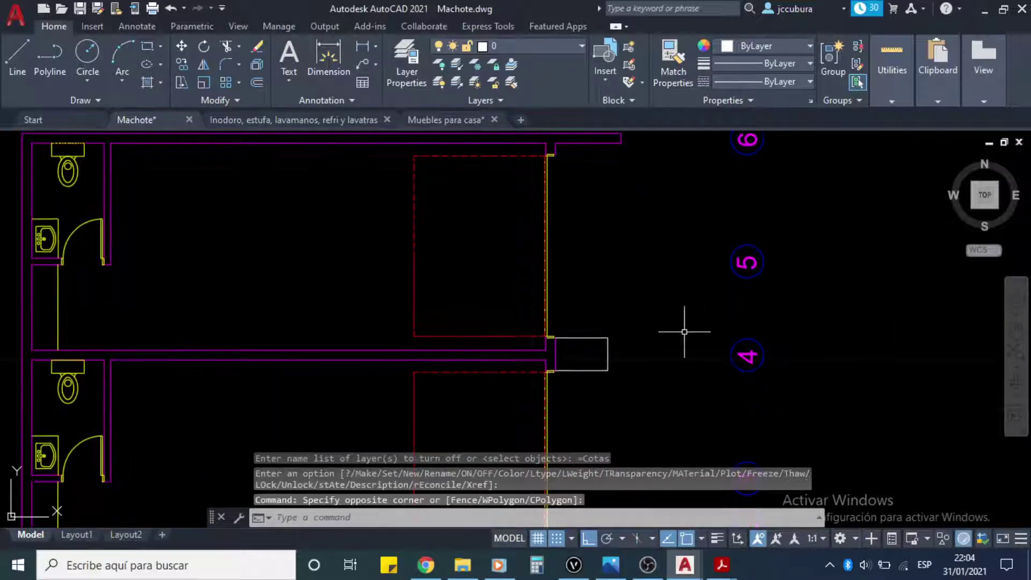
mouse_move(686, 333)
middle_mouse_down()
mouse_move(652, 306)
mouse_move(640, 320)
middle_mouse_up()
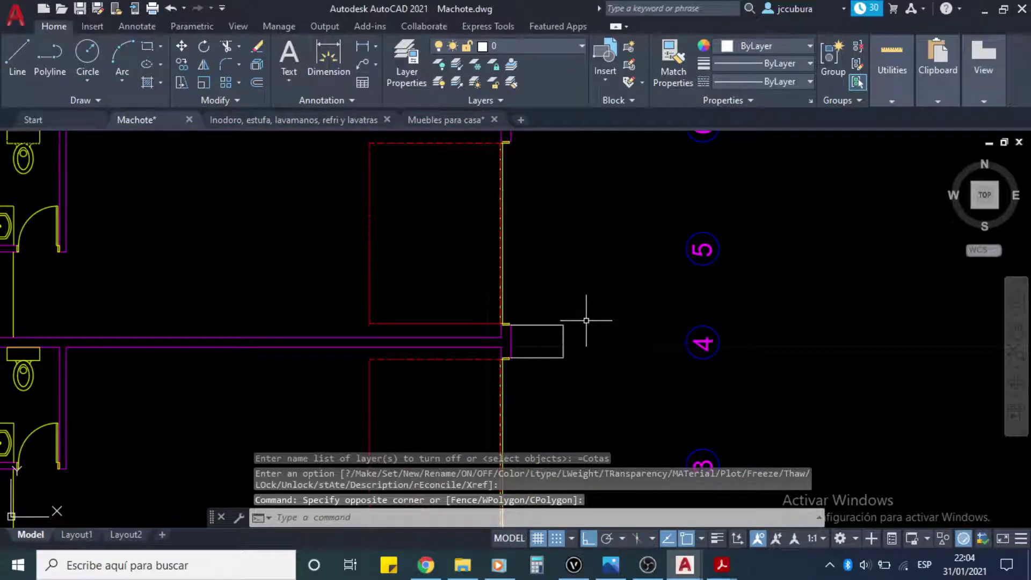
left_click(566, 317)
left_click(525, 369)
key("Escape")
key("Escape")
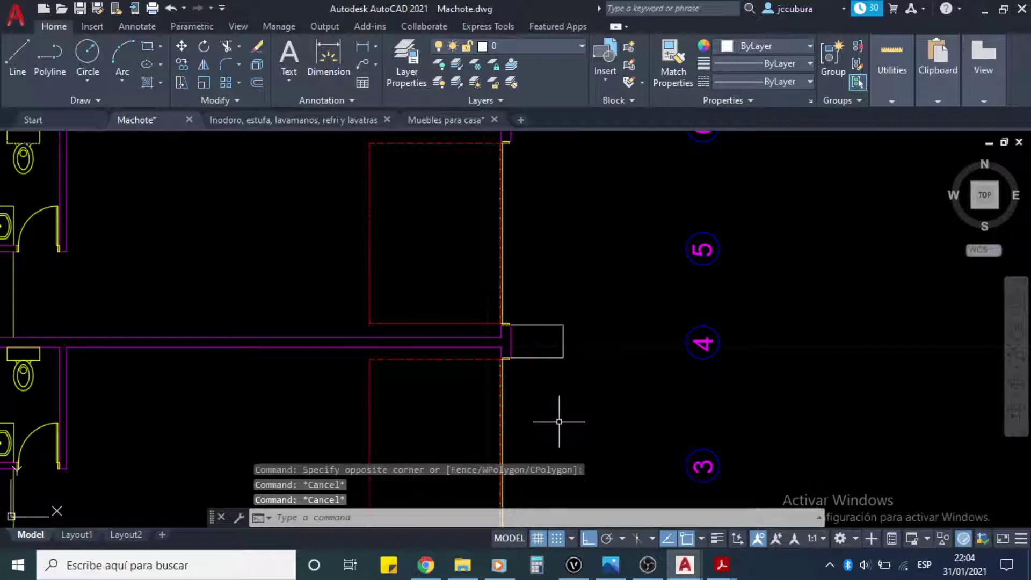
Step: Switch to the Planta Amoblada Locales PDF and examine the planters at axes 4 and 2
mouse_move(721, 569)
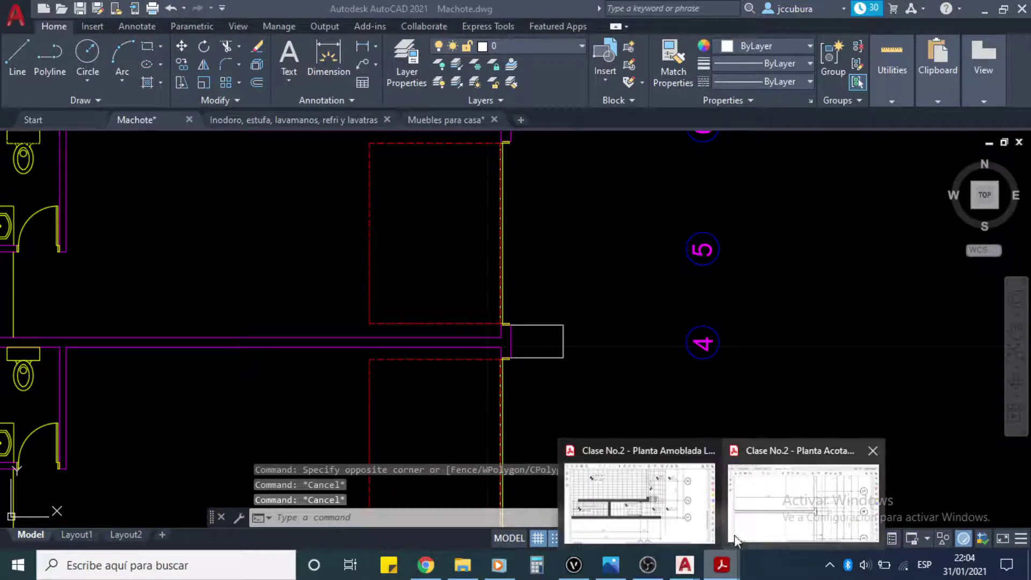
left_click(675, 482)
scroll(618, 177, "up", 7)
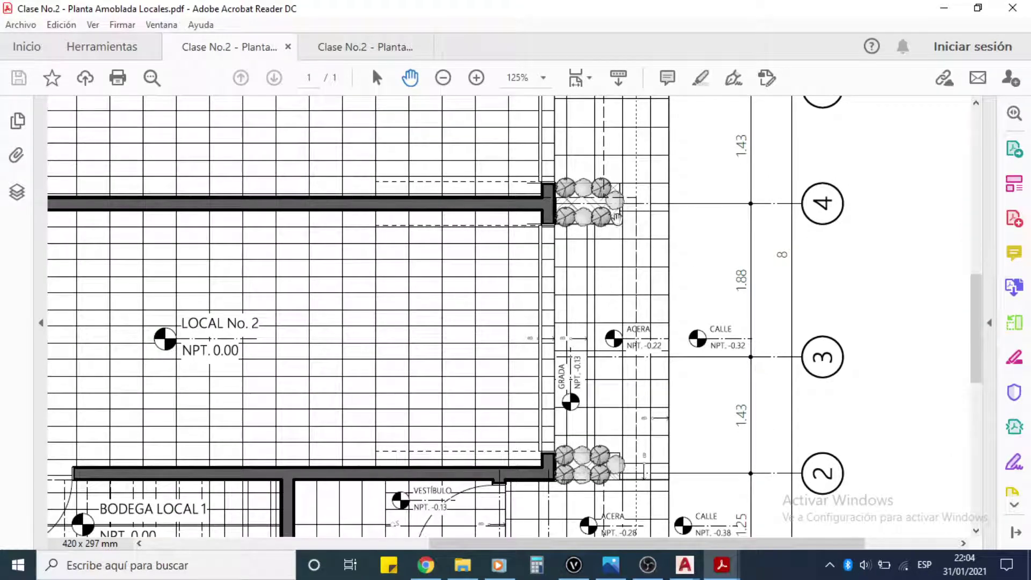
left_click_drag(665, 369, 667, 317)
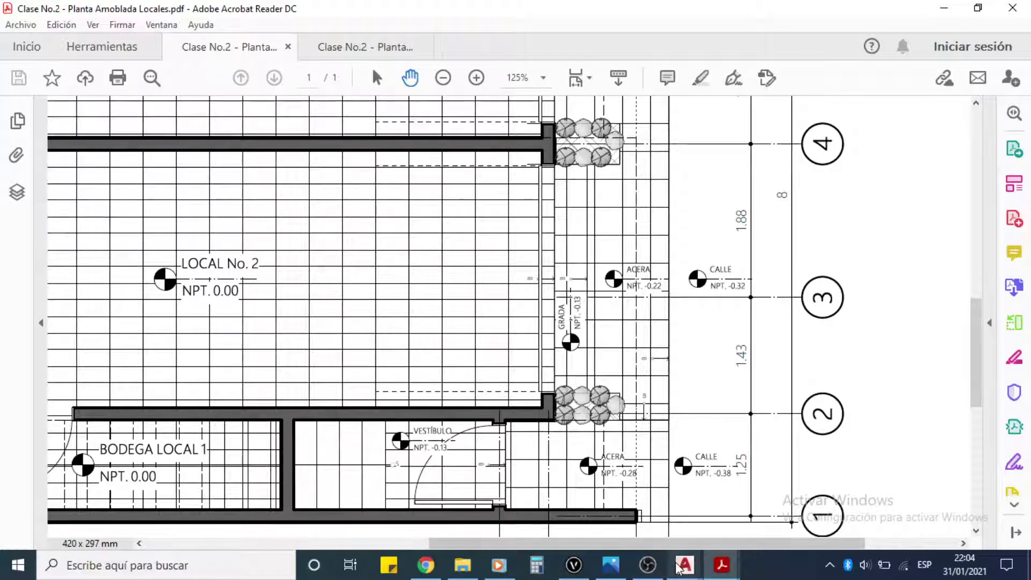
Step: Switch to AutoCAD and check the length of the outer face of the wall end at axis 2
mouse_move(678, 569)
left_click(548, 473)
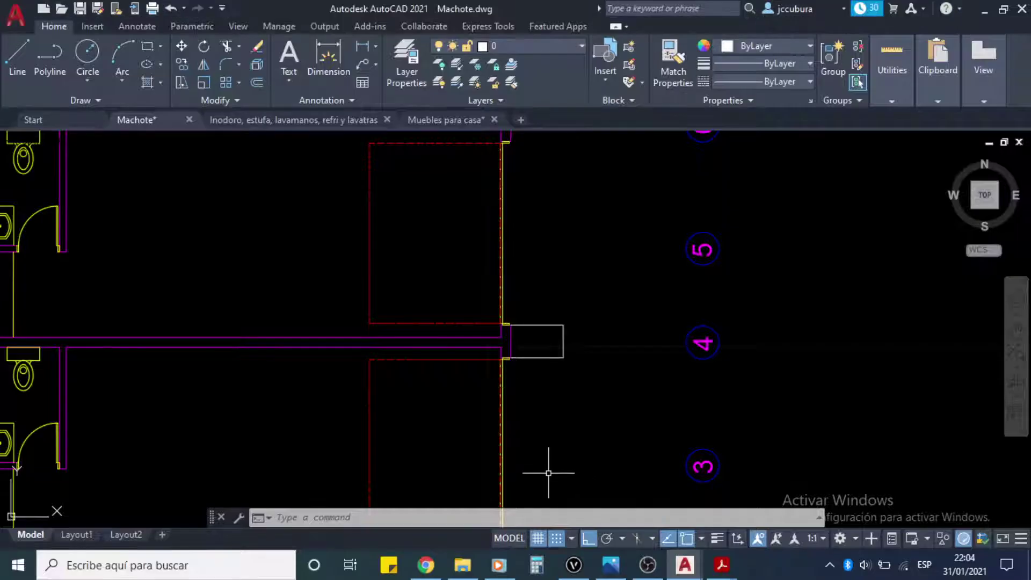
middle_click_drag(538, 429, 525, 216)
scroll(501, 323, "up", 6)
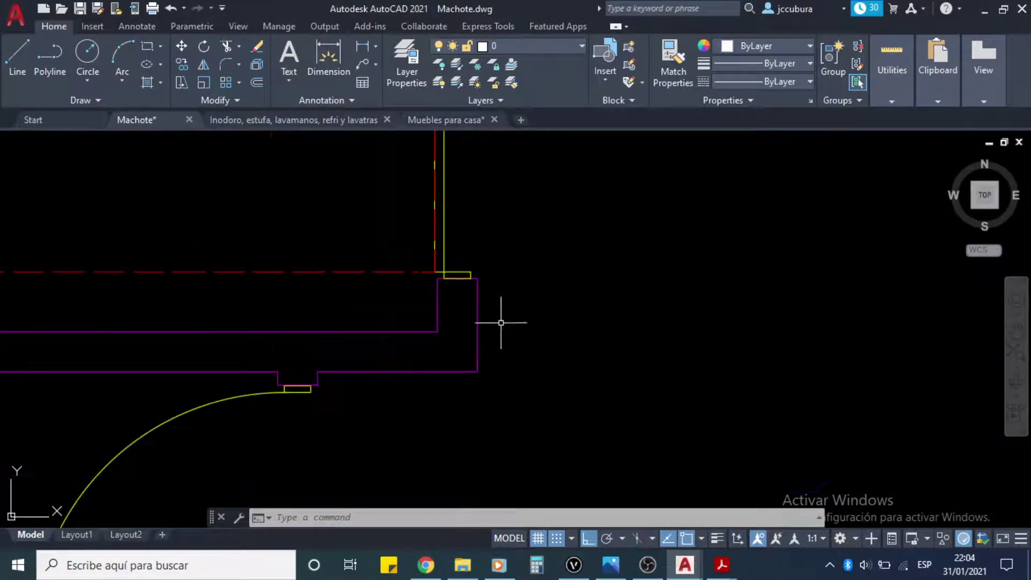
middle_click_drag(501, 323, 484, 323)
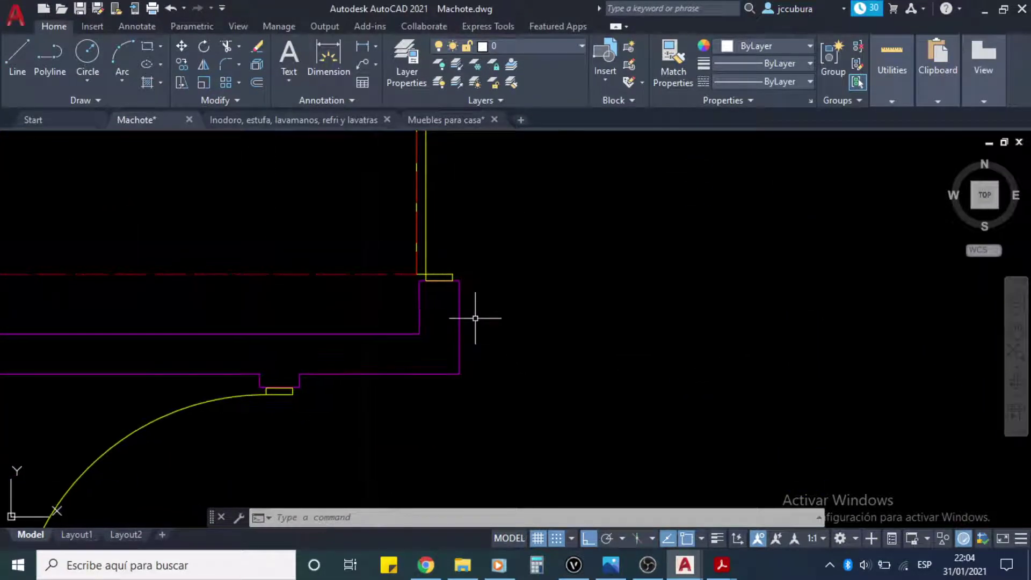
scroll(475, 317, "up", 1)
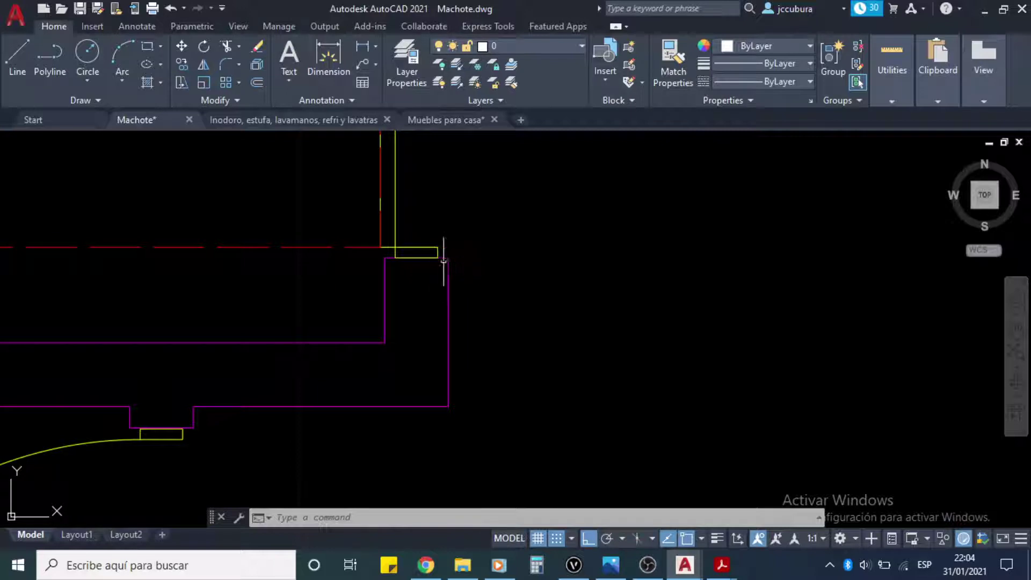
left_click(449, 299)
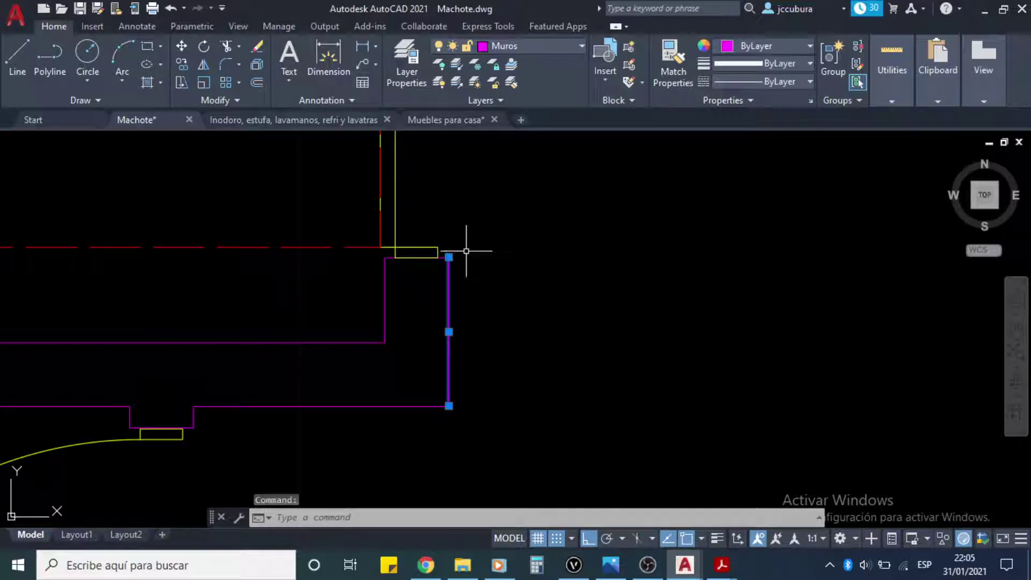
mouse_move(449, 256)
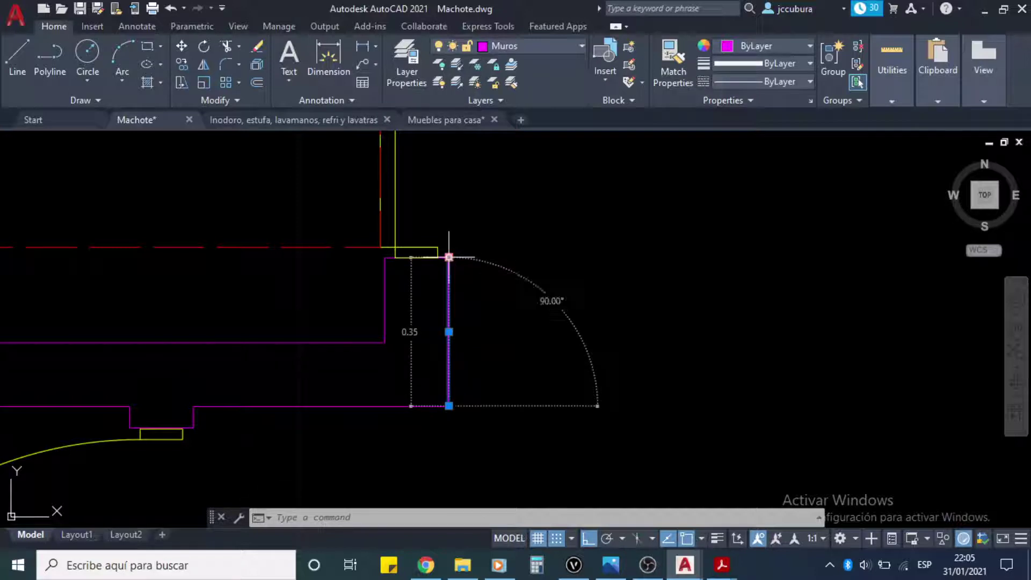
key("Escape")
key("Escape")
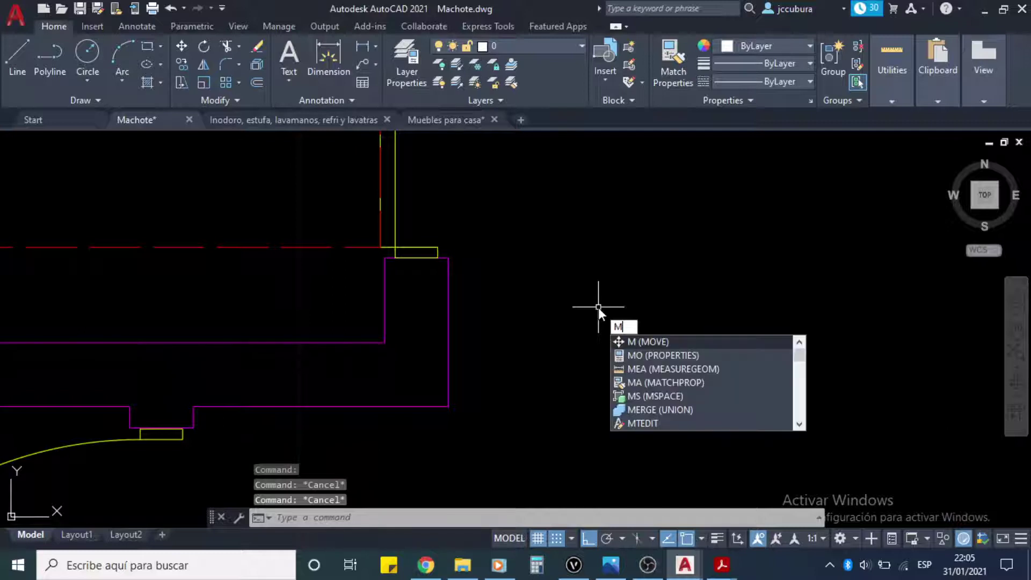
Step: Measure the distance between the two outer corners of the wall end at axis 2
type("ea")
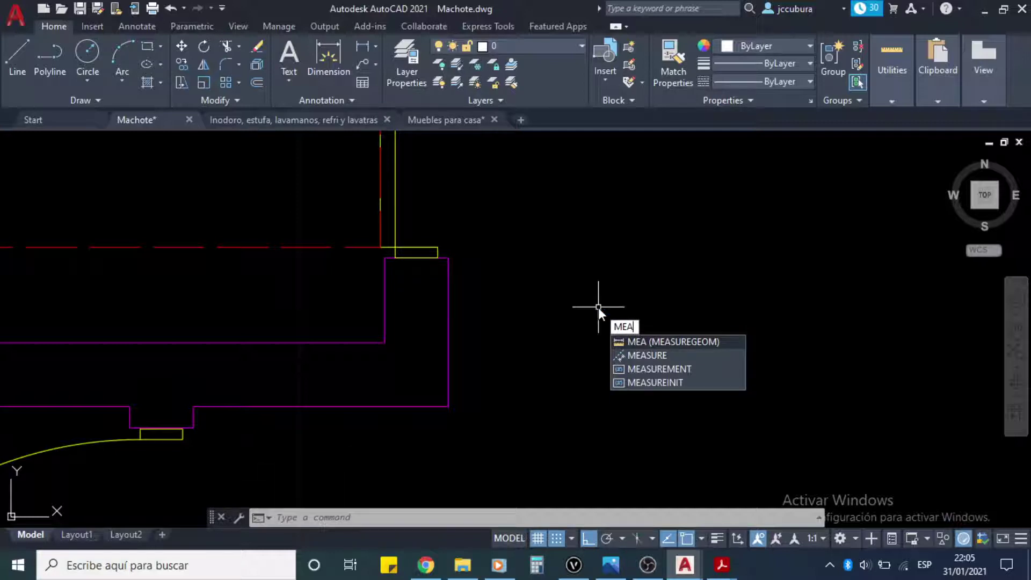
key("Return")
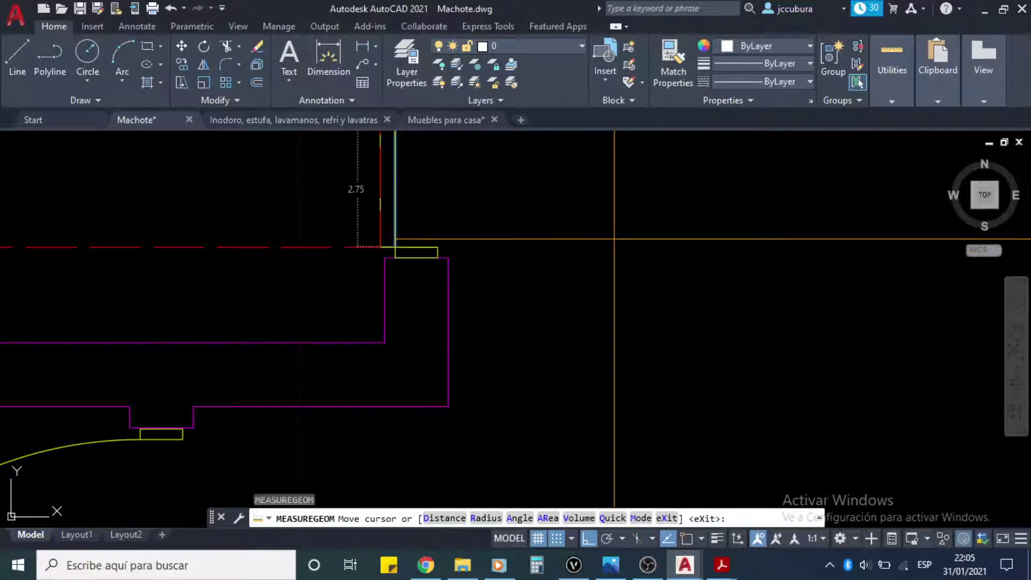
left_click(445, 518)
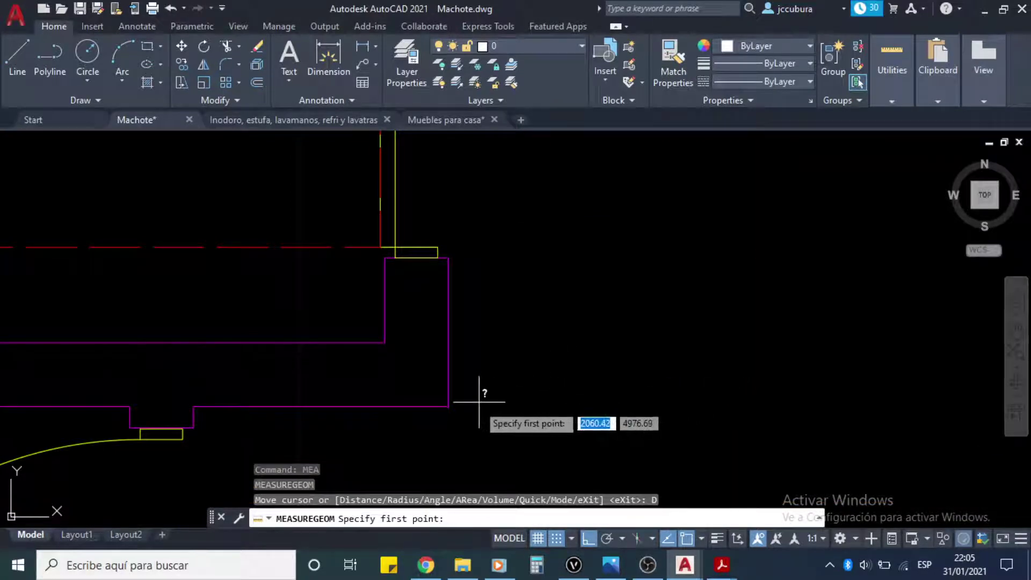
left_click(450, 405)
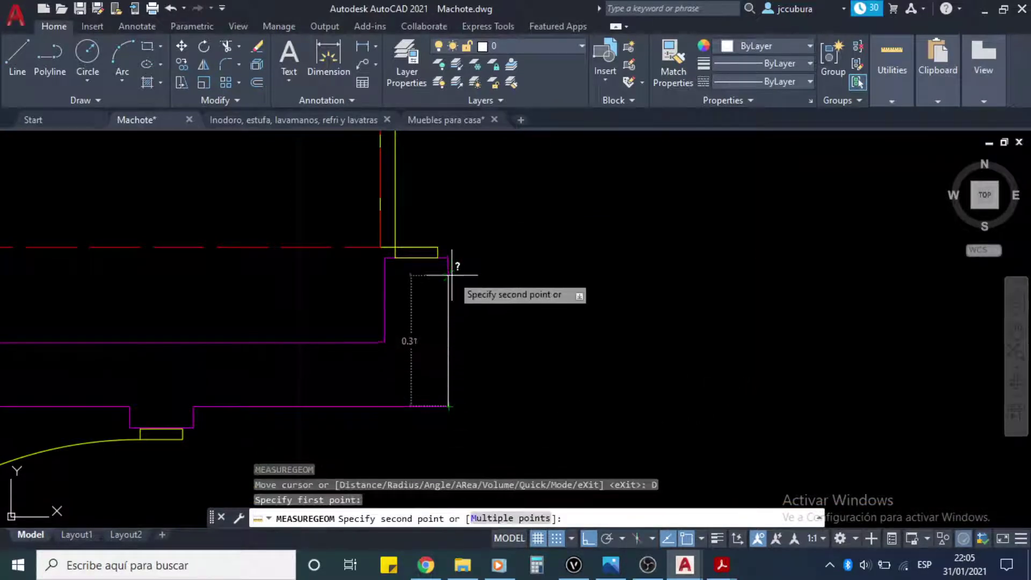
left_click(448, 258)
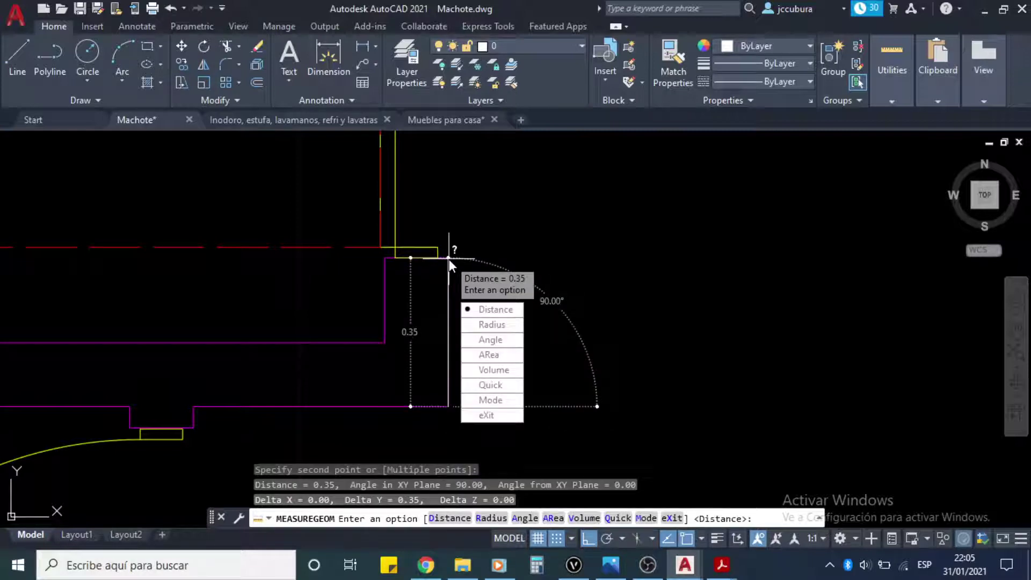
key("Escape")
Step: Delete the missing Planta Amoblada Locales PDF underlay reference above the floor plan
scroll(529, 330, "down", 2)
middle_click_drag(530, 300, 522, 306)
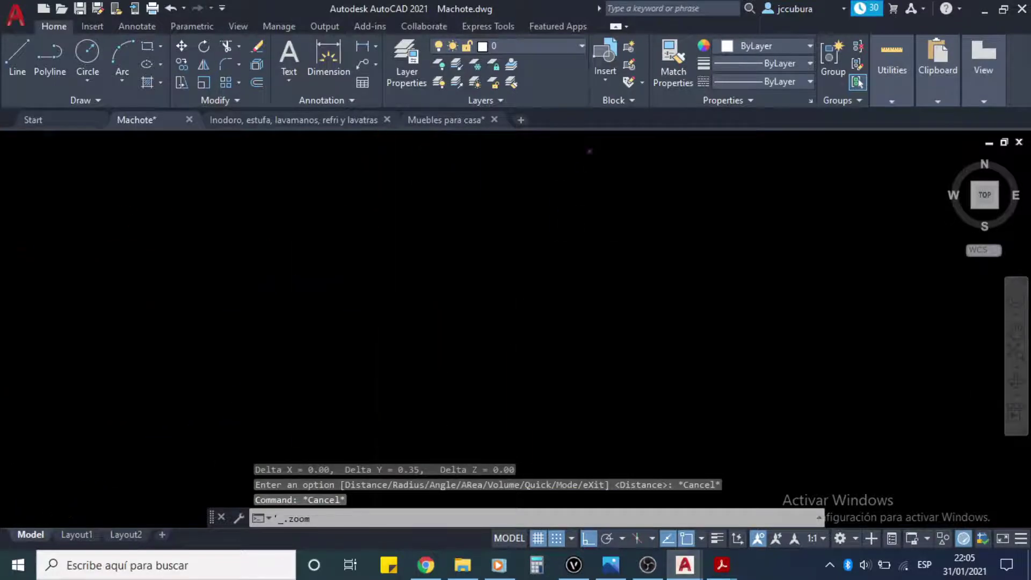
middle_click(636, 283)
left_click(635, 283)
left_click(562, 269)
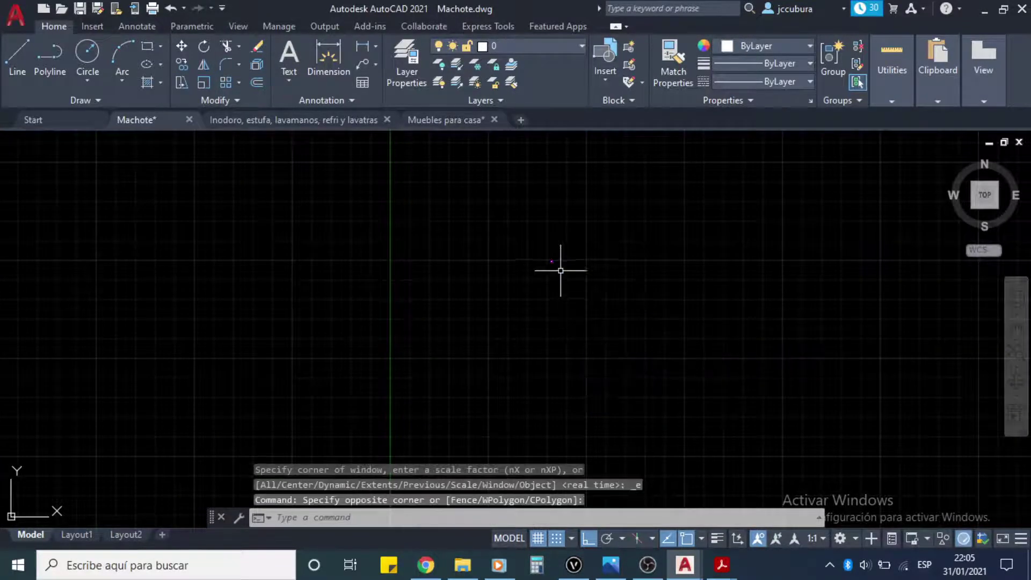
scroll(559, 255, "up", 4)
middle_click_drag(552, 246, 581, 392)
scroll(483, 295, "up", 3)
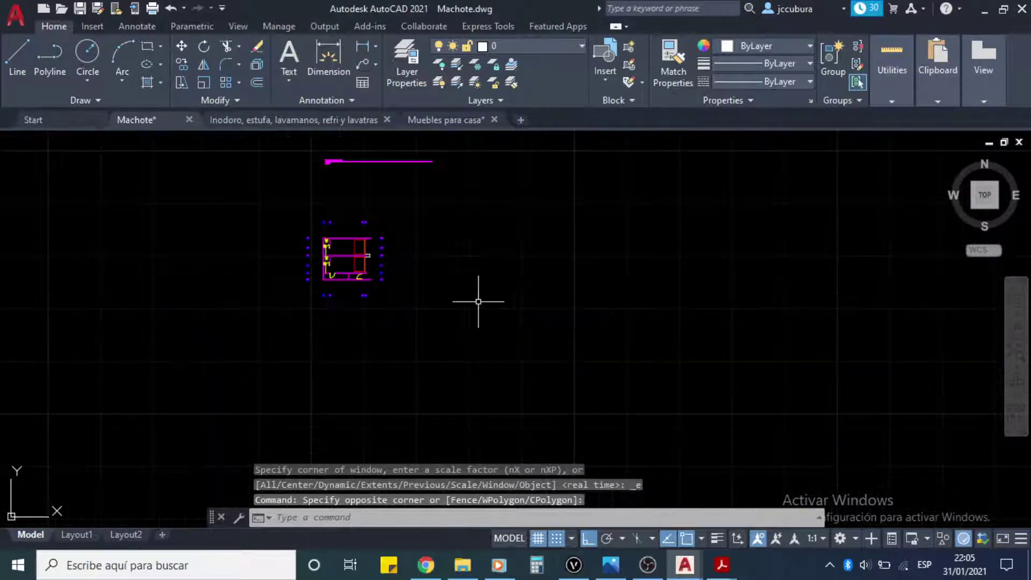
middle_click_drag(400, 258, 470, 357)
scroll(423, 274, "up", 5)
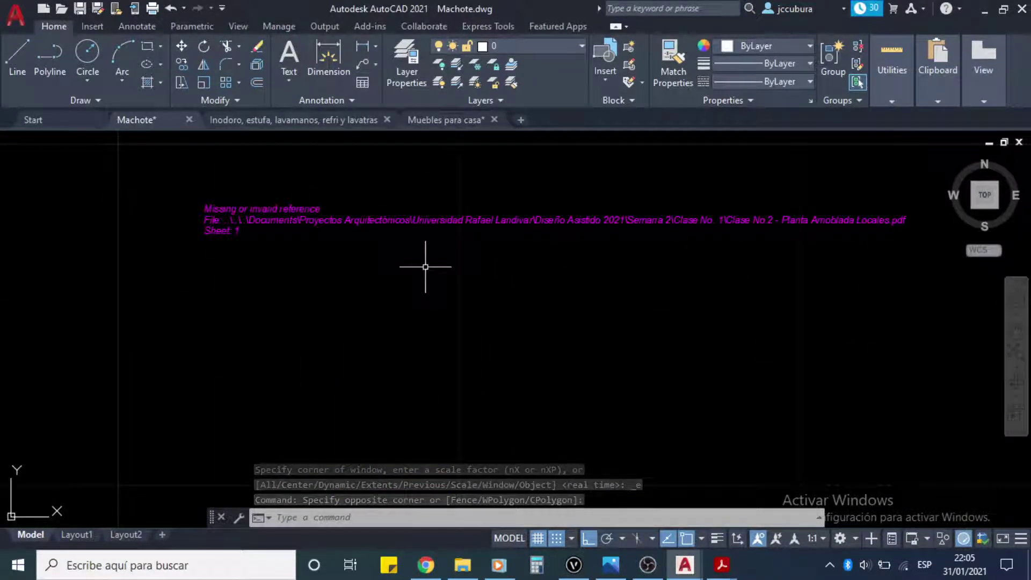
left_click(399, 178)
left_click(273, 249)
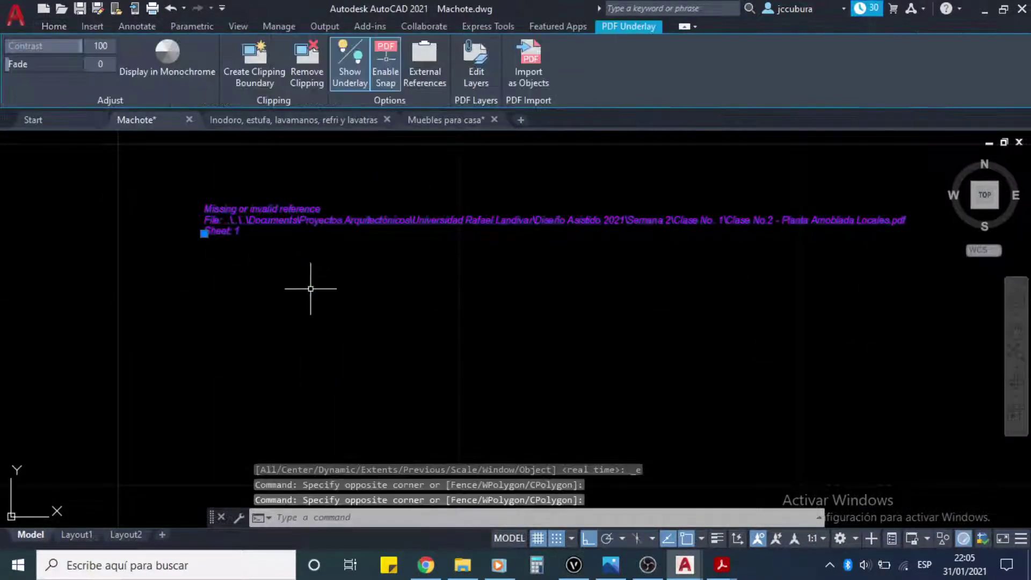
key("Delete")
Step: Draw the planter outline from the wall's upper outer corner at axis 2 with lines 0.8 outward, 0.35 down and back to the wall
mouse_move(522, 357)
middle_mouse_down()
mouse_move(566, 152)
mouse_move(585, 161)
mouse_move(609, 231)
middle_mouse_up()
scroll(524, 294, "up", 8)
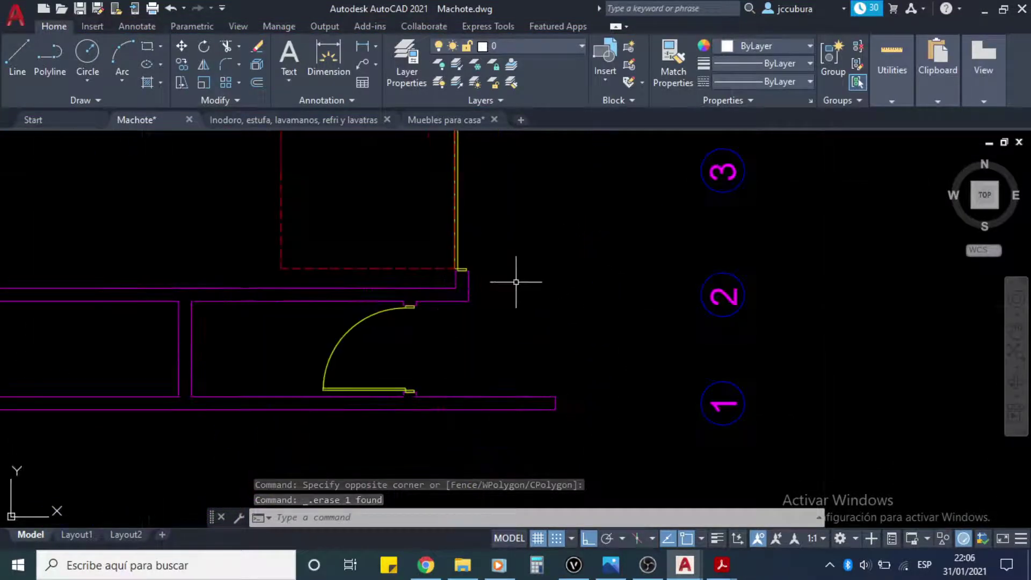
middle_click_drag(475, 273, 438, 289)
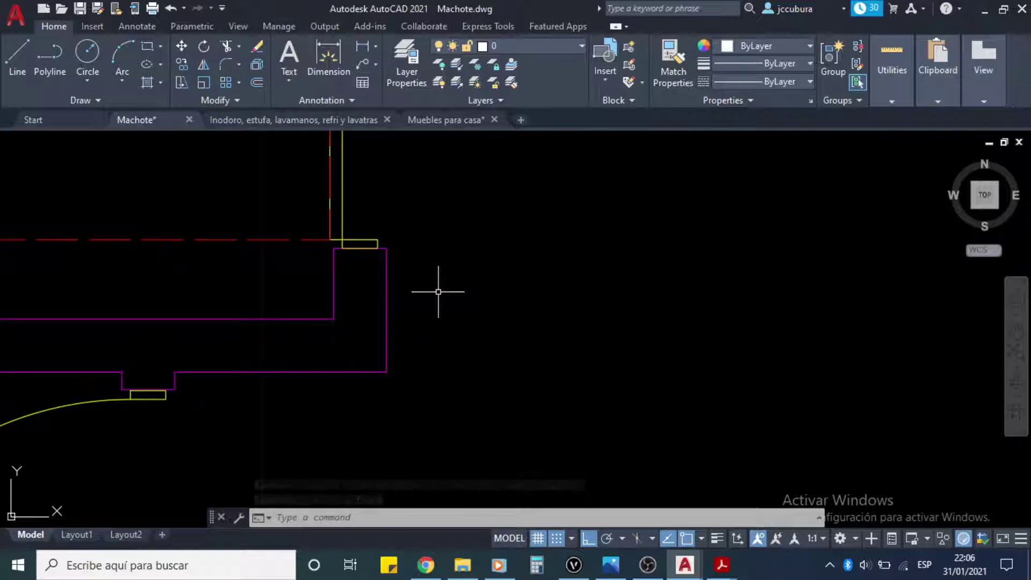
key("Return")
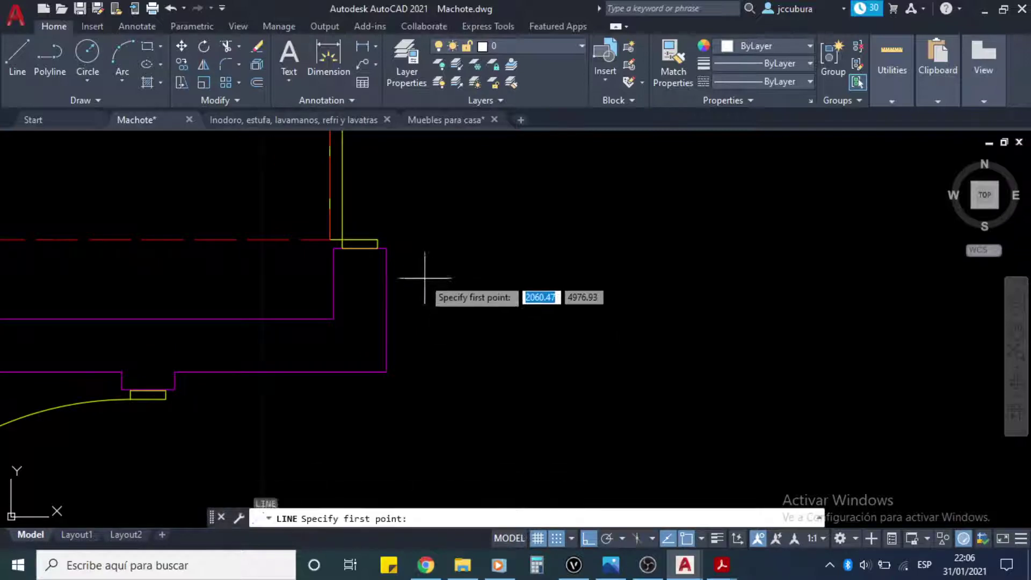
left_click(386, 248)
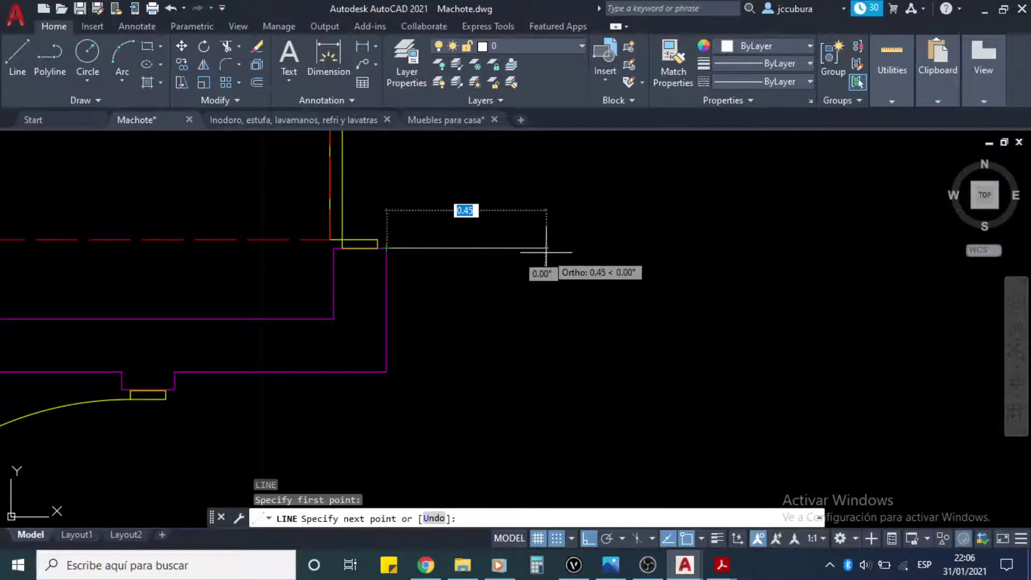
type(".8")
key("Return")
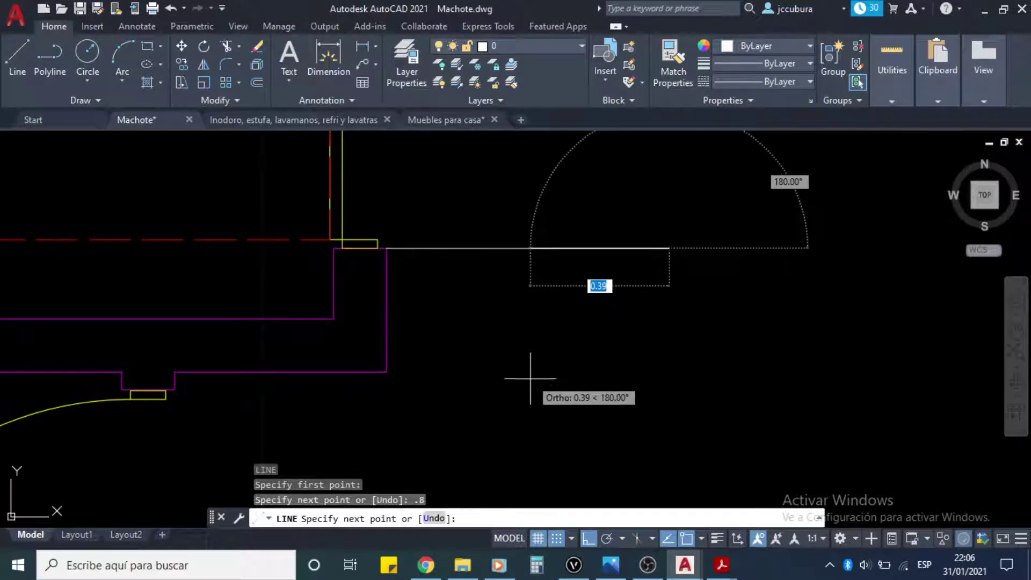
type(".35")
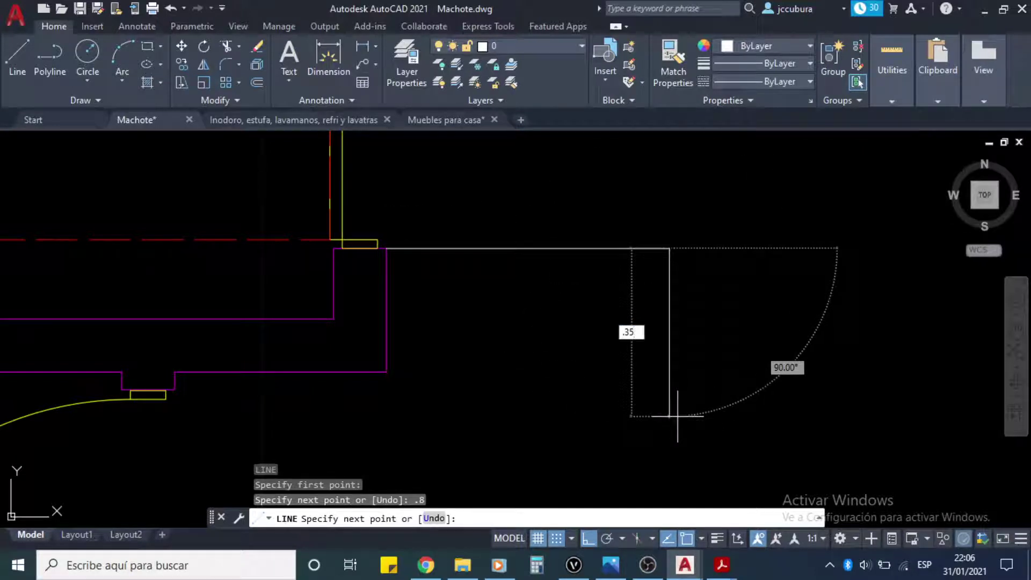
key("Return")
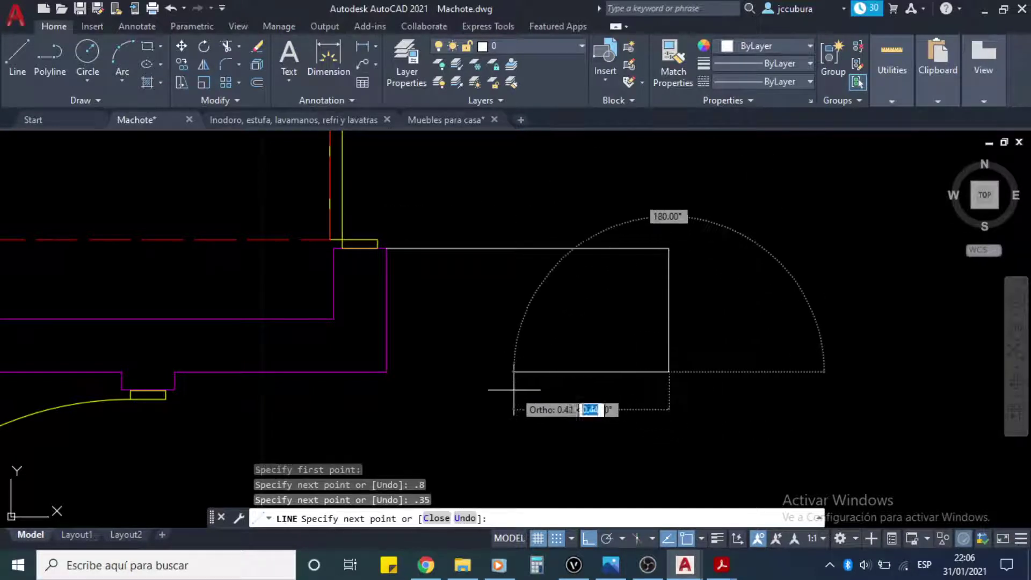
left_click(387, 372)
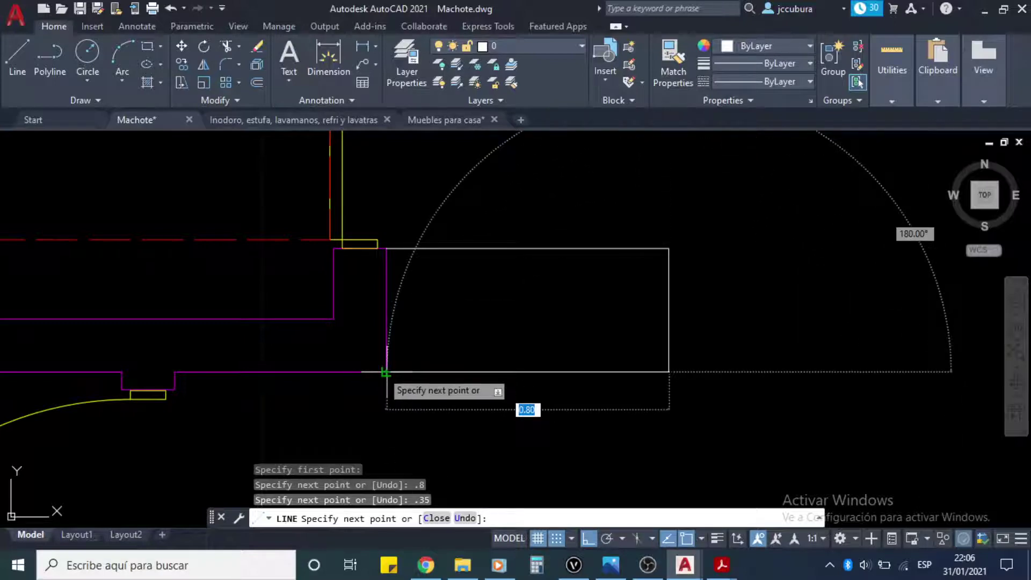
key("Return")
Step: Switch to the Planta Amoblada Locales PDF and examine the planter along the wall at axis 6 at 150% zoom
scroll(564, 299, "down", 10)
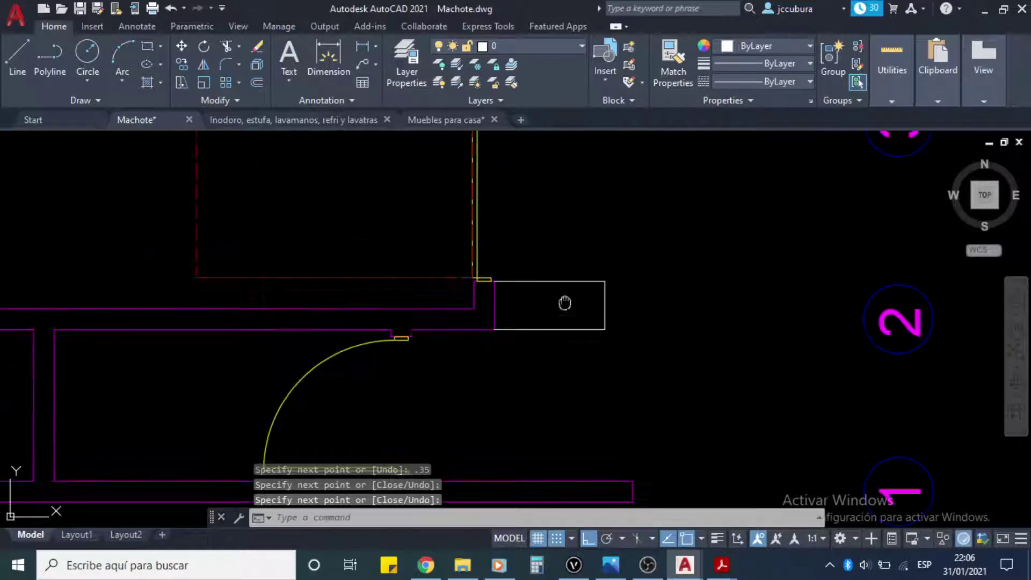
scroll(534, 298, "up", 4)
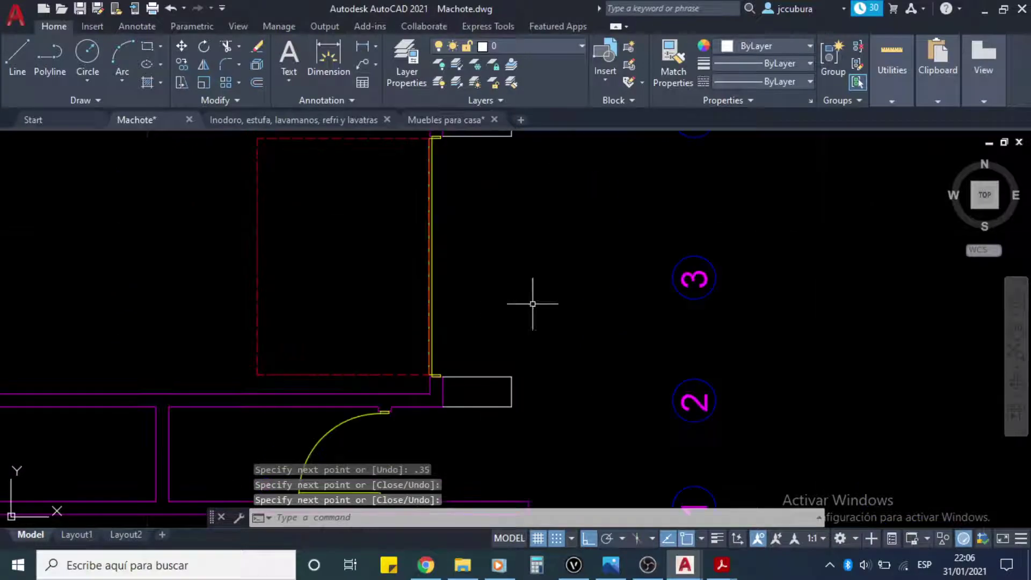
left_click(718, 567)
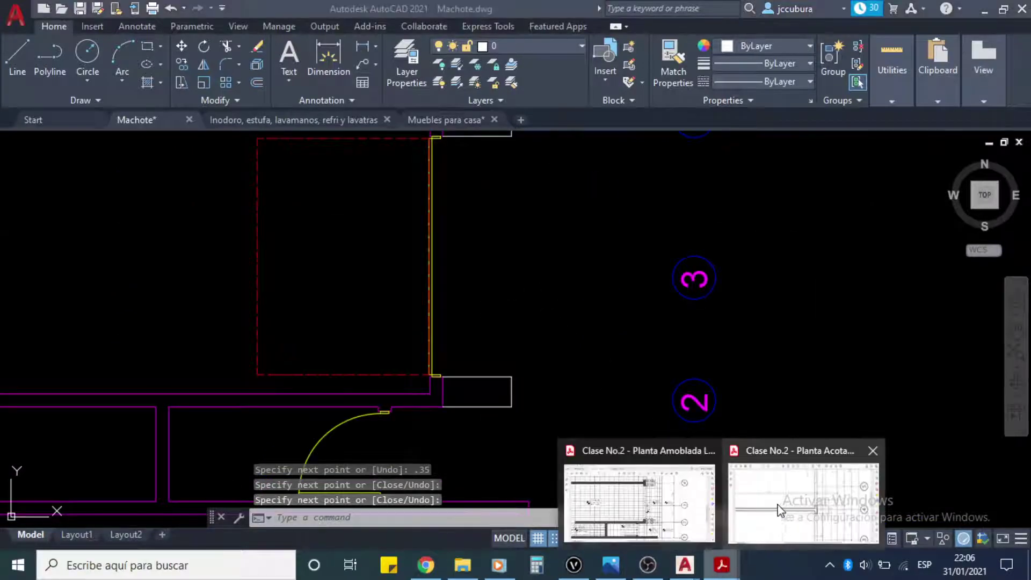
left_click(687, 515)
scroll(679, 283, "up", 10)
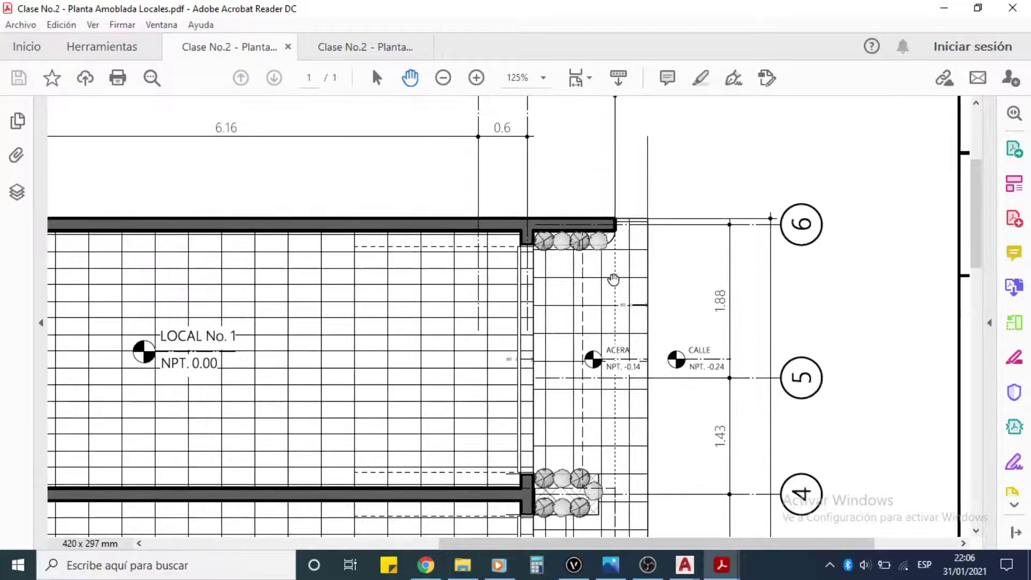
left_click(477, 78)
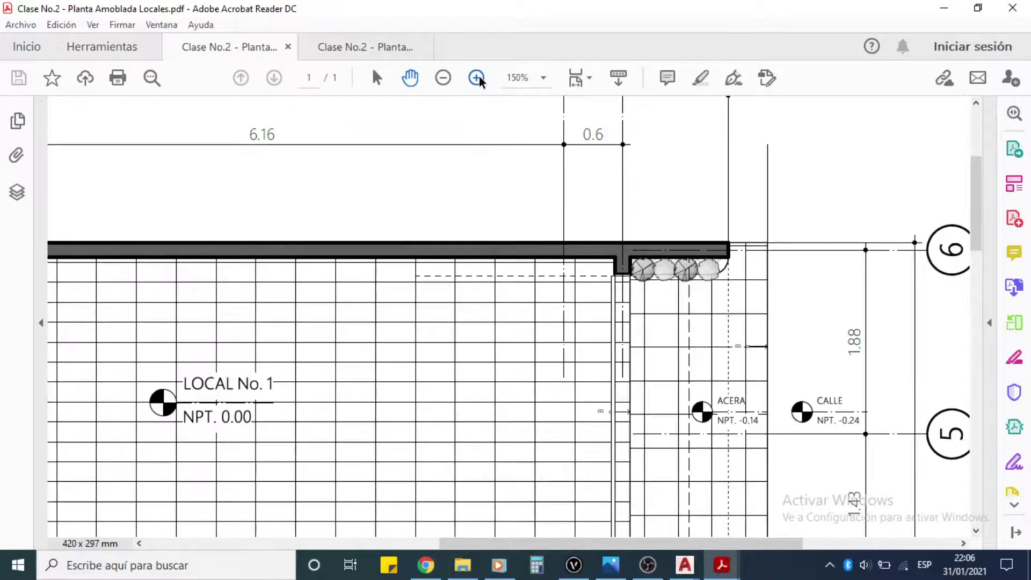
Step: Examine the planter at axis 6 in the furnished plan, and its dimensions in the Planta Acotada Locales PDF at 200% zoom
left_click_drag(731, 284, 561, 276)
scroll(560, 329, "down", 2)
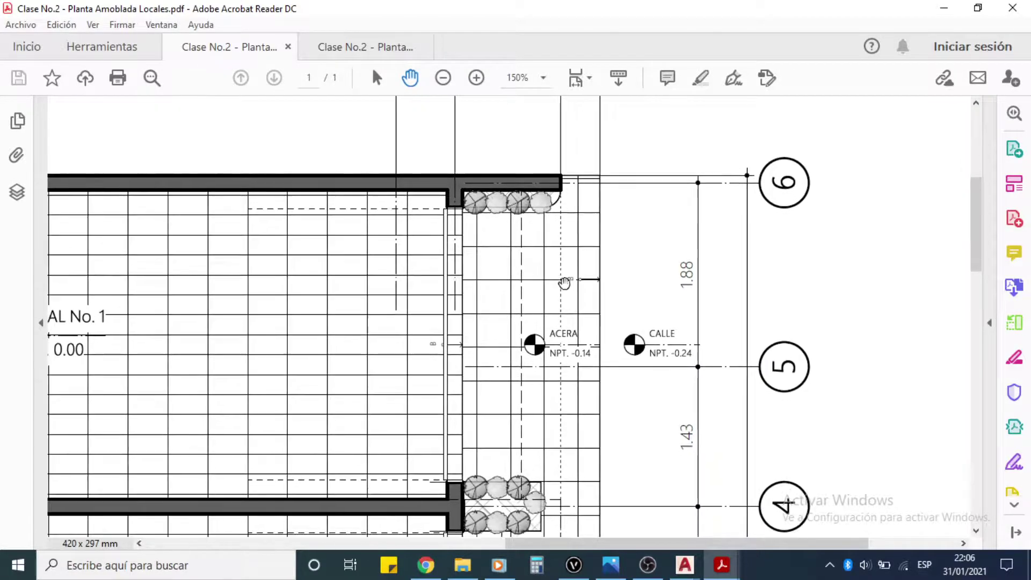
scroll(537, 297, "up", 4)
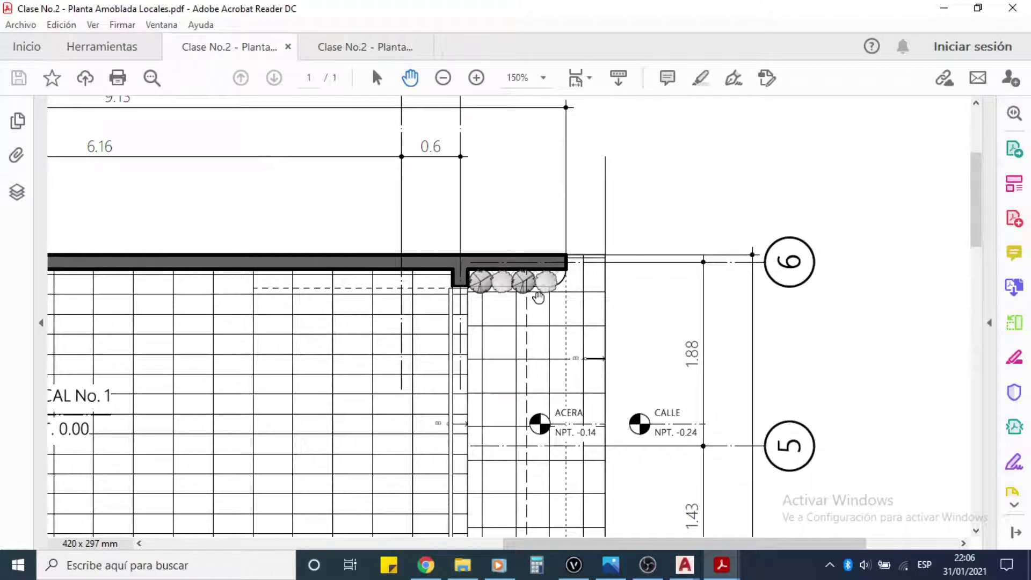
left_click_drag(537, 296, 537, 273)
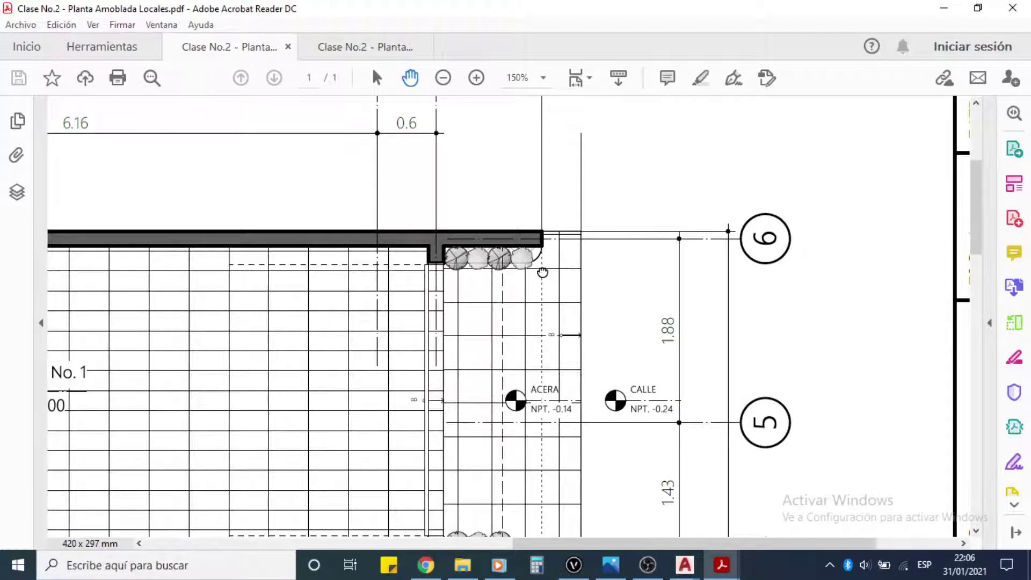
scroll(518, 252, "up", 2)
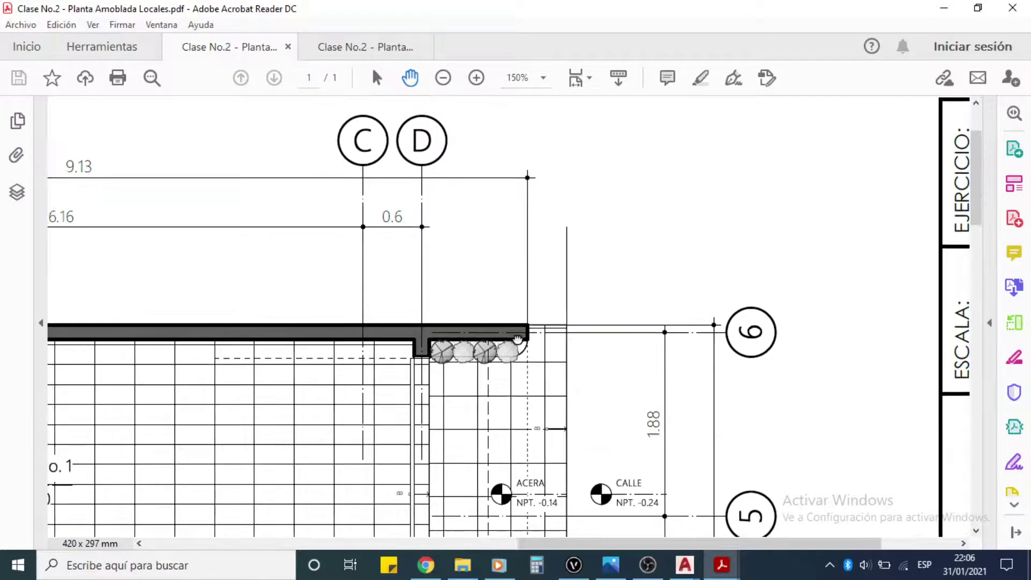
scroll(458, 280, "down", 1)
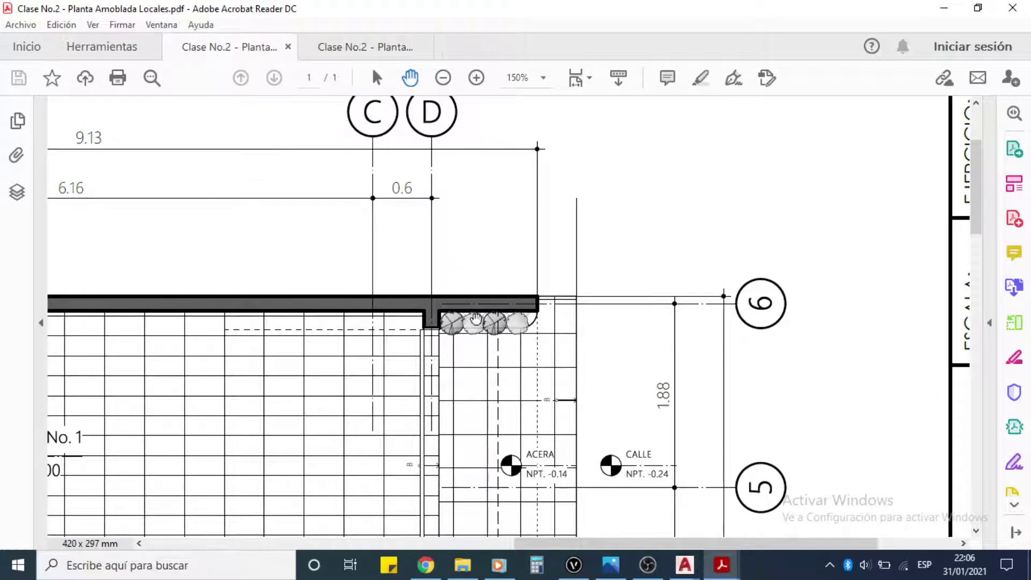
left_click(365, 47)
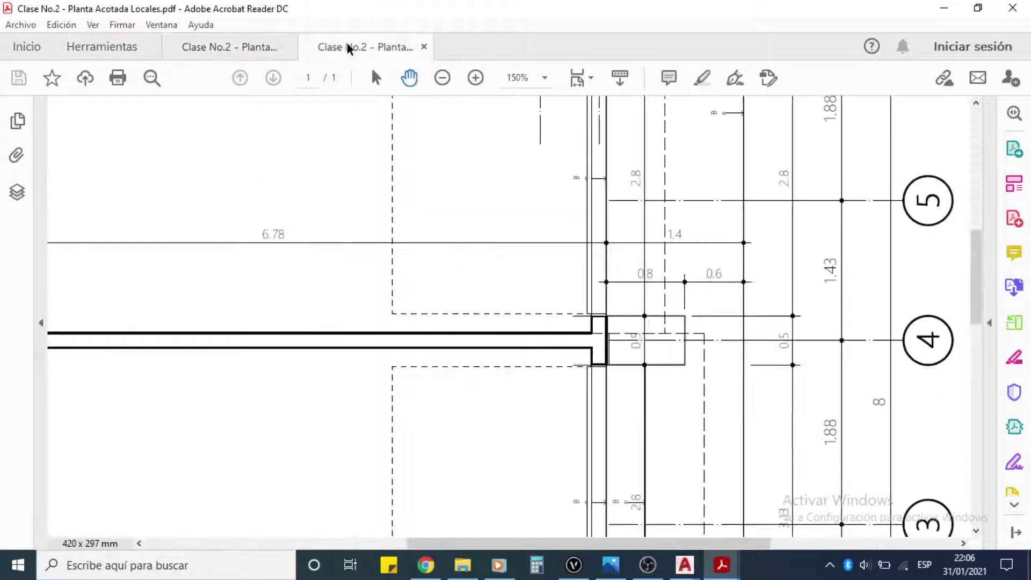
scroll(658, 201, "up", 3)
scroll(657, 201, "up", 1)
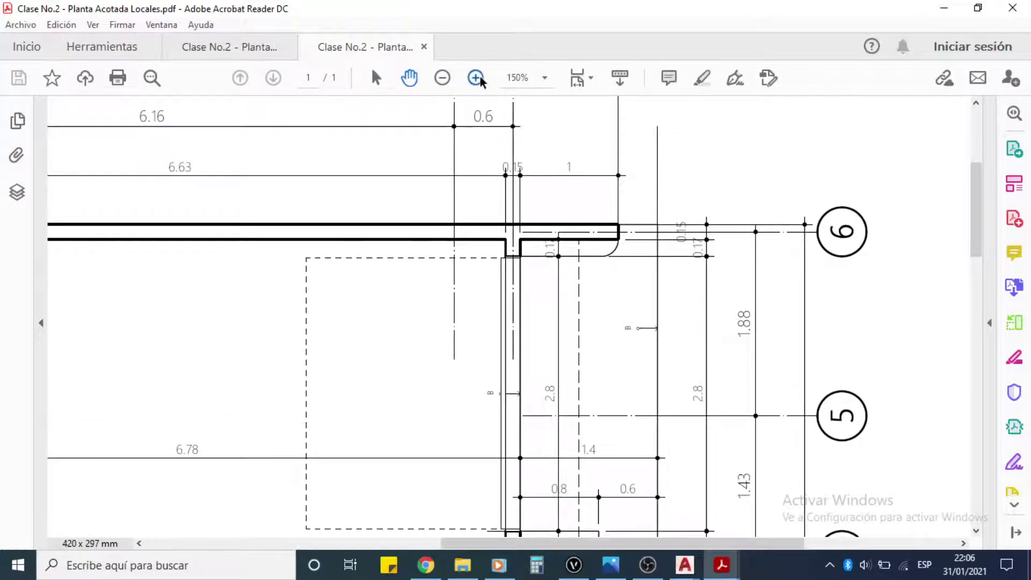
scroll(610, 267, "up", 1, "ctrl")
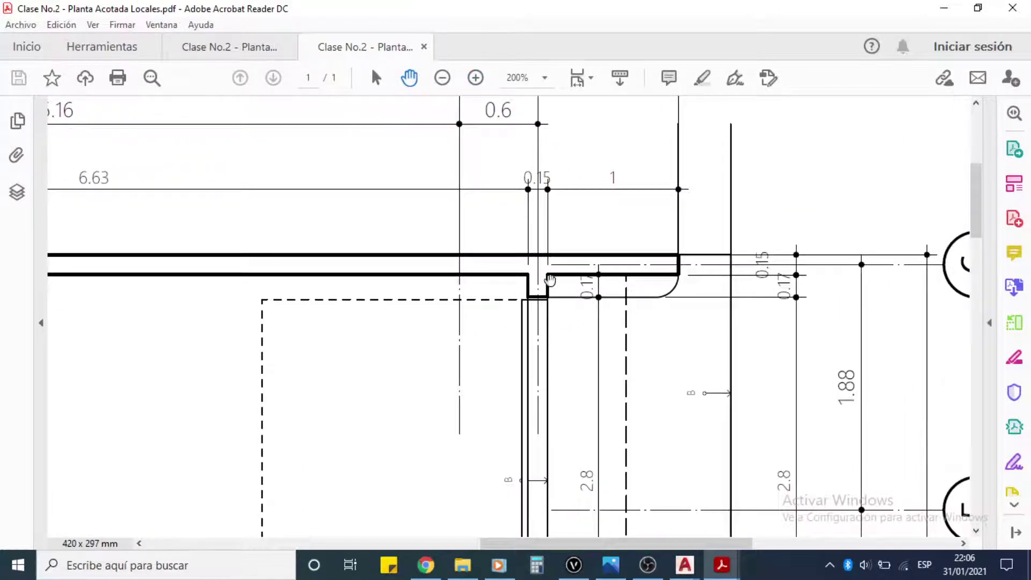
left_click_drag(701, 313, 682, 311)
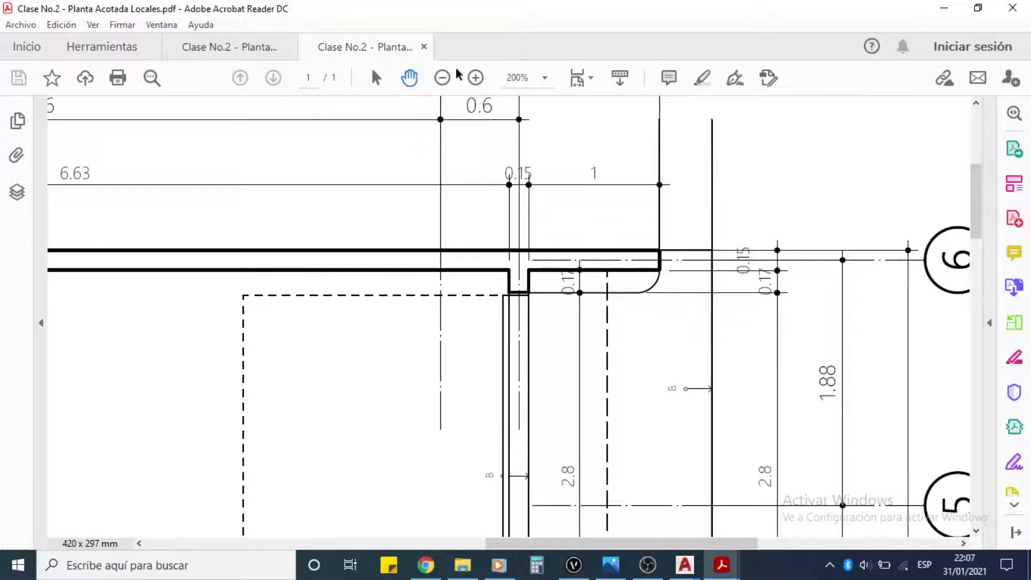
Step: In AutoCAD's Machote drawing, outline the axis 6 planter with a line 0.17 down from the wall end's lower corner and one back to the wall stub
left_click(687, 565)
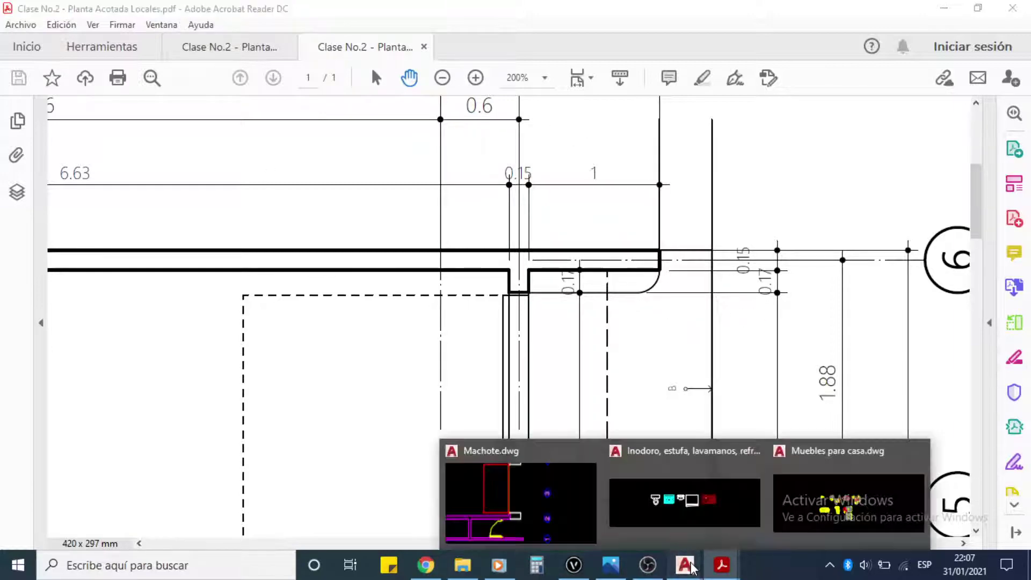
key("alt+Tab")
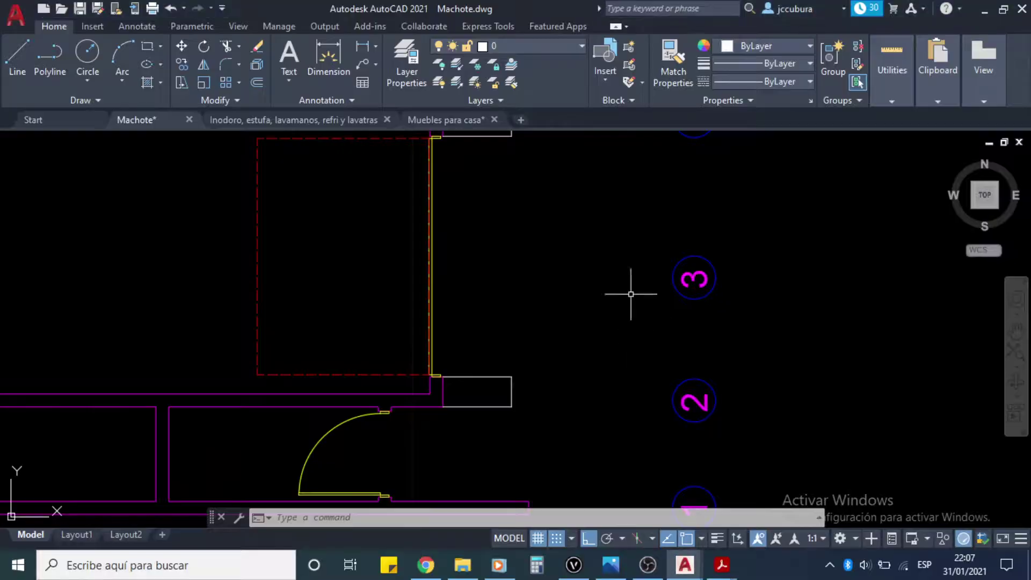
scroll(629, 290, "up", 10)
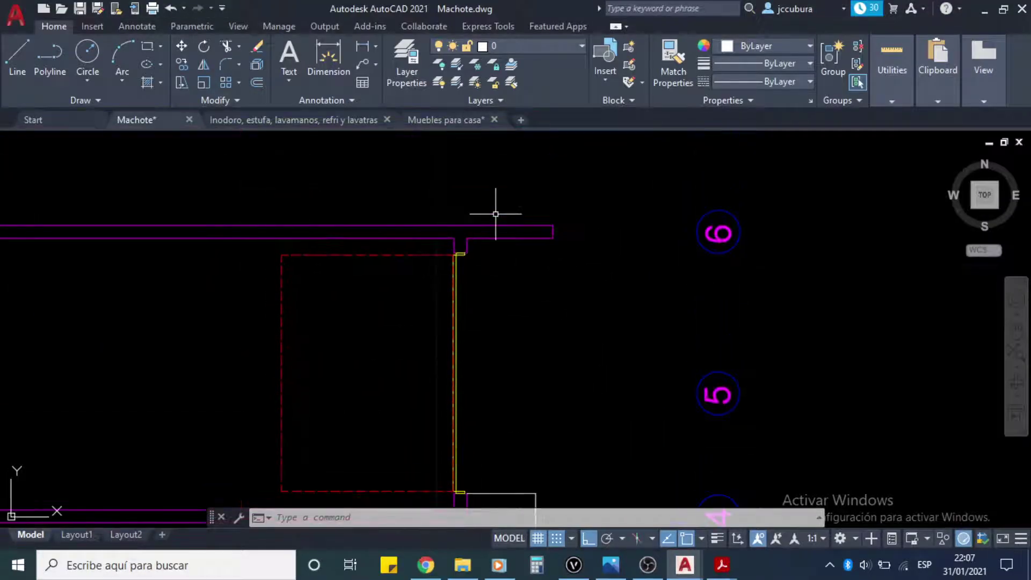
scroll(494, 215, "up", 5)
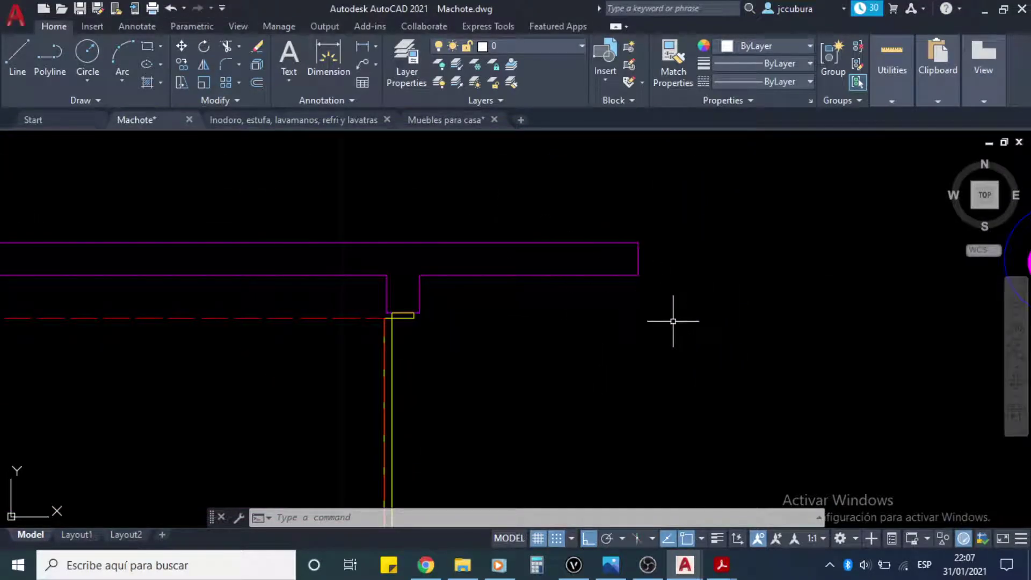
type("l")
key("Return")
left_click(638, 276)
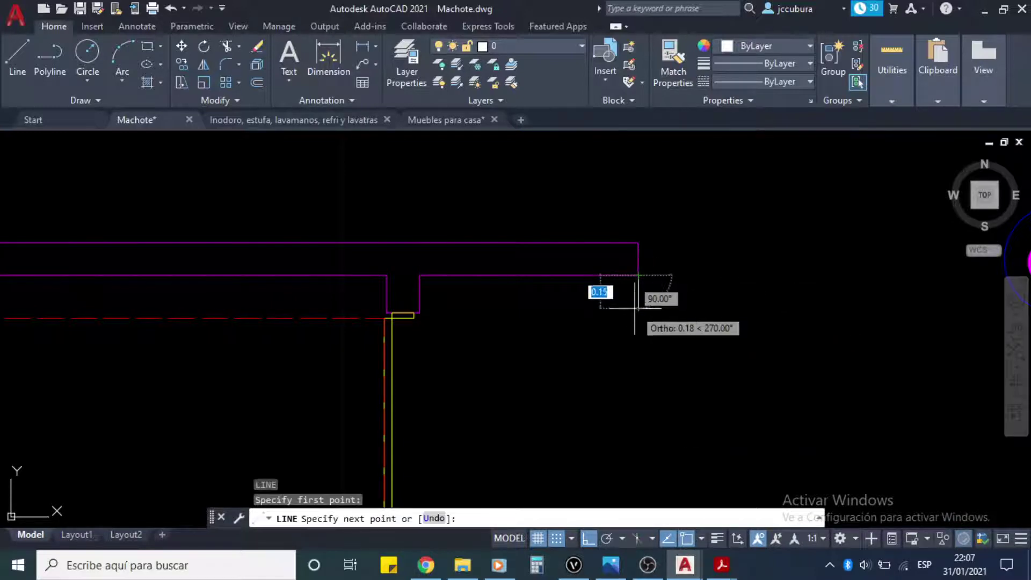
type(".17")
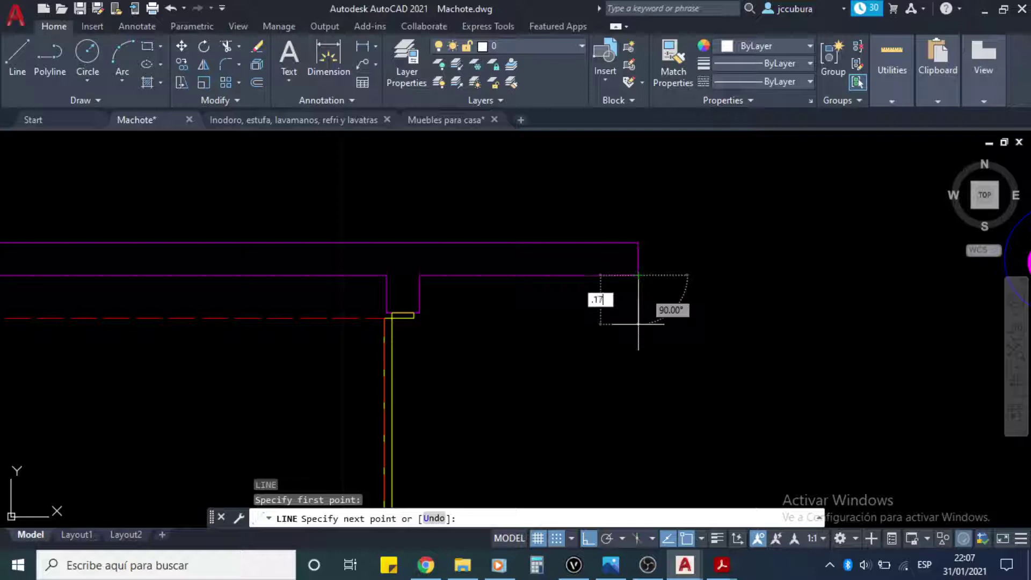
key("Return")
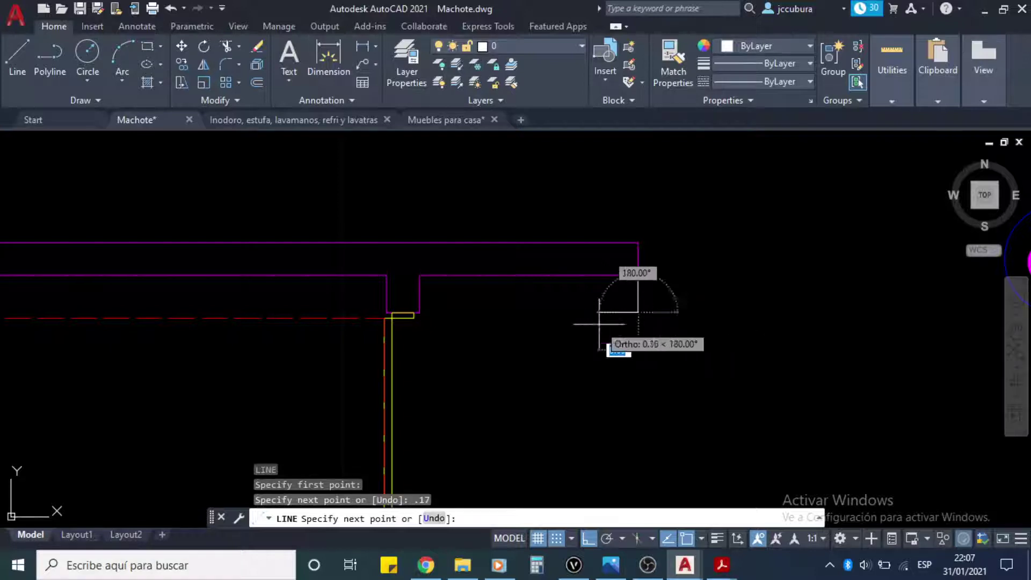
left_click(419, 313)
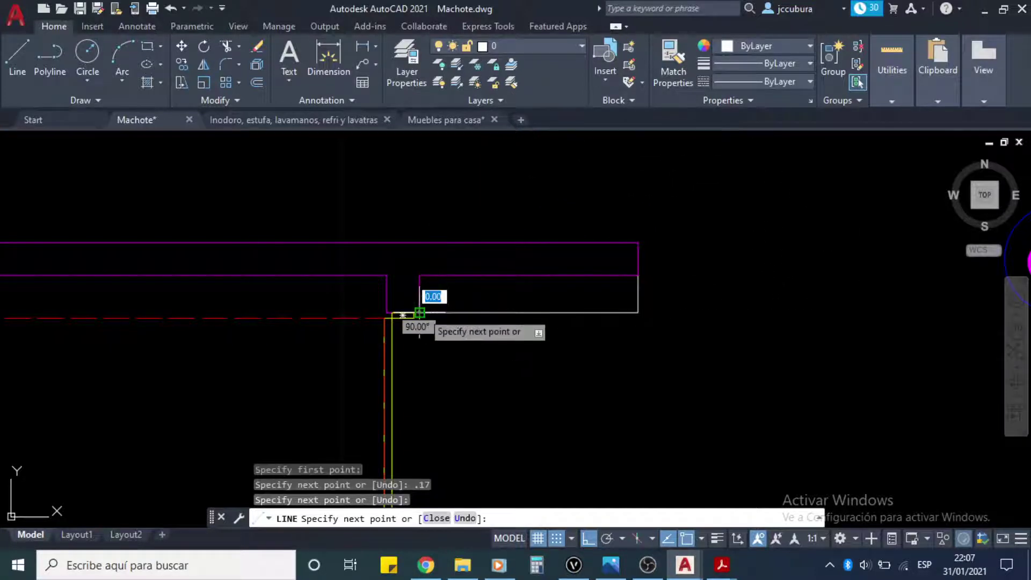
key("Return")
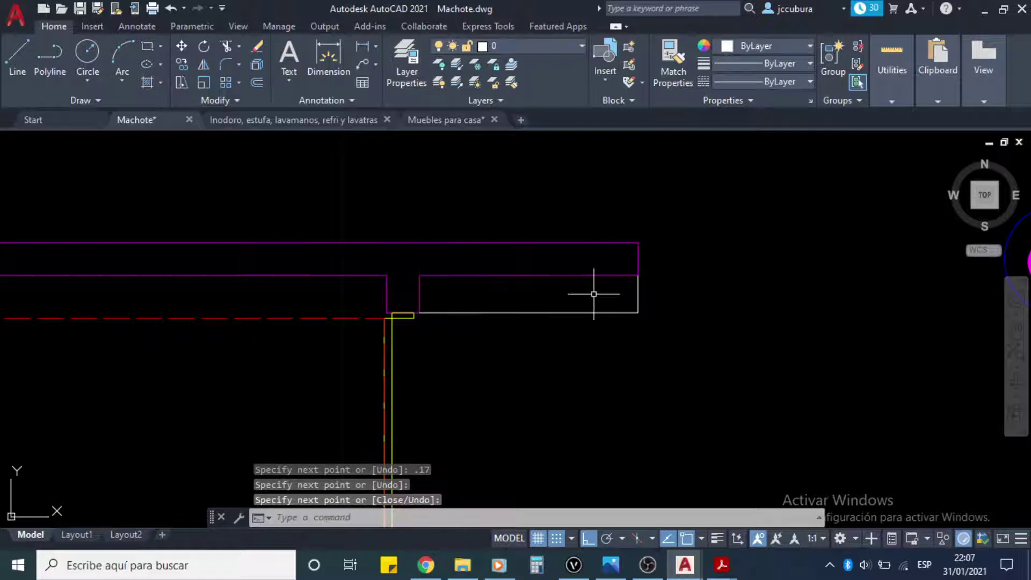
left_click(597, 352)
left_click(669, 296)
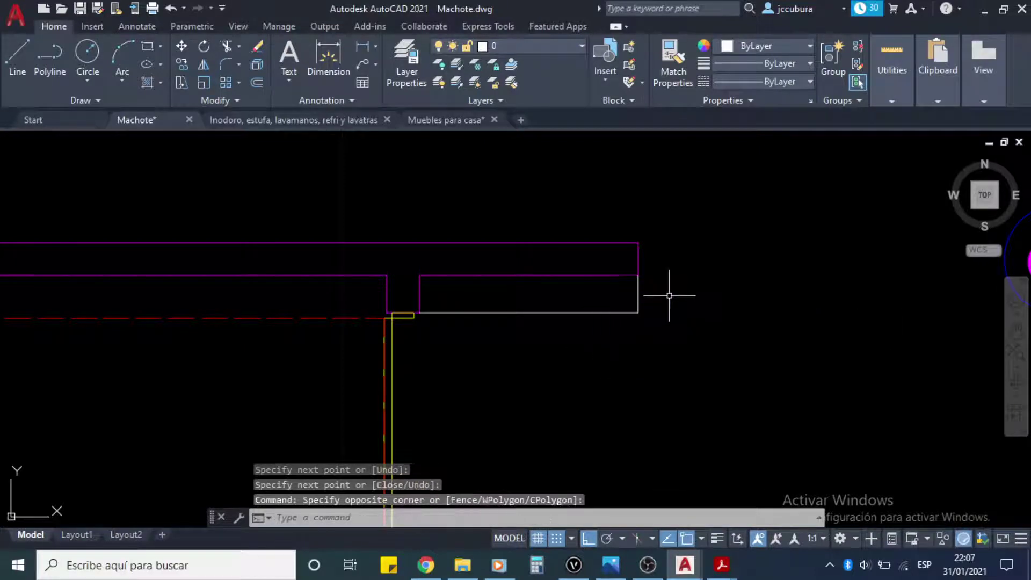
key("Escape")
Step: Check the planter's rounded corner in both PDFs and fillet the outer corner of the axis 6 planter in Machote with a 0.17 radius
mouse_move(723, 564)
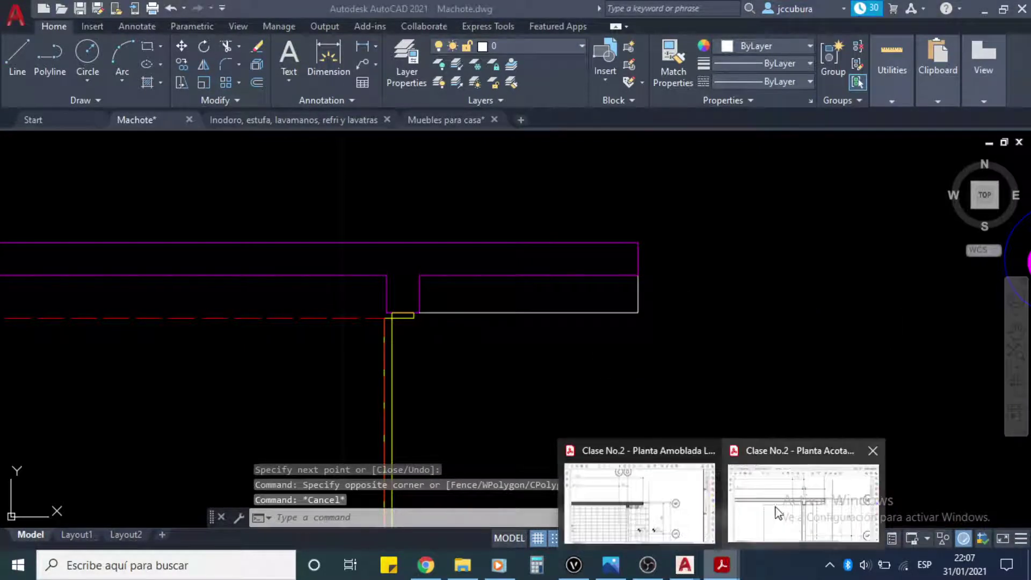
left_click(644, 511)
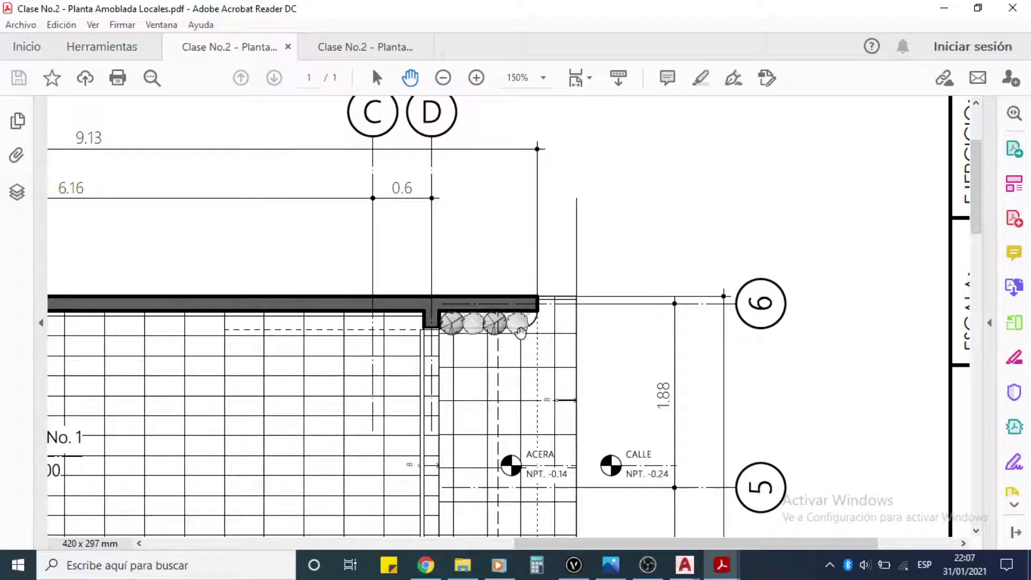
left_click(382, 52)
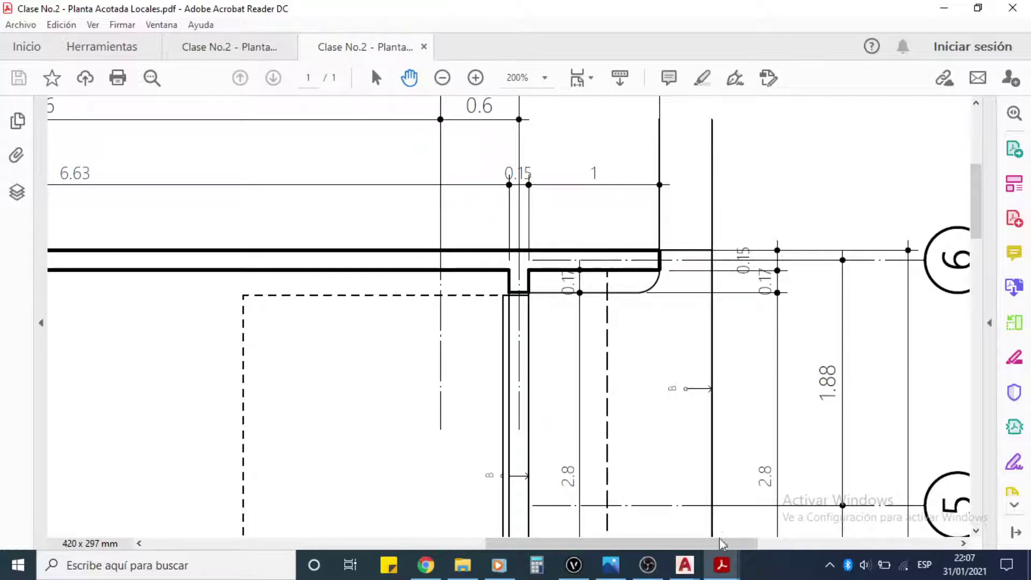
mouse_move(685, 564)
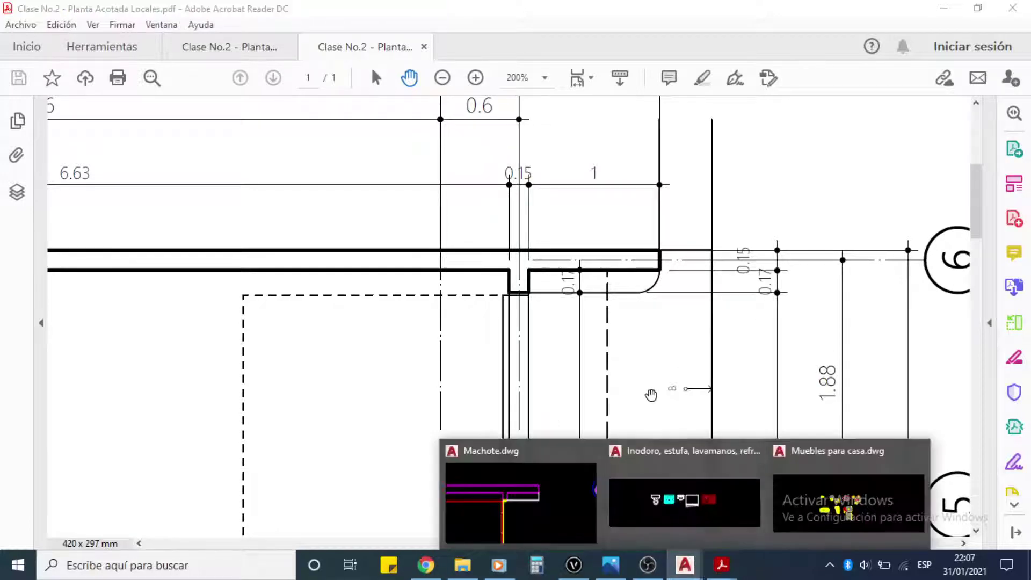
left_click(559, 464)
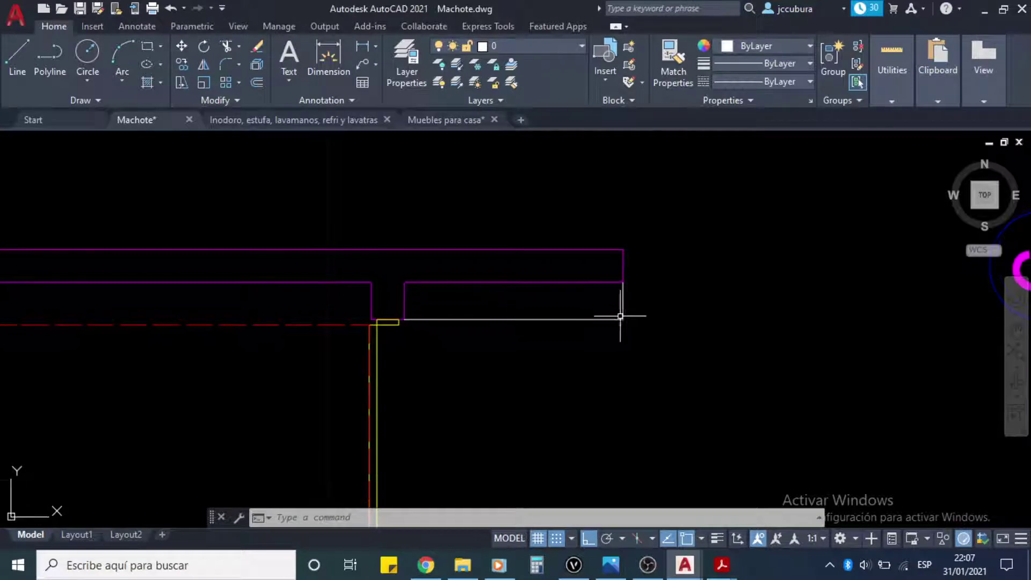
key("Escape")
key("Escape")
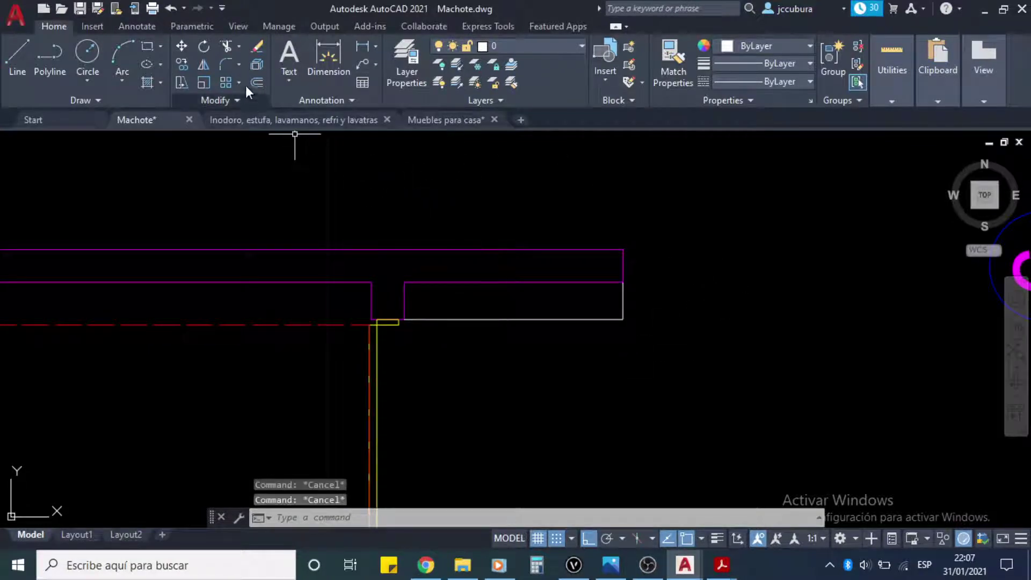
left_click(227, 61)
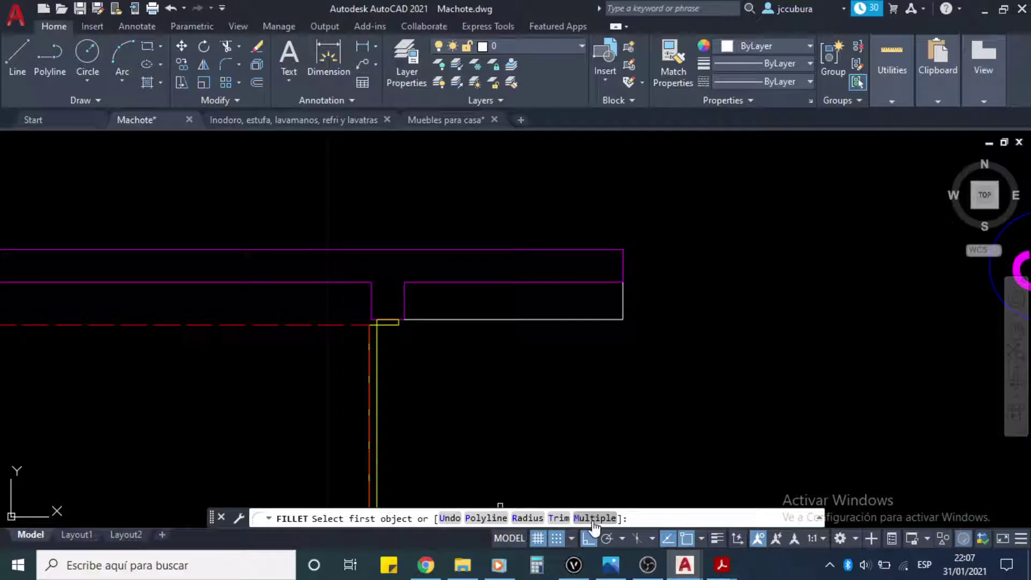
left_click(528, 519)
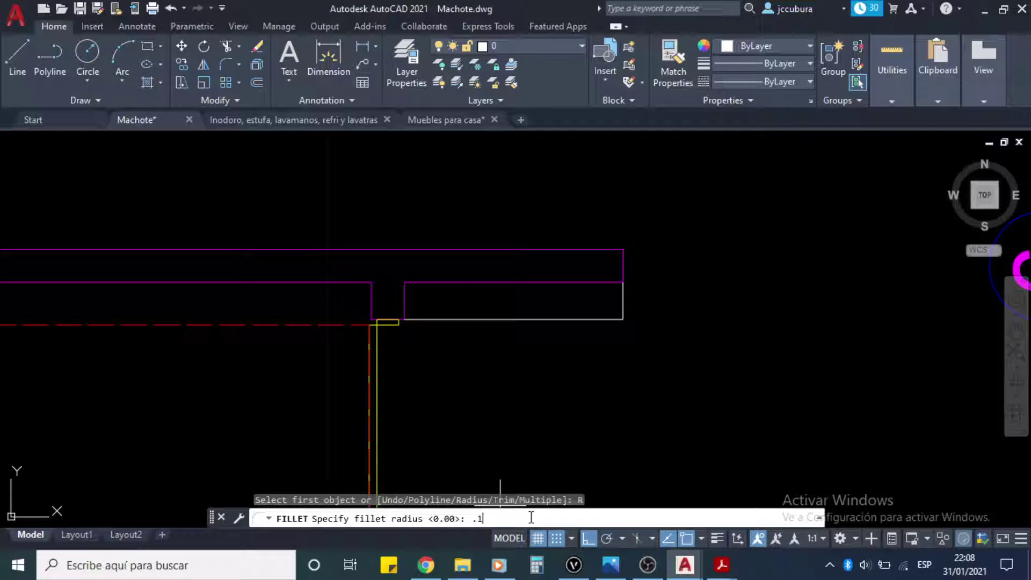
key("Return")
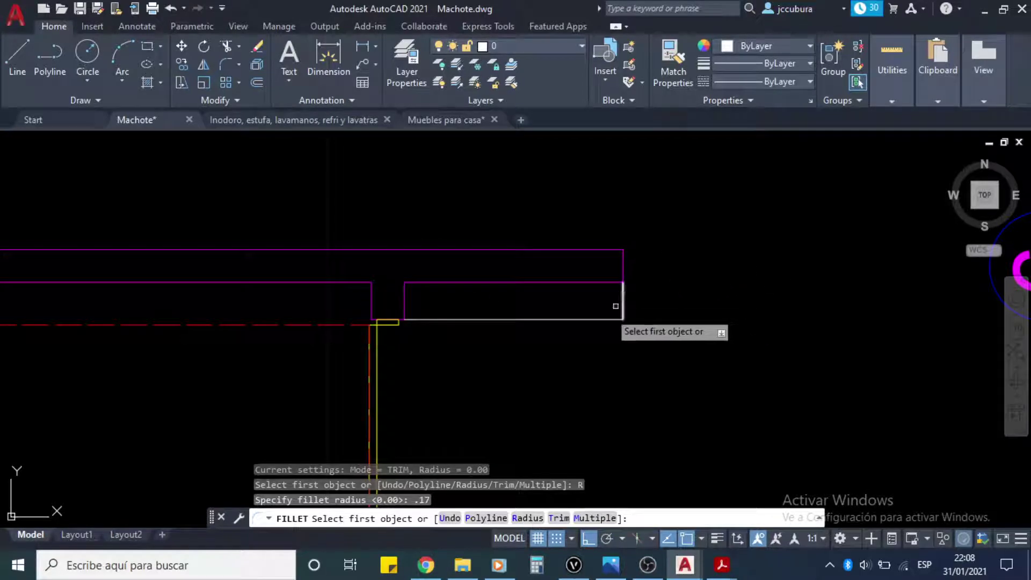
left_click(585, 320)
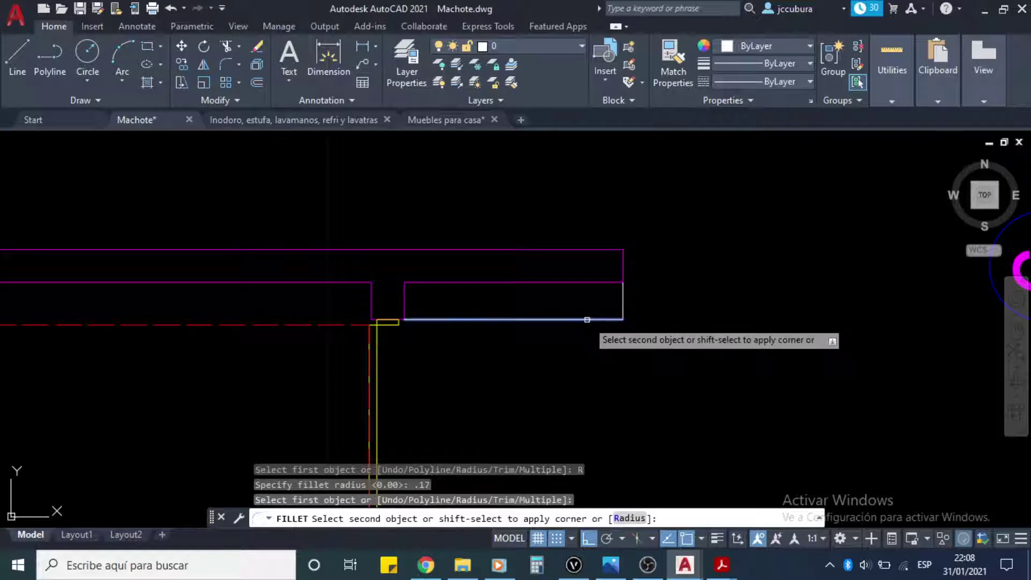
left_click(623, 300)
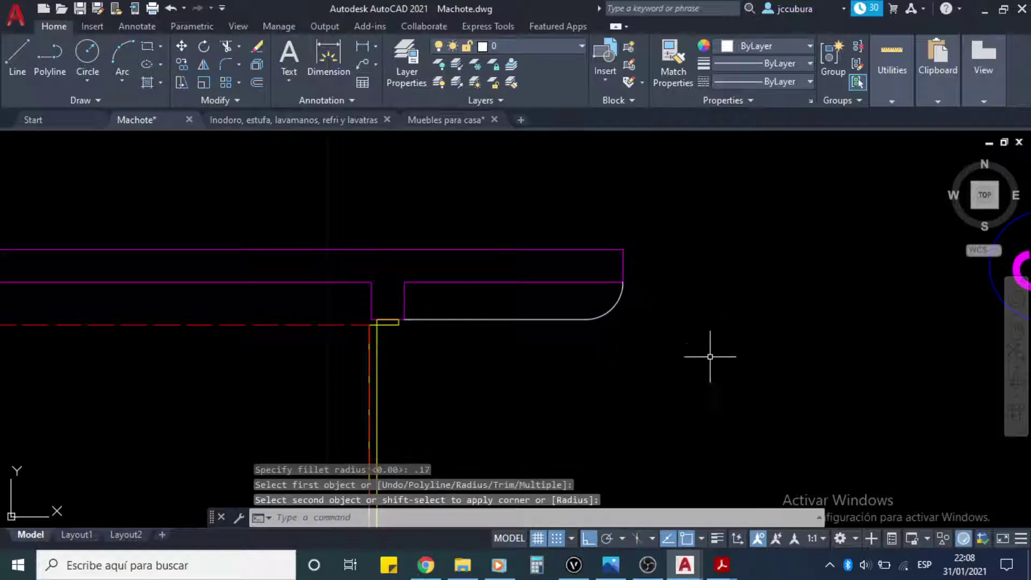
Step: Examine the sidewalk between axes 6 and 1 in the Planta Amoblada Locales PDF and its edge at axis 6 in the Planta Acotada Locales PDF
scroll(613, 319, "down", 2)
mouse_move(640, 350)
middle_mouse_down()
mouse_move(647, 284)
mouse_move(630, 219)
middle_mouse_up()
scroll(647, 281, "down", 3)
mouse_move(650, 322)
middle_mouse_down()
mouse_move(640, 241)
mouse_move(594, 272)
mouse_move(595, 363)
middle_mouse_up()
mouse_move(721, 564)
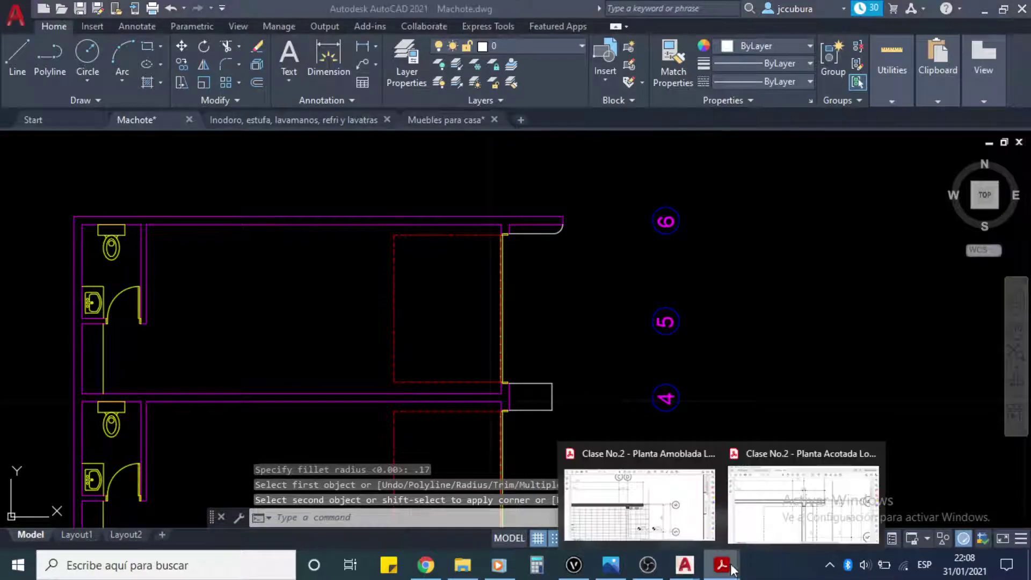
left_click(675, 517)
scroll(633, 340, "down", 1)
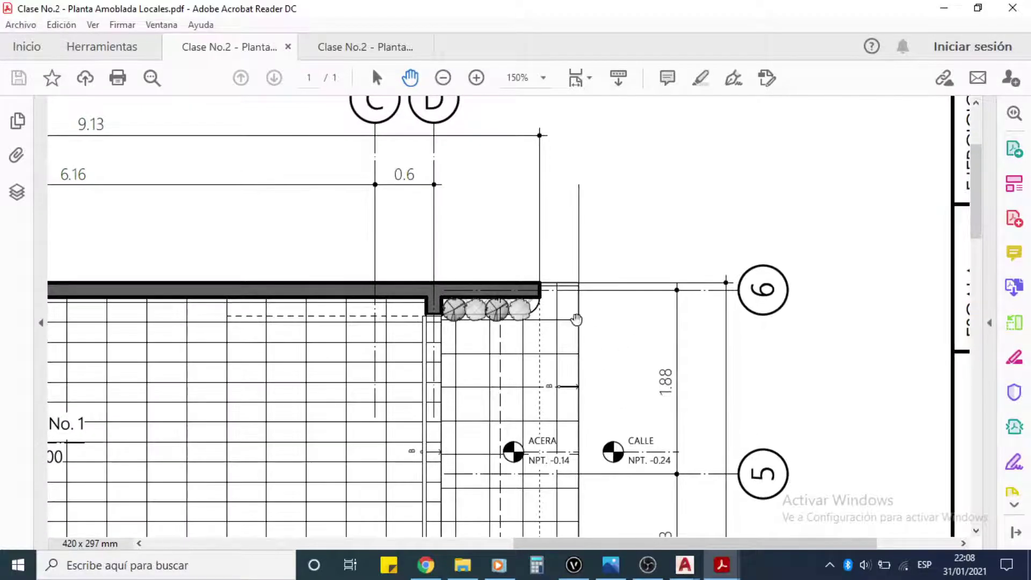
left_click_drag(588, 290, 587, 181)
left_click_drag(598, 451, 598, 194)
left_click_drag(608, 427, 631, 230)
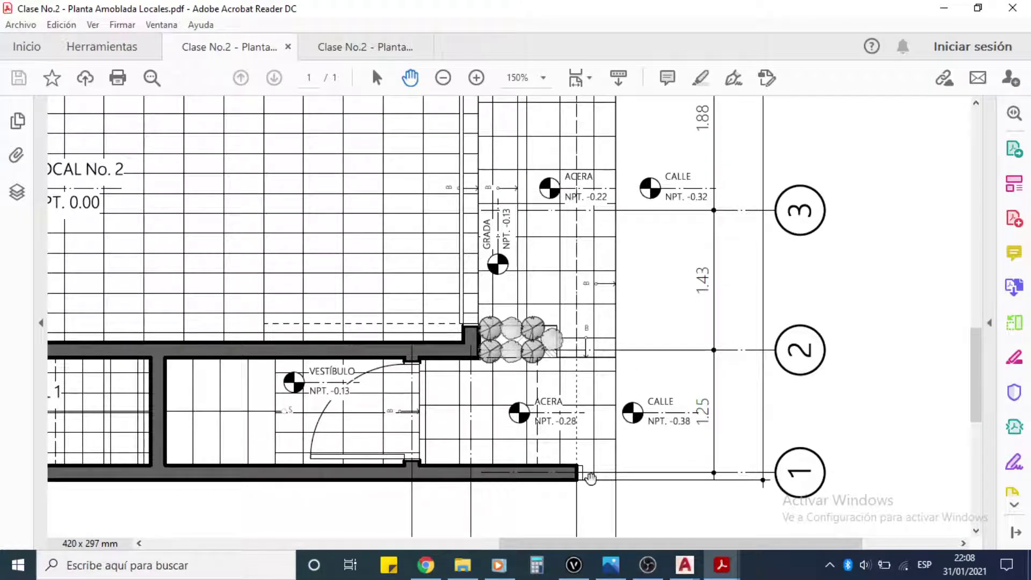
left_click(357, 46)
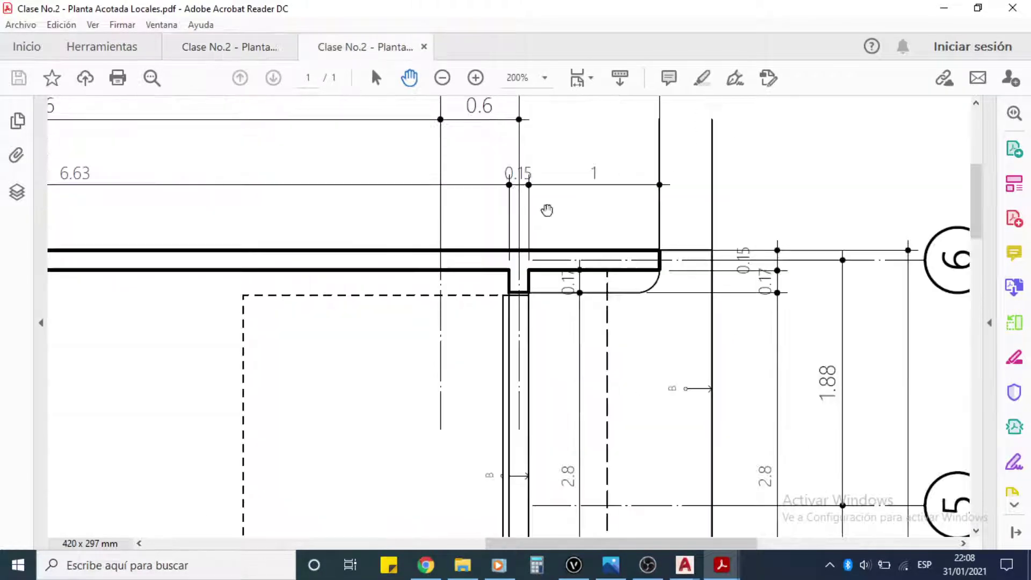
mouse_move(686, 288)
left_mouse_down()
mouse_move(630, 312)
mouse_move(613, 333)
left_mouse_up()
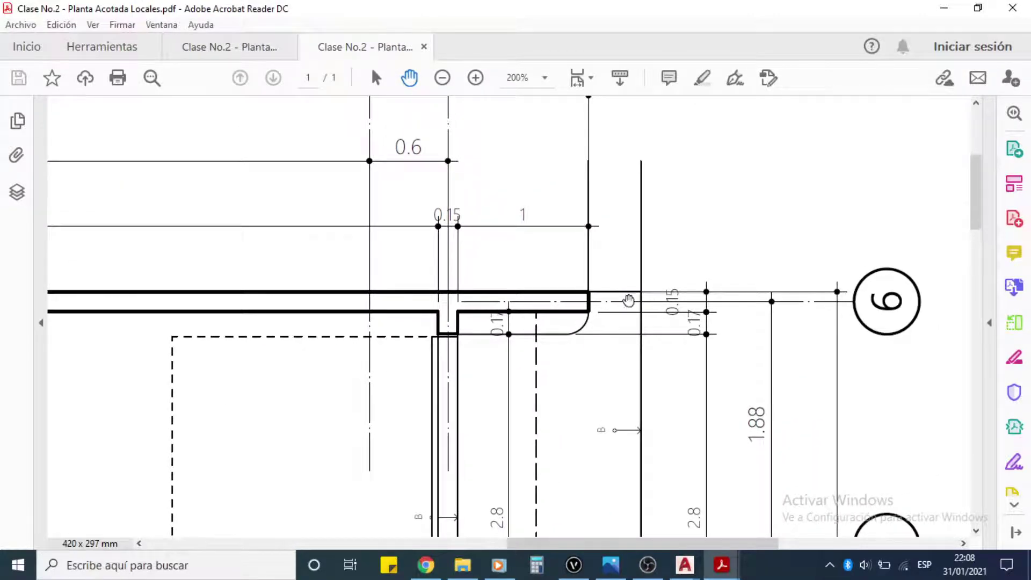
Step: Examine the sidewalk edge's distances from the facade and planters between axes 6 and 1 in the Planta Acotada Locales PDF
scroll(711, 395, "down", 8)
left_click_drag(681, 410, 701, 339)
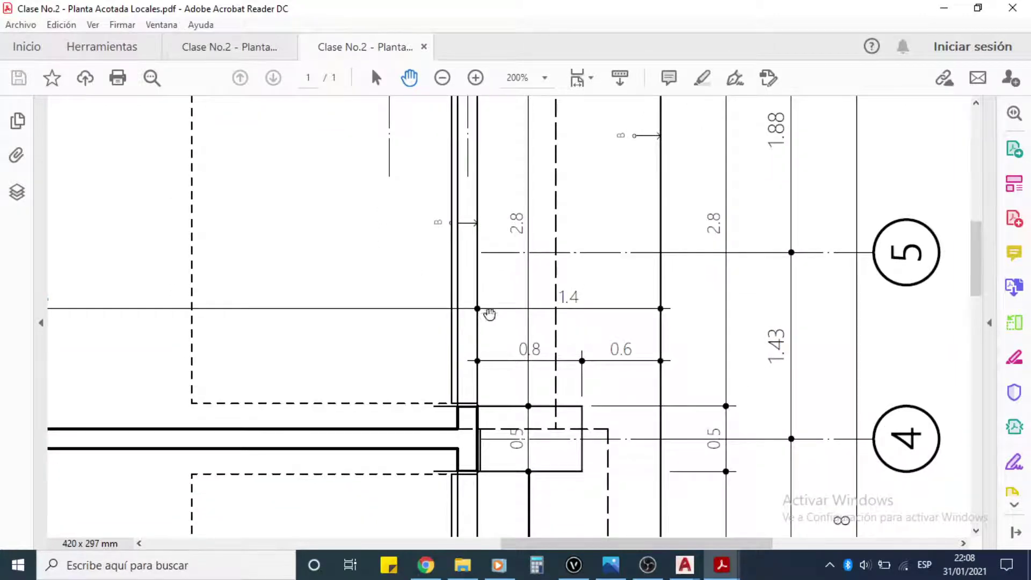
scroll(676, 353, "up", 10)
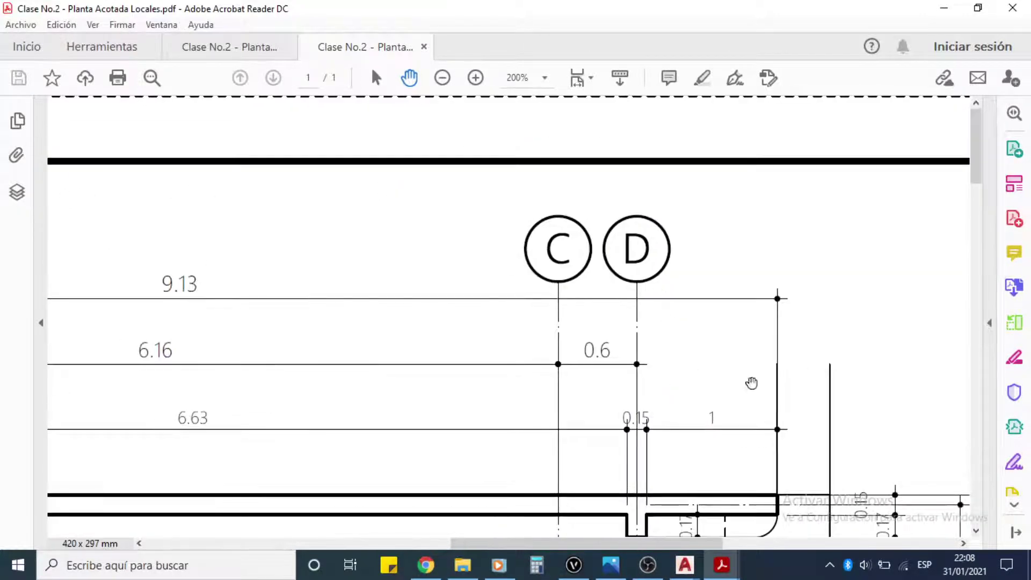
scroll(751, 382, "down", 5)
scroll(720, 277, "down", 5)
scroll(697, 265, "right", 1)
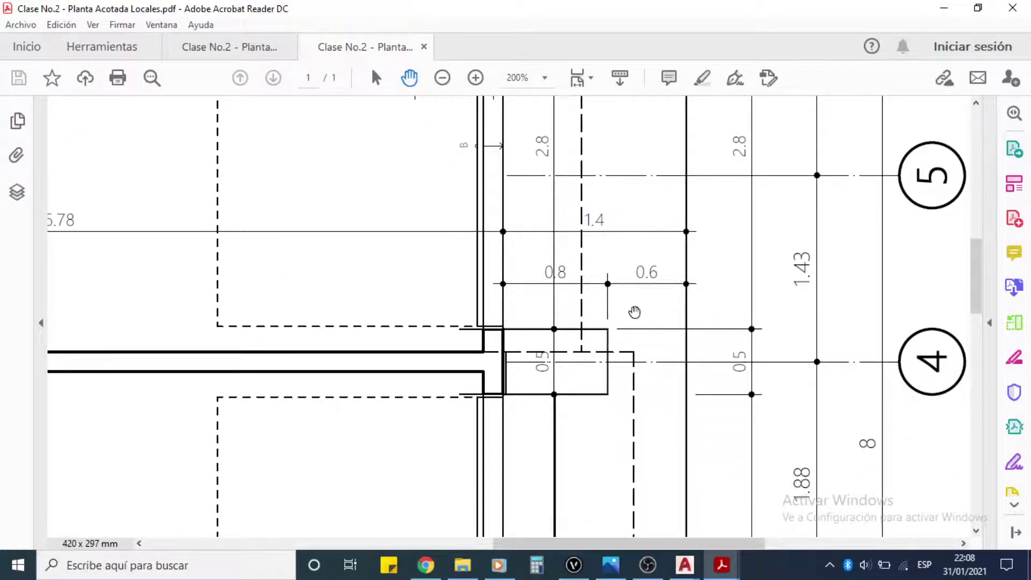
scroll(706, 267, "down", 7)
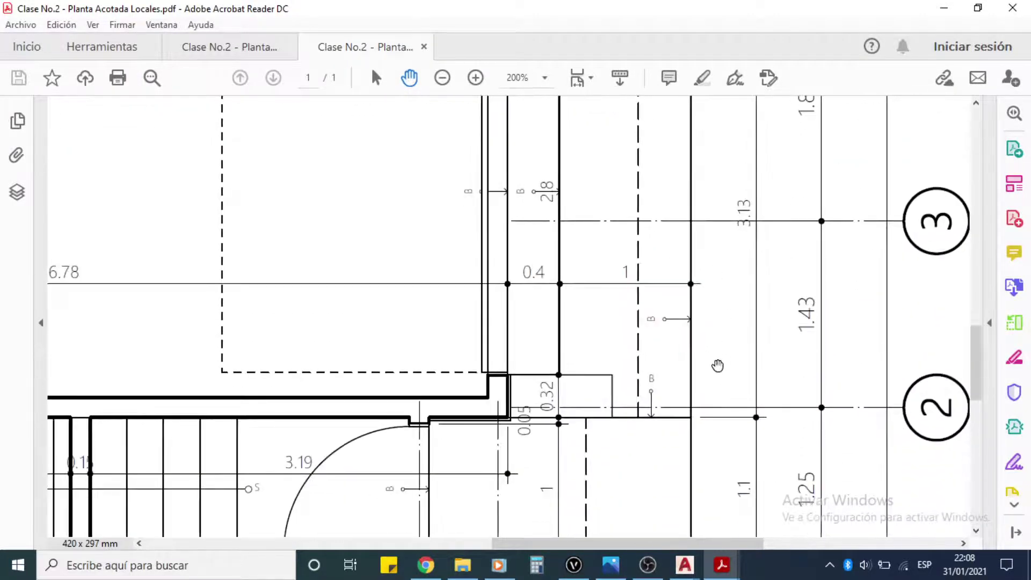
scroll(717, 366, "down", 3)
scroll(704, 392, "up", 4)
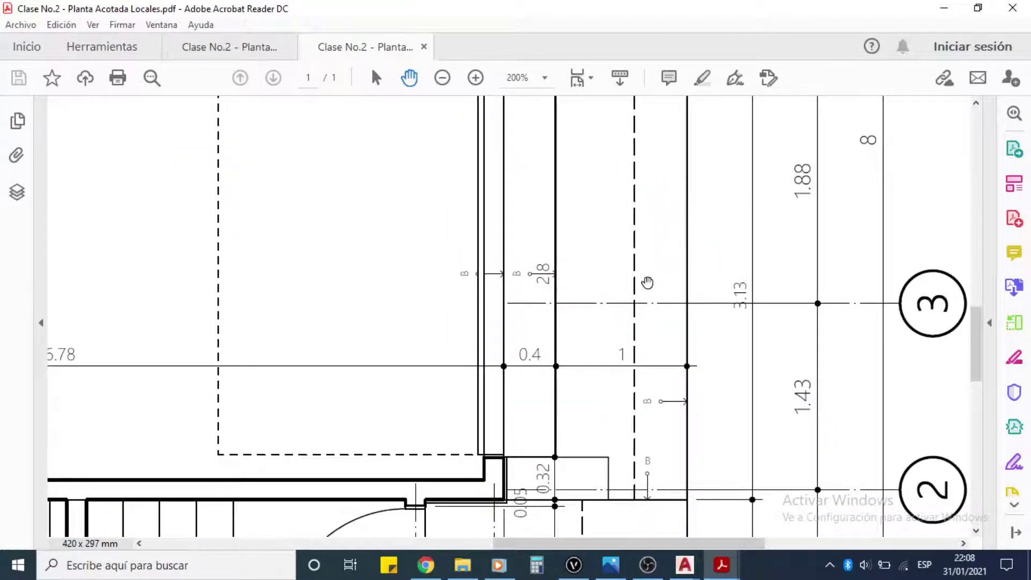
scroll(647, 282, "up", 6)
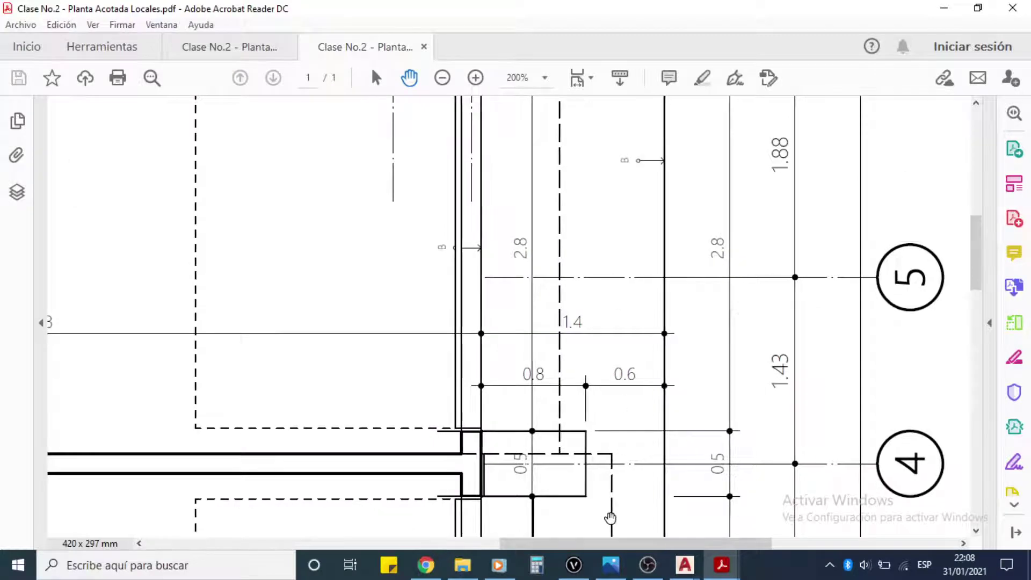
Step: In AutoCAD's Machote drawing, offset the axis 4 planter's outer edge 0.6 away from the facade for the sidewalk edge
mouse_move(685, 564)
left_click(545, 521)
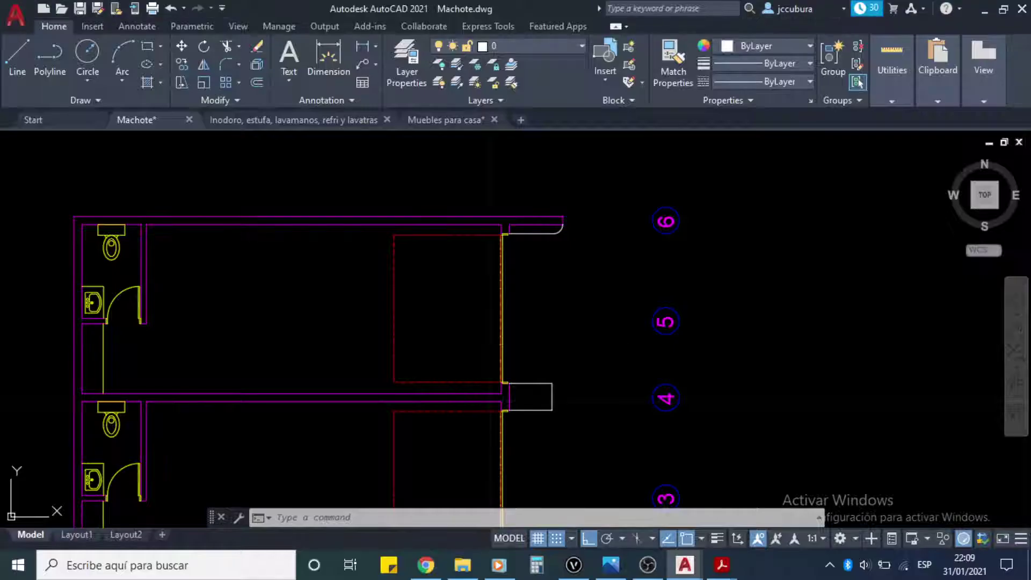
middle_click_drag(602, 405, 589, 340)
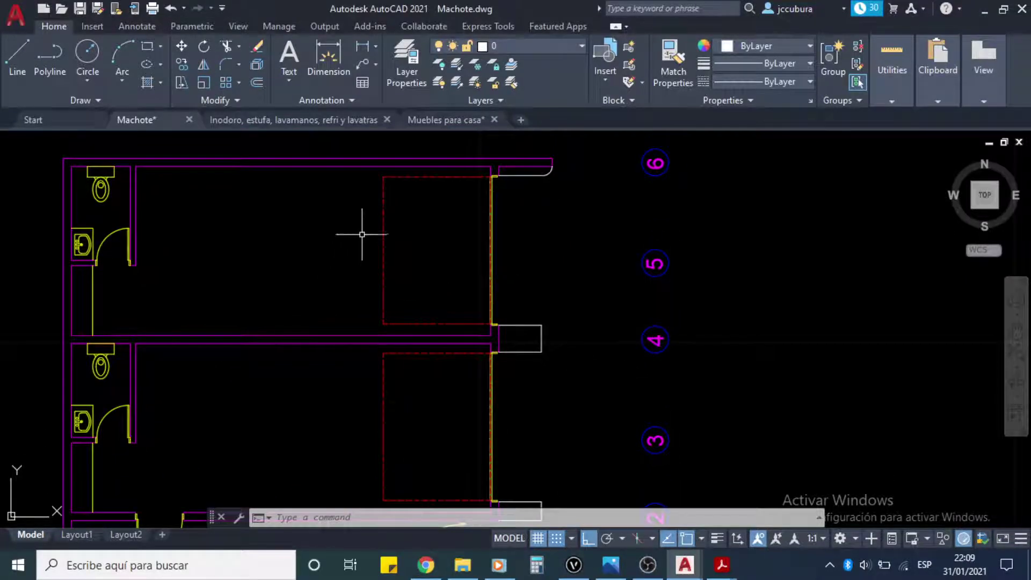
left_click(256, 82)
left_click(779, 273)
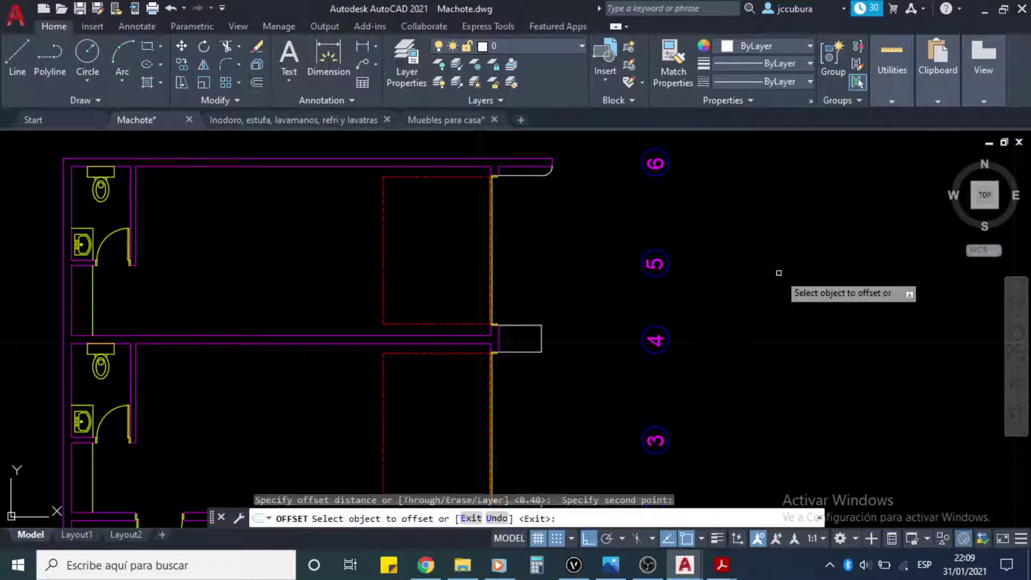
left_click(541, 339)
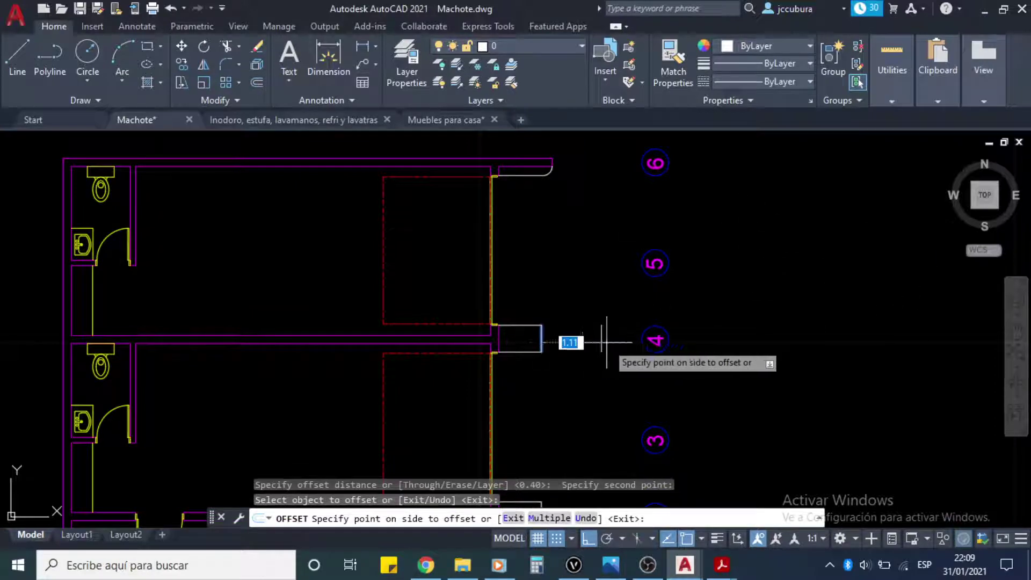
type(".6")
key("Return")
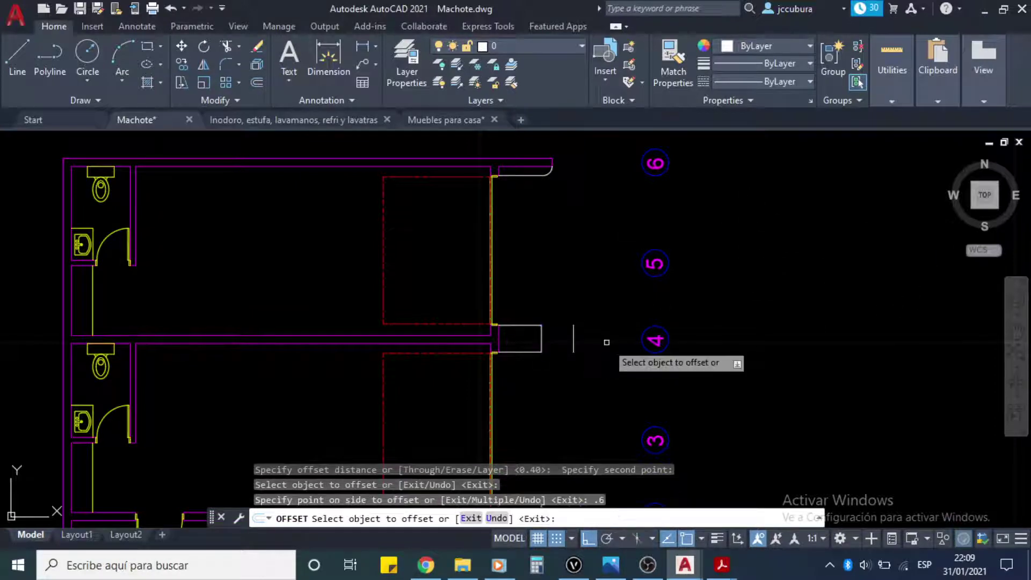
middle_click_drag(587, 215, 580, 242)
scroll(551, 174, "up", 5)
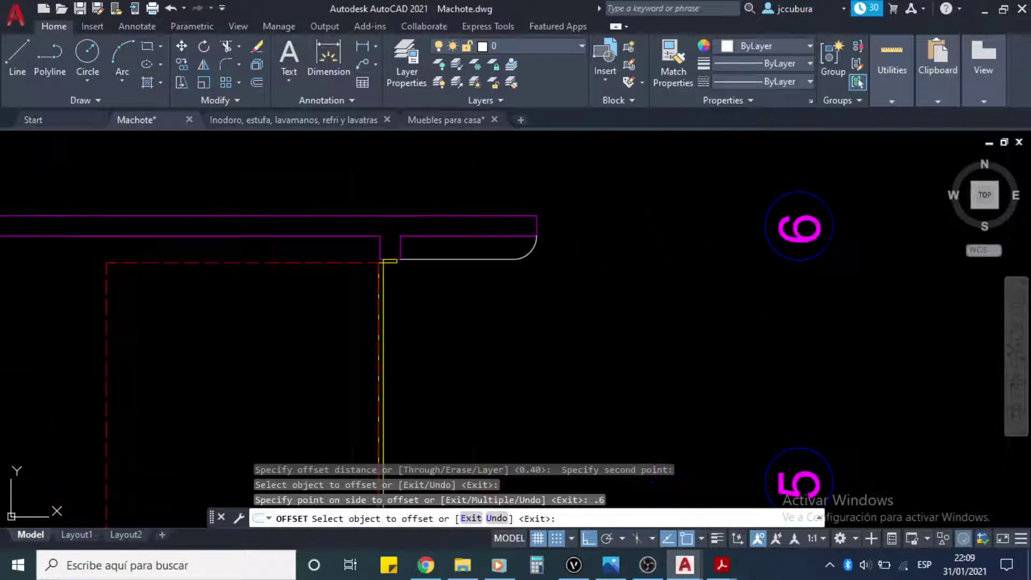
key("Escape")
key("Escape")
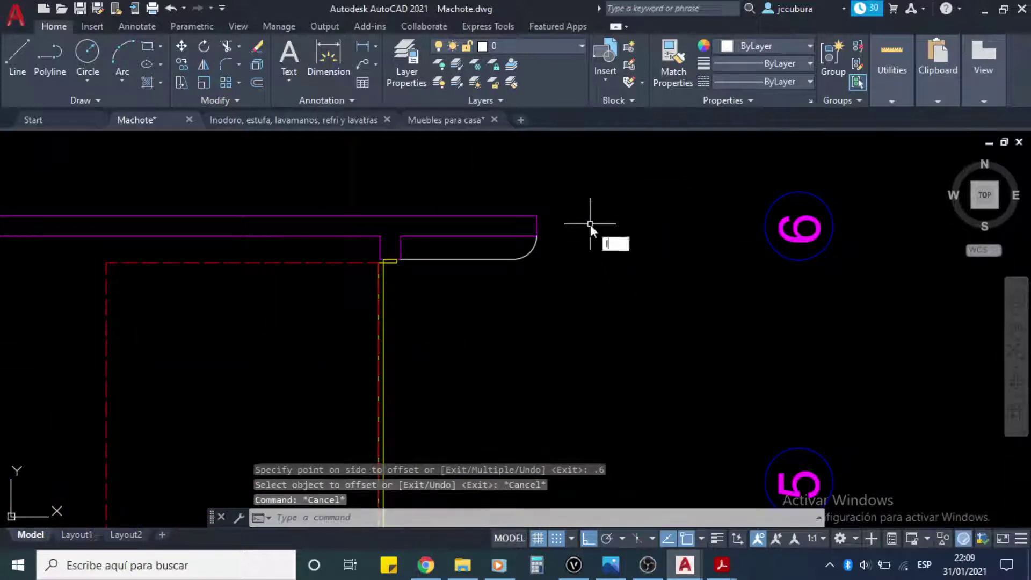
Step: Draw a horizontal line outward from the upper corner of the wall end at axis 6, reaching past the sidewalk edge
type("l")
key("Return")
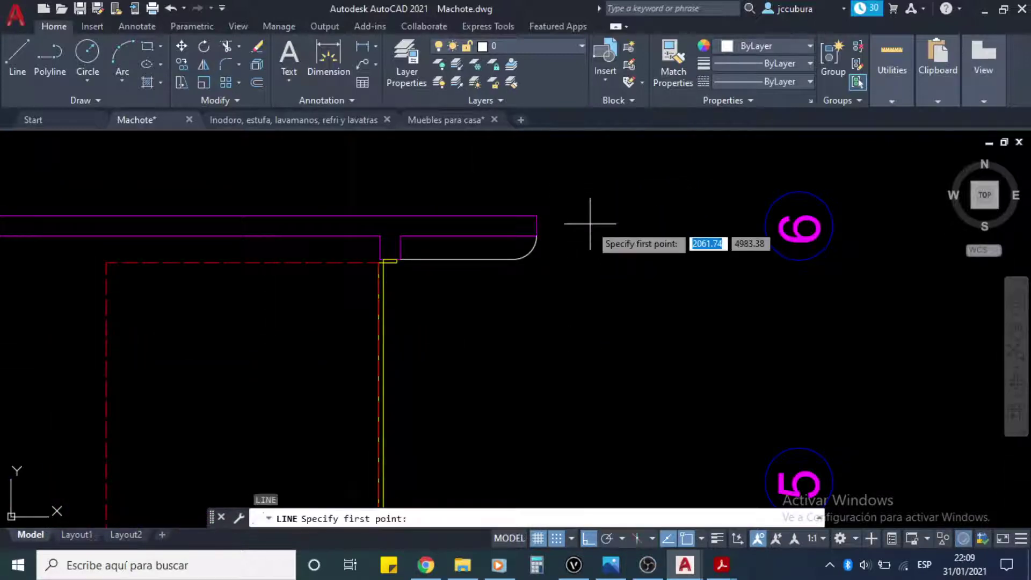
left_click(536, 215)
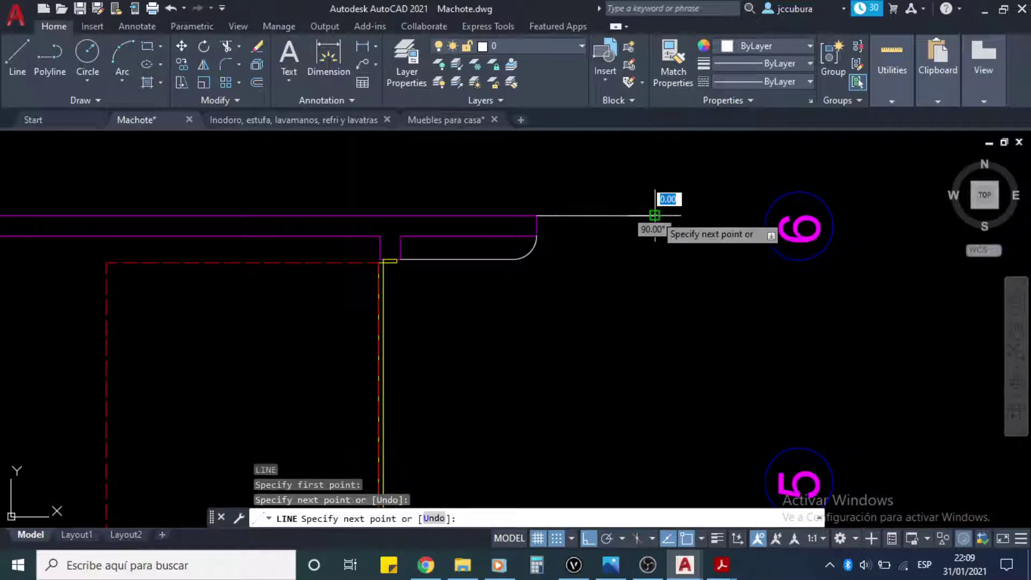
left_click(655, 215)
key("Return")
Step: Check the sidewalk's end at axis 1 in the Planta Acotada PDF and draw a line about 0.88 outward from that wall end's lower corner in Machote
middle_click_drag(679, 345, 680, 150)
middle_click_drag(629, 446, 629, 364)
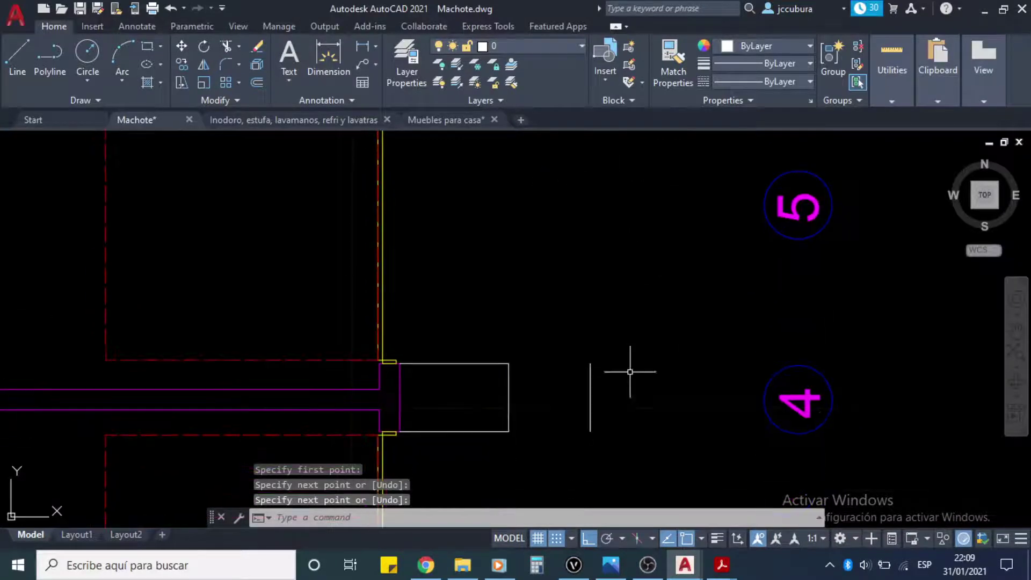
mouse_move(622, 427)
middle_mouse_down()
mouse_move(639, 396)
mouse_move(645, 345)
mouse_move(623, 387)
middle_mouse_up()
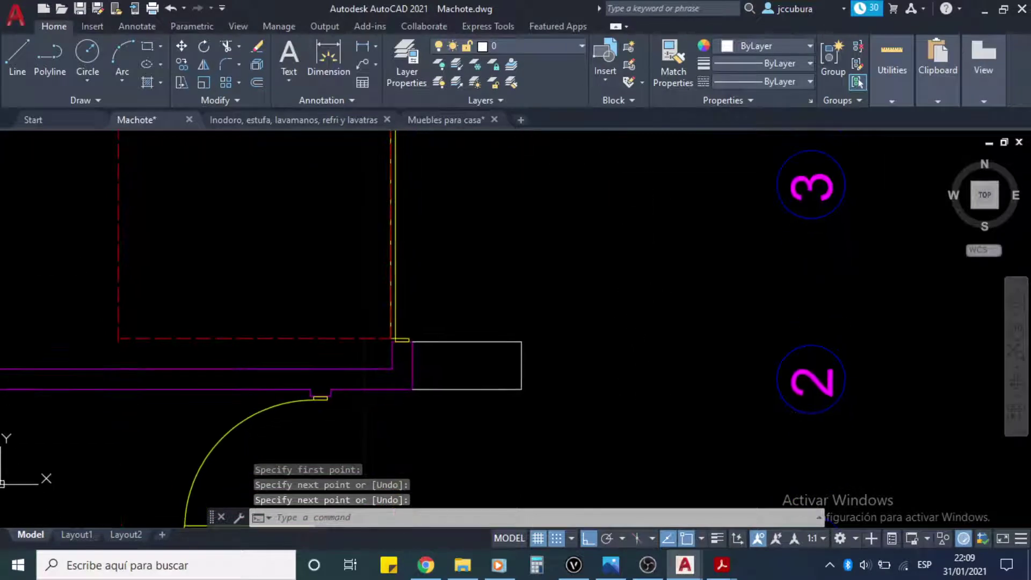
middle_click_drag(617, 421, 608, 306)
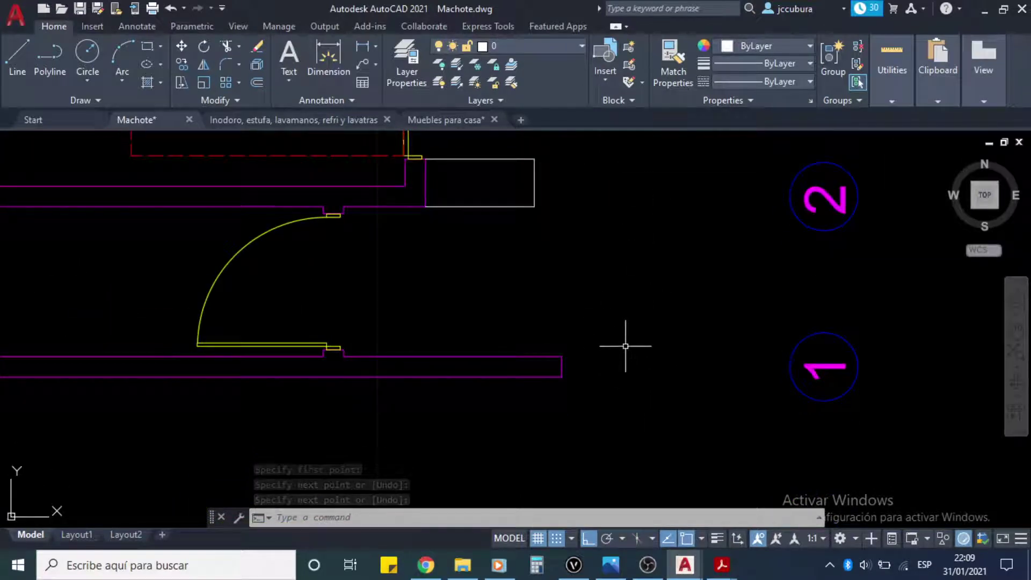
mouse_move(722, 564)
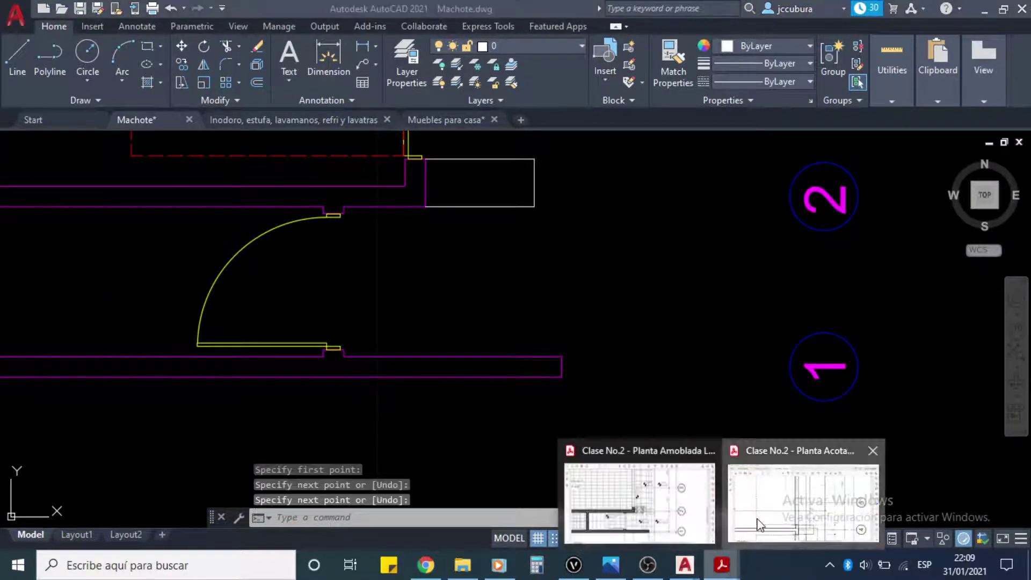
left_click(760, 524)
scroll(681, 501, "down", 15)
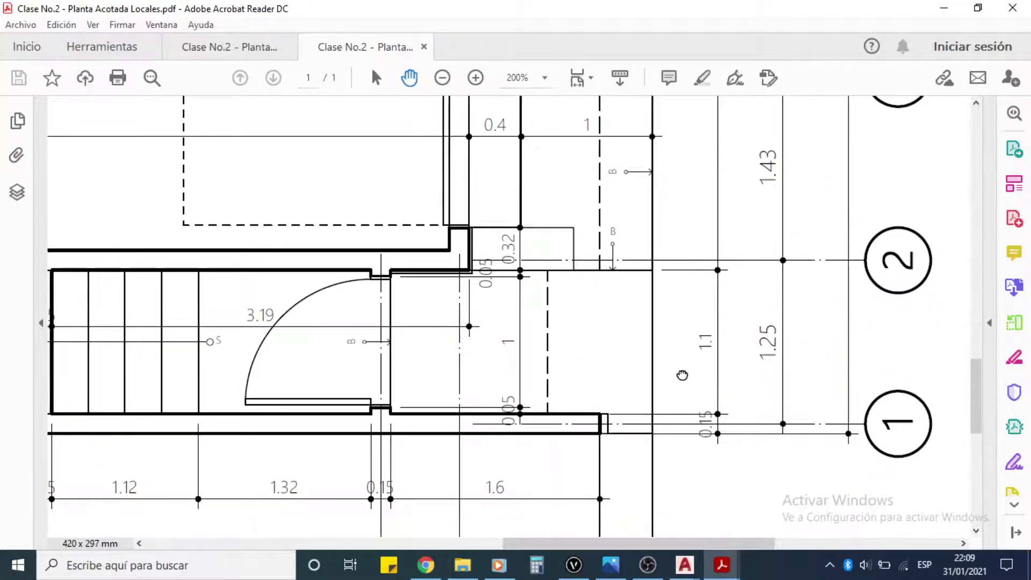
mouse_move(685, 564)
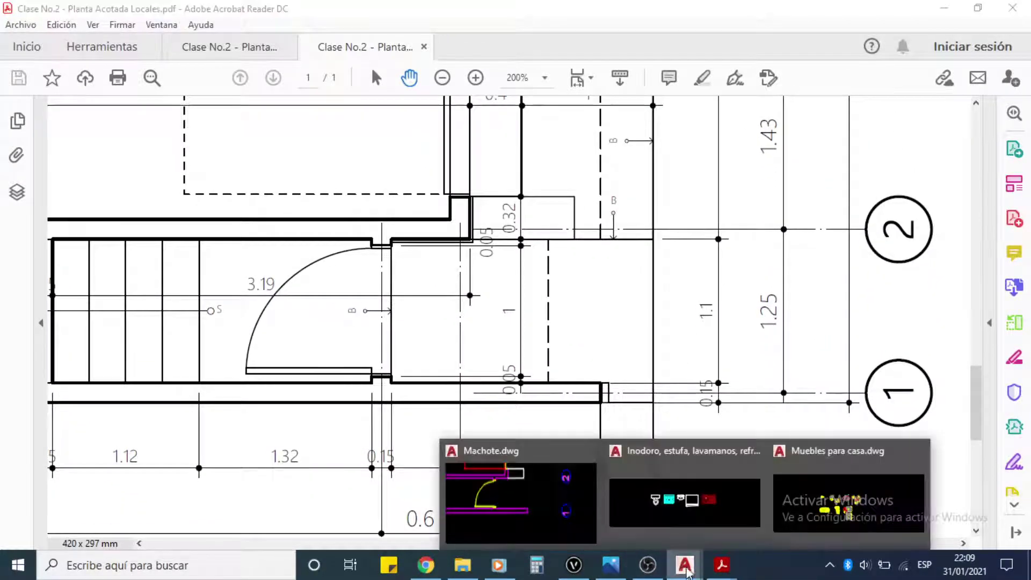
left_click(539, 524)
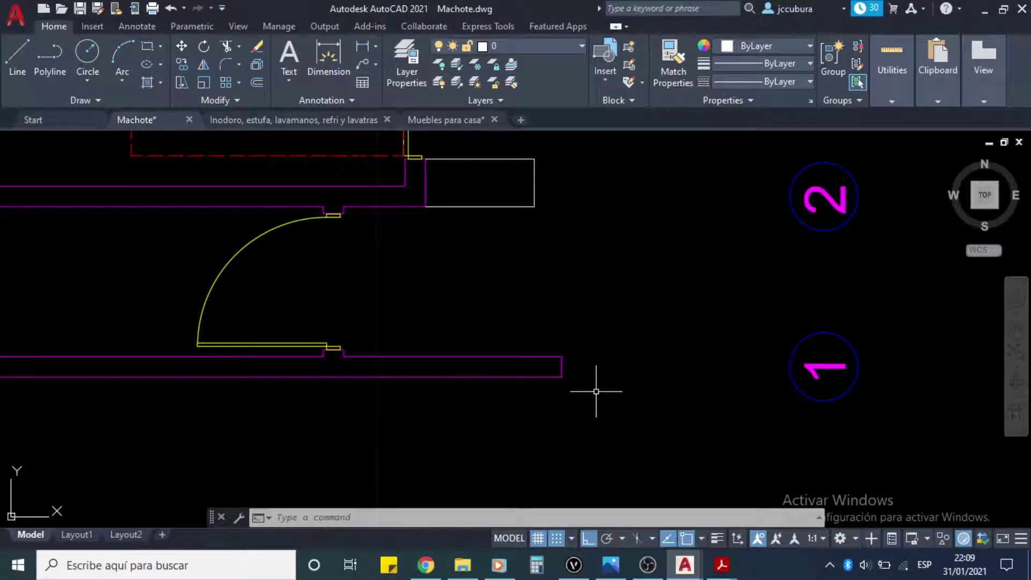
type("l")
key("Return")
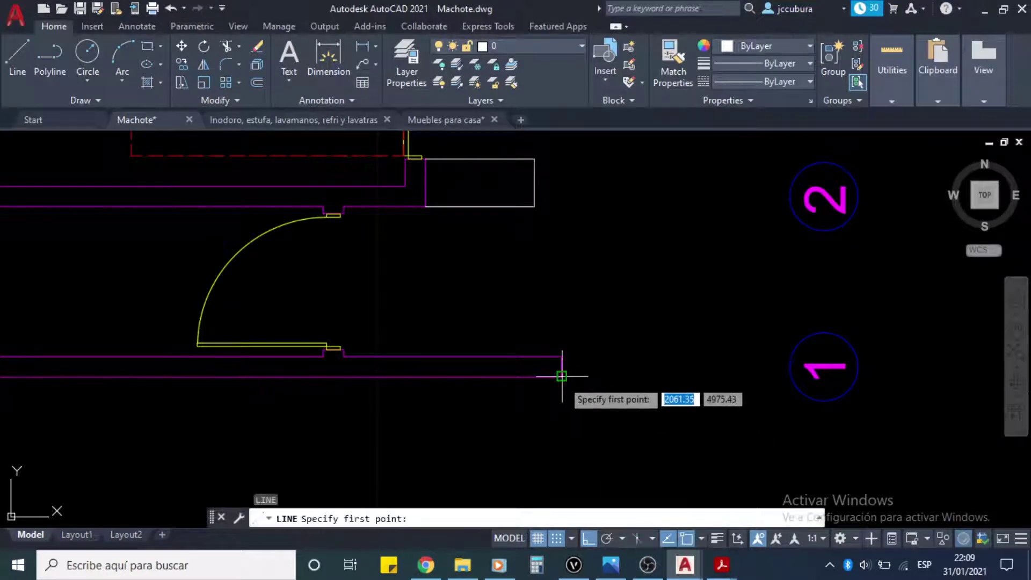
left_click(562, 375)
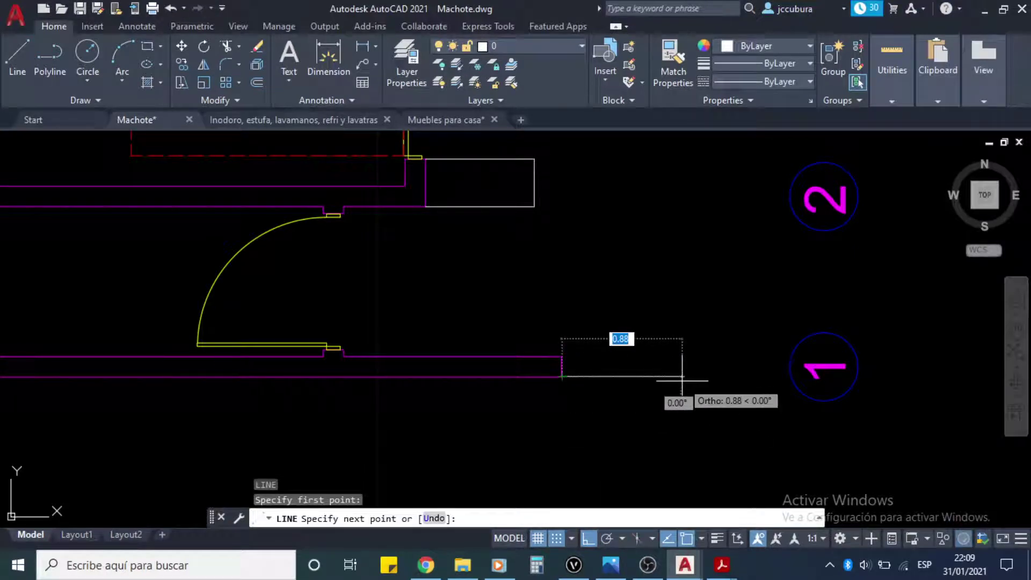
left_click(683, 378)
key("Return")
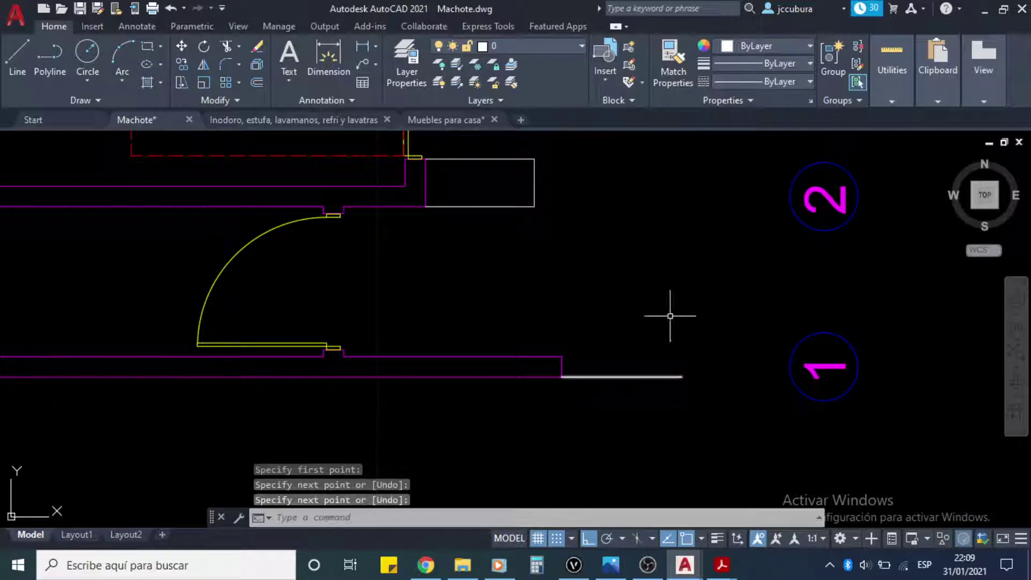
Step: Extend the offset sidewalk edge line upward to the axis 6 line and downward to the axis 1 line
scroll(621, 369, "down", 4)
middle_click_drag(612, 271, 594, 311)
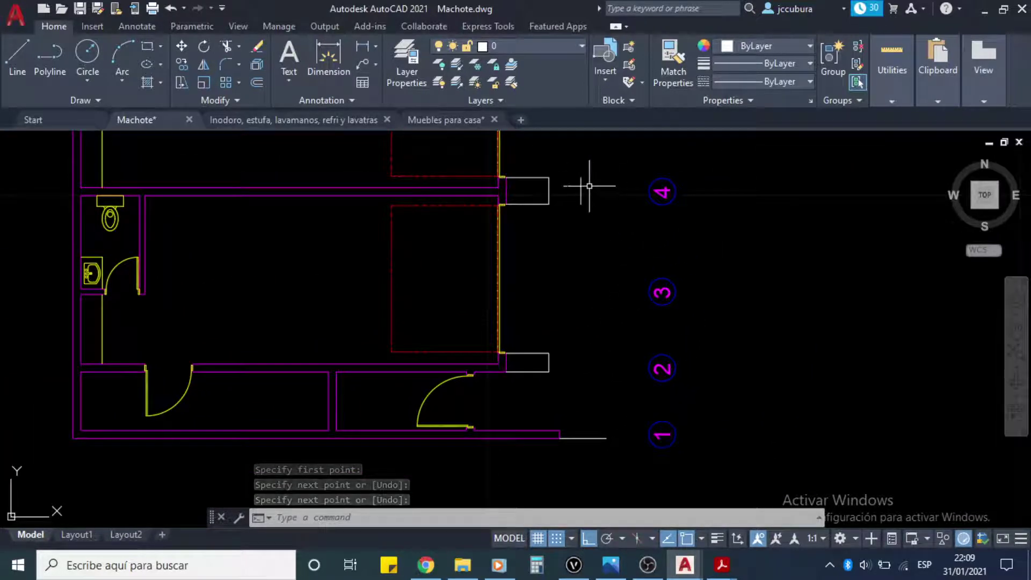
middle_click_drag(612, 233, 591, 417)
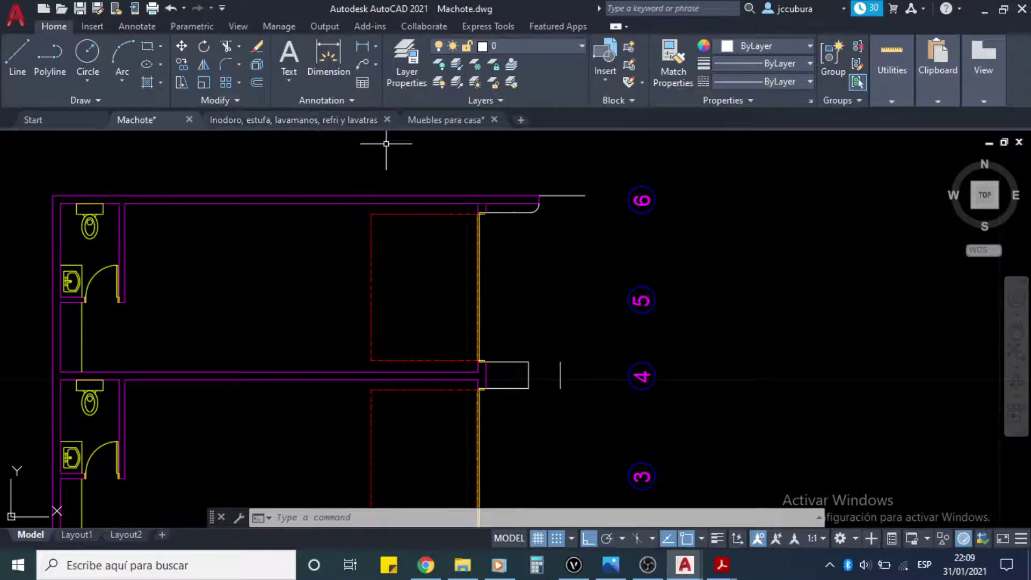
left_click(239, 46)
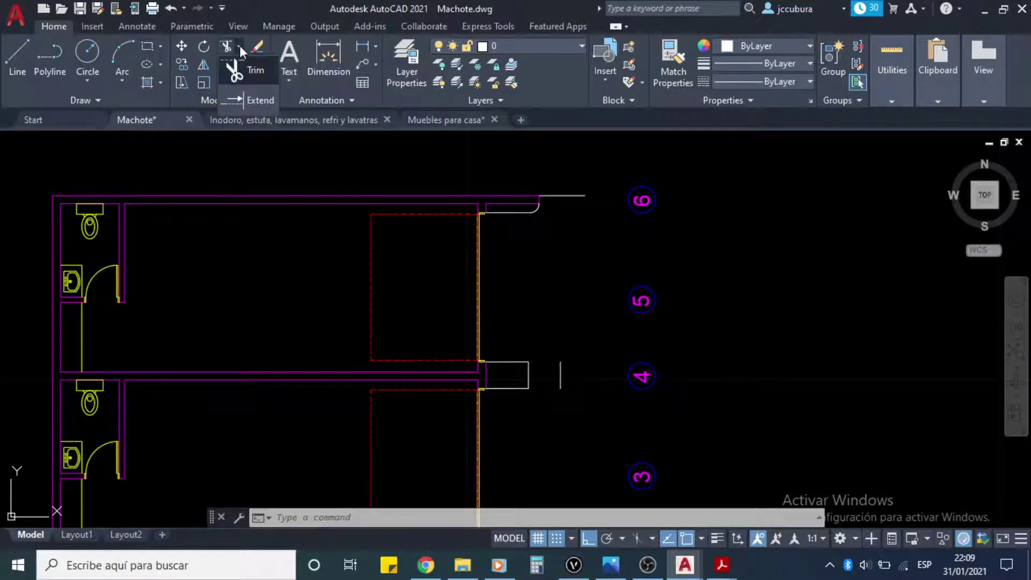
left_click(249, 100)
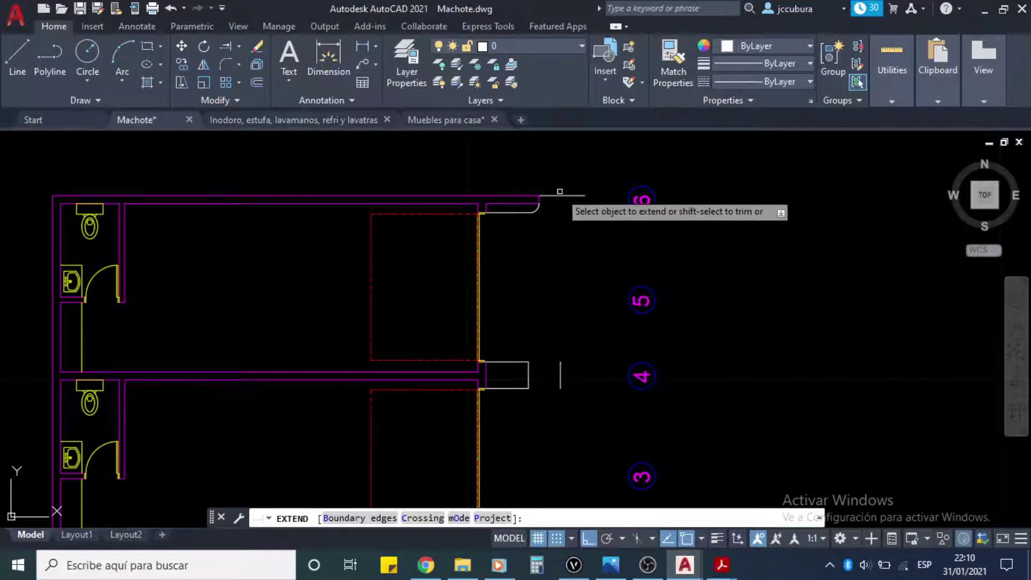
mouse_move(623, 342)
middle_mouse_down()
mouse_move(642, 156)
mouse_move(575, 255)
mouse_move(578, 353)
middle_mouse_up()
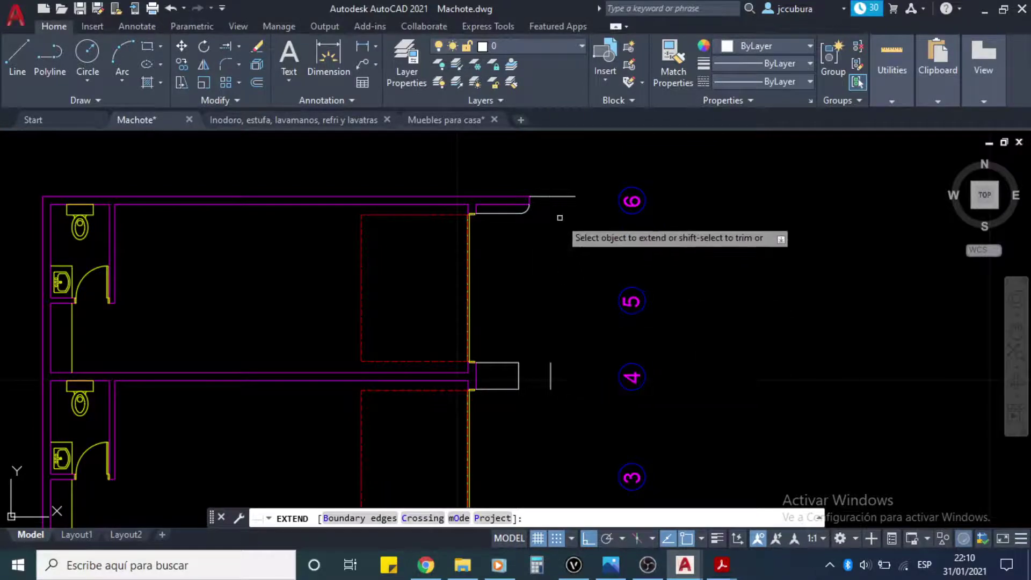
middle_click_drag(586, 374, 604, 148)
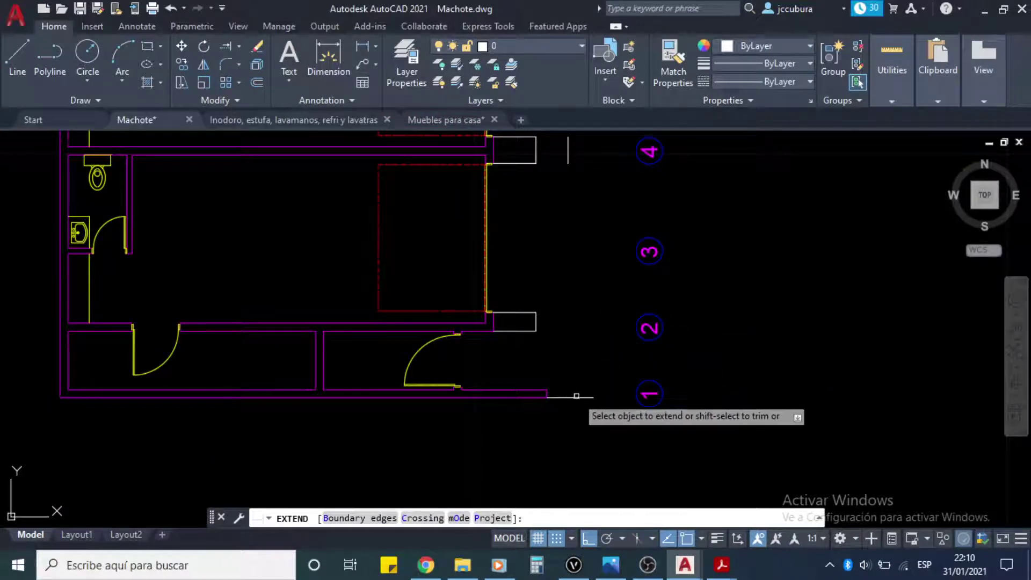
middle_click_drag(581, 283, 573, 342)
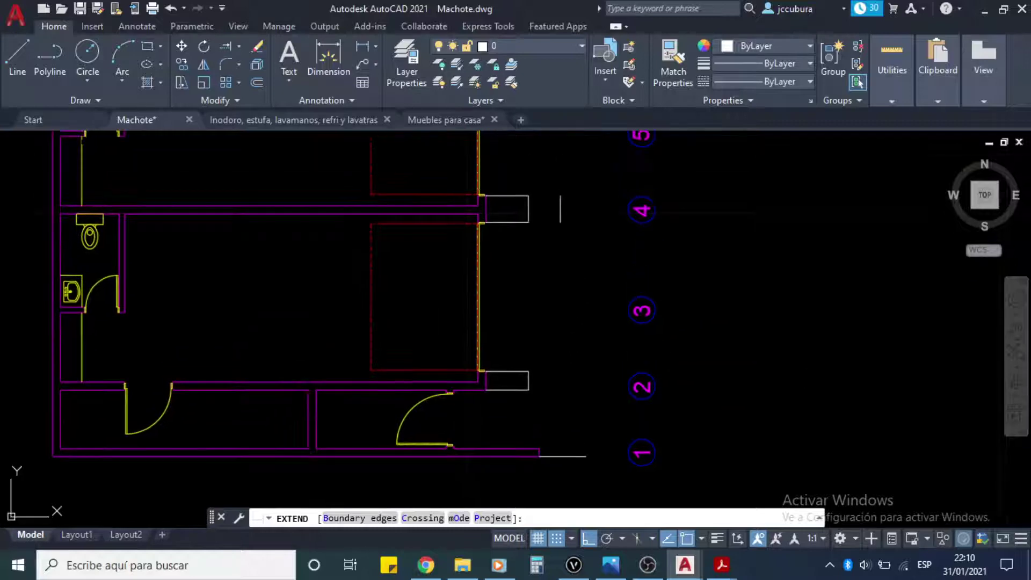
middle_click_drag(585, 215, 569, 370)
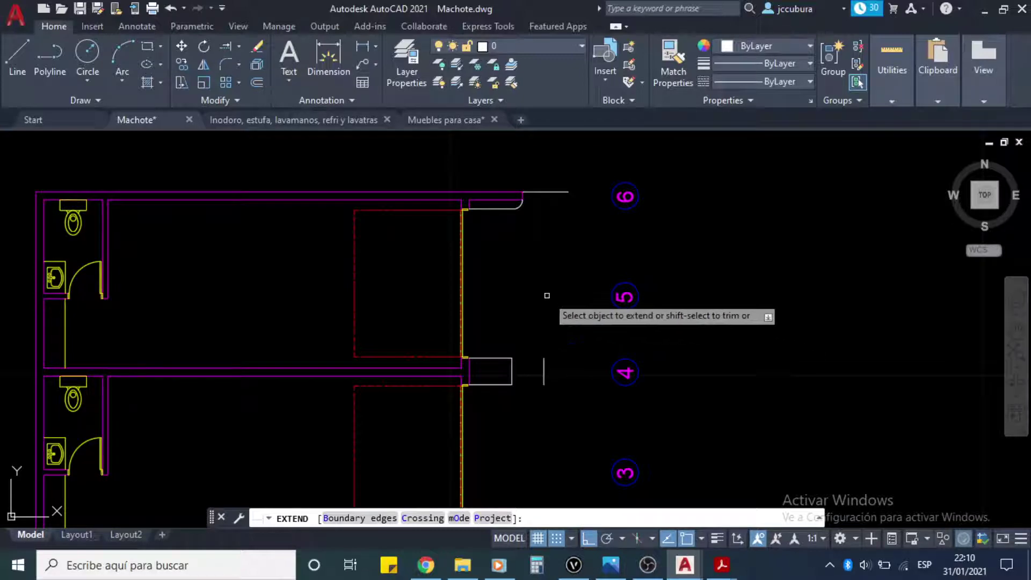
left_click(544, 368)
middle_click_drag(569, 396, 564, 285)
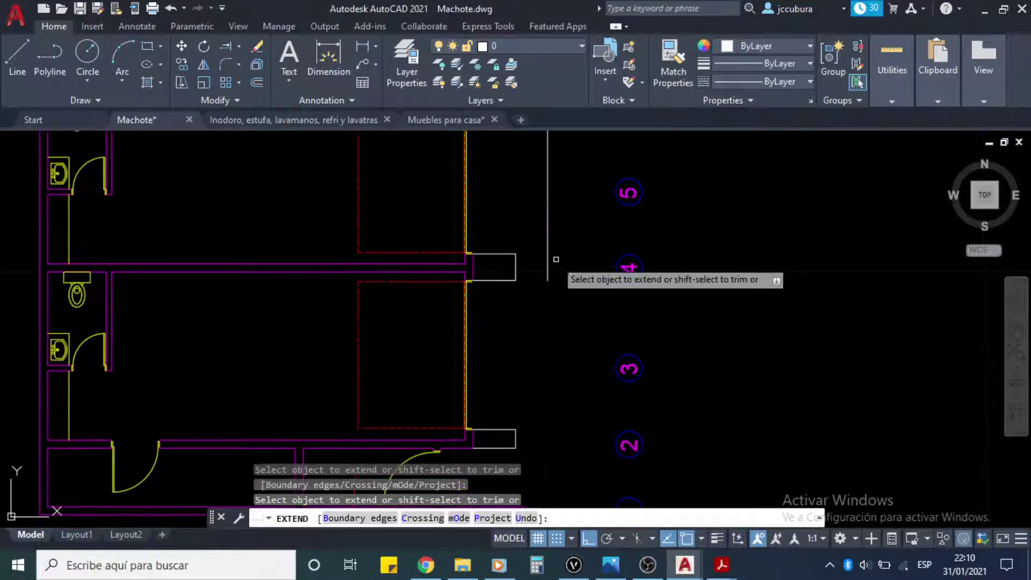
left_click(550, 277)
middle_click_drag(594, 241, 575, 371)
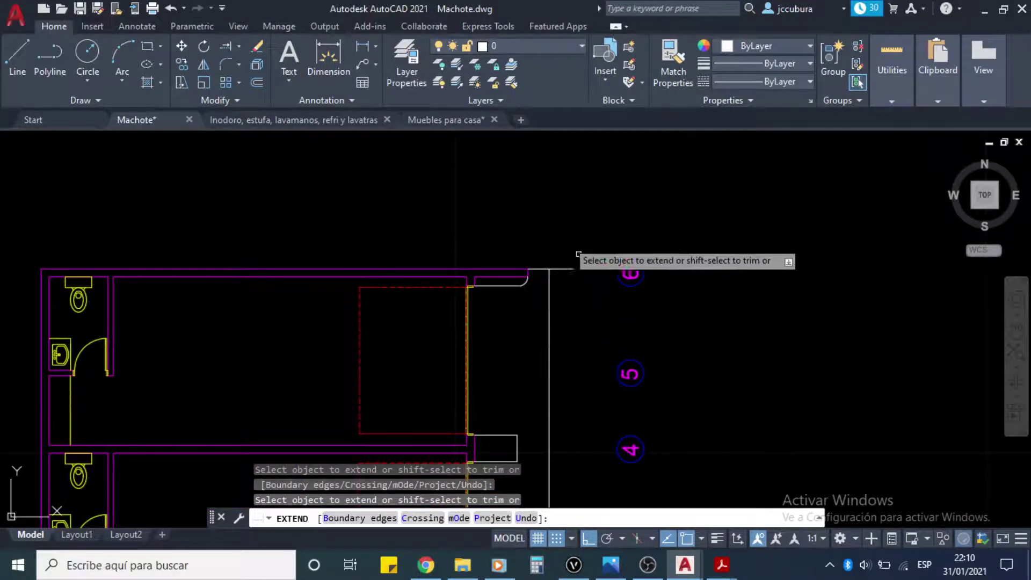
Step: Trim the axis 6 and axis 1 end lines where they project past the sidewalk's outer edge
left_click(239, 48)
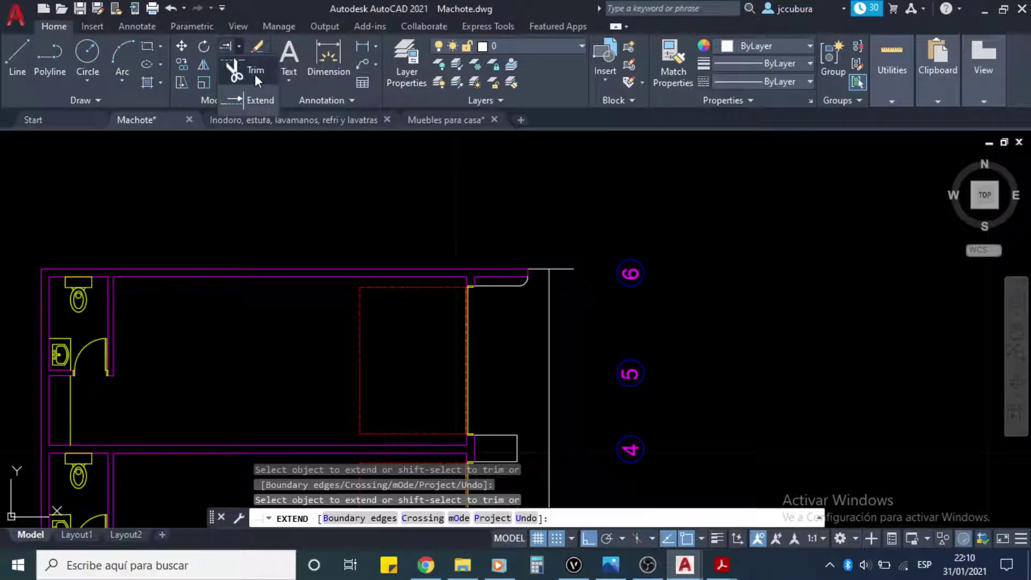
left_click(232, 64)
left_click(572, 267)
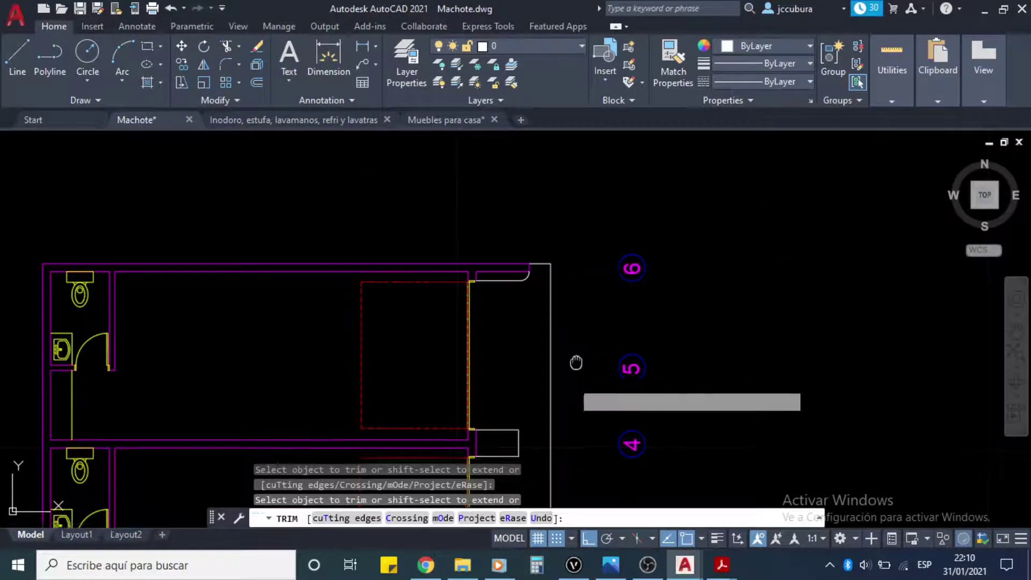
middle_click_drag(576, 361, 589, 106)
left_click(590, 439)
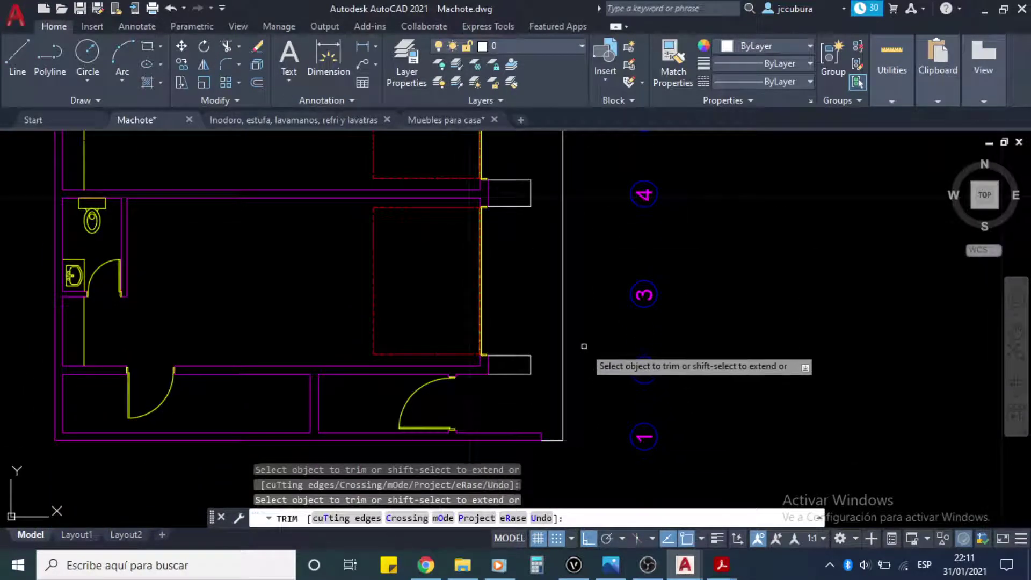
key("Escape")
middle_click_drag(590, 243, 603, 364)
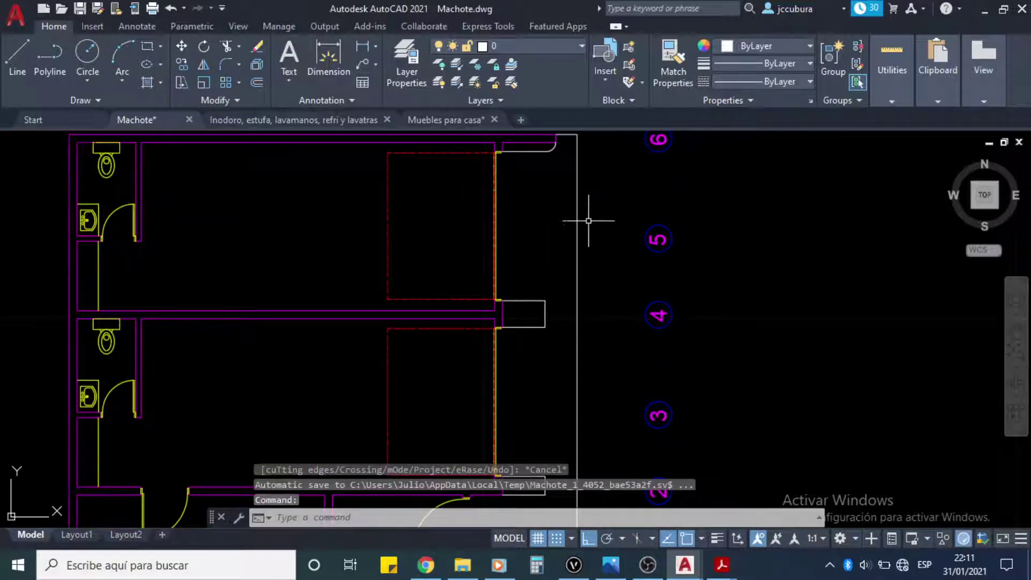
middle_click_drag(594, 219, 576, 237)
mouse_move(595, 345)
middle_mouse_down()
mouse_move(591, 293)
mouse_move(585, 353)
mouse_move(576, 224)
middle_mouse_up()
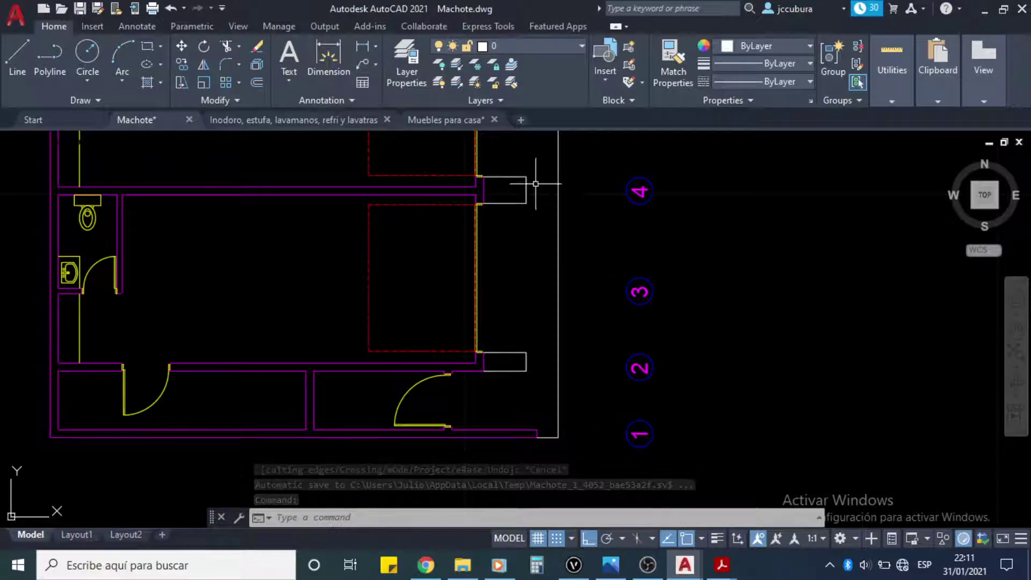
Step: Examine the step, sidewalk and street levels and the descent arrows around axes 2 and 3 in the Planta Amoblada PDF
mouse_move(725, 570)
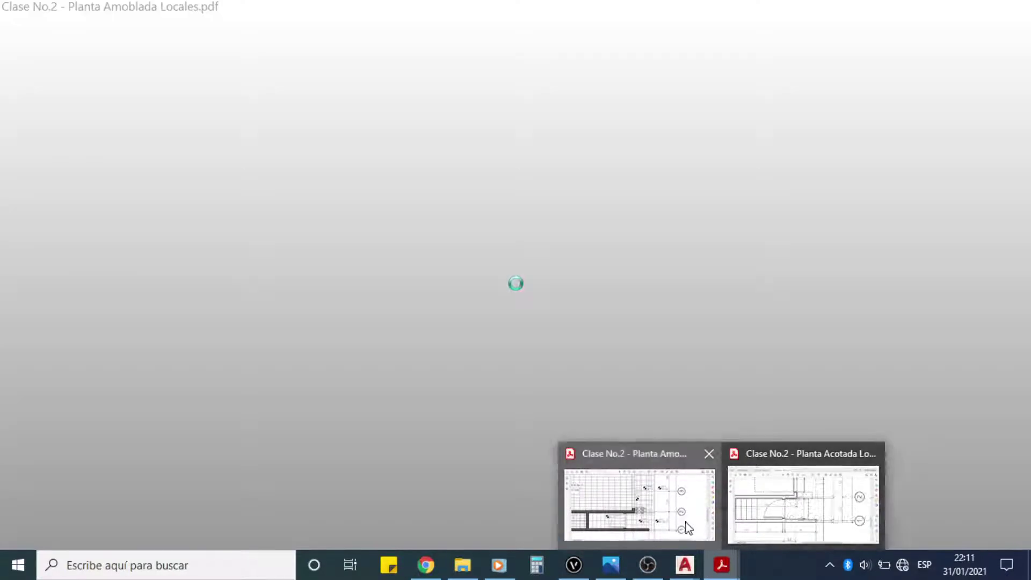
left_click(688, 528)
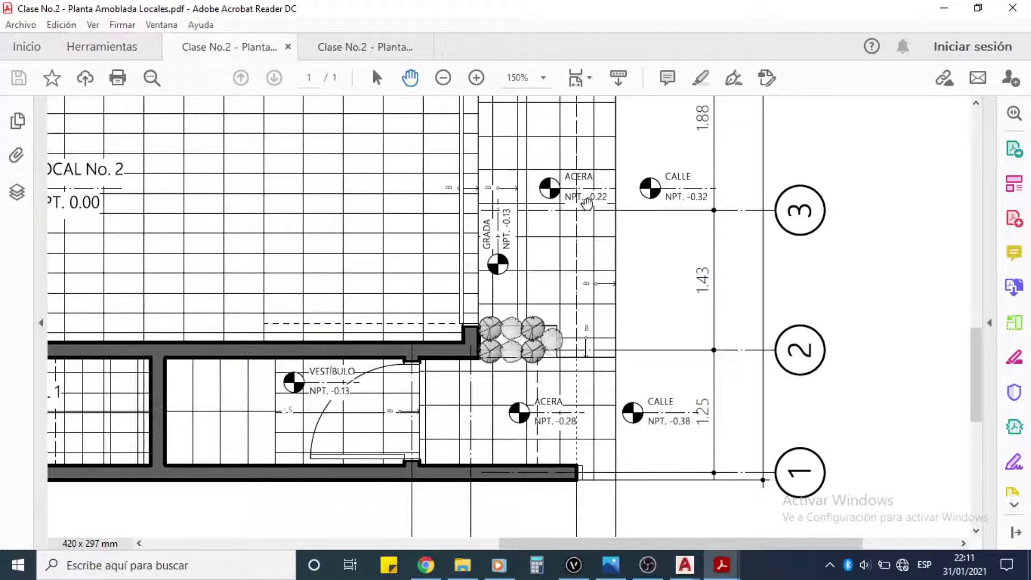
left_click_drag(596, 180, 556, 188)
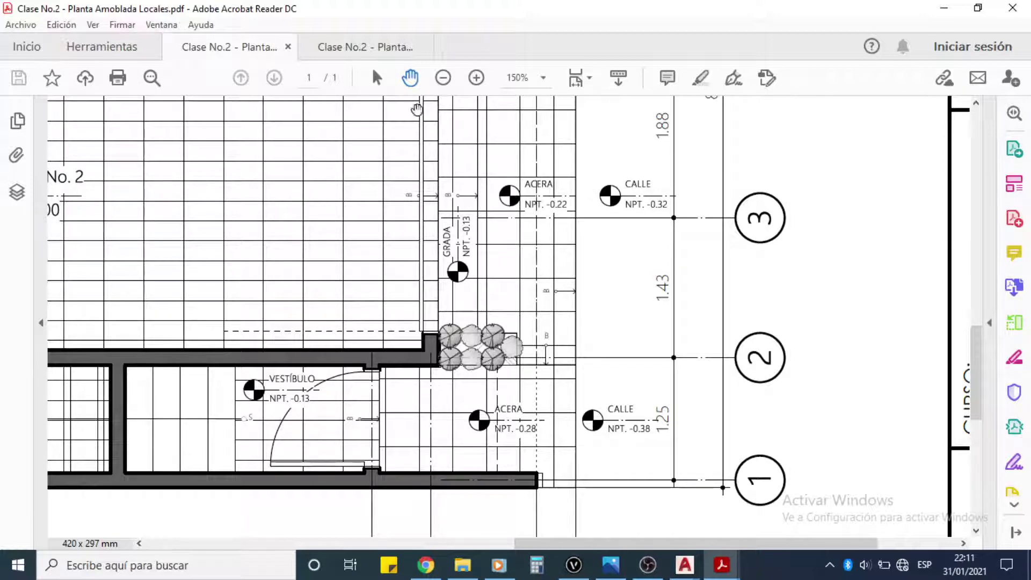
left_click(475, 79)
left_click(475, 80)
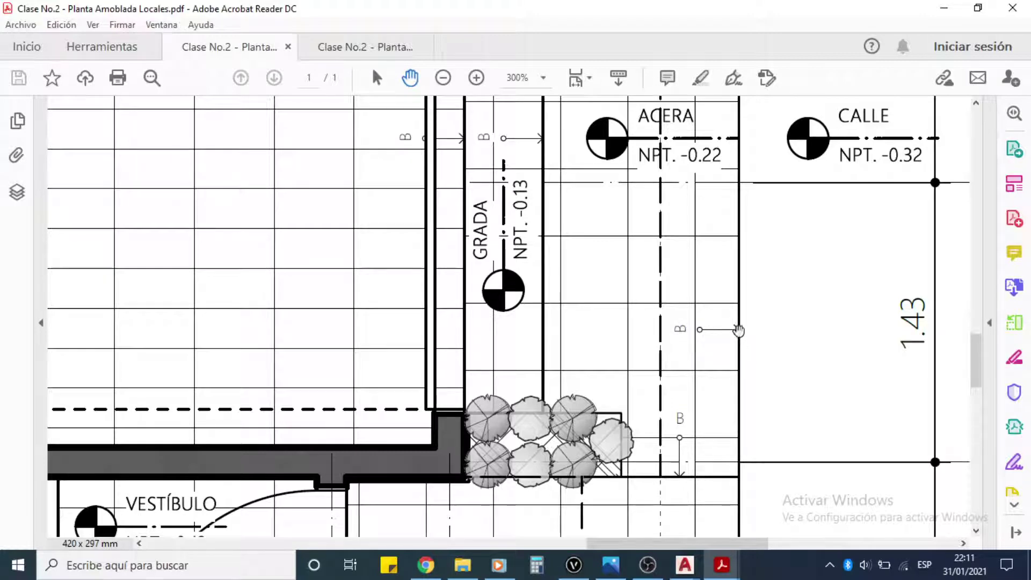
scroll(811, 336, "down", 3)
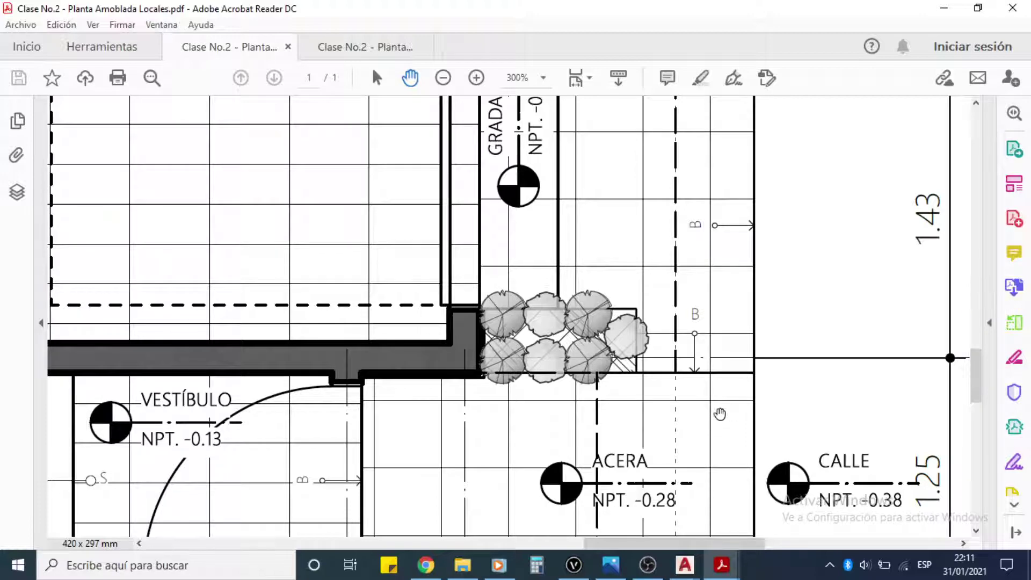
scroll(736, 361, "up", 3)
scroll(722, 299, "up", 1)
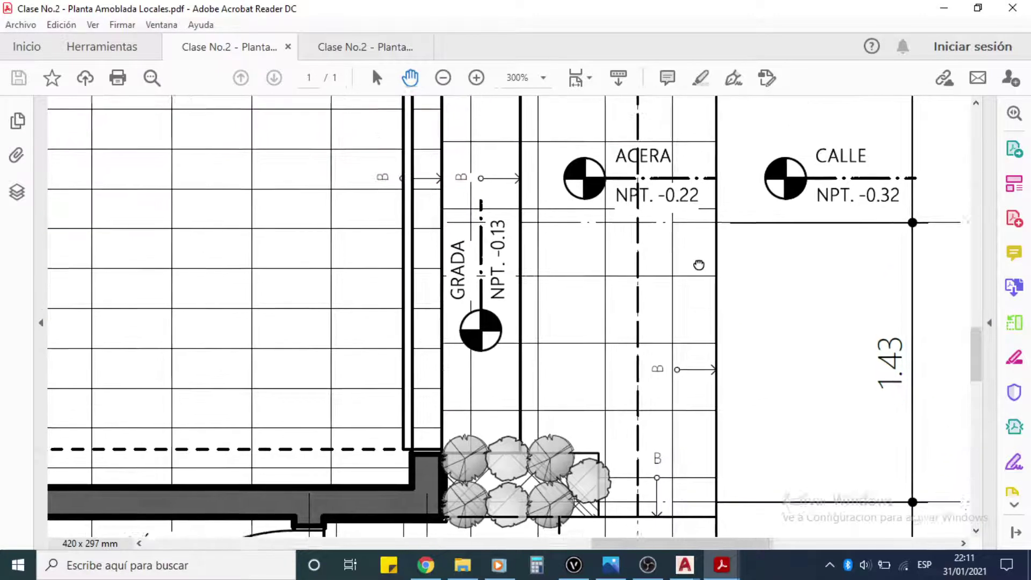
scroll(645, 191, "up", 1)
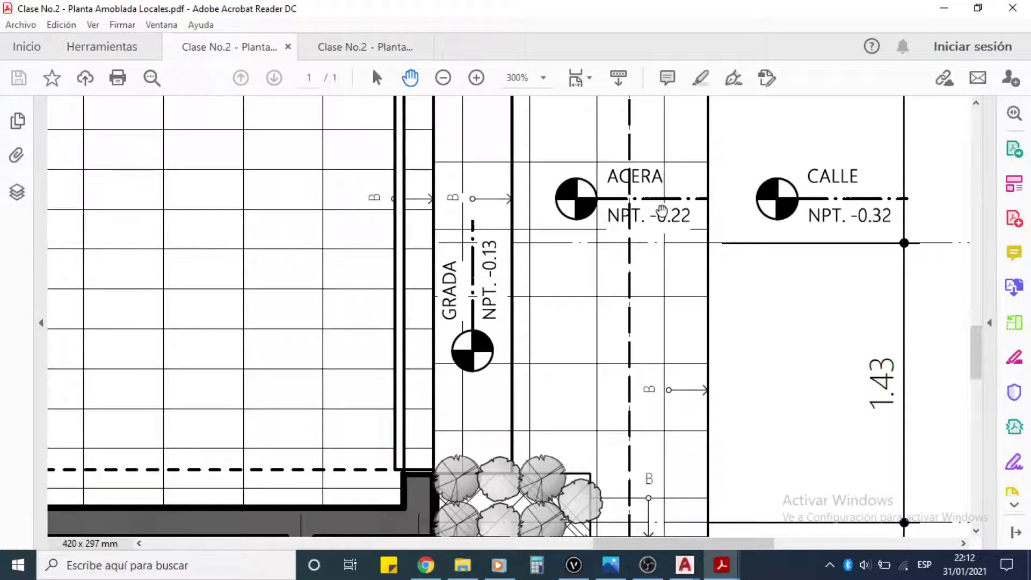
left_click_drag(473, 237, 646, 273)
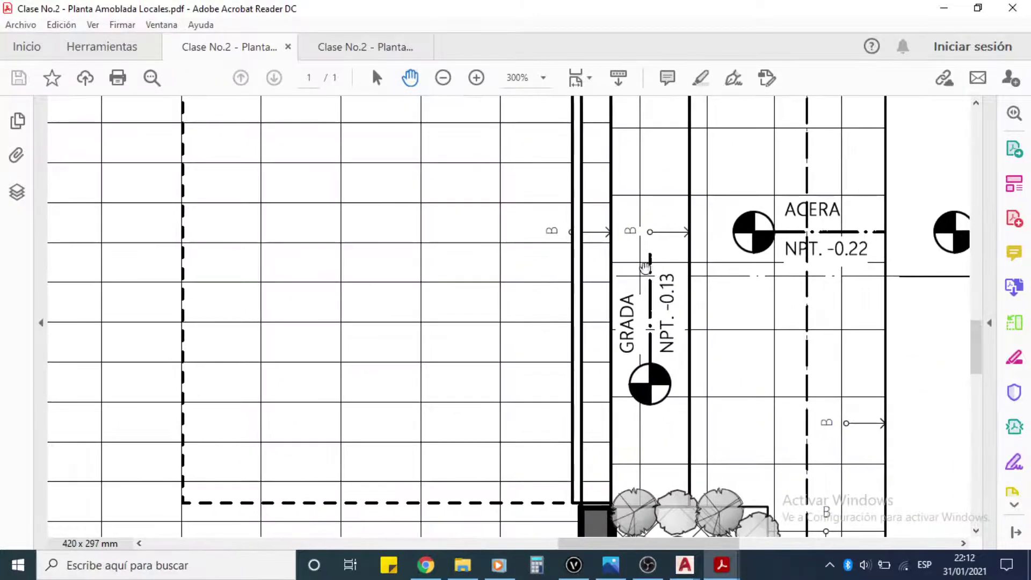
Step: Compare the floor level of Local No. 2 with the step, sidewalk and vestibule levels in the Planta Amoblada PDF
left_click(441, 78)
left_click(441, 79)
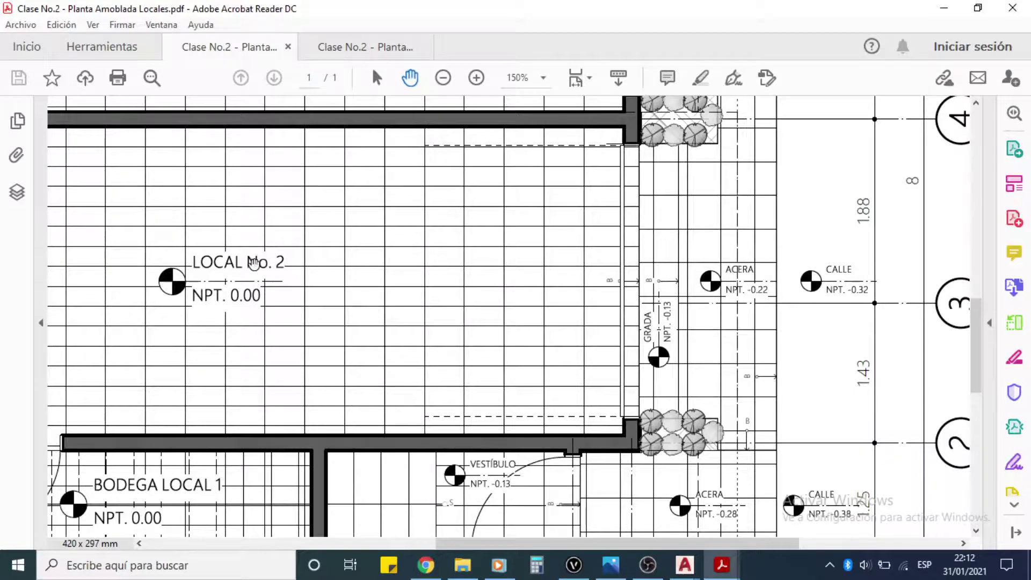
left_click_drag(328, 284, 240, 272)
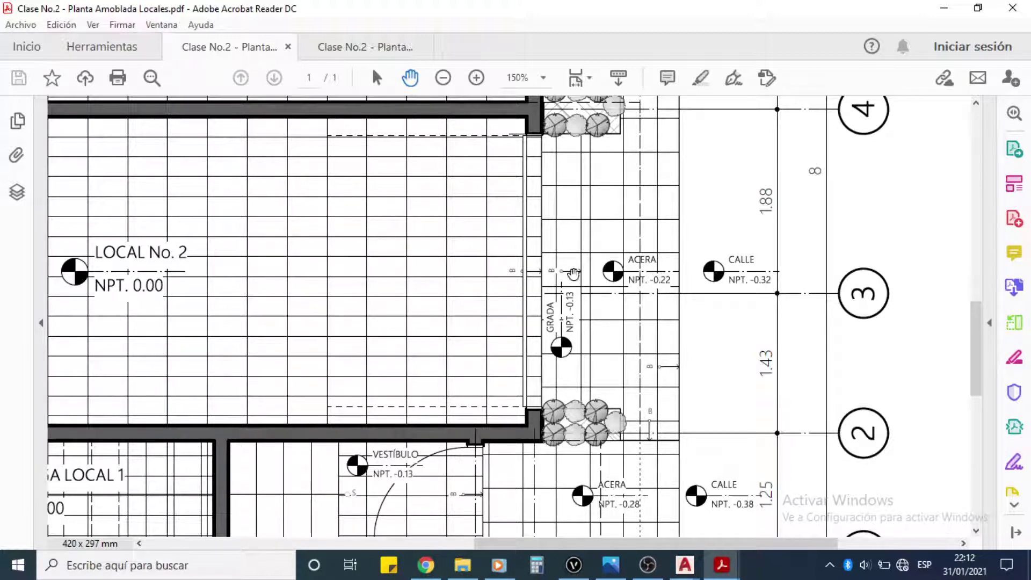
scroll(645, 349, "down", 4)
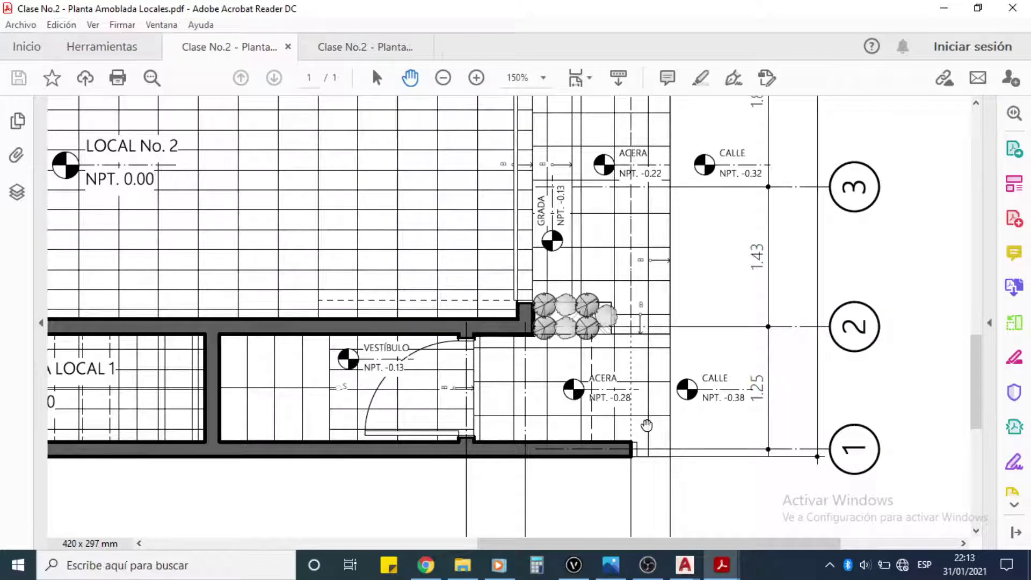
scroll(682, 240, "up", 2)
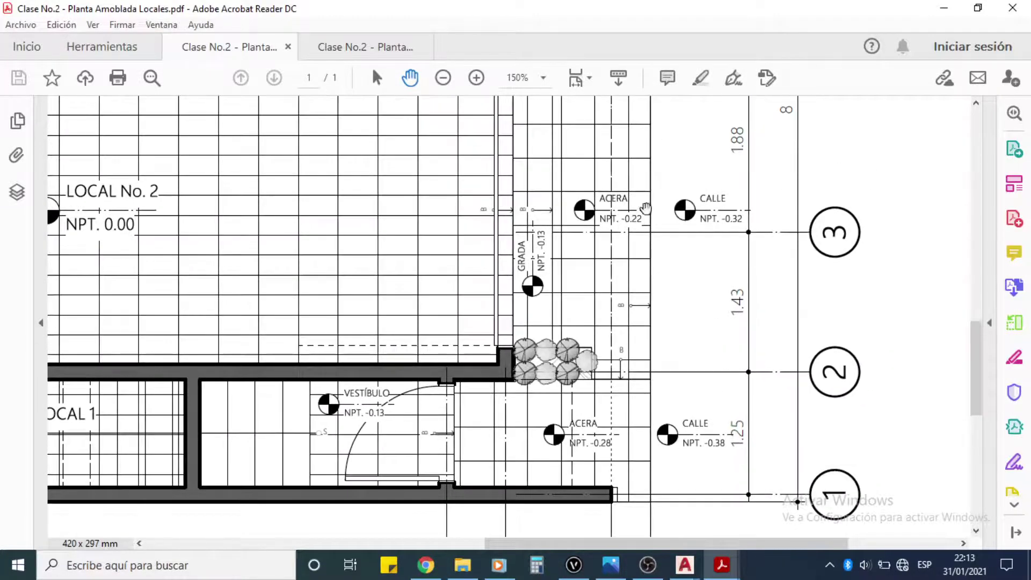
Step: Examine the facade and sidewalk level-change lines from axis 1 up to axis 6 in the Planta Acotada PDF
left_click(346, 54)
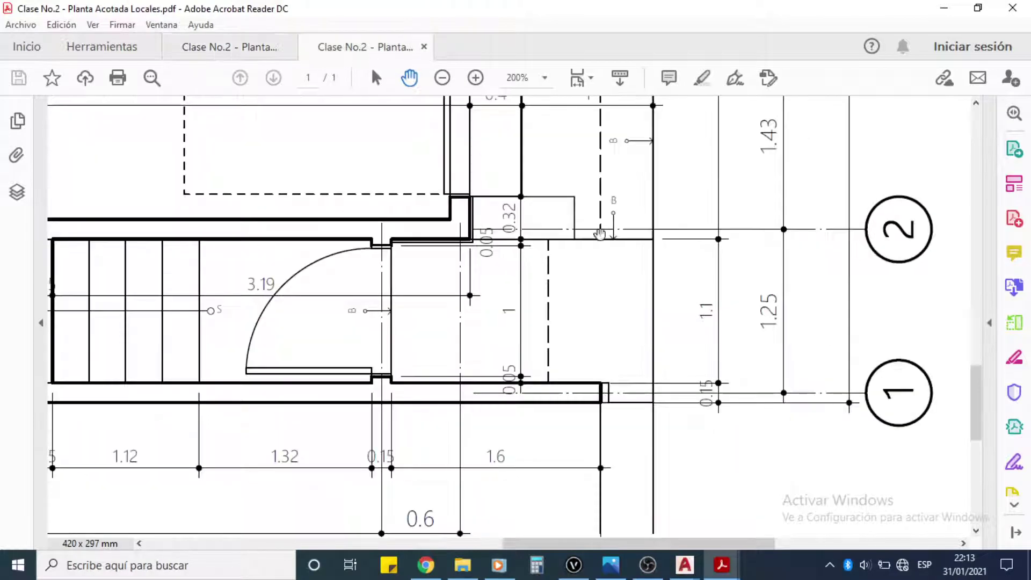
scroll(608, 255, "up", 3)
scroll(608, 255, "up", 3)
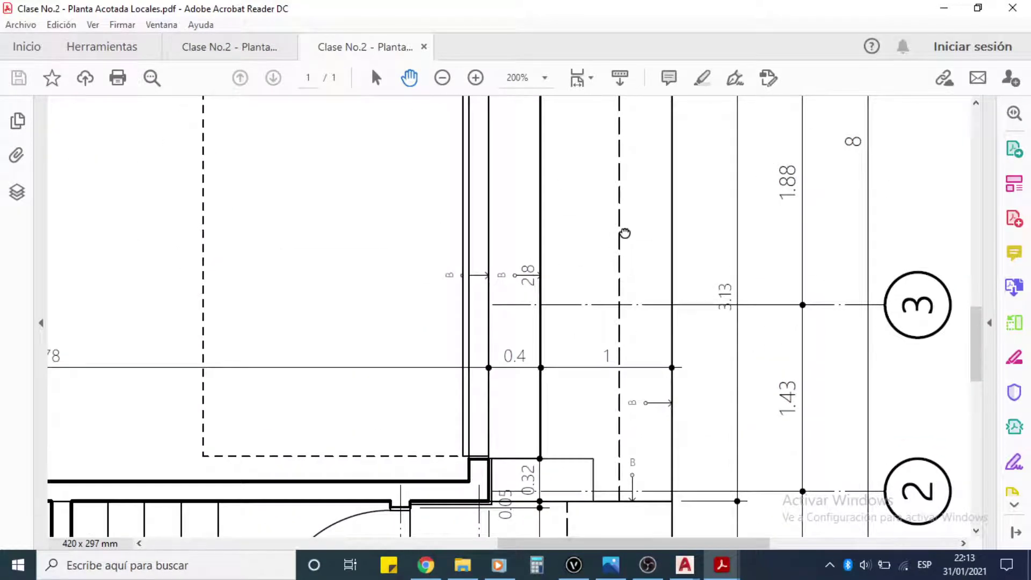
scroll(624, 233, "up", 10)
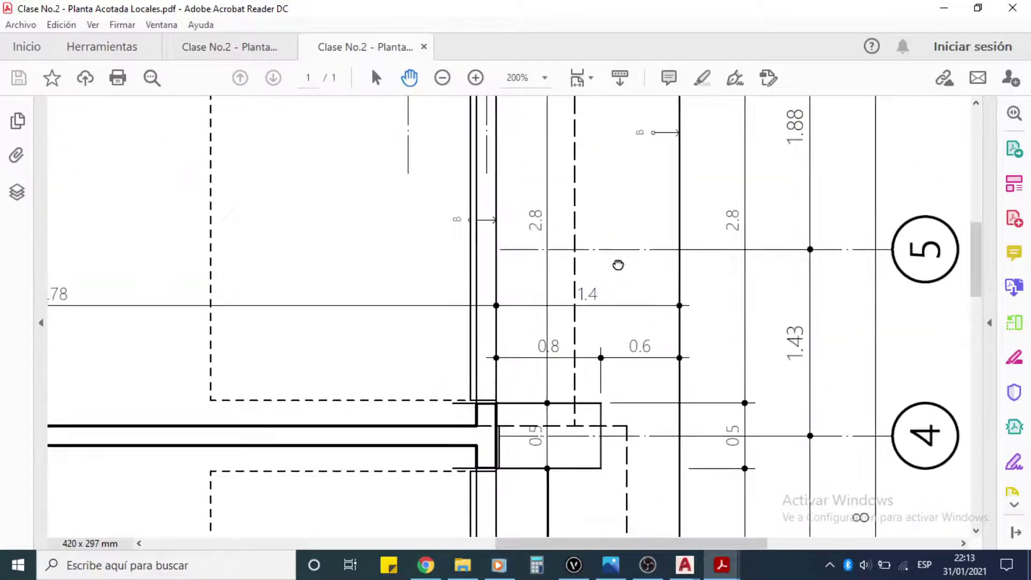
scroll(618, 265, "up", 4)
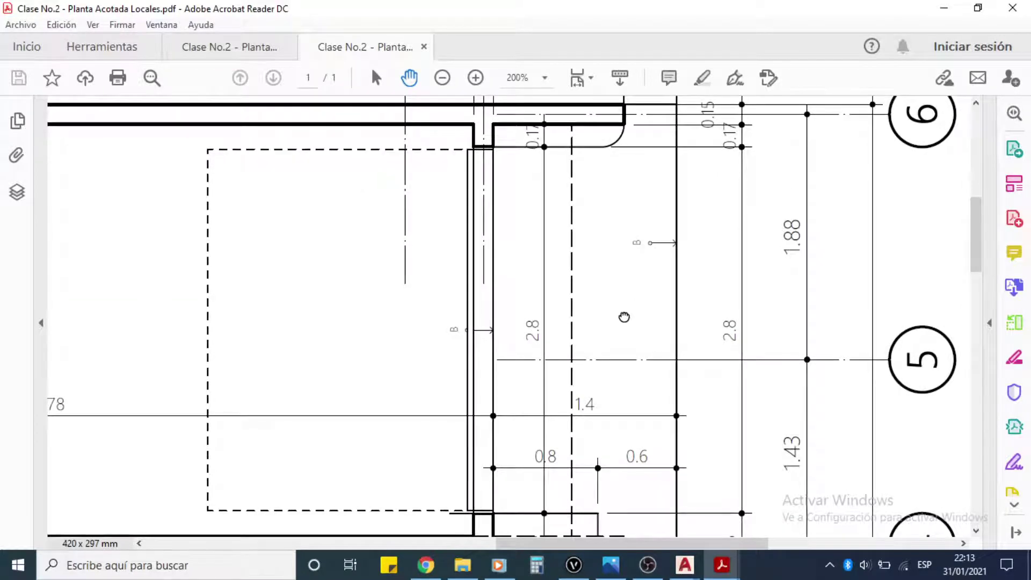
scroll(624, 316, "up", 2)
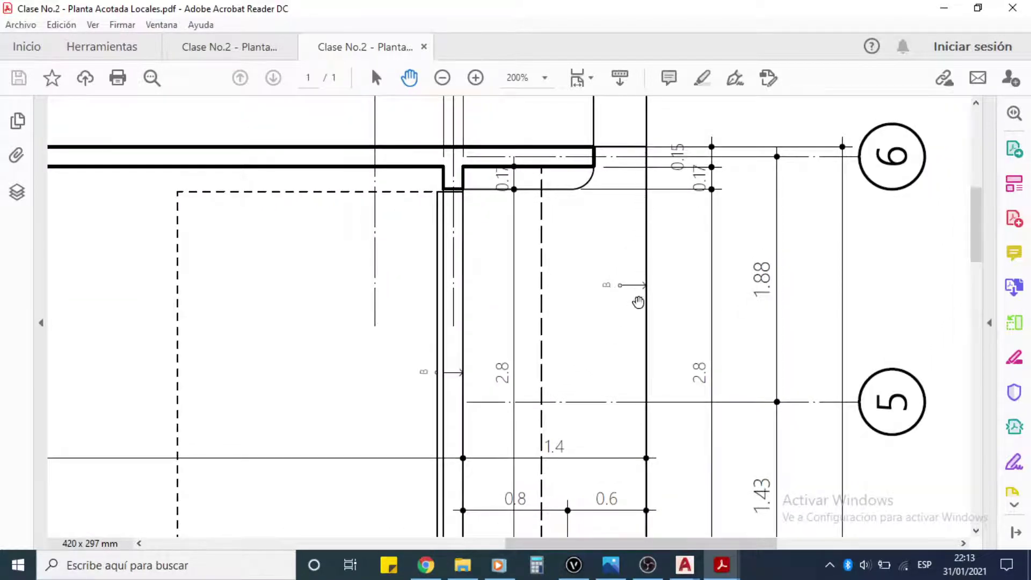
scroll(655, 376, "down", 8)
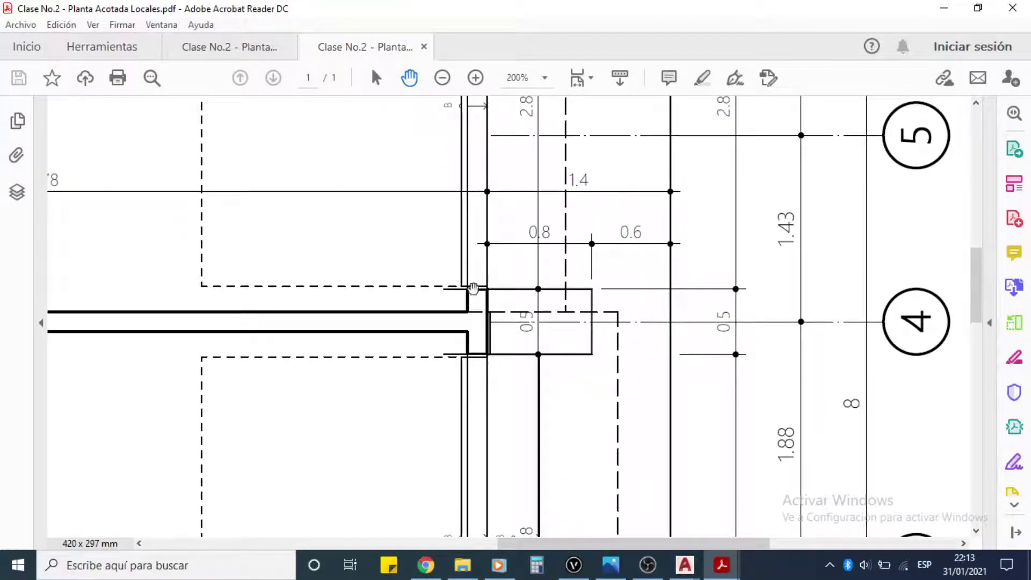
Step: Check the step's position and width between axes 4 and 2 and the vestibule entrance edge in the Planta Acotada PDF
left_click_drag(637, 431, 628, 216)
left_click_drag(633, 343, 643, 345)
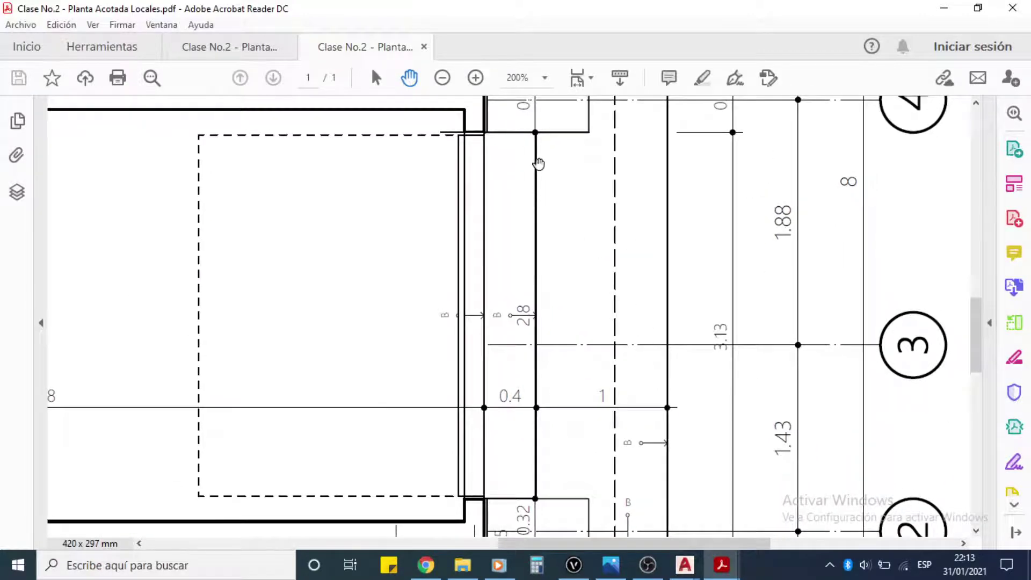
left_click_drag(551, 419, 546, 442)
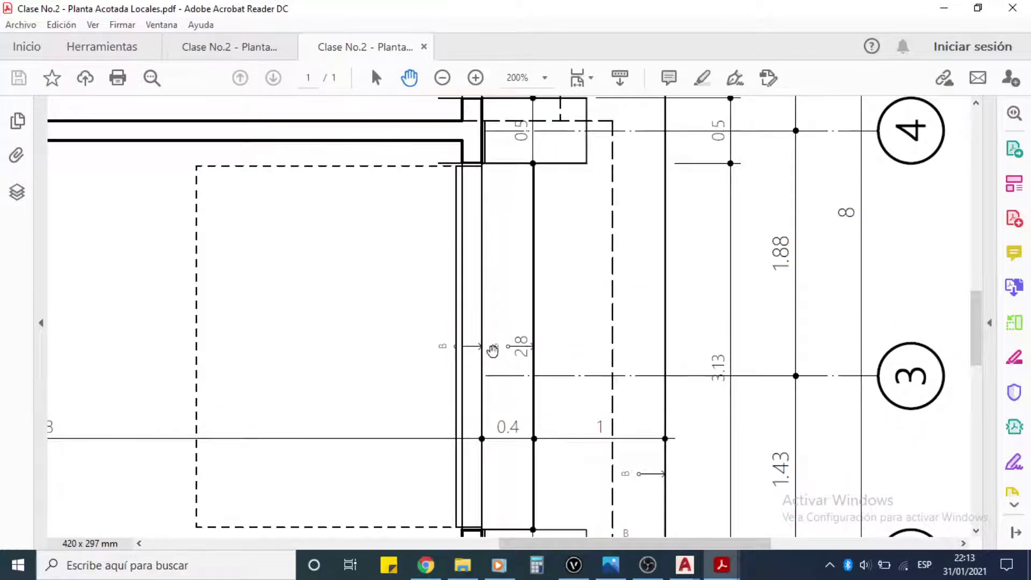
scroll(541, 396, "down", 1)
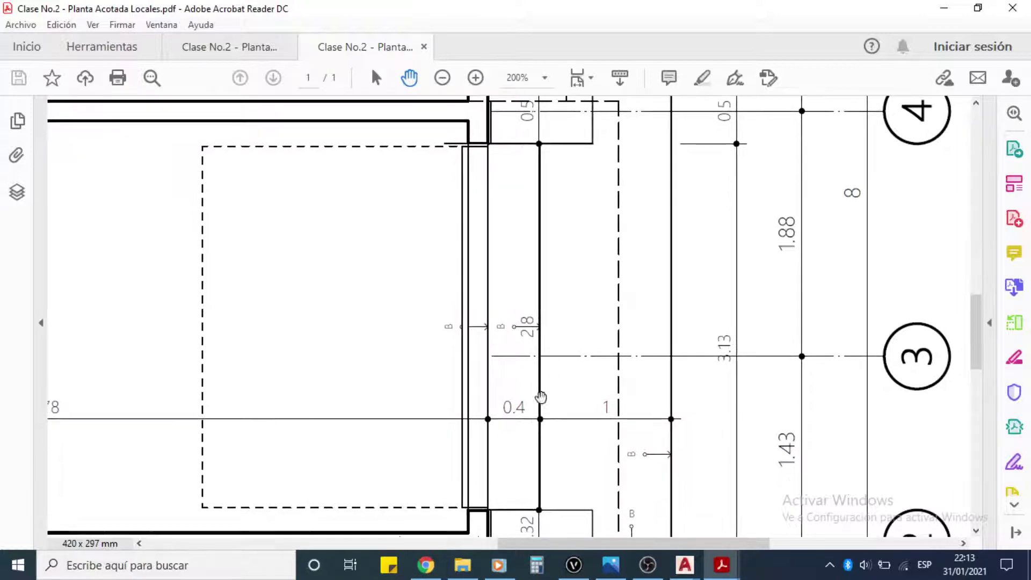
left_click_drag(545, 417, 539, 352)
scroll(586, 371, "down", 2)
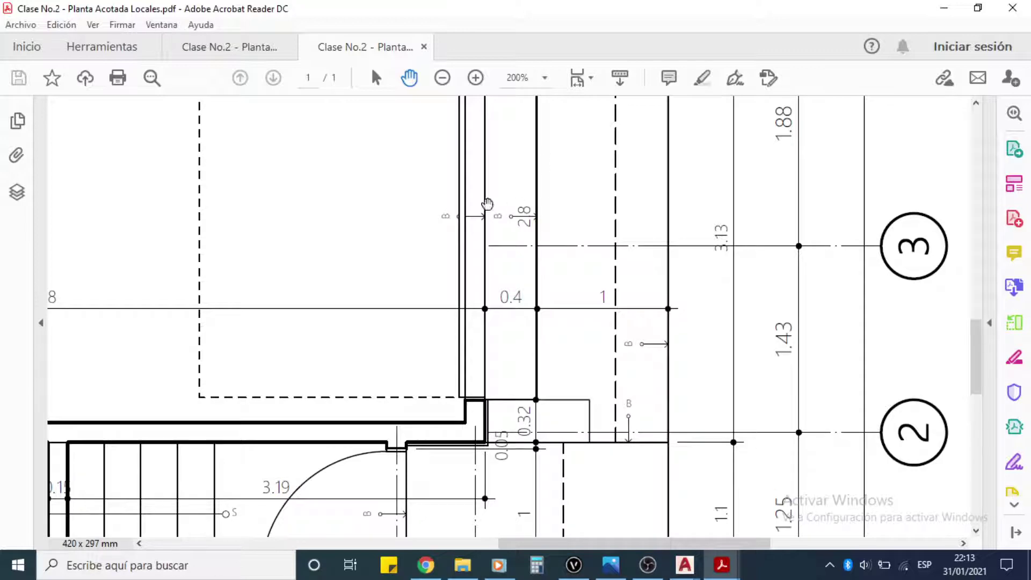
scroll(587, 244, "down", 6)
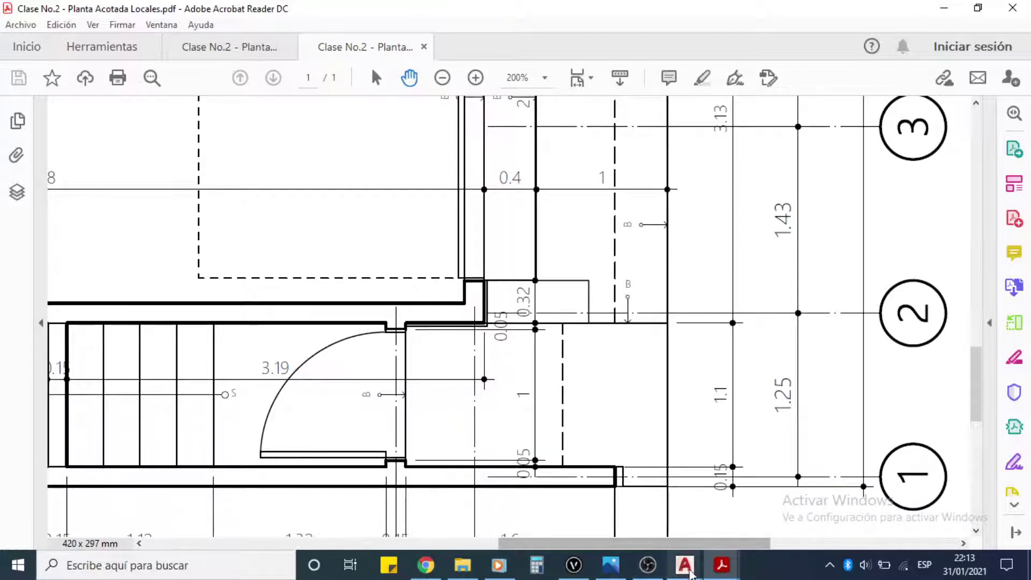
Step: Back in AutoCAD's Machote drawing, draw a vertical line across the vestibule door opening between the outer corners of its two jambs
left_click(691, 572)
left_click(524, 500)
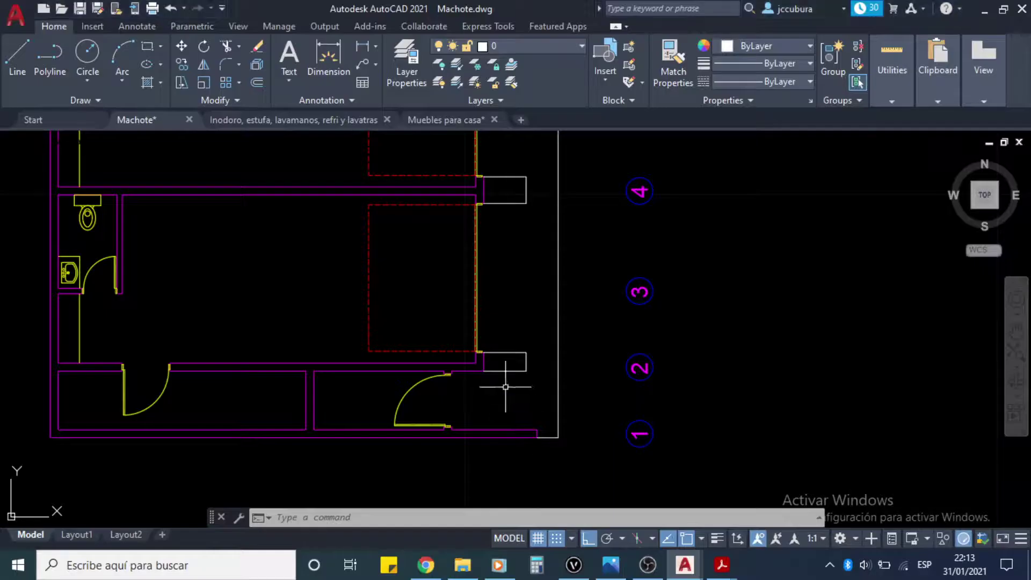
scroll(464, 397, "up", 4)
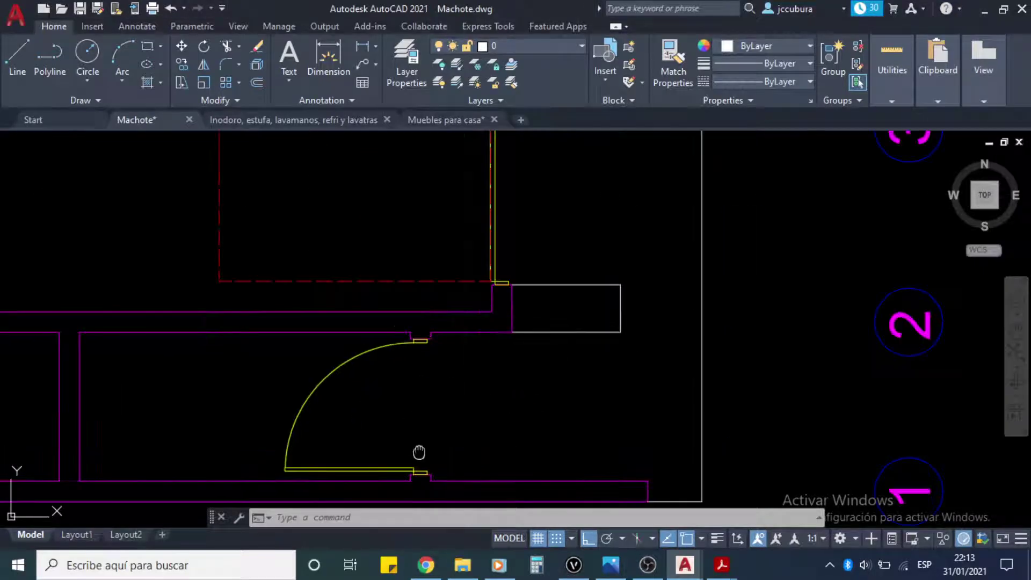
scroll(419, 453, "up", 2)
middle_click_drag(428, 438, 435, 361)
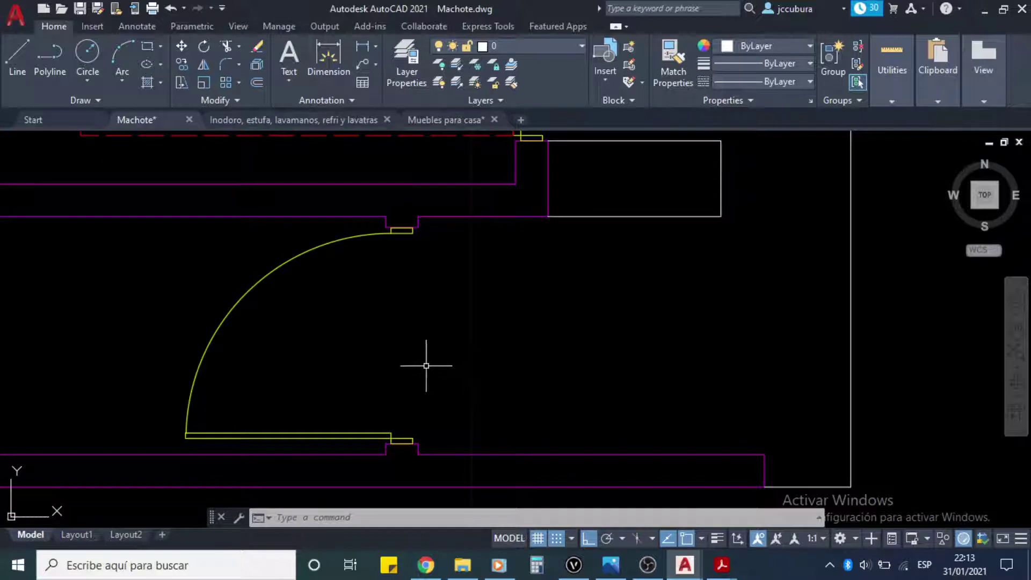
type("l")
key("Return")
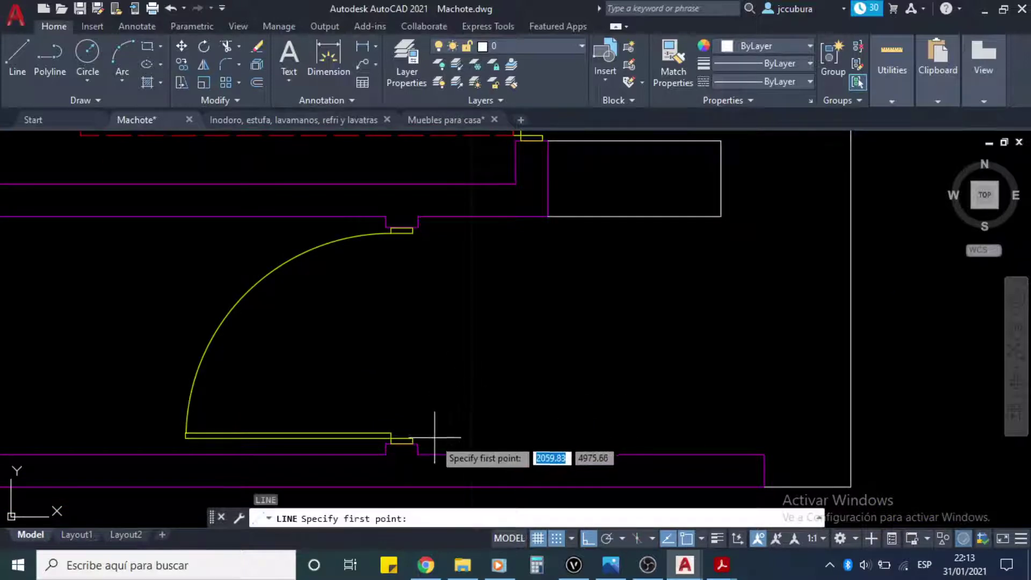
left_click(418, 443)
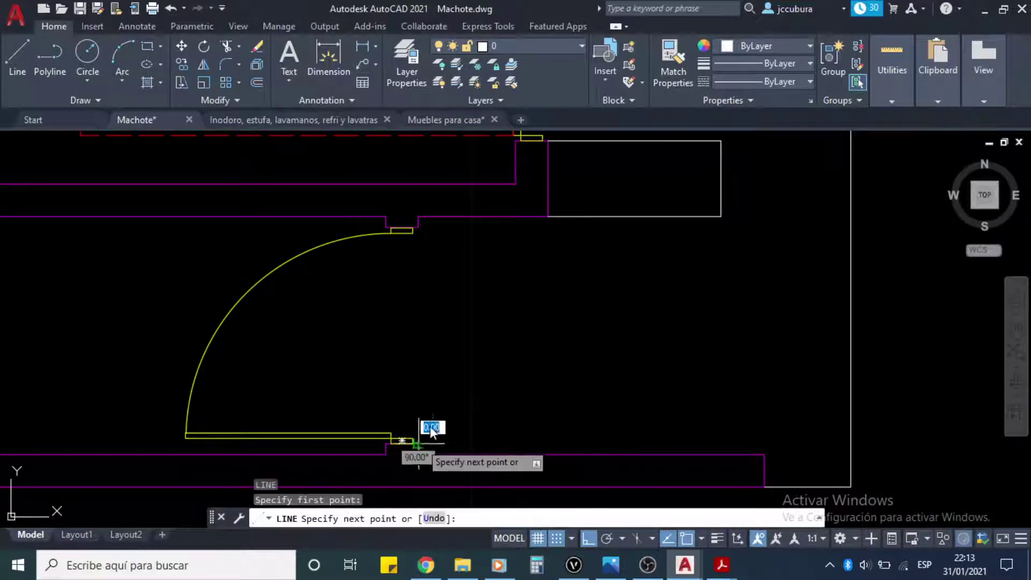
left_click(418, 228)
key("Return")
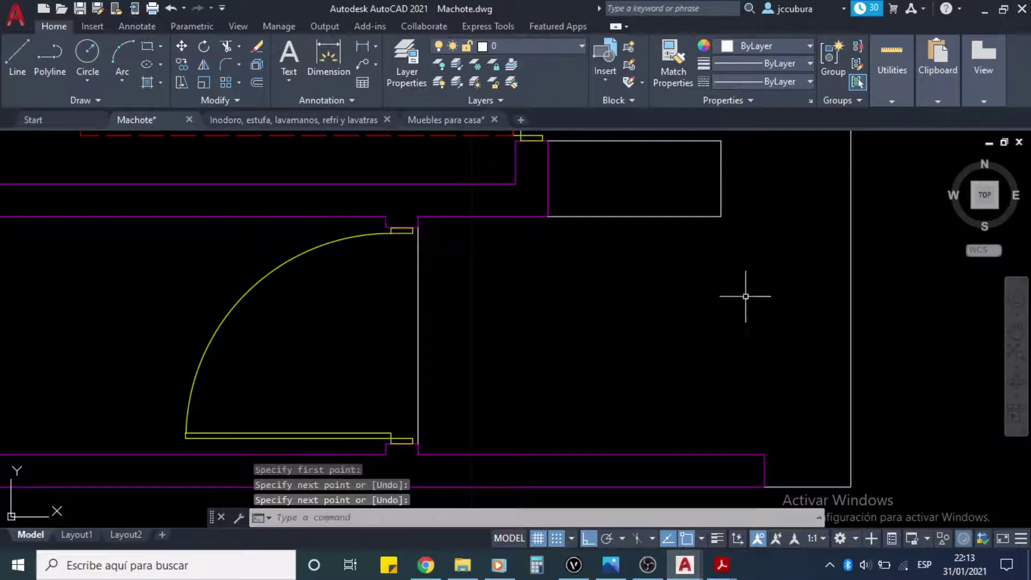
mouse_move(741, 292)
middle_mouse_down()
mouse_move(652, 320)
mouse_move(510, 330)
middle_mouse_up()
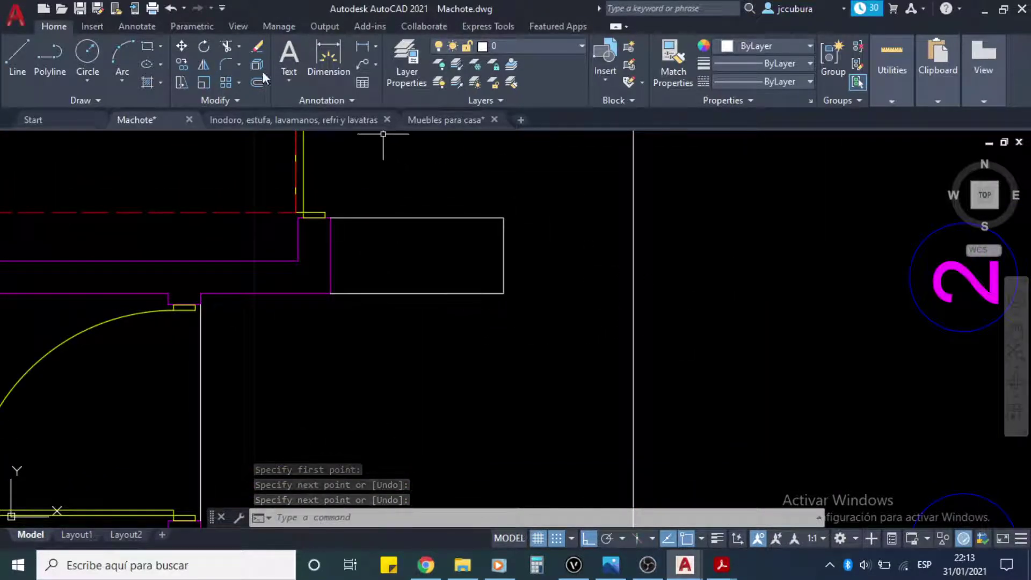
Step: Extend the lower edge line of the planter at axis 2 to the sidewalk's outer edge
left_click(239, 47)
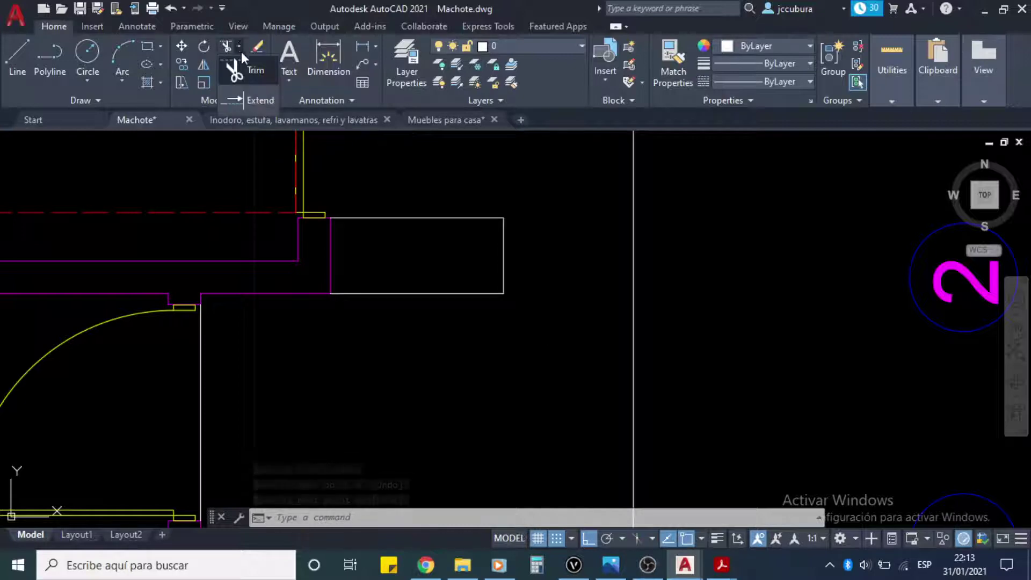
left_click(259, 100)
left_click(480, 292)
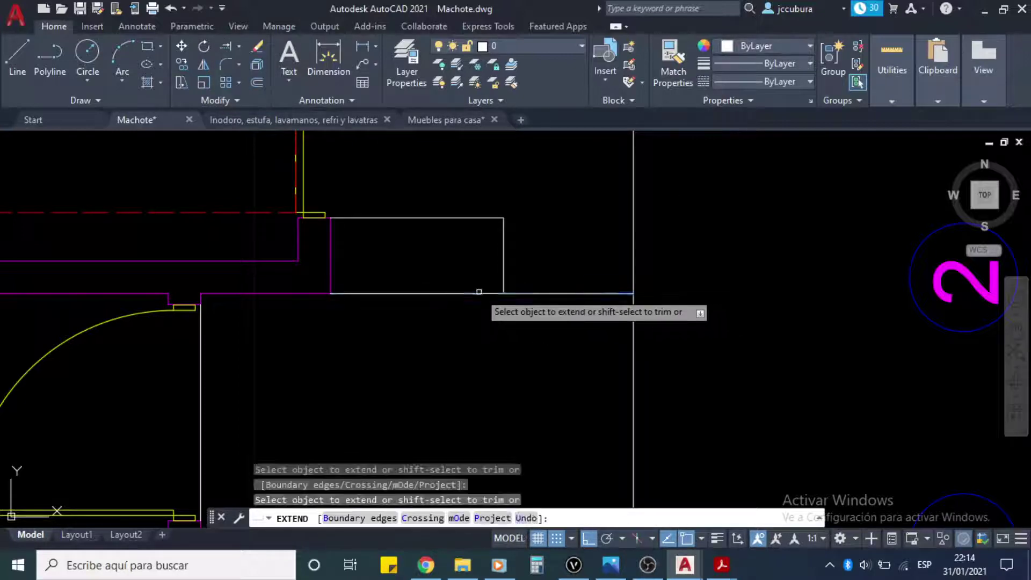
middle_click_drag(675, 191, 696, 333)
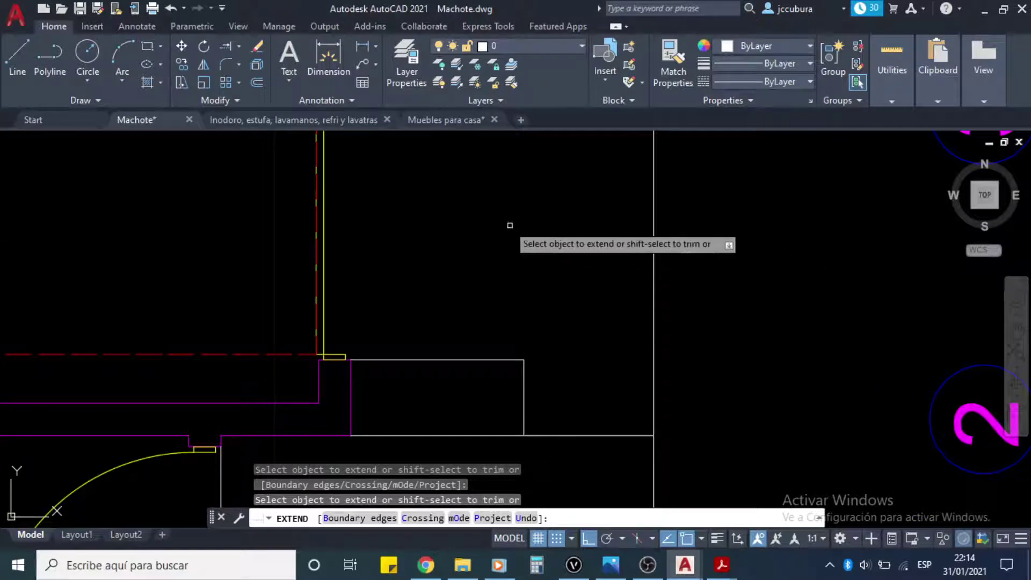
middle_click_drag(478, 207, 553, 258)
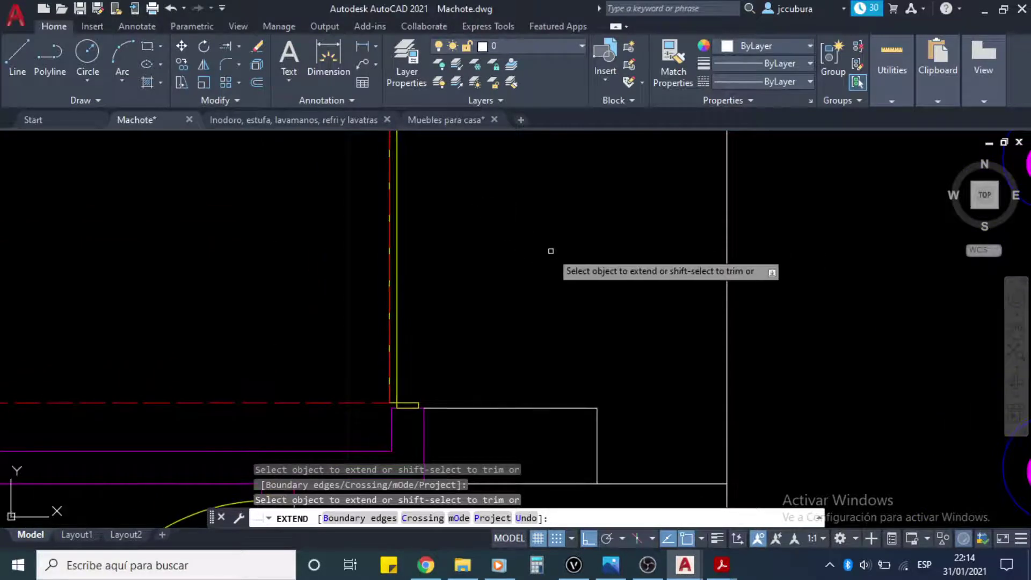
left_click(548, 251)
key("Escape")
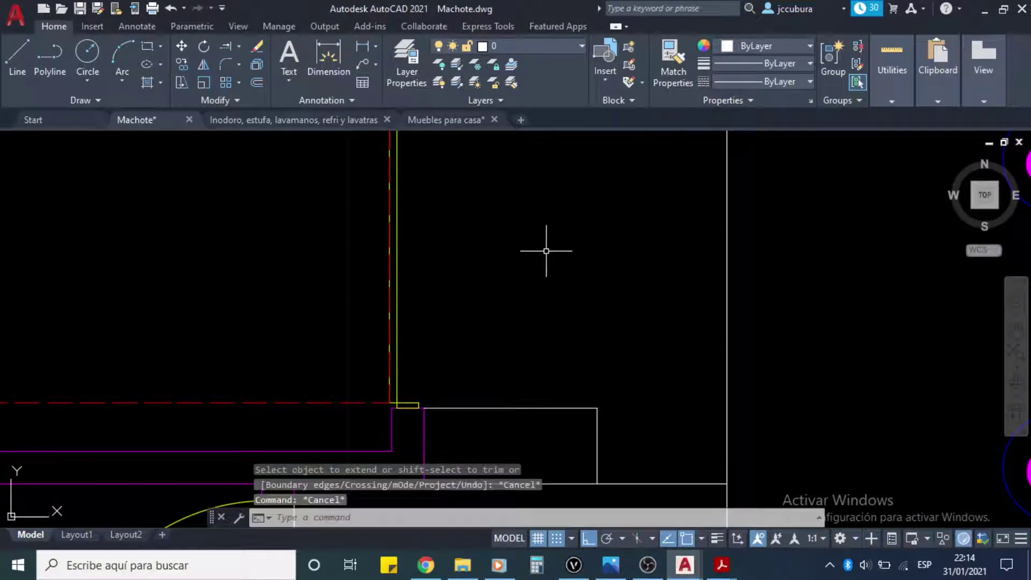
Step: Draw a vertical line across Local No. 2's front opening, joining the inner corners of the planters at axes 2 and 4
type("l")
key("Return")
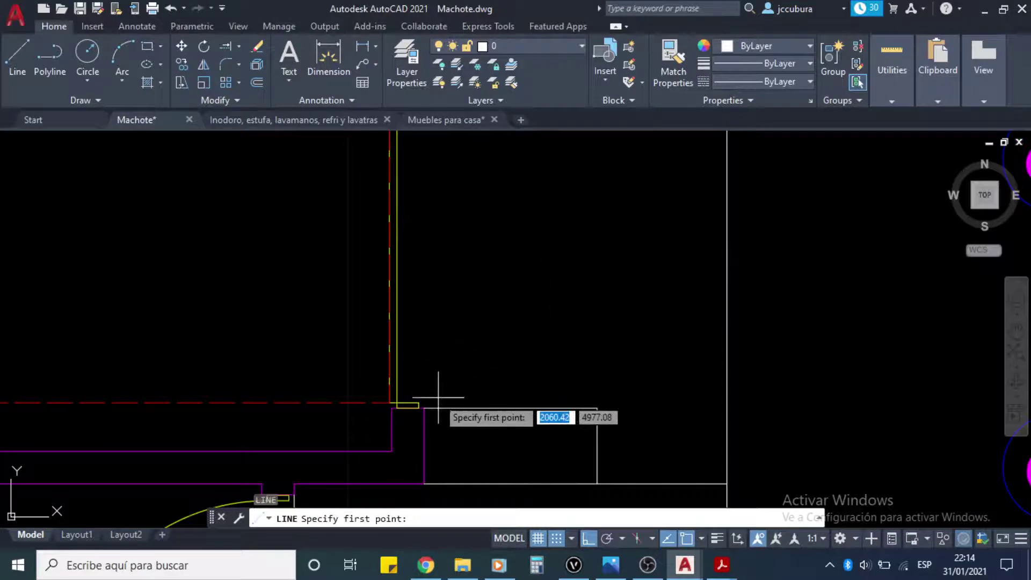
left_click(425, 407)
mouse_move(472, 341)
middle_mouse_down()
mouse_move(470, 387)
mouse_move(486, 237)
mouse_move(499, 253)
middle_mouse_up()
middle_click_drag(498, 136, 498, 254)
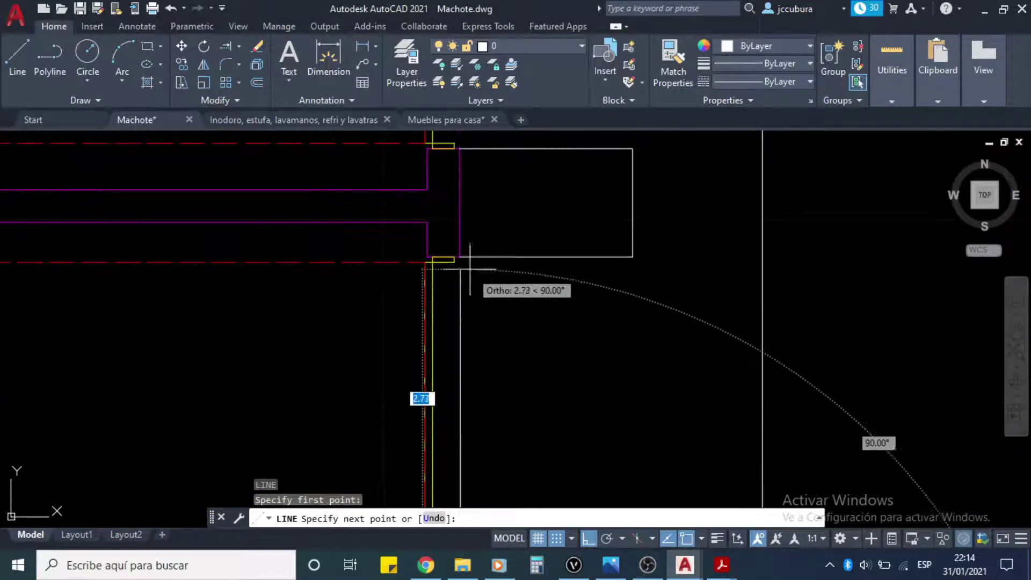
left_click(458, 259)
key("Return")
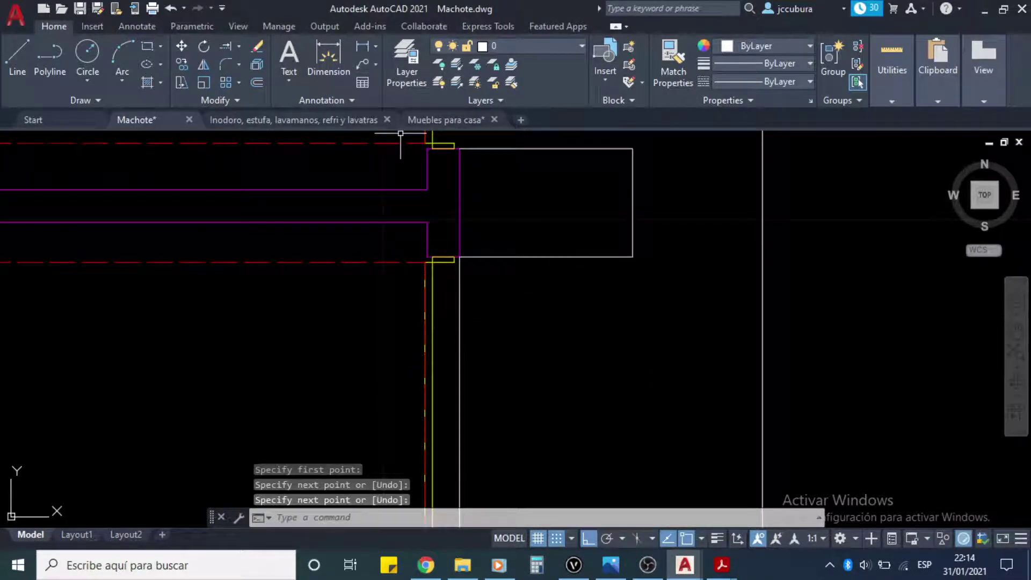
type("o")
key("Return")
left_click(571, 325)
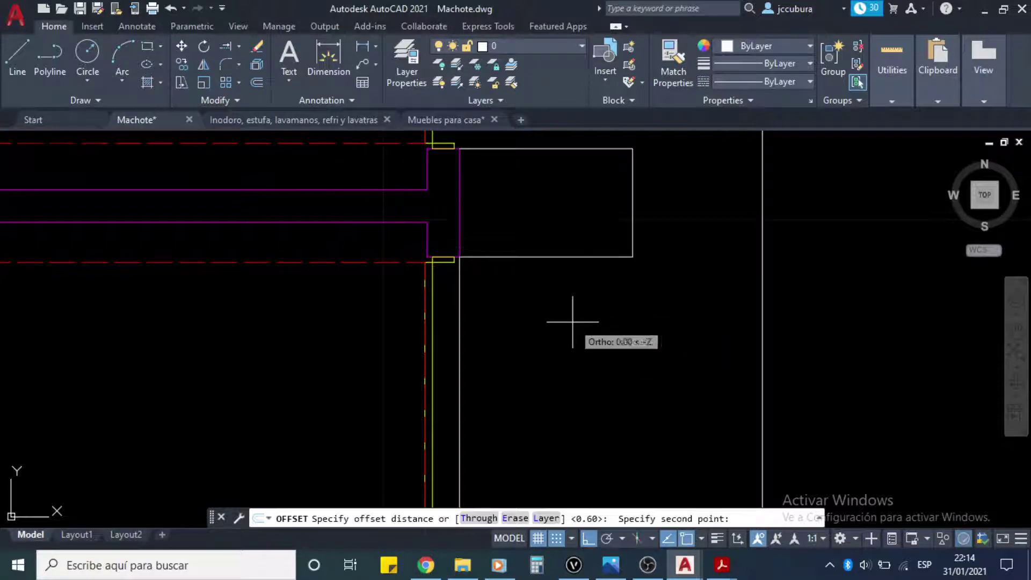
left_click(615, 364)
left_click(460, 334)
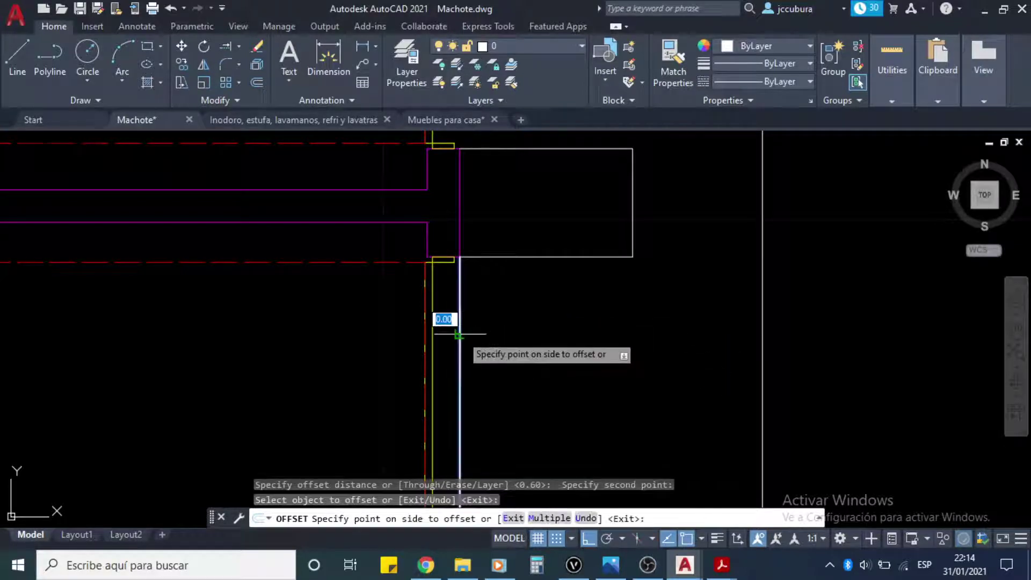
key("Escape")
key("Escape")
key("Escape")
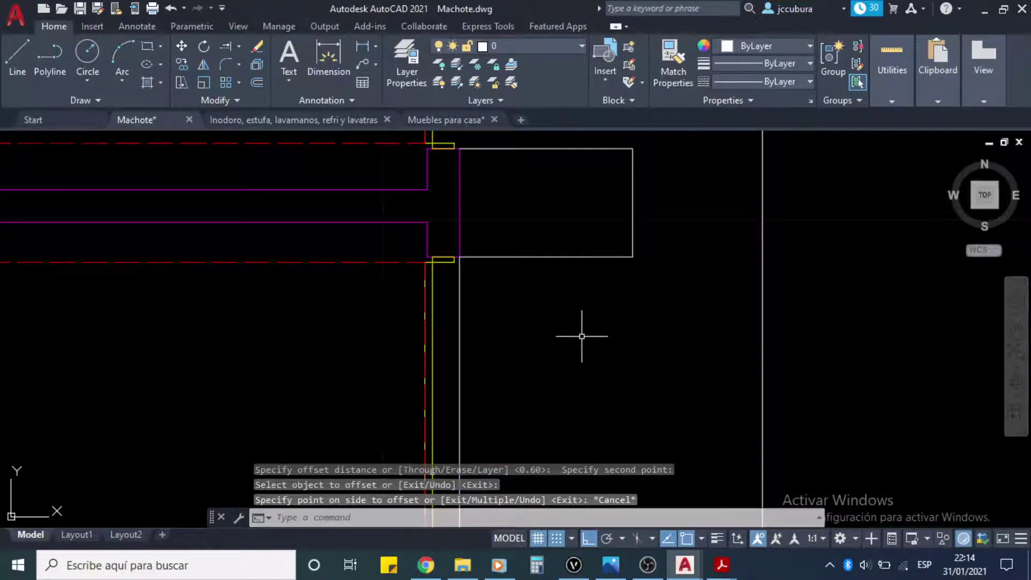
middle_click_drag(573, 329, 576, 316)
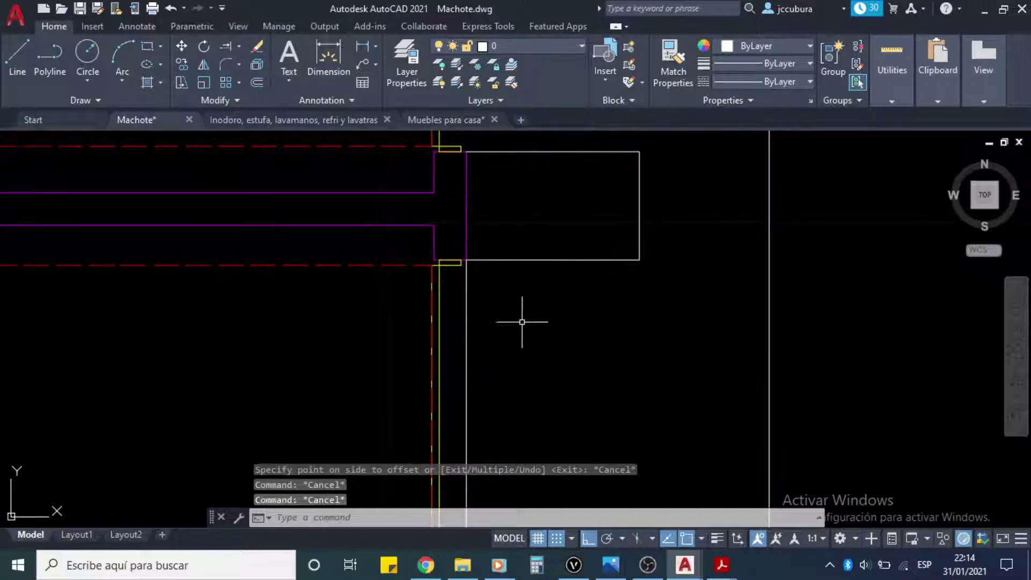
left_click(466, 320)
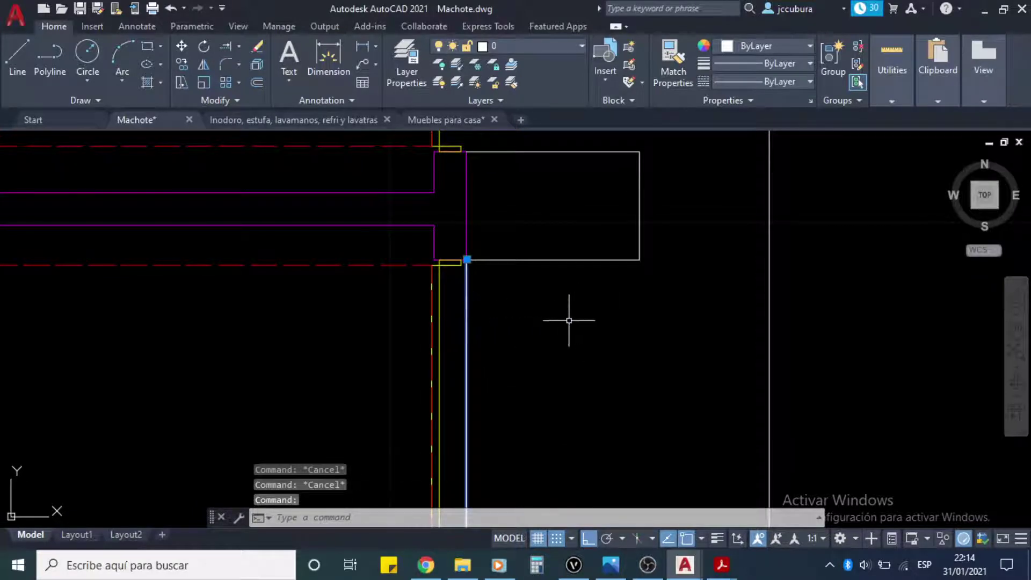
key("Escape")
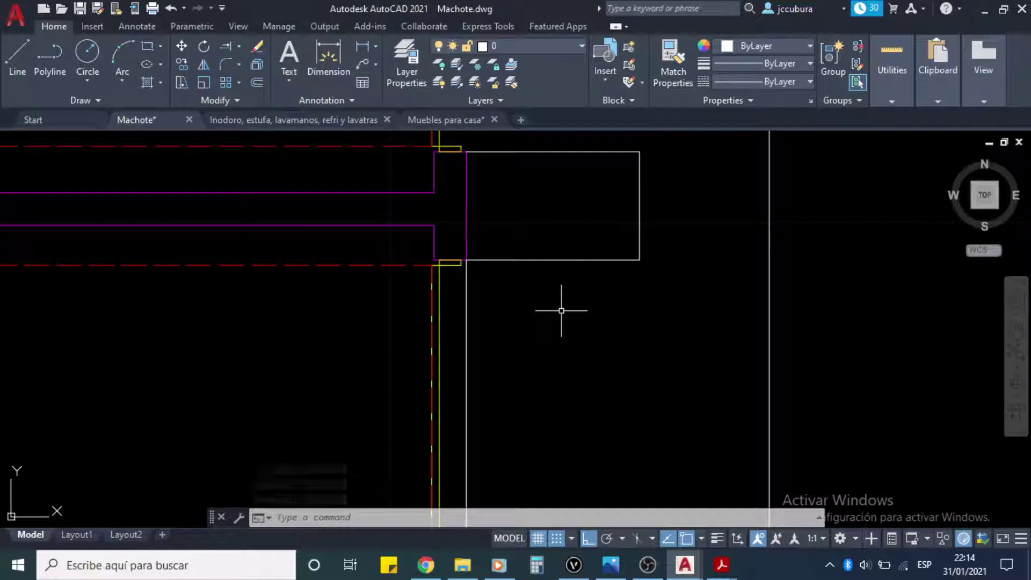
Step: Offset Local No. 2's front opening line 0.4 toward the sidewalk with the Through option to form the entrance step
type("o")
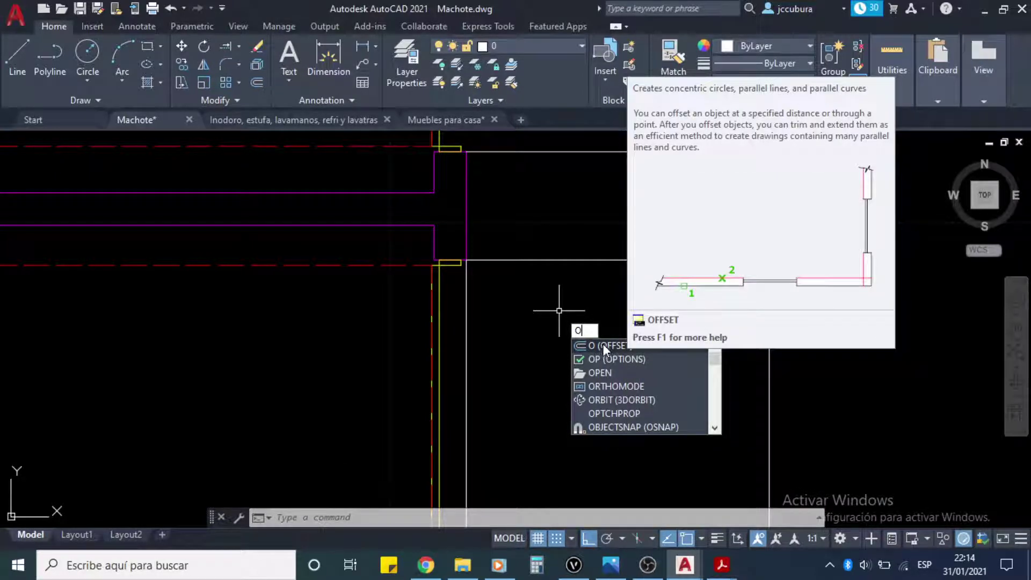
left_click(604, 346)
middle_click_drag(586, 331, 548, 269)
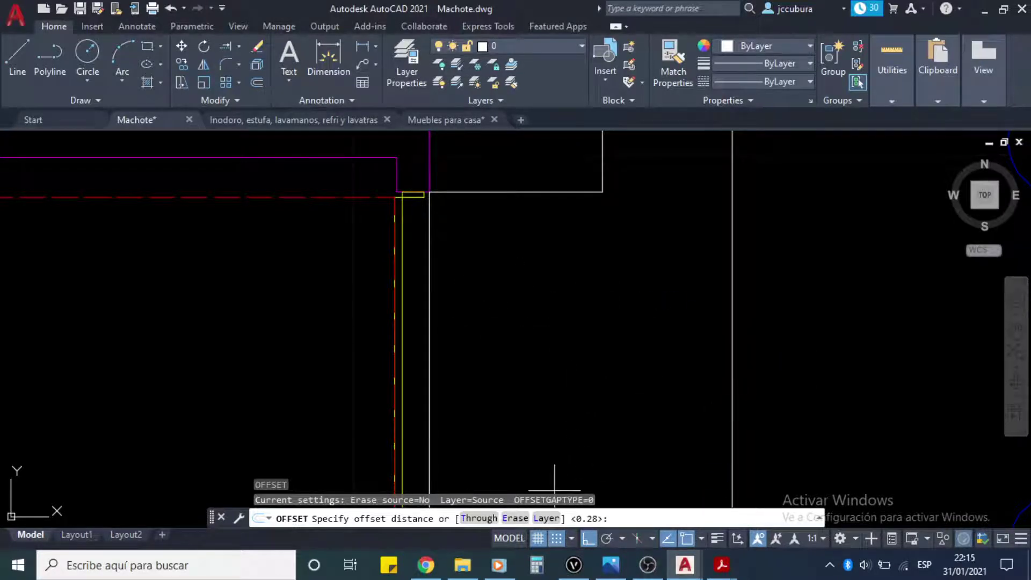
left_click(470, 519)
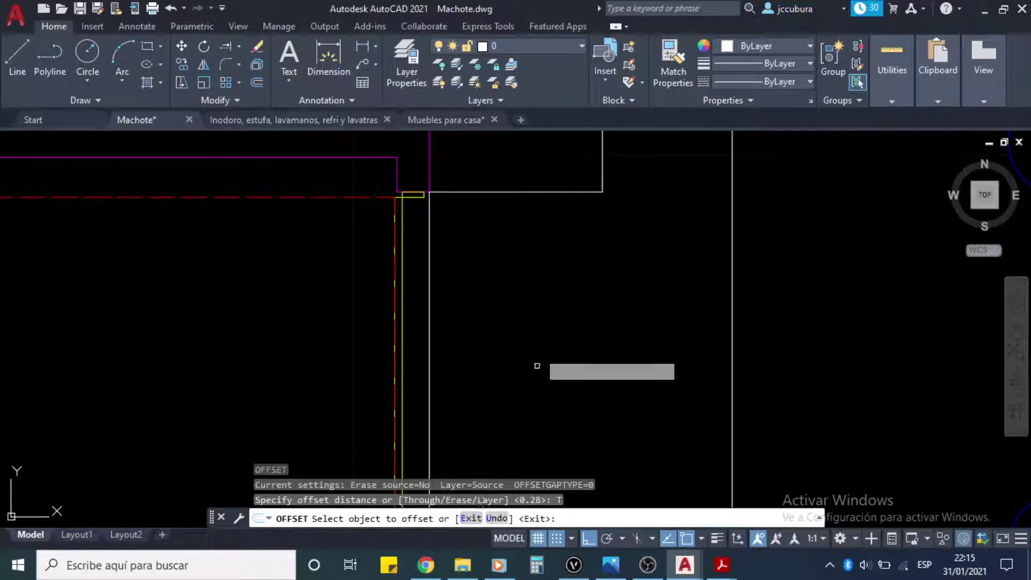
left_click(431, 294)
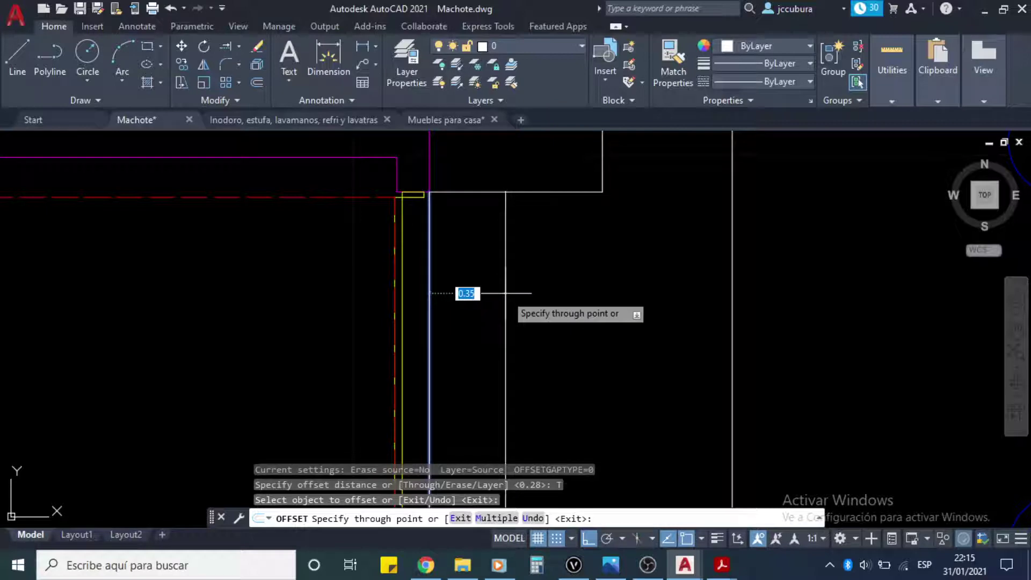
type(".4")
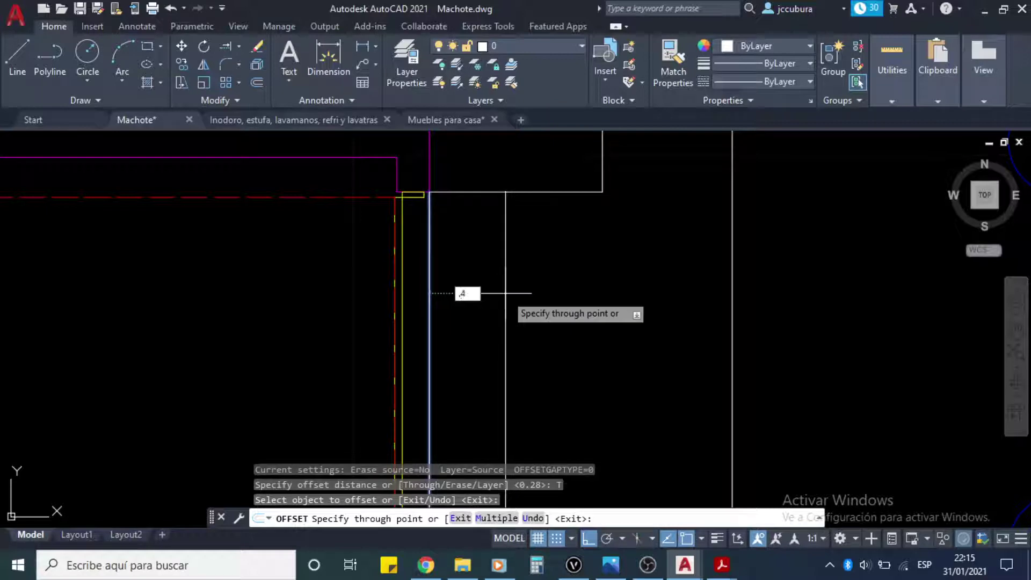
key("Return")
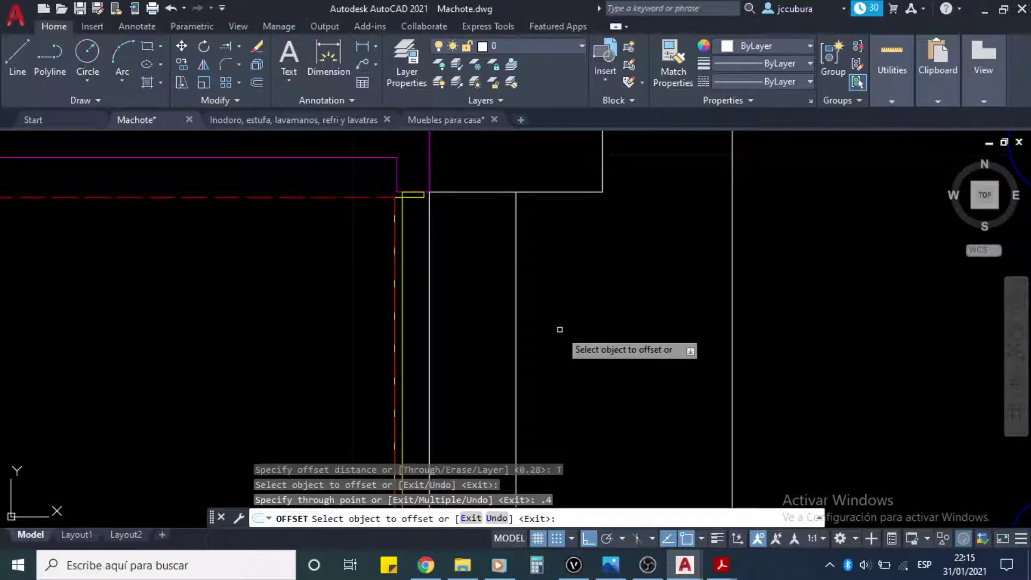
key("Escape")
Step: Examine the facade level-change lines and step dimensions from axis 1 up to axis 5 in the Planta Acotada PDF
scroll(555, 318, "down", 3)
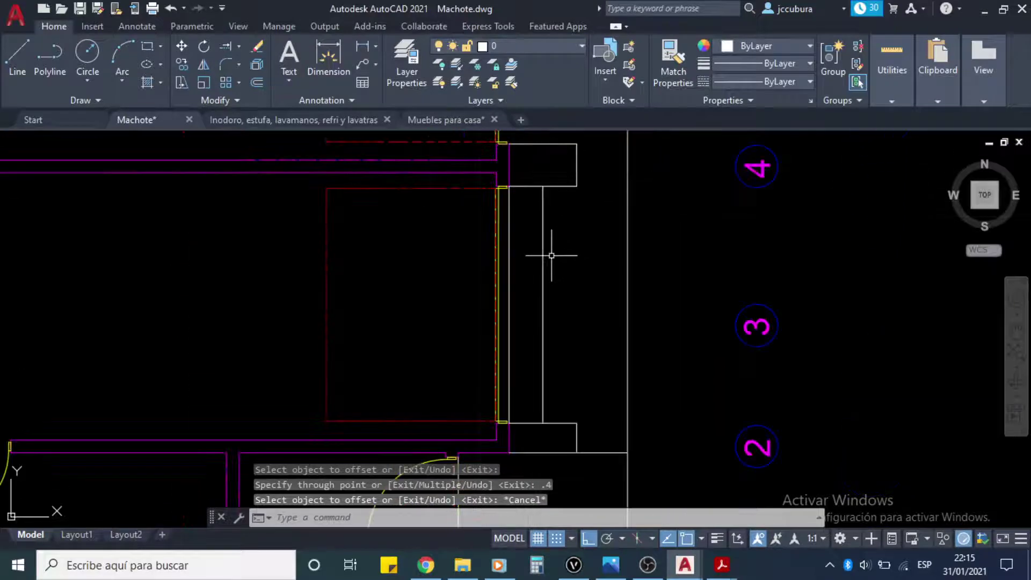
scroll(552, 256, "down", 2)
middle_click_drag(554, 325, 562, 275)
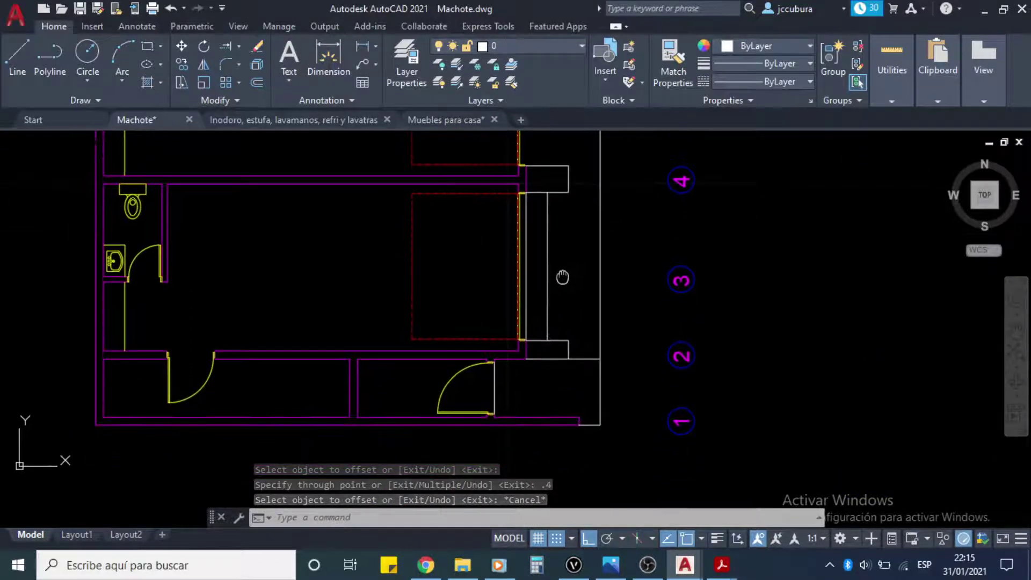
mouse_move(721, 568)
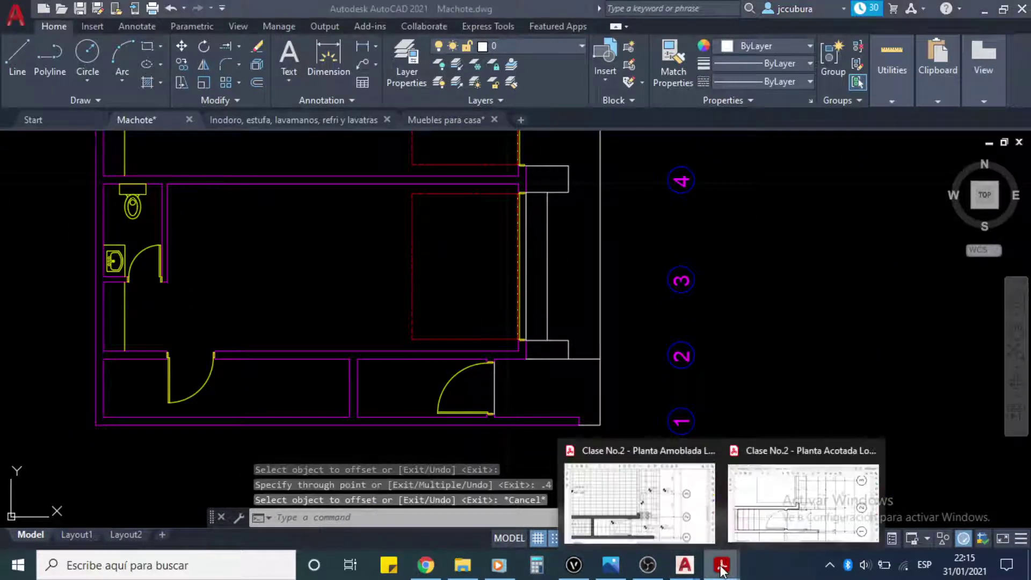
left_click(679, 532)
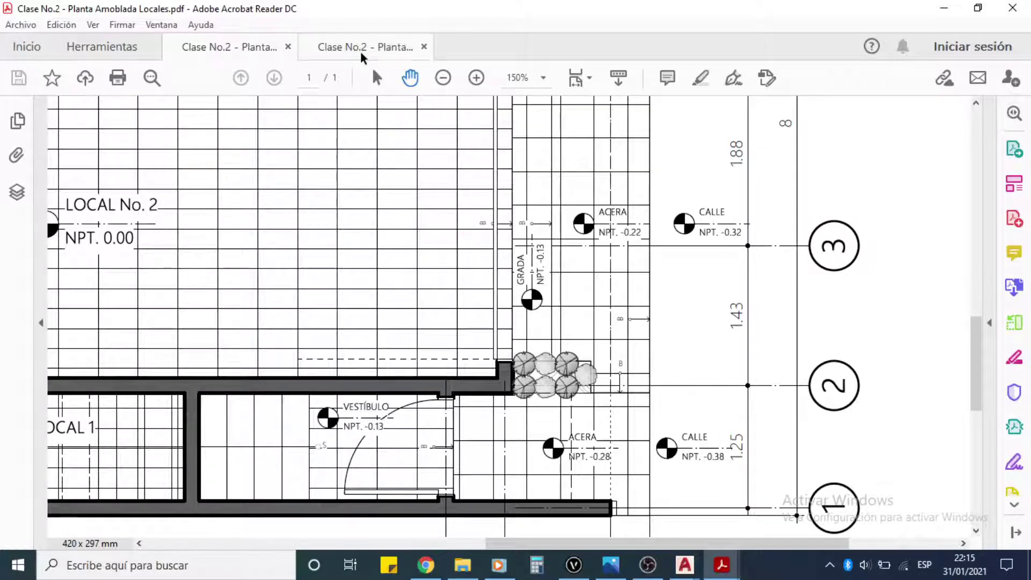
left_click(344, 48)
left_click_drag(675, 400, 680, 371)
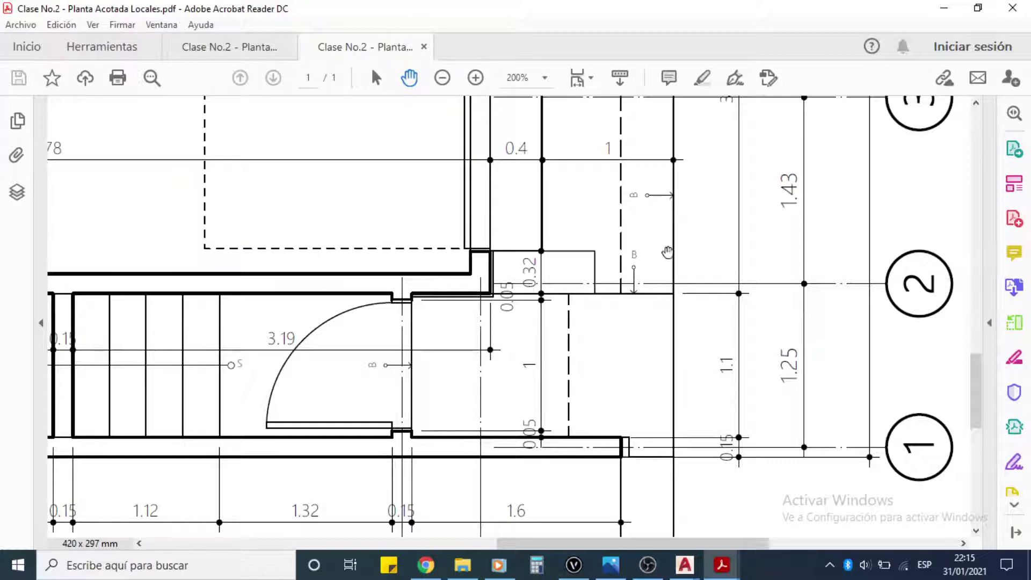
left_click_drag(618, 197, 630, 366)
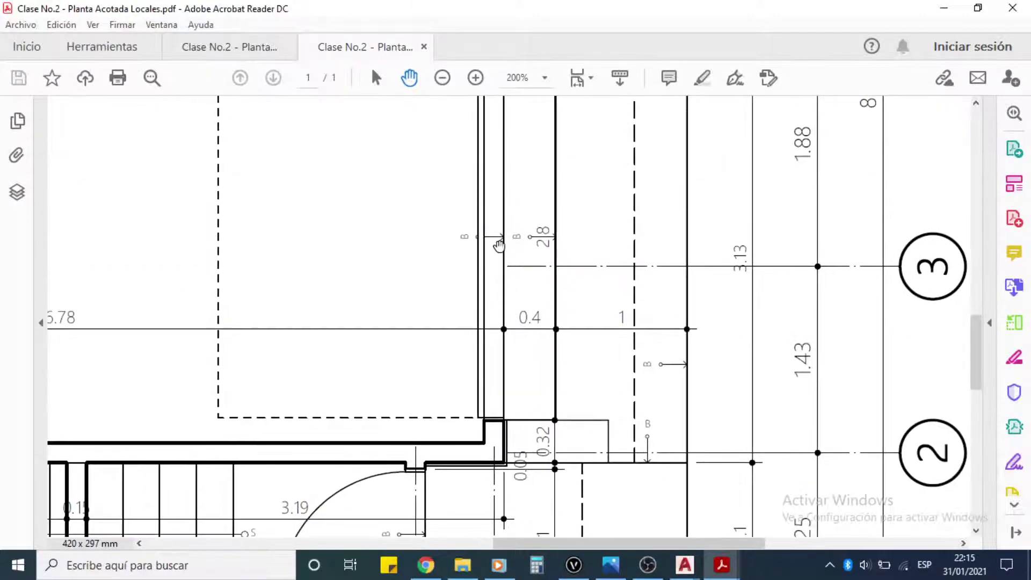
scroll(612, 228, "up", 5)
left_click_drag(612, 227, 623, 389)
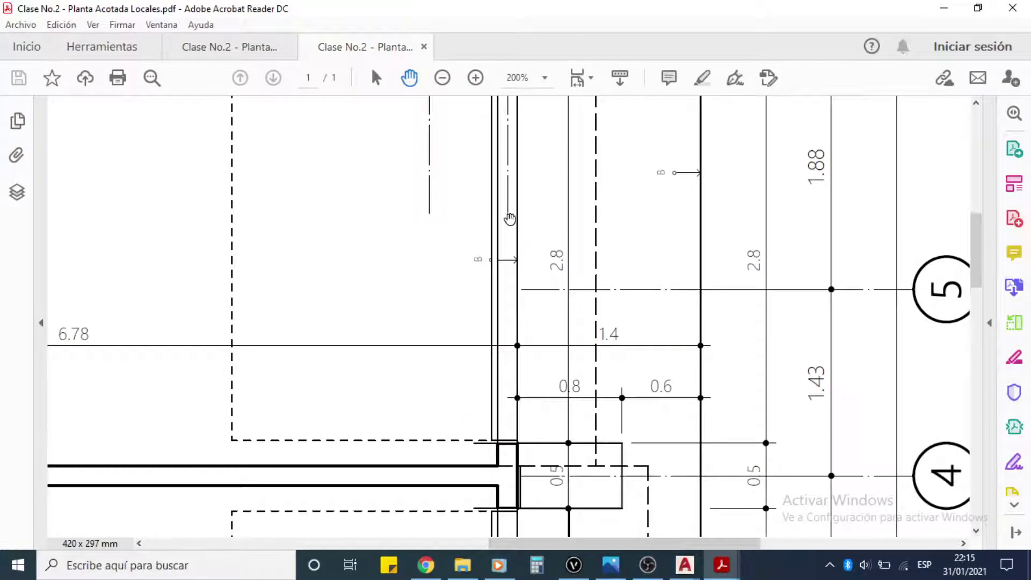
Step: Compare the floor level of Local No. 1 with its sidewalk level in the Planta Amoblada PDF
left_click(221, 51)
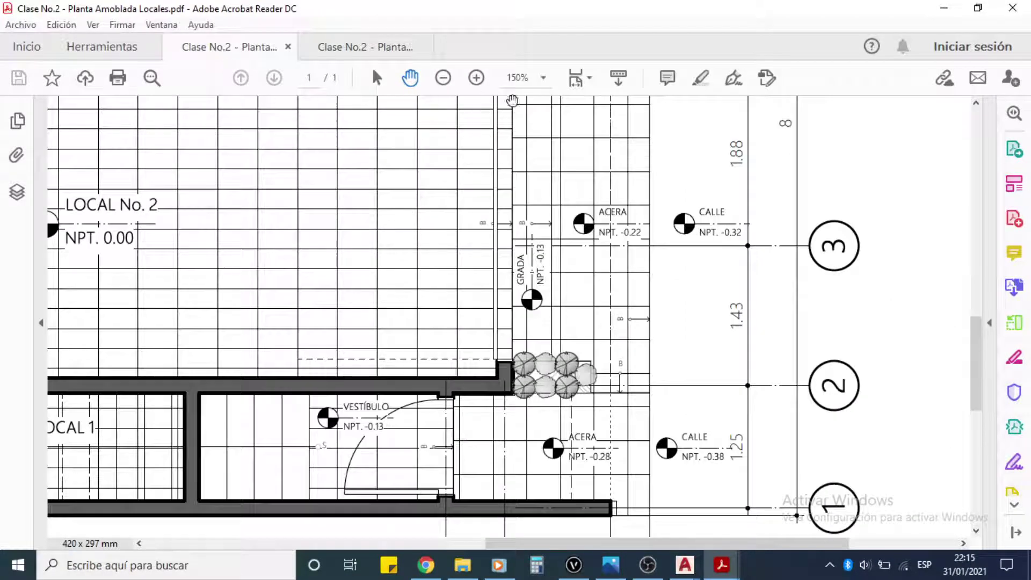
left_click_drag(571, 182, 514, 351)
scroll(589, 232, "up", 5)
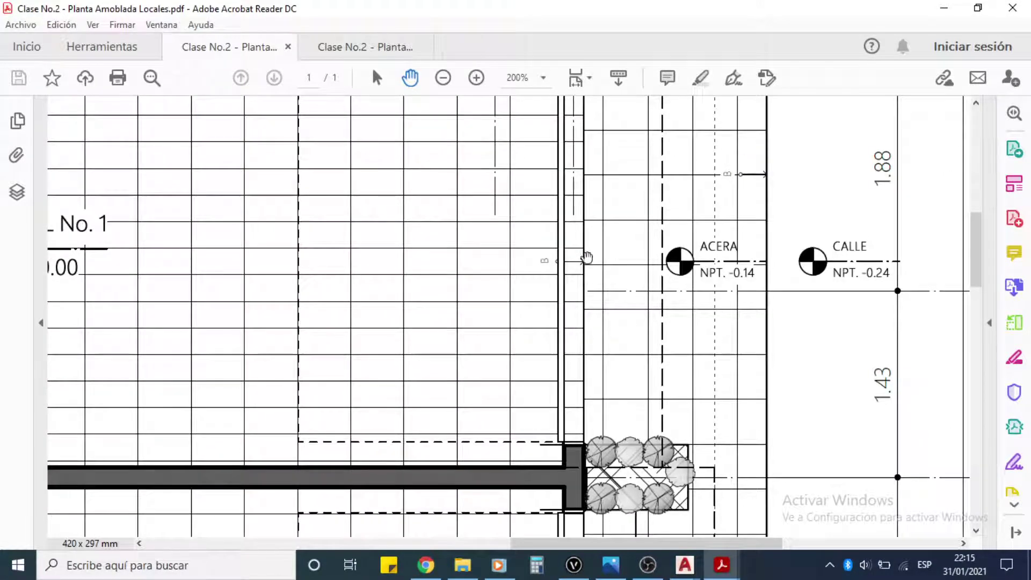
Step: Back in the Machote drawing, draw a vertical line across Local No. 1's front opening, joining the inner corners of the planters at axes 4 and 6
mouse_move(685, 573)
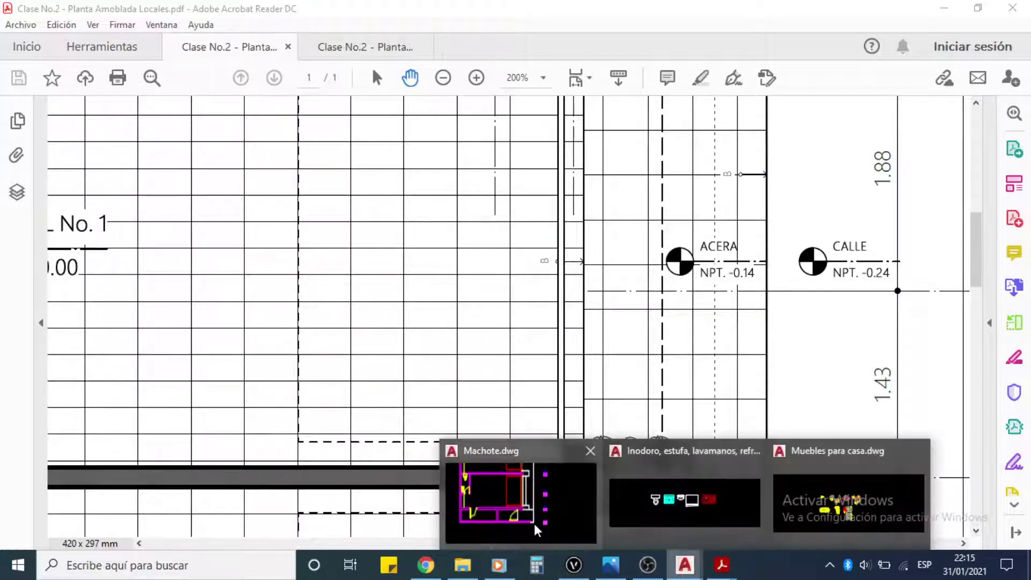
left_click(537, 529)
middle_click_drag(553, 246, 532, 301)
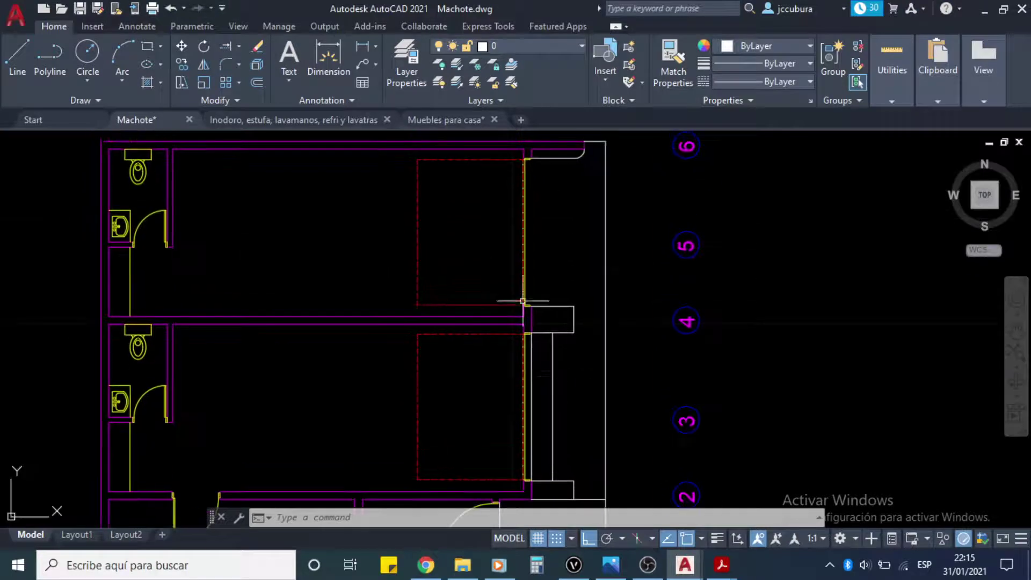
scroll(539, 312, "up", 4)
scroll(539, 311, "up", 2)
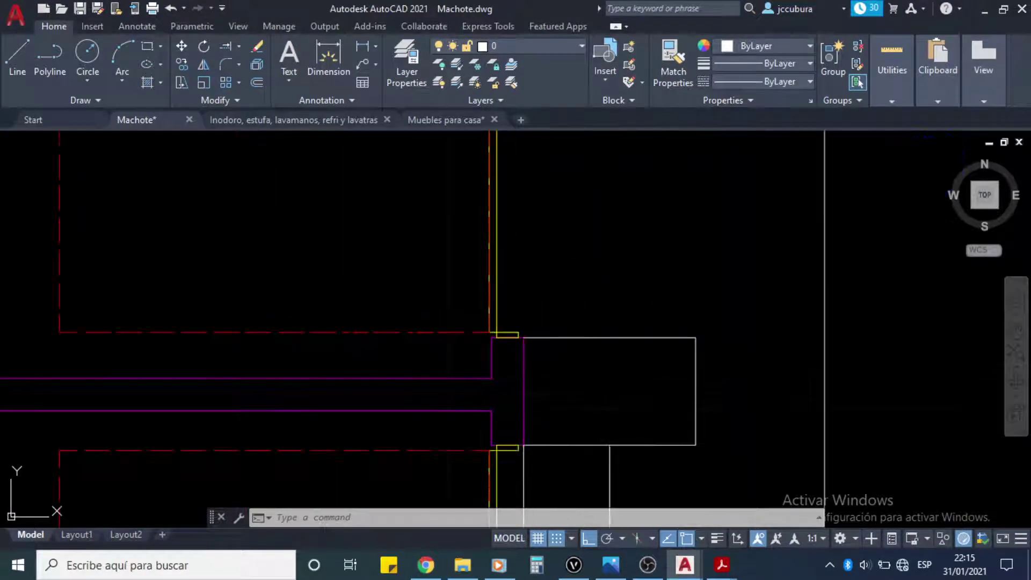
type("L")
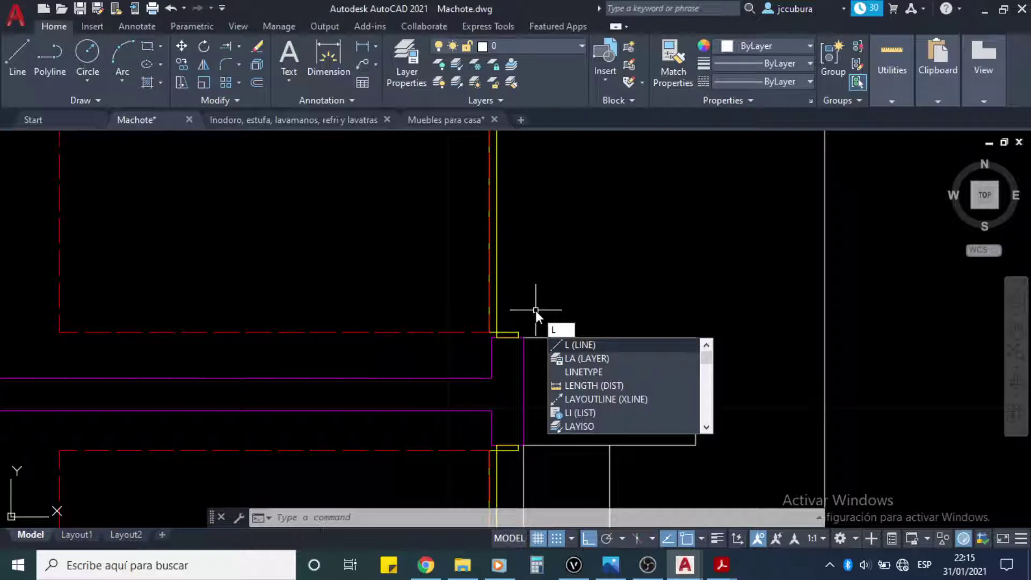
key("Return")
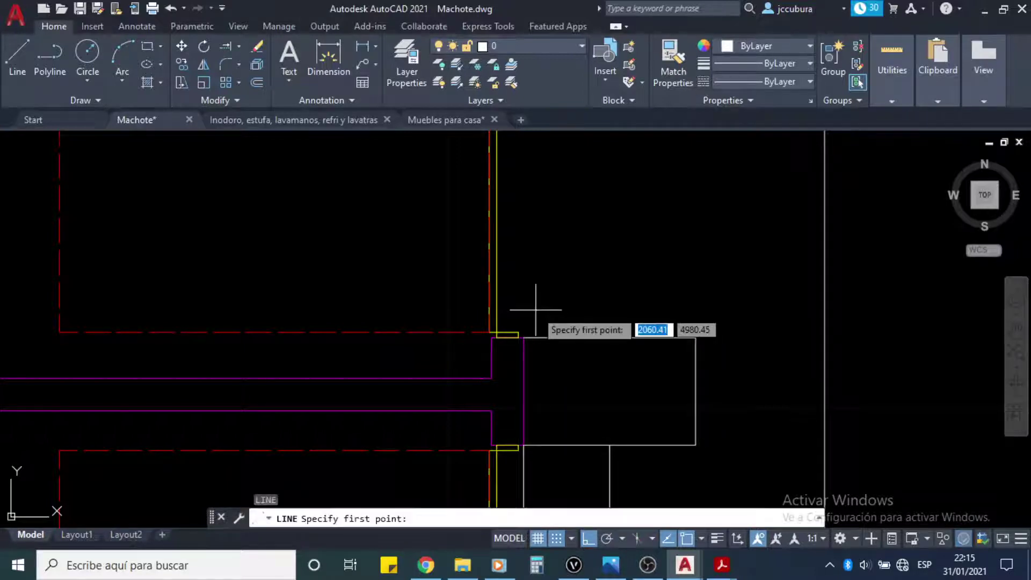
left_click(523, 338)
middle_click_drag(537, 227, 537, 256)
scroll(590, 242, "up", 5)
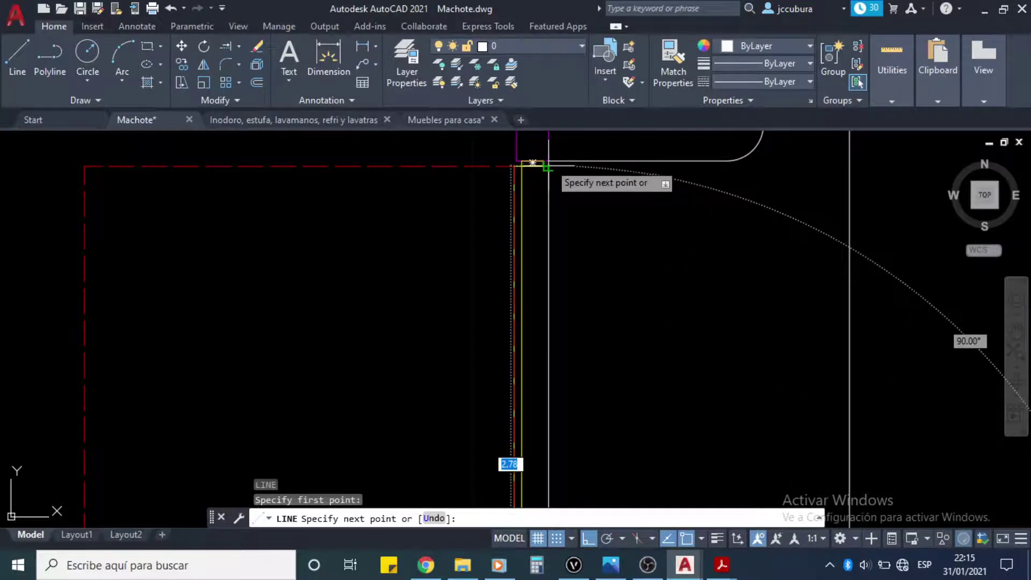
left_click(546, 162)
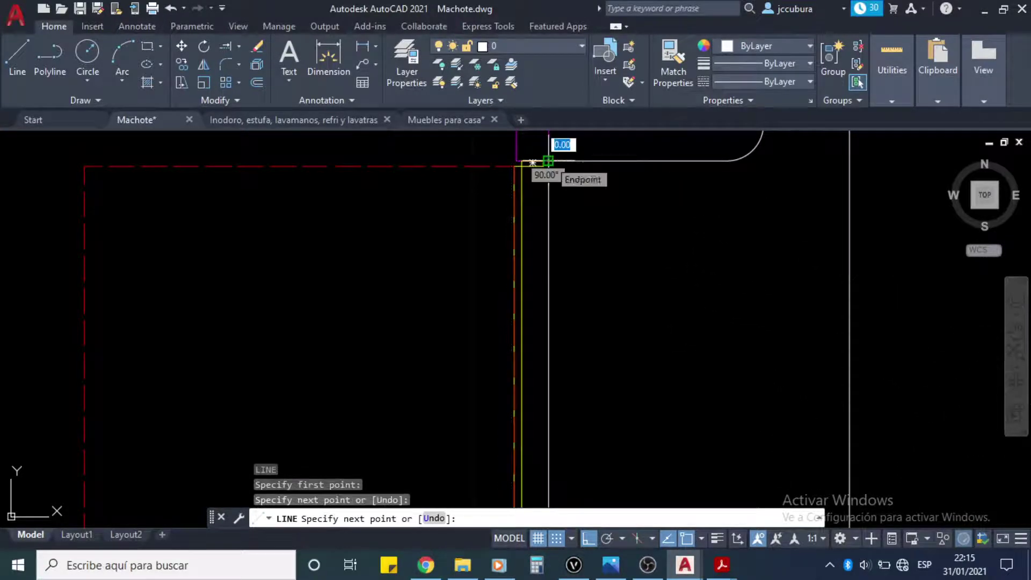
key("Return")
scroll(626, 304, "down", 4)
mouse_move(629, 304)
middle_mouse_down()
mouse_move(634, 257)
mouse_move(583, 300)
middle_mouse_up()
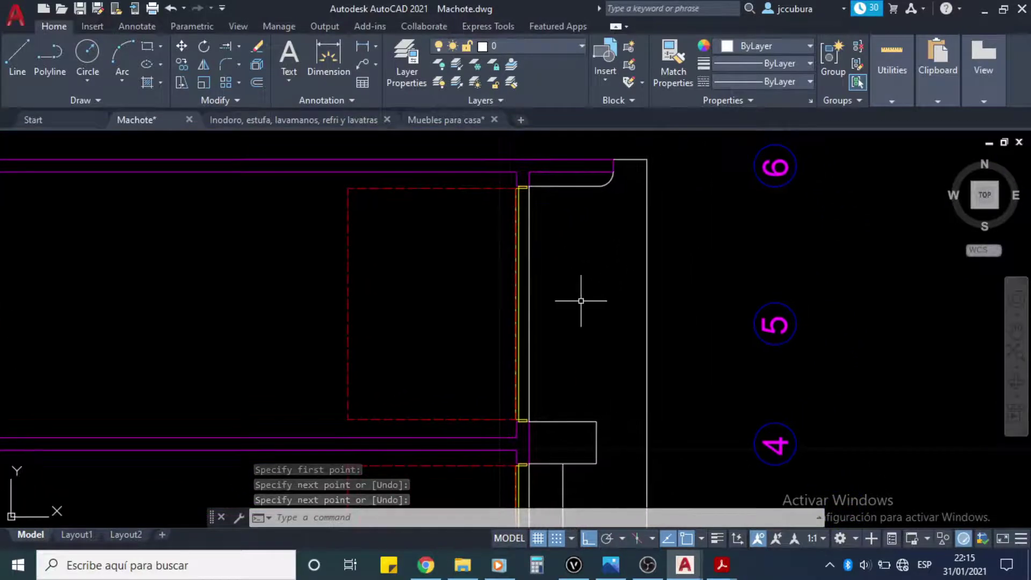
Step: Create a layer named "Gradas y niveles" and set its color to yellow
left_click(405, 65)
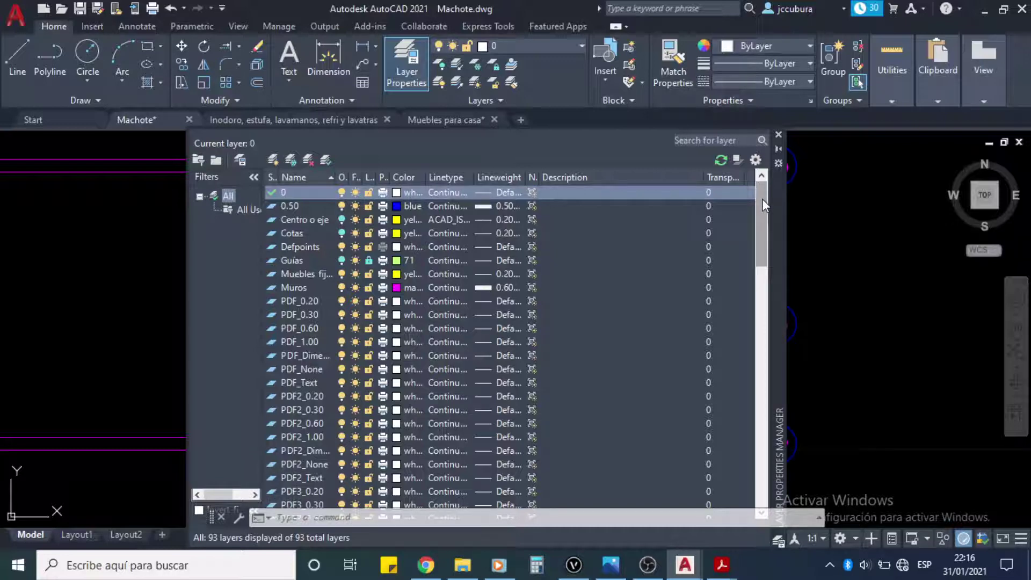
left_click(274, 157)
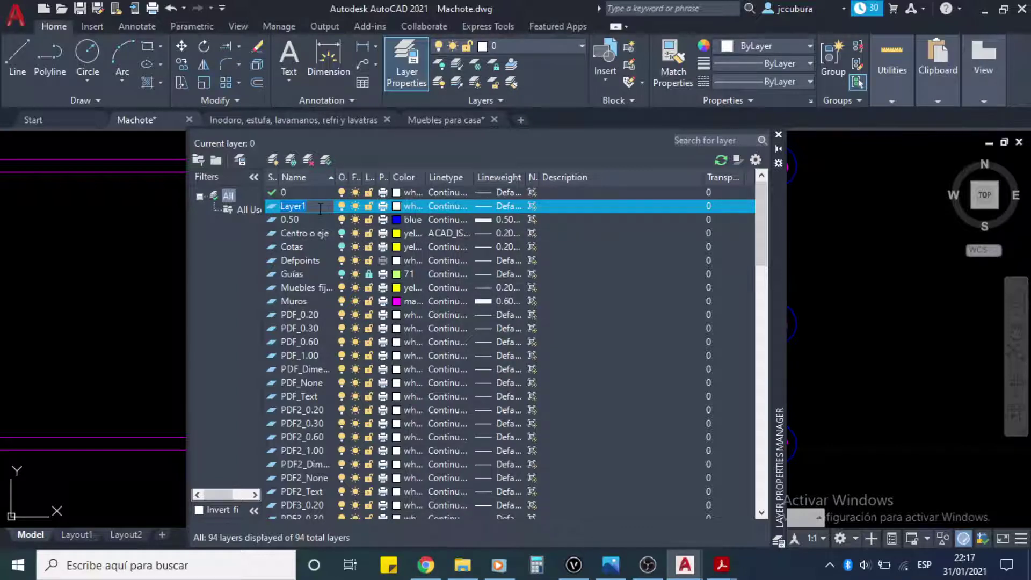
type("Gradas y nivele")
key("Return")
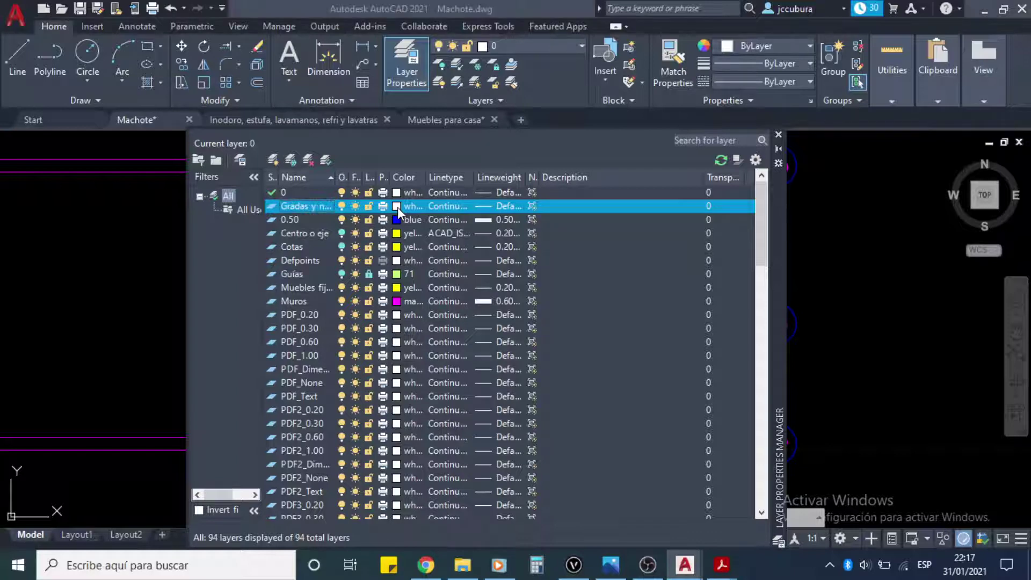
left_click(396, 206)
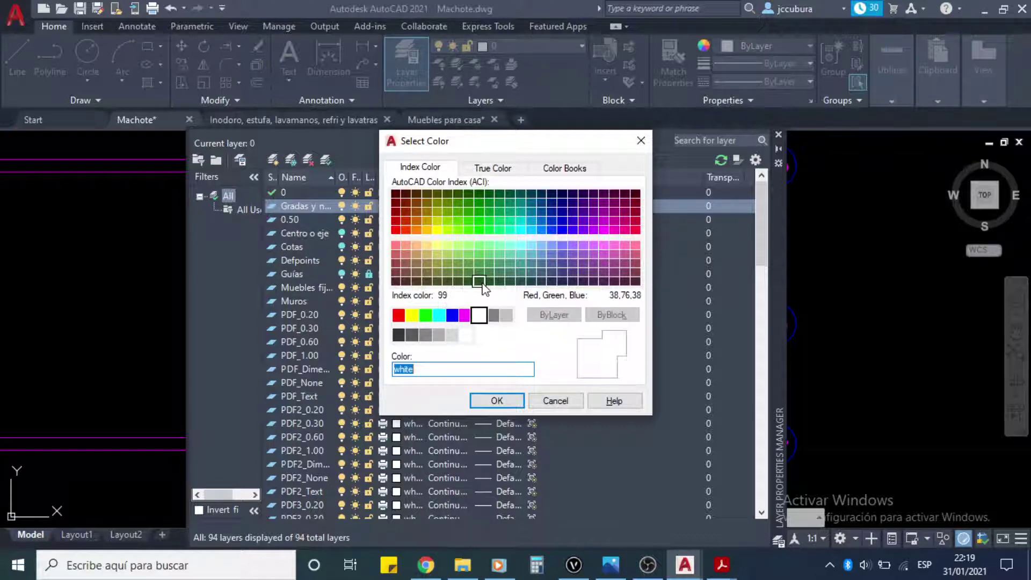
left_click(411, 316)
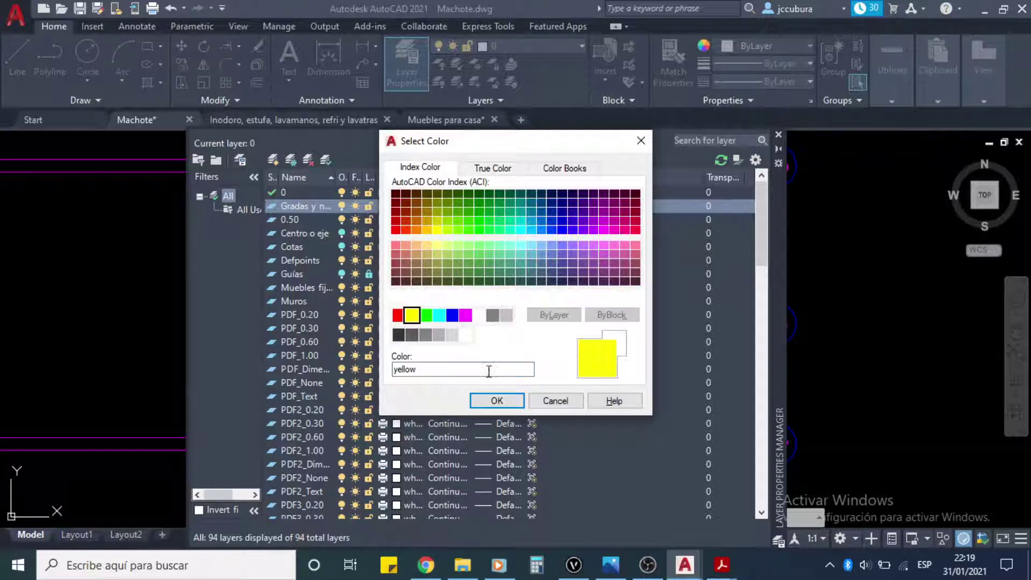
left_click(493, 400)
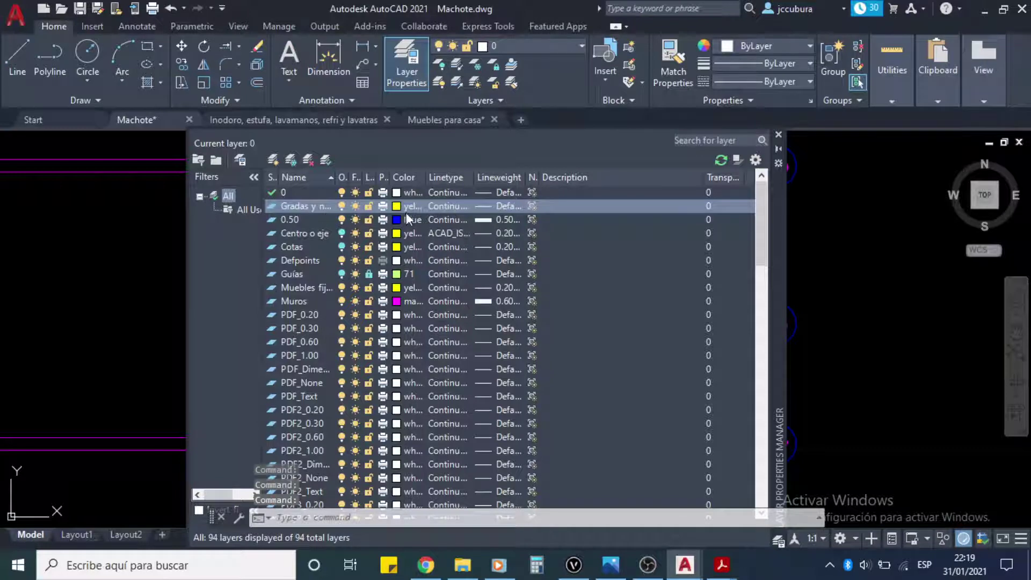
Step: Keep the Continuous linetype for the Gradas y niveles layer and set its lineweight to 0.20 mm
left_click(458, 205)
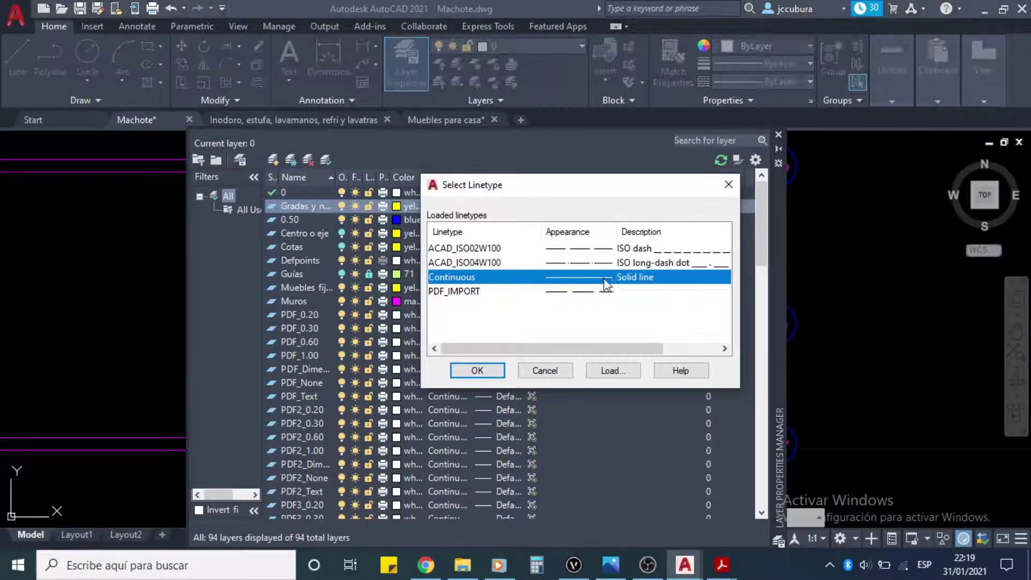
left_click(476, 370)
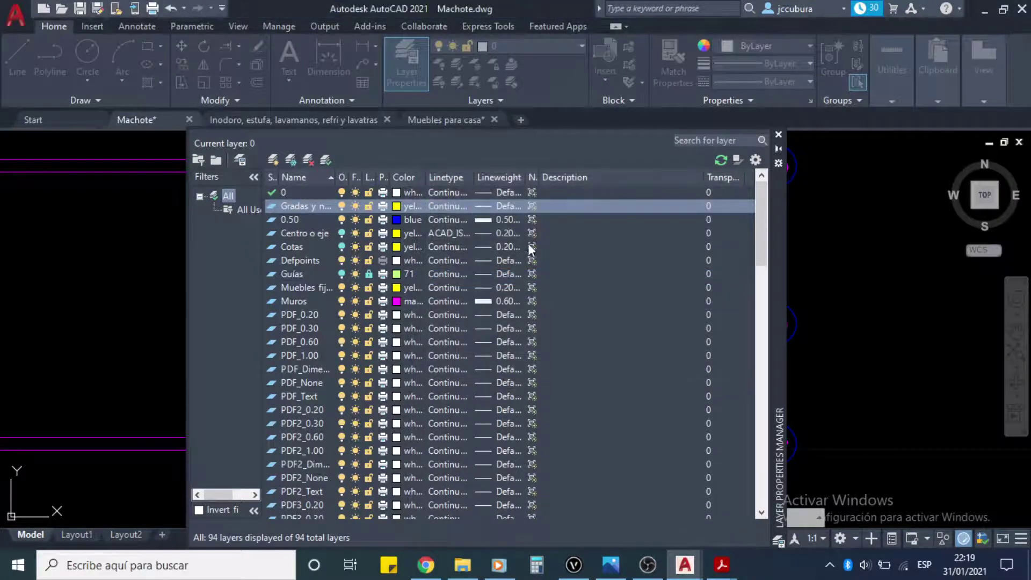
left_click(507, 207)
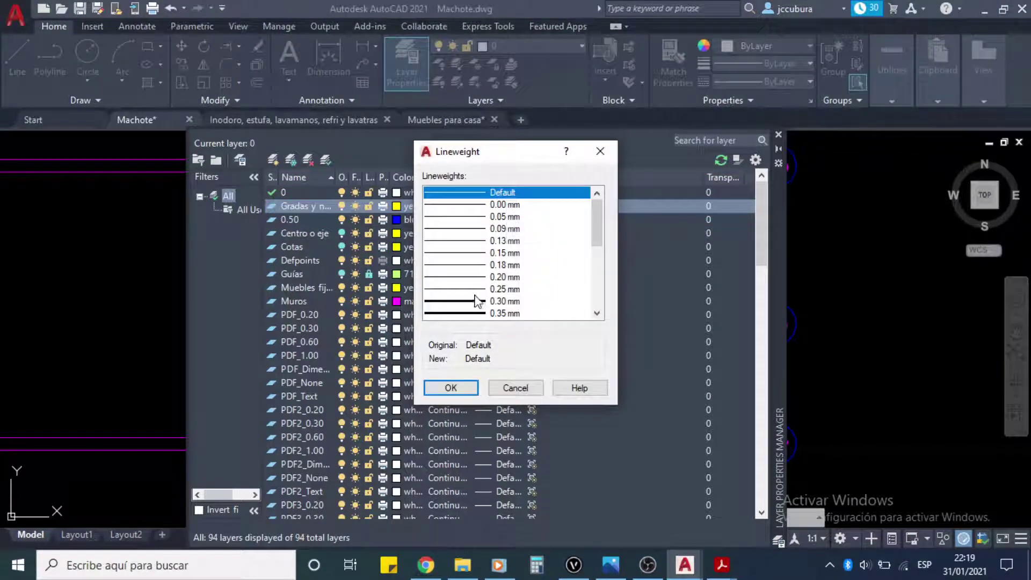
left_click(484, 280)
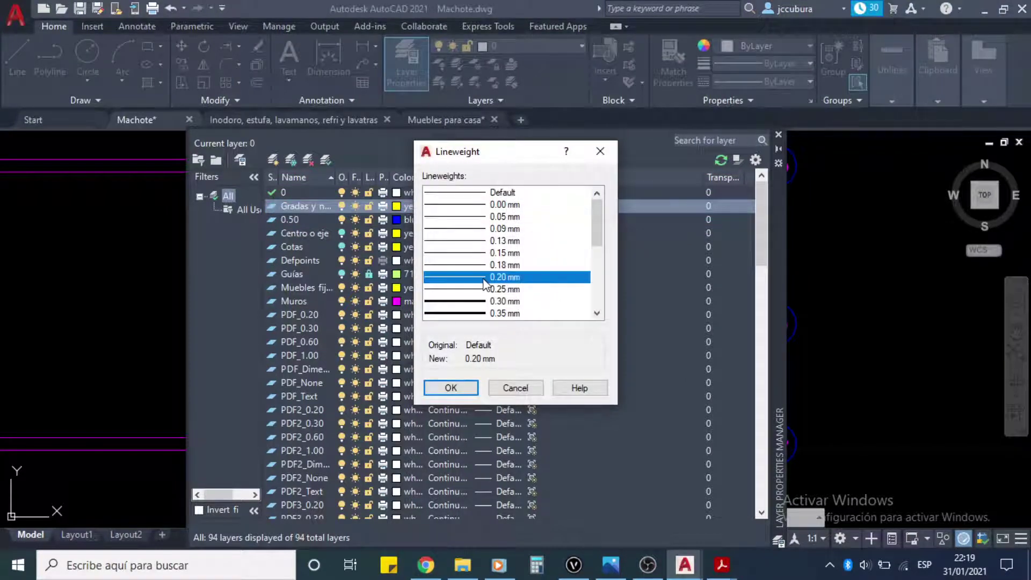
left_click(469, 389)
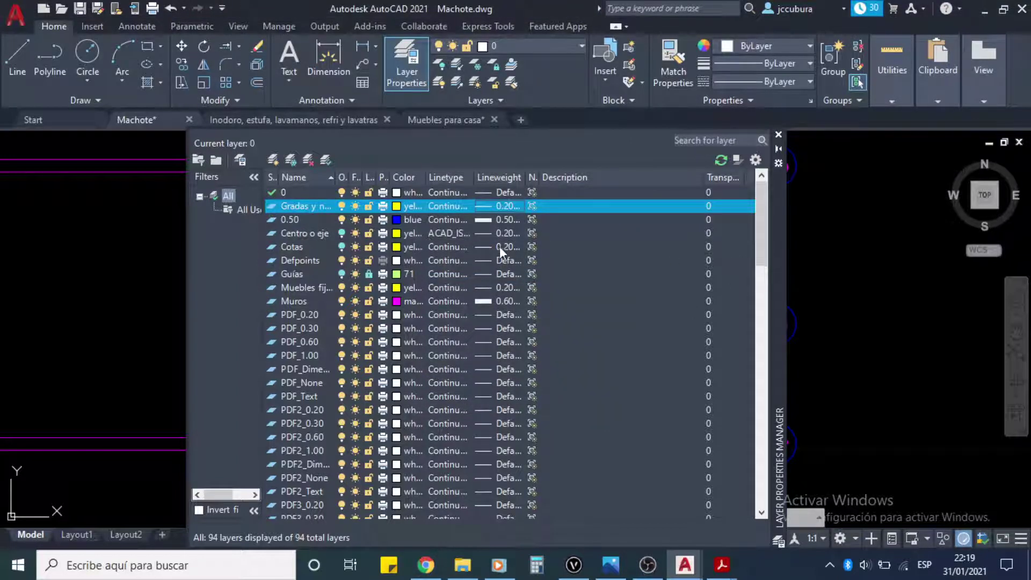
left_click(779, 135)
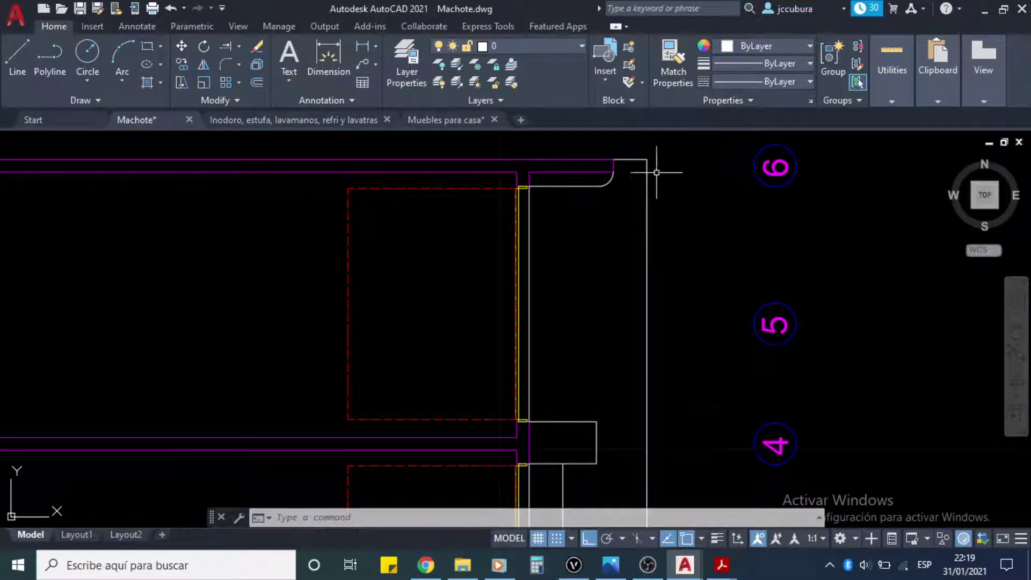
Step: Assign the sidewalk outline, facade planters, front opening lines, entrance step and level-change line from axis 6 to axis 1 to the Gradas y niveles layer
left_click(662, 149)
left_click(641, 210)
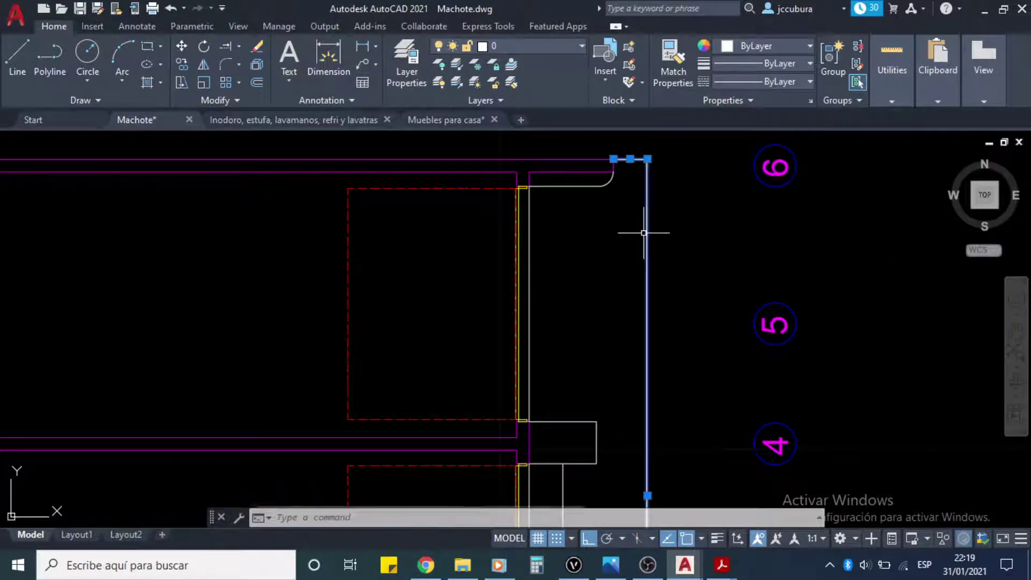
left_click(621, 186)
left_click(581, 181)
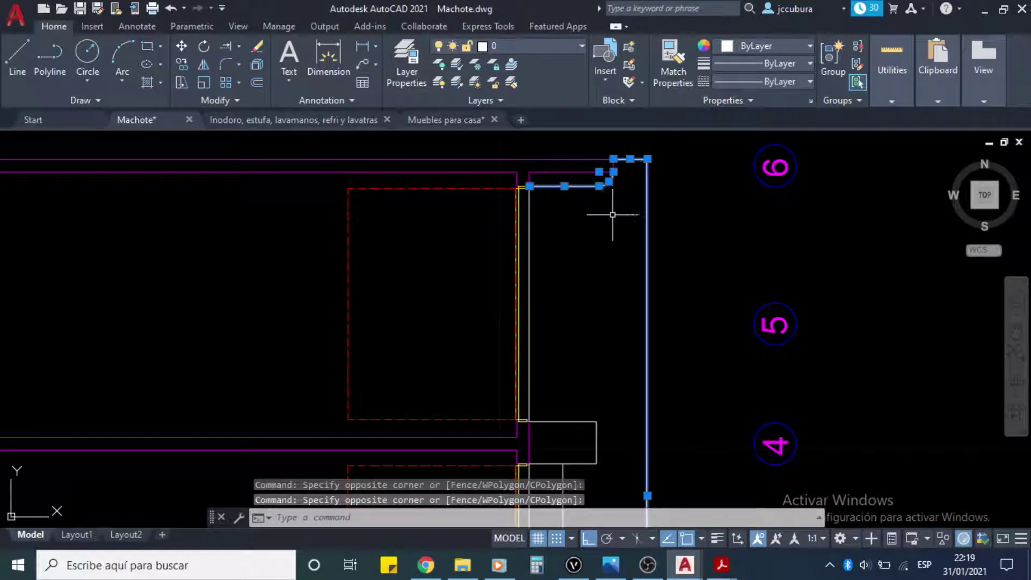
left_click(531, 238)
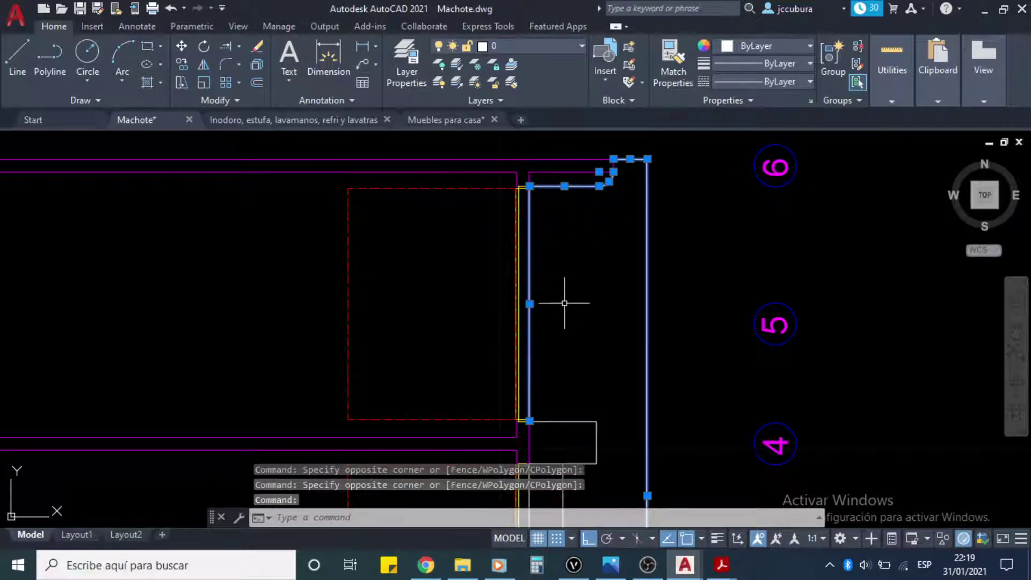
middle_click_drag(564, 294, 553, 202)
left_click(610, 280)
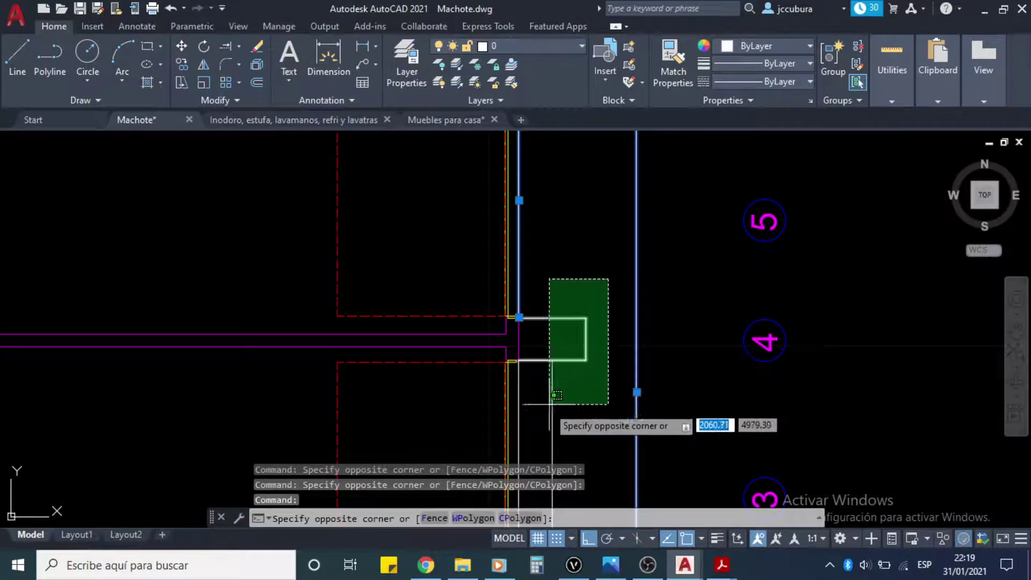
left_click(548, 371)
mouse_move(546, 414)
middle_mouse_down()
mouse_move(532, 244)
mouse_move(559, 341)
mouse_move(596, 327)
middle_mouse_up()
left_click(596, 327)
left_click(543, 391)
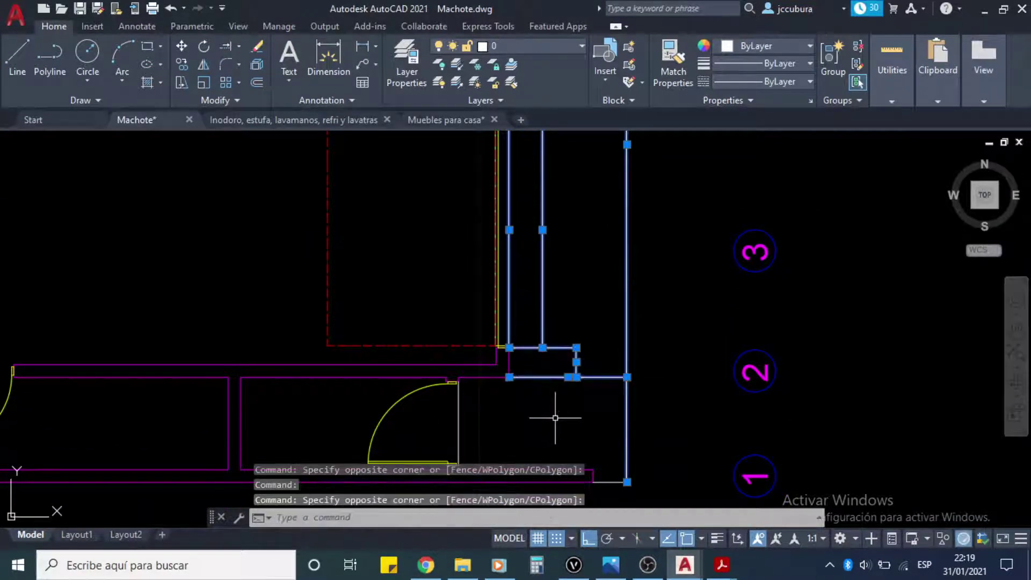
middle_click_drag(622, 466, 616, 417)
left_click(616, 416)
left_click(609, 428)
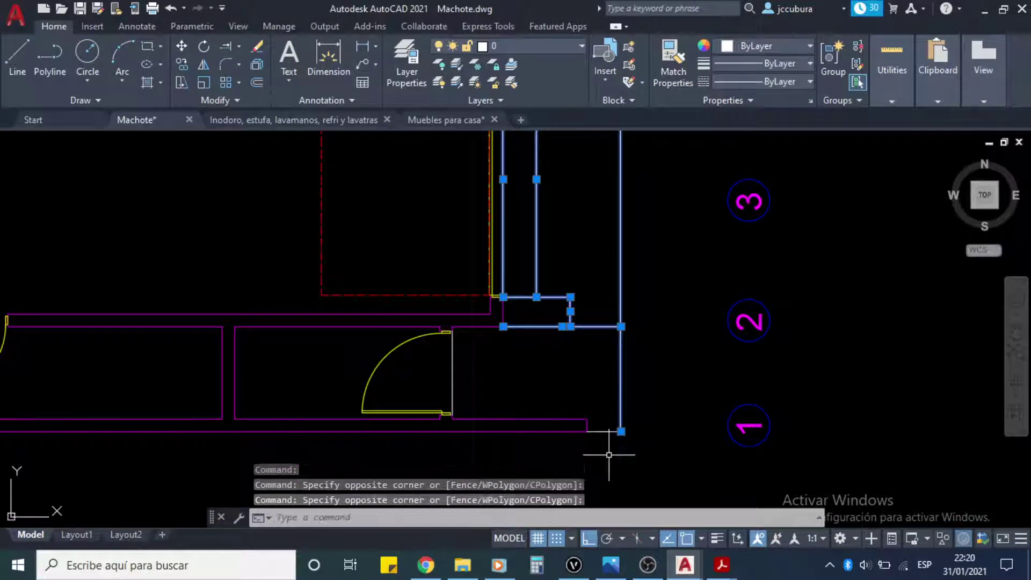
left_click(632, 415)
left_click(614, 428)
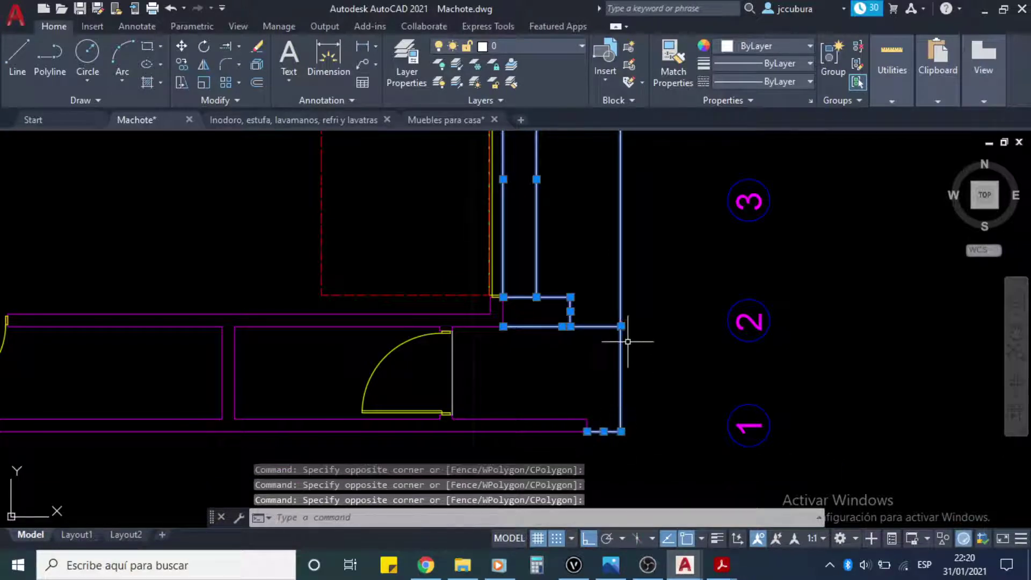
middle_click_drag(643, 278, 640, 329)
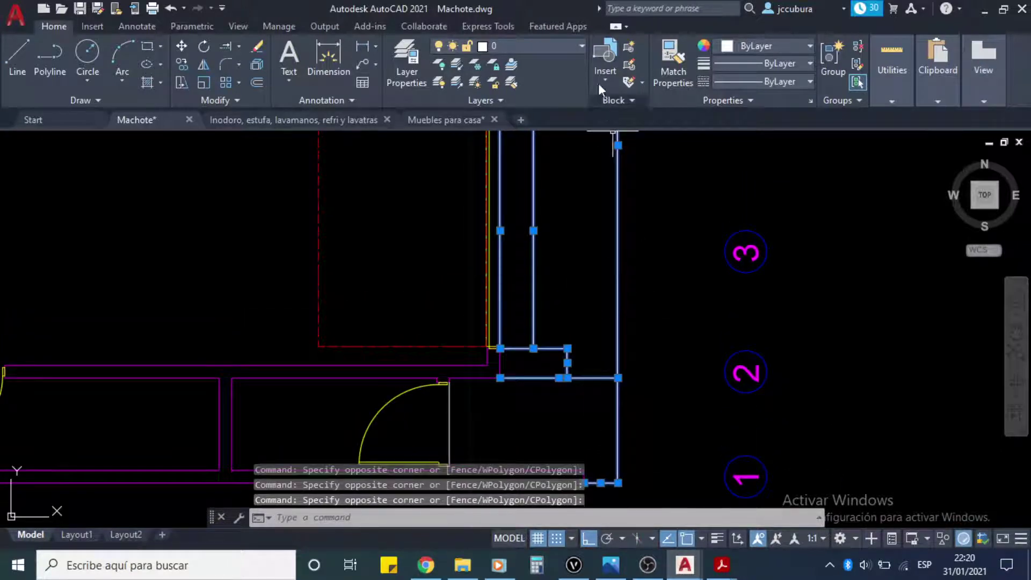
left_click(581, 46)
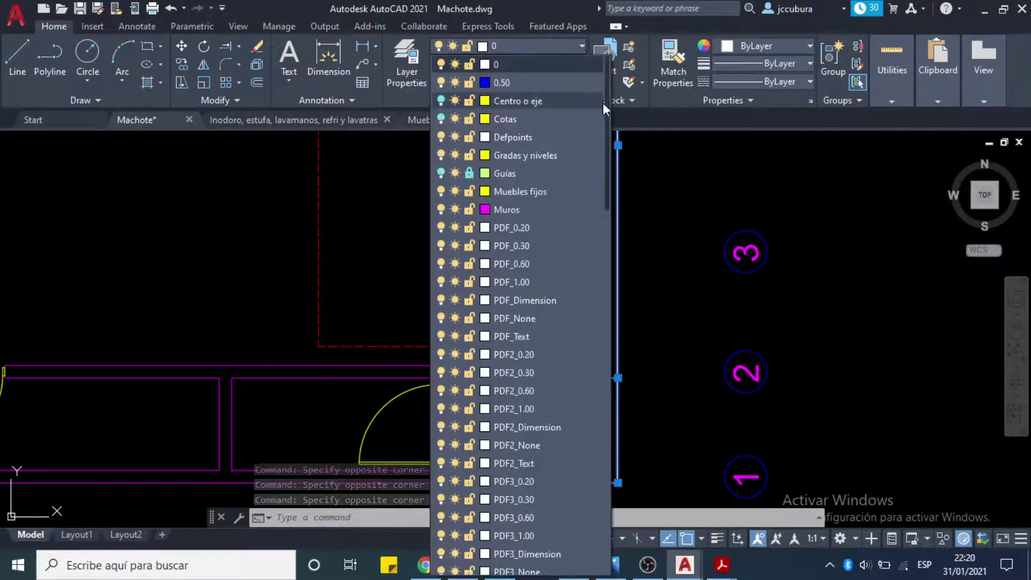
left_click(544, 155)
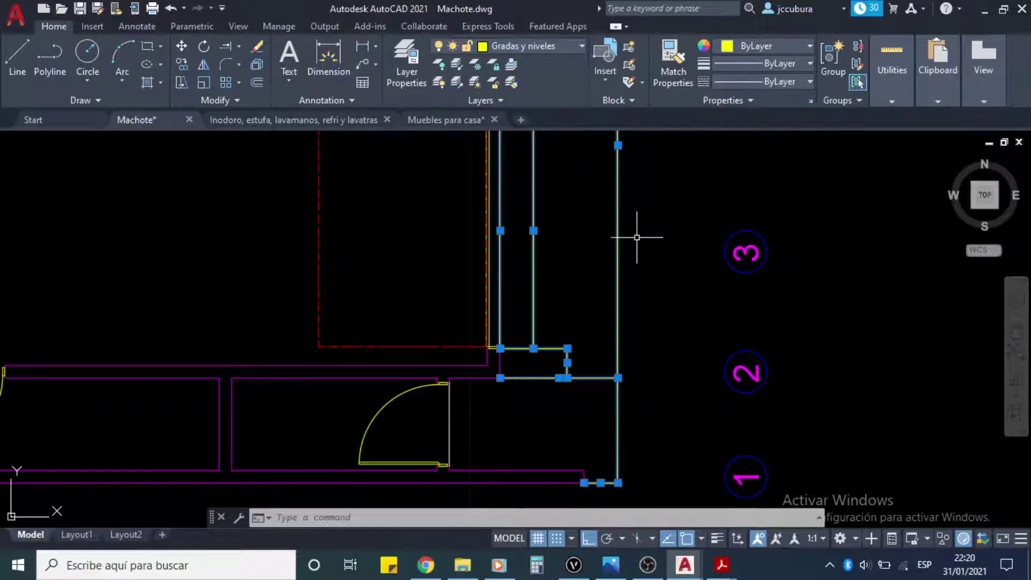
key("Escape")
Step: Review the layered facade lines, switch to the furnished plan PDF and examine Local No. 2's front, step, sidewalk and vestibule
scroll(655, 220, "down", 4)
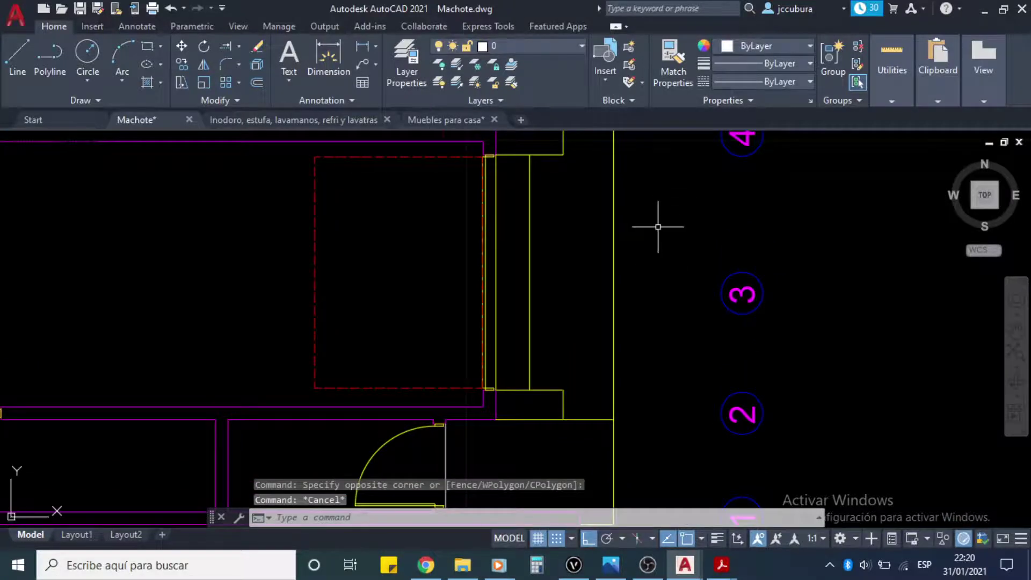
mouse_move(654, 195)
middle_mouse_down()
mouse_move(675, 311)
mouse_move(636, 265)
middle_mouse_up()
mouse_move(520, 282)
middle_mouse_down()
mouse_move(532, 302)
mouse_move(595, 292)
mouse_move(550, 295)
mouse_move(538, 311)
mouse_move(542, 247)
middle_mouse_up()
middle_click_drag(539, 340, 534, 285)
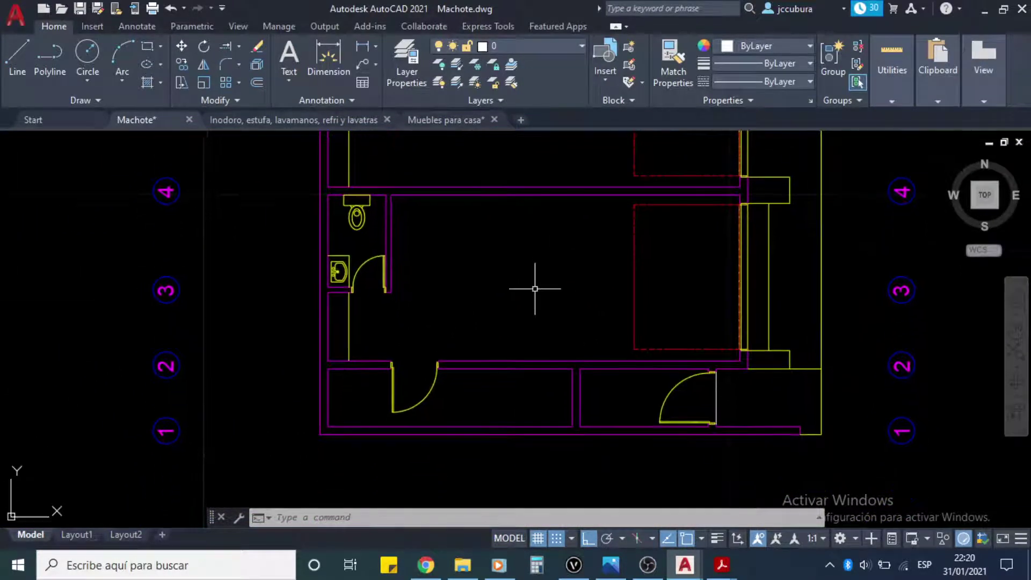
mouse_move(721, 565)
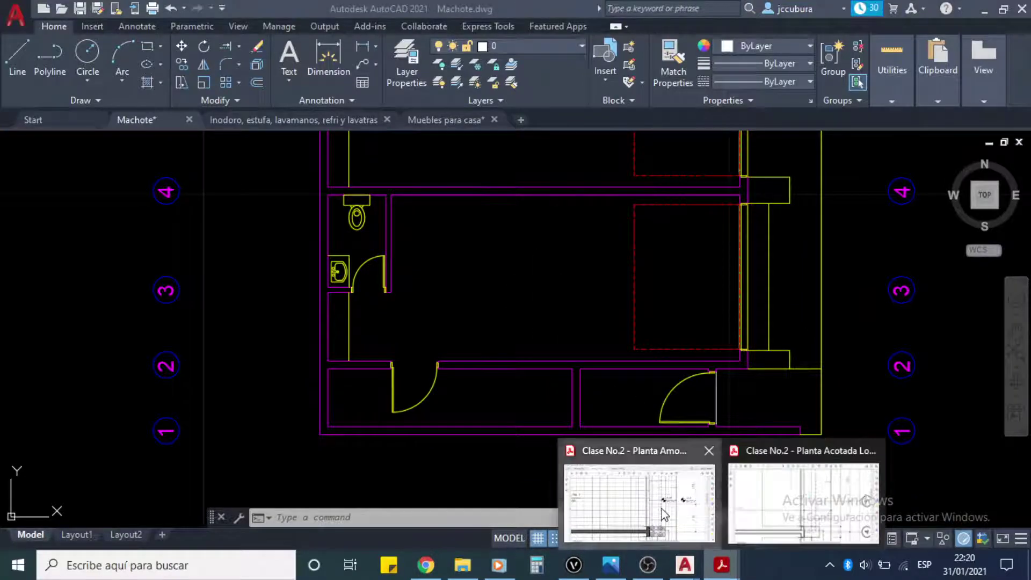
left_click(639, 492)
scroll(614, 415, "down", 5)
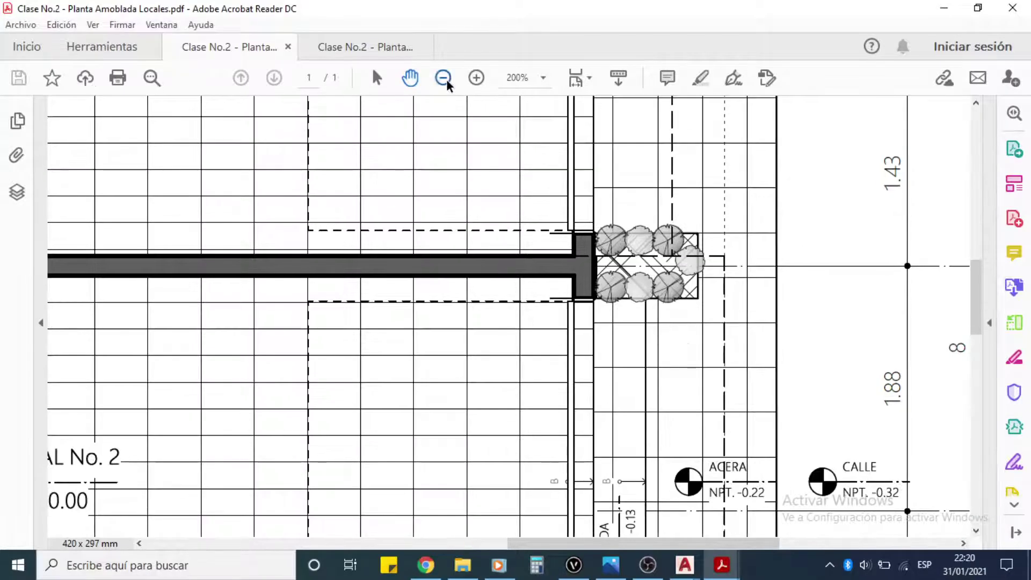
left_click(445, 80)
scroll(686, 257, "down", 5)
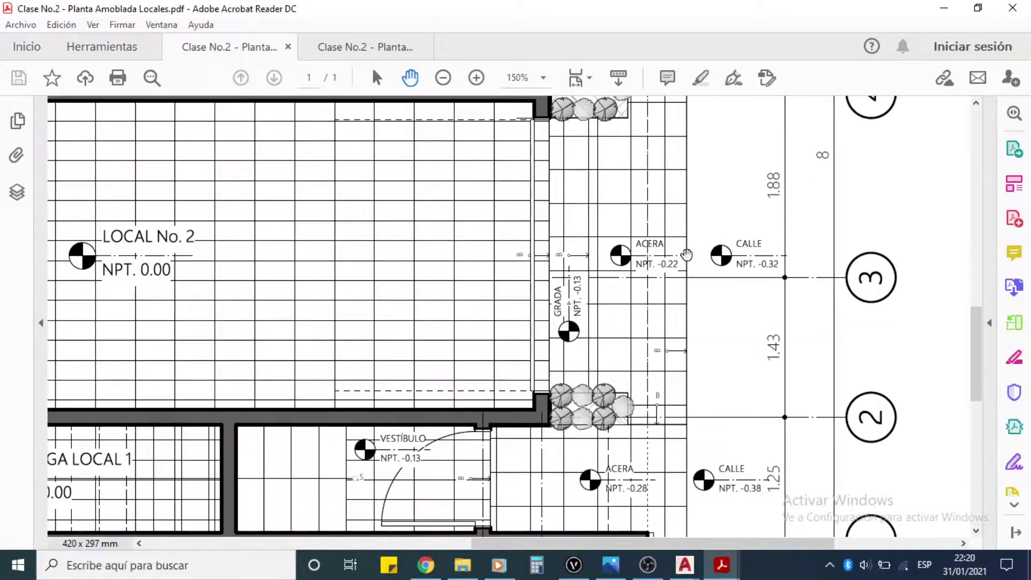
left_click_drag(671, 369, 681, 262)
left_click_drag(447, 284, 661, 313)
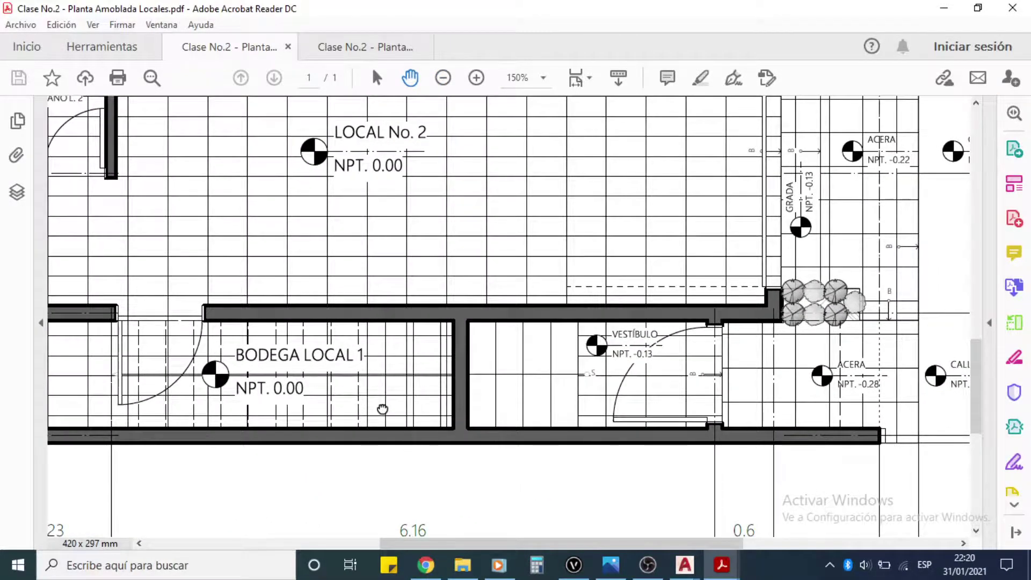
Step: Examine the PDF's storage room, Local No. 1 bathroom and the dimensions along axes A to D
left_click_drag(215, 340, 397, 364)
left_click_drag(439, 248, 474, 392)
mouse_move(356, 218)
left_mouse_down()
mouse_move(376, 345)
mouse_move(395, 240)
mouse_move(392, 353)
left_mouse_up()
left_click_drag(407, 177, 425, 285)
left_click_drag(478, 196, 502, 281)
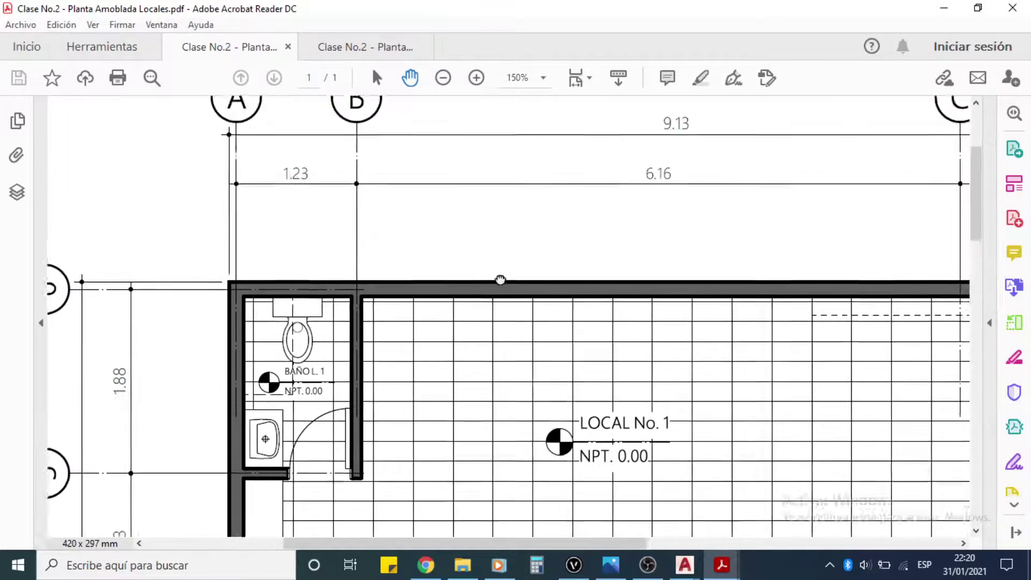
mouse_move(543, 235)
left_mouse_down()
mouse_move(537, 256)
mouse_move(543, 248)
mouse_move(477, 253)
left_mouse_up()
left_click_drag(558, 257, 539, 260)
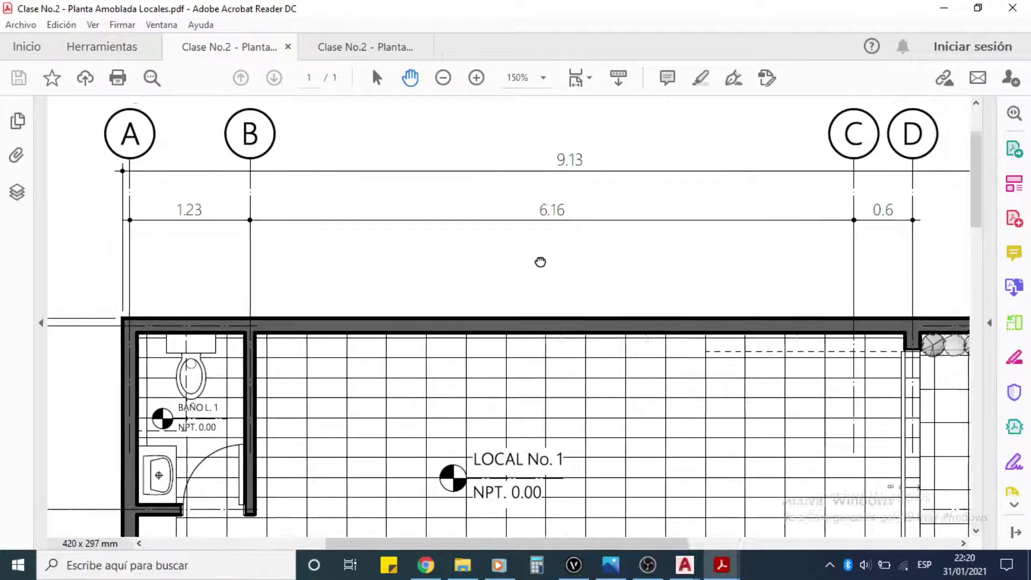
left_click_drag(627, 251, 495, 259)
left_click_drag(569, 250, 479, 258)
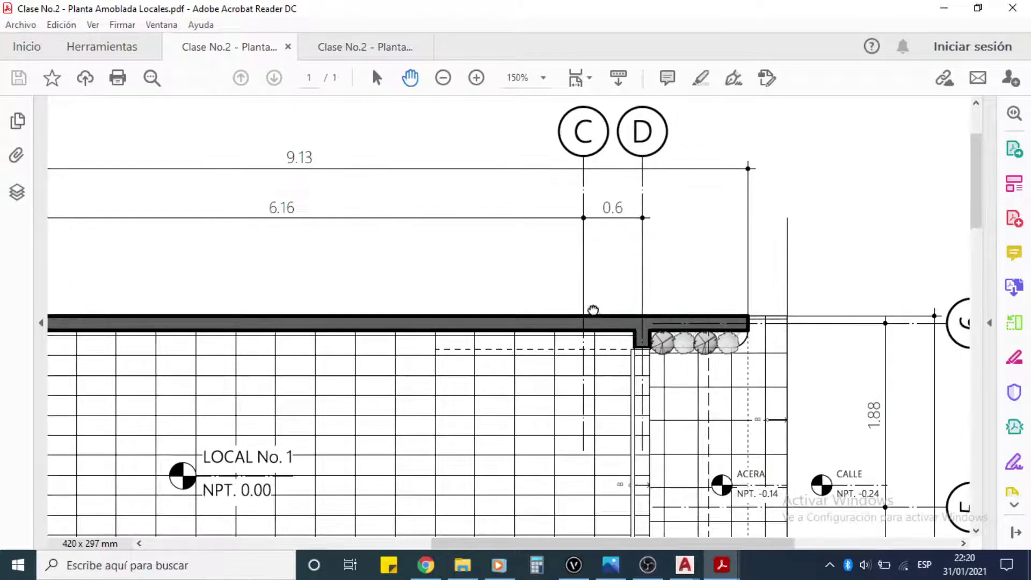
Step: Examine how plants fill the facade planters at axes 6 and 4 in the furnished plan PDF
mouse_move(594, 311)
left_mouse_down()
mouse_move(480, 261)
mouse_move(582, 304)
left_mouse_up()
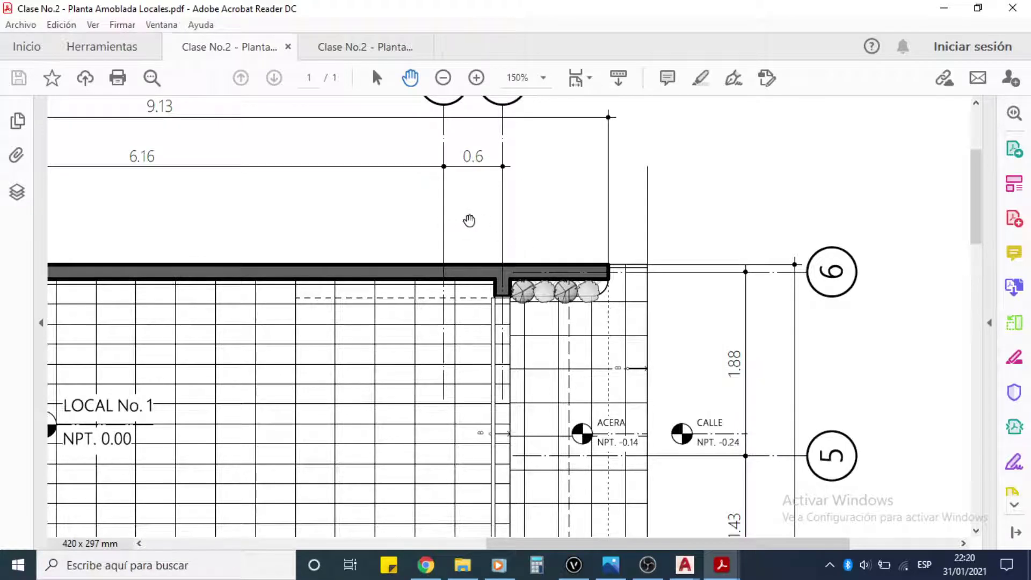
left_click_drag(440, 220, 548, 243)
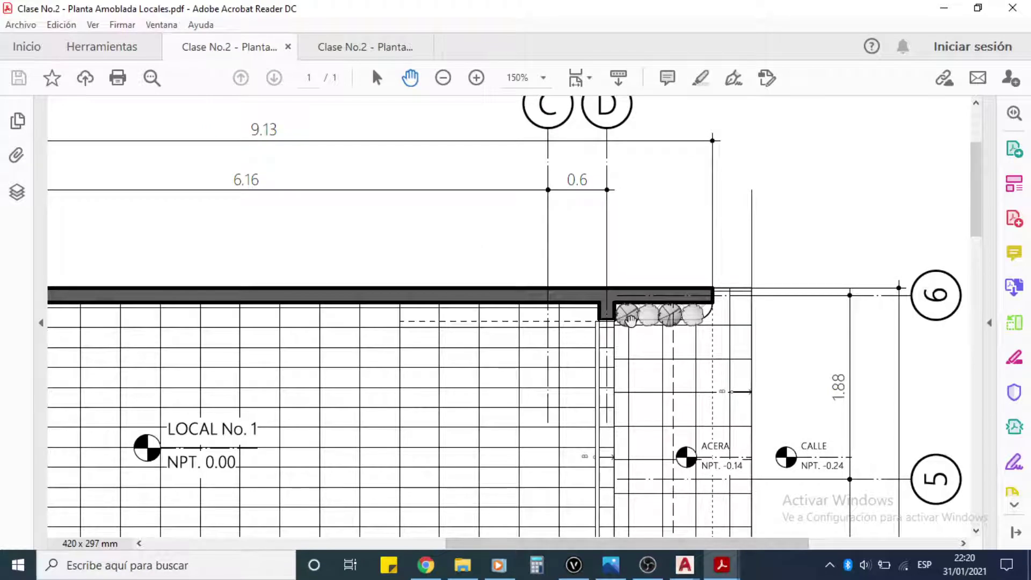
left_click_drag(532, 325, 516, 163)
left_click_drag(646, 393, 598, 324)
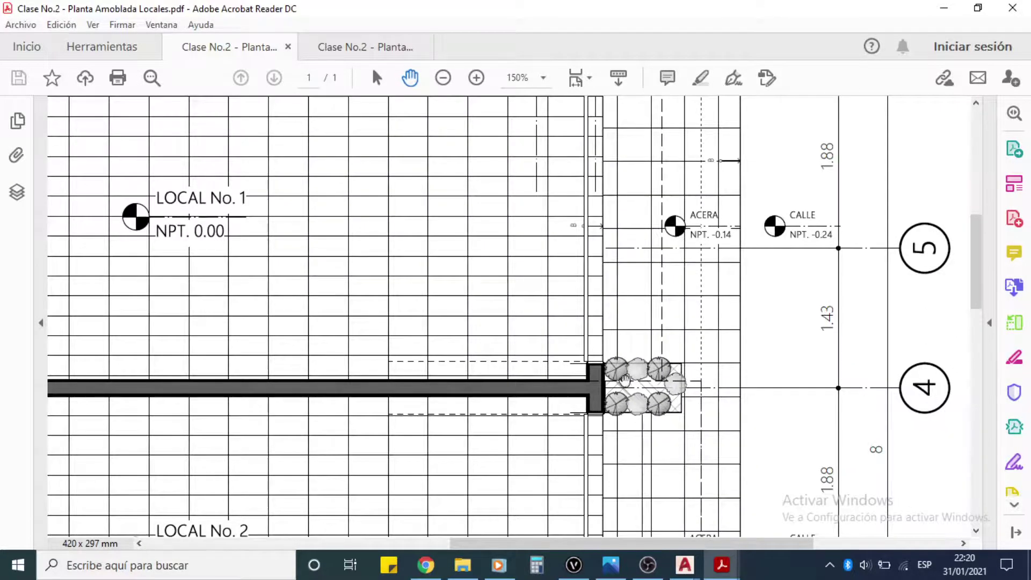
mouse_move(656, 468)
left_mouse_down()
mouse_move(612, 247)
mouse_move(613, 363)
left_mouse_up()
left_click_drag(518, 317, 529, 392)
left_click_drag(581, 279, 578, 370)
left_click_drag(580, 185, 577, 311)
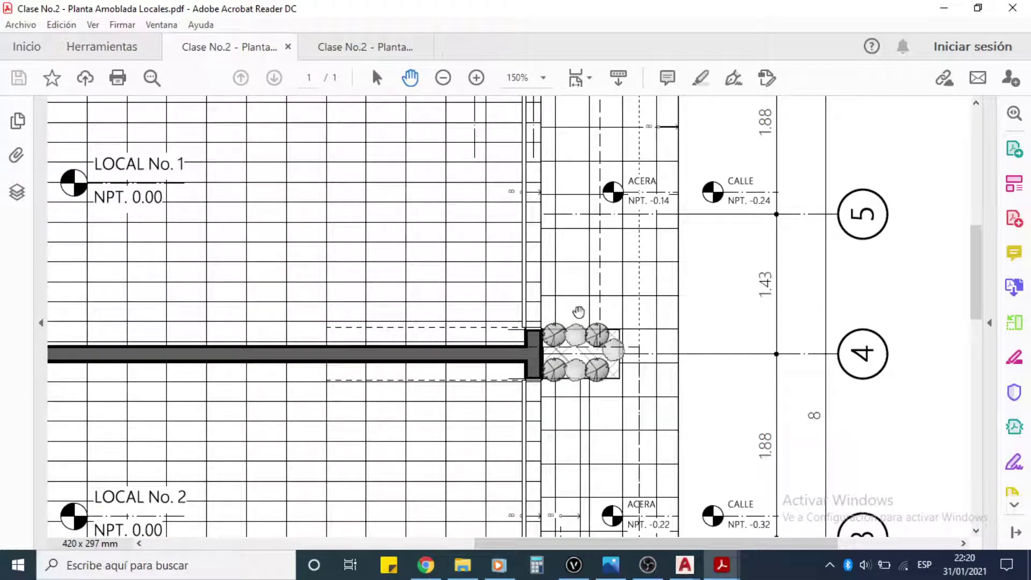
Step: Return to the Machote drawing, create a layer named "Árboles" and set its color to red (index 1)
mouse_move(685, 565)
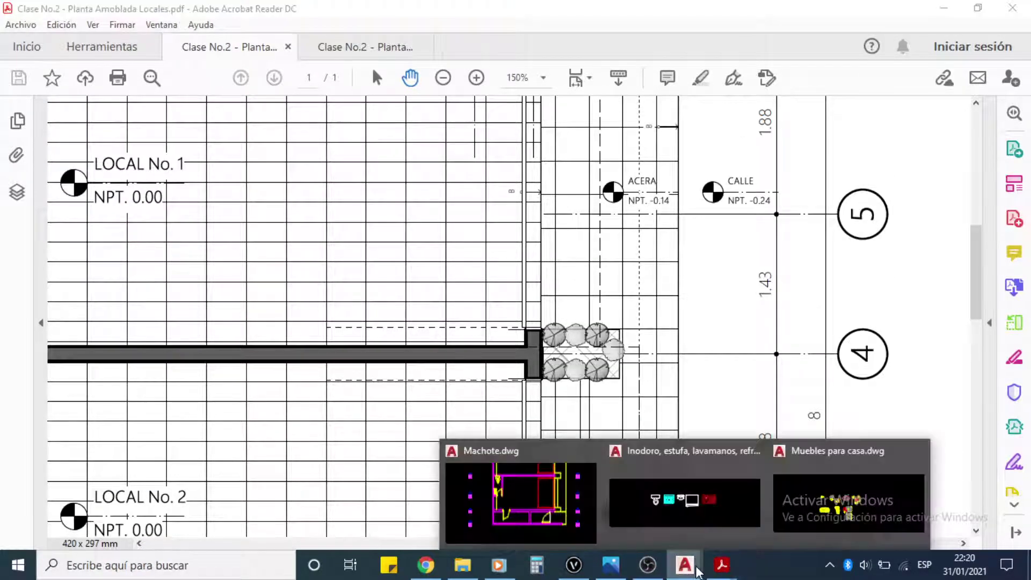
left_click(572, 529)
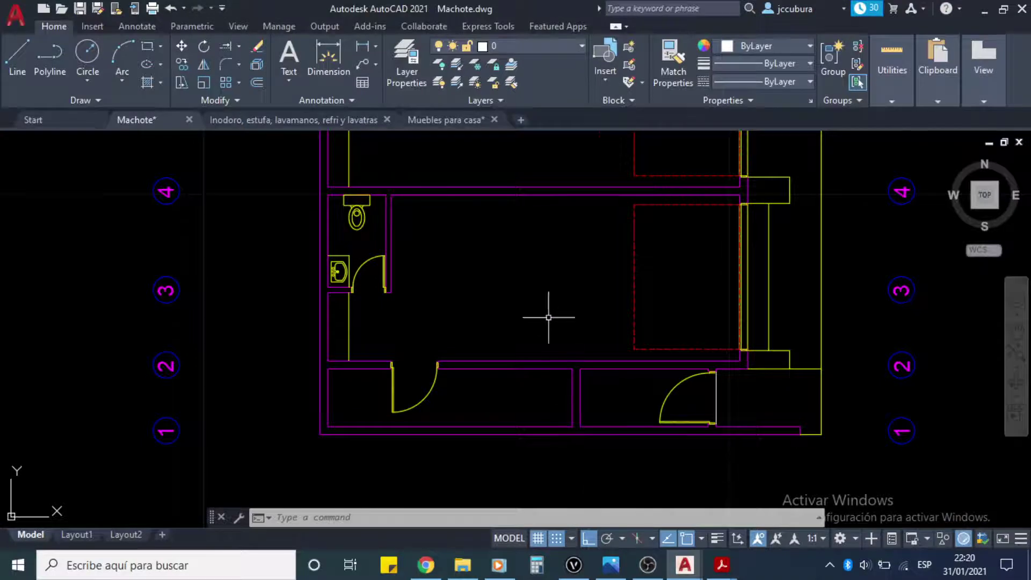
mouse_move(546, 315)
middle_mouse_down()
mouse_move(463, 330)
mouse_move(410, 466)
middle_mouse_up()
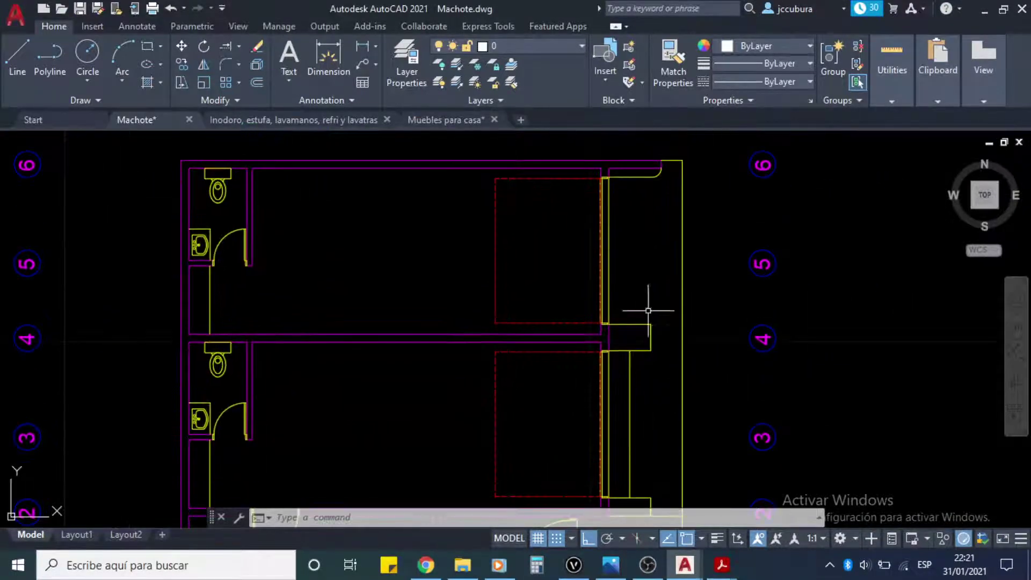
left_click(405, 53)
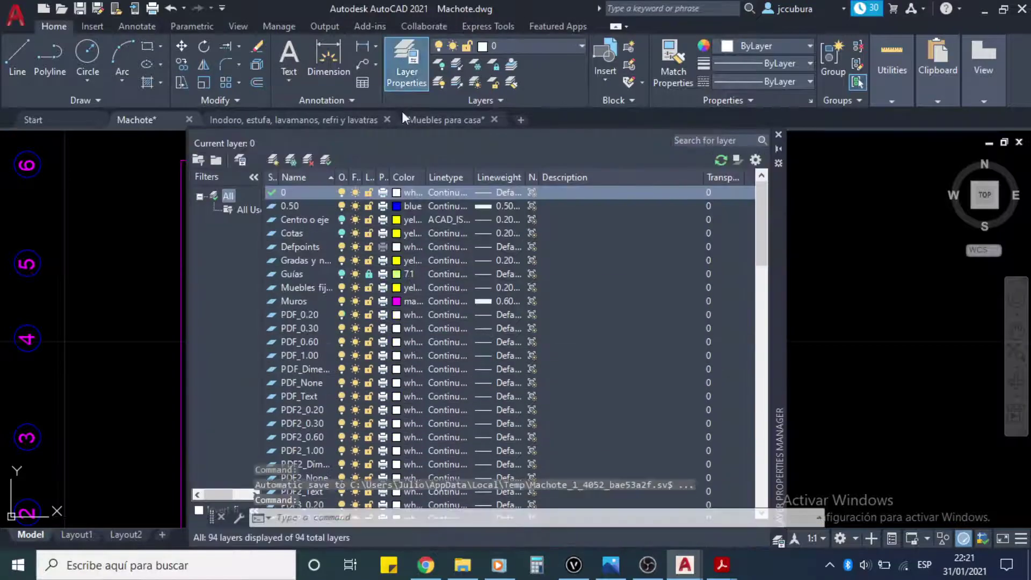
left_click(274, 159)
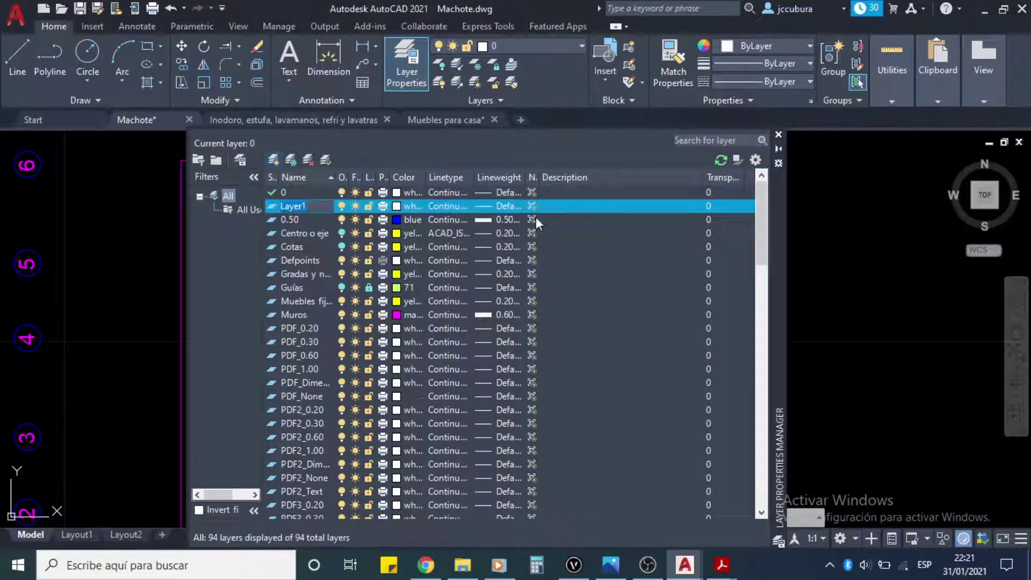
type("Arboles")
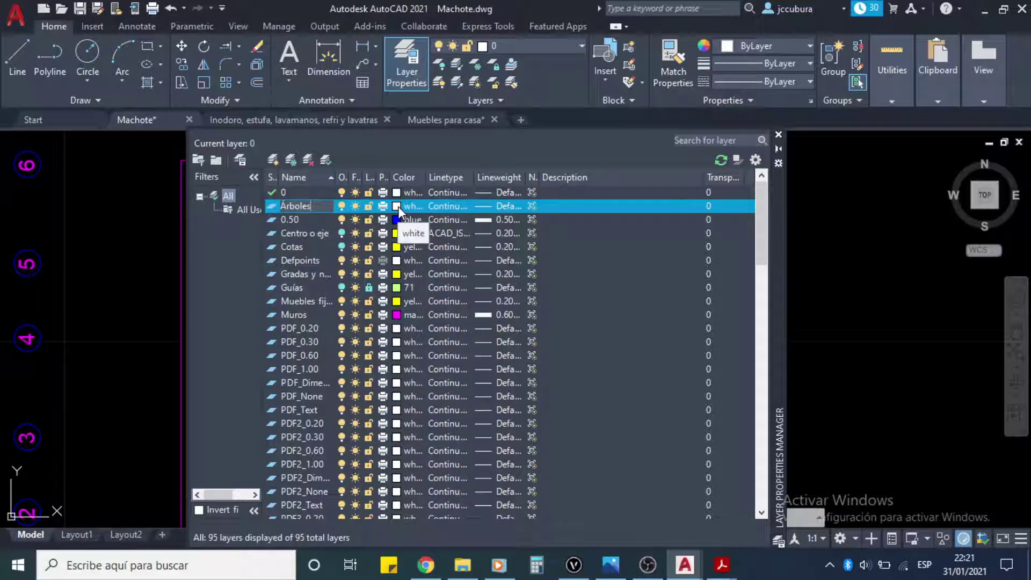
key("Return")
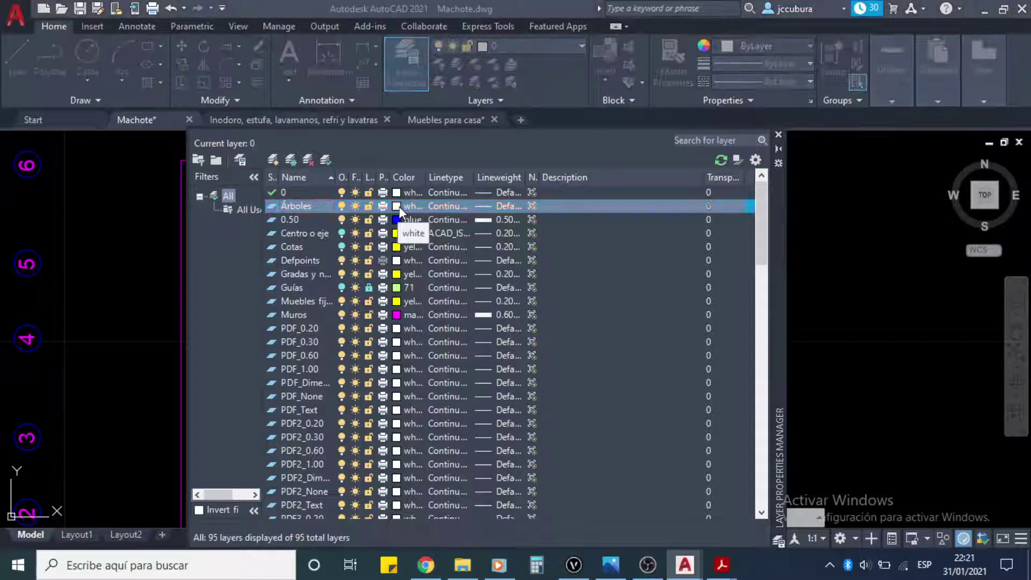
left_click(397, 206)
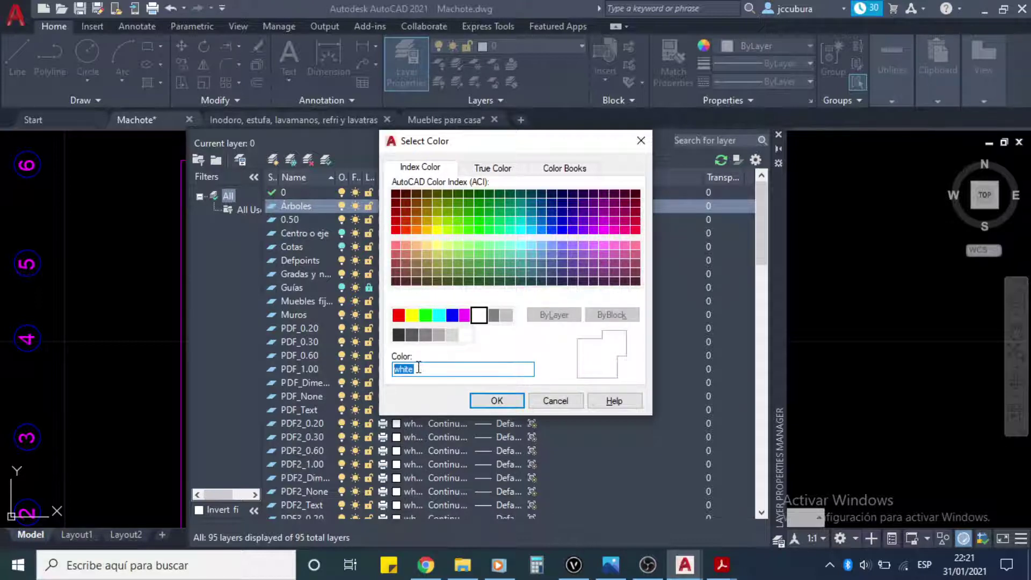
type("1")
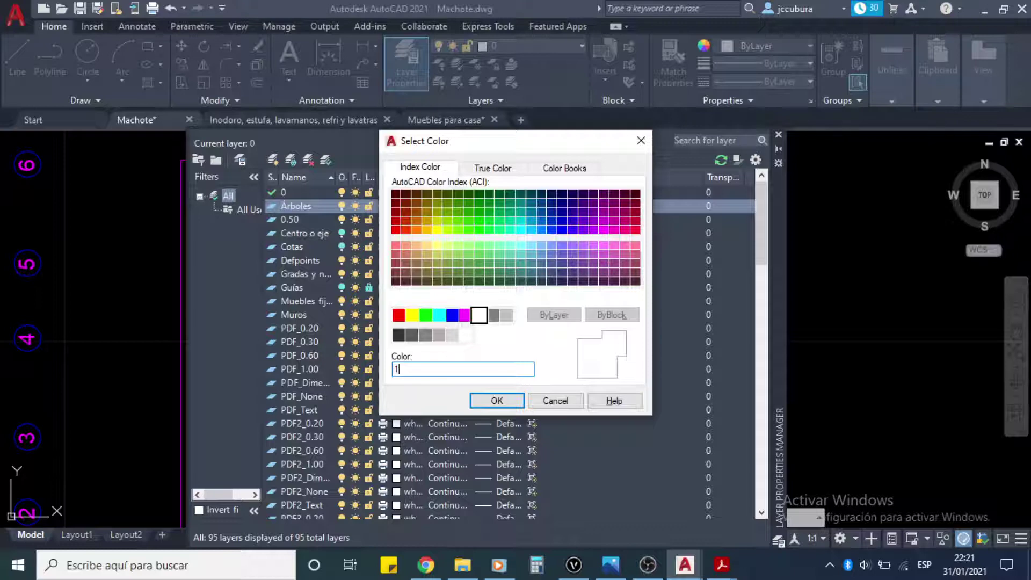
left_click(506, 404)
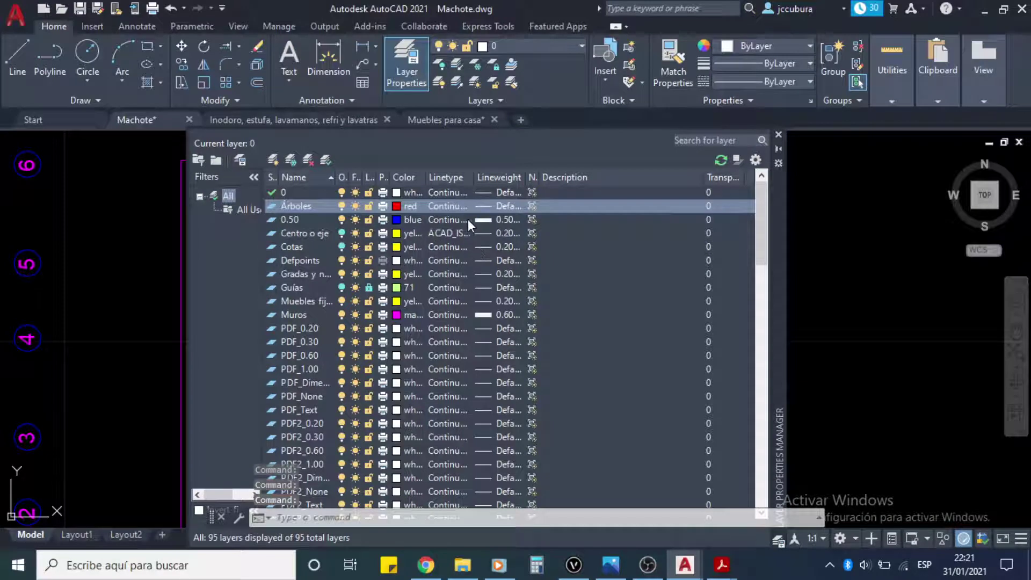
Step: Keep the Continuous linetype for the Árboles layer and set its lineweight to 0.09 mm
left_click(454, 208)
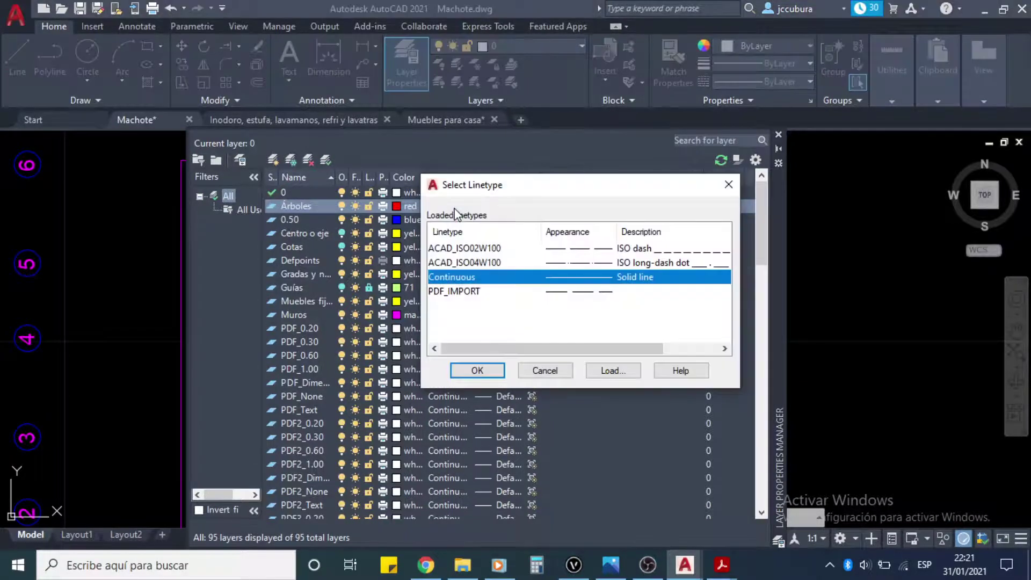
left_click(477, 371)
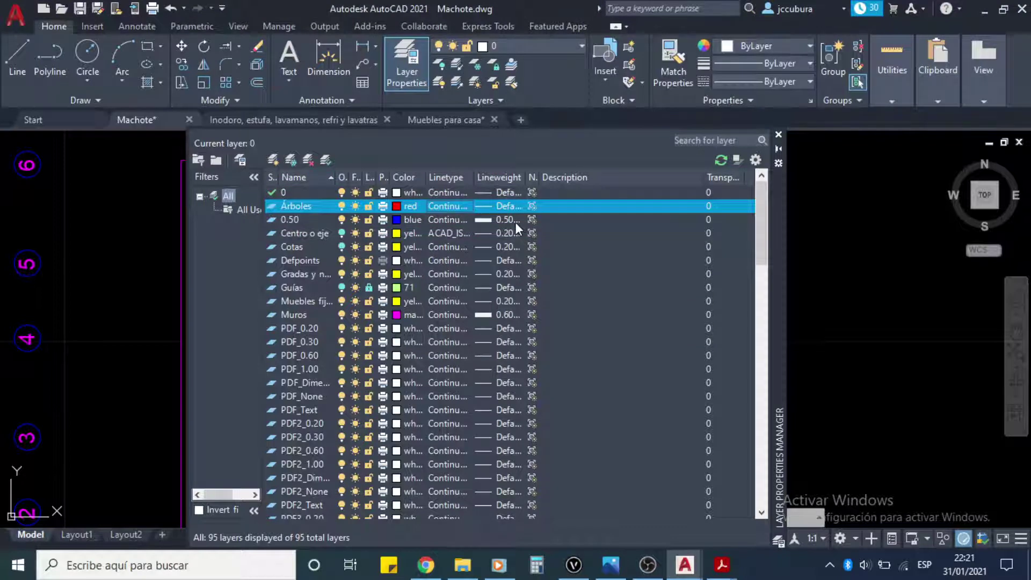
left_click(502, 206)
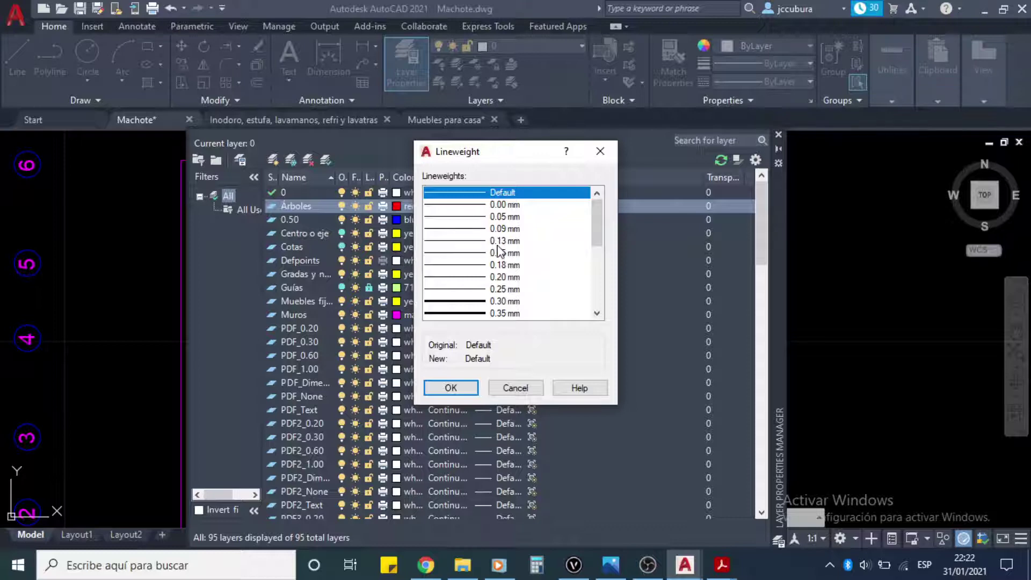
left_click(489, 229)
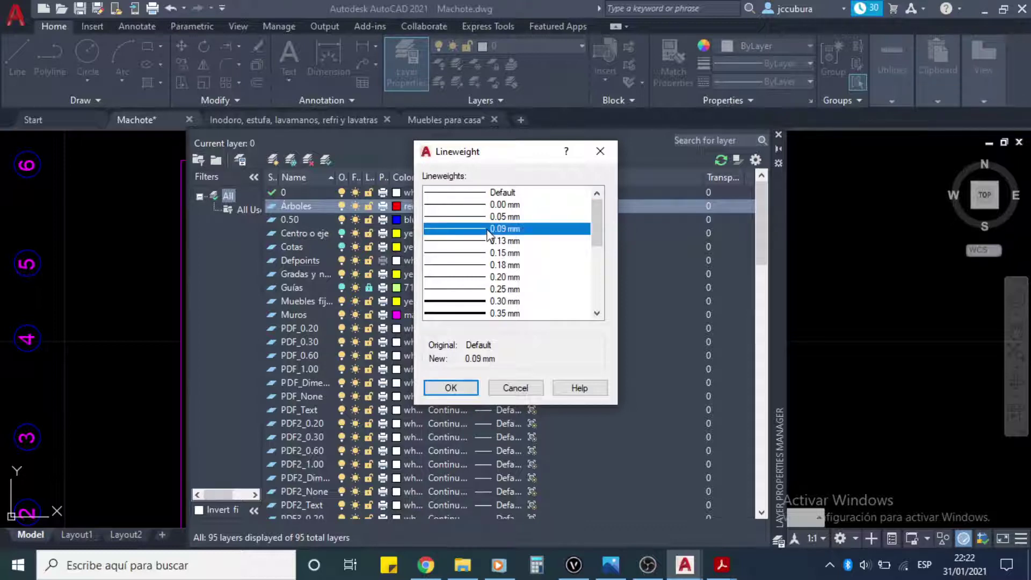
left_click(457, 389)
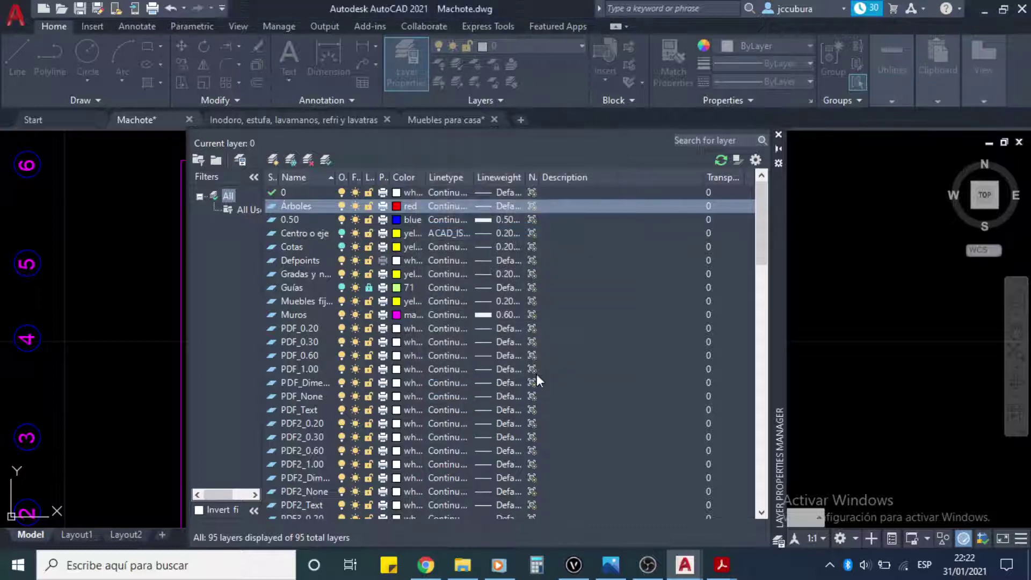
left_click(778, 135)
Step: In the Muebles para casa drawing, copy the smaller rounded tree symbol from the group of plants to the clipboard
middle_click_drag(590, 235, 531, 266)
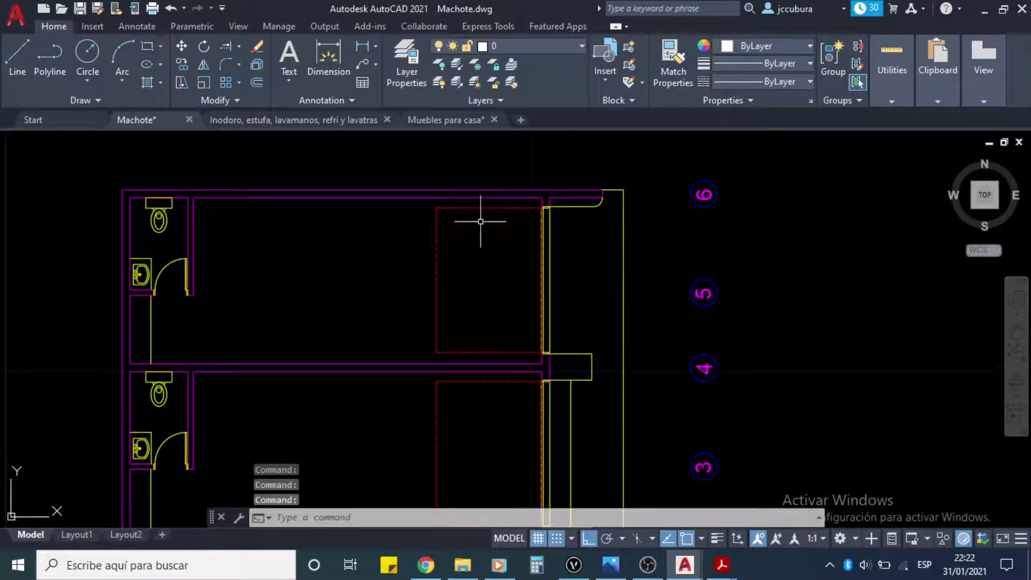
left_click(320, 123)
scroll(535, 225, "down", 2)
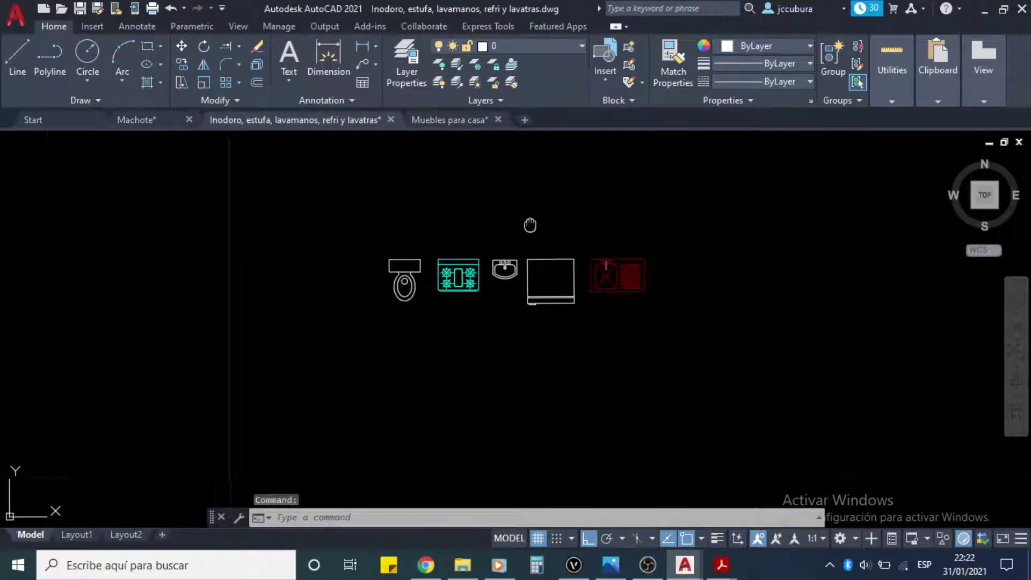
middle_click_drag(530, 225, 519, 286)
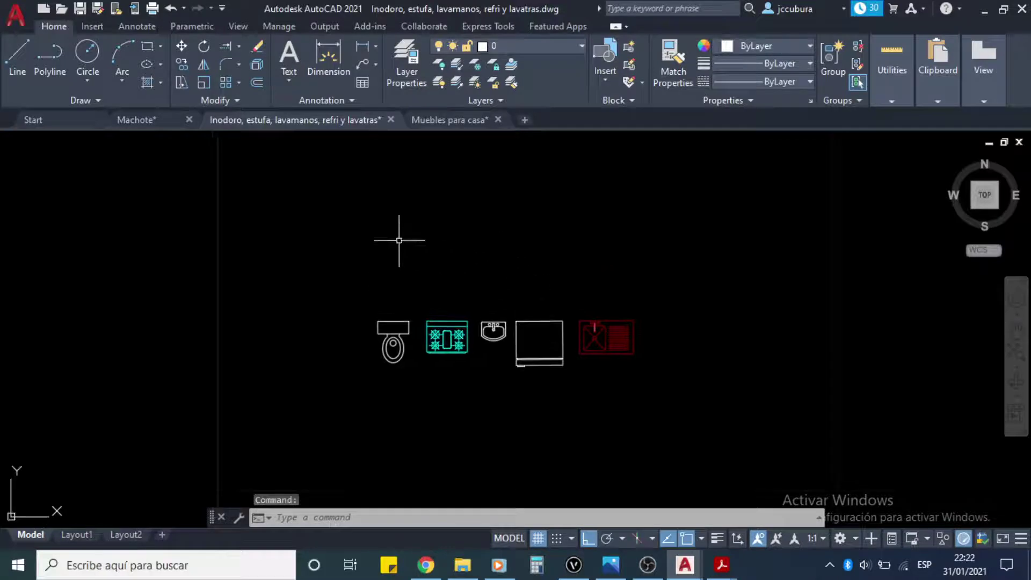
left_click(448, 120)
mouse_move(635, 288)
middle_mouse_down()
mouse_move(686, 258)
mouse_move(673, 236)
middle_mouse_up()
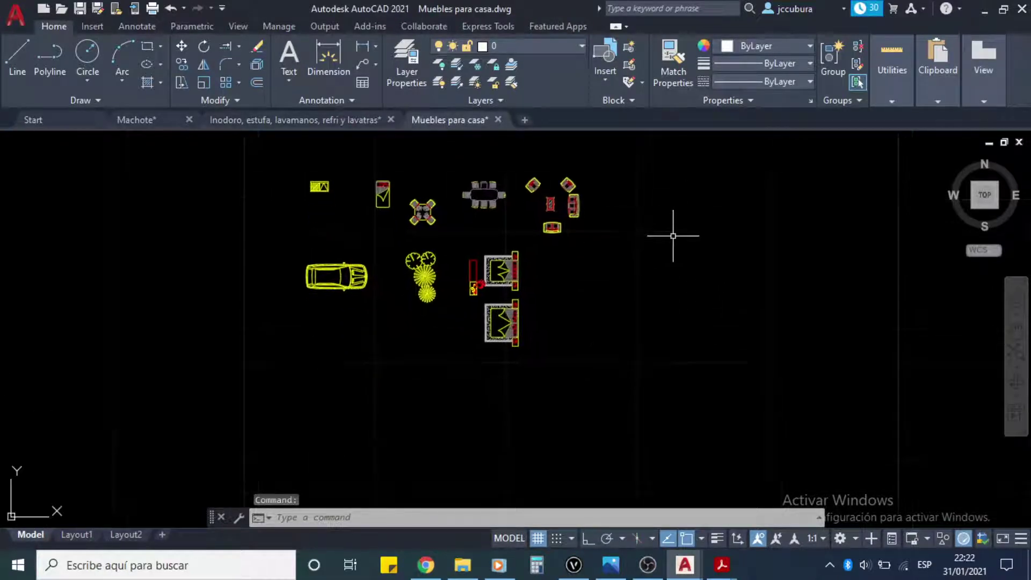
scroll(666, 236, "down", 2)
scroll(530, 279, "up", 4)
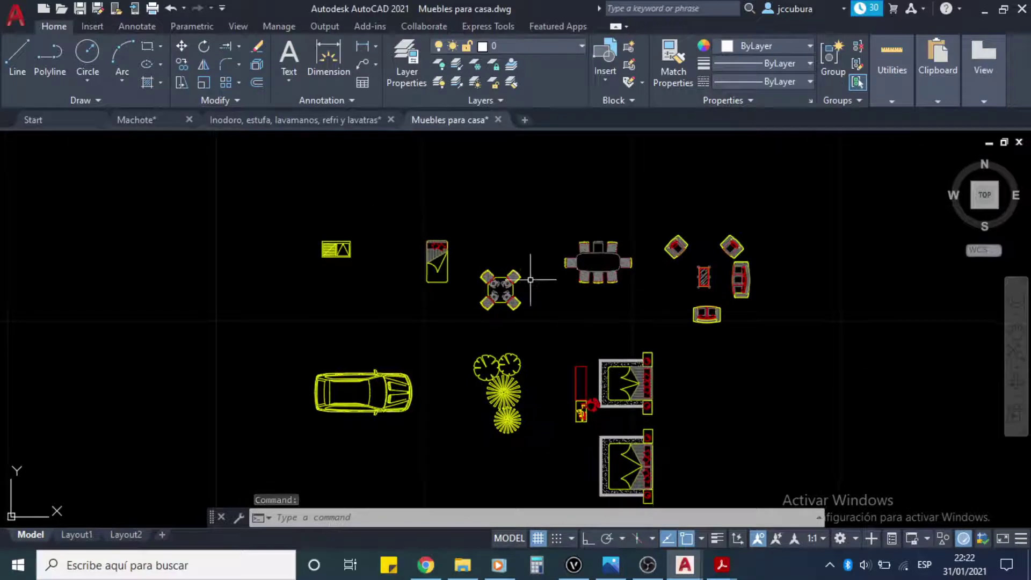
middle_click_drag(530, 279, 526, 238)
scroll(534, 345, "up", 3)
mouse_move(515, 340)
middle_mouse_down()
mouse_move(505, 331)
mouse_move(515, 326)
middle_mouse_up()
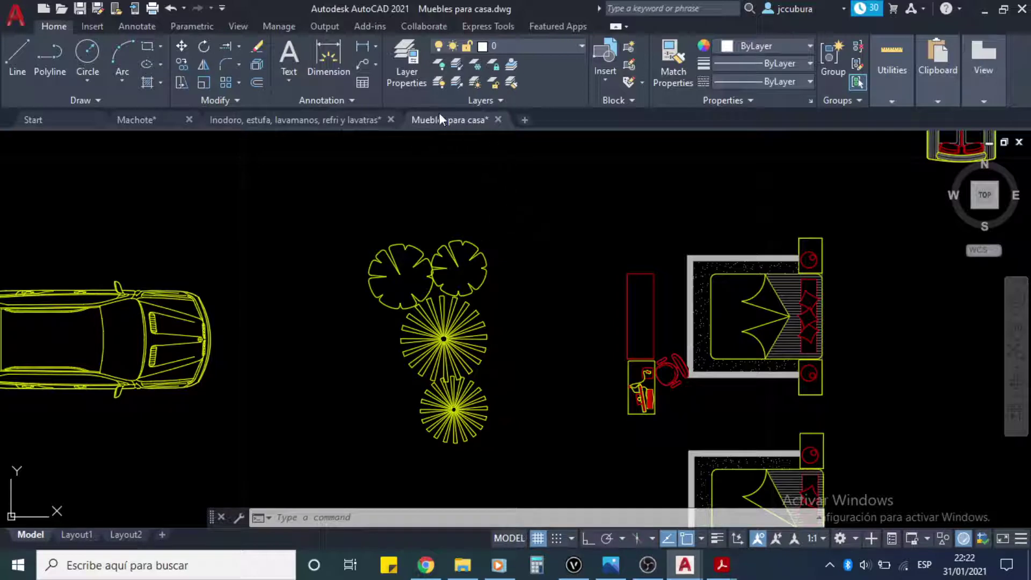
left_click(507, 225)
left_click(473, 269)
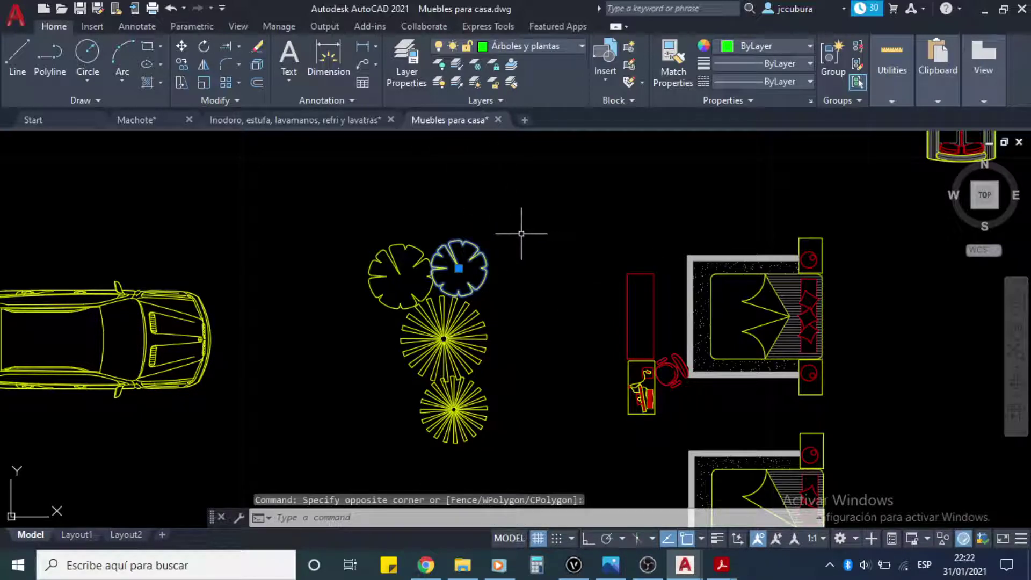
key("ctrl+c")
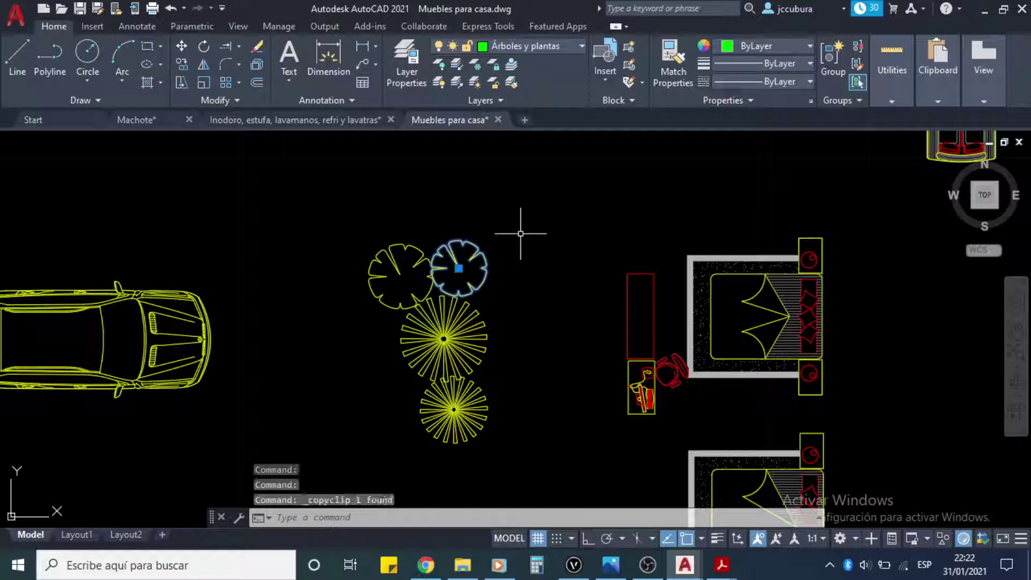
Step: Compare the planter at axis 6 in the Machote drawing with its row of plants in the furnished plan PDF
left_click(143, 123)
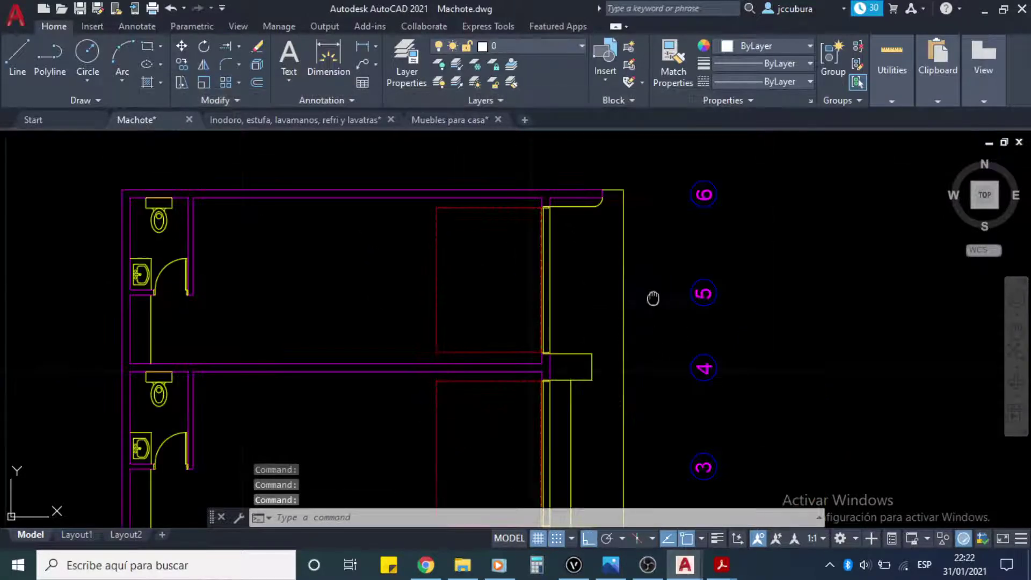
middle_click_drag(652, 298, 558, 307)
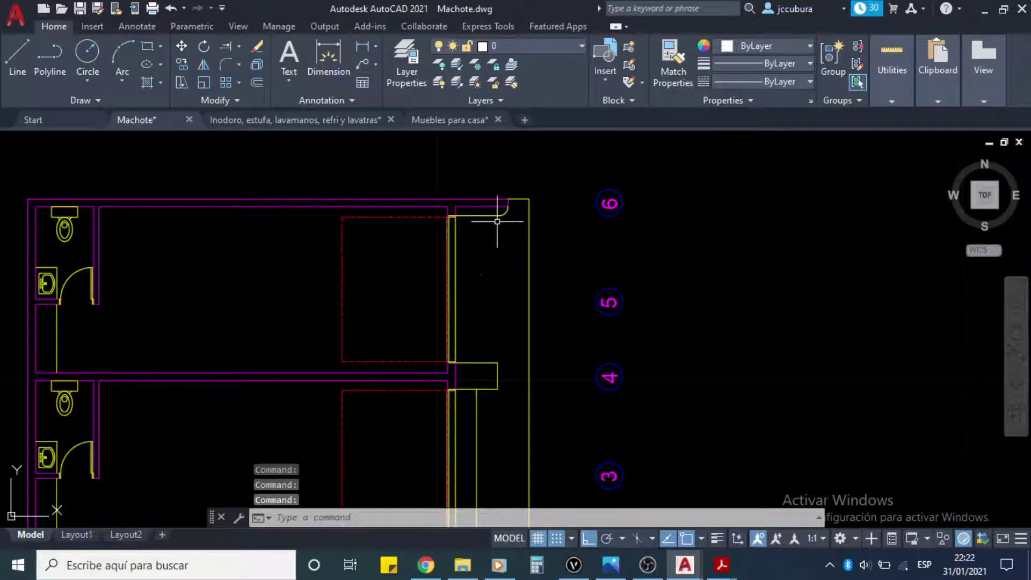
scroll(492, 215, "up", 8)
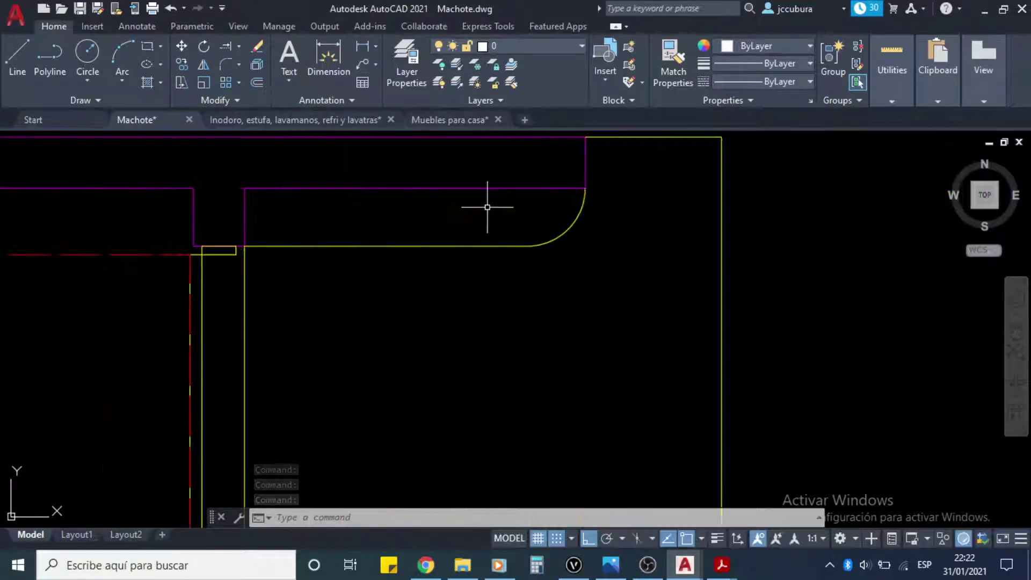
middle_click_drag(487, 207, 485, 248)
mouse_move(722, 566)
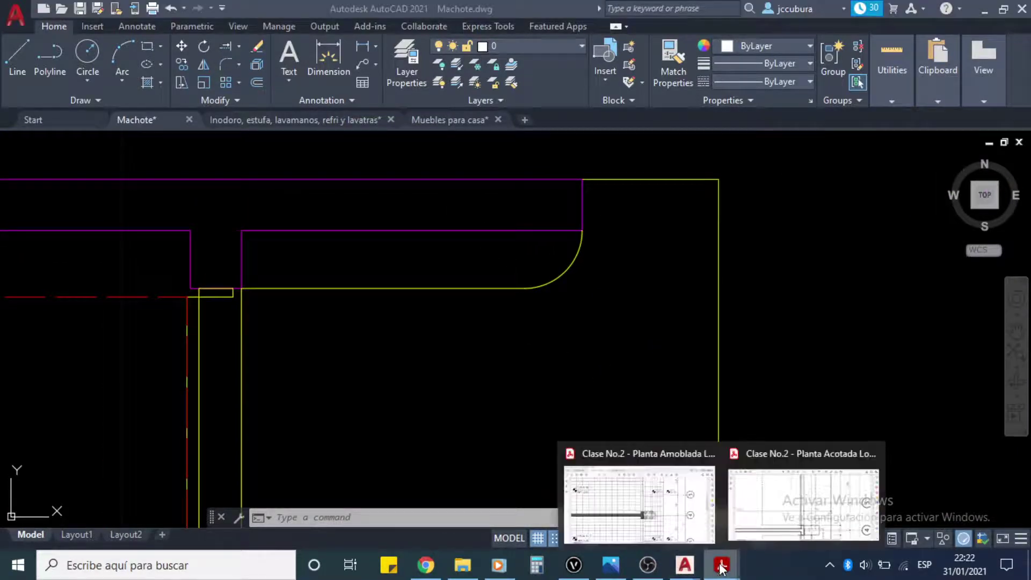
left_click(639, 505)
scroll(469, 258, "up", 2, "ctrl")
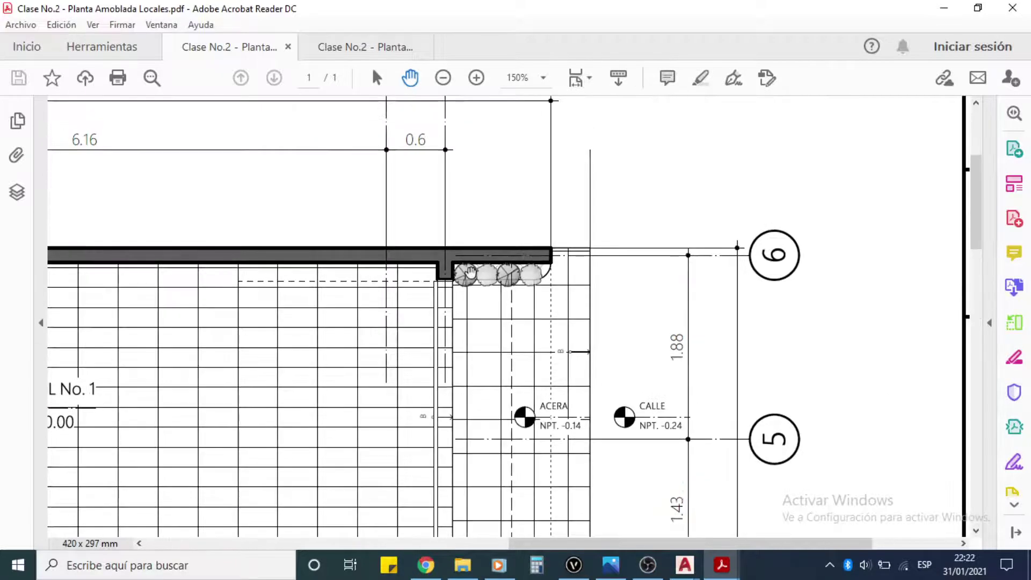
Step: Return to the Machote drawing and paste the copied tree in the empty area above the planter at axis 6
left_click(648, 568)
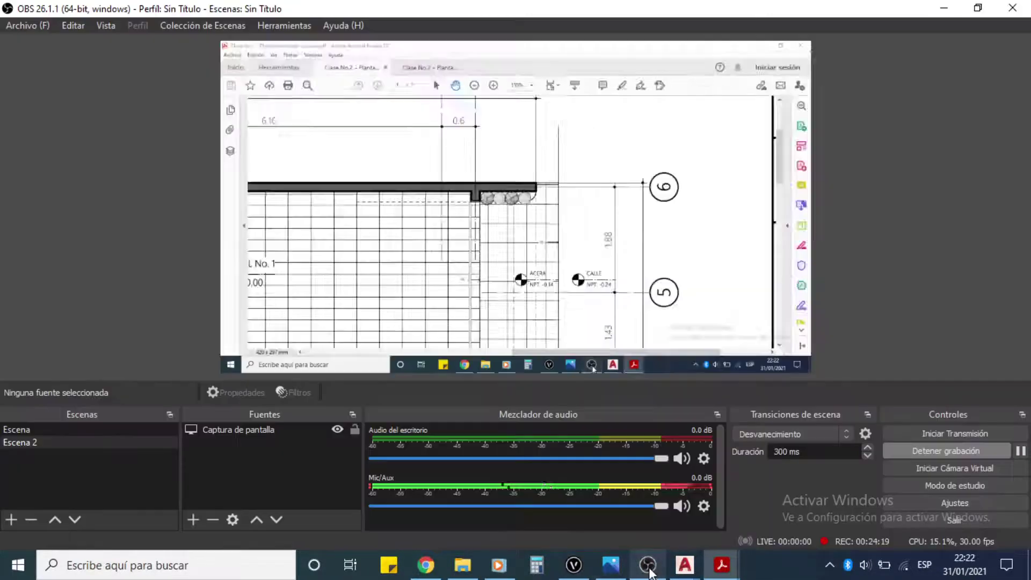
mouse_move(697, 574)
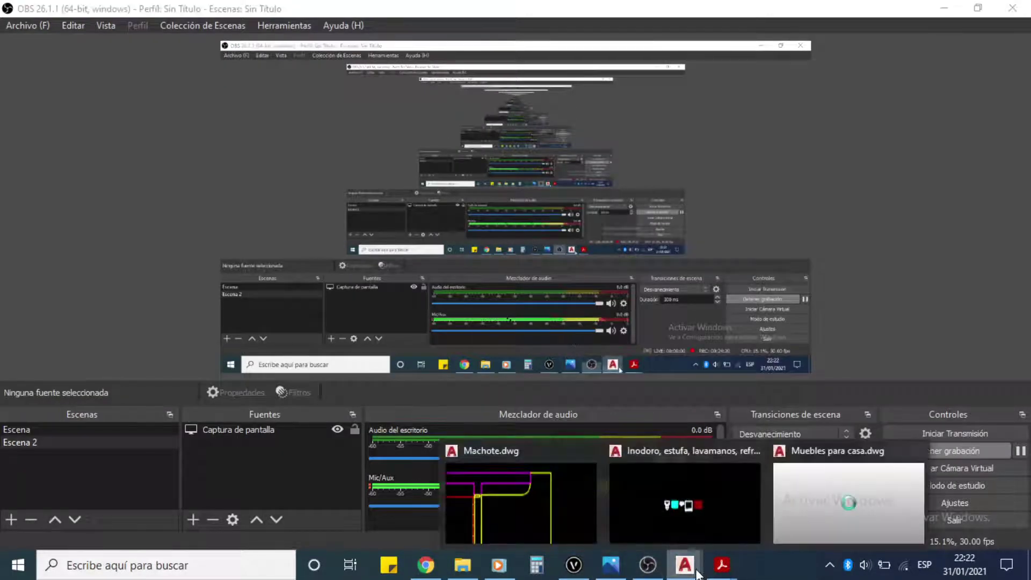
left_click(574, 529)
mouse_move(537, 362)
middle_mouse_down()
mouse_move(504, 367)
mouse_move(503, 298)
middle_mouse_up()
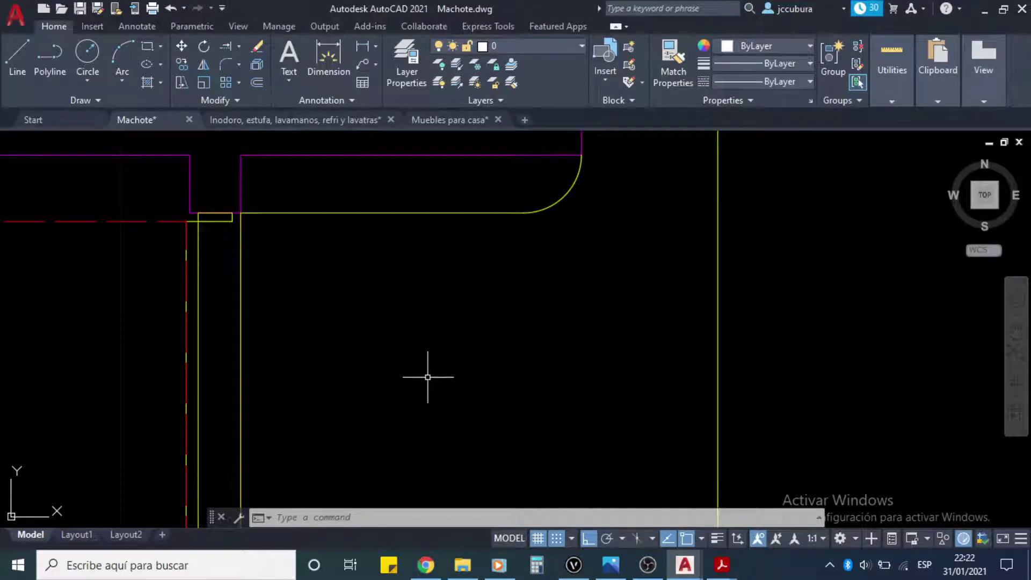
key("ctrl+v")
scroll(421, 371, "down", 2)
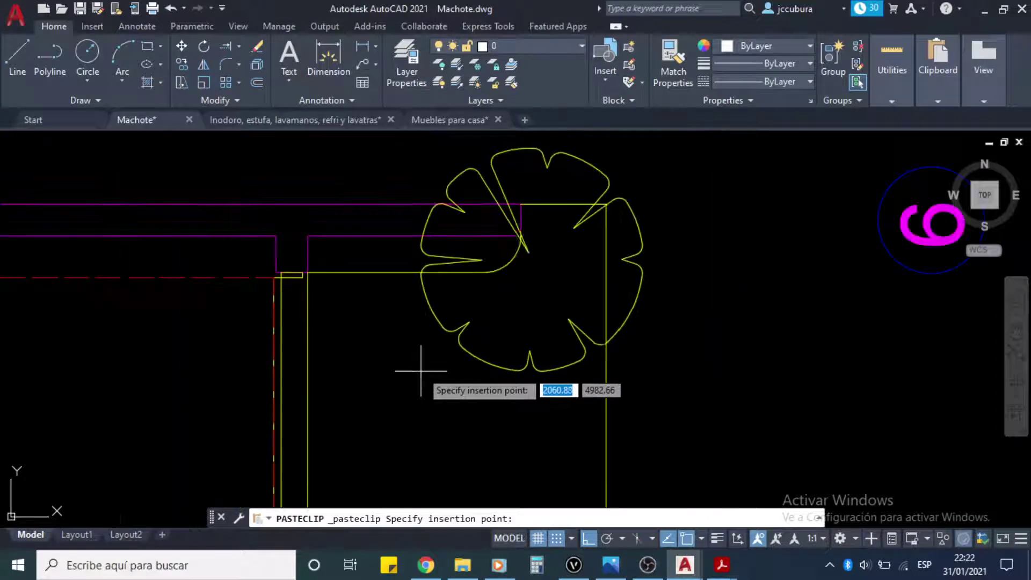
middle_click_drag(594, 380, 594, 505)
mouse_move(511, 329)
middle_mouse_down()
mouse_move(491, 395)
mouse_move(506, 432)
middle_mouse_up()
left_click(443, 385)
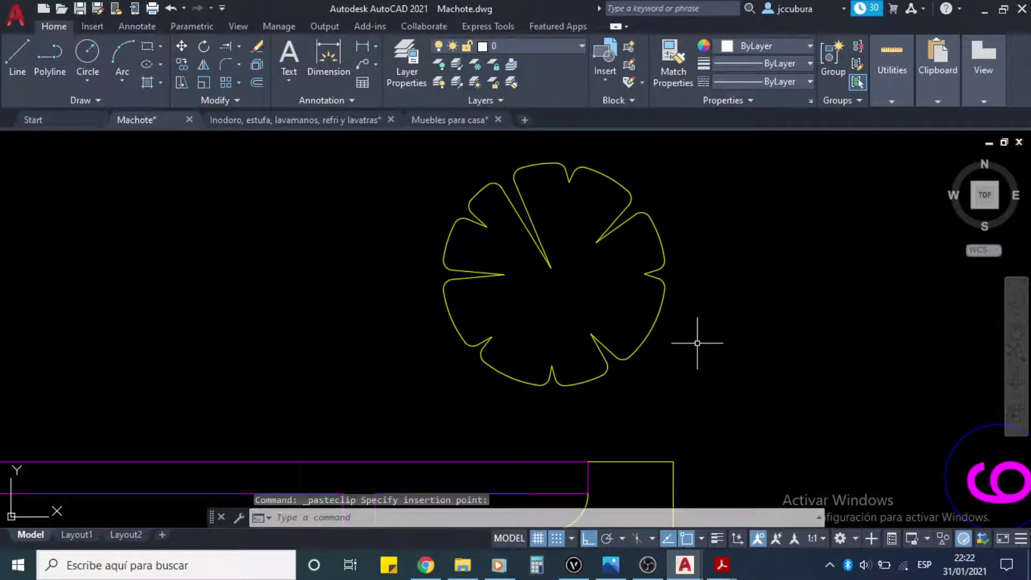
Step: Move the pasted tree from the Árboles y plantas layer to the Árboles layer
scroll(697, 343, "down", 5)
middle_click(601, 320)
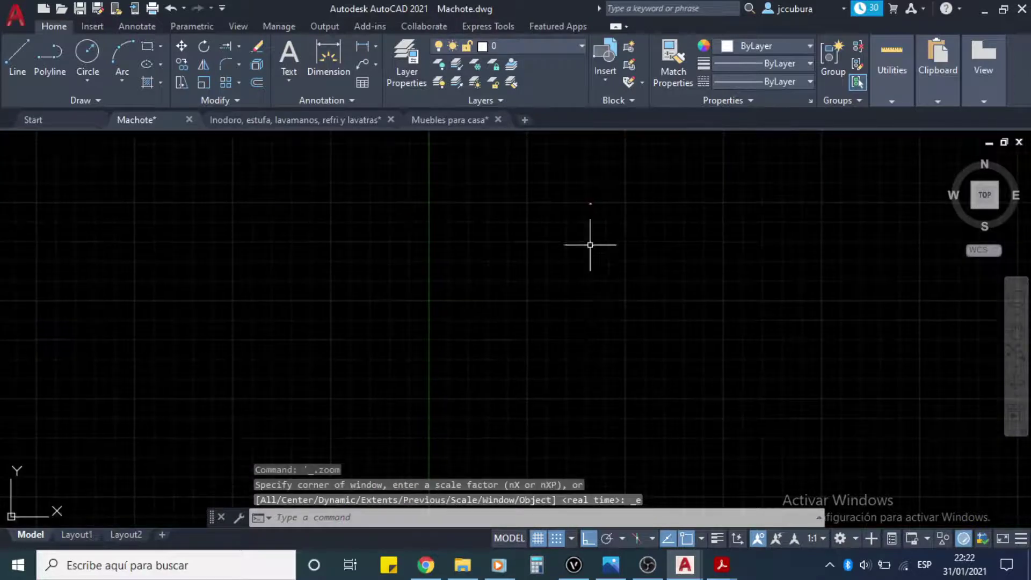
scroll(591, 245, "up", 4)
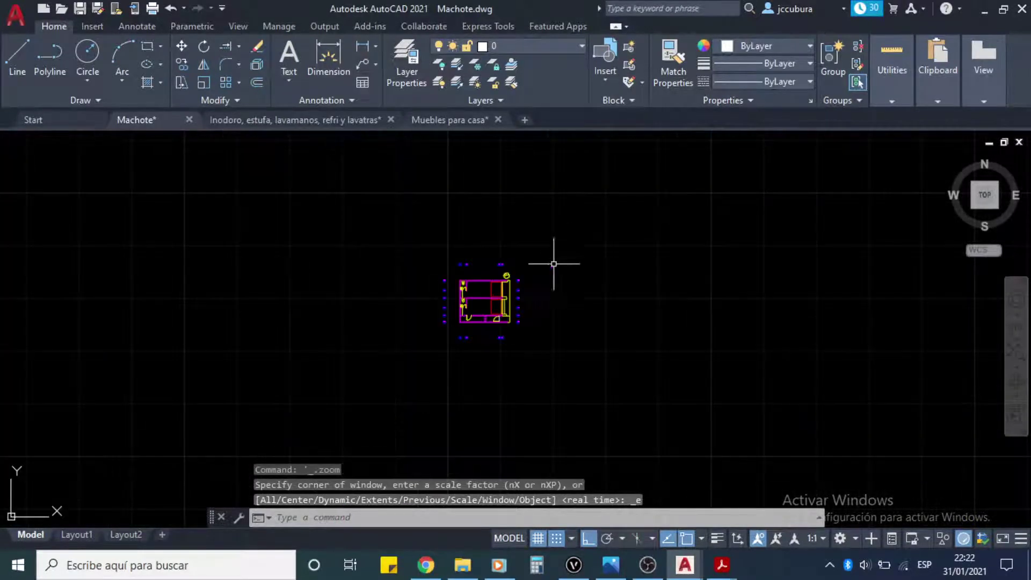
scroll(507, 274, "up", 8)
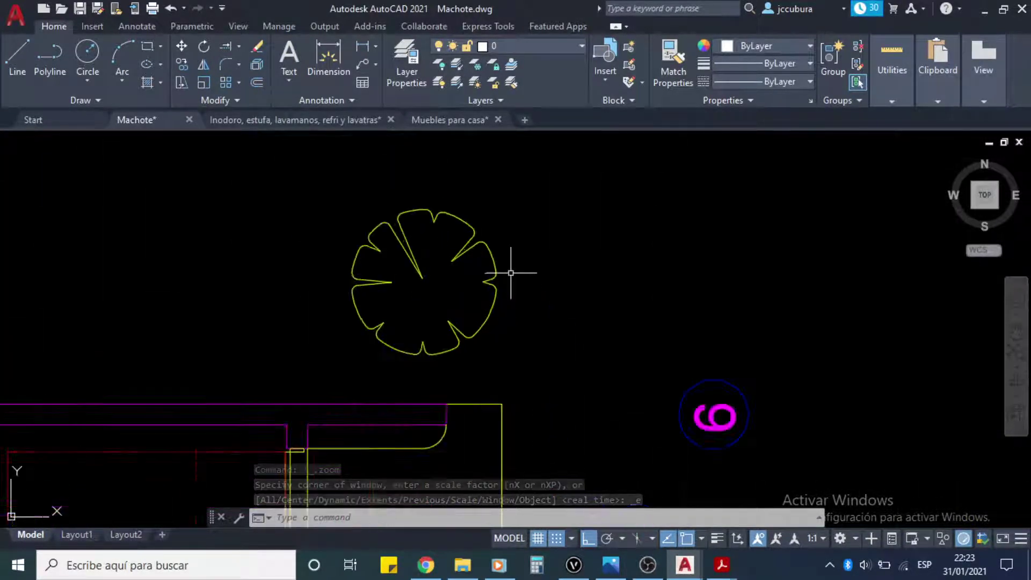
left_click(532, 231)
left_click(452, 307)
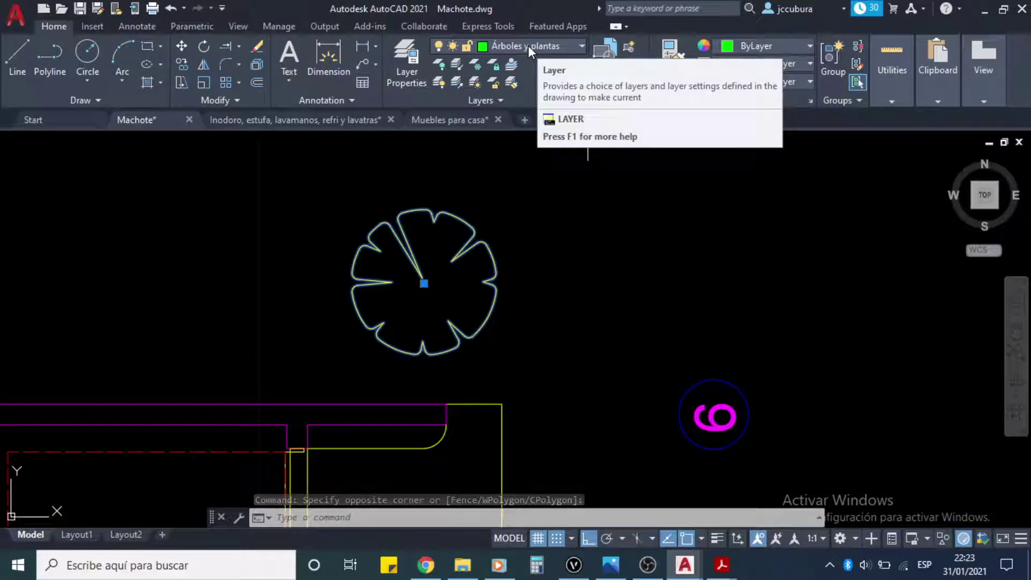
left_click(578, 46)
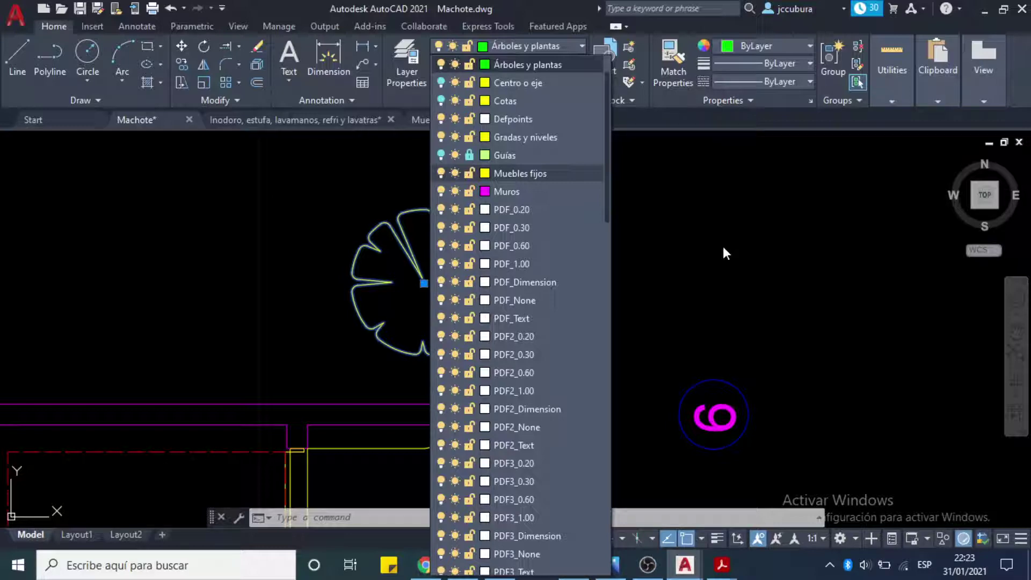
scroll(608, 108, "up", 1)
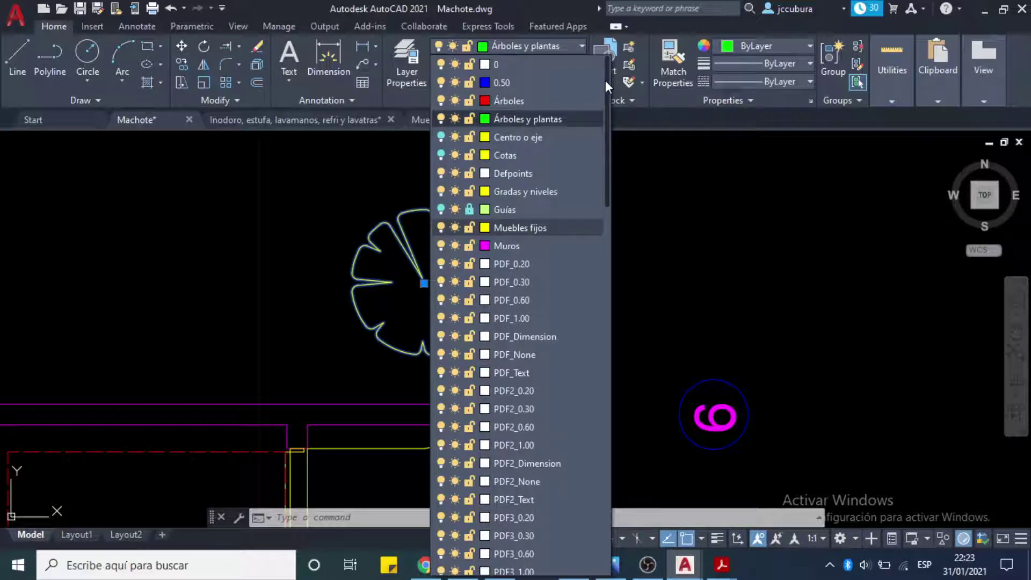
left_click(504, 102)
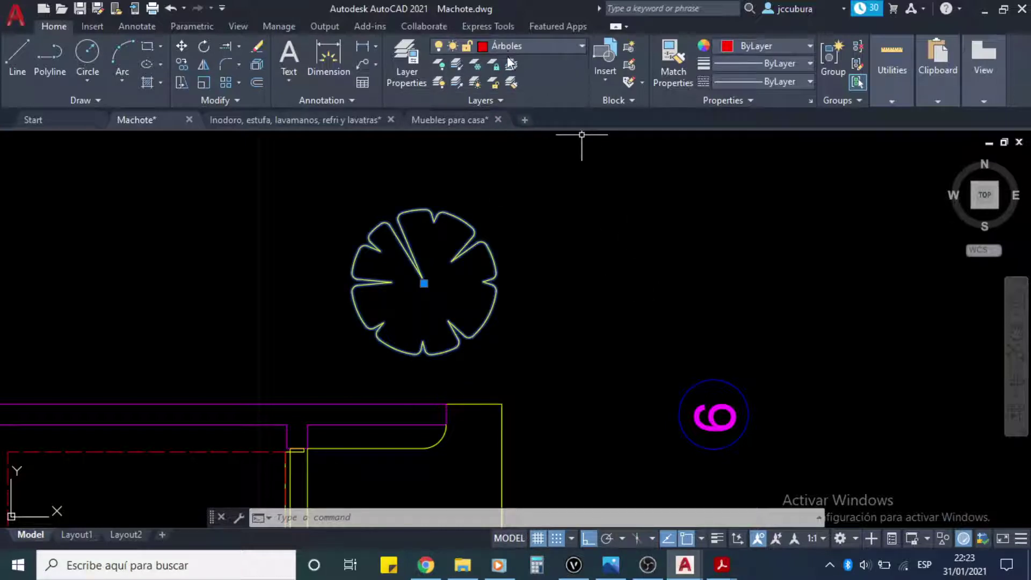
left_click(547, 247)
key("Escape")
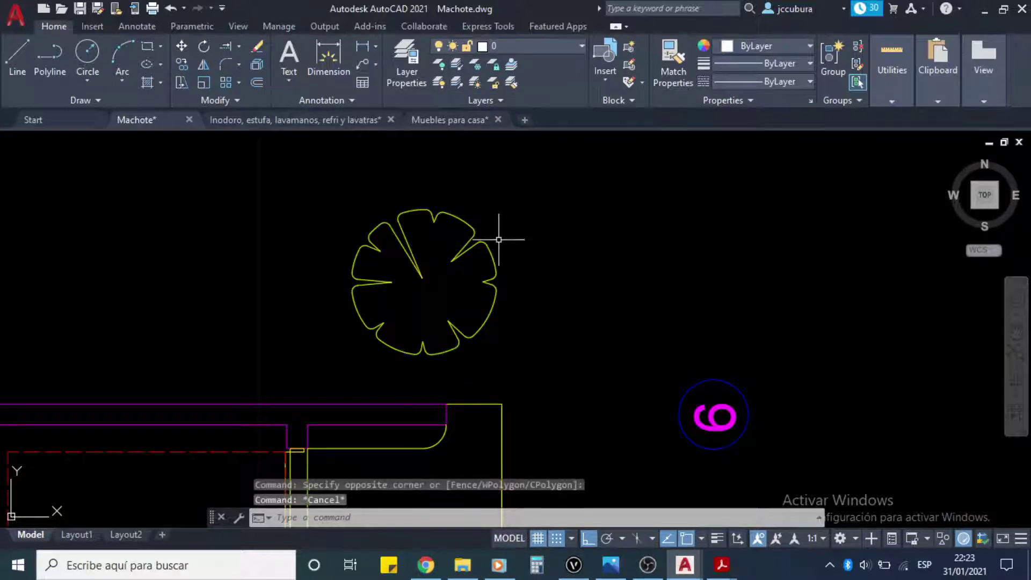
Step: Reselect the pasted tree to check its assigned layer and its displayed color
left_click(481, 244)
left_click(477, 236)
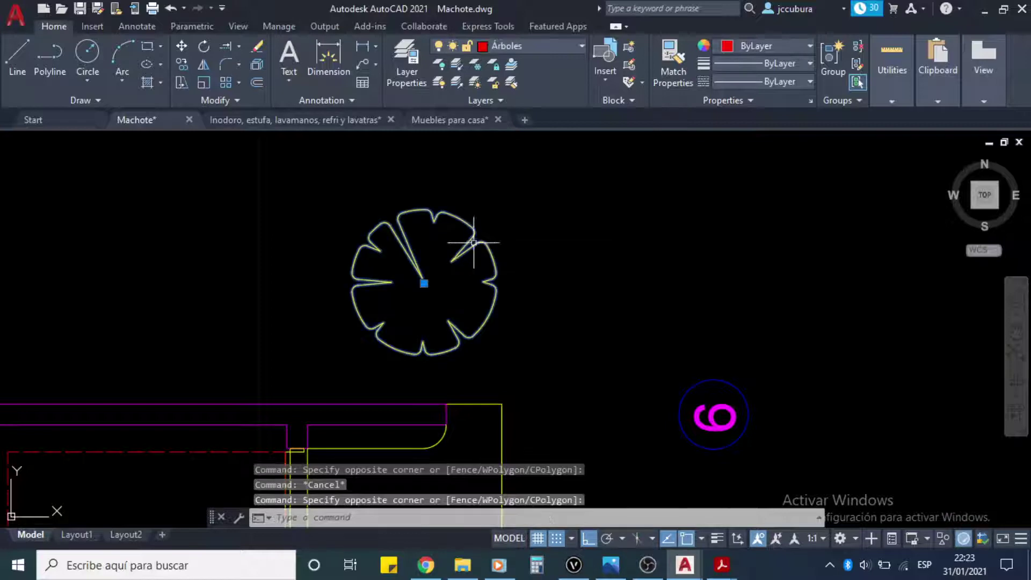
key("Escape")
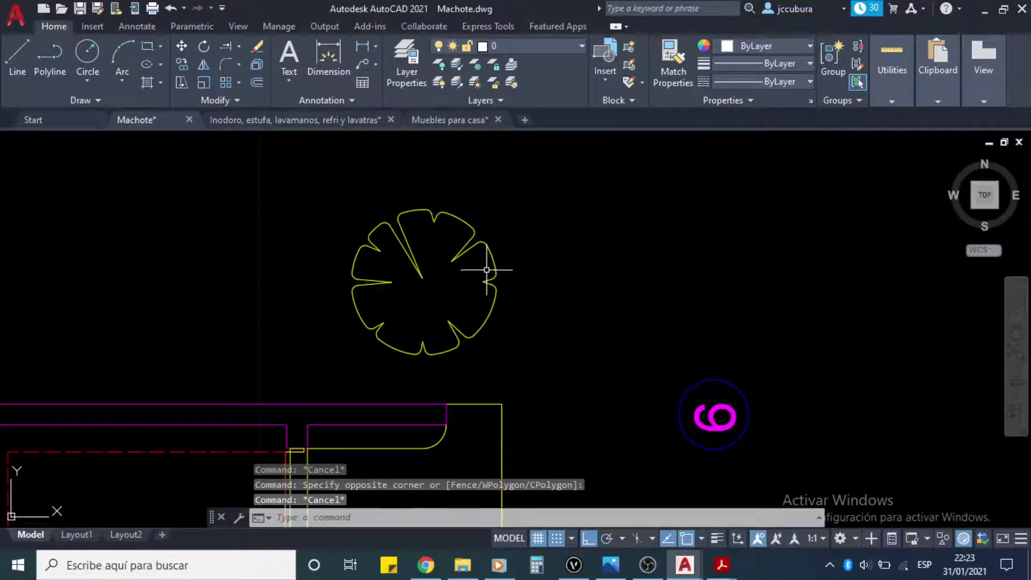
left_click(552, 214)
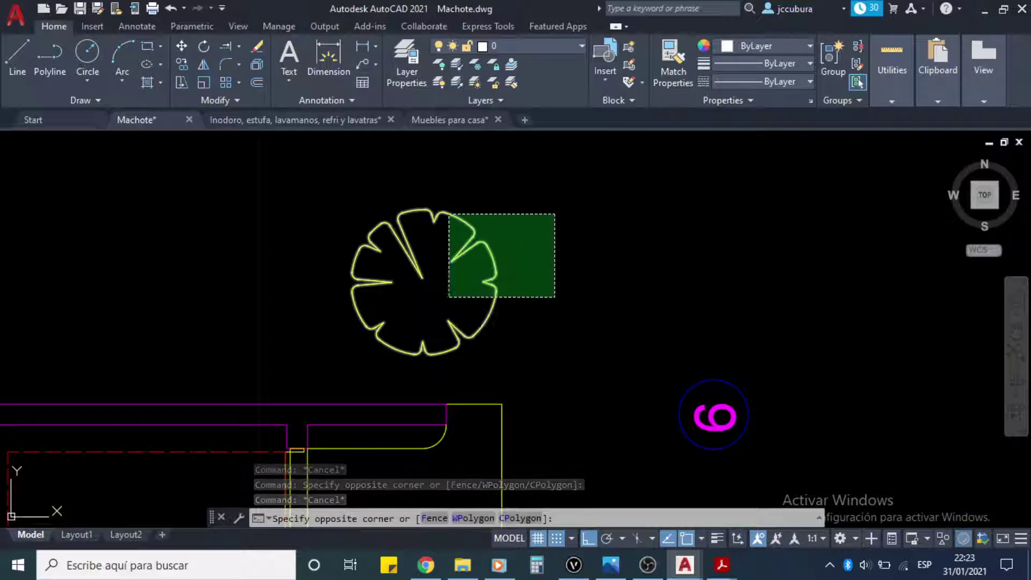
left_click(449, 295)
key("Escape")
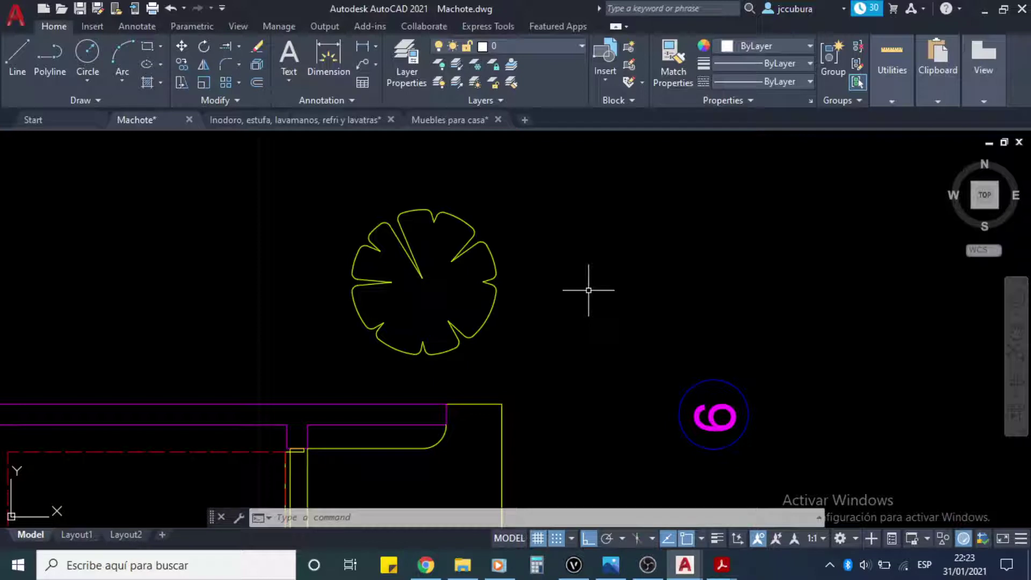
Step: Open the ARBOL20 block definition of the pasted tree in the Block Editor
double_click(461, 256)
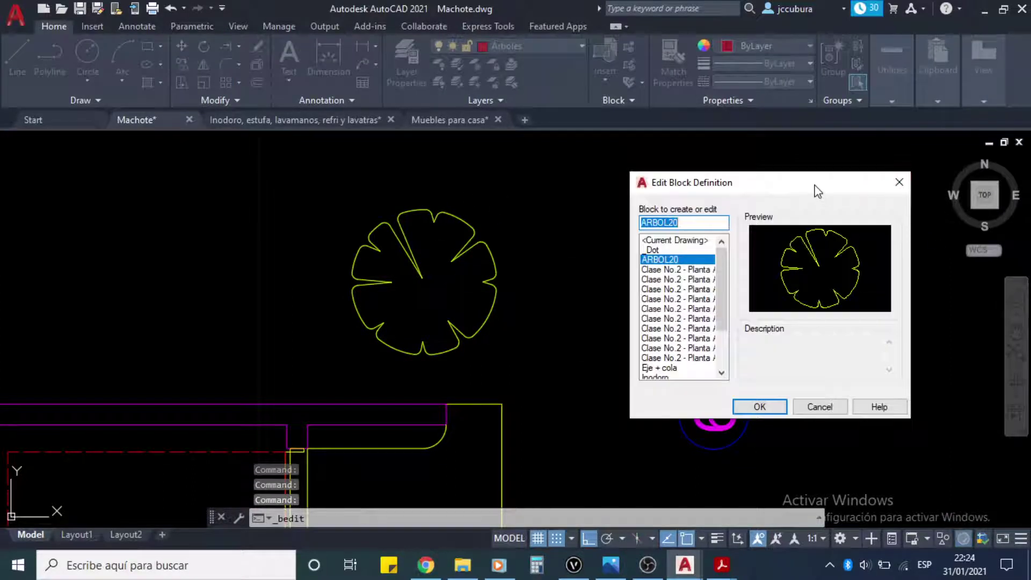
left_click_drag(818, 190, 779, 180)
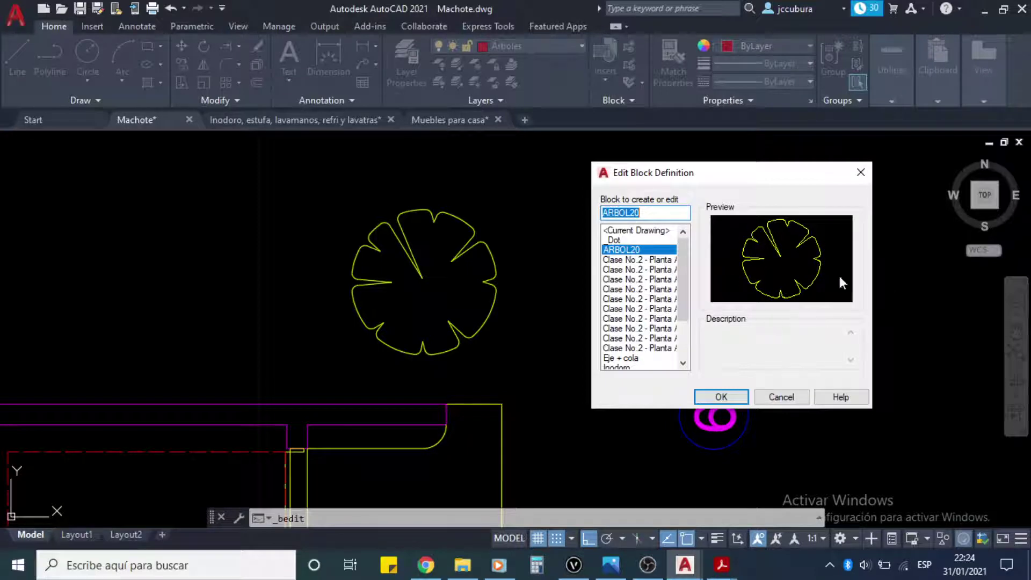
left_click(618, 252)
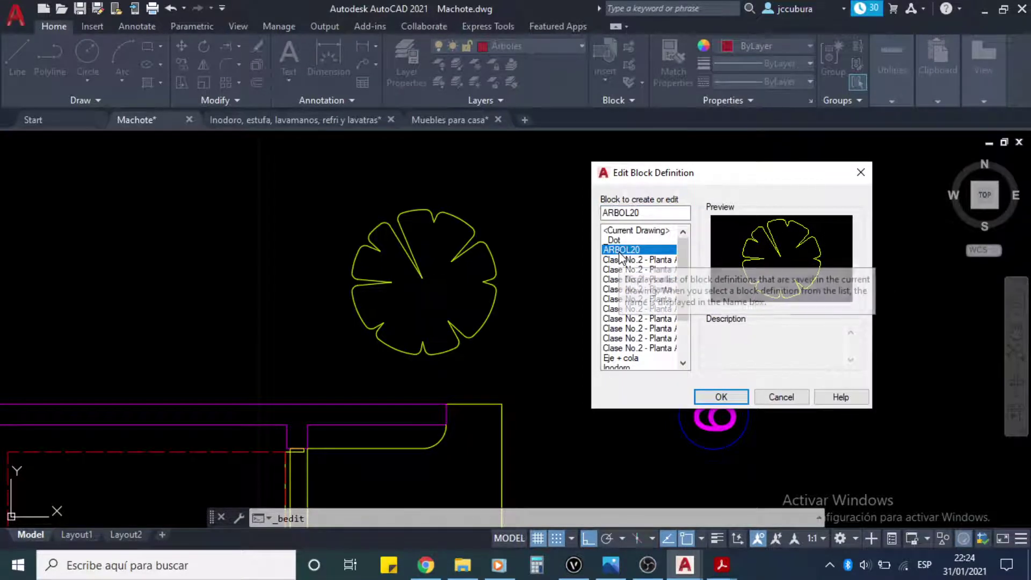
left_click(720, 398)
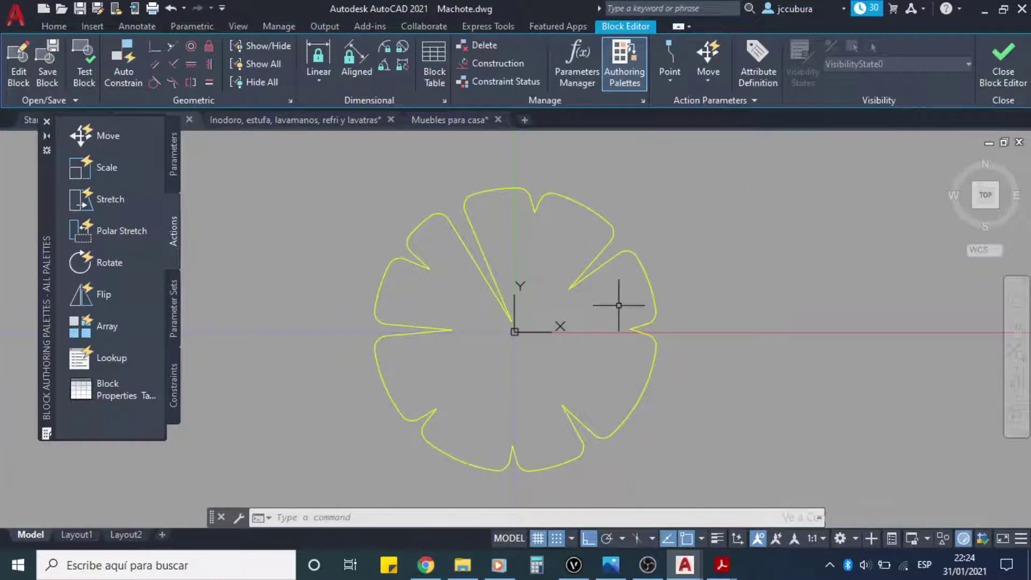
Step: Select the whole yellow tree outline inside the block and set its object color to ByLayer
scroll(603, 292, "down", 2)
left_click(713, 203)
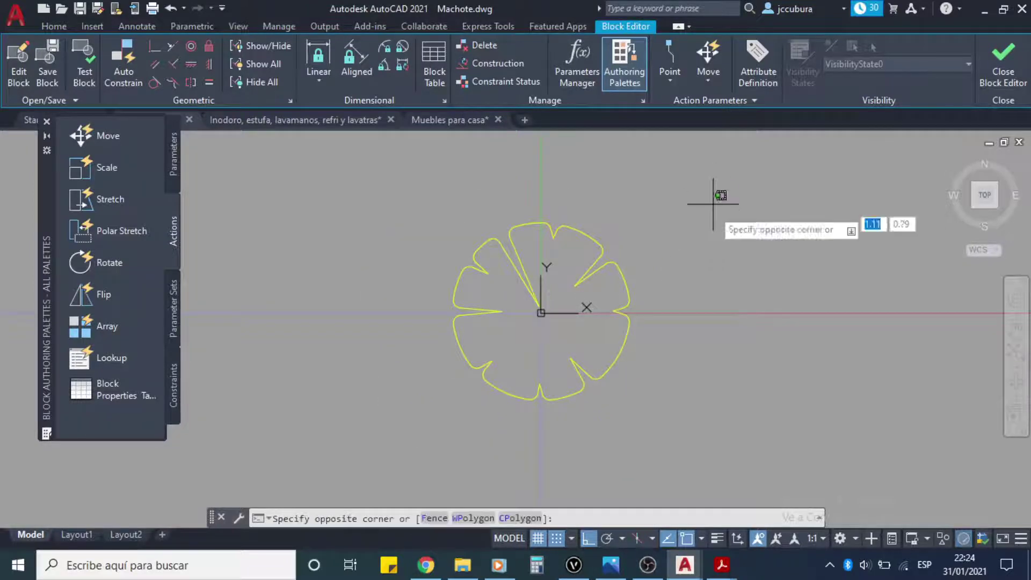
left_click(380, 421)
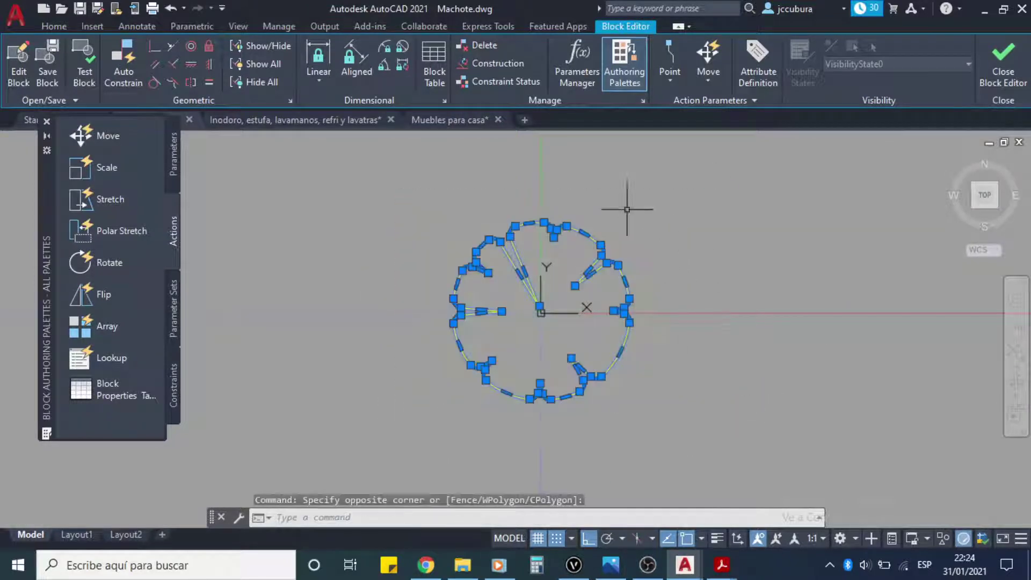
left_click(53, 26)
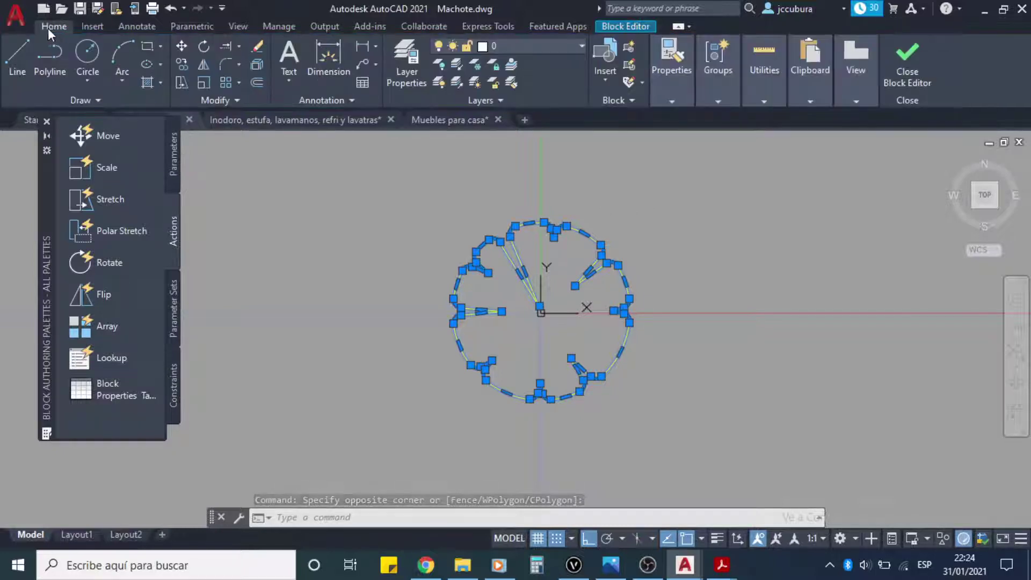
left_click(673, 106)
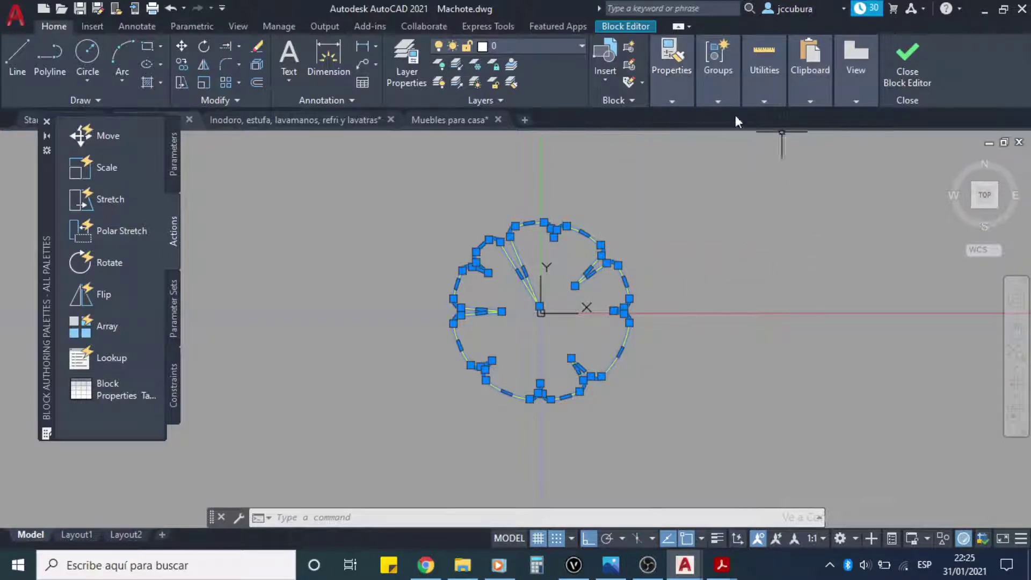
mouse_move(675, 107)
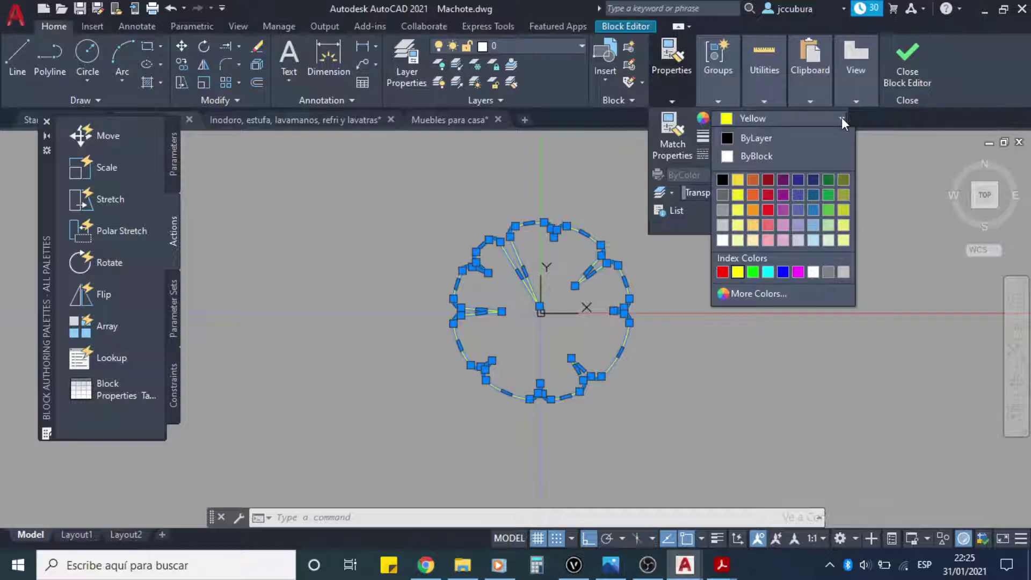
left_click(769, 140)
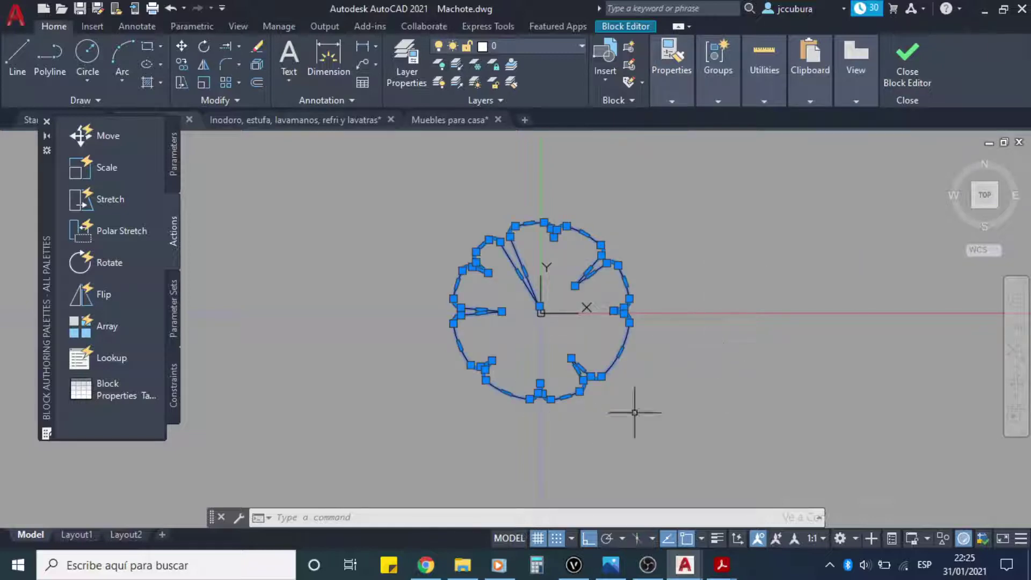
key("Escape")
key("Escape")
Step: Reselect the recolored tree outline to check which layer it is assigned to
left_click(698, 203)
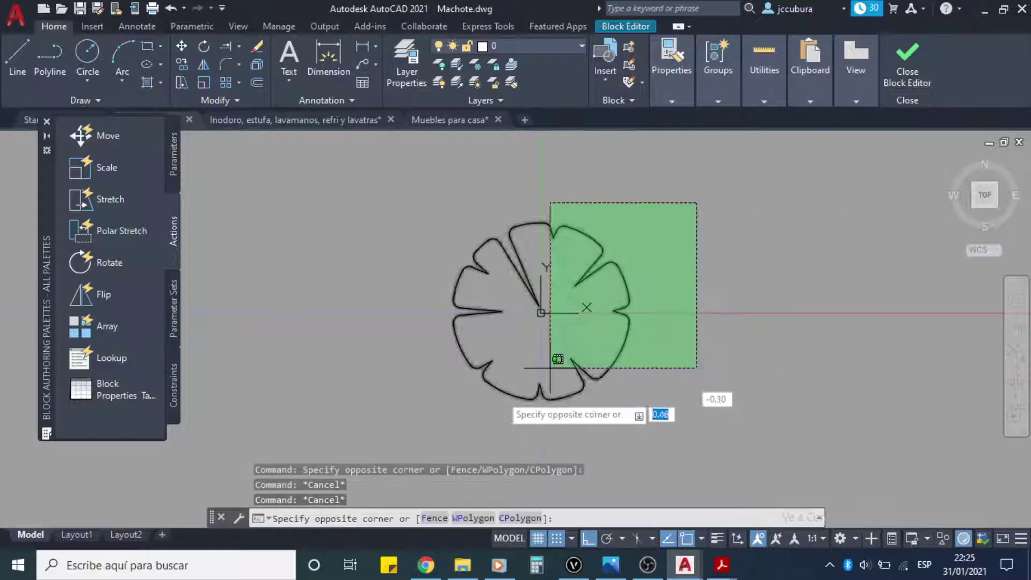
left_click(526, 371)
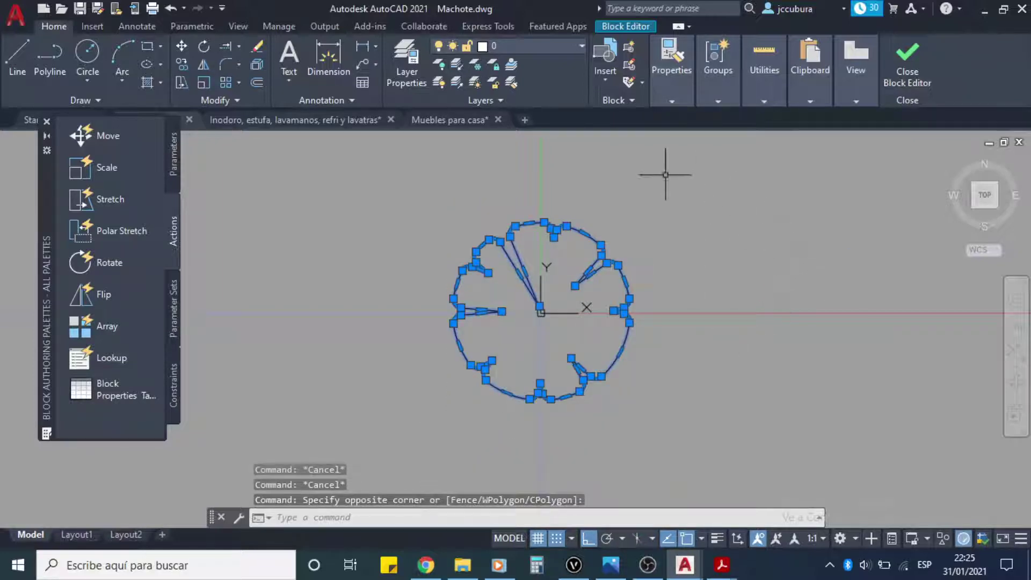
key("Escape")
key("Escape")
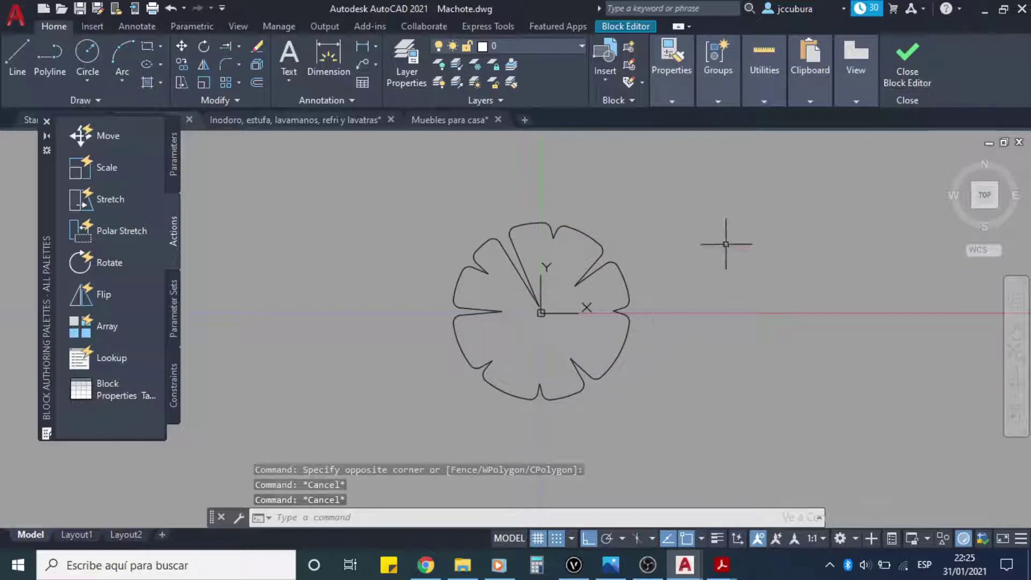
left_click(589, 228)
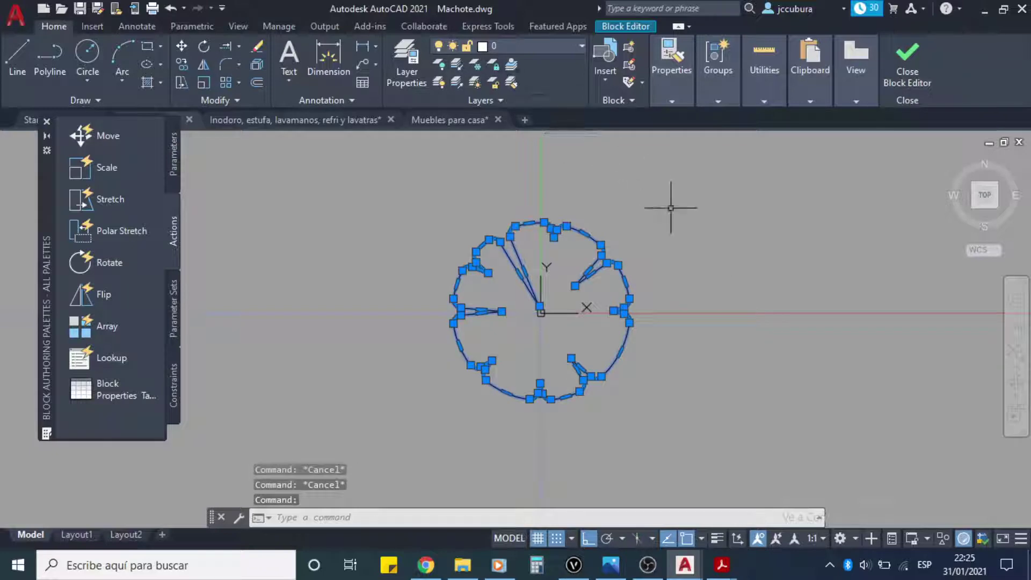
key("Escape")
Step: Move the tree outline inside the block from layer 0 to the Árboles layer
left_click(585, 235)
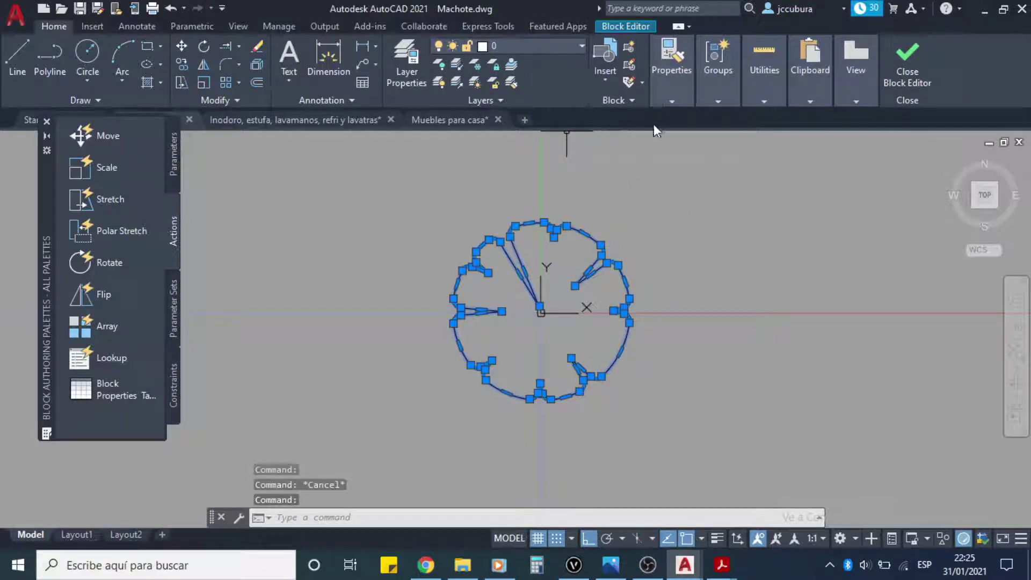
left_click(582, 46)
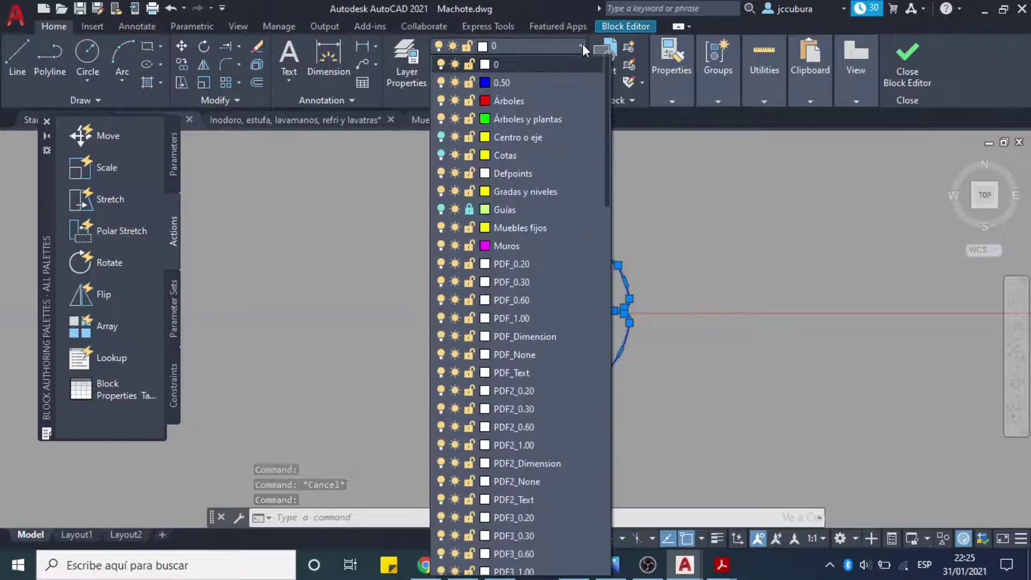
left_click(513, 102)
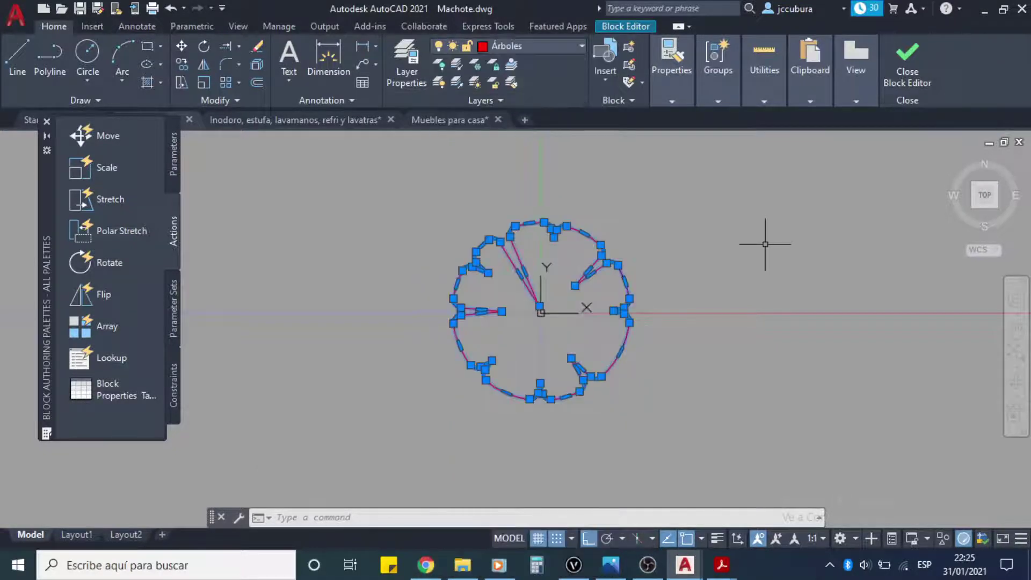
key("Escape")
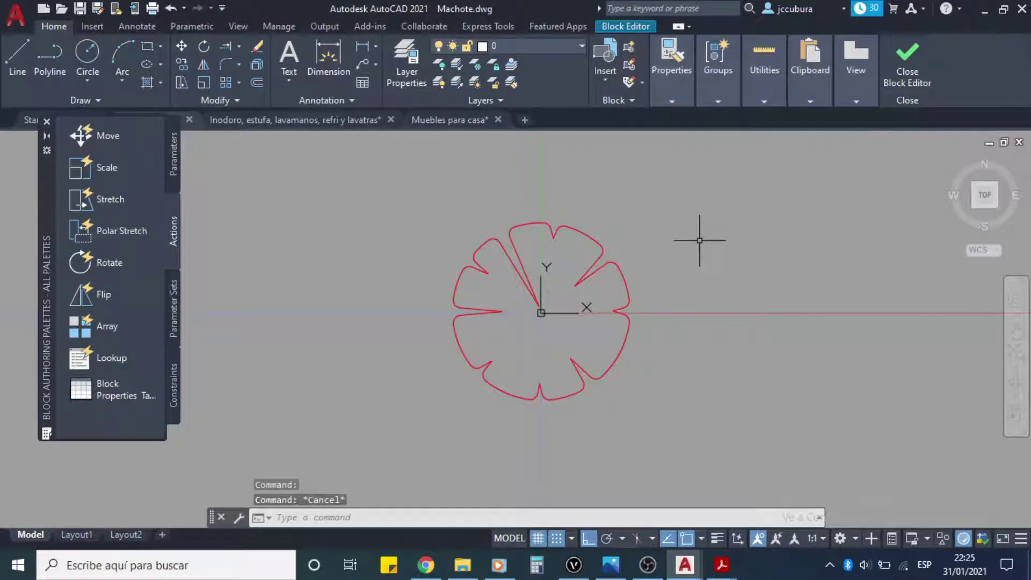
Step: Reselect the tree outline to check its assigned layer and its color, lineweight and linetype properties
left_click(595, 238)
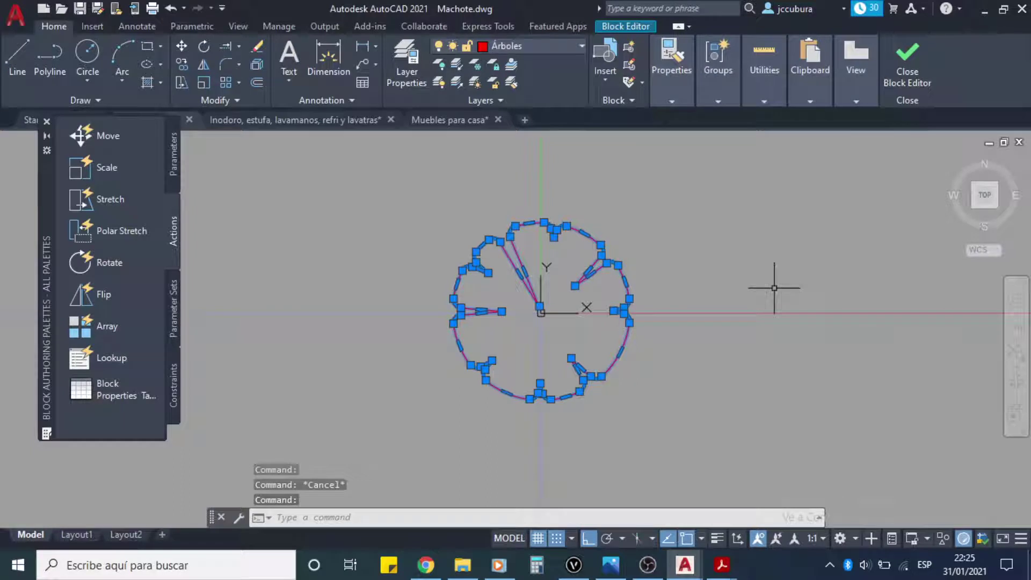
key("Escape")
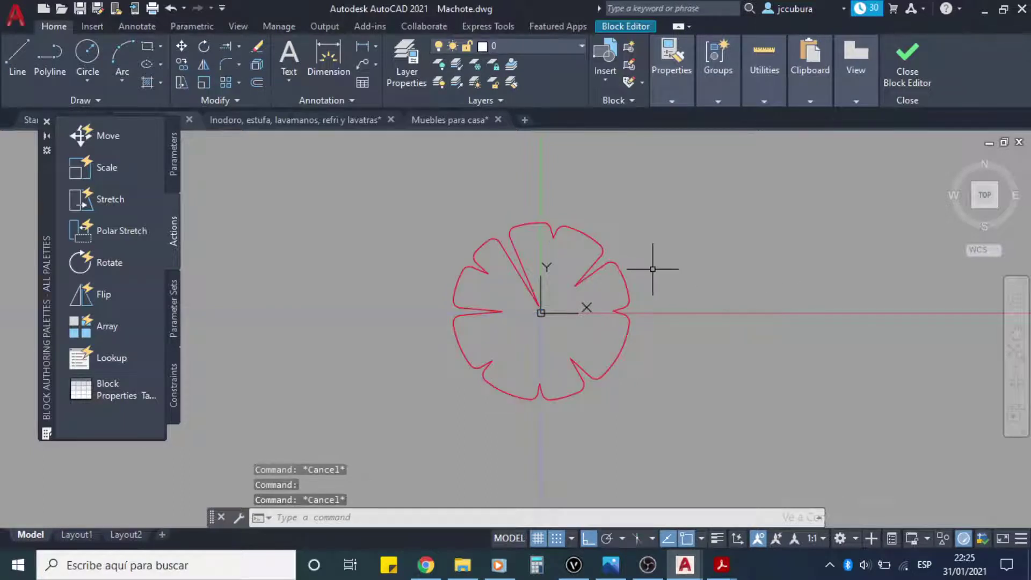
left_click(595, 241)
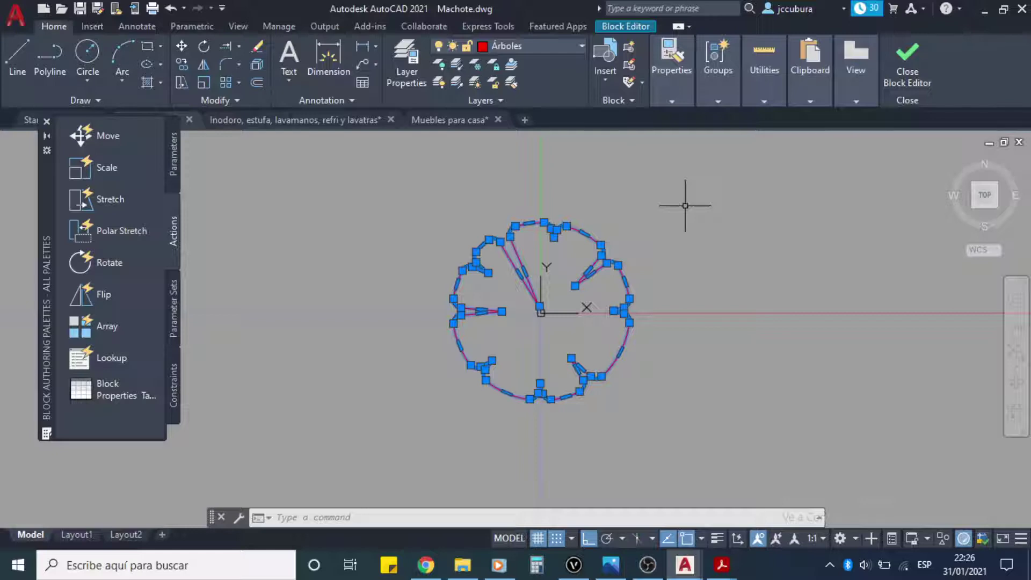
left_click(672, 101)
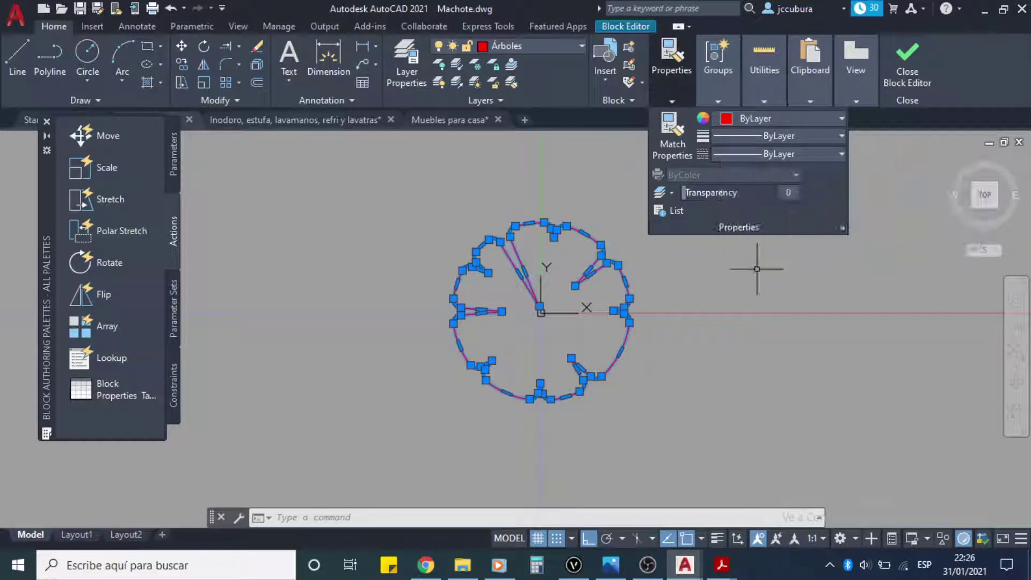
Step: Save the changes to the ARBOL20 block while closing the Block Editor, and save the drawing
left_click(907, 61)
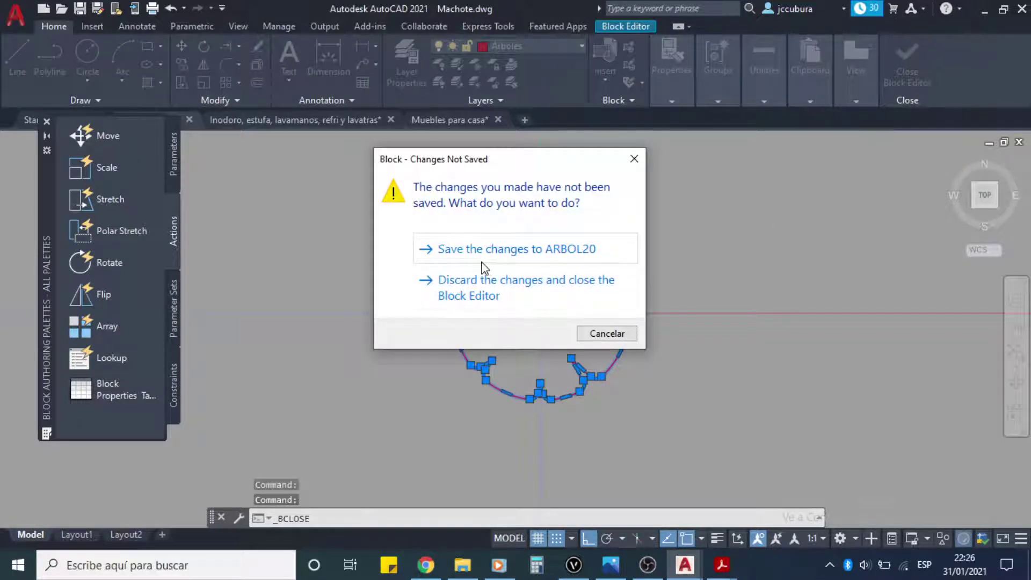
left_click(548, 252)
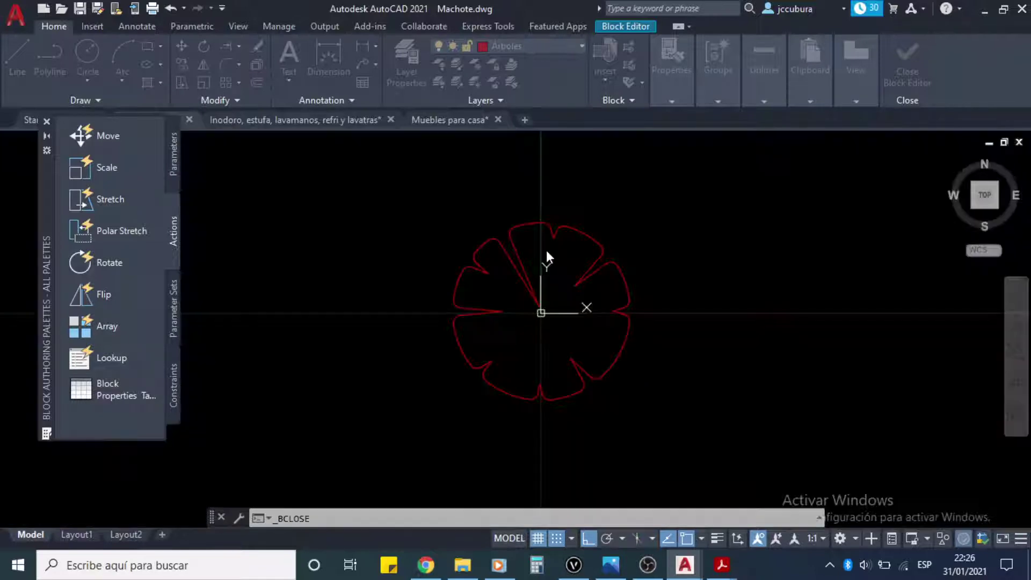
middle_click_drag(529, 277, 561, 285)
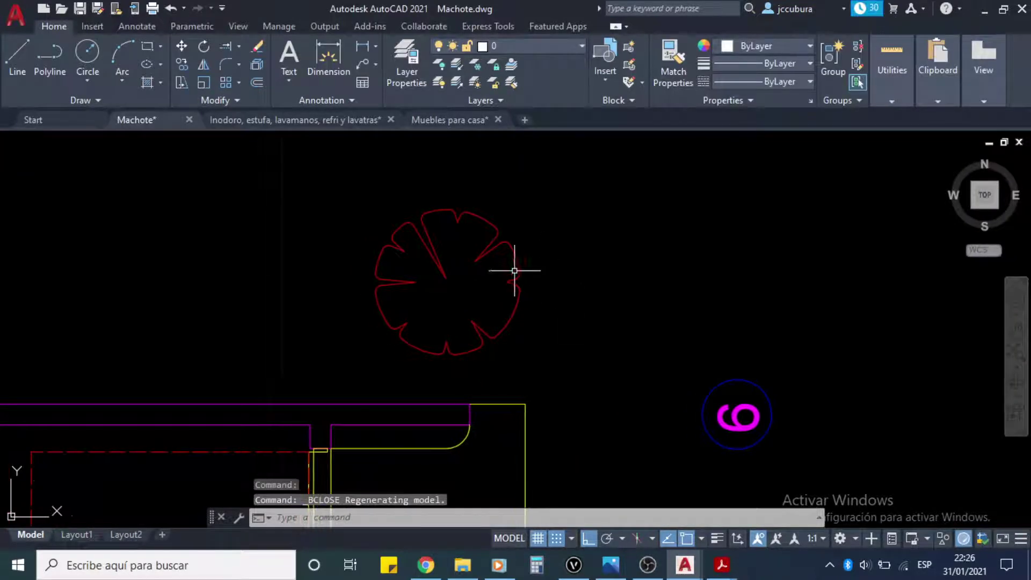
left_click(80, 9)
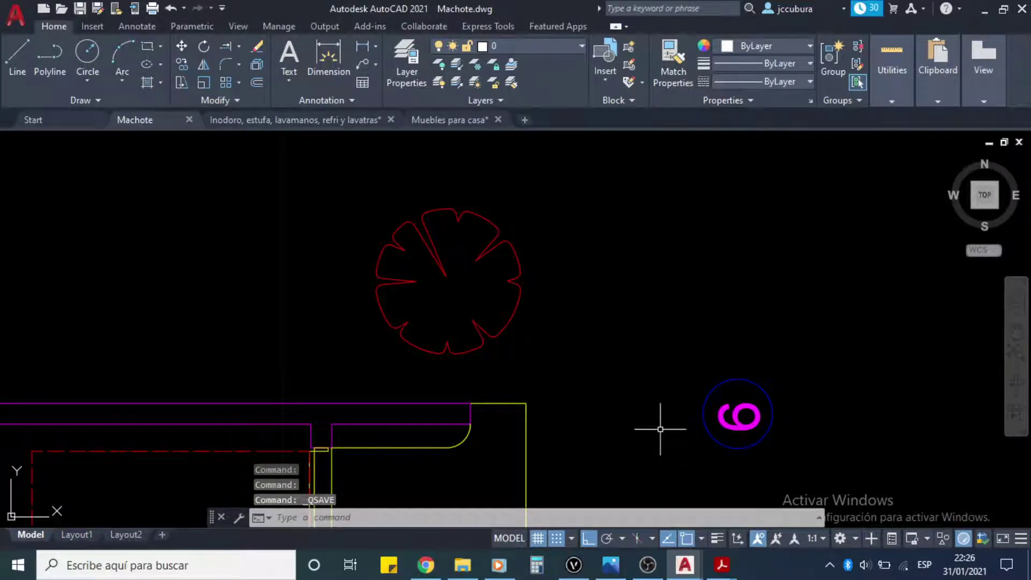
Step: Check which layer the red tree block above the plan belongs to, then leave it unselected
mouse_move(633, 321)
middle_mouse_down()
mouse_move(630, 348)
mouse_move(603, 304)
mouse_move(591, 245)
middle_mouse_up()
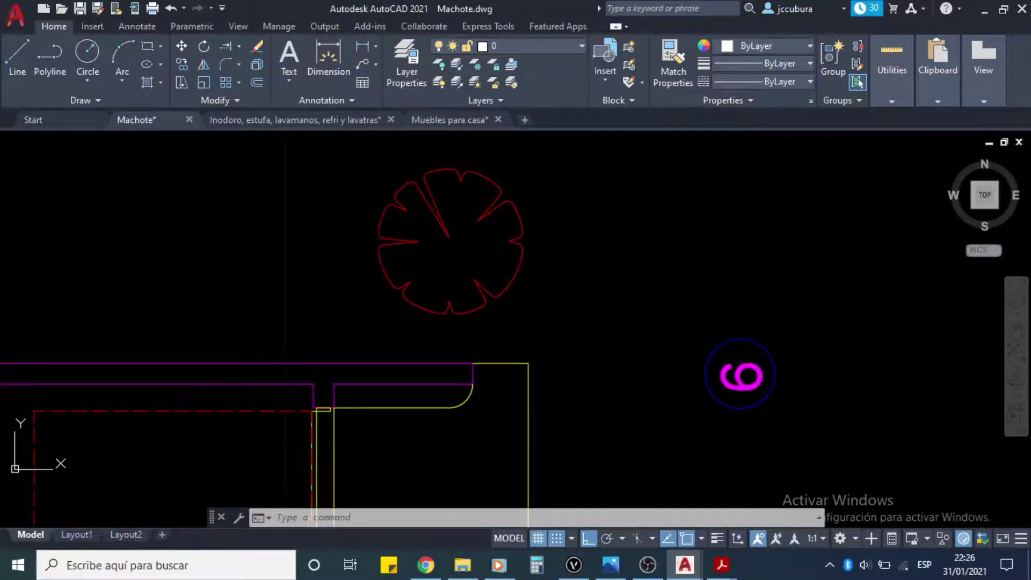
middle_click_drag(538, 280, 535, 280)
scroll(537, 278, "up", 3)
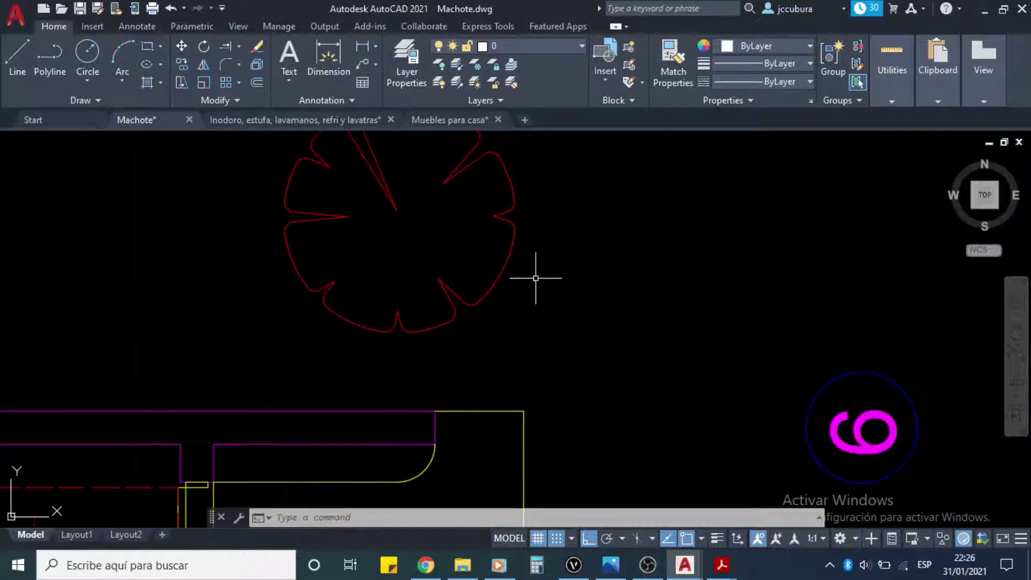
scroll(605, 304, "down", 2)
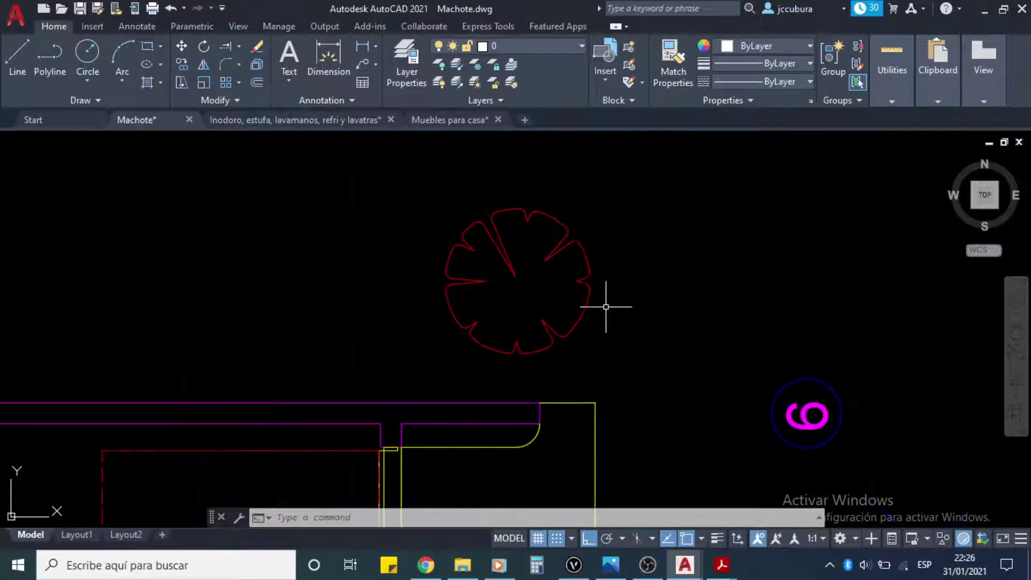
middle_click_drag(606, 304, 598, 329)
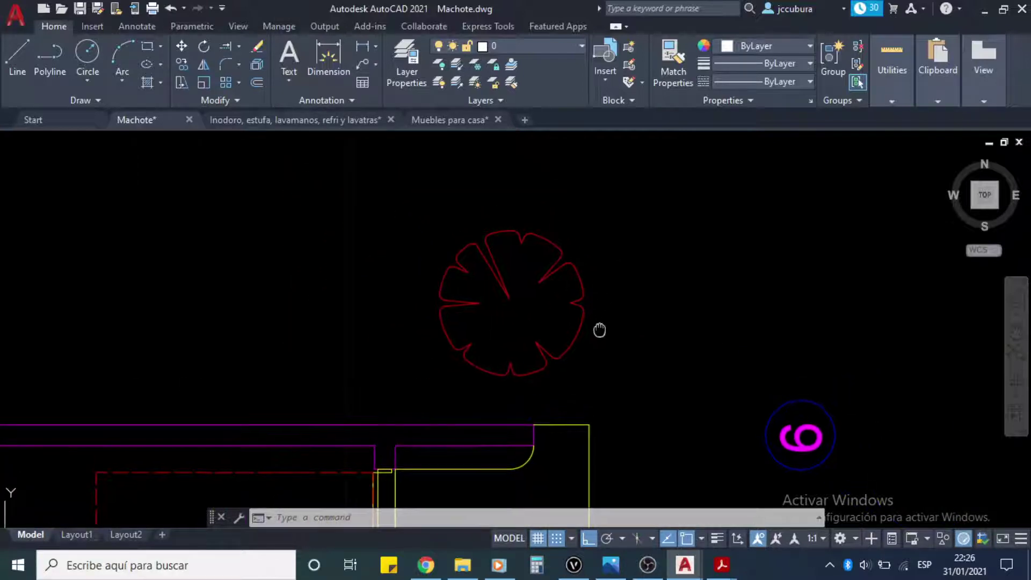
left_click(558, 274)
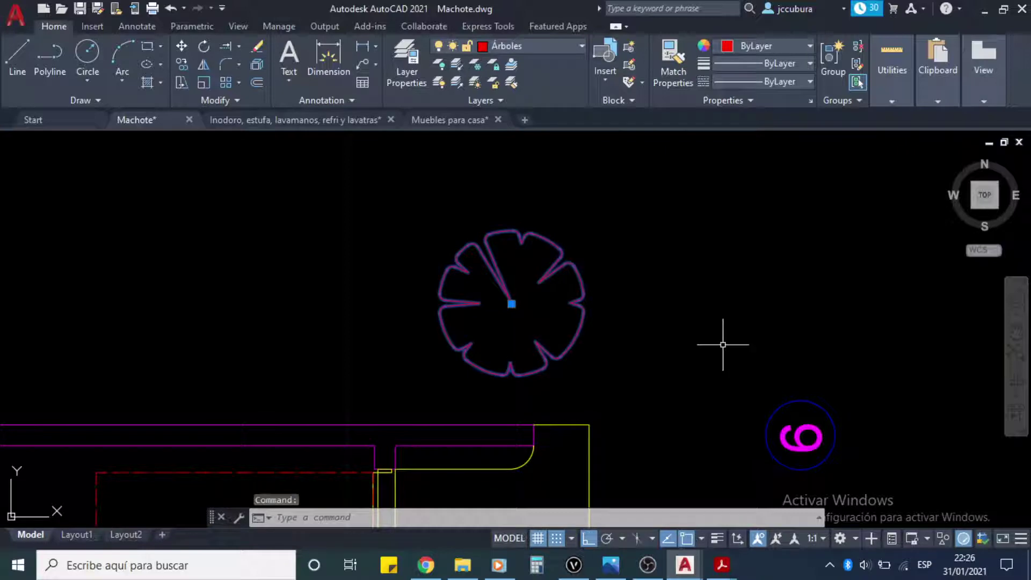
key("Escape")
key("Escape")
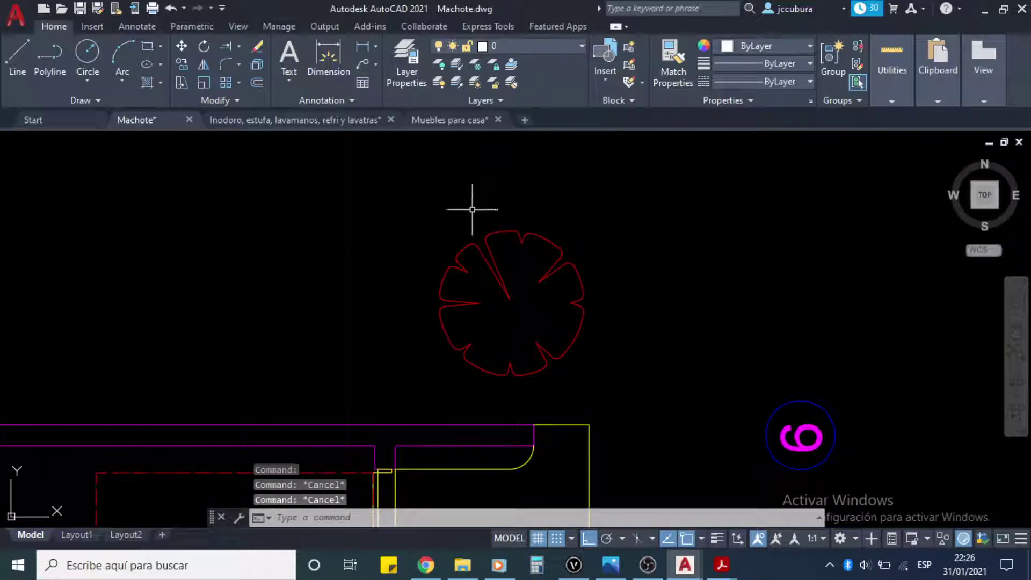
left_click(203, 83)
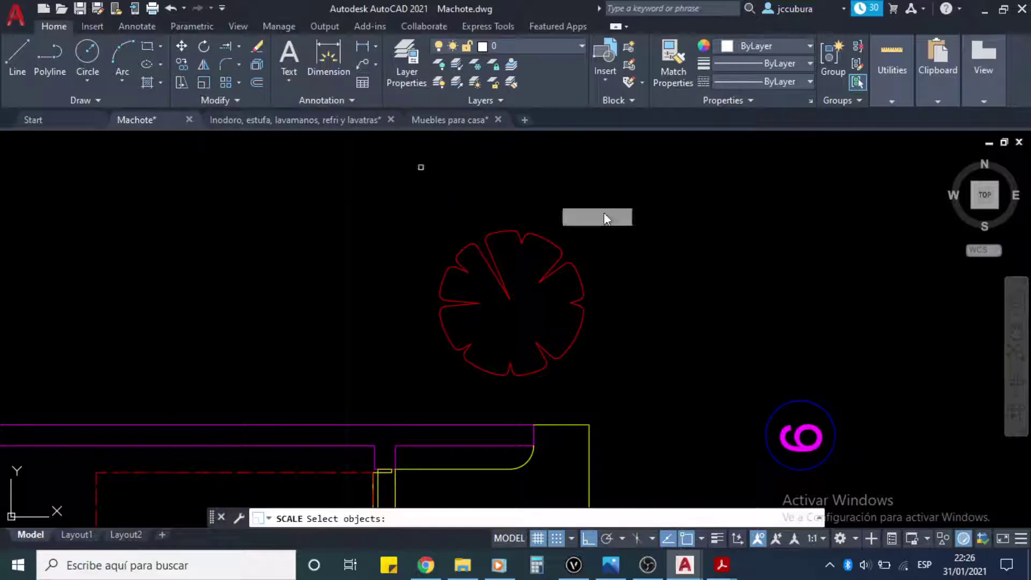
left_click(569, 266)
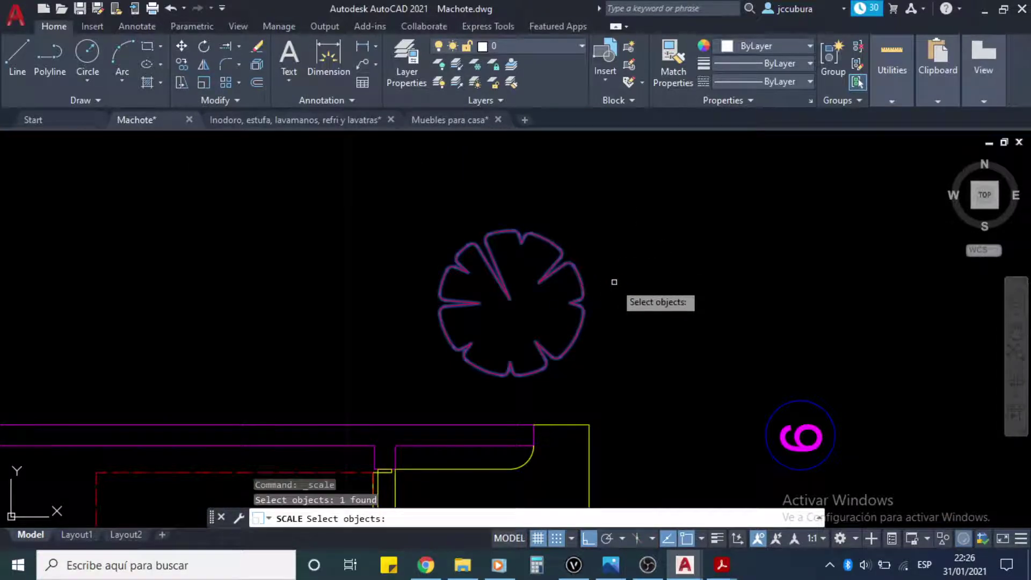
key("Return")
left_click(497, 311)
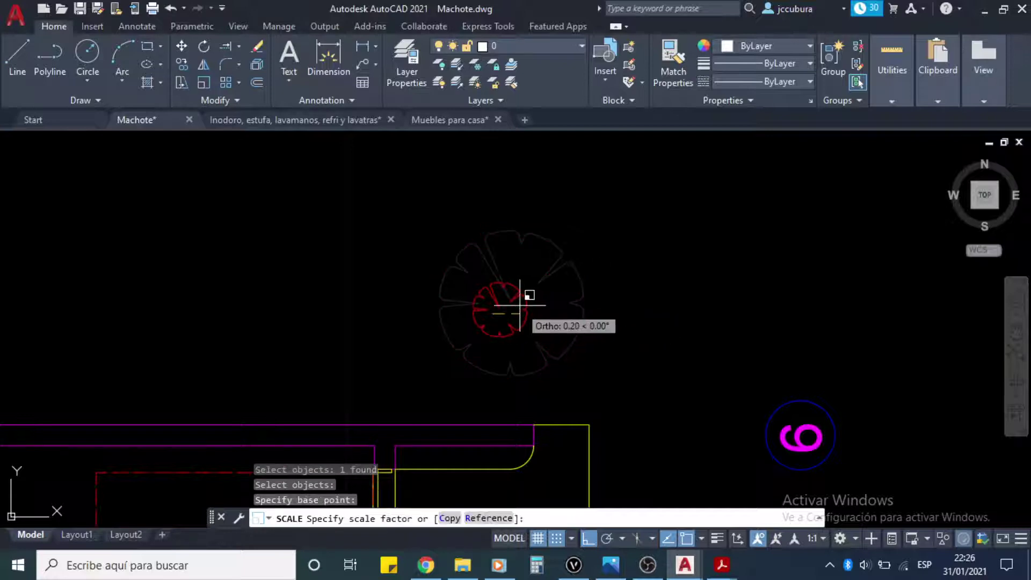
key("Escape")
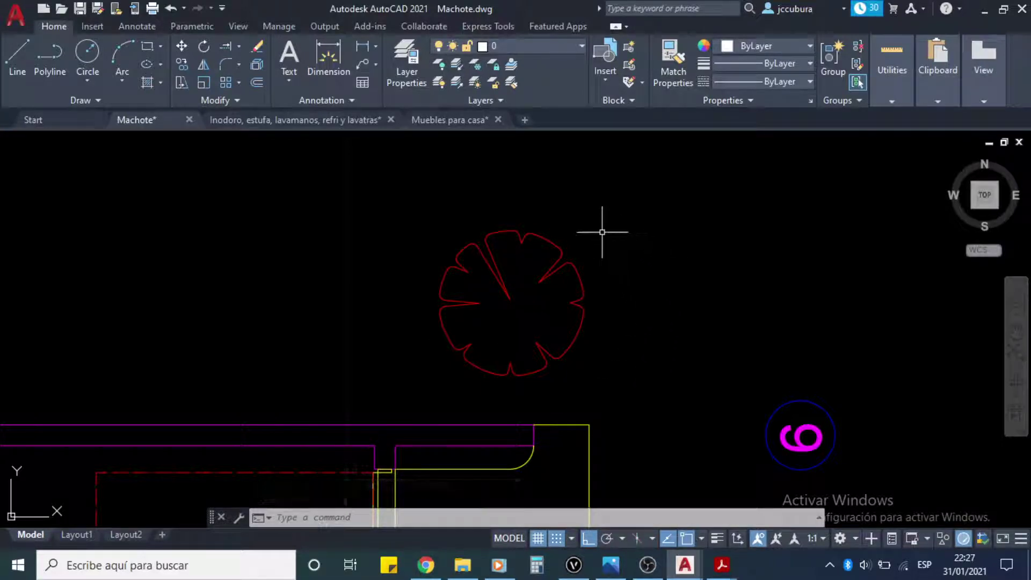
Step: Switch to Acrobat Reader to check the plants near axis 6 in the Planta Amoblada Locales PDF, and return to AutoCAD
middle_click_drag(546, 272, 486, 348)
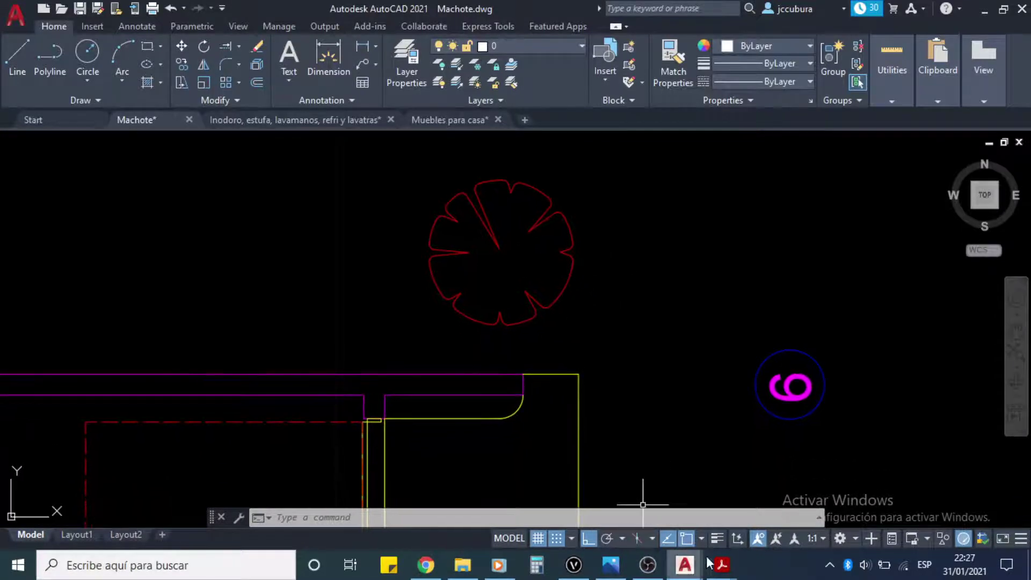
mouse_move(721, 565)
left_click(675, 529)
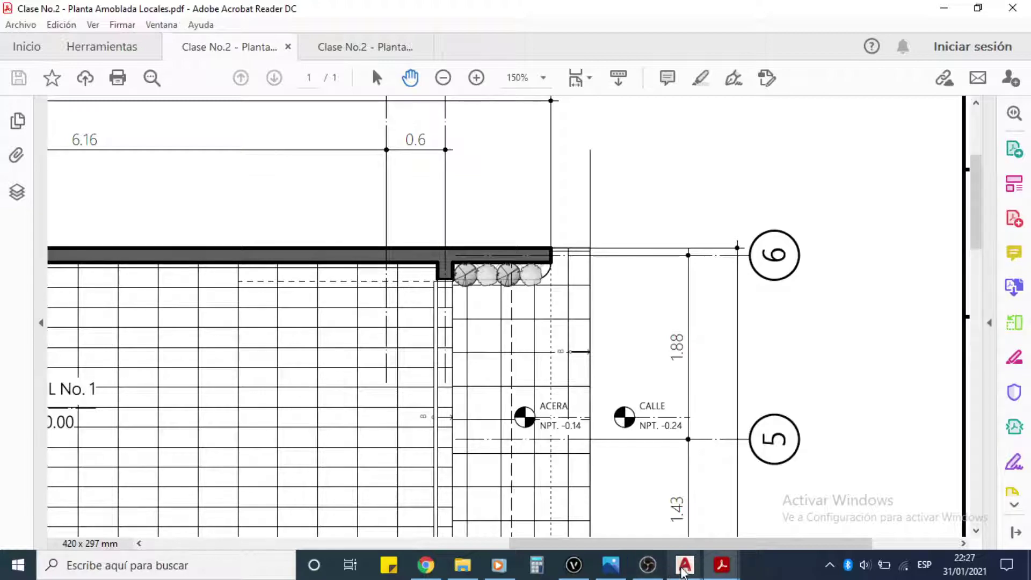
mouse_move(682, 570)
left_click(550, 512)
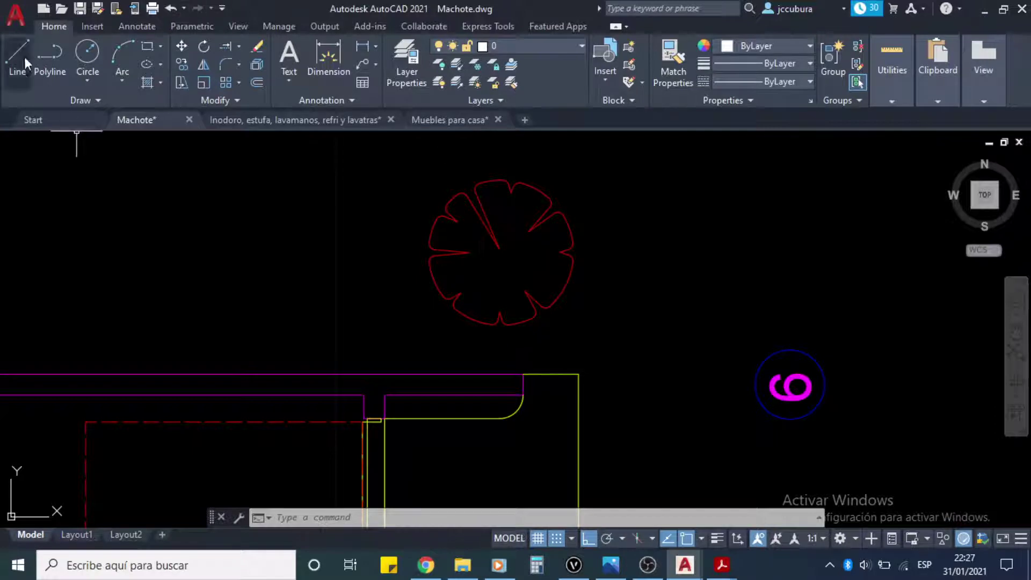
Step: Scale the red tree block down by eye to shrub size, using its centre as the base point
left_click(204, 84)
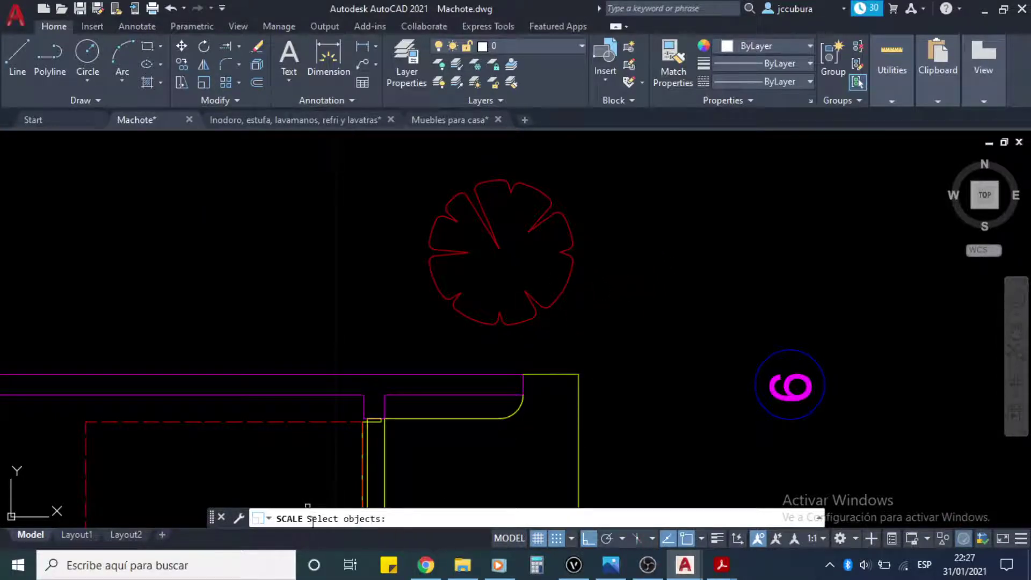
left_click(539, 216)
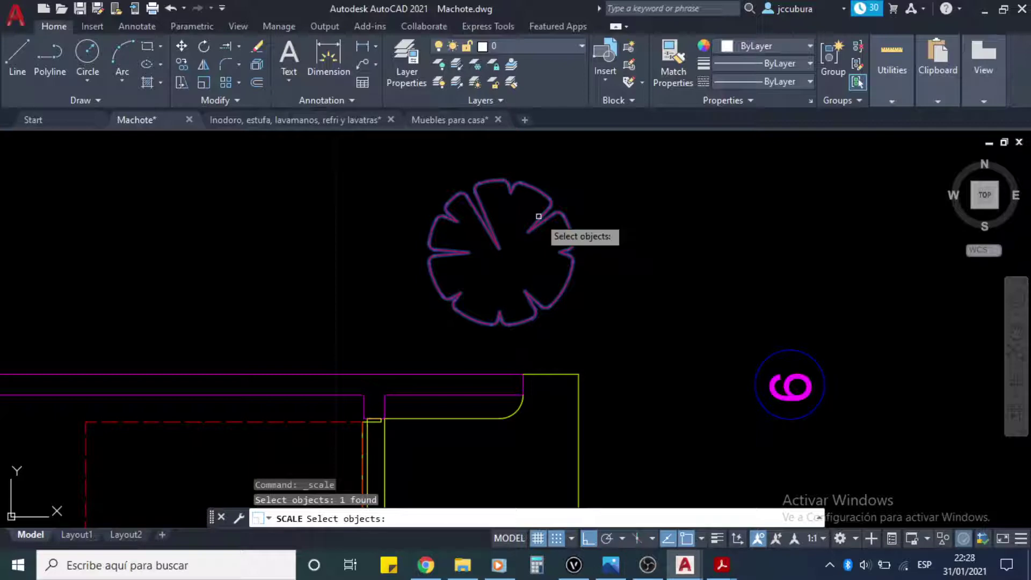
key("Return")
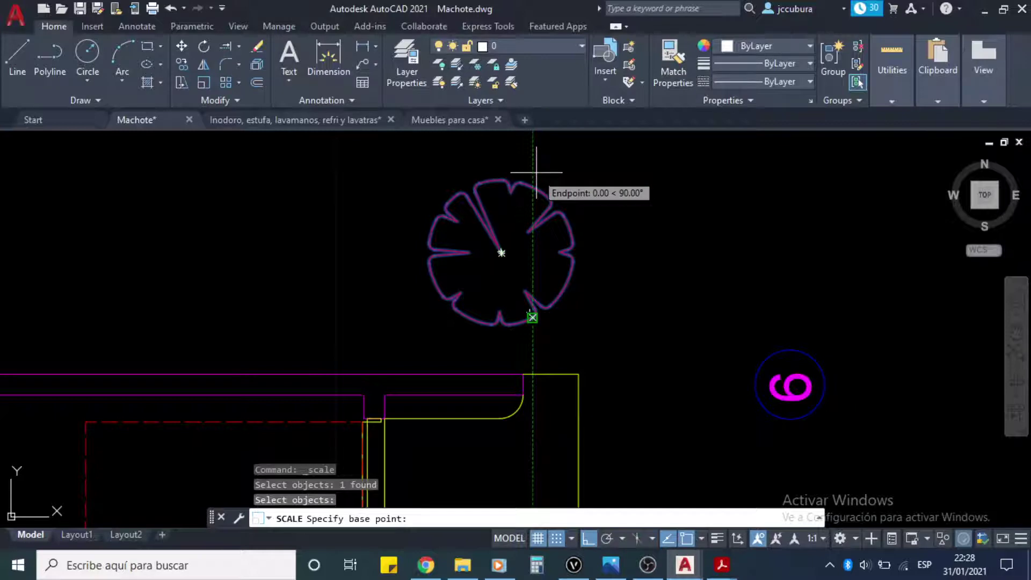
left_click(502, 253)
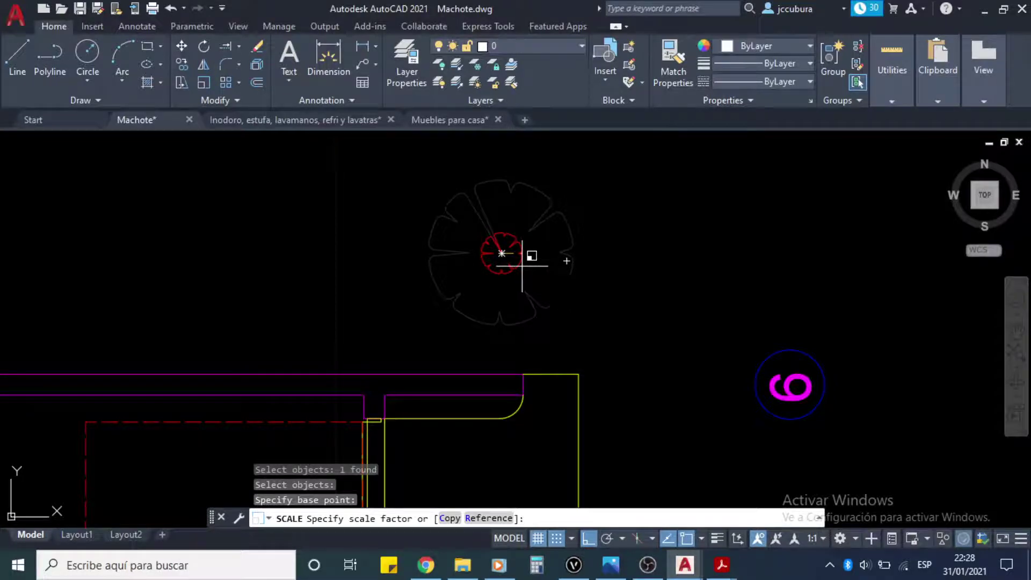
left_click(522, 265)
Step: Examine the whole drawing and compare the scaled tree's size with the rounded planter corner near axis 6
middle_click_drag(525, 270, 506, 299)
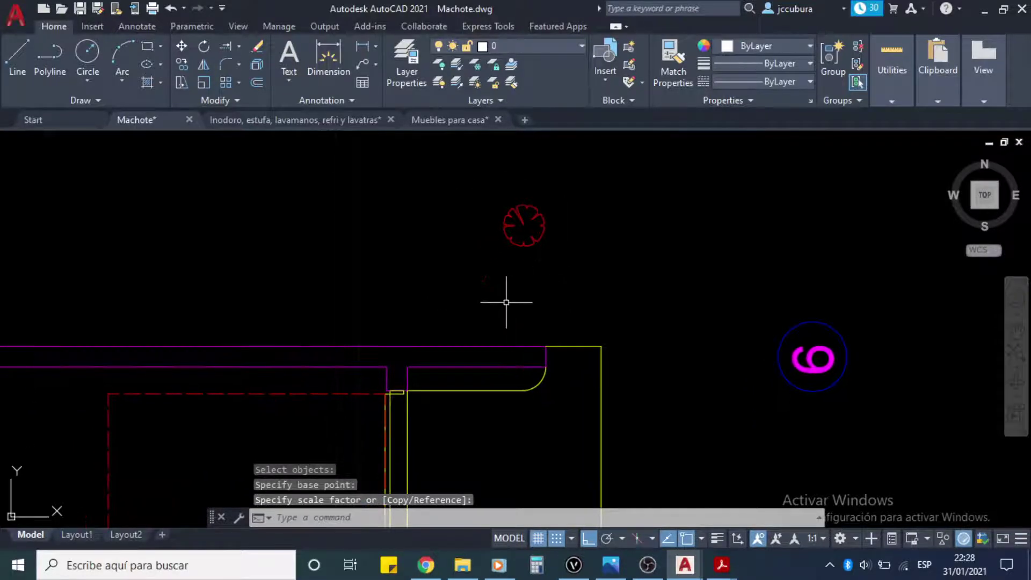
middle_click(506, 303)
middle_click_drag(534, 264, 538, 281)
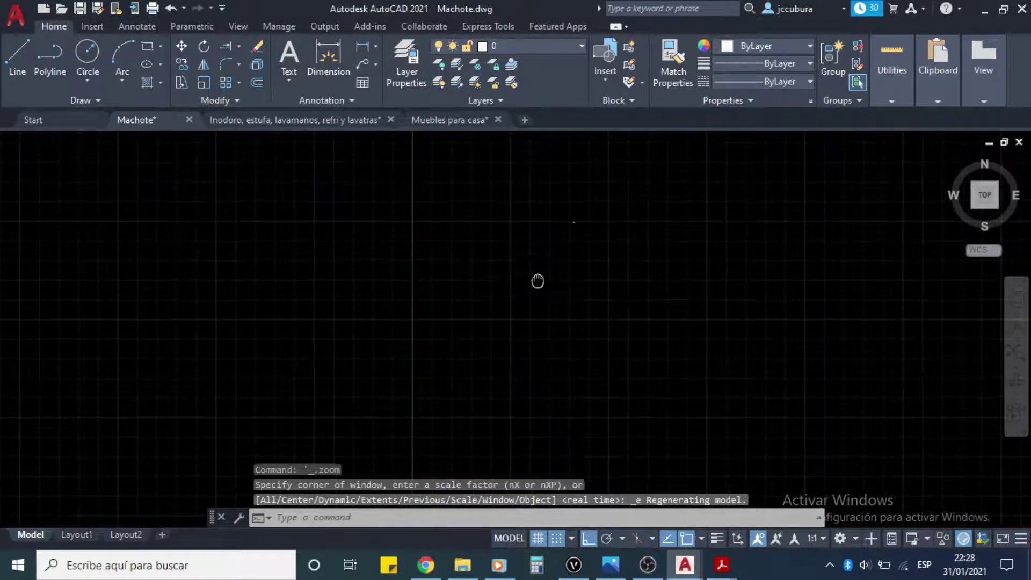
scroll(538, 281, "up", 6)
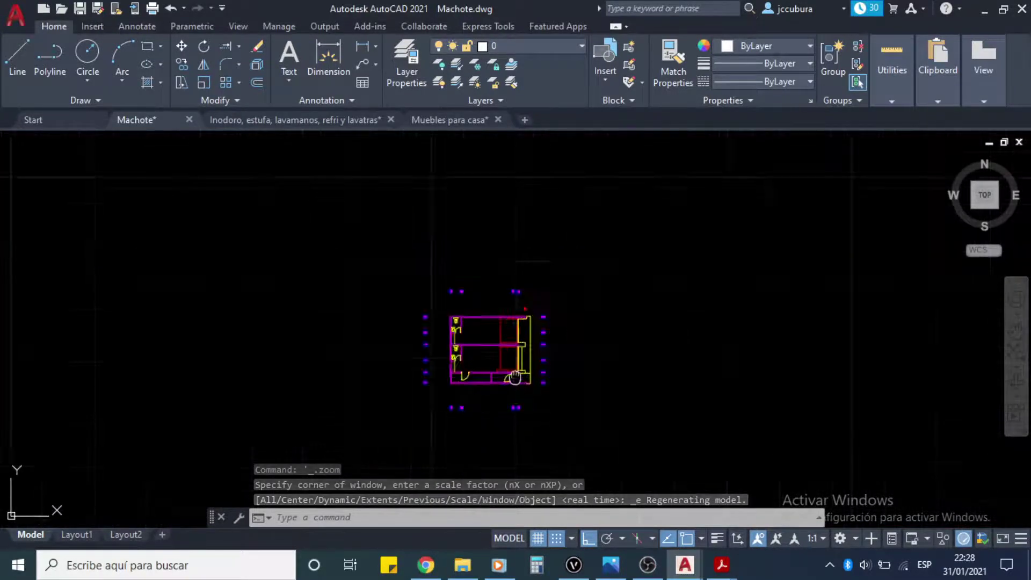
scroll(537, 282, "up", 8)
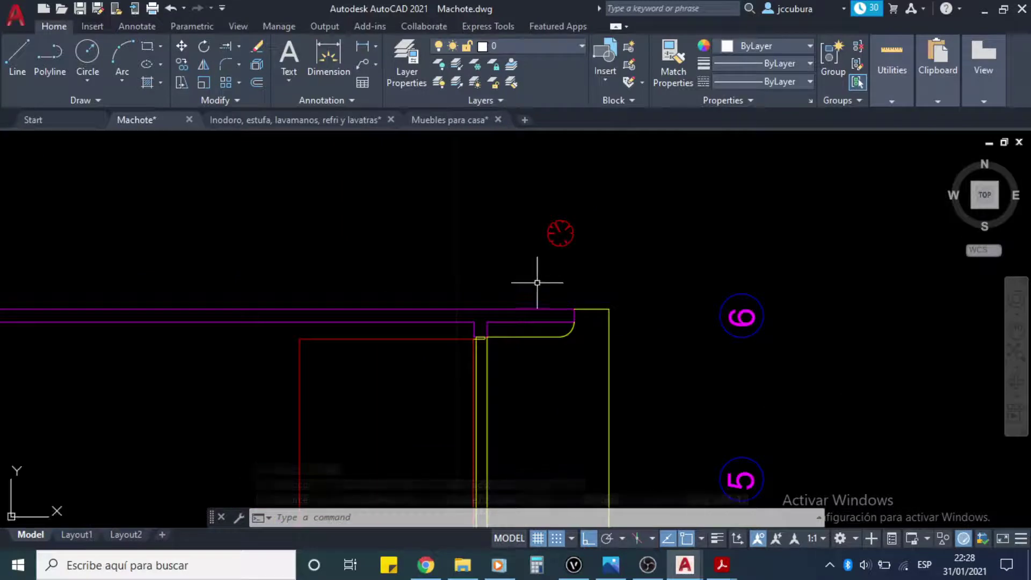
scroll(537, 283, "down", 2)
middle_click(537, 281)
left_click(654, 246)
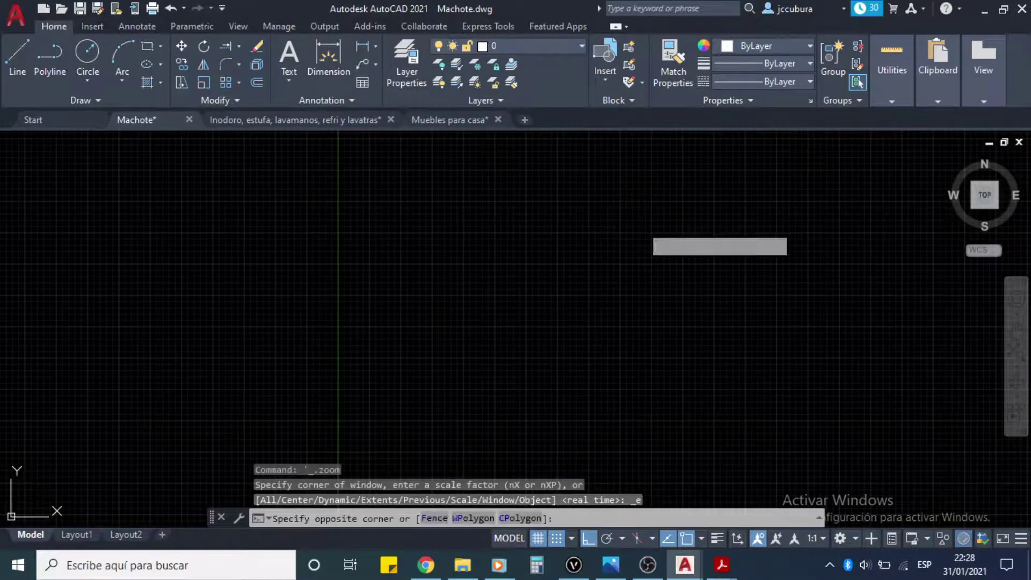
scroll(575, 304, "down", 3)
left_click(614, 295)
scroll(513, 272, "down", 3)
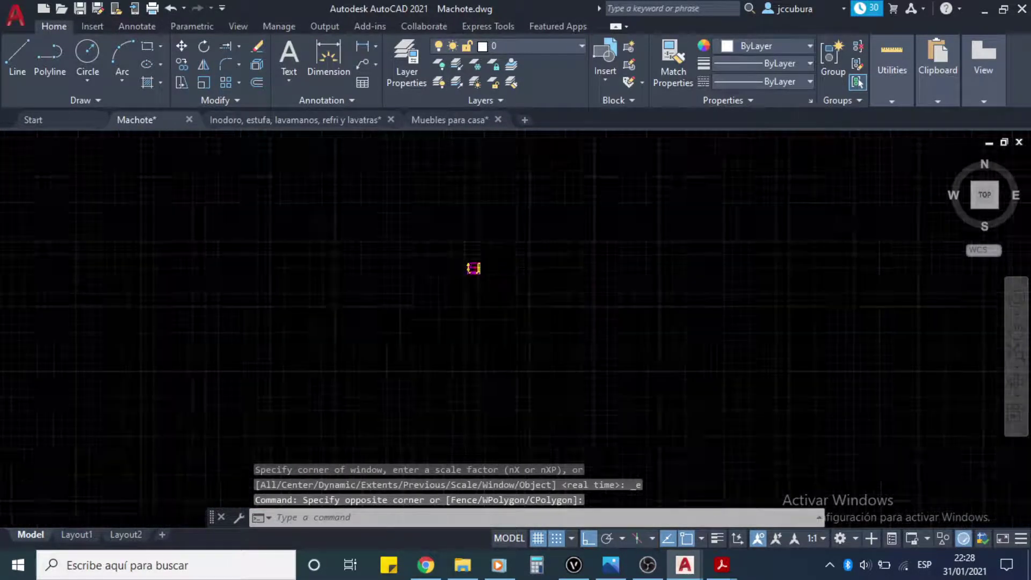
scroll(401, 207, "up", 7)
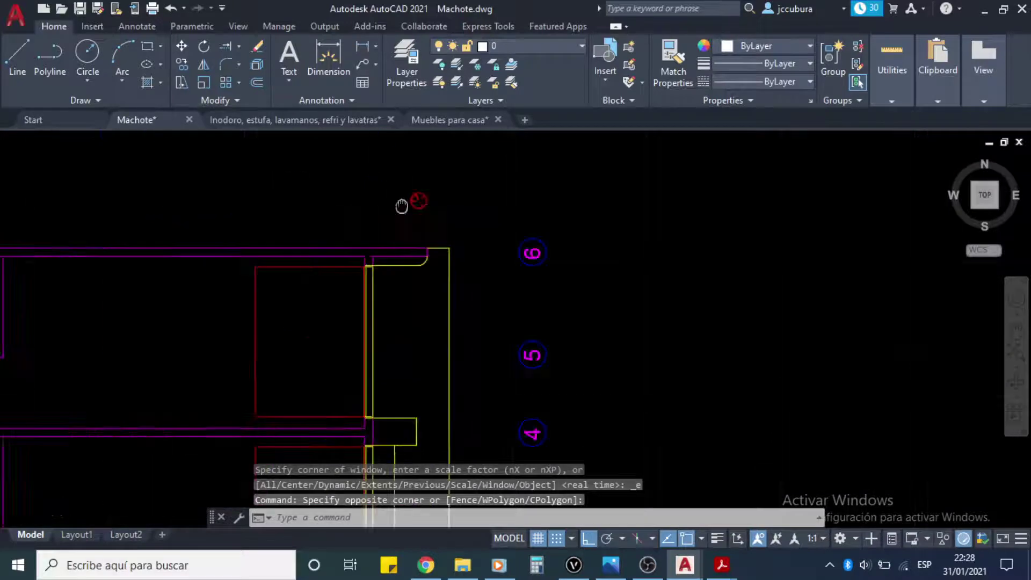
scroll(402, 206, "up", 5)
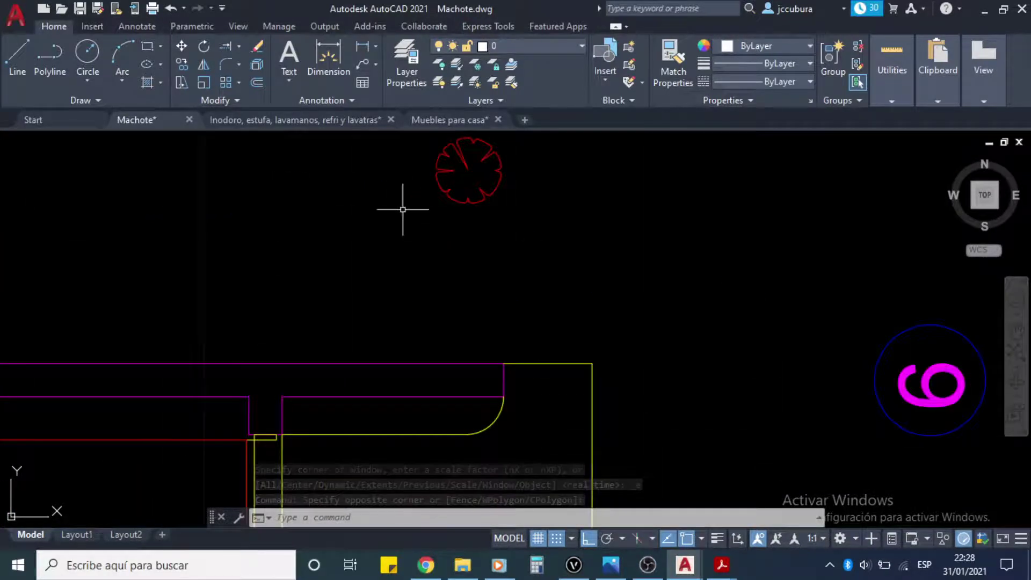
middle_click_drag(402, 210, 399, 207)
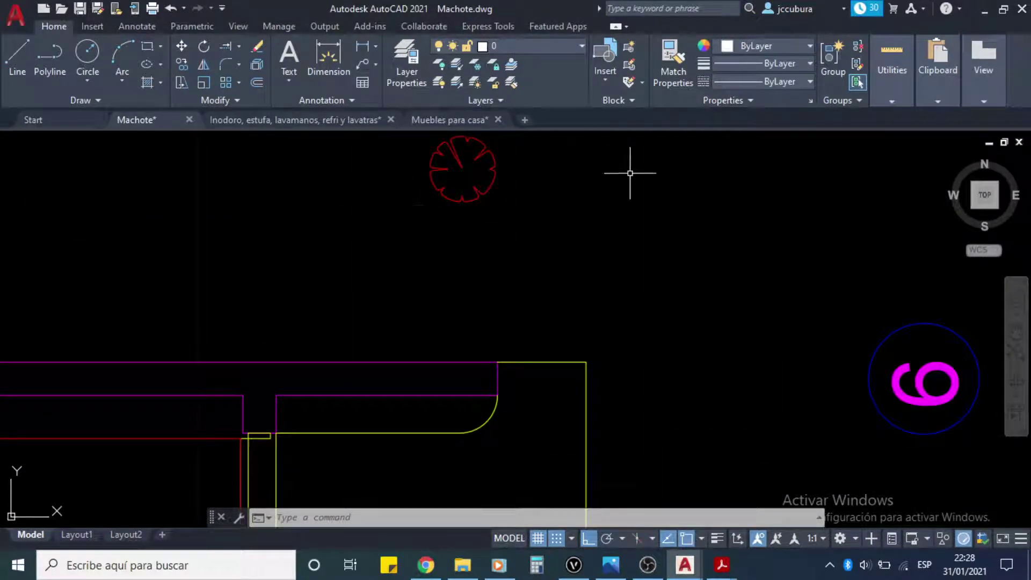
left_click(180, 50)
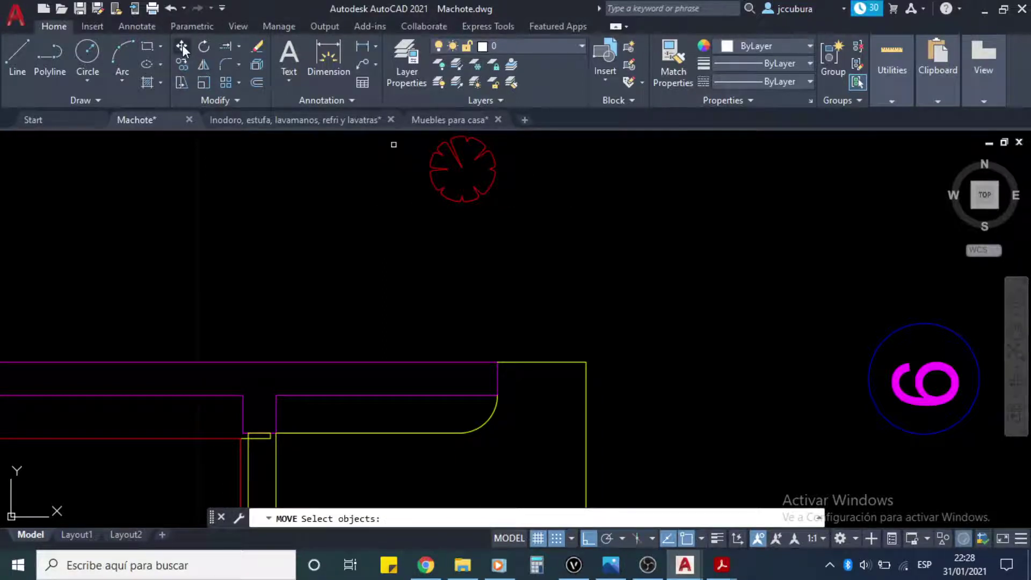
key("Escape")
key("Escape")
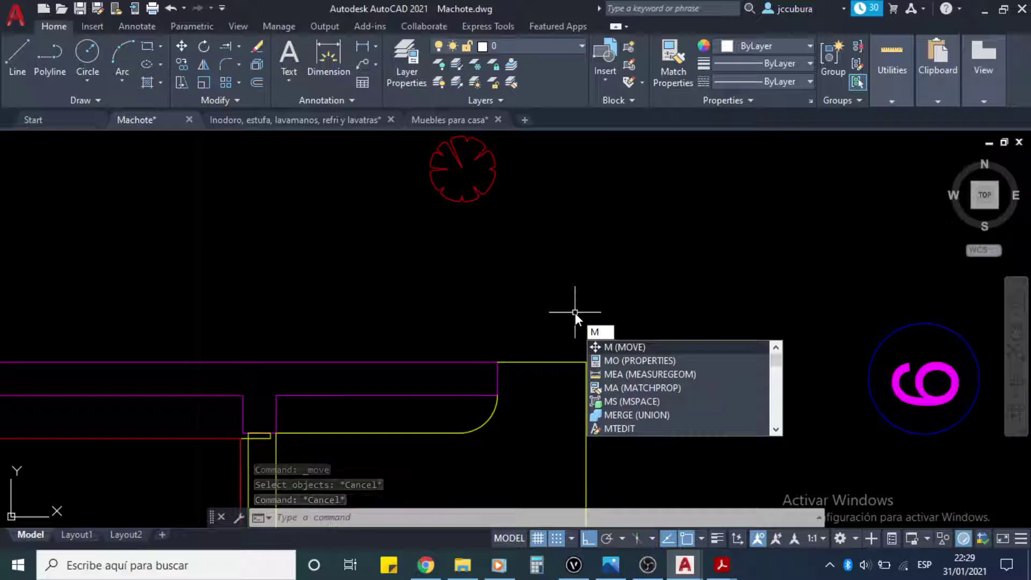
Step: Move the red tree by its centre onto the planter's straight yellow edge near the wall stub, with Ortho turned off
key("Return")
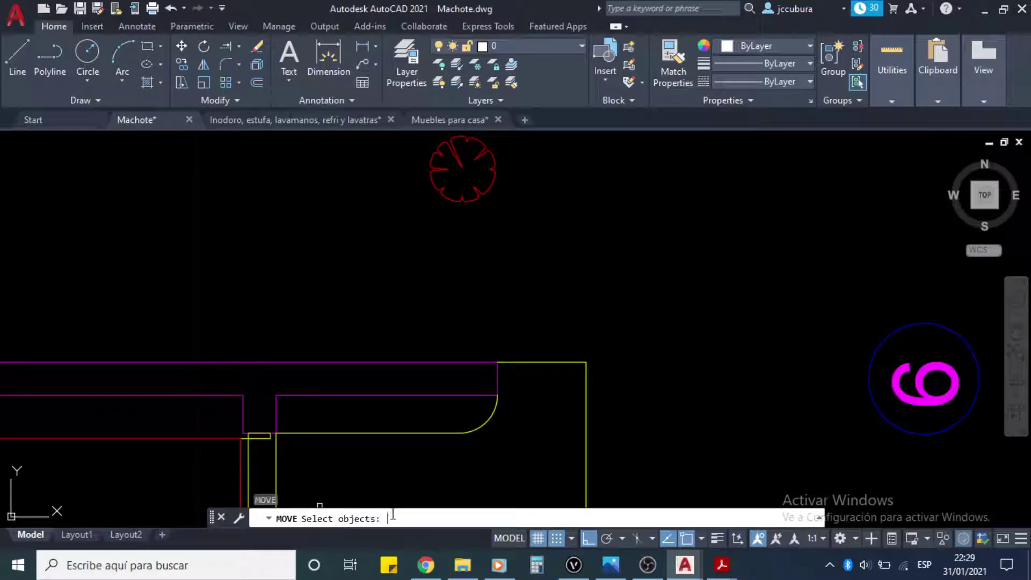
left_click(491, 182)
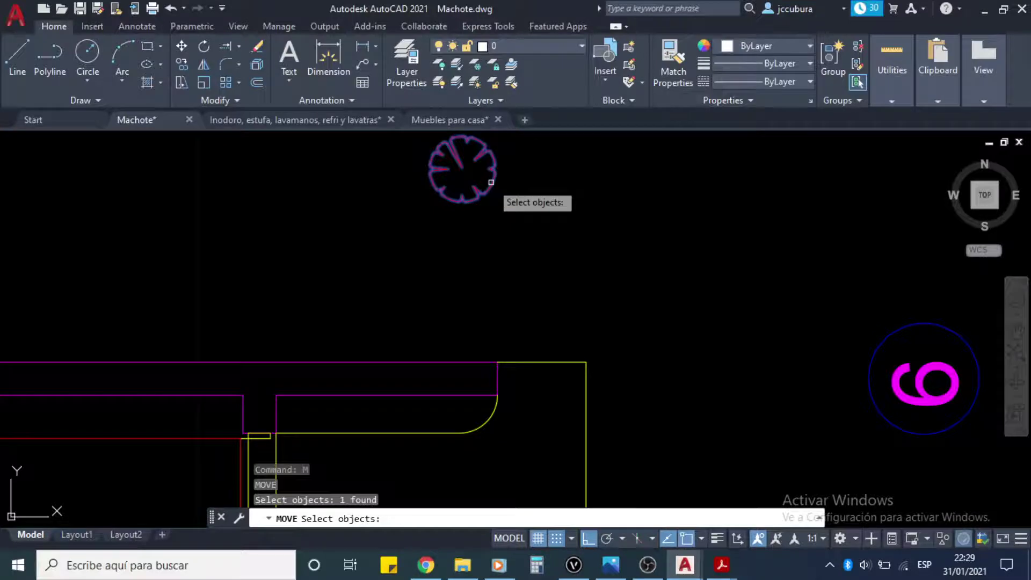
key("Return")
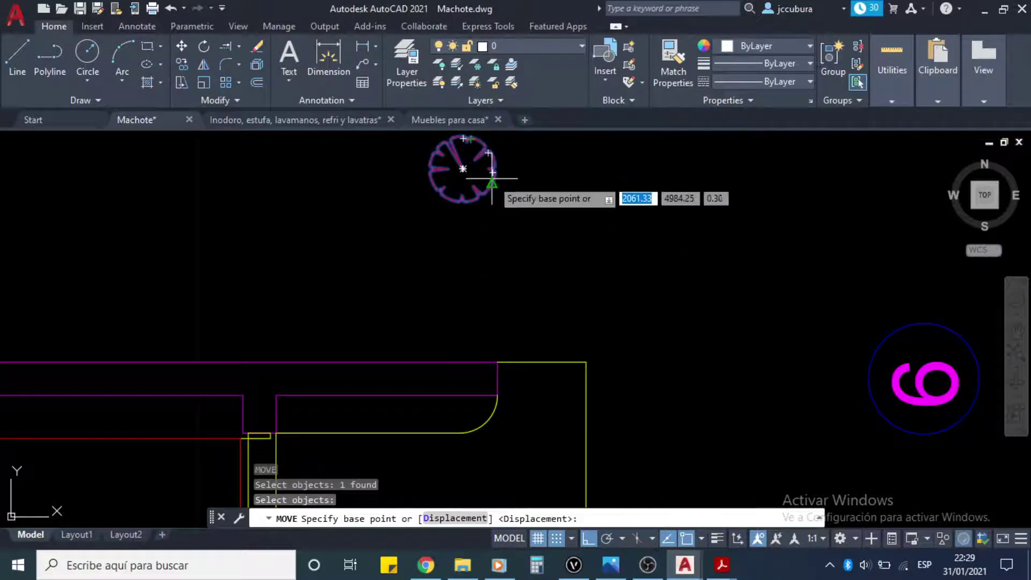
left_click(463, 168)
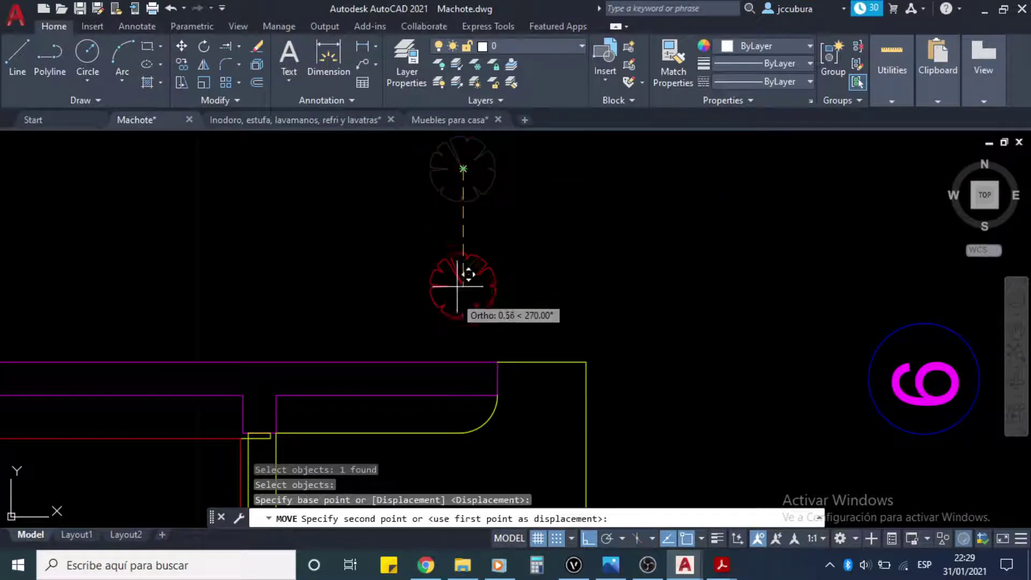
middle_click_drag(467, 272, 471, 248)
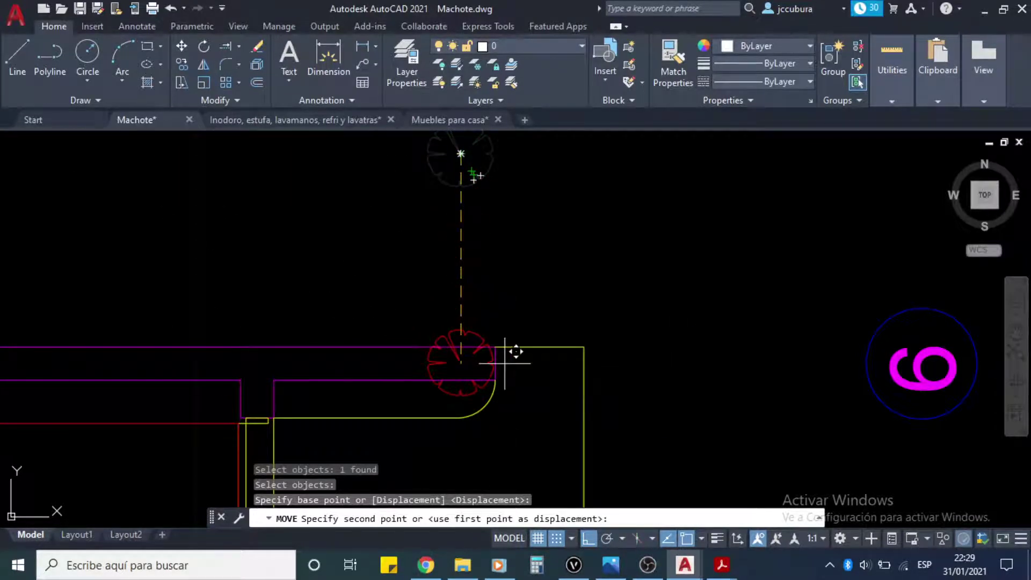
left_click(588, 539)
middle_click_drag(426, 420, 520, 393)
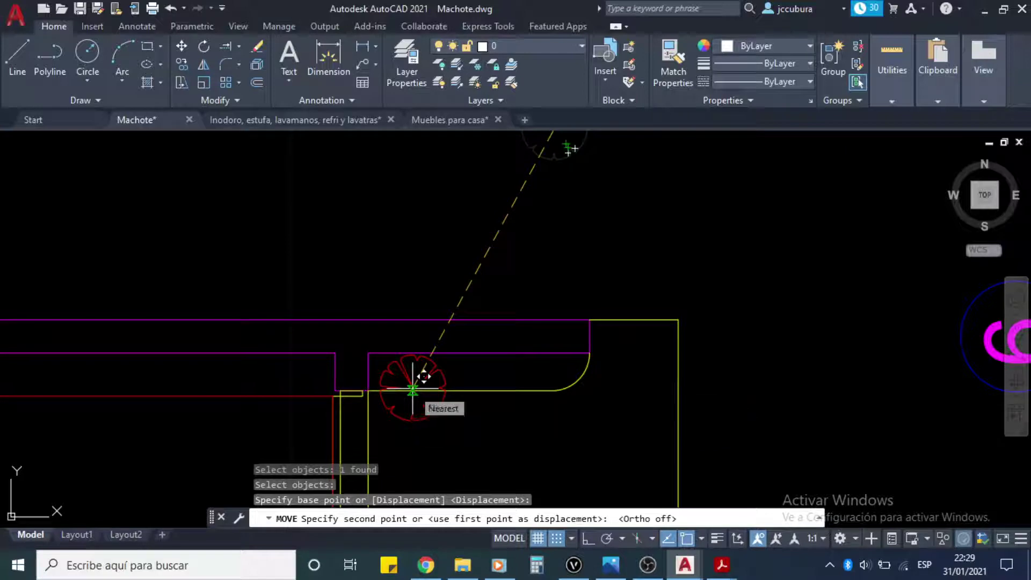
left_click(424, 376)
Step: Scale the red tree down slightly by eye about its centre so it fits the planter better
scroll(433, 412, "up", 2)
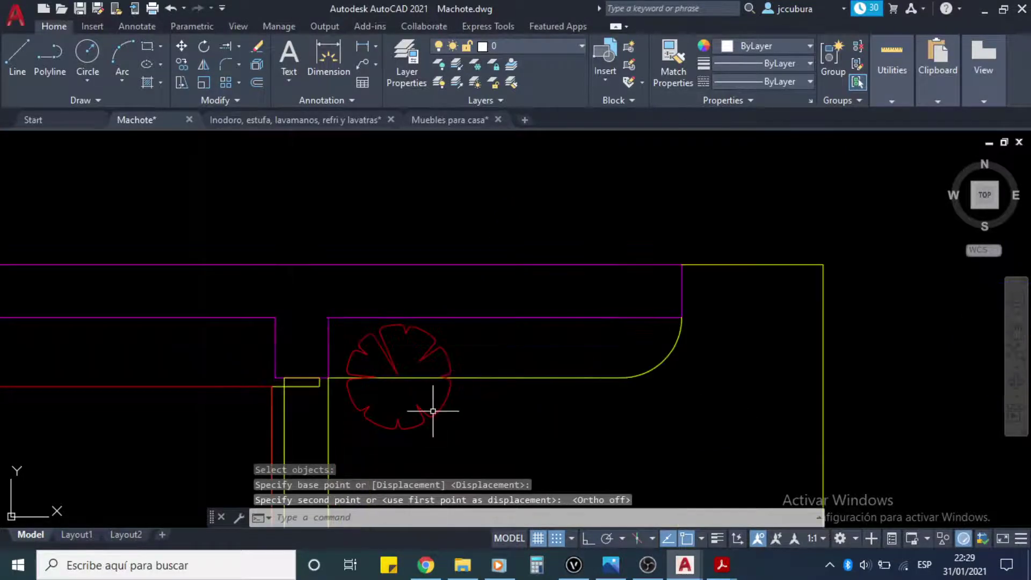
left_click(203, 83)
left_click(447, 360)
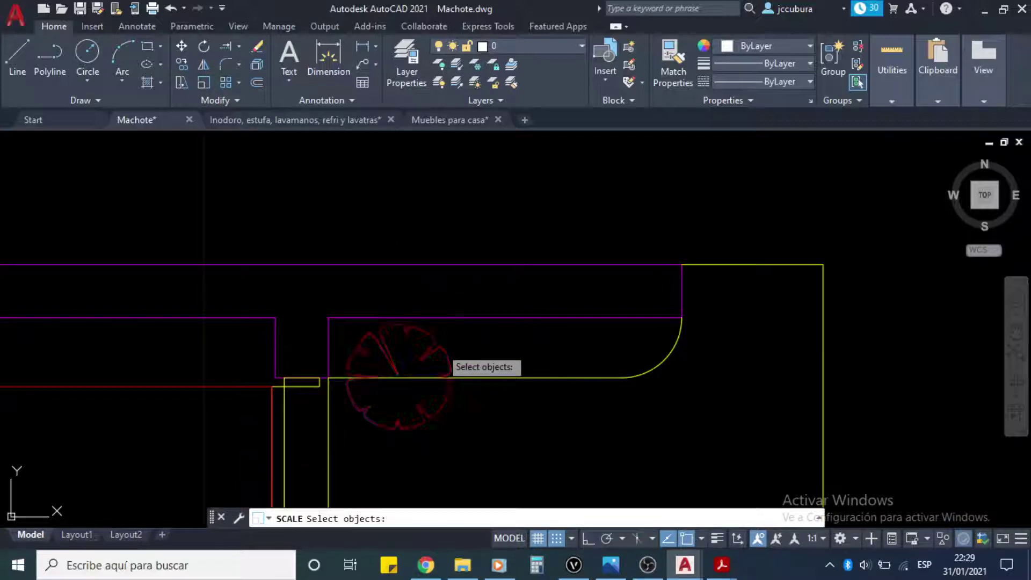
left_click(441, 347)
key("Return")
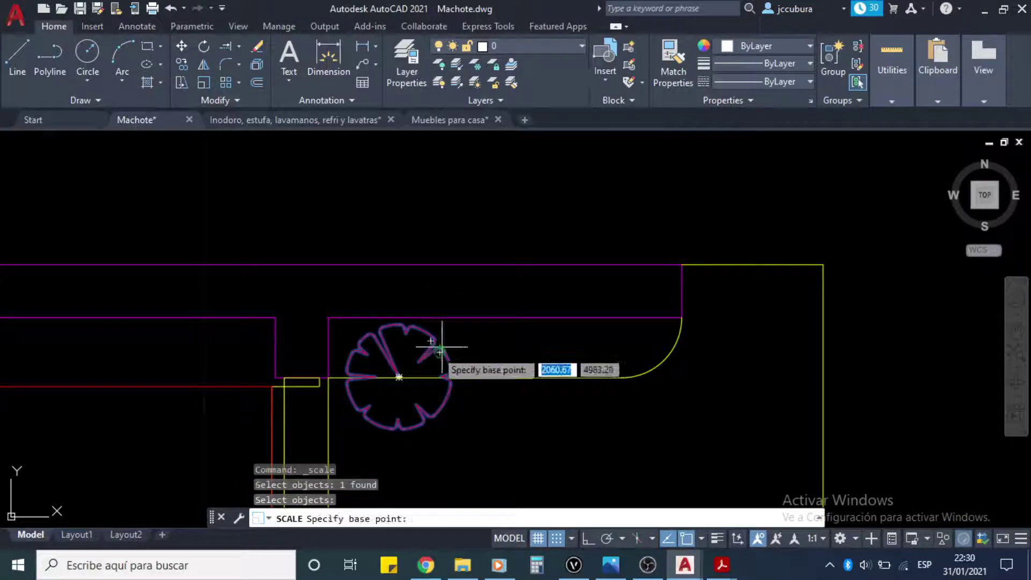
left_click(400, 377)
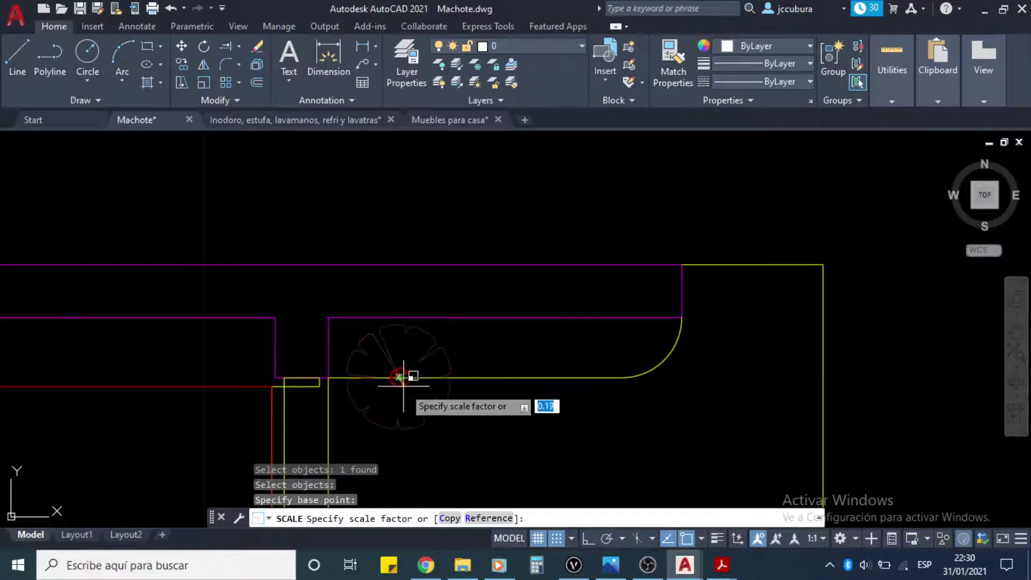
left_click(421, 410)
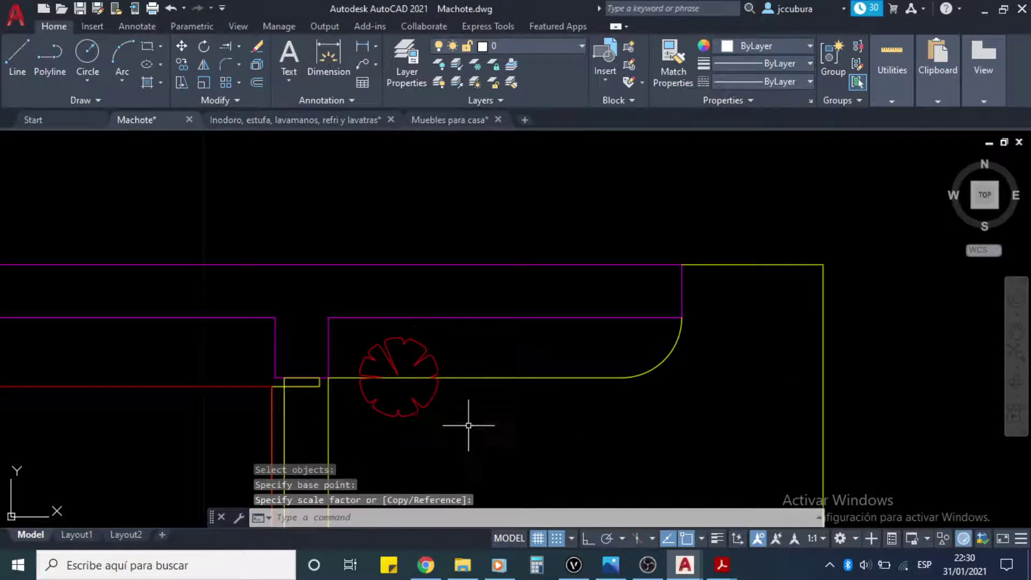
Step: Move the red tree out of the planter to the open sidewalk area below the rounded corner, using an off-centre base point
middle_click_drag(472, 421, 477, 420)
left_click(182, 48)
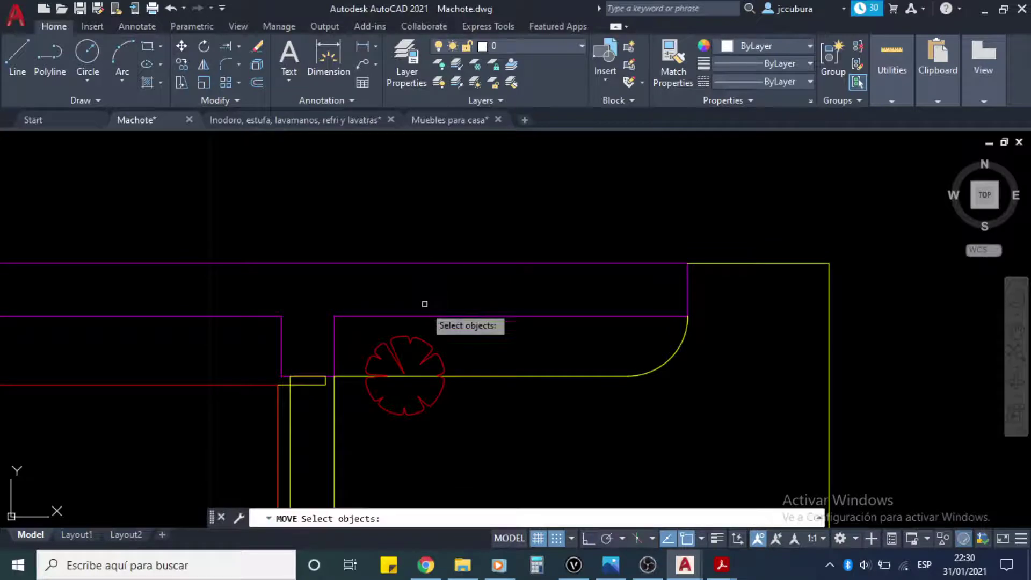
left_click(423, 341)
left_click(423, 340)
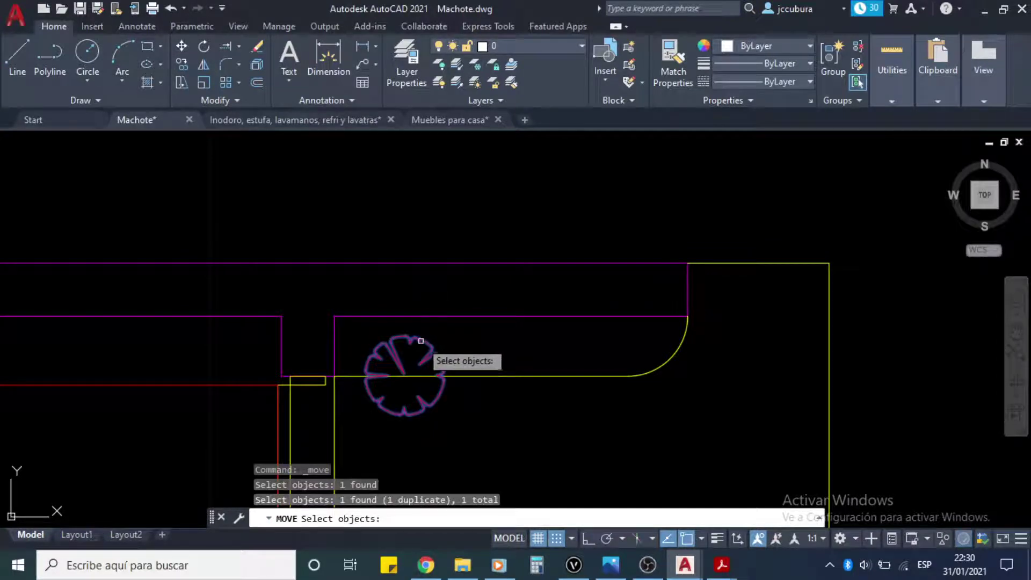
key("Return")
left_click(419, 358)
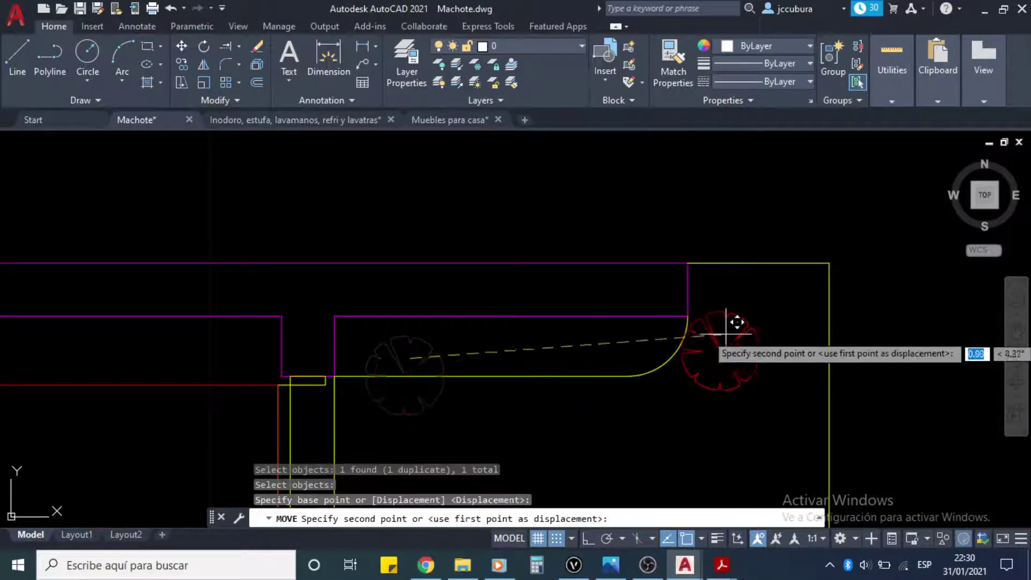
left_click(769, 395)
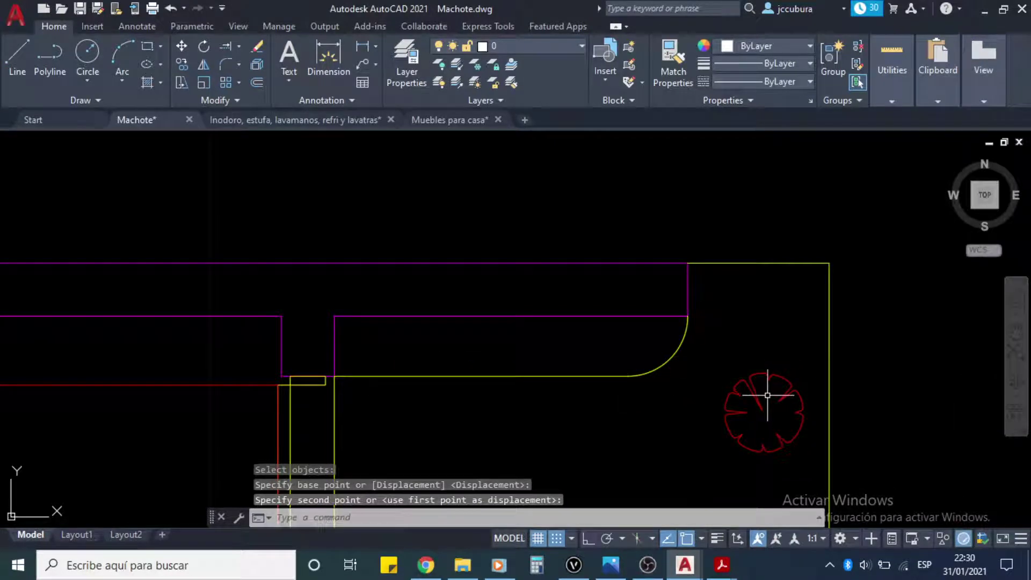
Step: Move the red tree by its centre into the planter's end next to the wall stub, near the magenta wall line
key("Return")
left_click(767, 396)
key("Return")
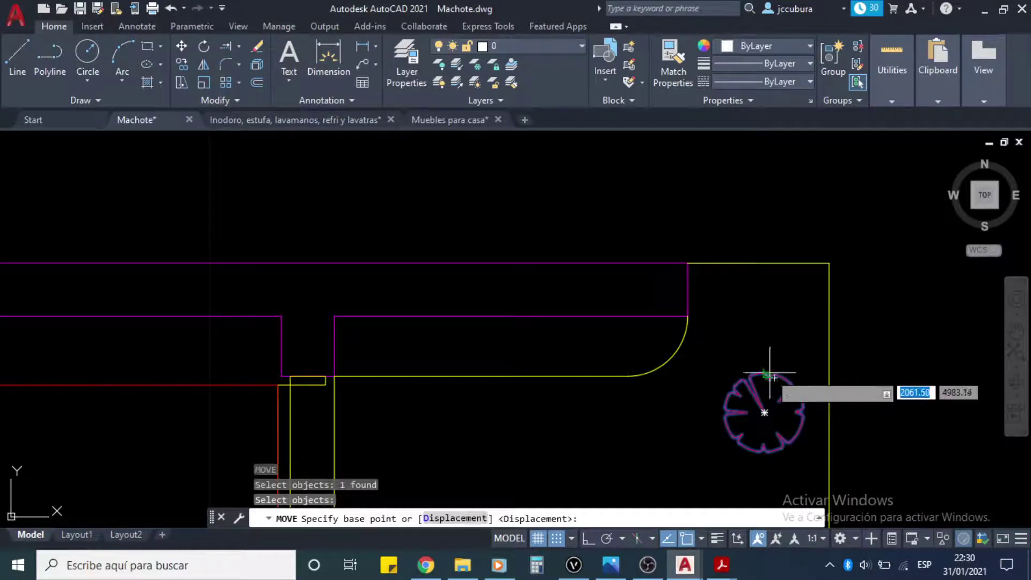
left_click(765, 412)
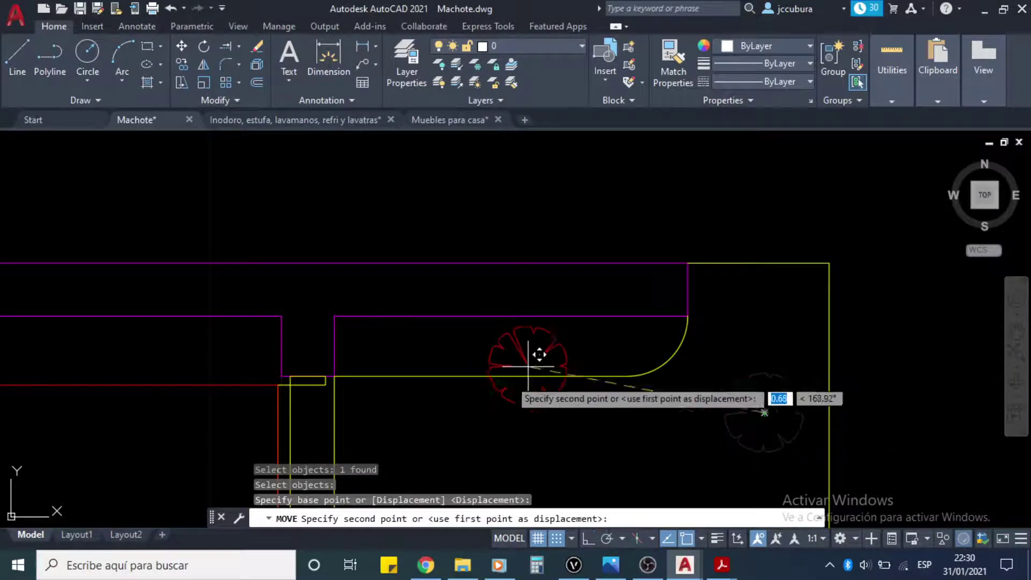
left_click(397, 364)
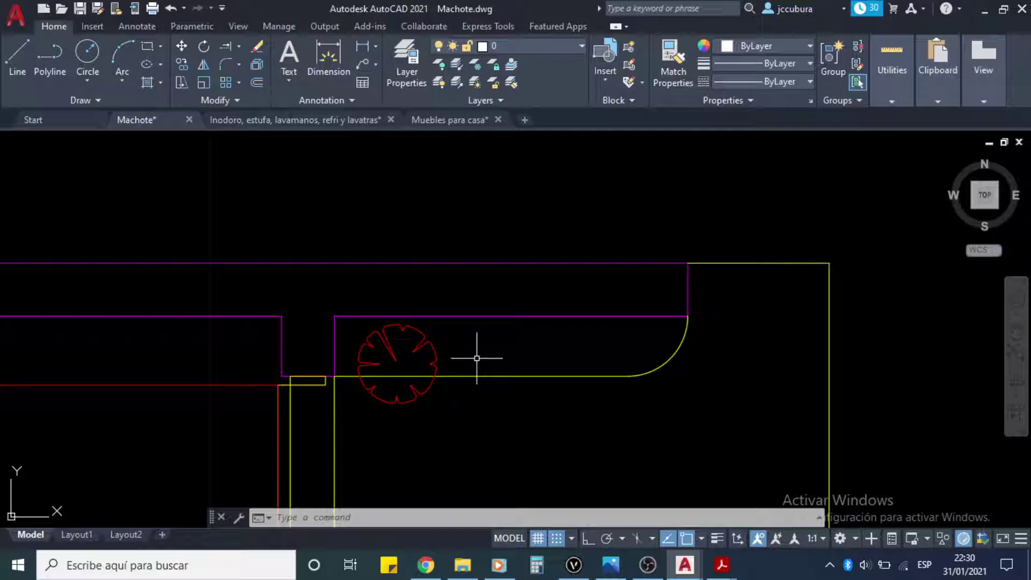
Step: Switch to Acrobat Reader to check the row of planter shrubs near axis 6 in the Planta Amoblada Locales PDF, and return to AutoCAD
mouse_move(722, 565)
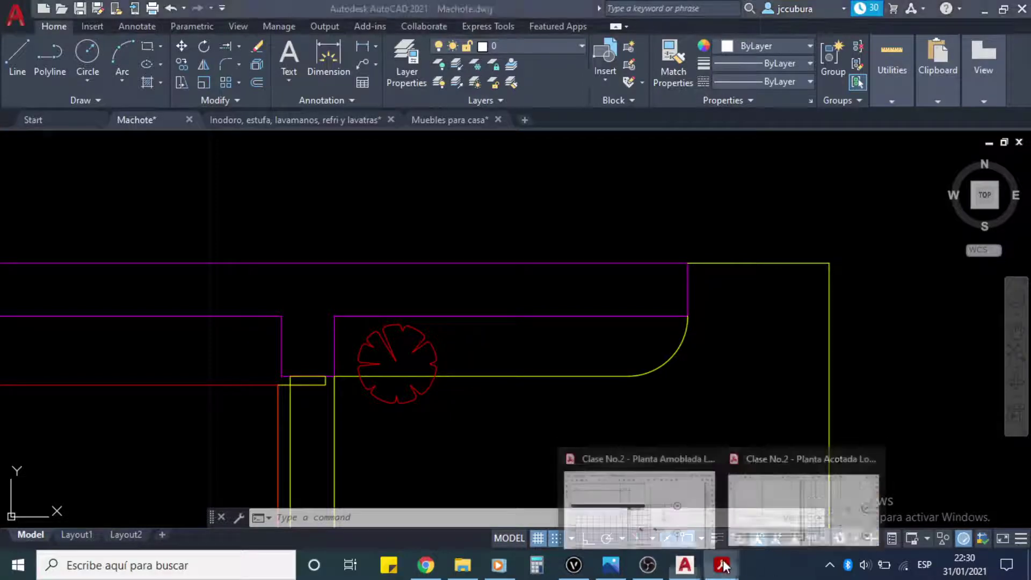
left_click(641, 494)
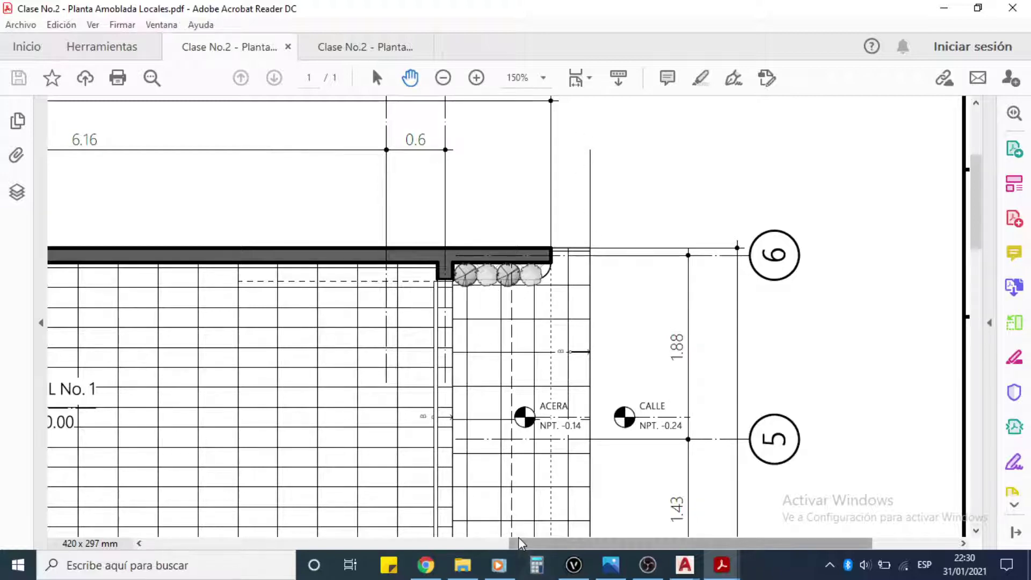
key("alt+Tab")
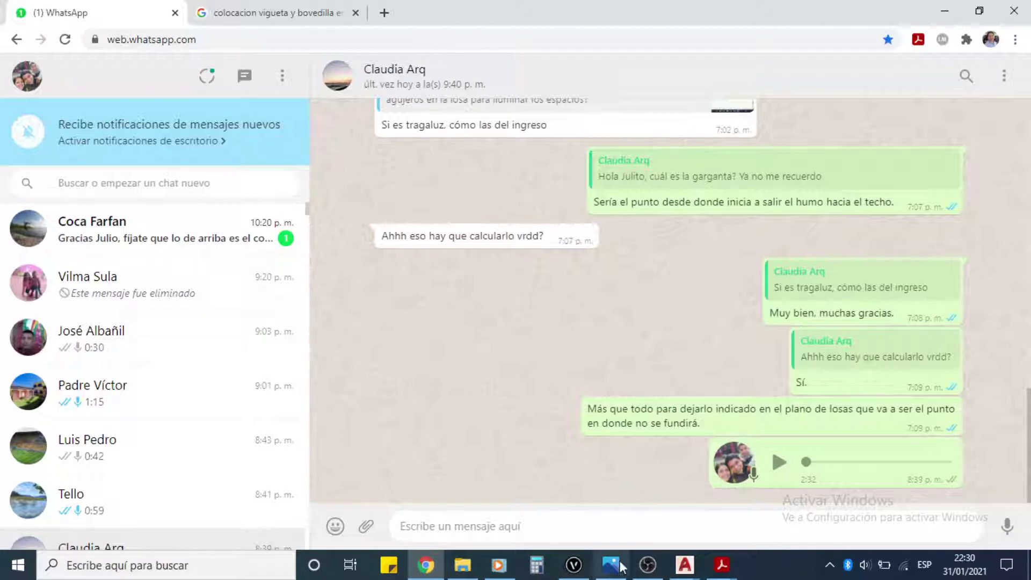
left_click(685, 566)
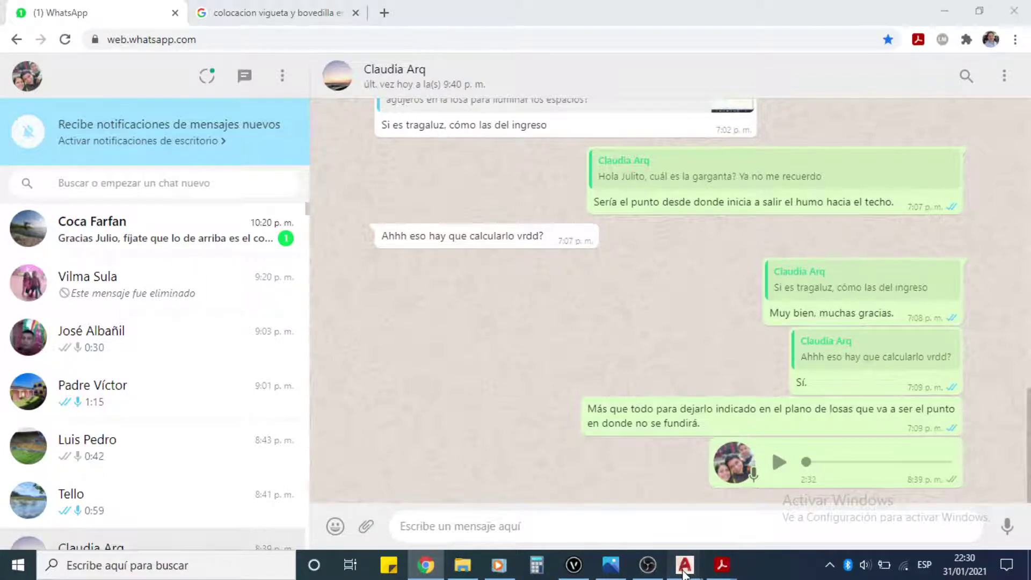
left_click(539, 508)
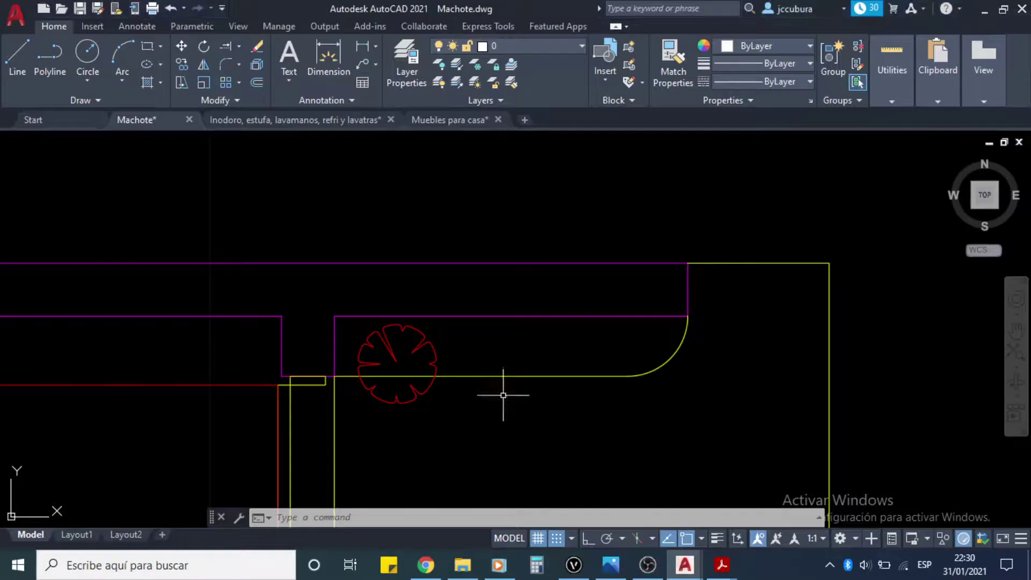
Step: Copy the red tree by its centre about 0.27 along the planter toward the rounded corner
middle_click_drag(458, 360, 436, 334)
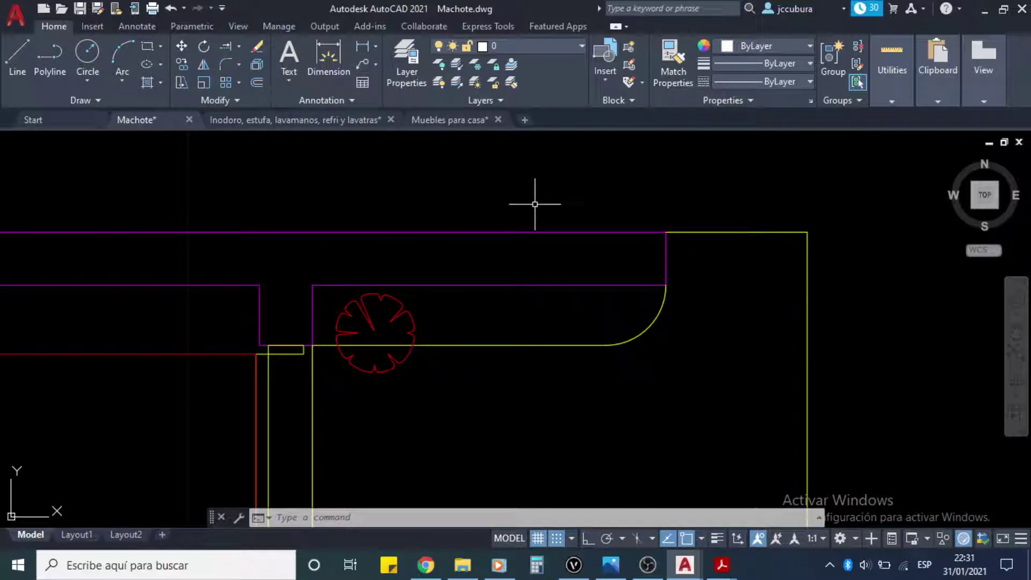
type("CO")
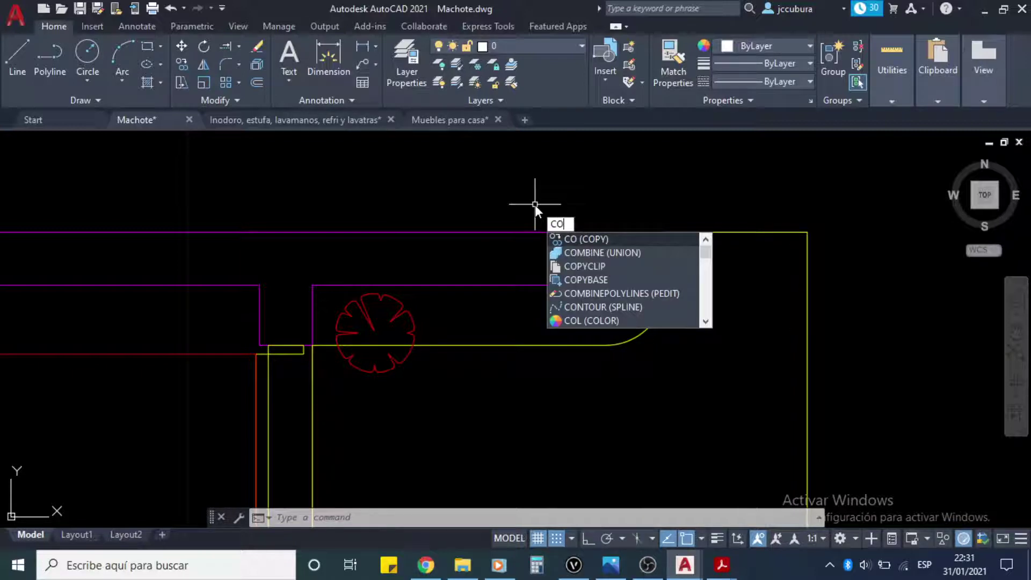
key("Return")
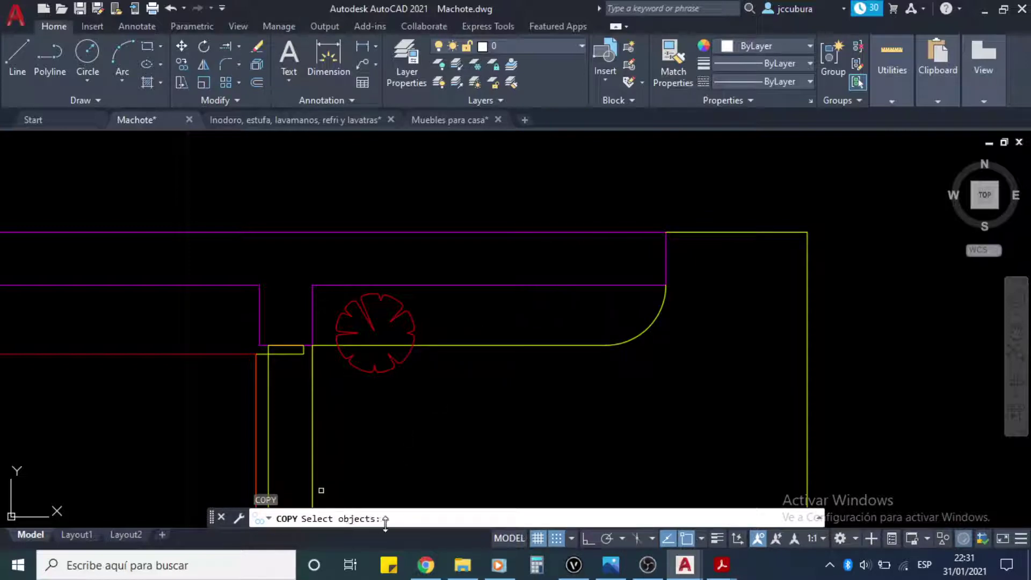
left_click(397, 313)
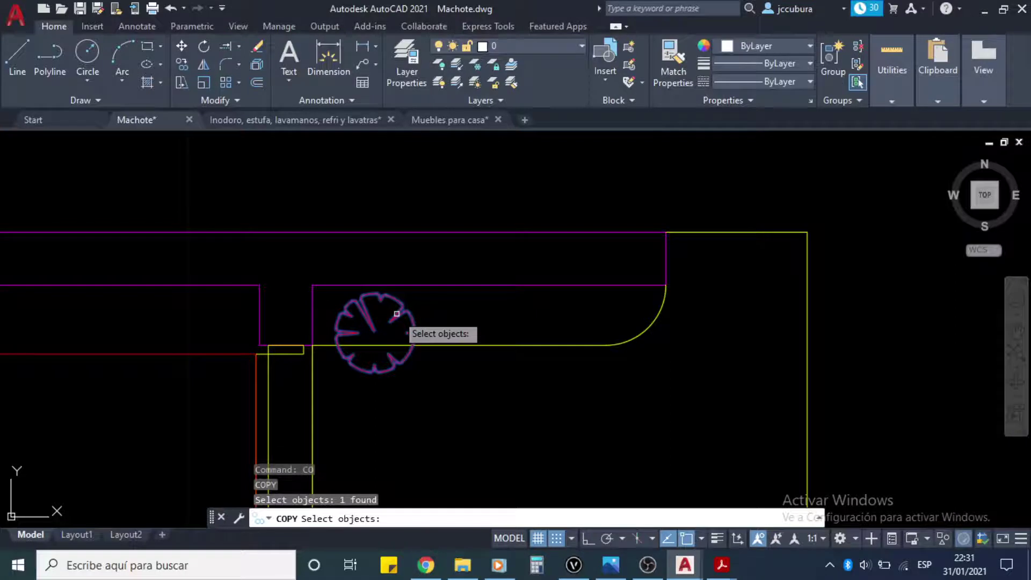
key("Return")
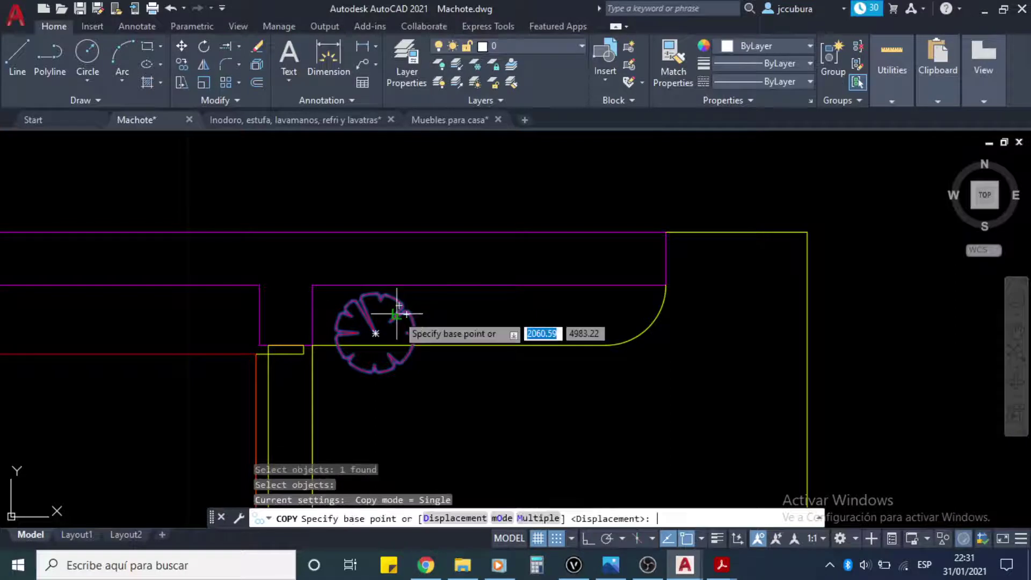
left_click(375, 334)
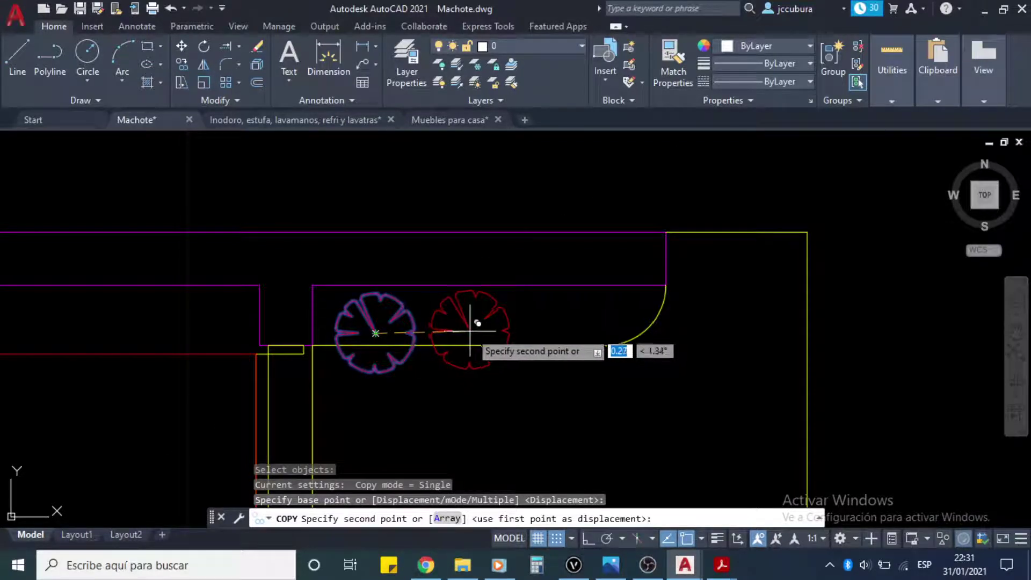
left_click(470, 331)
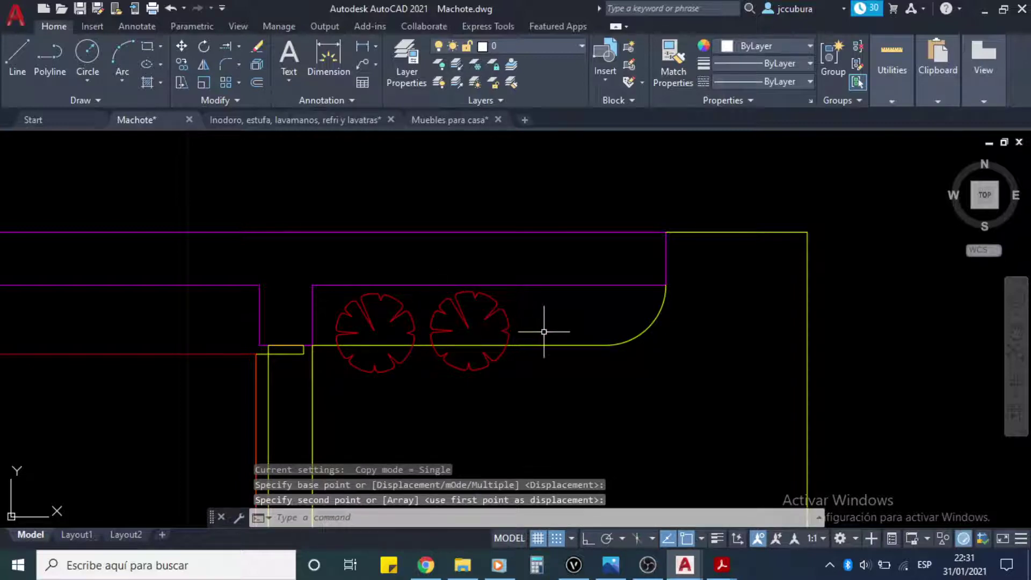
Step: Copy the second tree by its geometric centre onto that same centre point
key("Return")
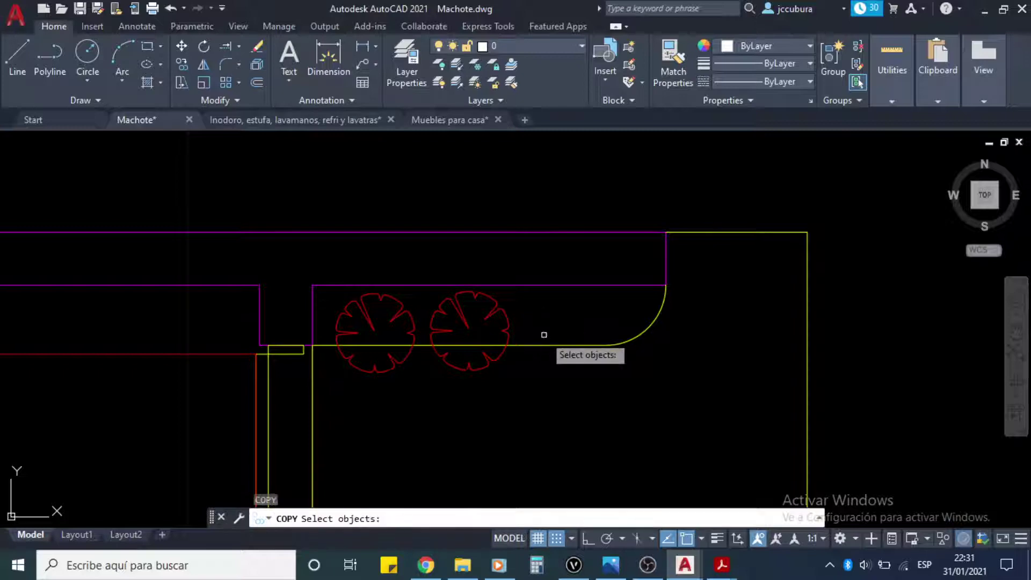
left_click(495, 313)
key("Return")
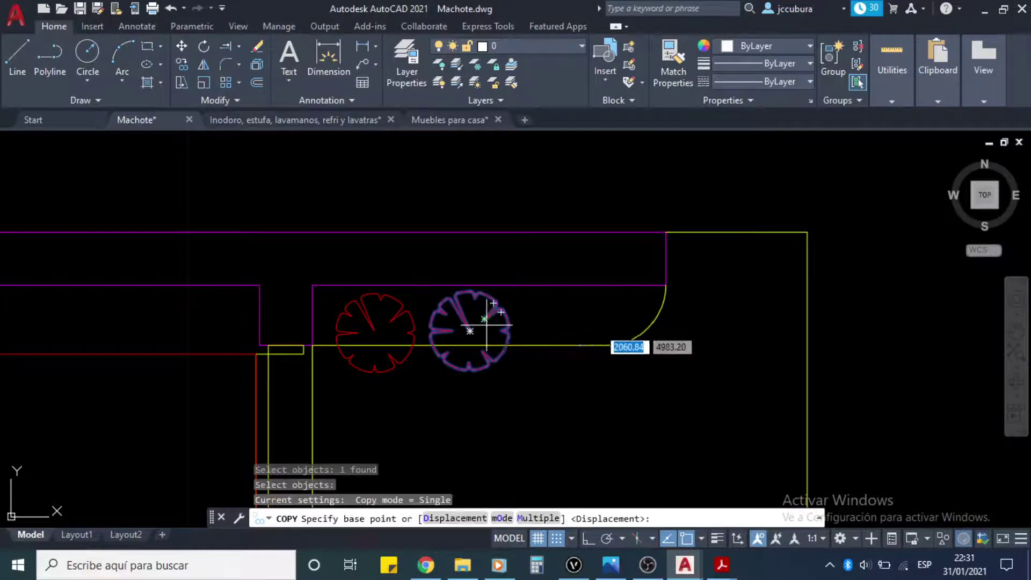
left_click(470, 331)
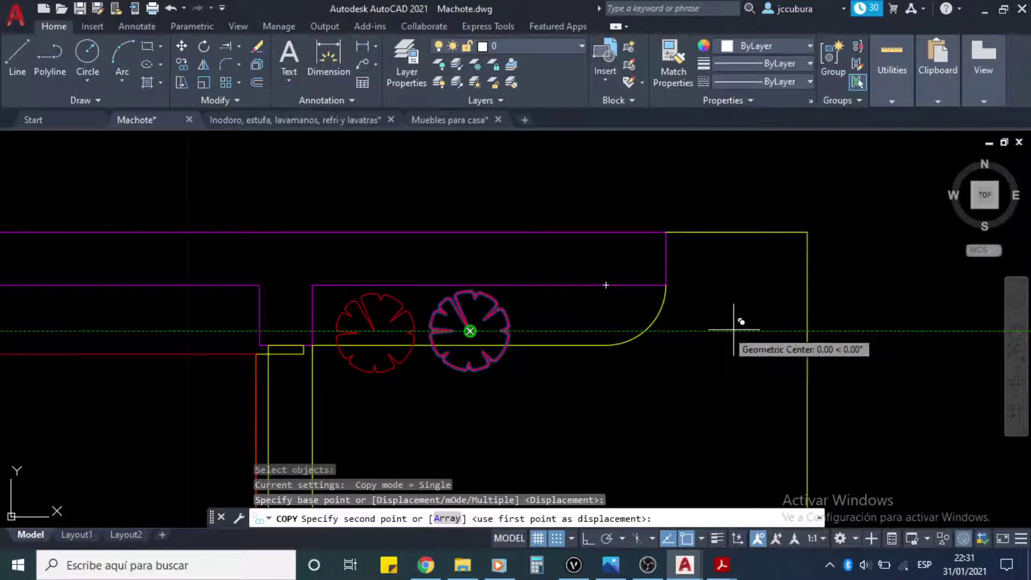
left_click(470, 330)
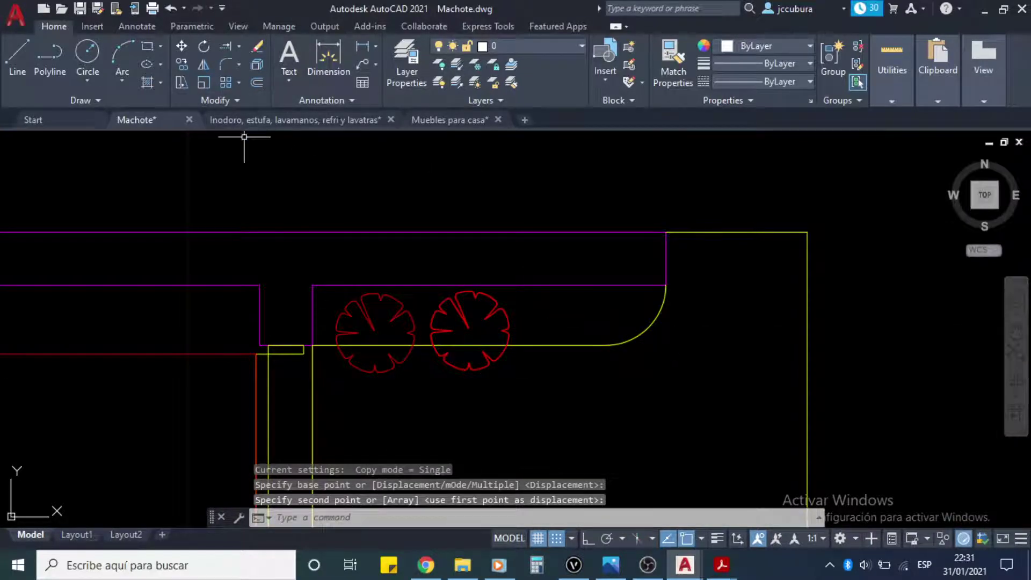
Step: Copy the trees in the axis 6 planter about 0.51 along it to the rounded corner, with object snap turned off
left_click(183, 66)
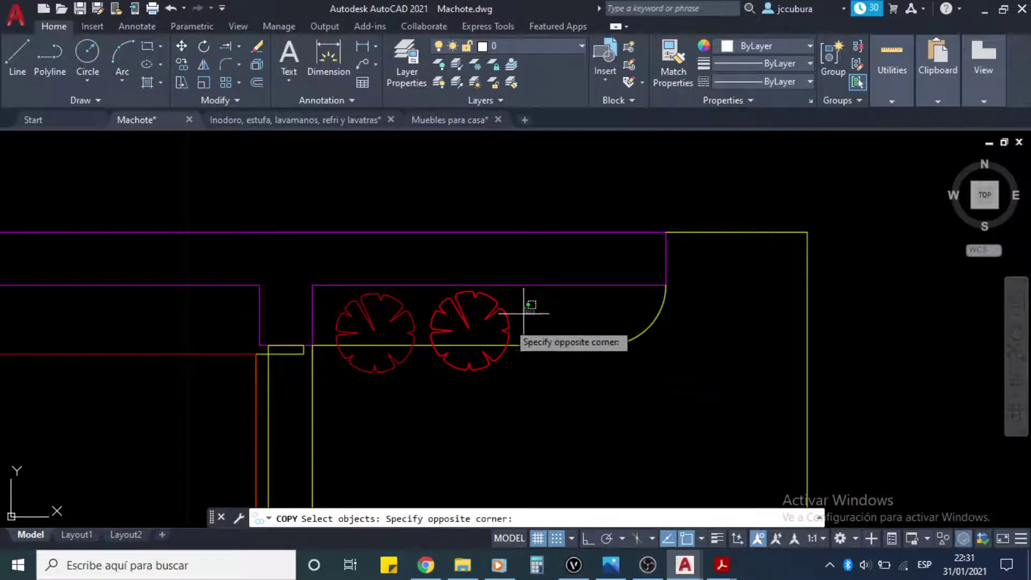
left_click(360, 326)
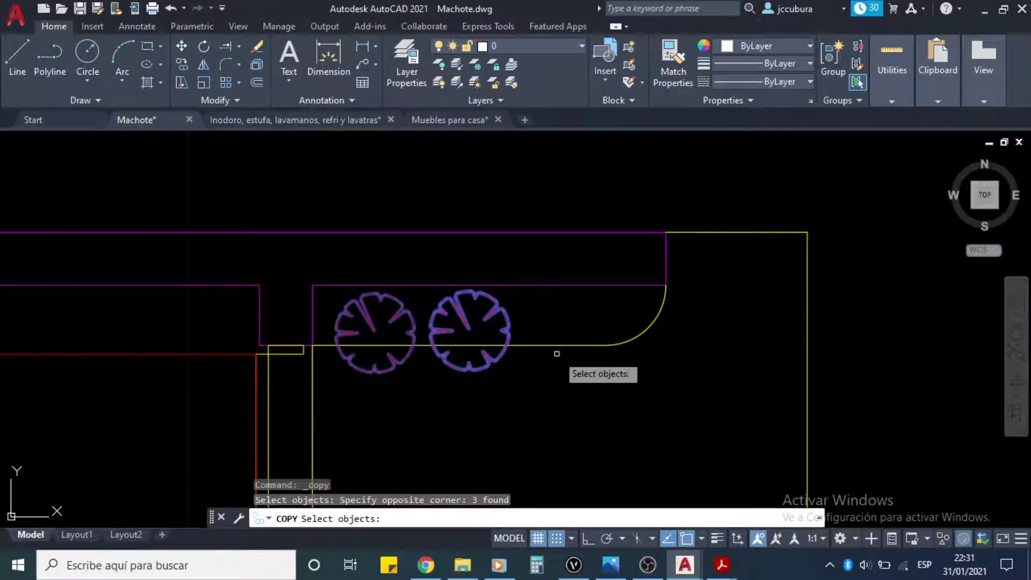
key("Return")
left_click(374, 333)
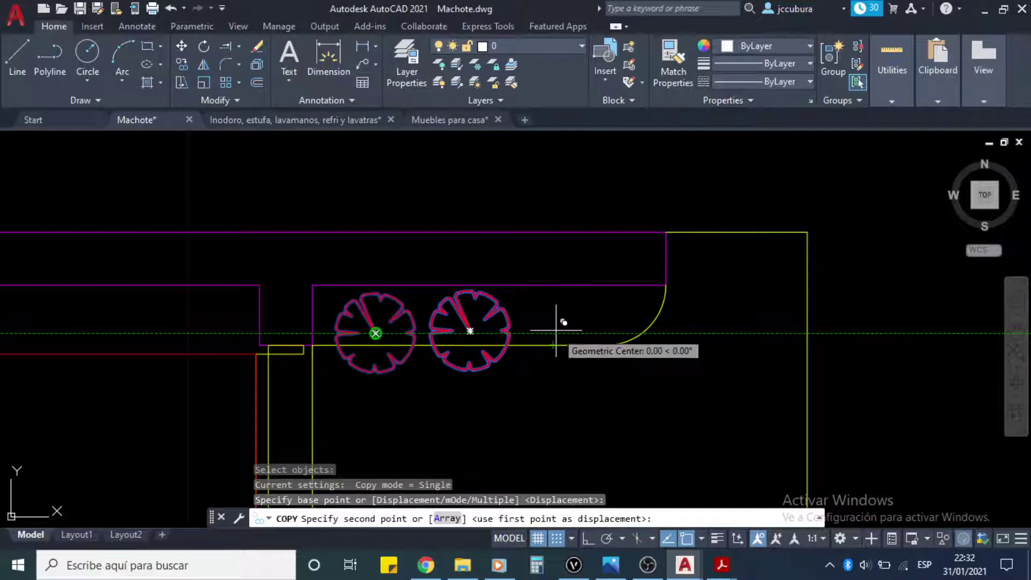
left_click(687, 539)
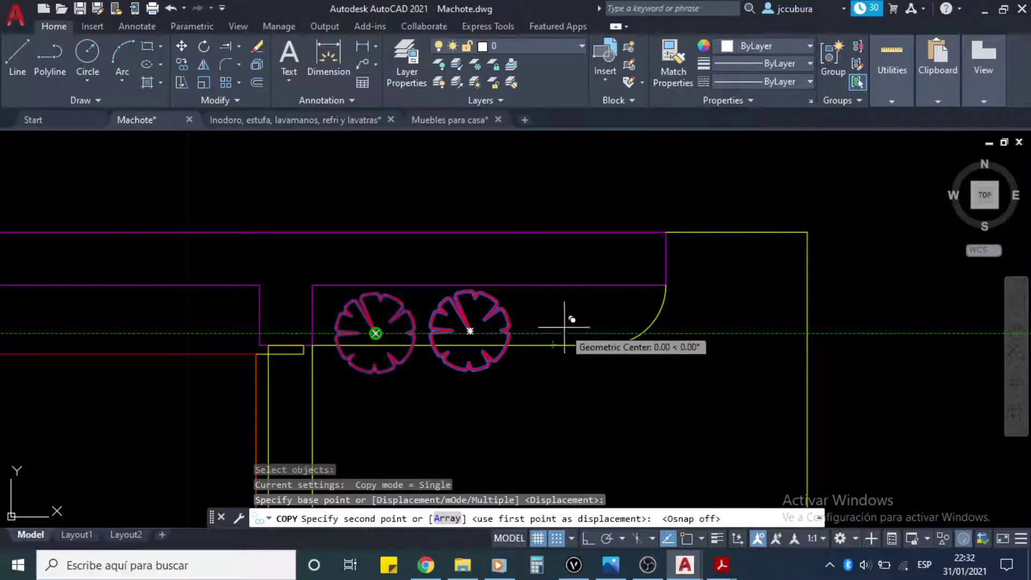
scroll(573, 321, "up", 5)
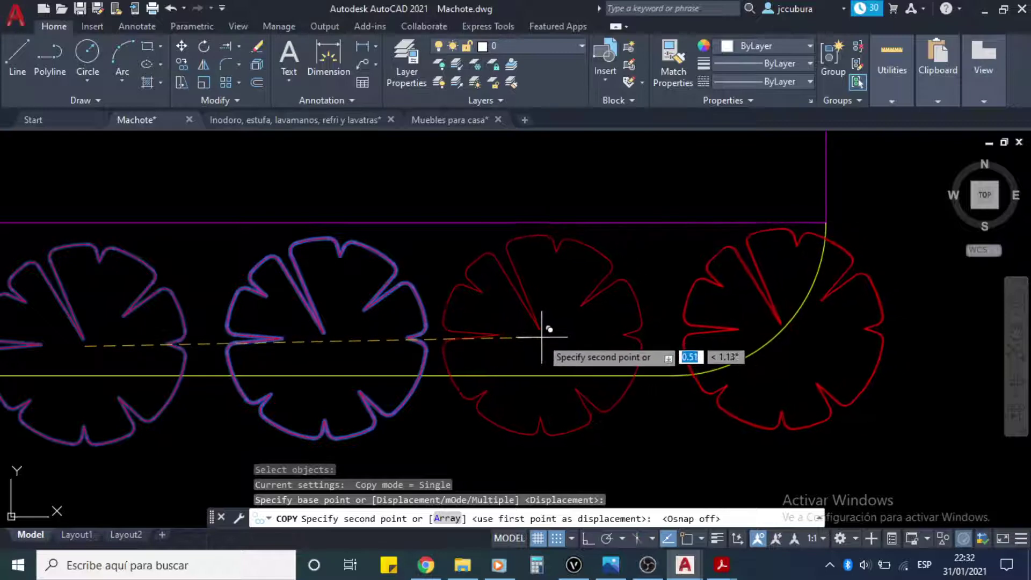
left_click(541, 337)
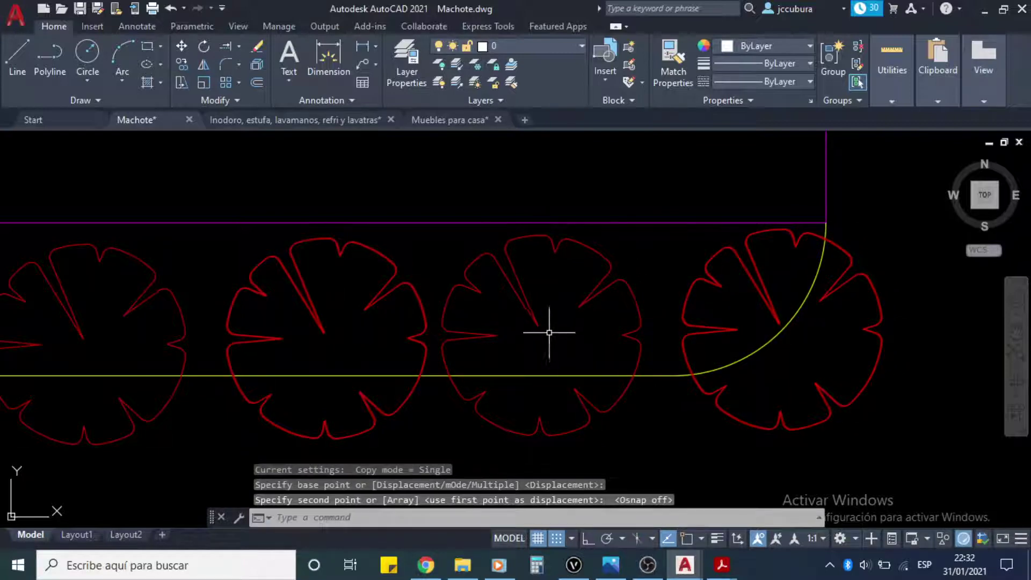
Step: Switch to Acrobat Reader to check the shrub arrangement in the axis 4 planter of the Planta Amoblada Locales PDF, and return to AutoCAD
scroll(549, 332, "down", 5)
mouse_move(605, 398)
middle_mouse_down()
mouse_move(571, 277)
mouse_move(534, 234)
middle_mouse_up()
scroll(569, 276, "down", 1)
scroll(570, 276, "down", 2)
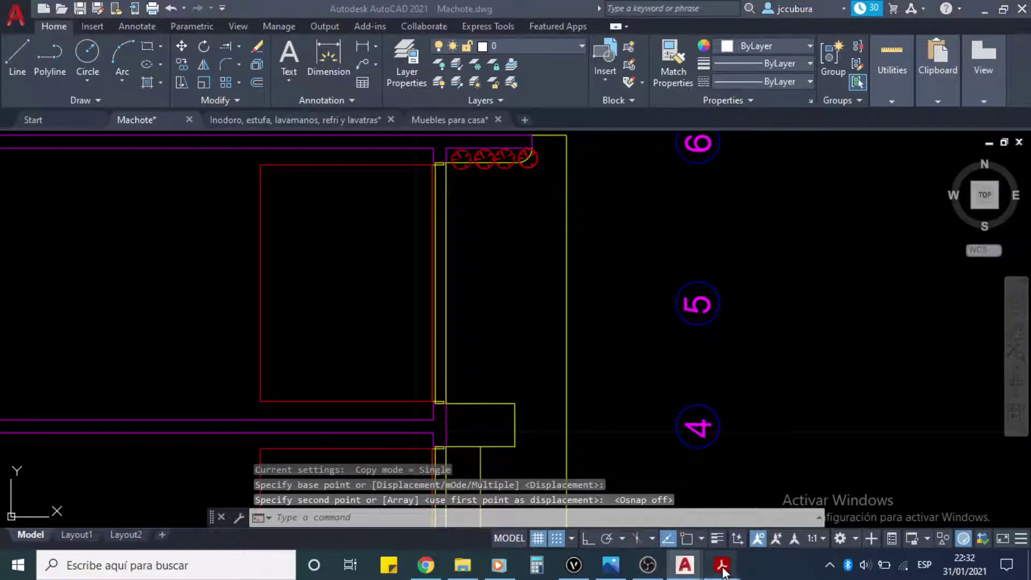
mouse_move(722, 565)
left_click(661, 507)
left_click_drag(659, 502, 619, 305)
left_click_drag(617, 435, 617, 321)
left_click_drag(496, 121, 528, 221)
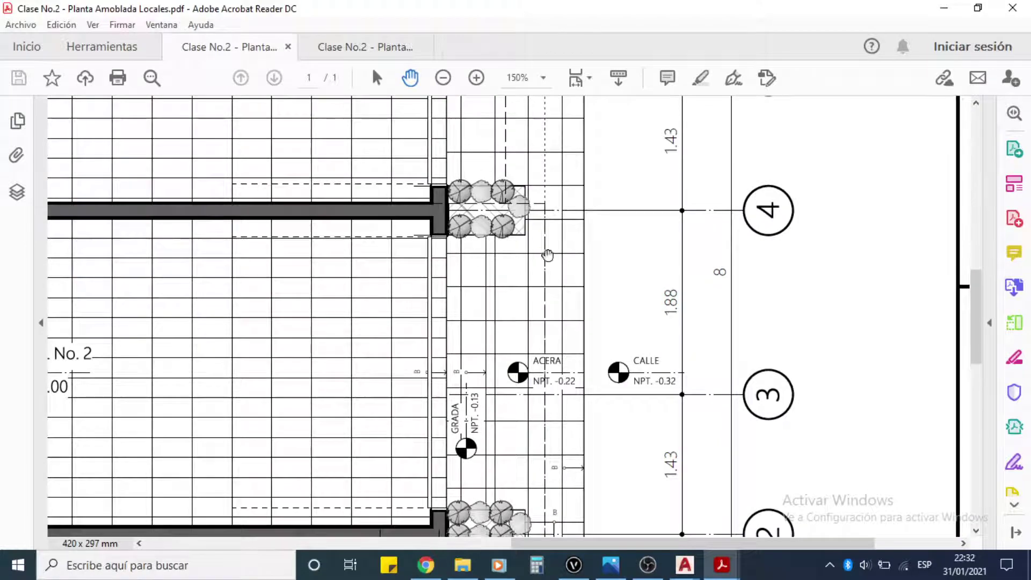
mouse_move(685, 565)
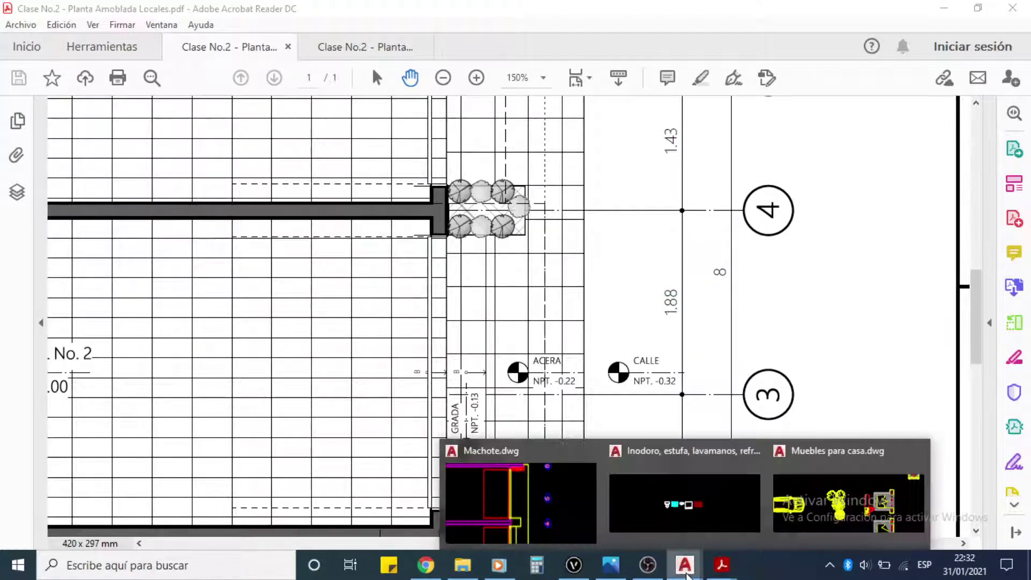
left_click(593, 517)
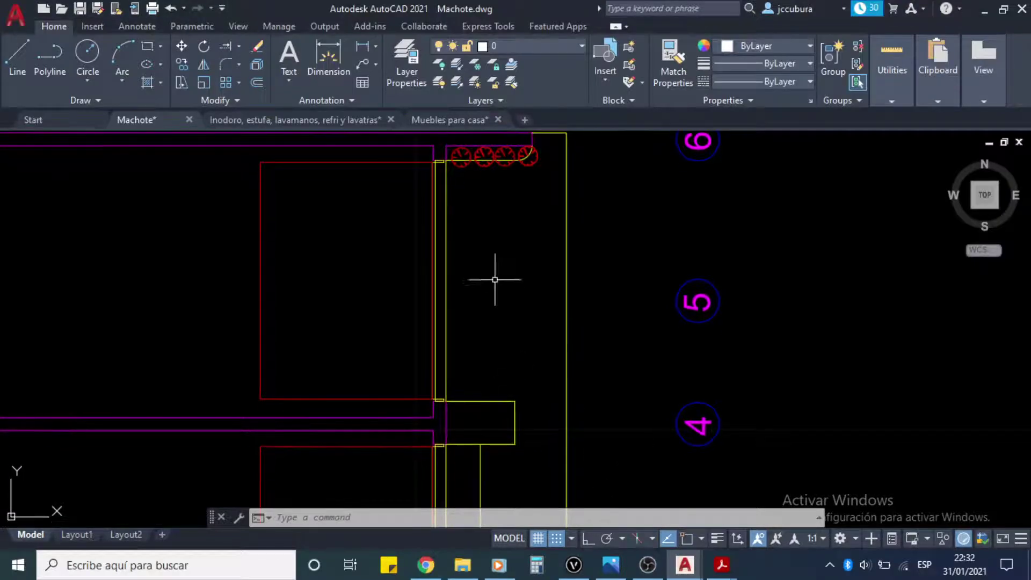
Step: Copy the two trees nearest the wall in the axis 6 planter about 2.89 straight down onto the upper edge of the axis 4 planter
scroll(476, 182, "up", 4)
middle_click_drag(462, 163, 464, 266)
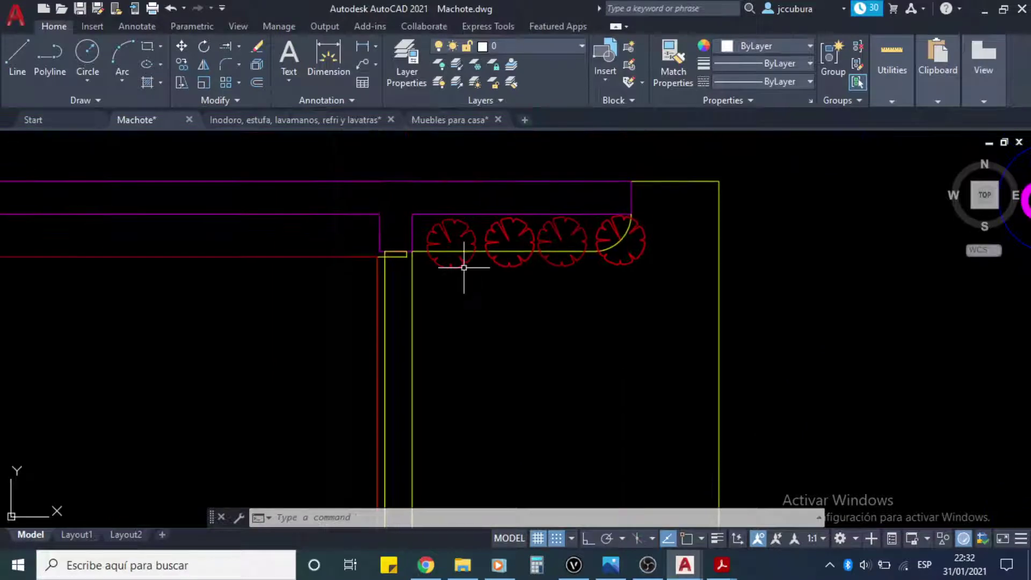
left_click(182, 65)
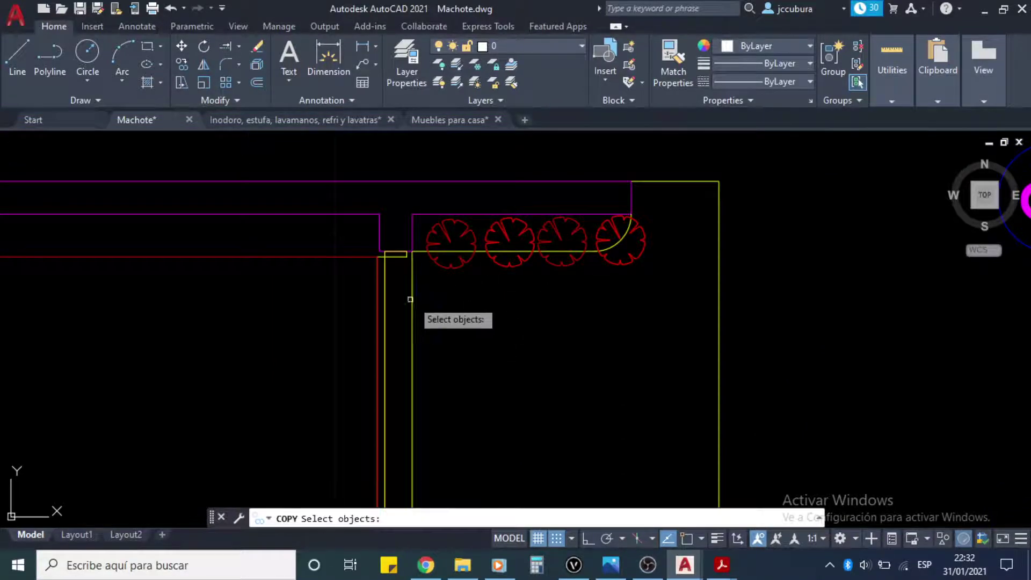
left_click(439, 312)
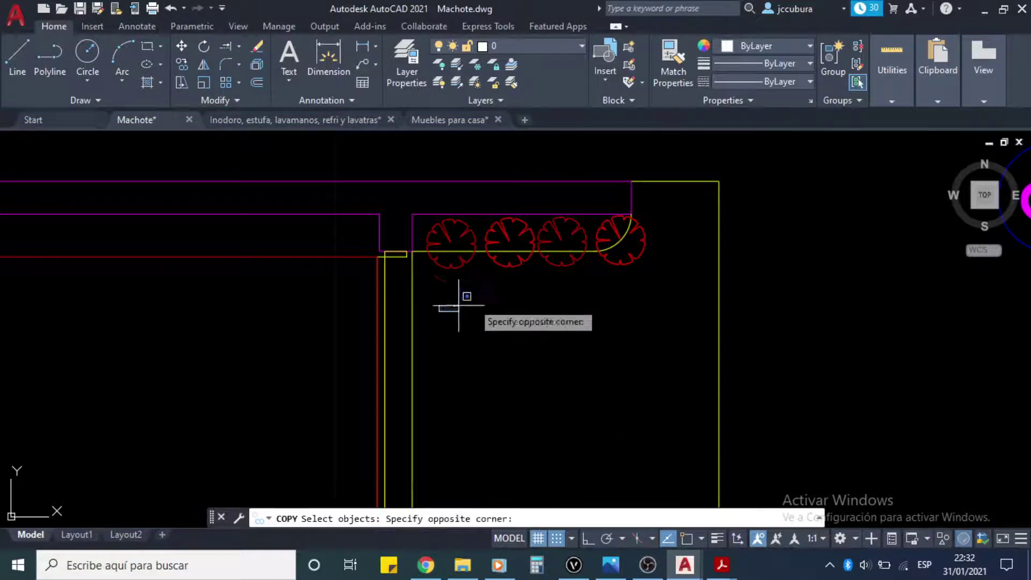
left_click(510, 263)
left_click(544, 338)
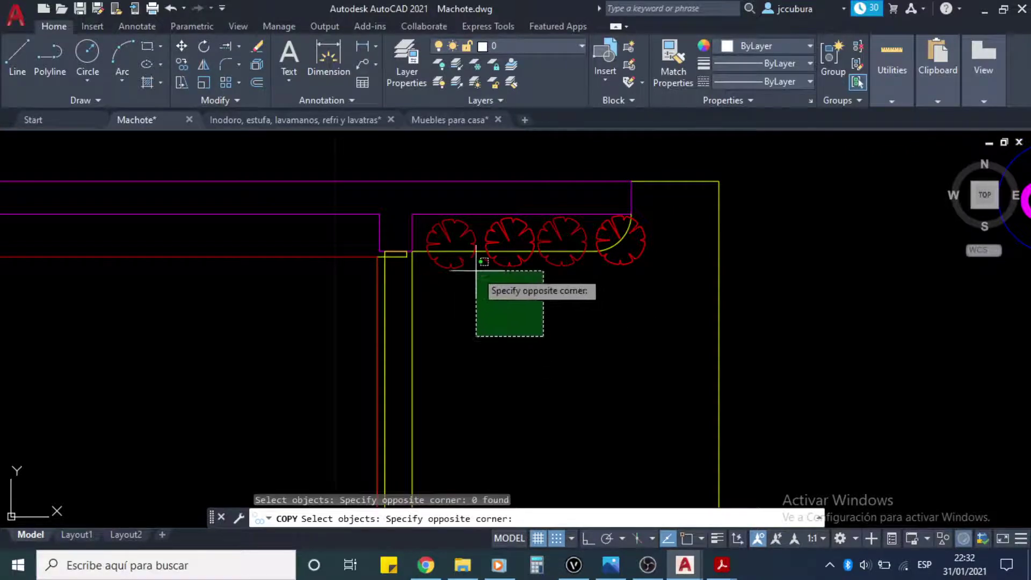
left_click(448, 263)
key("Return")
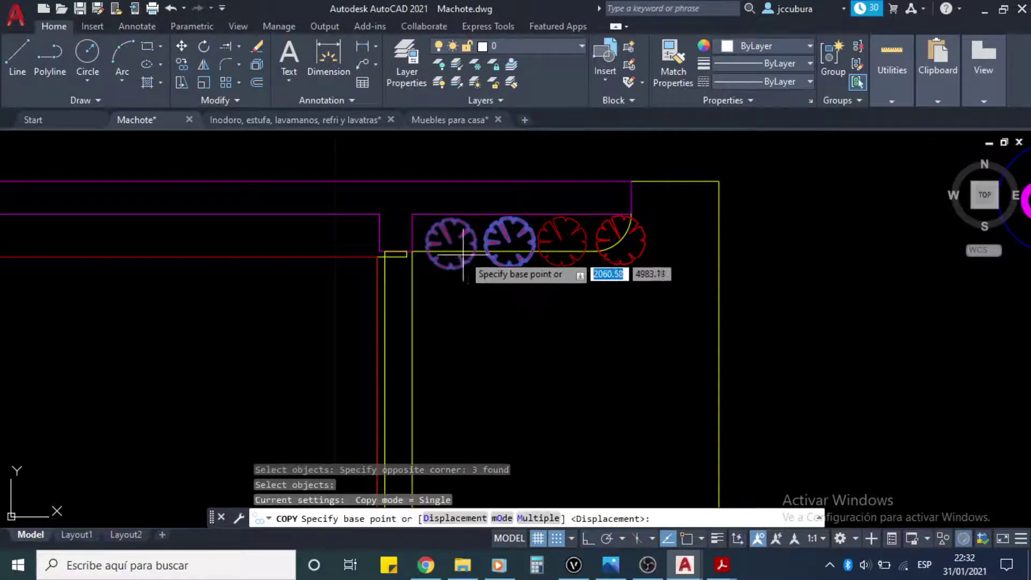
left_click(449, 247)
mouse_move(459, 381)
middle_mouse_down()
mouse_move(453, 396)
mouse_move(534, 306)
mouse_move(491, 179)
middle_mouse_up()
middle_click_drag(517, 329, 524, 169)
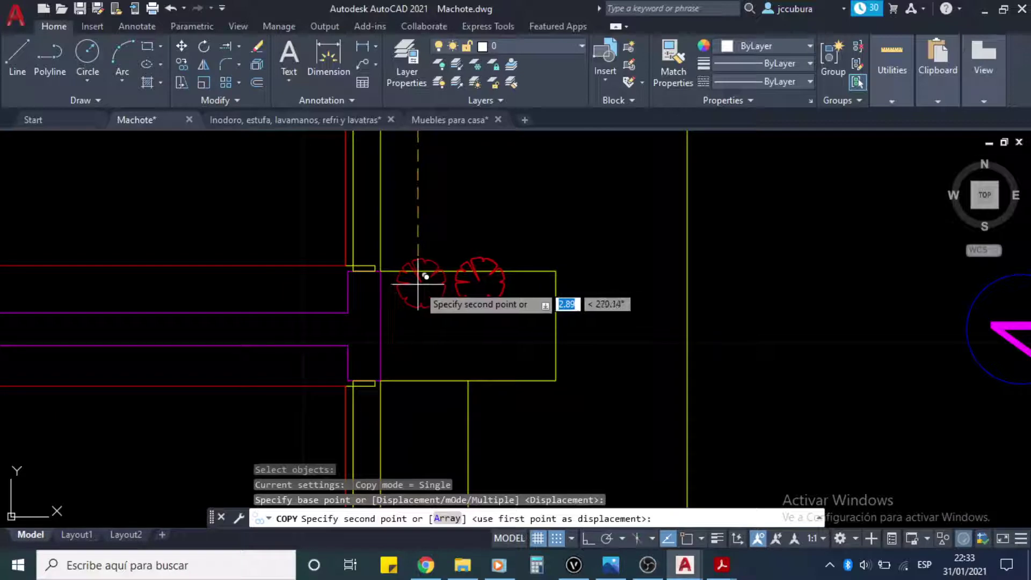
left_click(417, 284)
Step: Copy the two trees on the axis 4 planter's upper edge down to its lower edge
key("Return")
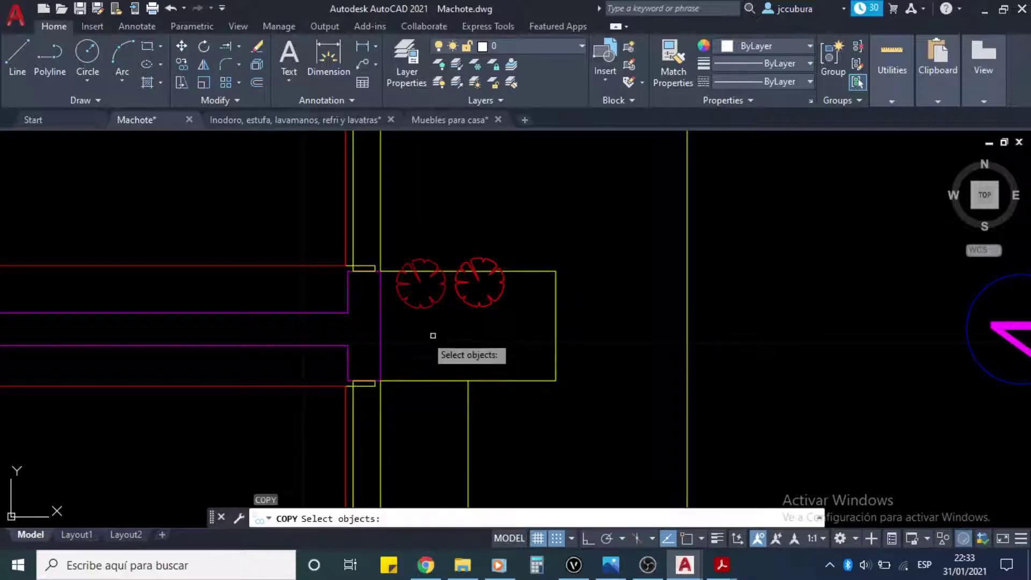
left_click(400, 321)
left_click(490, 300)
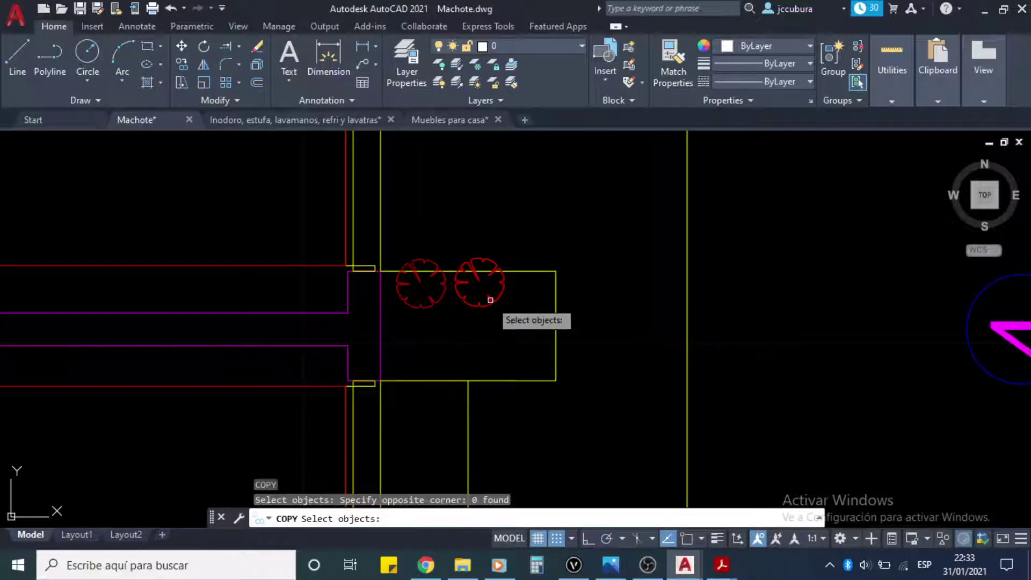
left_click(491, 299)
left_click(435, 300)
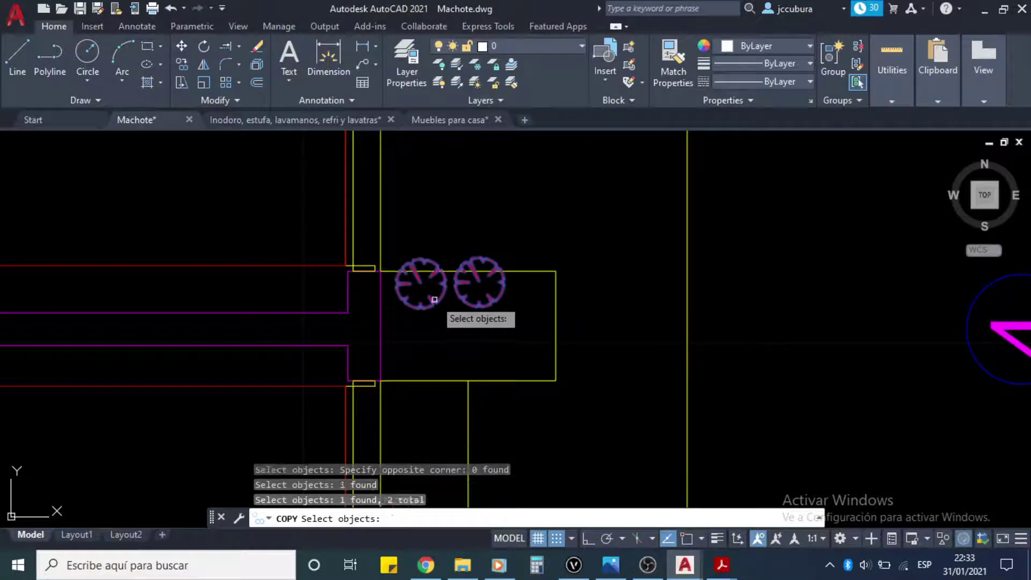
key("Return")
left_click(424, 284)
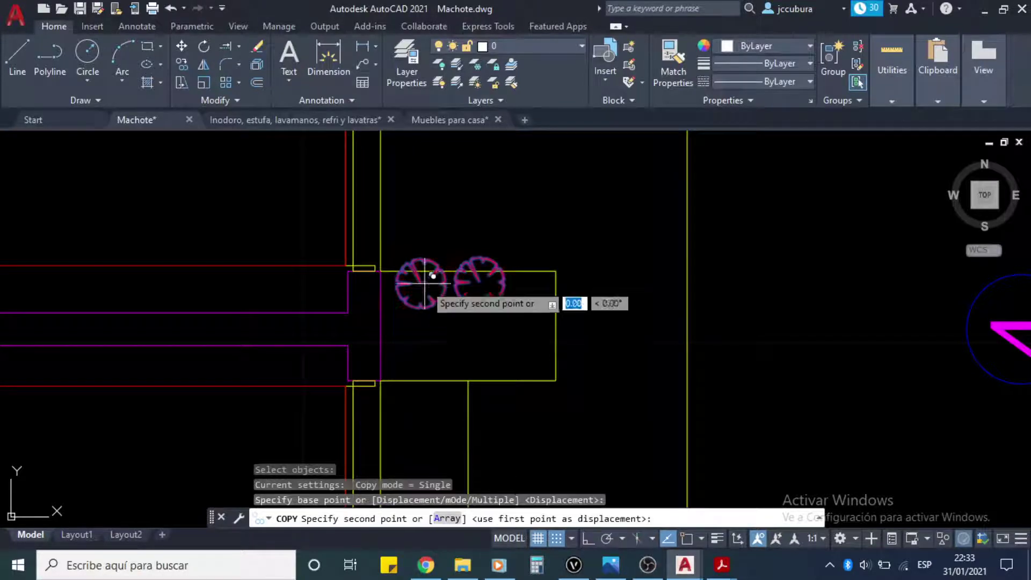
left_click(419, 373)
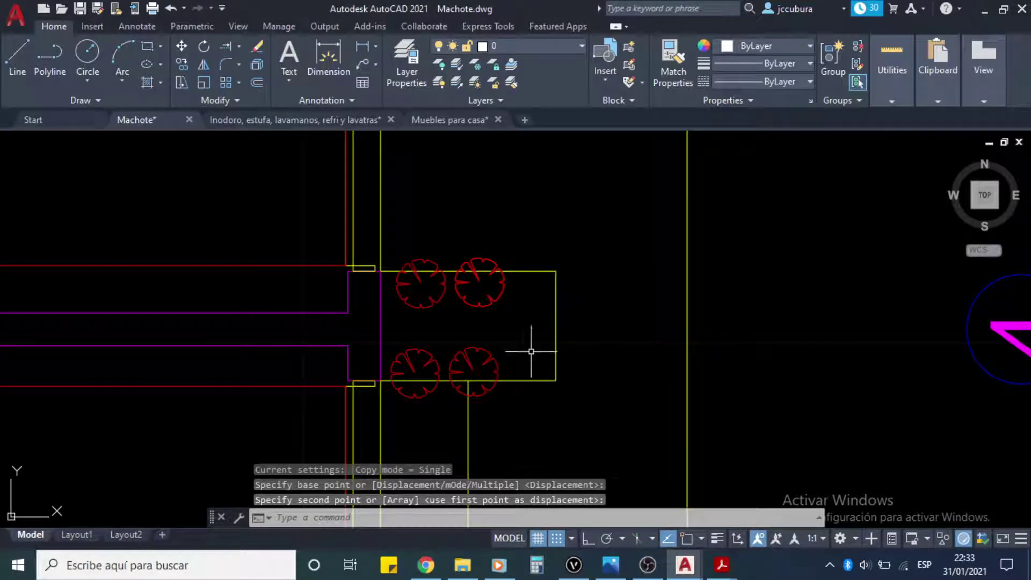
Step: Copy the second tree on the axis 4 planter's upper edge outward to the planter's upper outer corner
key("Return")
left_click(493, 297)
key("Return")
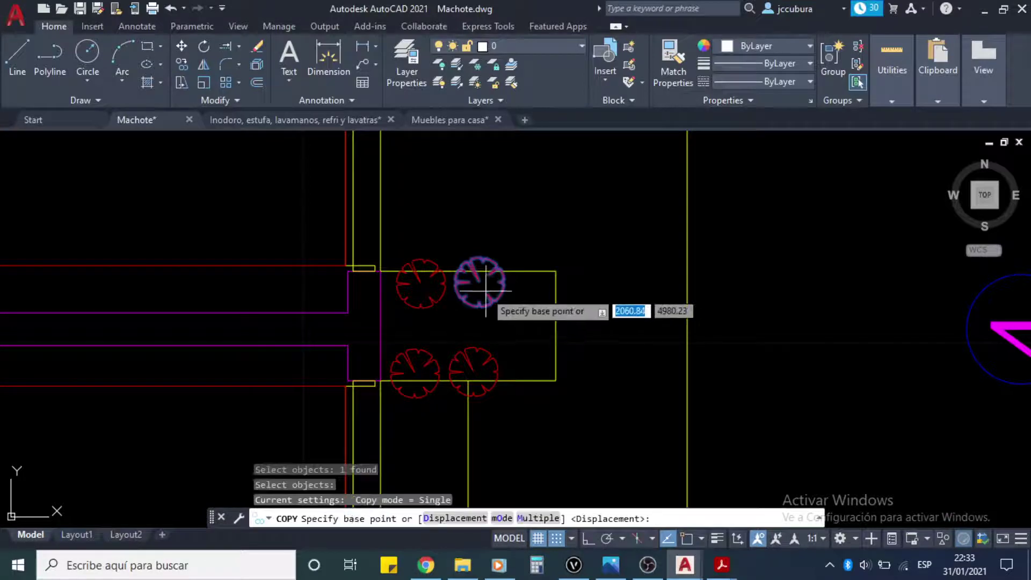
left_click(480, 283)
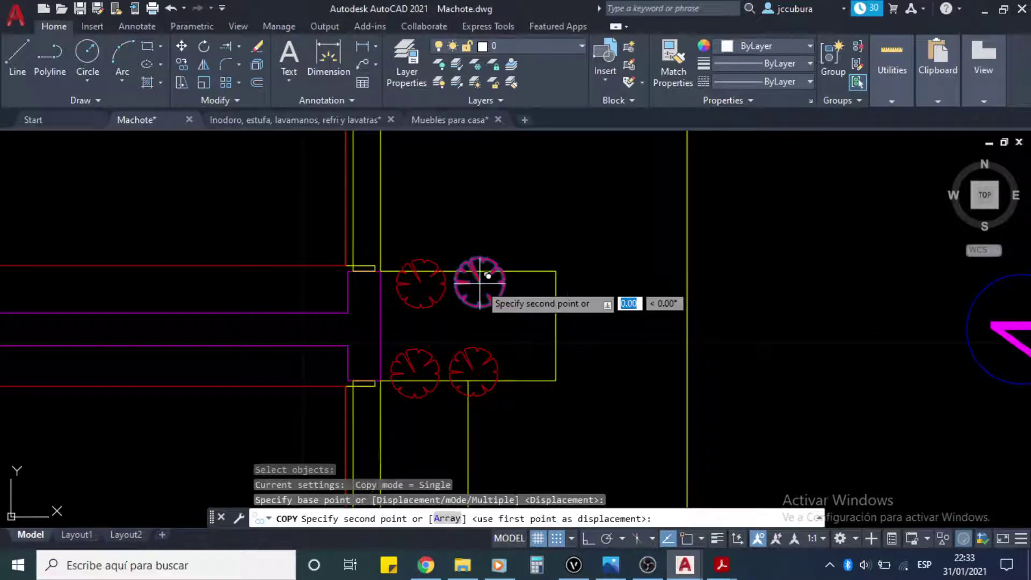
left_click(534, 285)
Step: Copy the second tree on the axis 4 planter's lower edge outward to the planter's lower outer corner
key("Return")
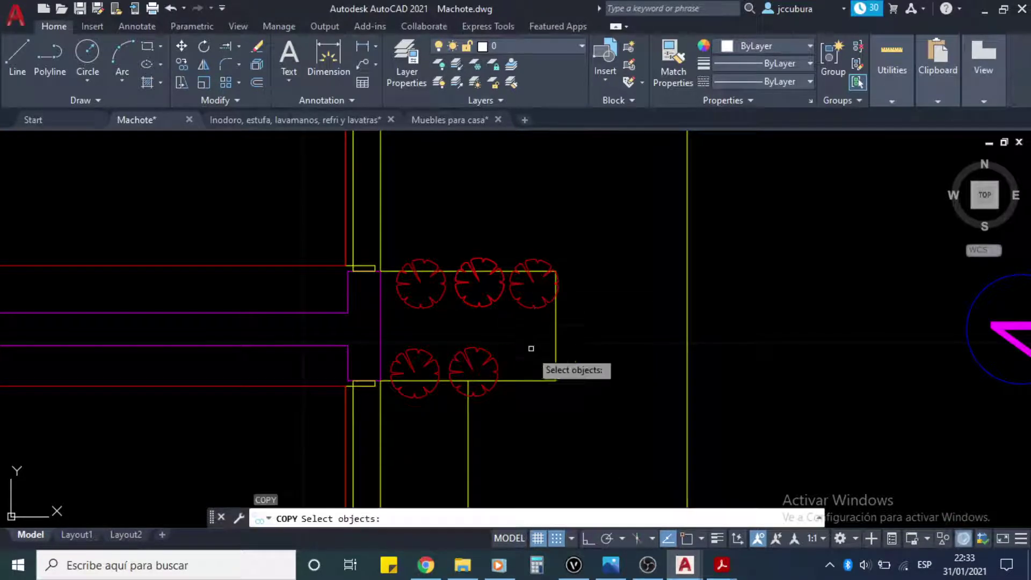
left_click(487, 361)
key("Return")
left_click(473, 371)
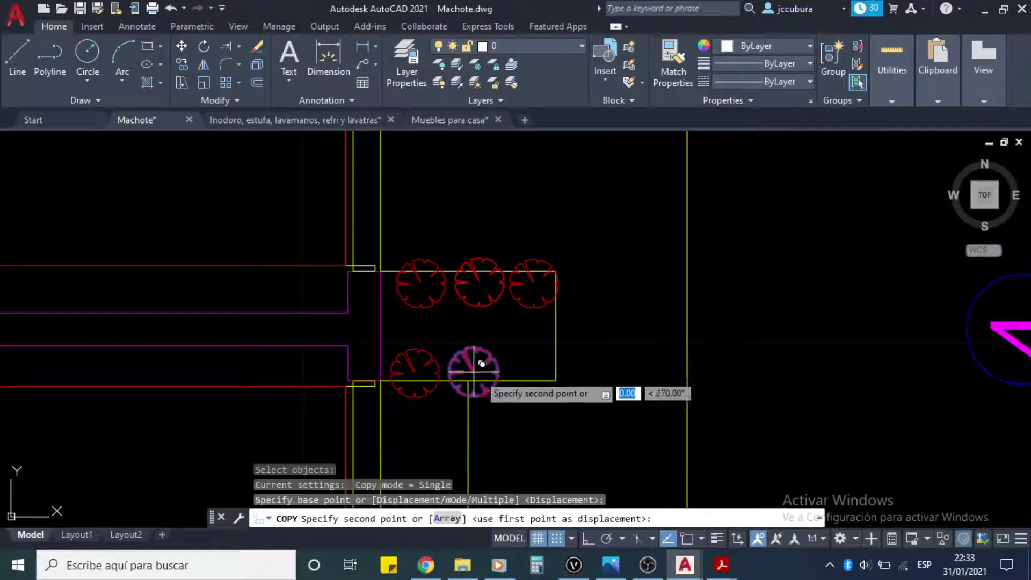
left_click(536, 375)
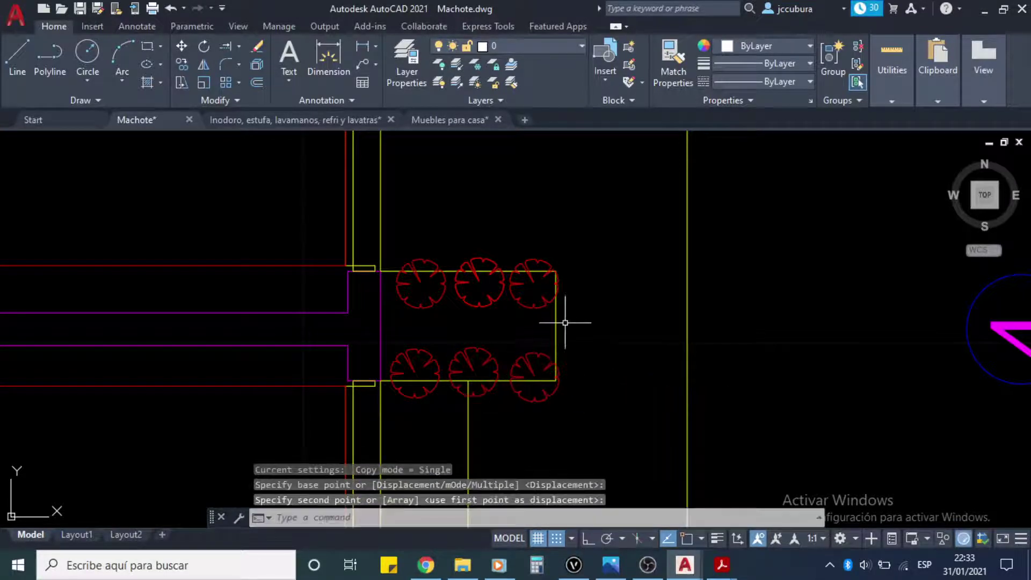
Step: Copy the tree at the axis 4 planter's lower outer corner up to the middle of the planter's outer end
key("Return")
left_click(532, 354)
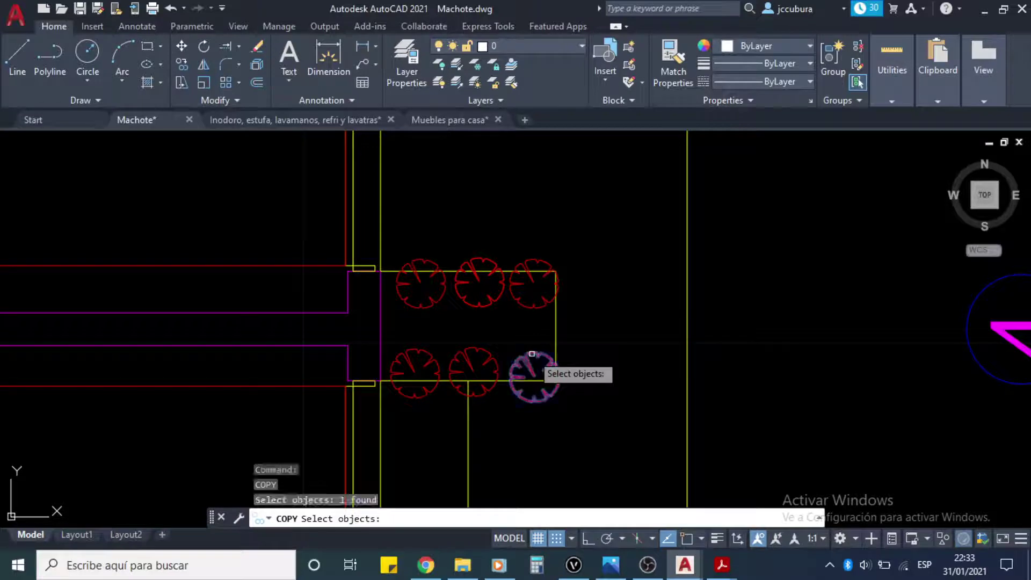
key("Return")
left_click(534, 372)
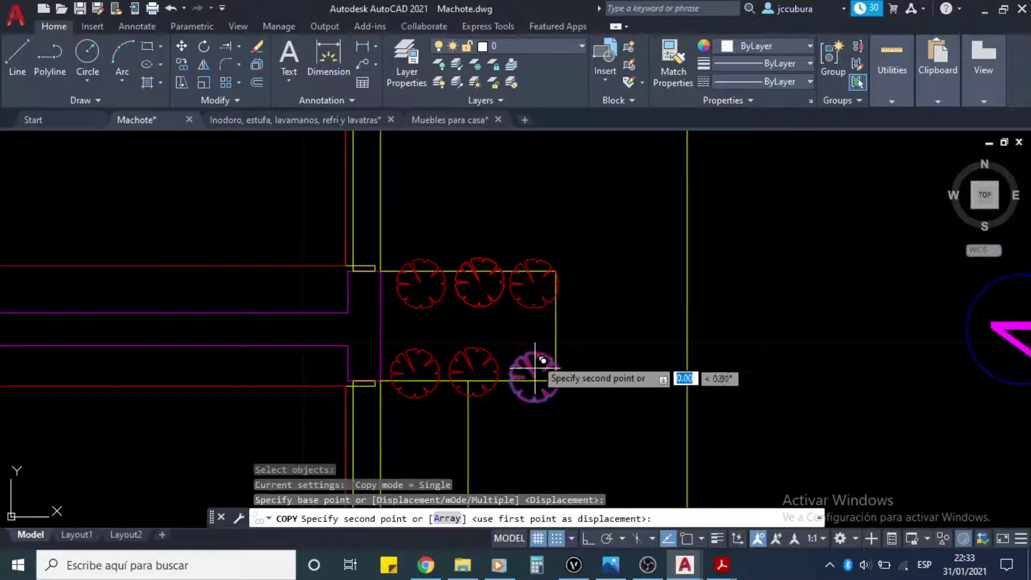
left_click(537, 319)
Step: Switch to Acrobat Reader to check the shrub arrangement in the planter near axis 2 of the furnished plan, and return to Machote.dwg
scroll(604, 338, "down", 6)
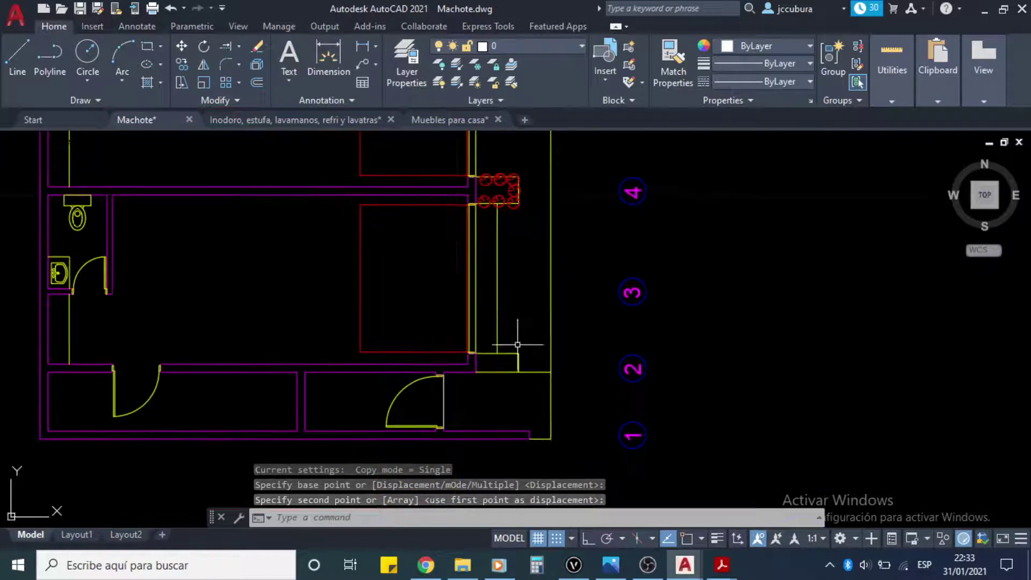
scroll(526, 355, "up", 5)
mouse_move(725, 569)
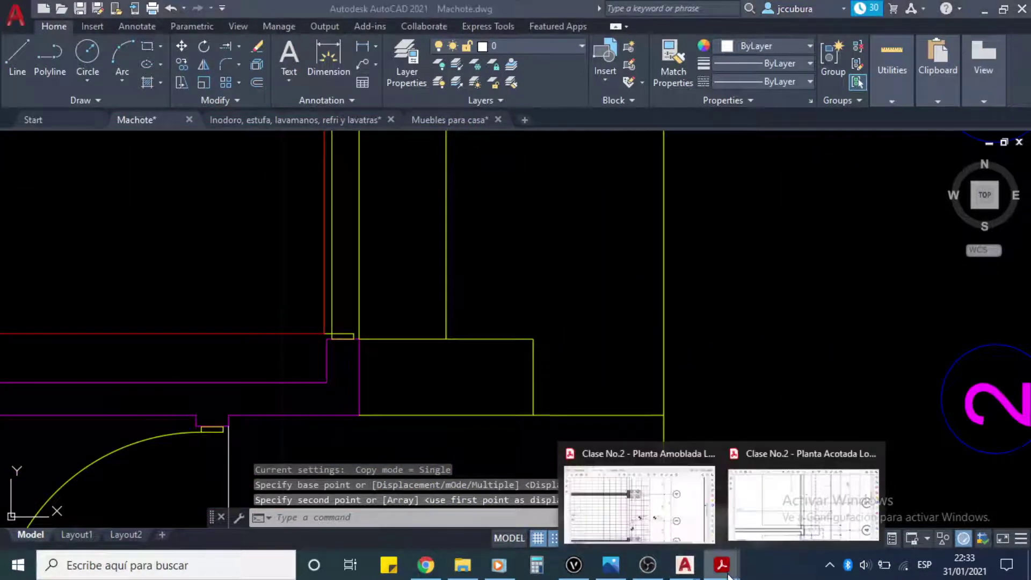
left_click(642, 495)
scroll(579, 395, "down", 3)
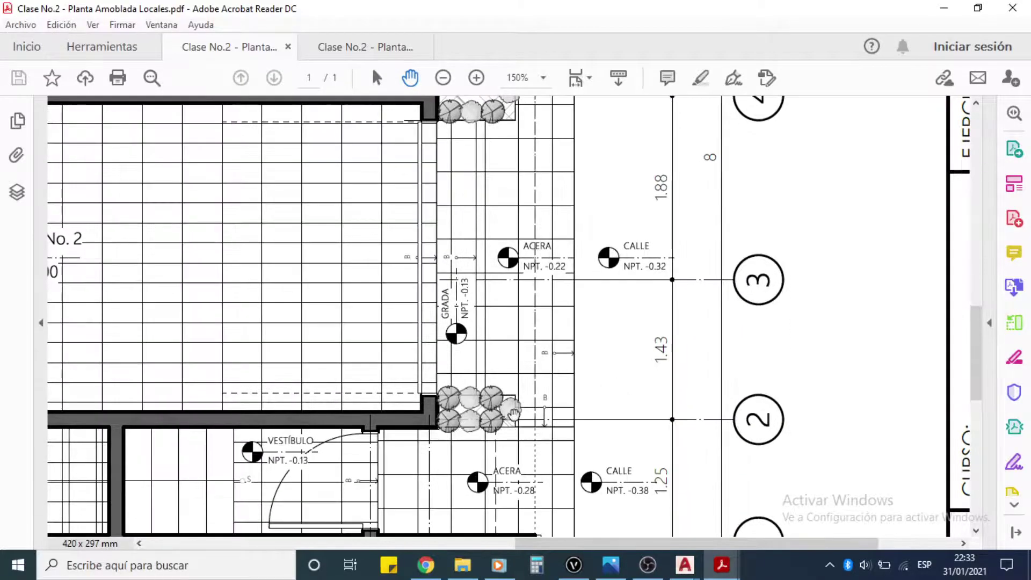
mouse_move(685, 570)
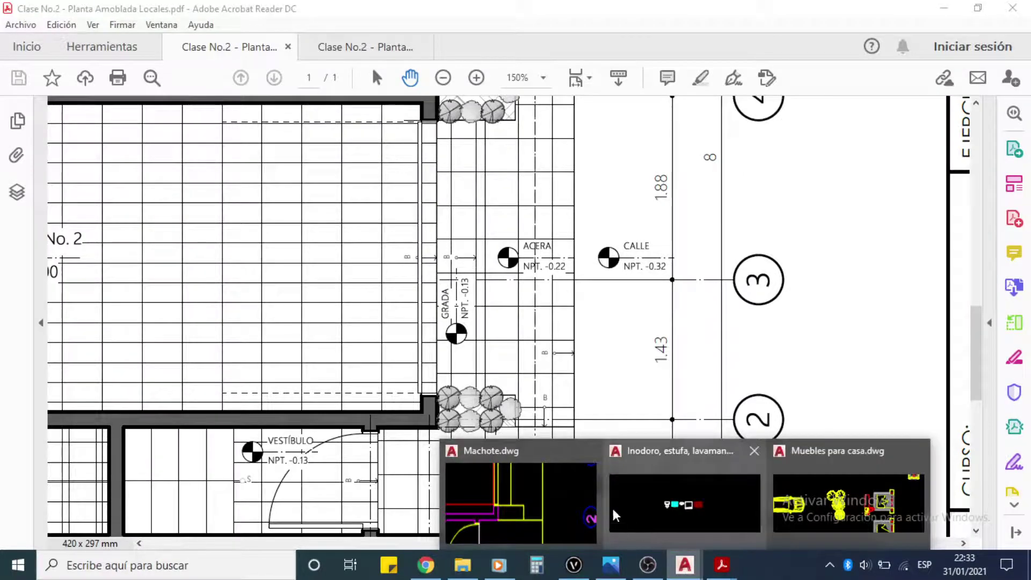
left_click(540, 462)
Step: Copy the three trees along the axis 4 planter's upper edge down to the upper edge of the axis 2 planter
middle_click_drag(486, 258, 503, 275)
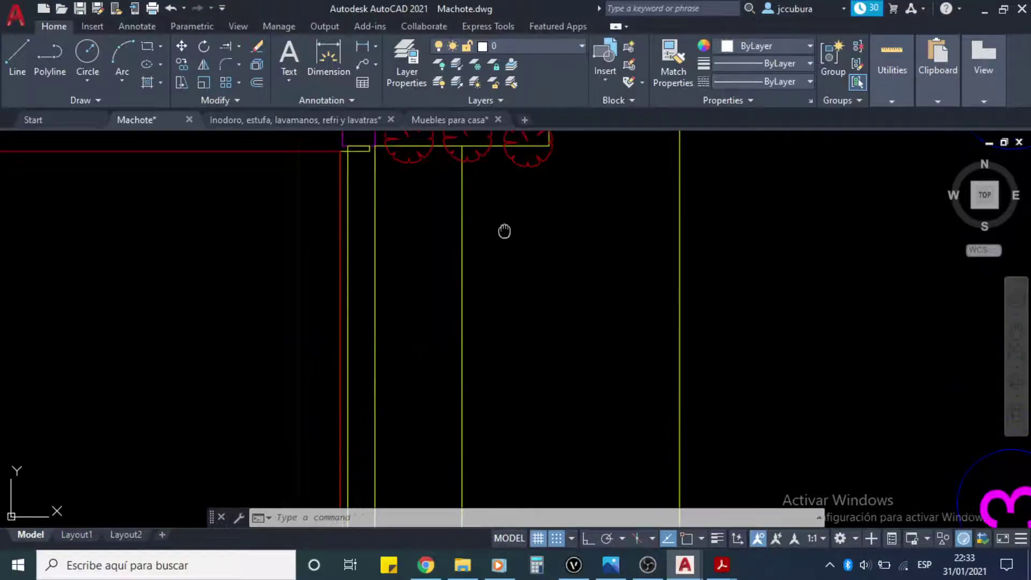
mouse_move(504, 230)
middle_mouse_down()
mouse_move(499, 349)
mouse_move(505, 340)
middle_mouse_up()
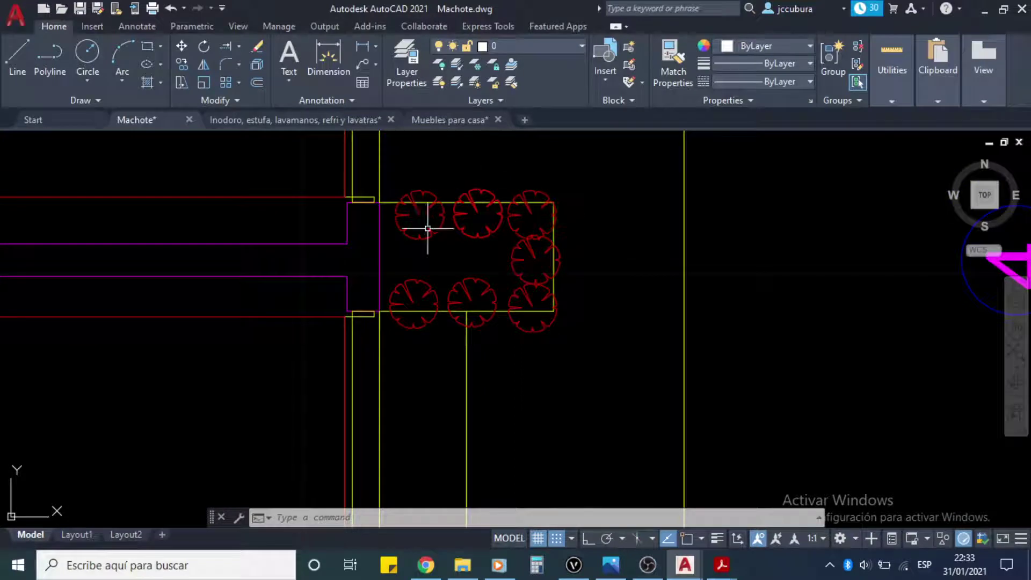
left_click(180, 64)
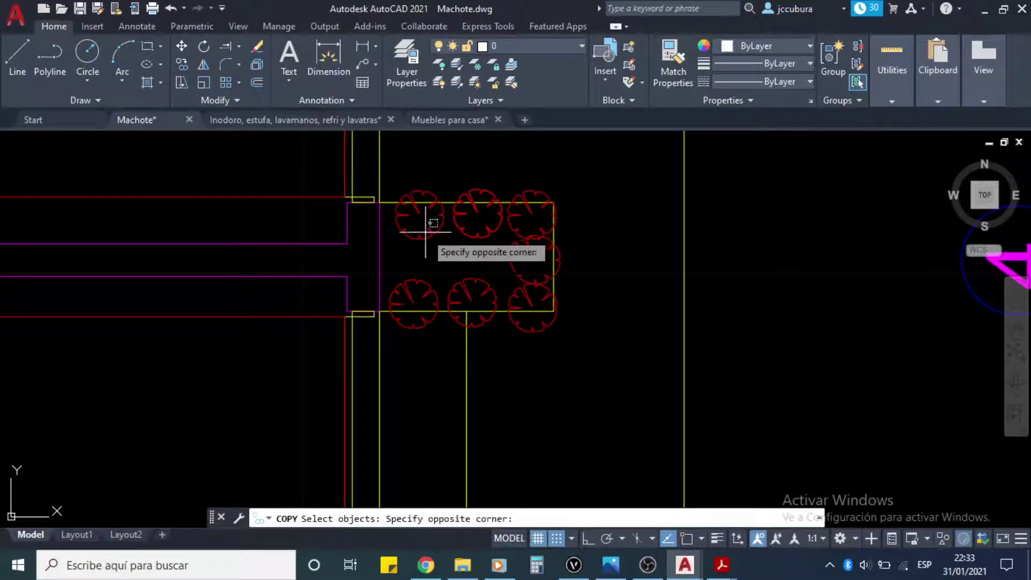
left_click(461, 246)
left_click(484, 232)
left_click(430, 230)
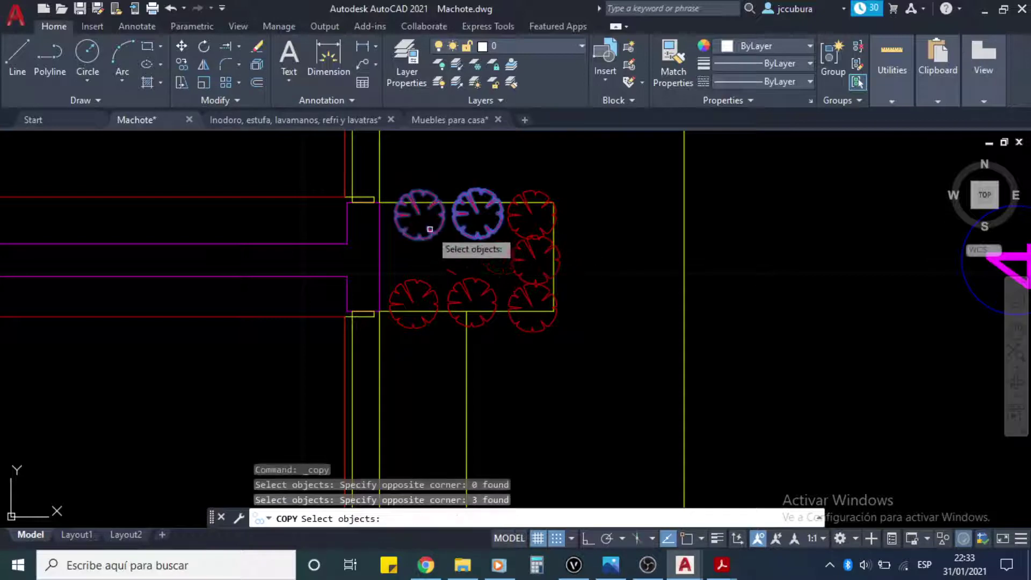
left_click(531, 190)
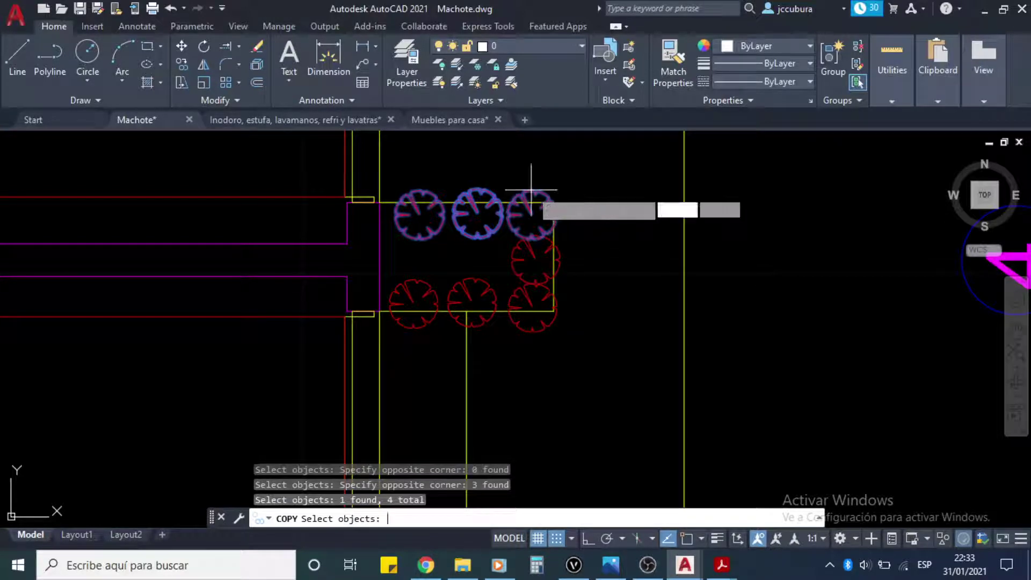
key("Return")
left_click(419, 213)
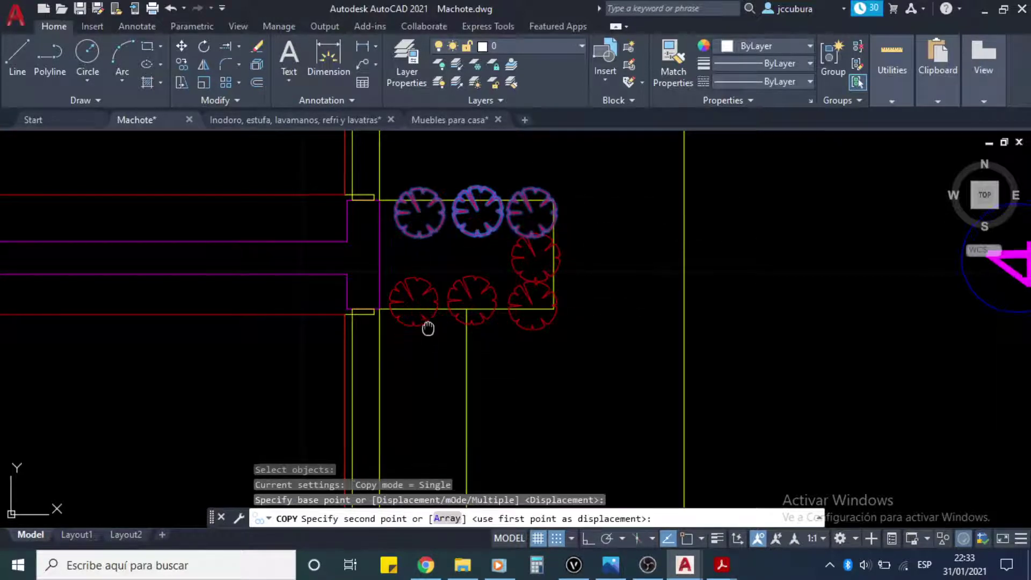
mouse_move(426, 327)
middle_mouse_down()
mouse_move(449, 161)
mouse_move(460, 266)
mouse_move(460, 253)
middle_mouse_up()
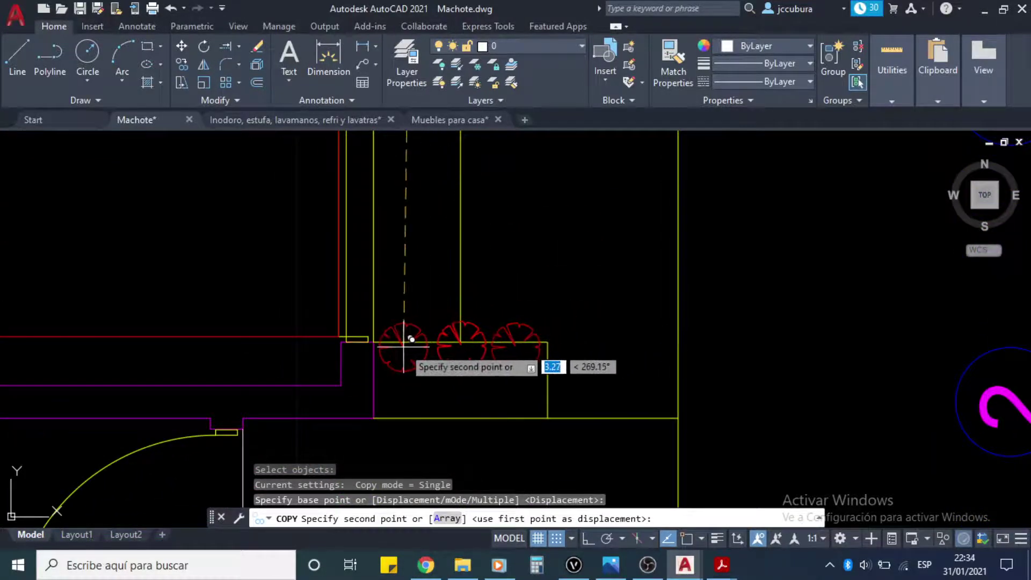
left_click(403, 344)
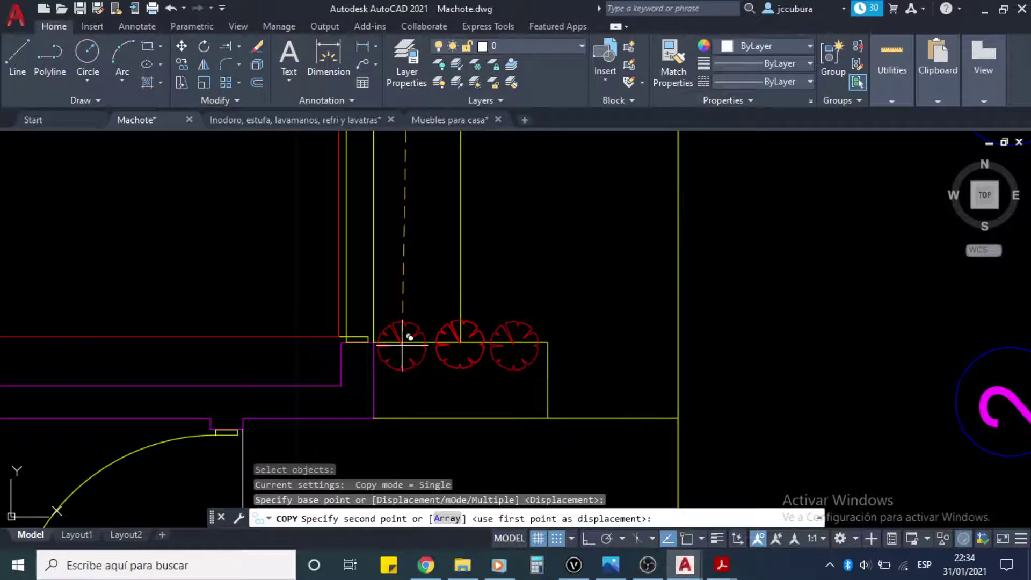
Step: Copy the three trees on the axis 2 planter's upper edge about 0.26 units down to the planter's lower edge
key("Return")
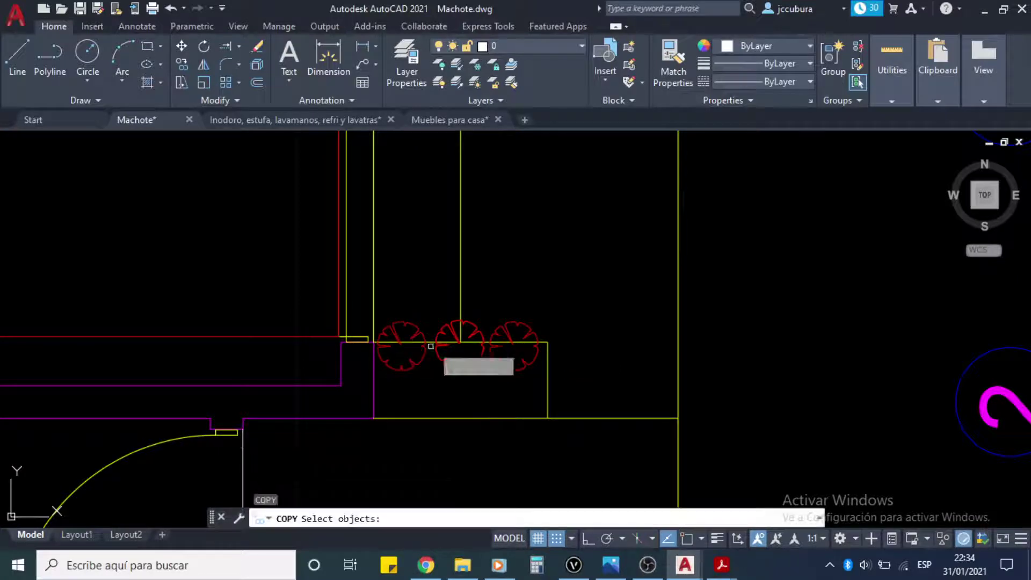
left_click(529, 379)
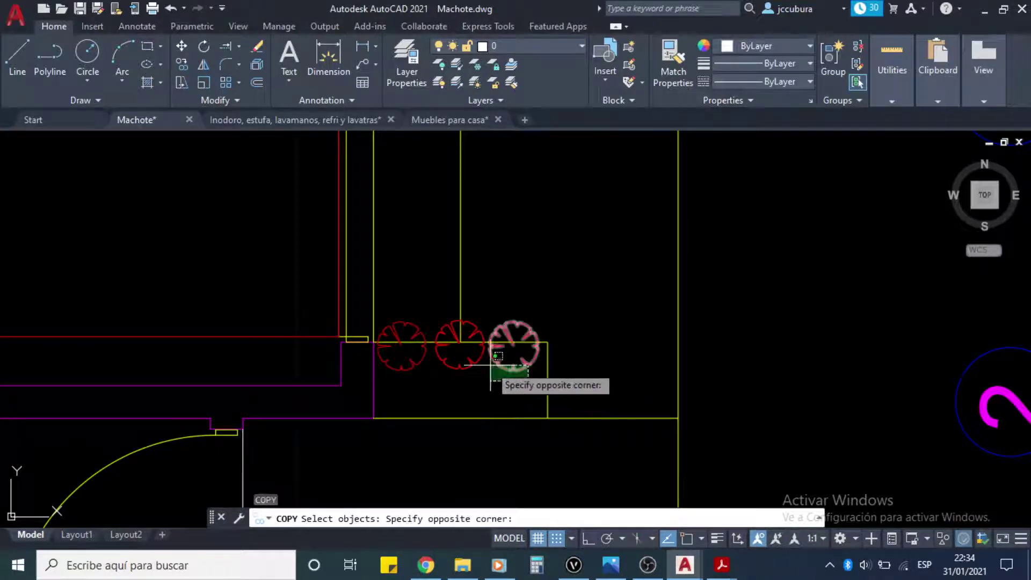
left_click(411, 365)
key("Return")
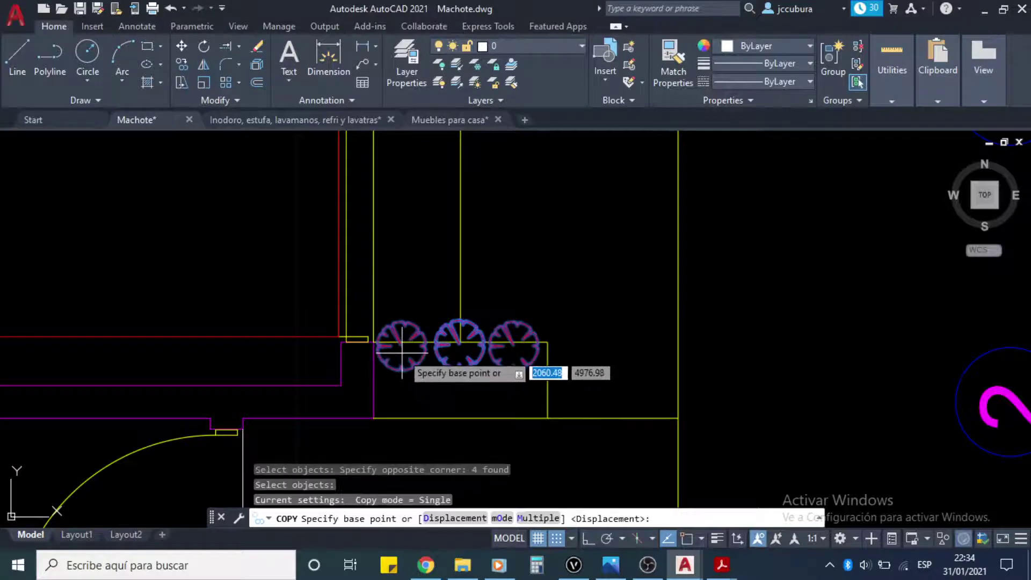
left_click(402, 347)
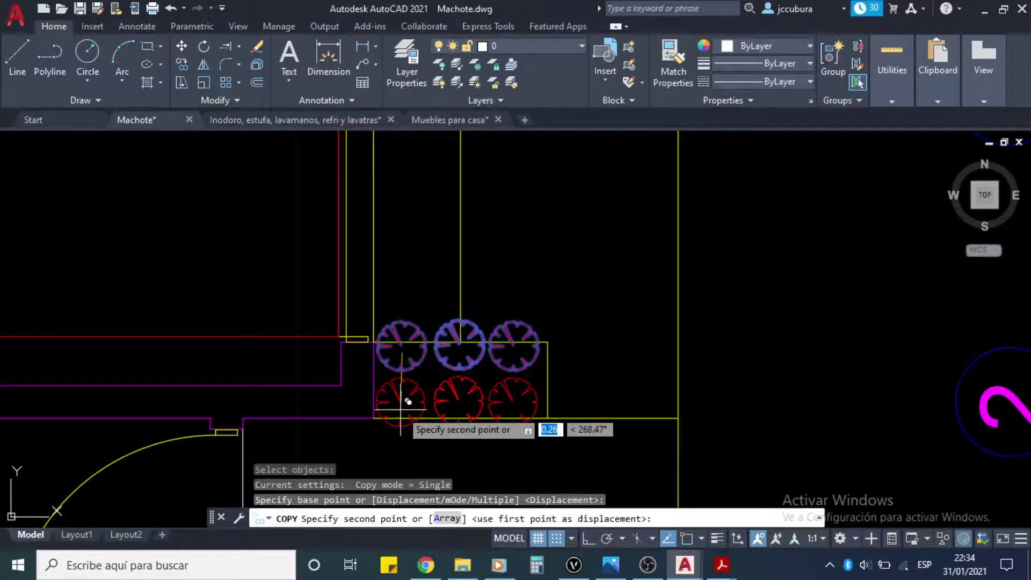
left_click(408, 402)
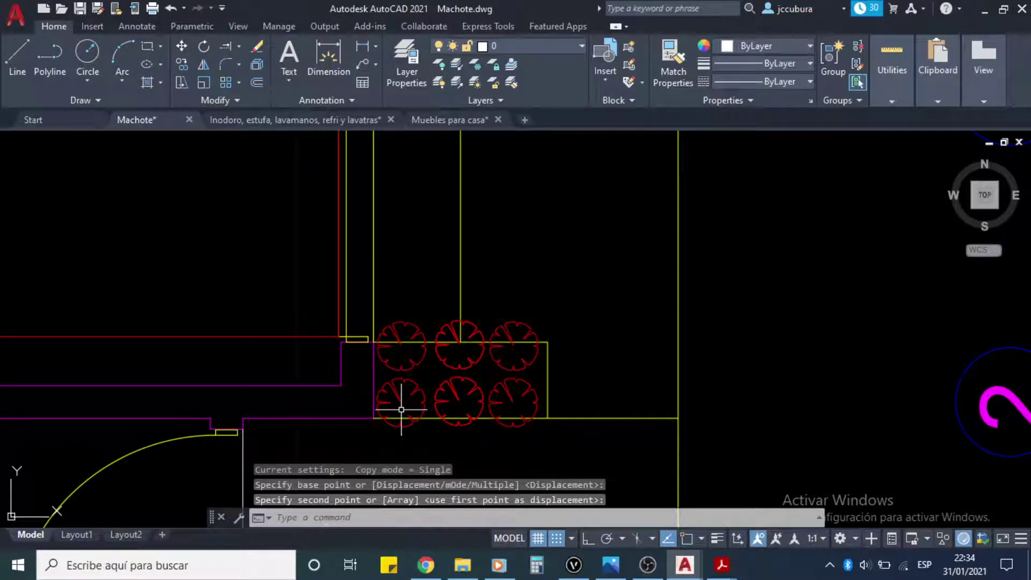
left_click(577, 358)
key("Escape")
key("Escape")
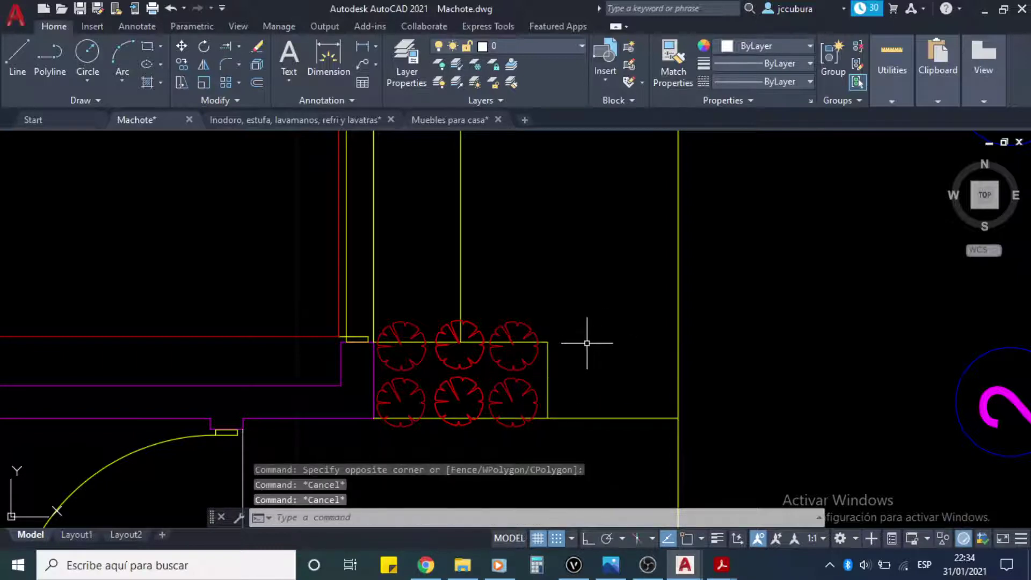
Step: Review the tree at the rounded end of the axis 6 planter and save the drawing
scroll(587, 343, "down", 6)
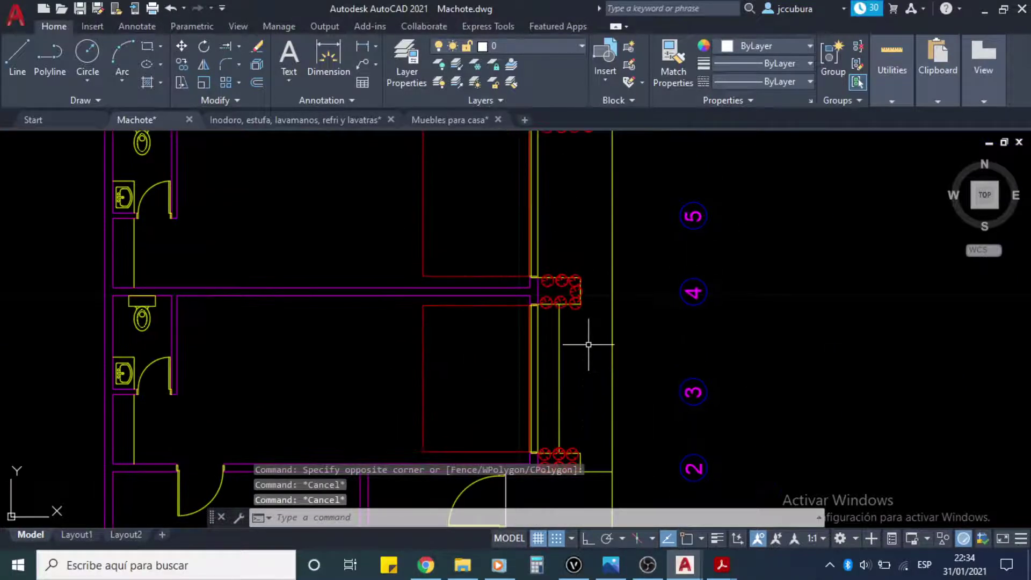
middle_click_drag(583, 267, 559, 350)
scroll(560, 177, "up", 5)
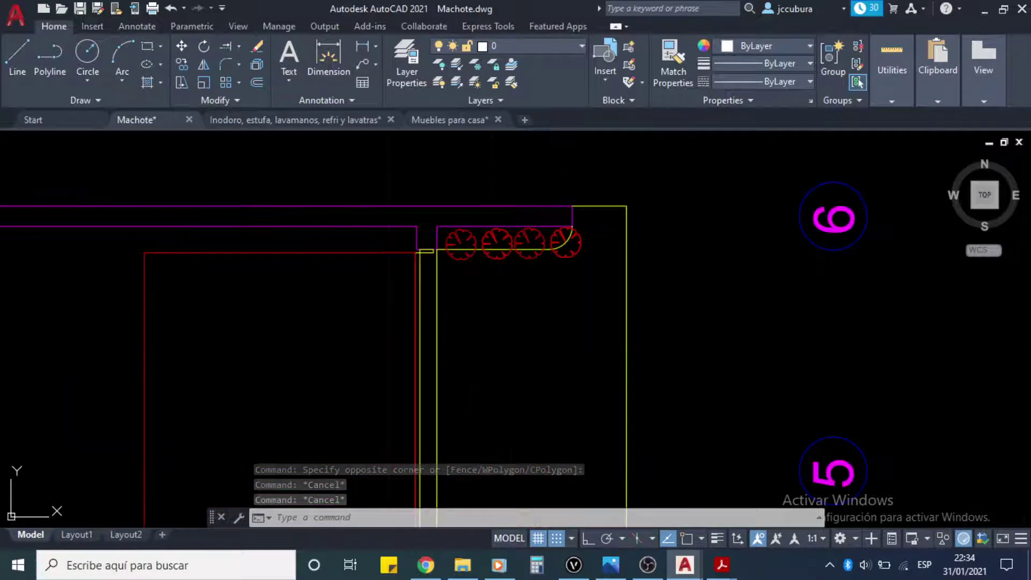
scroll(582, 230, "up", 4)
left_click(613, 320)
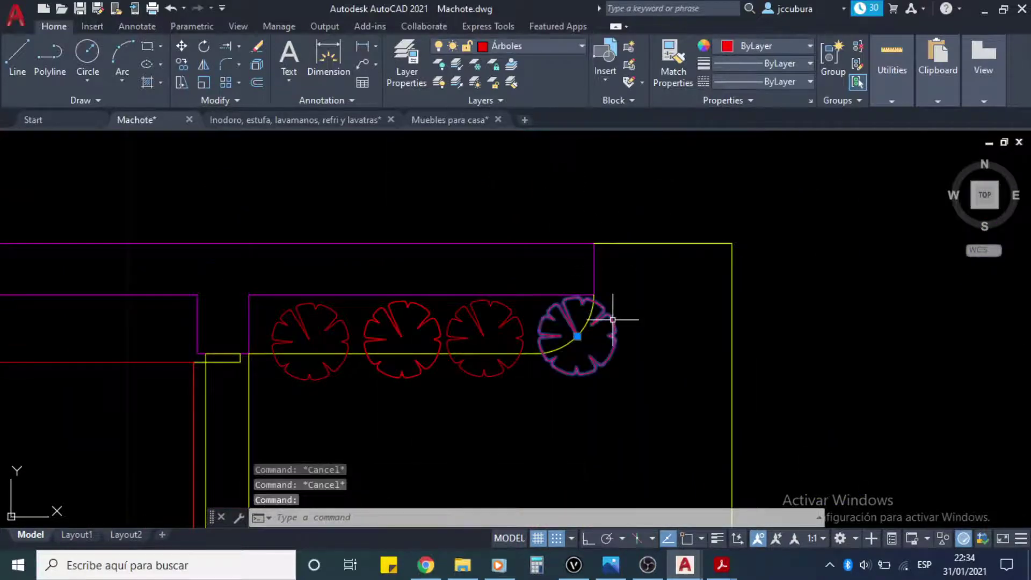
key("Escape")
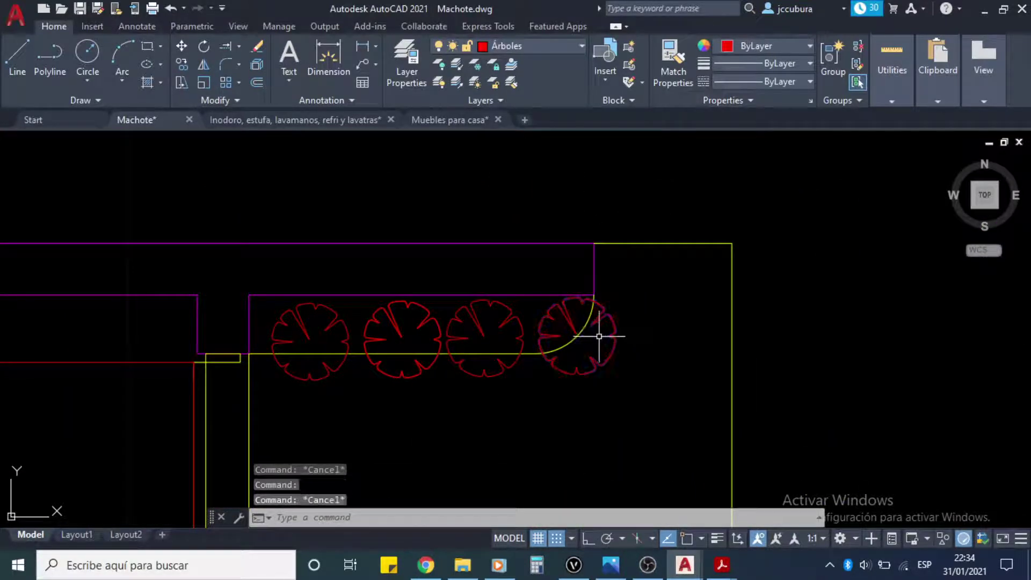
left_click(82, 9)
Step: Switch to Acrobat Reader to examine Locales No. 1 and No. 2 and their sidewalk in the furnished plan, and return to Machote.dwg
scroll(524, 295, "down", 5)
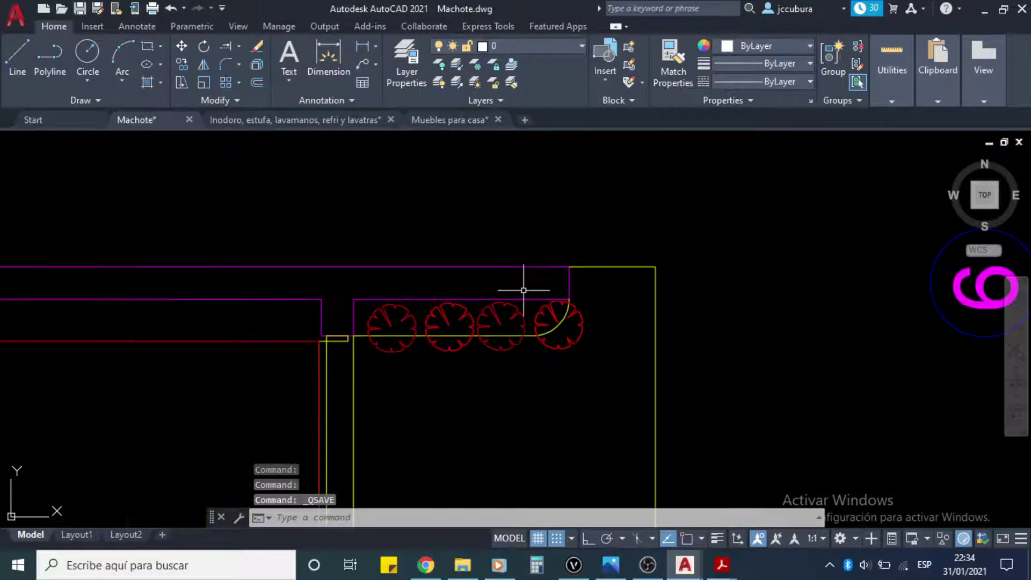
scroll(515, 296, "down", 5)
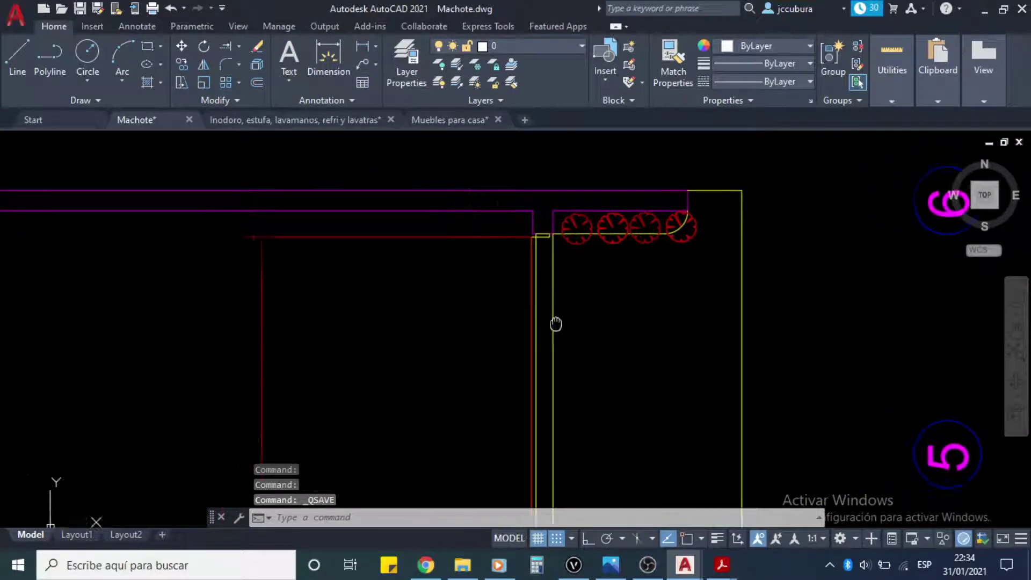
middle_click_drag(543, 296, 548, 265)
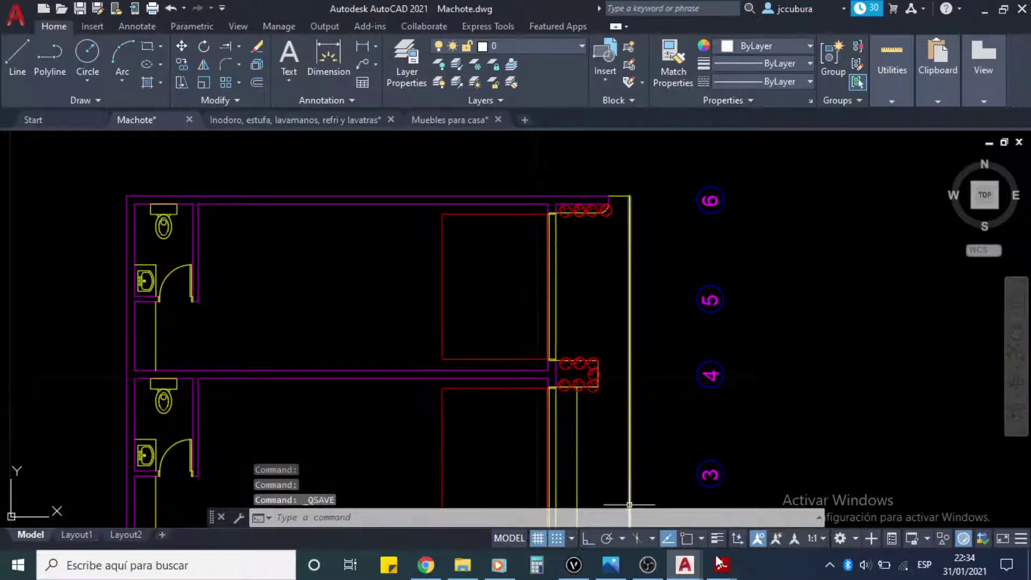
mouse_move(721, 565)
left_click(672, 529)
left_click_drag(521, 300, 572, 365)
left_click_drag(453, 355, 594, 362)
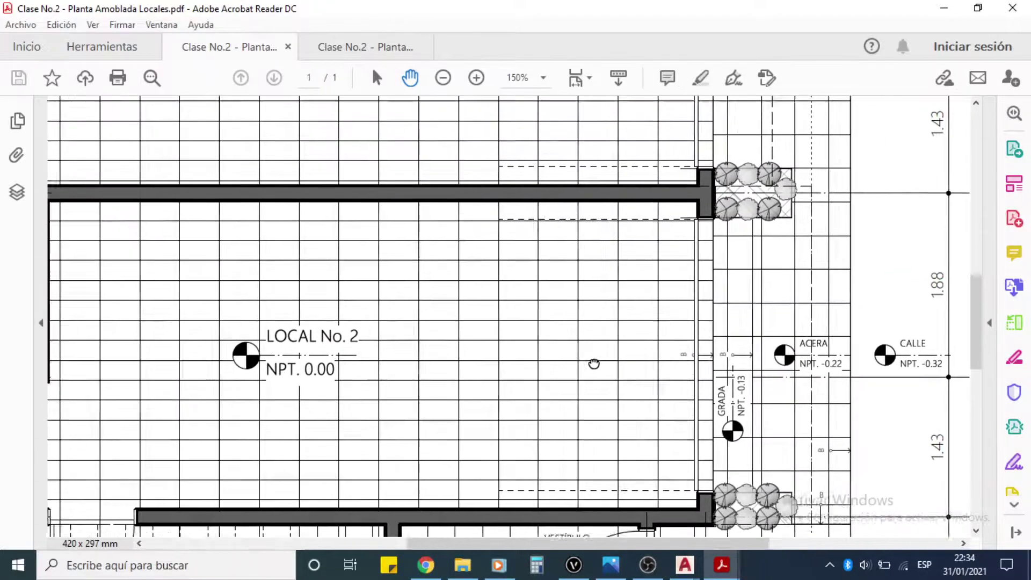
left_click_drag(348, 345, 525, 299)
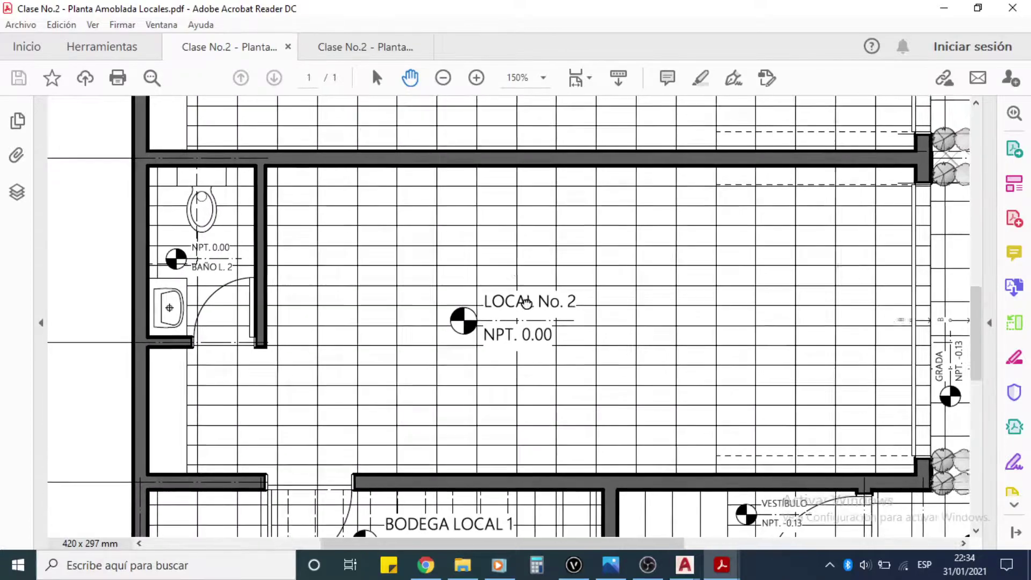
left_click_drag(576, 439, 536, 332)
left_click_drag(588, 225, 574, 380)
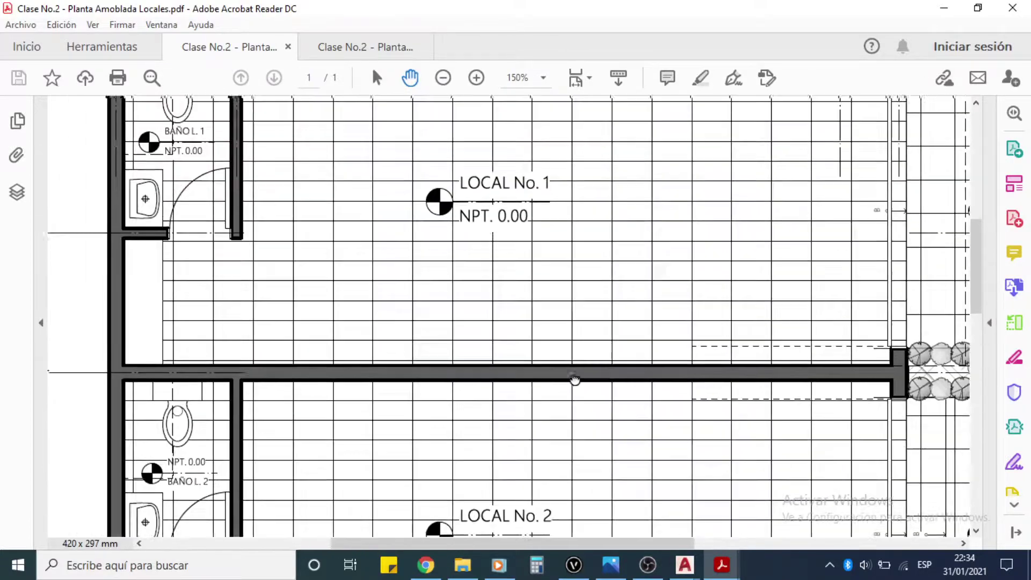
left_click_drag(472, 221, 511, 313)
left_click_drag(415, 184, 426, 220)
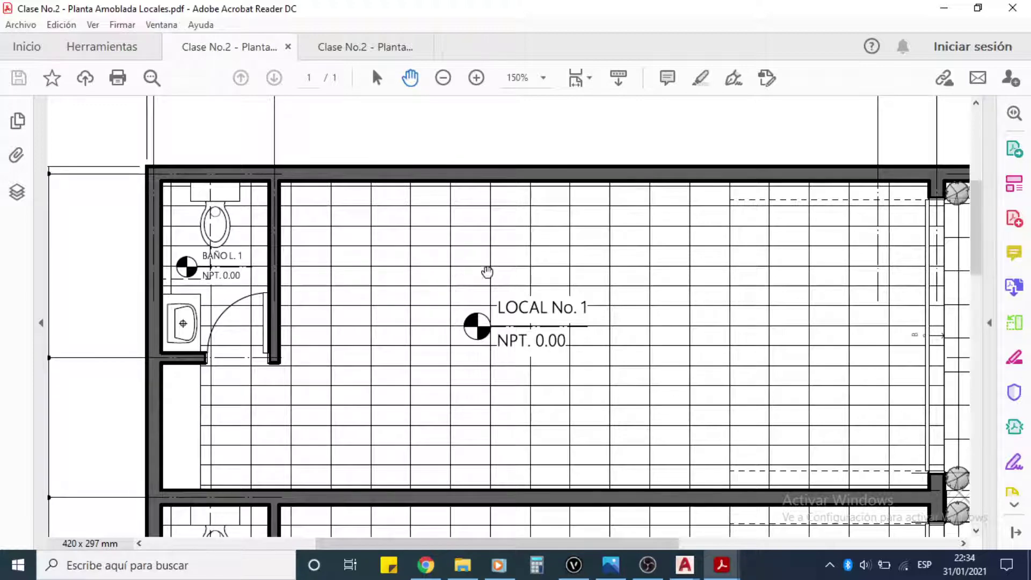
left_click_drag(643, 320, 392, 260)
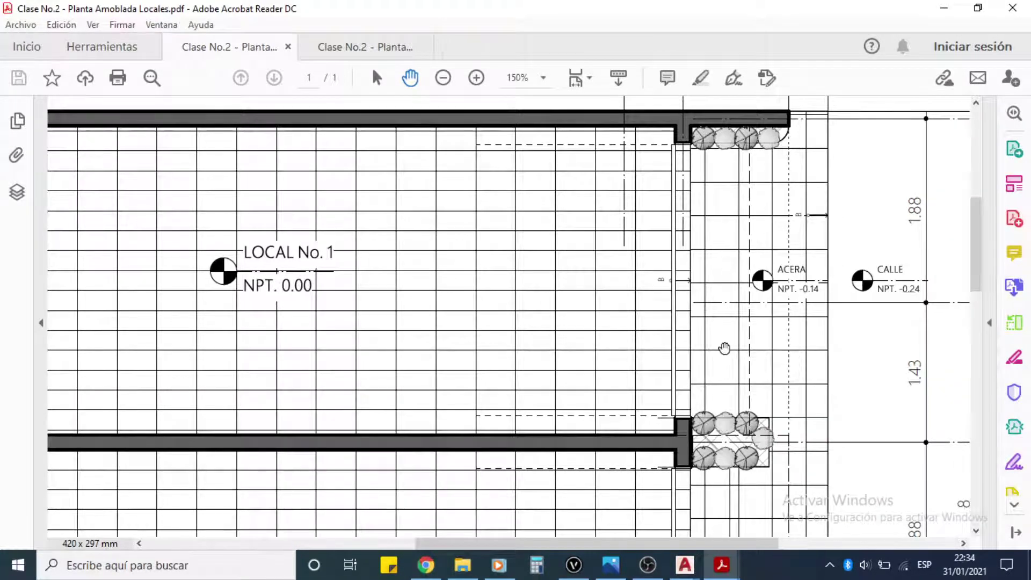
left_click_drag(757, 240, 627, 260)
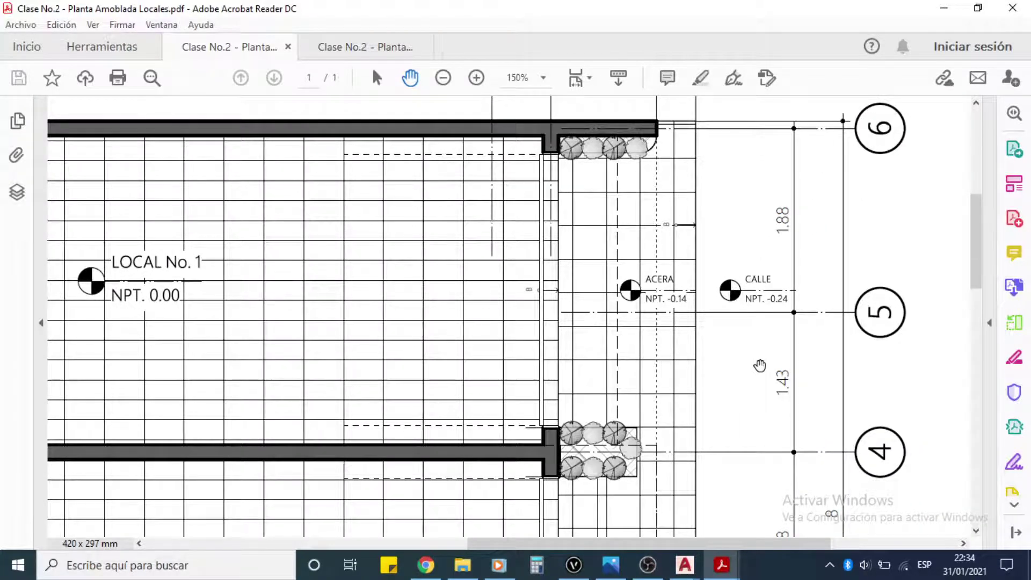
scroll(605, 337, "left", 5)
left_click_drag(489, 266, 607, 274)
mouse_move(702, 563)
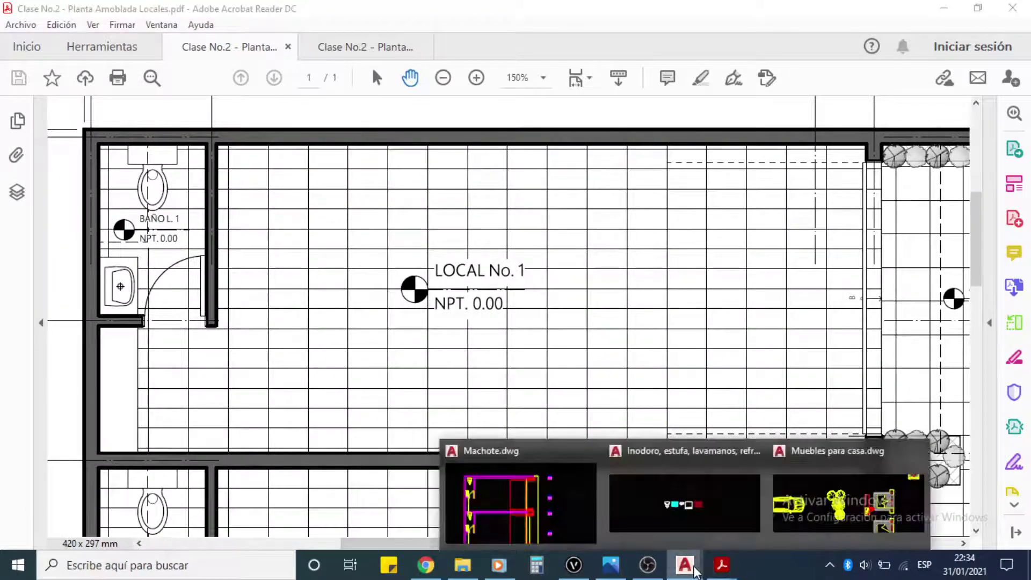
left_click(559, 510)
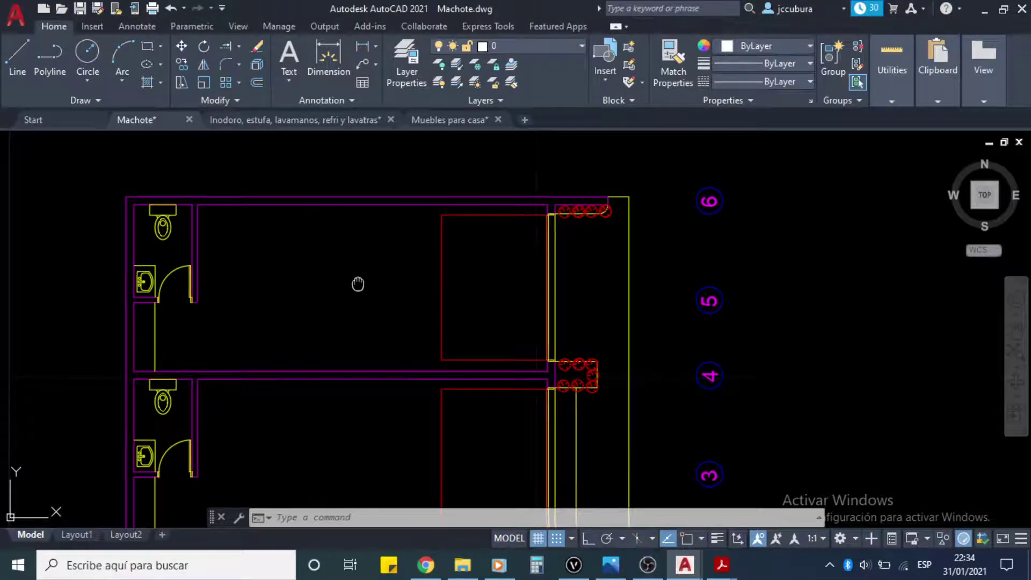
Step: Examine the bathroom of Local No. 1, including its toilet, sink, door and surrounding walls
scroll(356, 285, "left", 3)
scroll(399, 268, "up", 2)
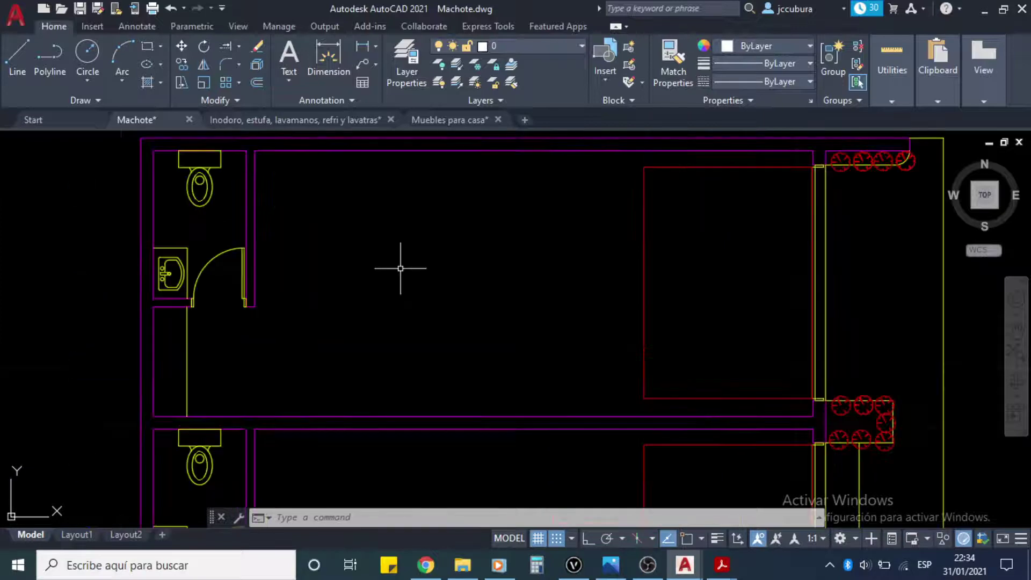
left_click_drag(400, 269, 416, 298)
middle_click_drag(416, 298, 479, 307)
scroll(403, 264, "up", 2)
middle_click_drag(403, 264, 519, 331)
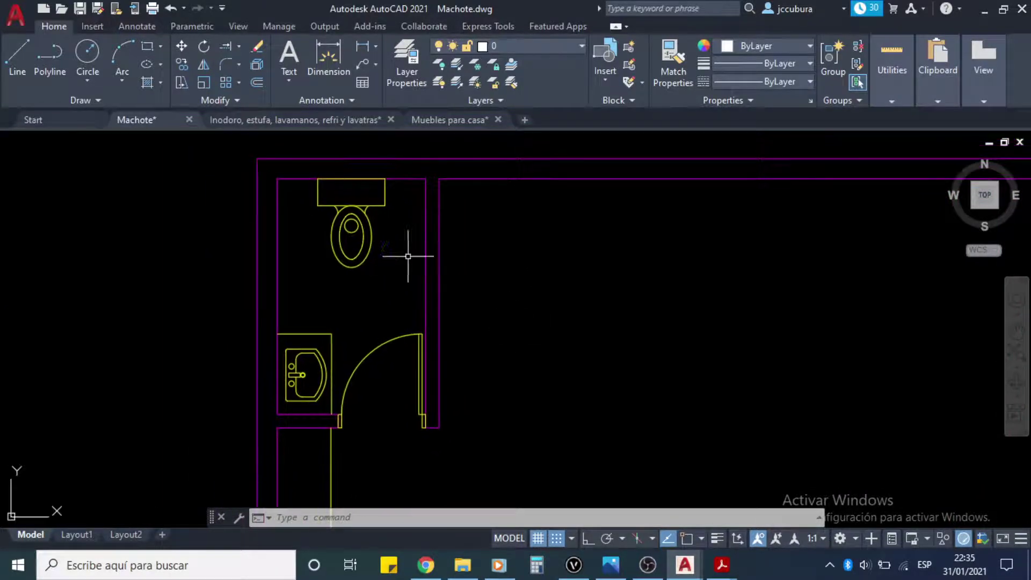
left_click(273, 170)
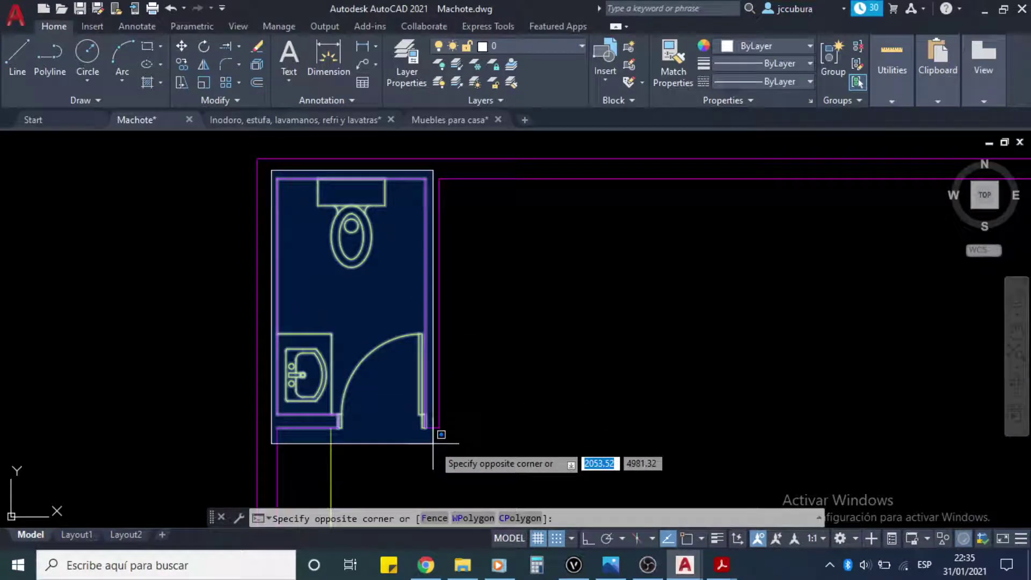
key("Escape")
key("Escape")
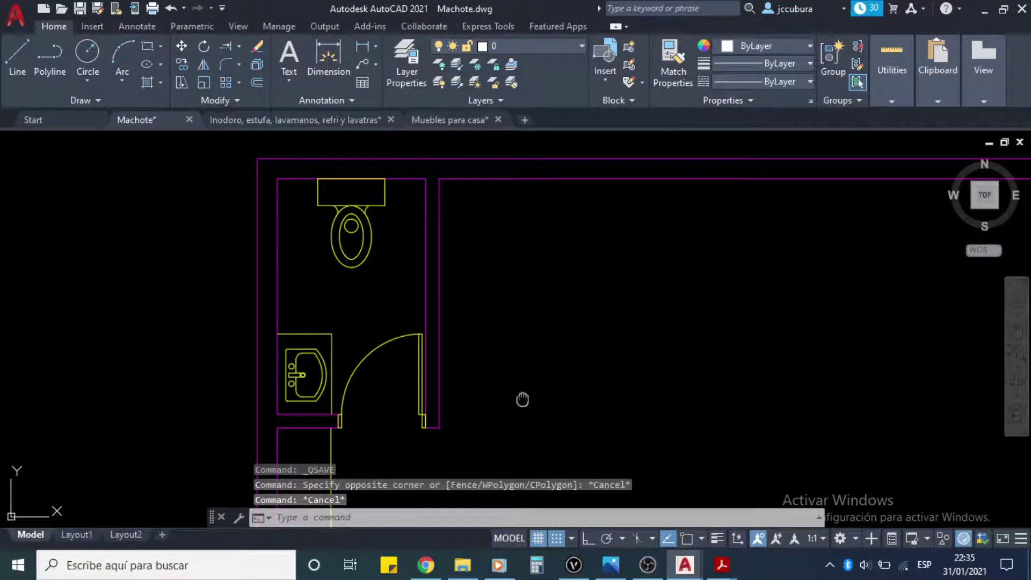
middle_click_drag(522, 402, 528, 357)
middle_click_drag(527, 349, 525, 343)
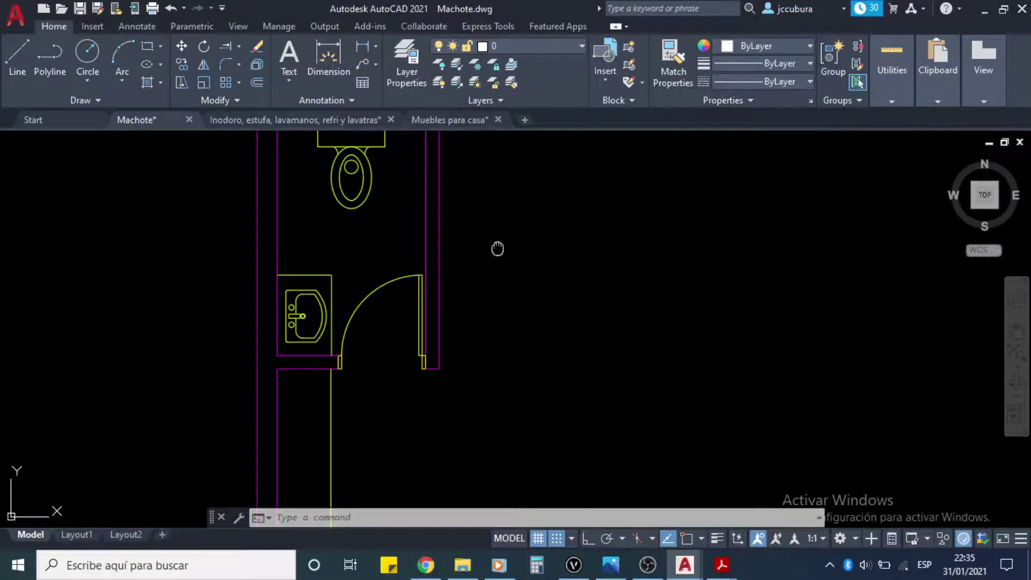
mouse_move(498, 252)
middle_mouse_down()
mouse_move(500, 298)
mouse_move(472, 277)
middle_mouse_up()
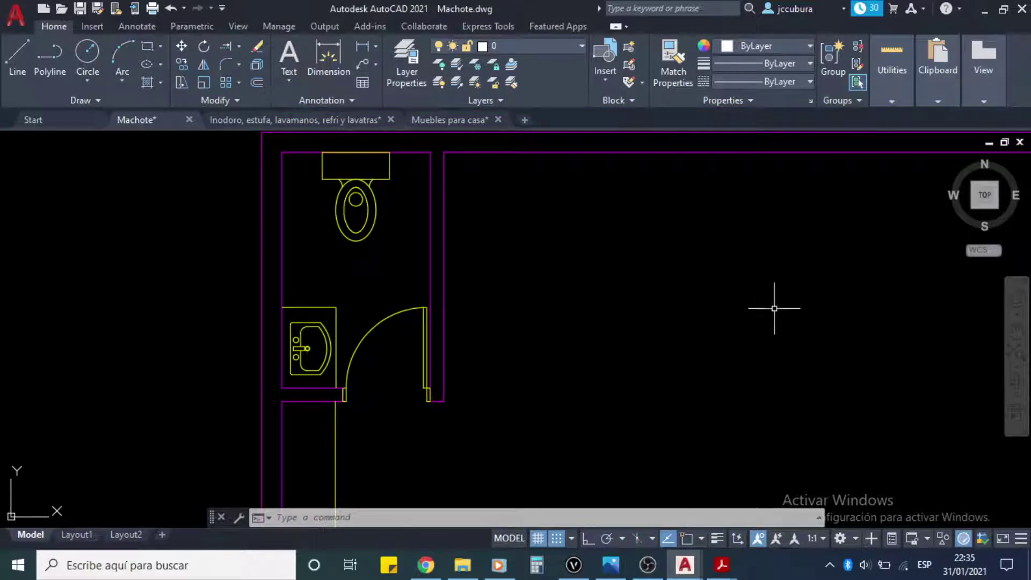
Step: Draw a closed, irregular five-sided outline with the Line command in the empty area beside Local No. 1's bathroom, using object snap to close it
middle_click_drag(409, 274, 410, 278)
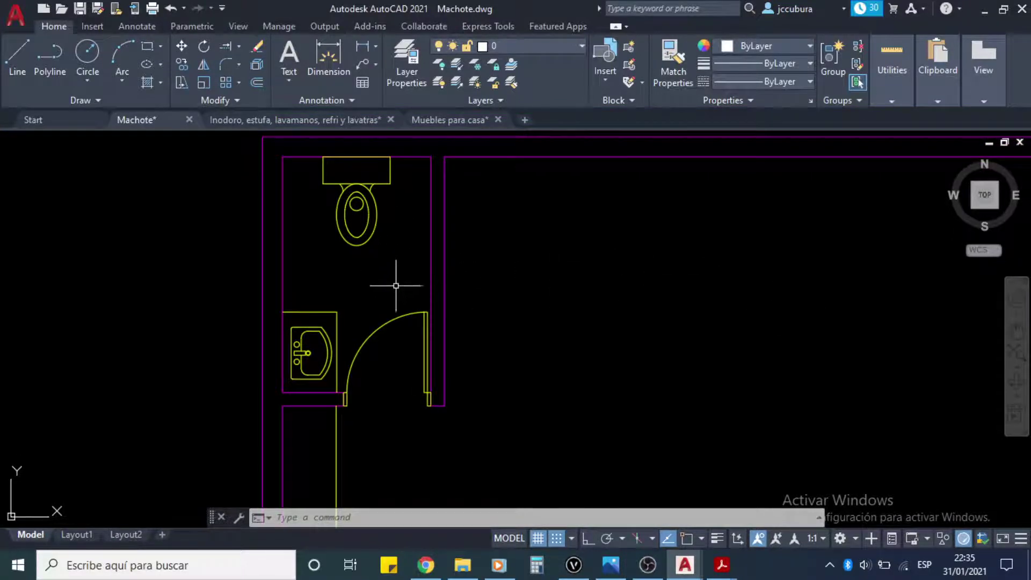
mouse_move(534, 305)
middle_mouse_down()
mouse_move(379, 299)
mouse_move(414, 276)
mouse_move(407, 262)
middle_mouse_up()
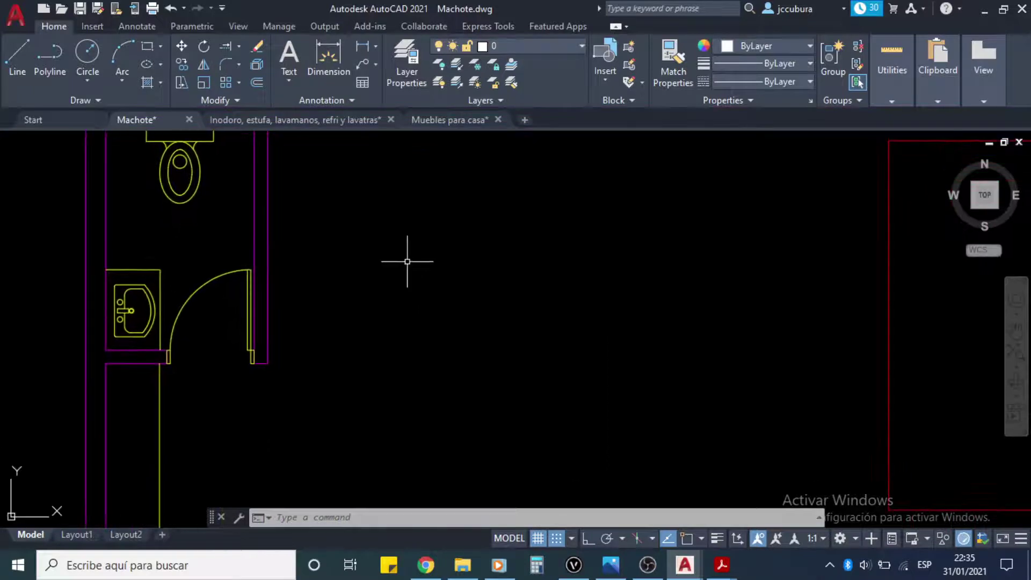
type("l")
key("Return")
left_click(420, 247)
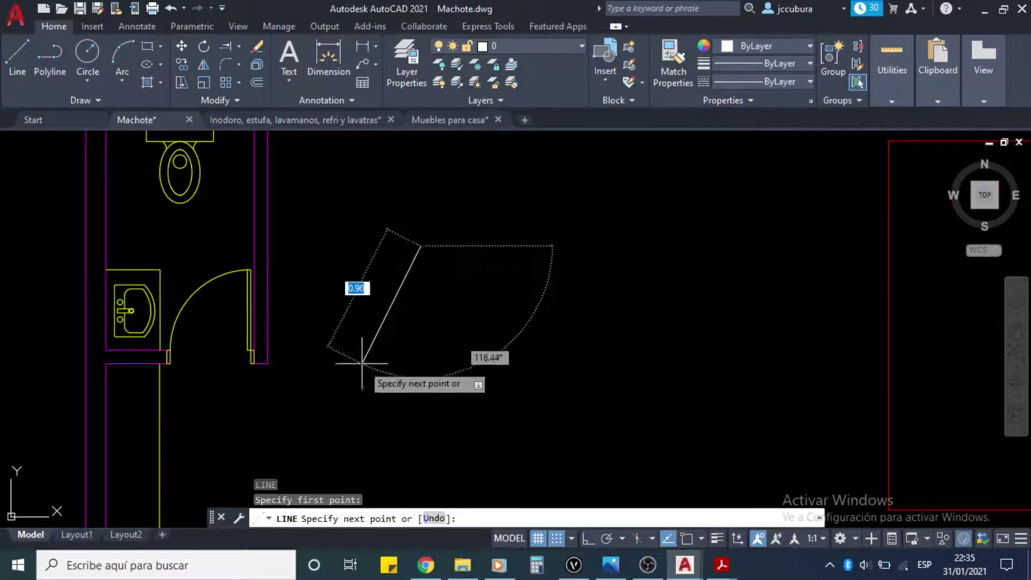
left_click(360, 371)
left_click(581, 435)
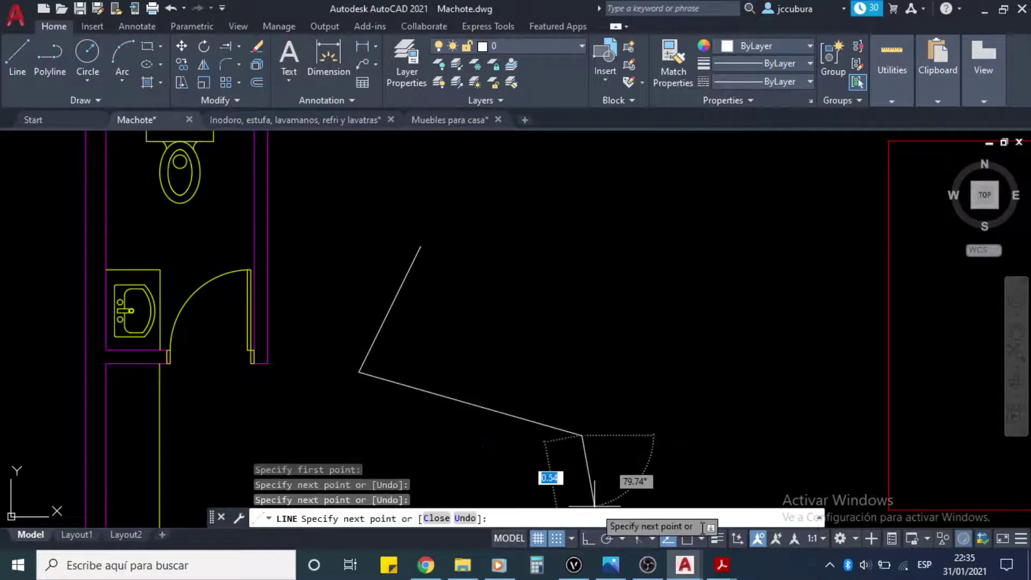
left_click(627, 297)
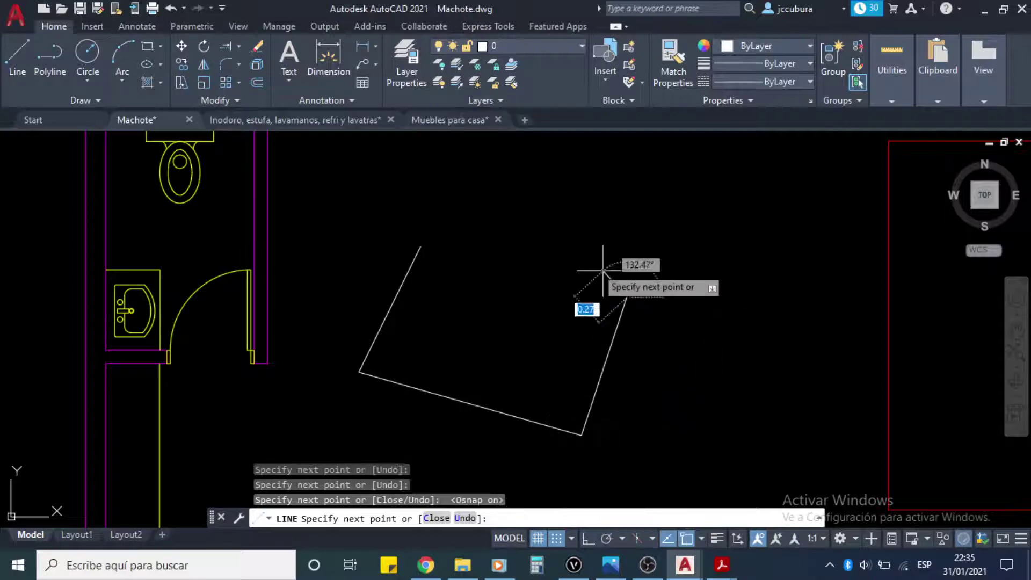
left_click(560, 201)
left_click(420, 245)
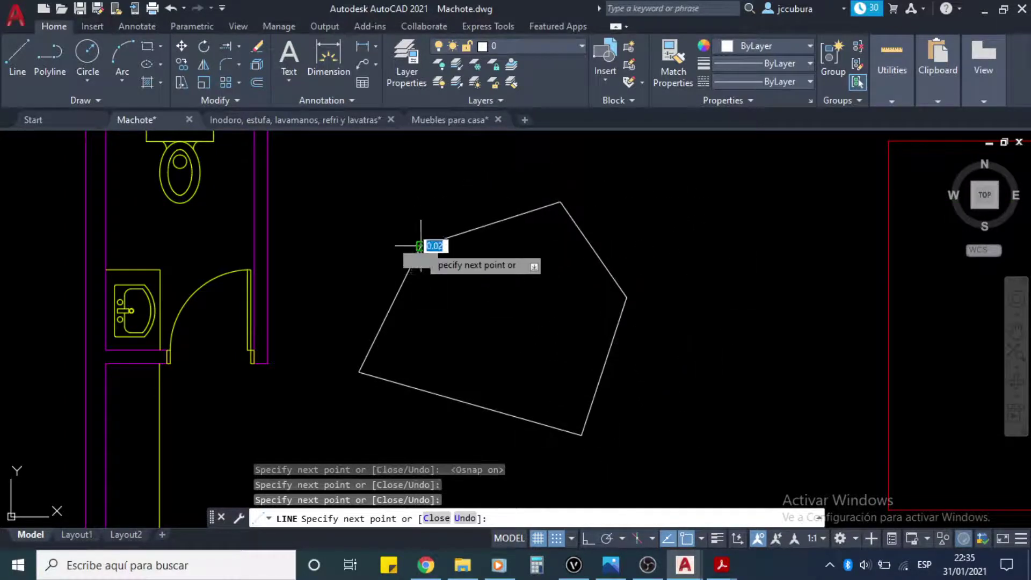
key("Return")
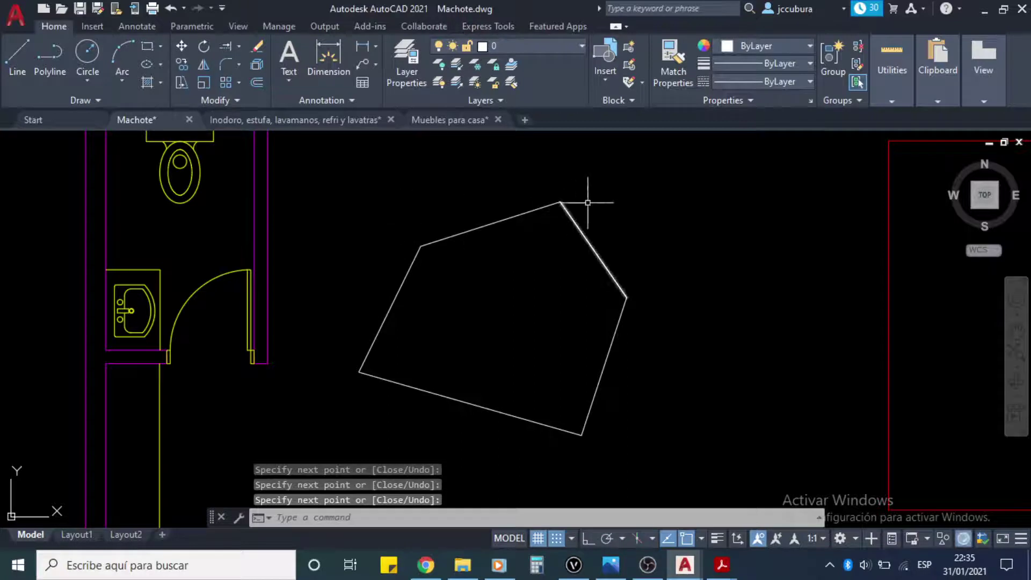
Step: Check the corners and interior of the five-sided outline to see that its lines form a closed area
left_click(546, 179)
left_click(556, 188)
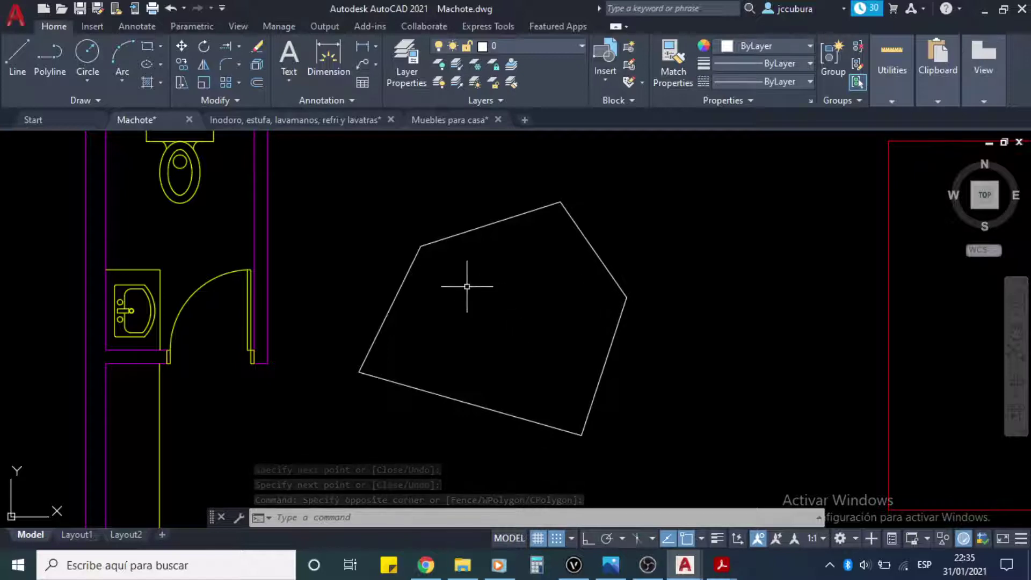
left_click(462, 267)
left_click(551, 354)
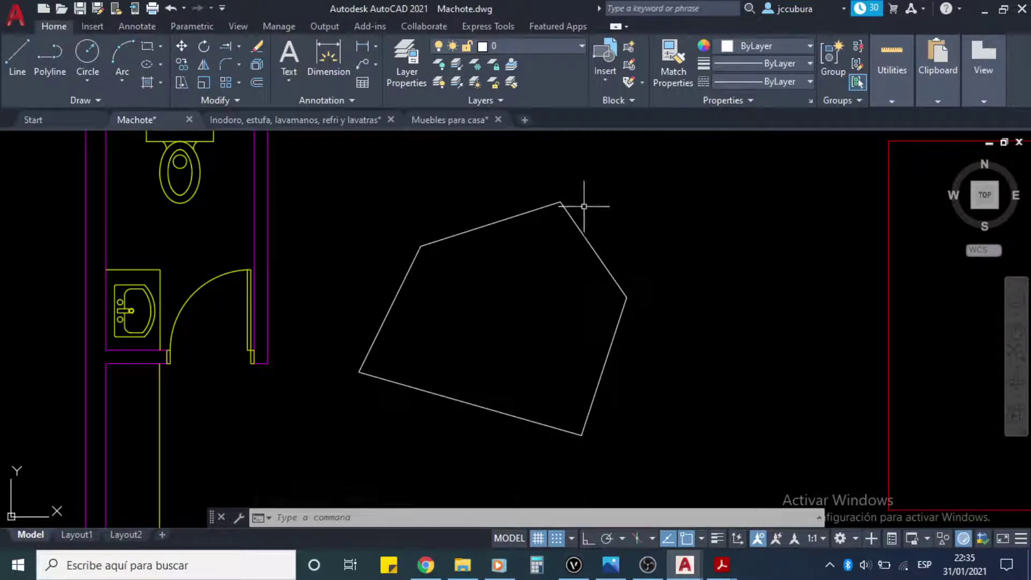
left_click(547, 185)
left_click(574, 207)
left_click(635, 272)
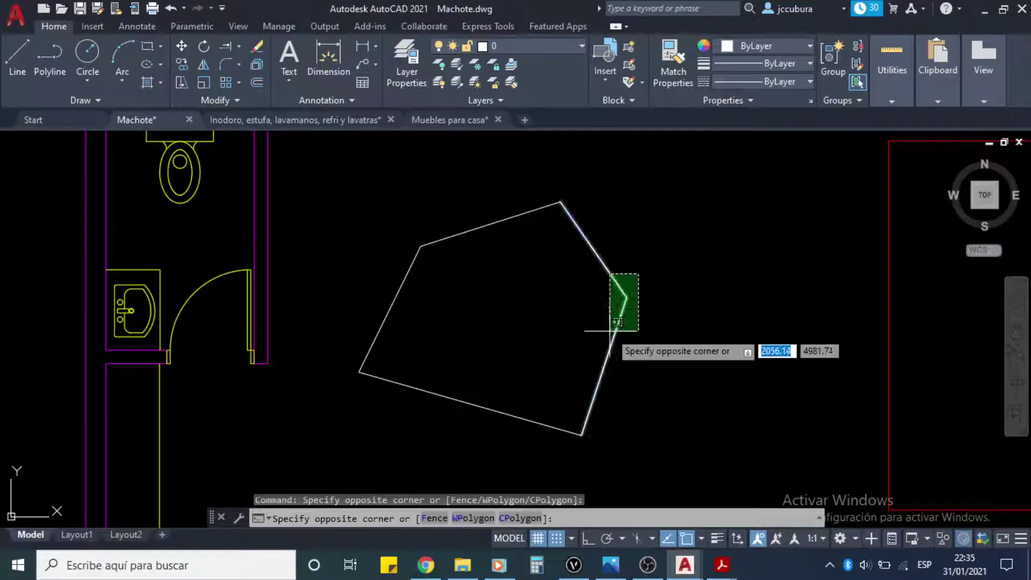
left_click(565, 429)
left_click(565, 429)
left_click(611, 438)
left_click(350, 357)
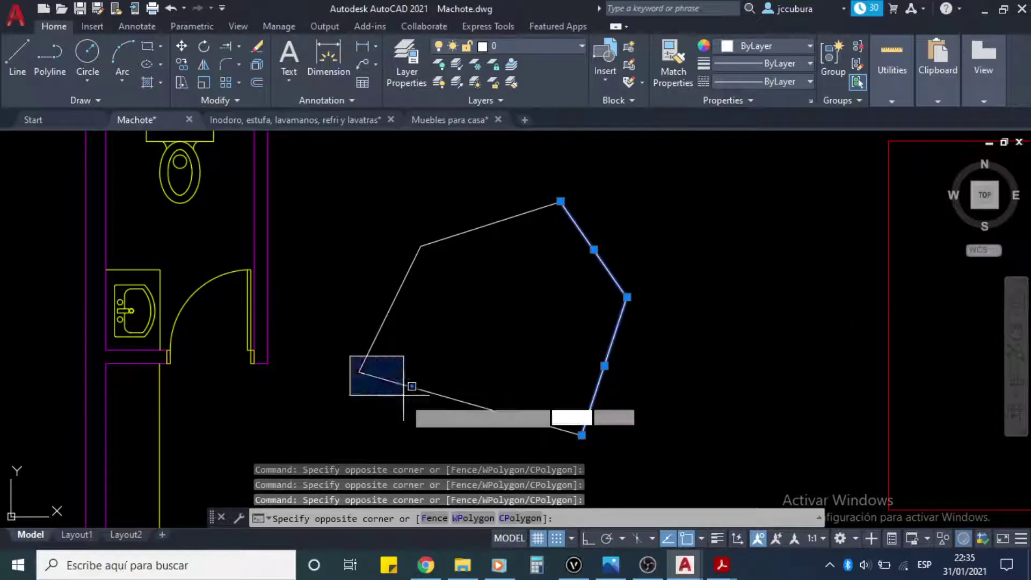
left_click(410, 392)
key("Escape")
key("Escape")
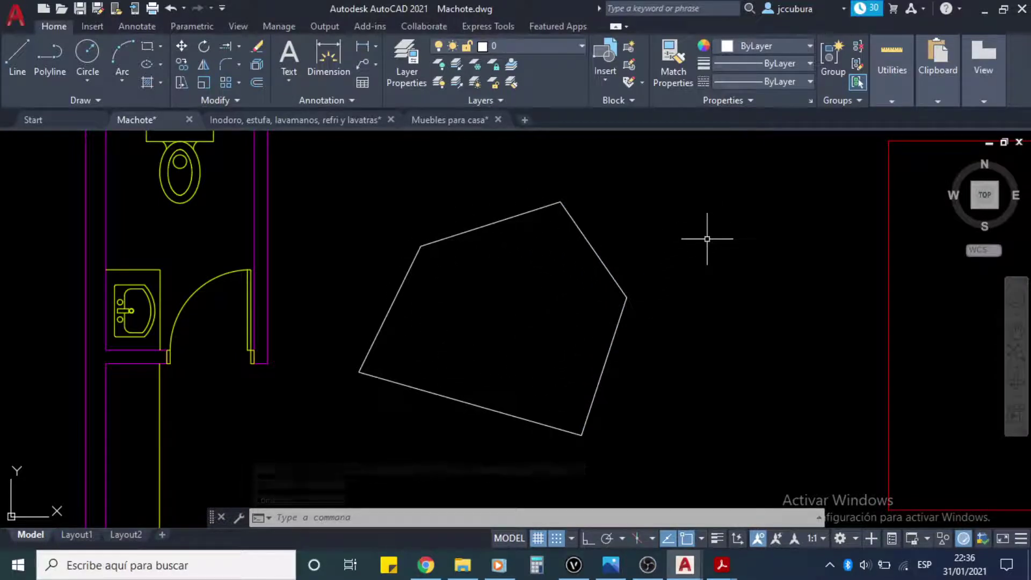
Step: Delete all lines of the five-sided outline beside the bathroom
middle_click_drag(707, 239, 693, 246)
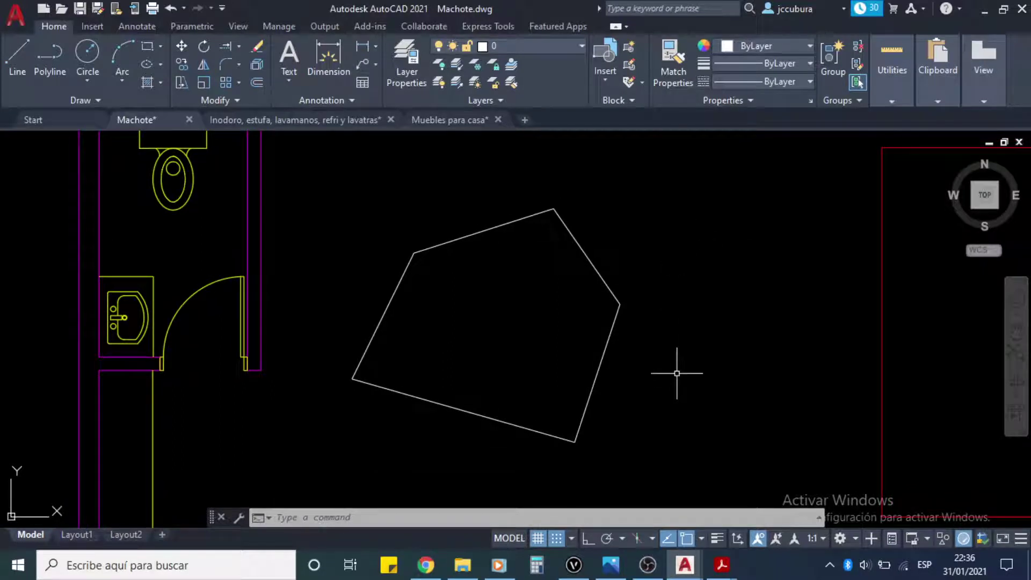
middle_click_drag(677, 373, 697, 366)
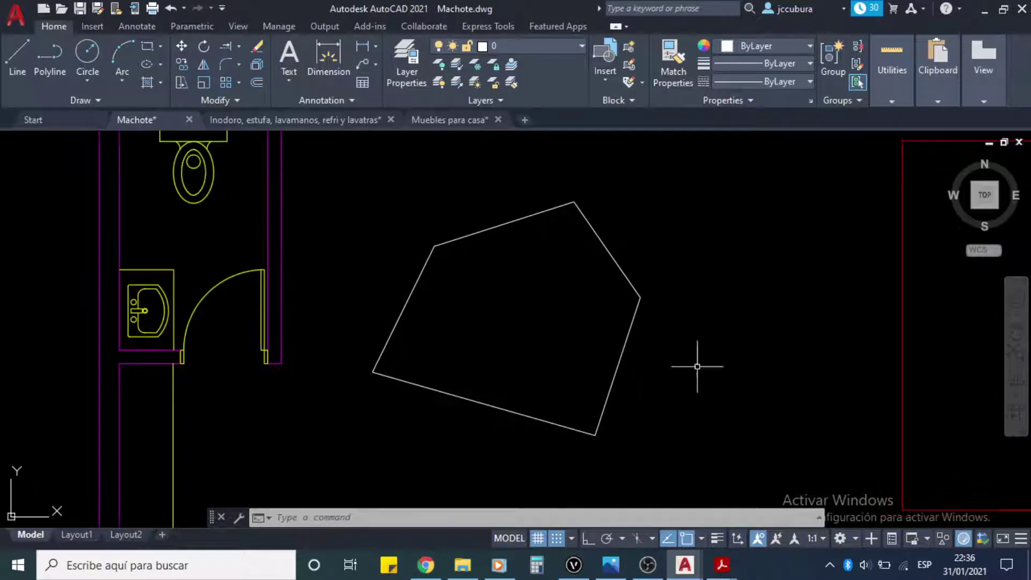
mouse_move(516, 307)
middle_mouse_down()
mouse_move(552, 329)
mouse_move(617, 341)
middle_mouse_up()
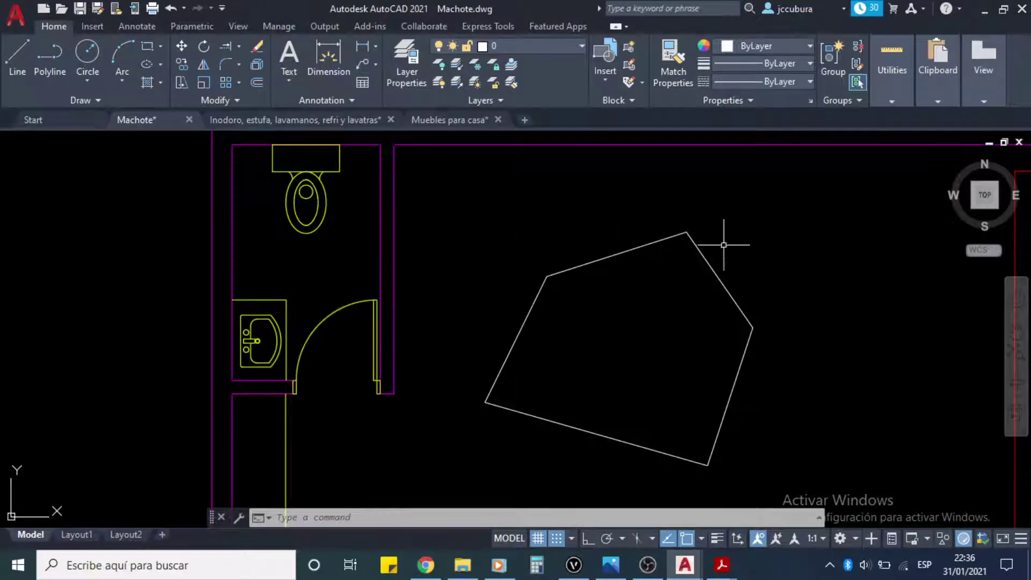
left_click(797, 223)
left_click(465, 471)
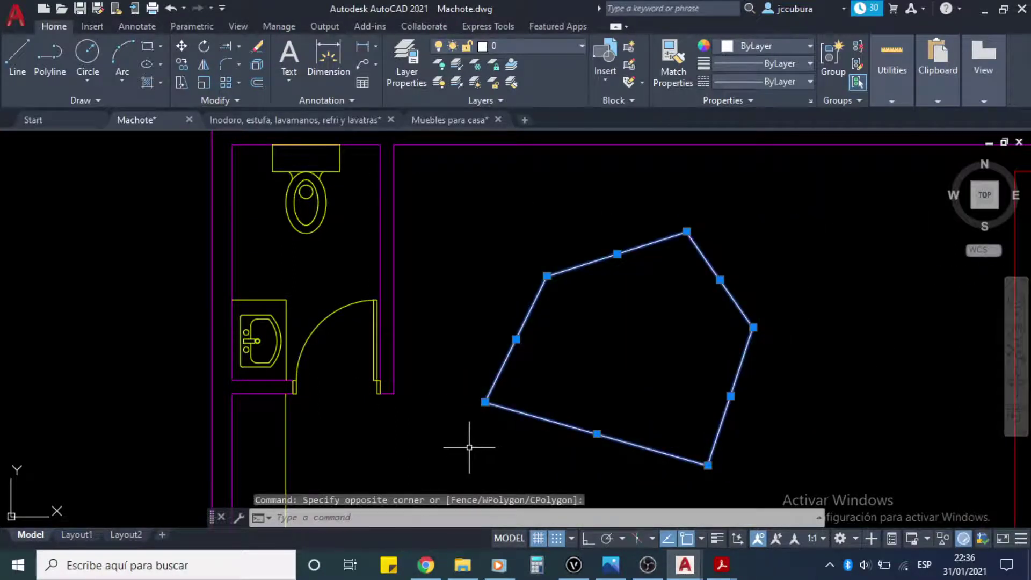
key("Delete")
middle_click_drag(473, 304, 534, 318)
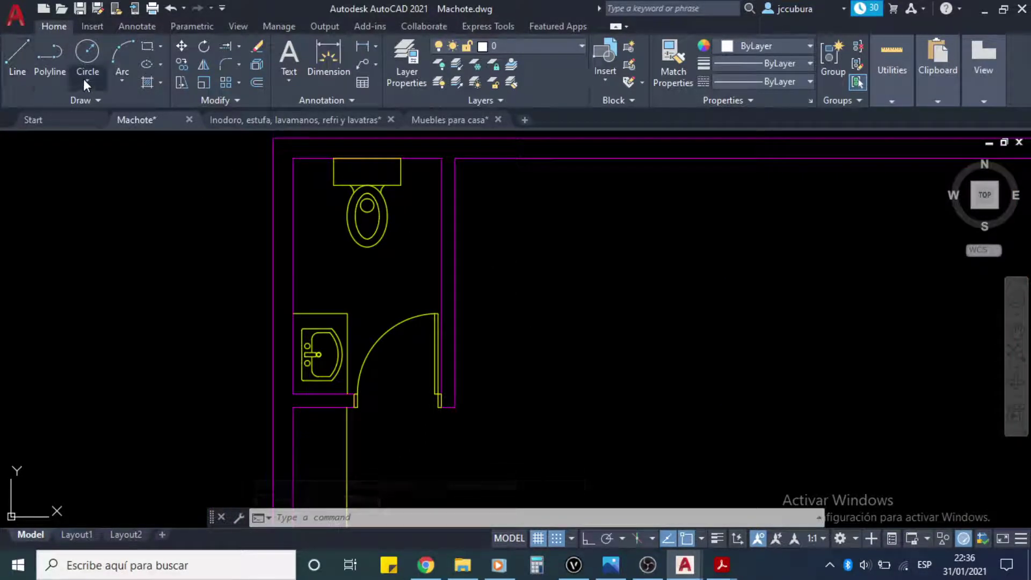
Step: Hatch the free floor area of Local No. 1's bathroom around the toilet, sink and door with the ANGLE pattern
left_click(158, 85)
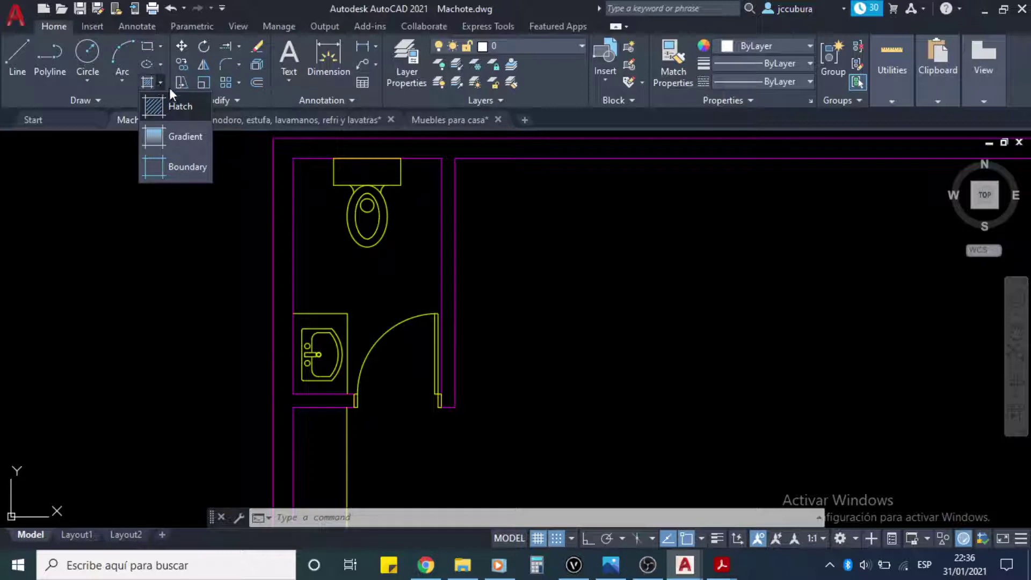
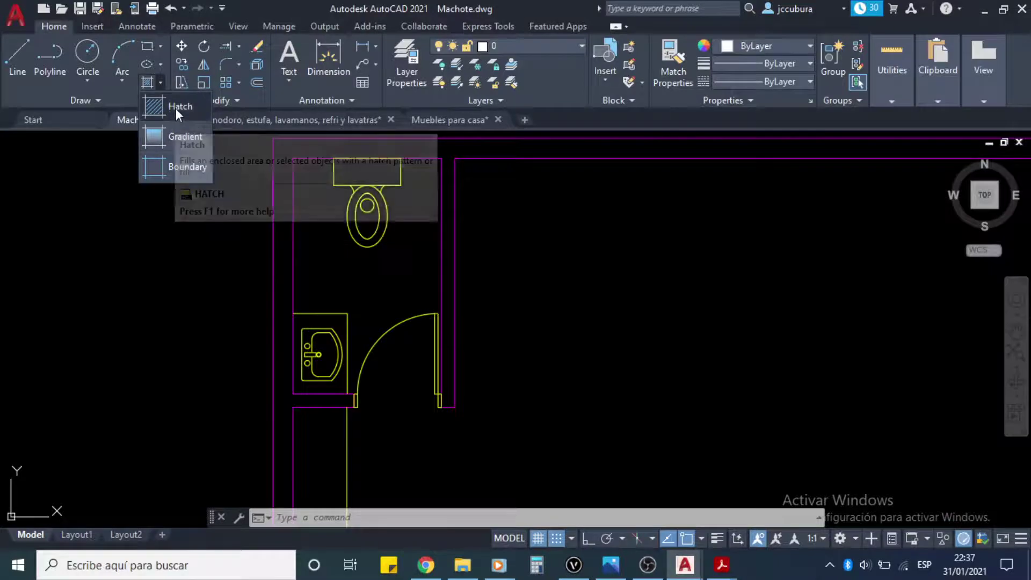
left_click(175, 108)
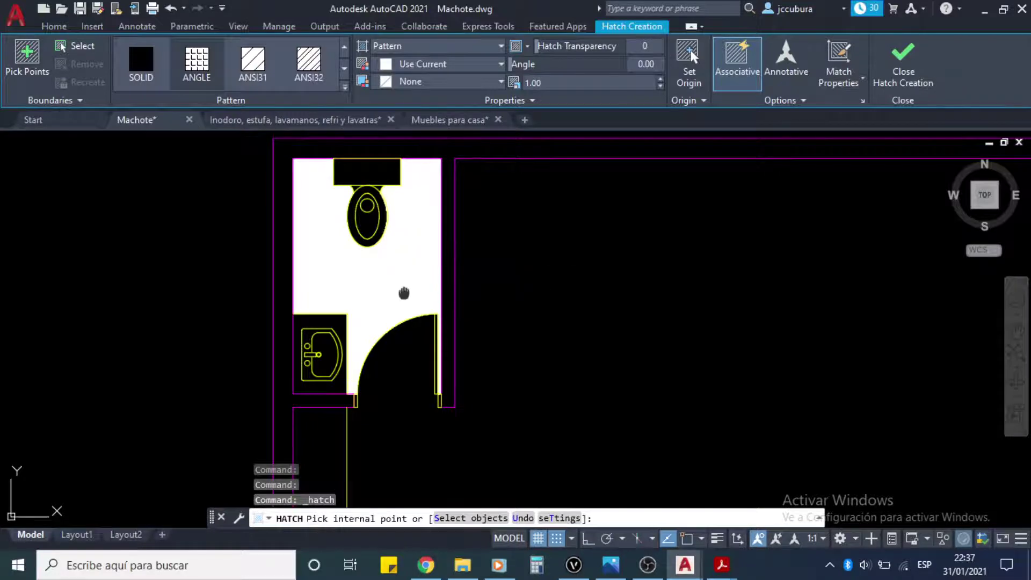
middle_click_drag(403, 291, 406, 262)
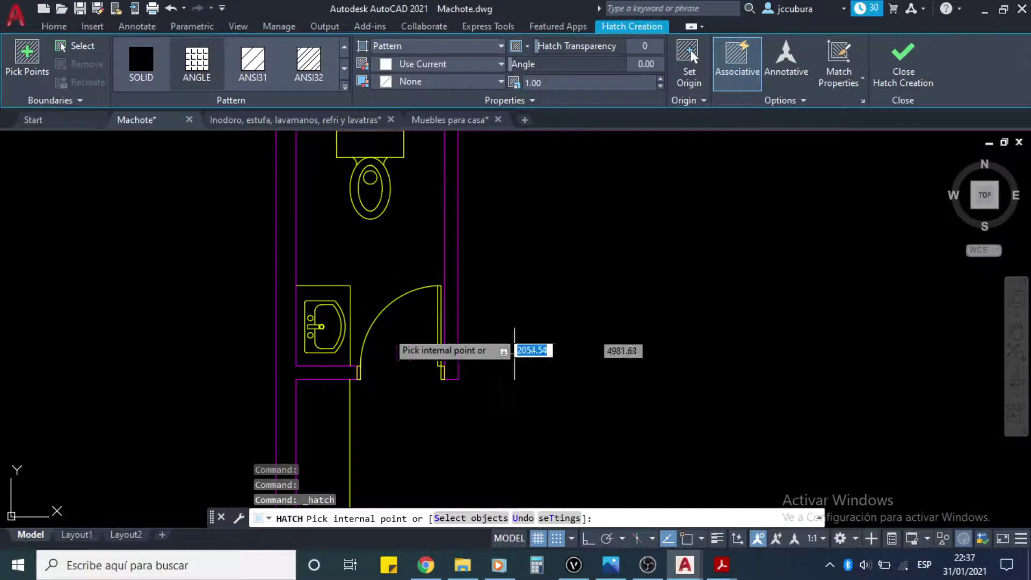
middle_click_drag(382, 199, 381, 230)
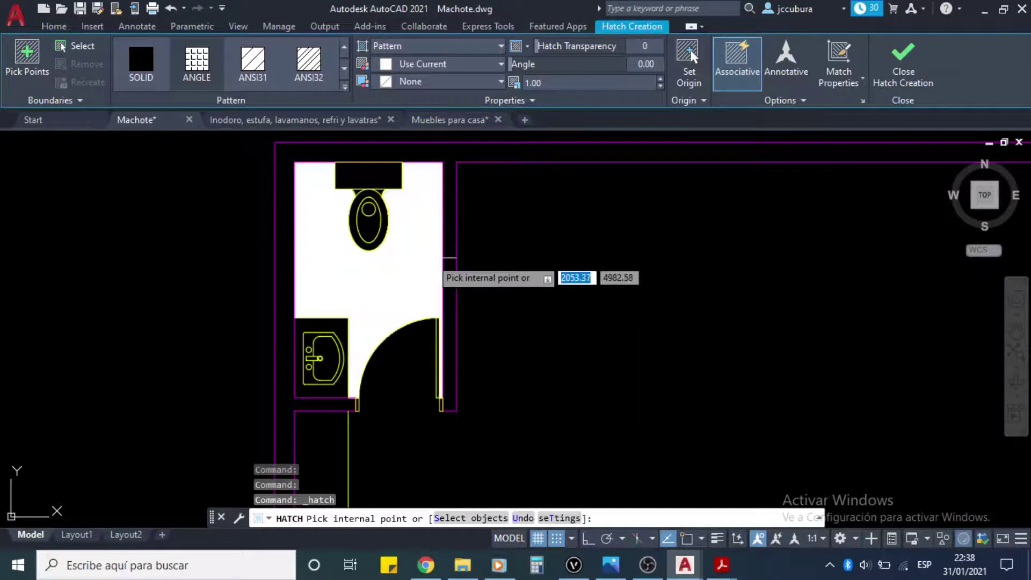
left_click(428, 264)
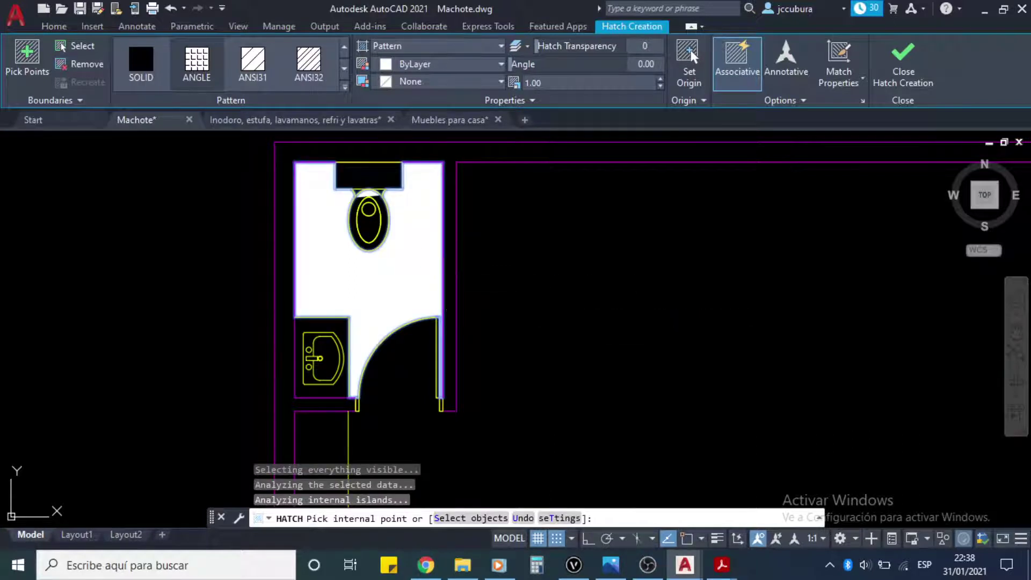
key("Return")
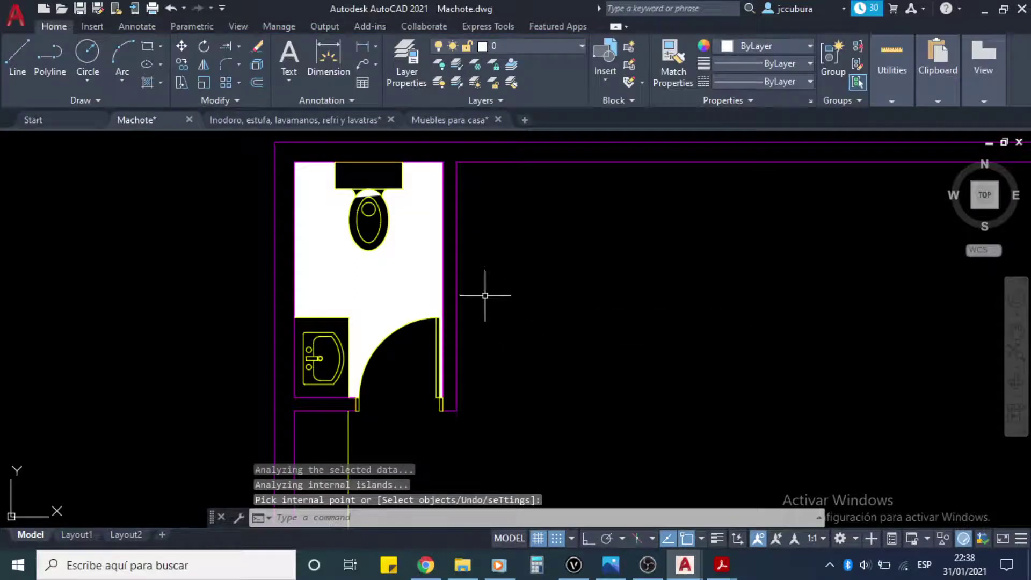
Step: Change the bathroom floor hatch pattern to GRATE
left_click(422, 232)
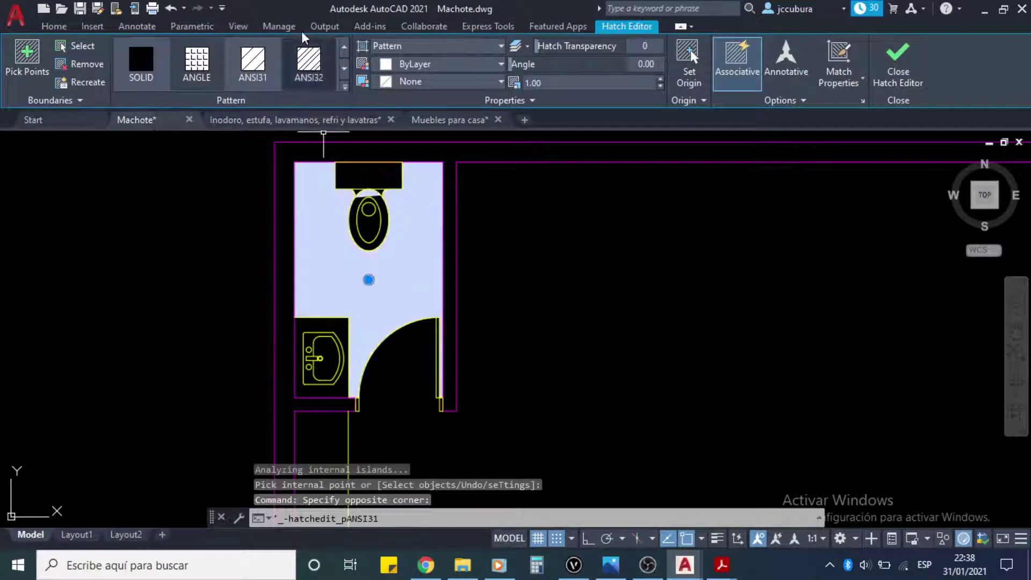
left_click(345, 87)
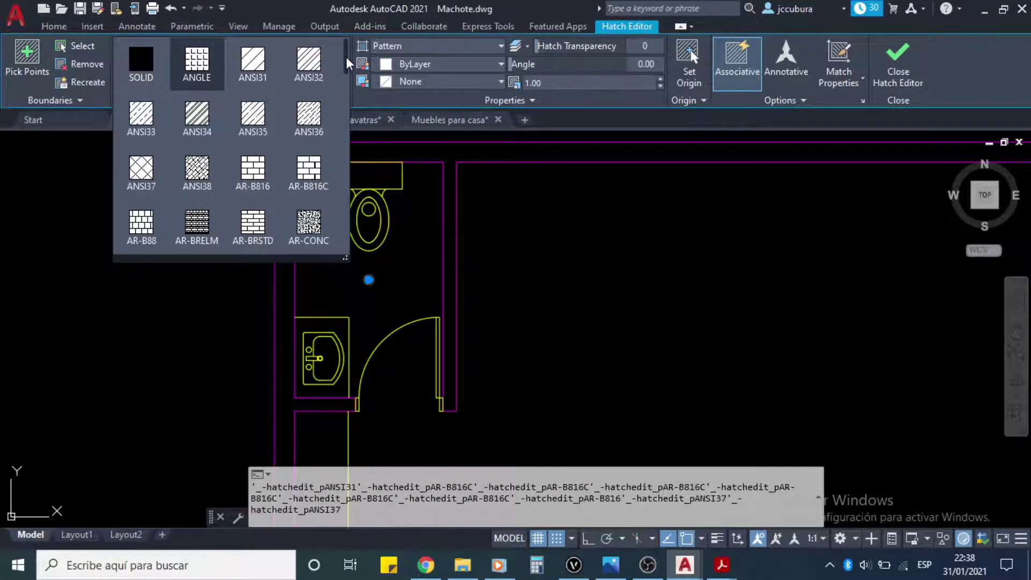
left_click_drag(349, 63, 347, 132)
left_click_drag(345, 133, 344, 150)
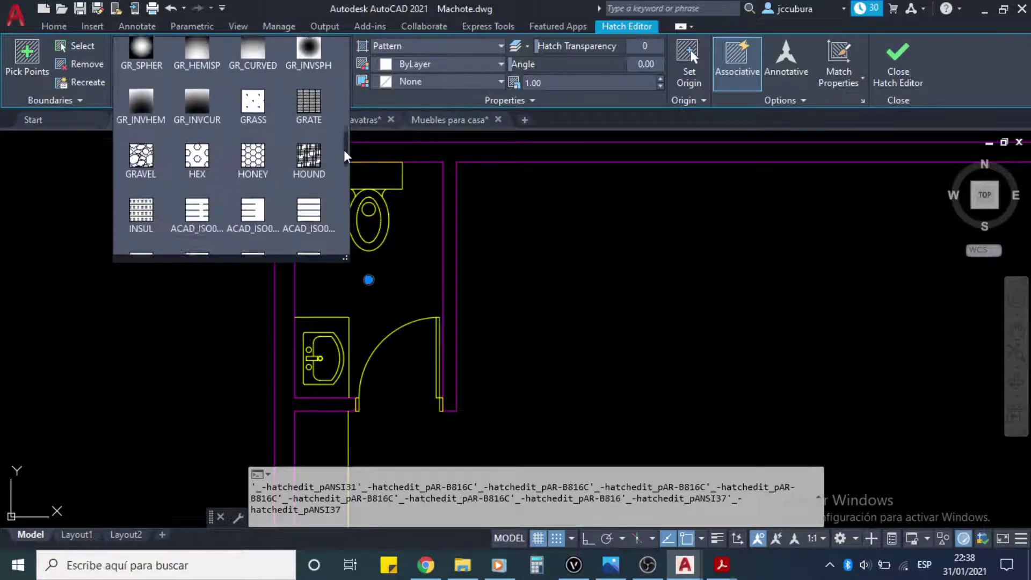
left_click(315, 100)
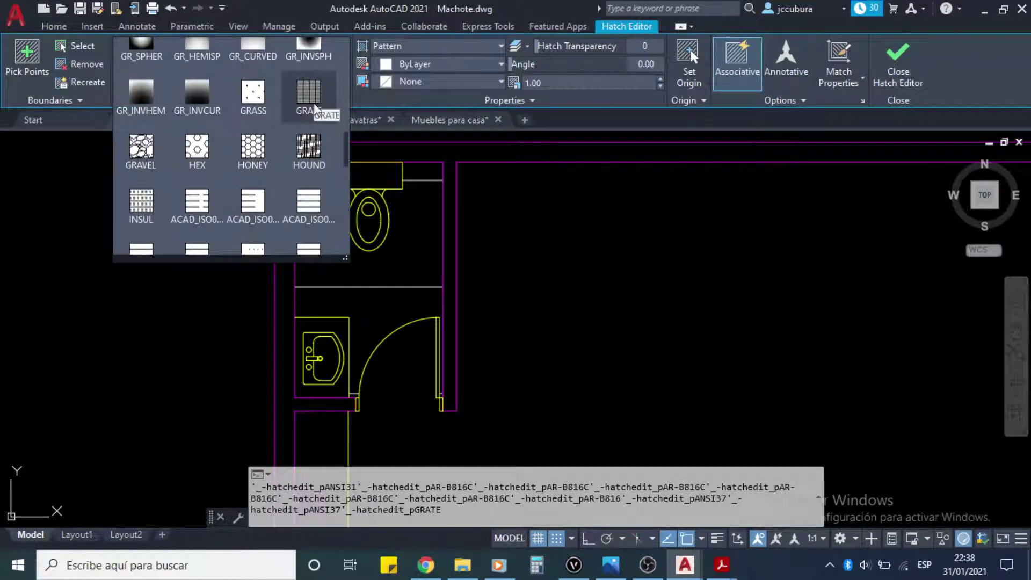
mouse_move(346, 151)
left_mouse_down()
mouse_move(345, 242)
mouse_move(349, 154)
left_mouse_up()
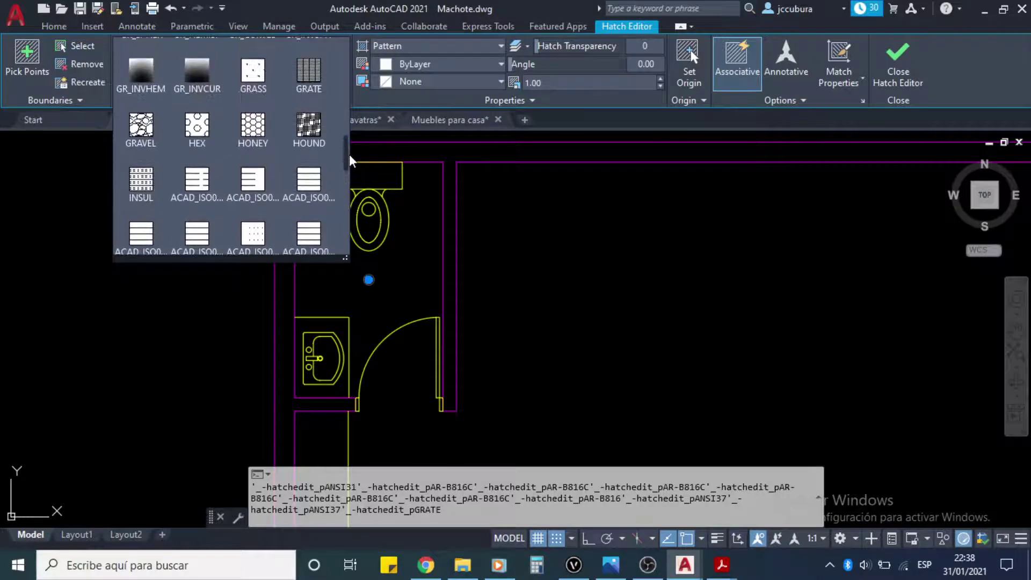
left_click(310, 85)
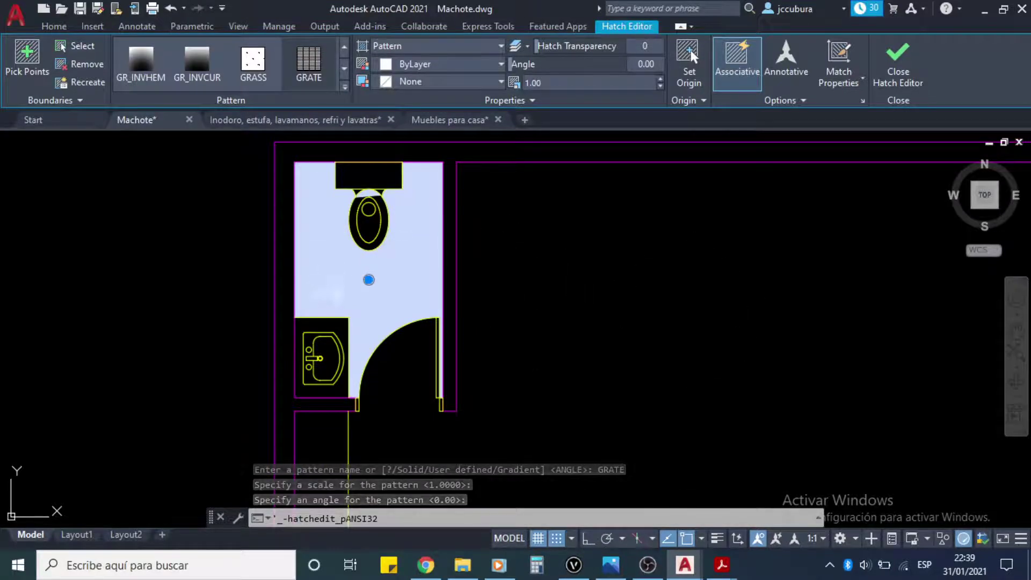
left_click(315, 69)
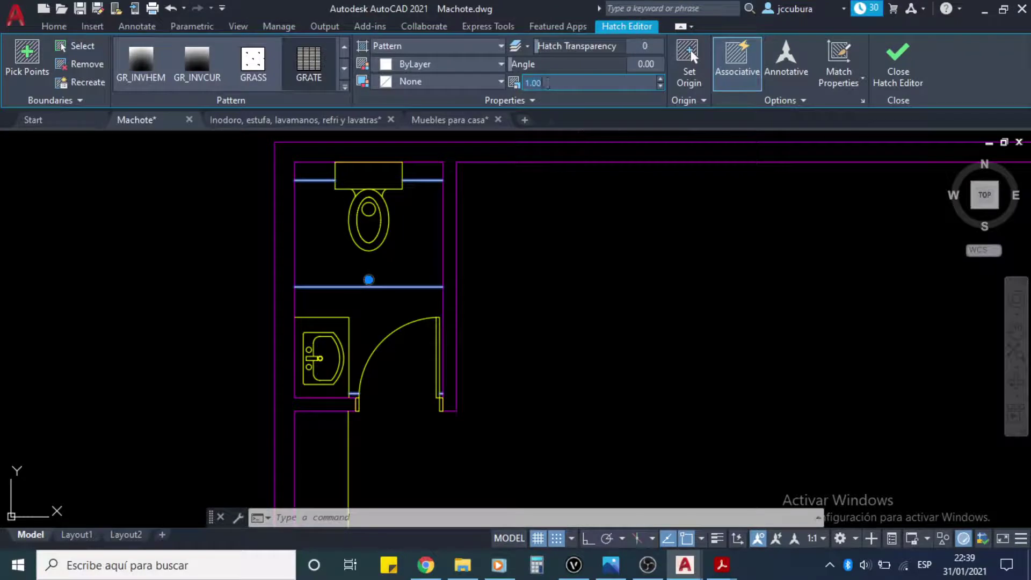
Step: Reduce the scale of the bathroom floor hatch, trying 0.5 and settling on 0.25
left_click(526, 84)
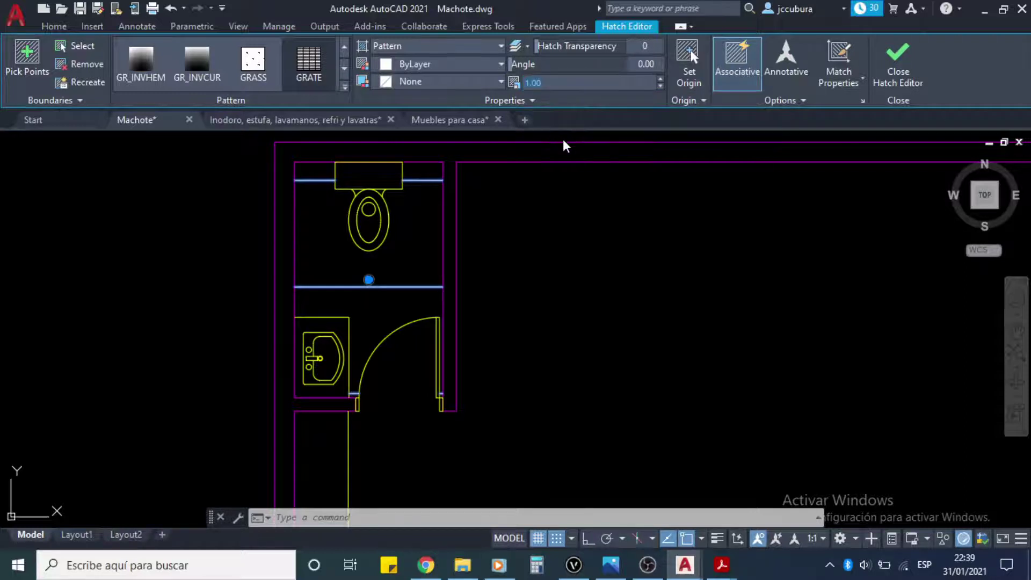
type(".5")
key("Return")
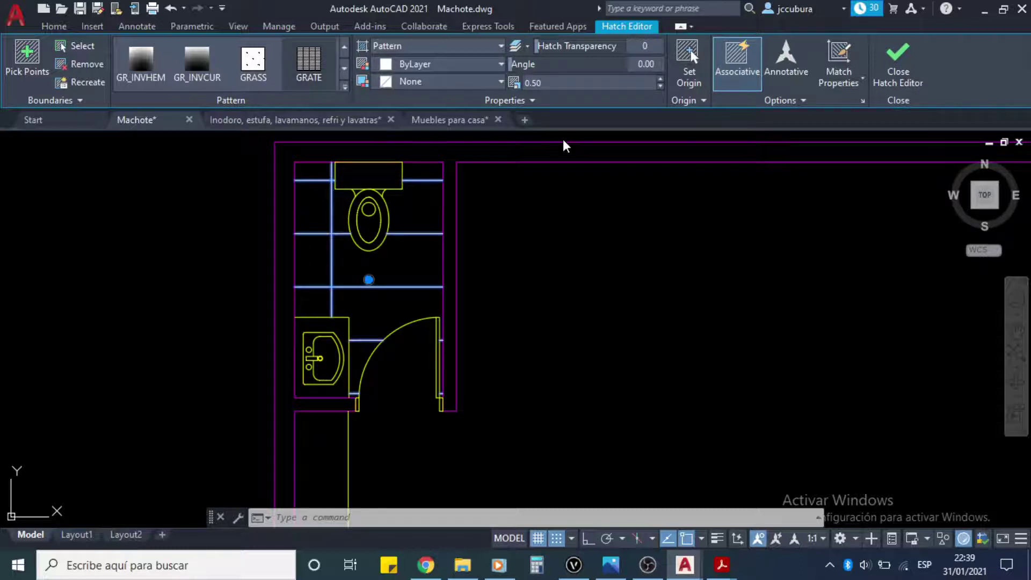
left_click(559, 83)
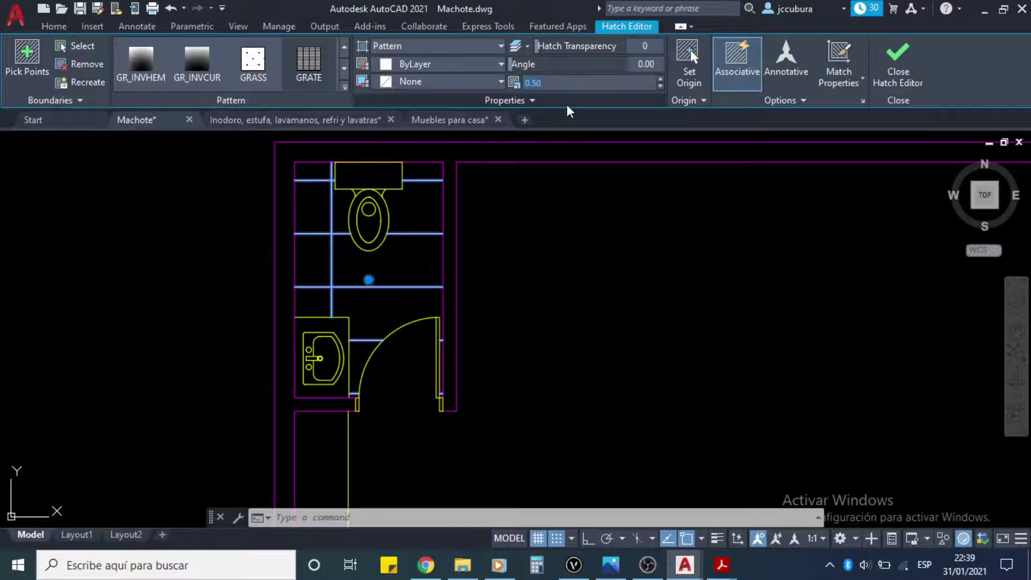
type(".25")
key("Return")
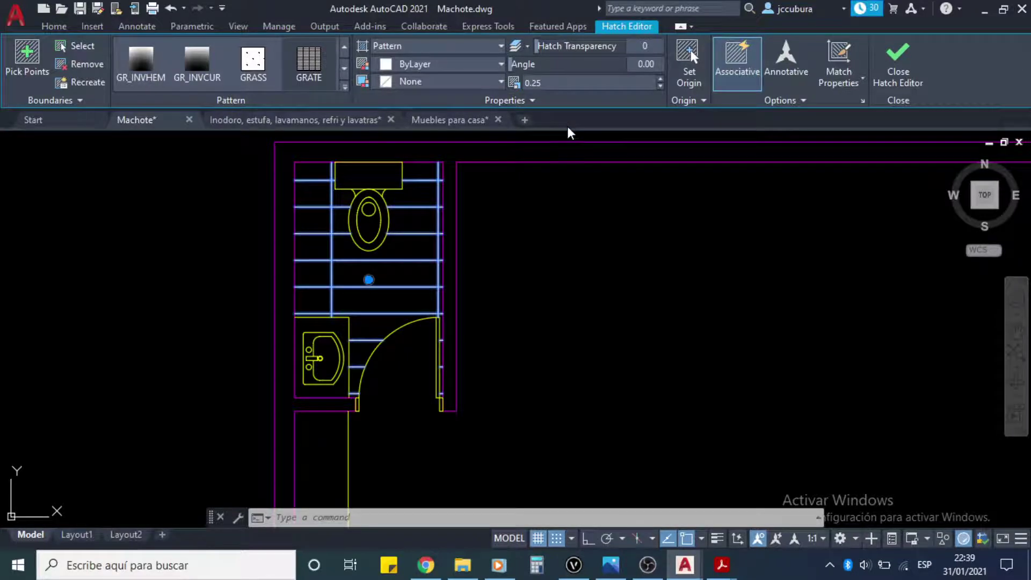
Step: Set the scale of the bathroom floor hatch to 0.15
left_click(557, 84)
type(".15")
key("Return")
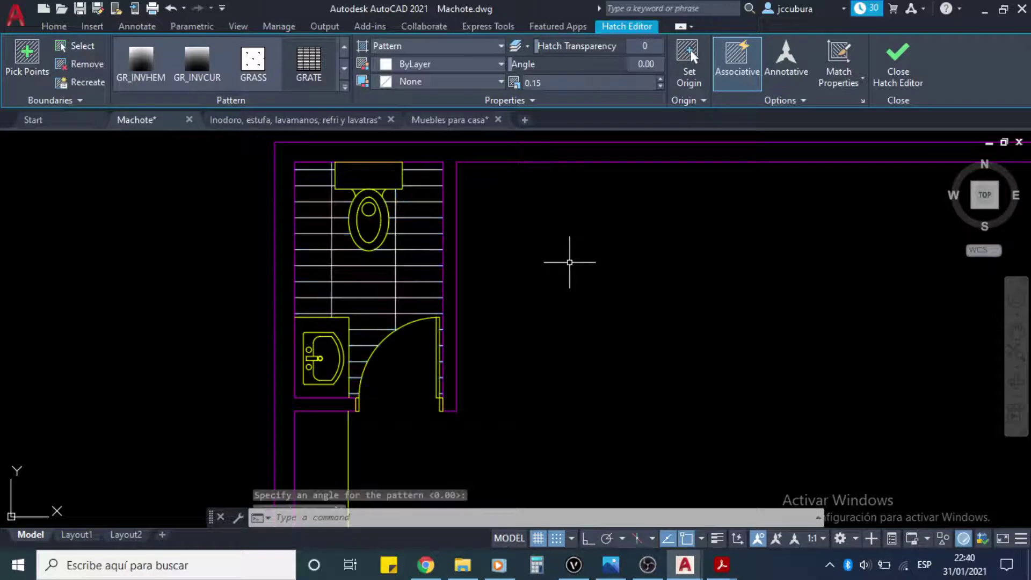
key("Escape")
key("Escape")
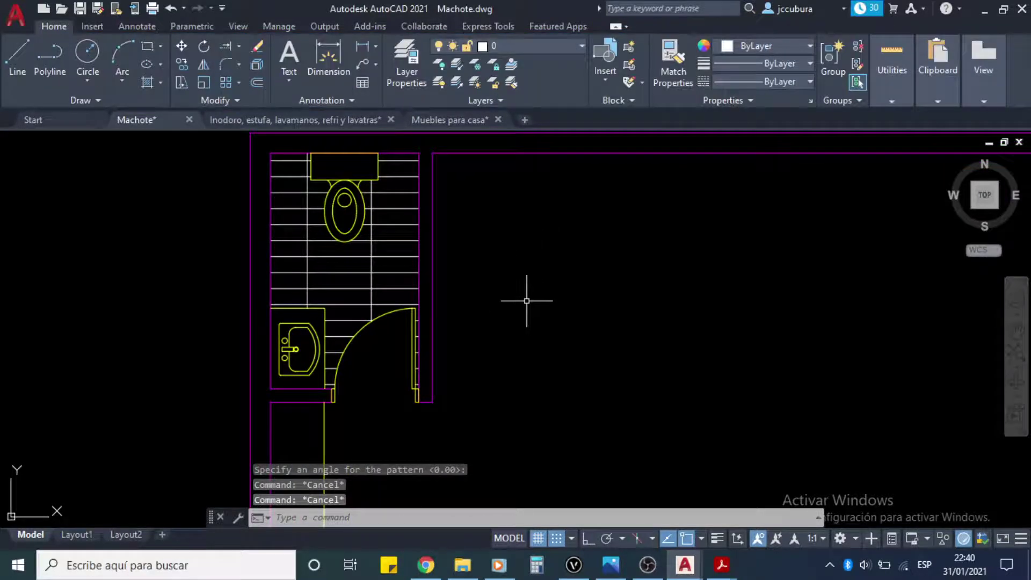
left_click(387, 255)
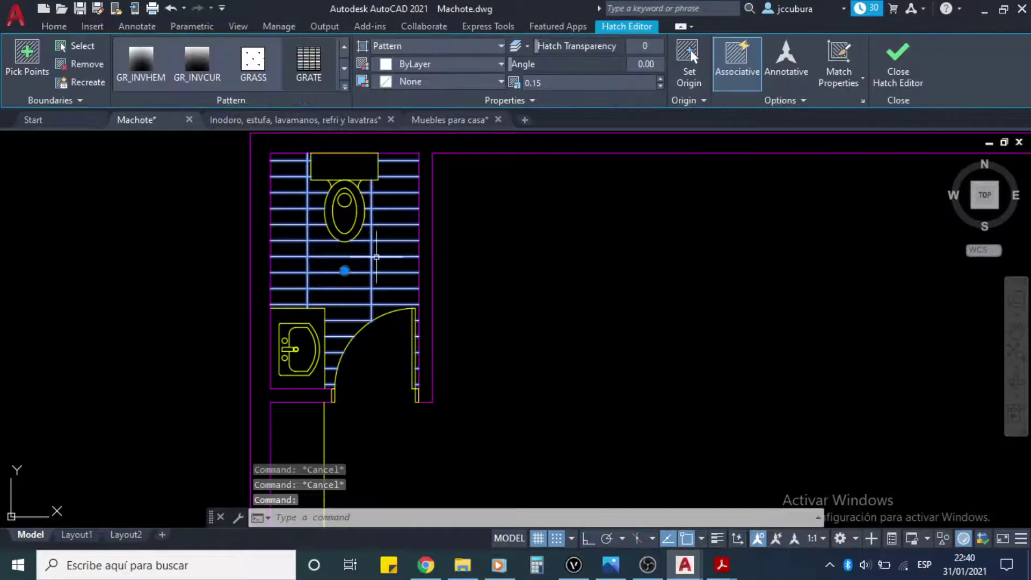
left_click(48, 26)
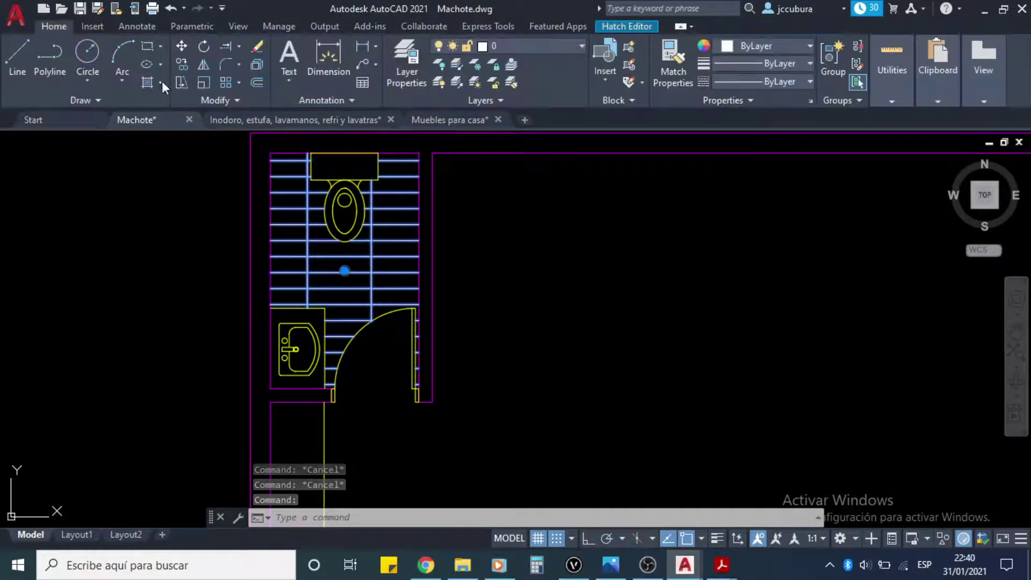
left_click(580, 46)
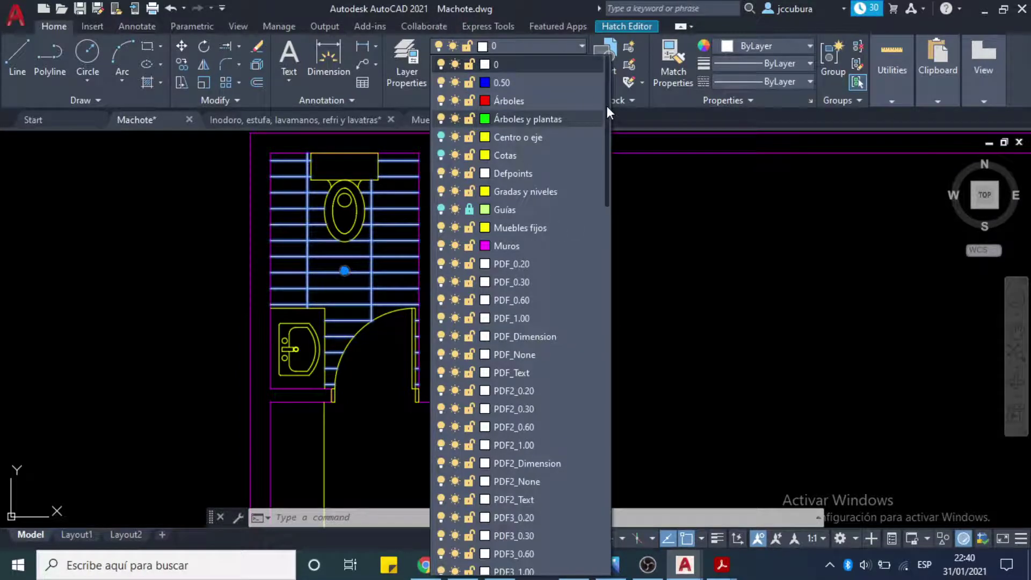
left_click(405, 54)
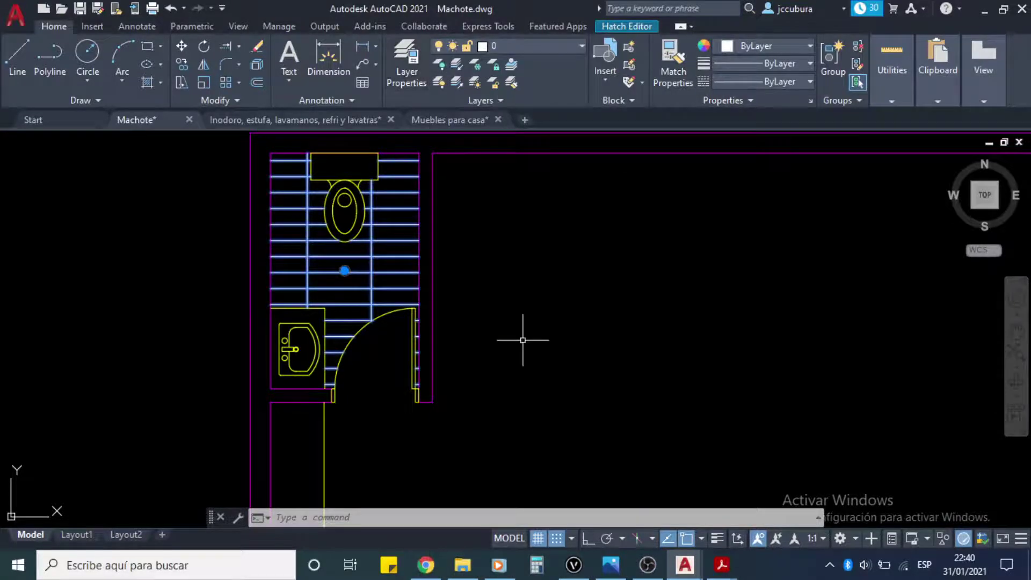
Step: Create a new layer named Hatches
left_click(398, 64)
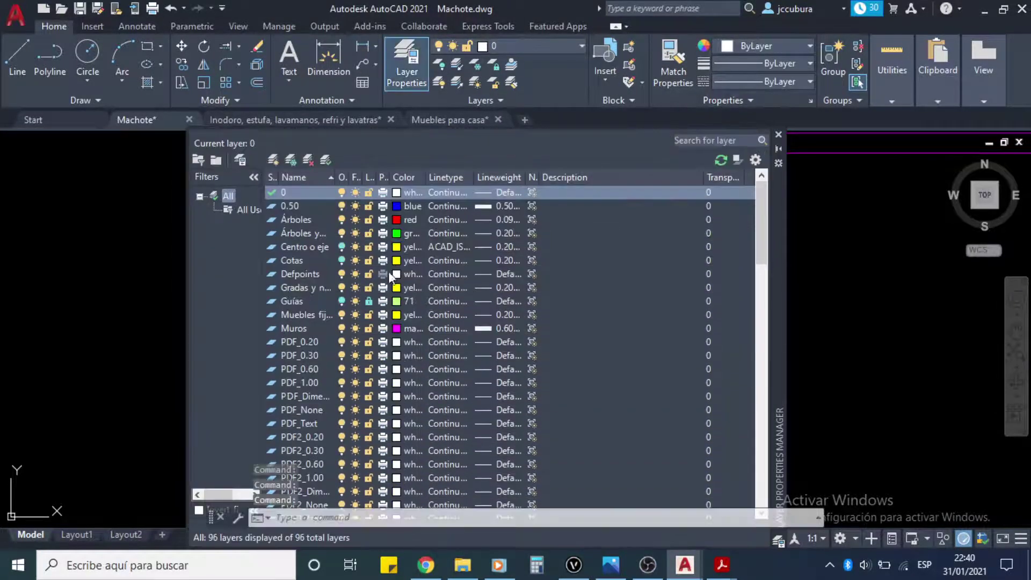
left_click(272, 158)
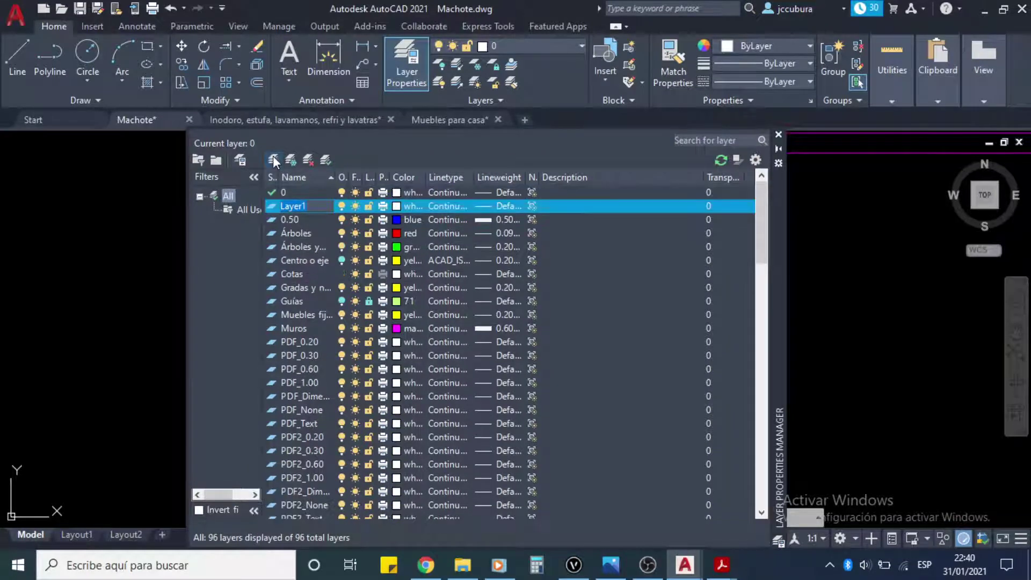
type("Ha")
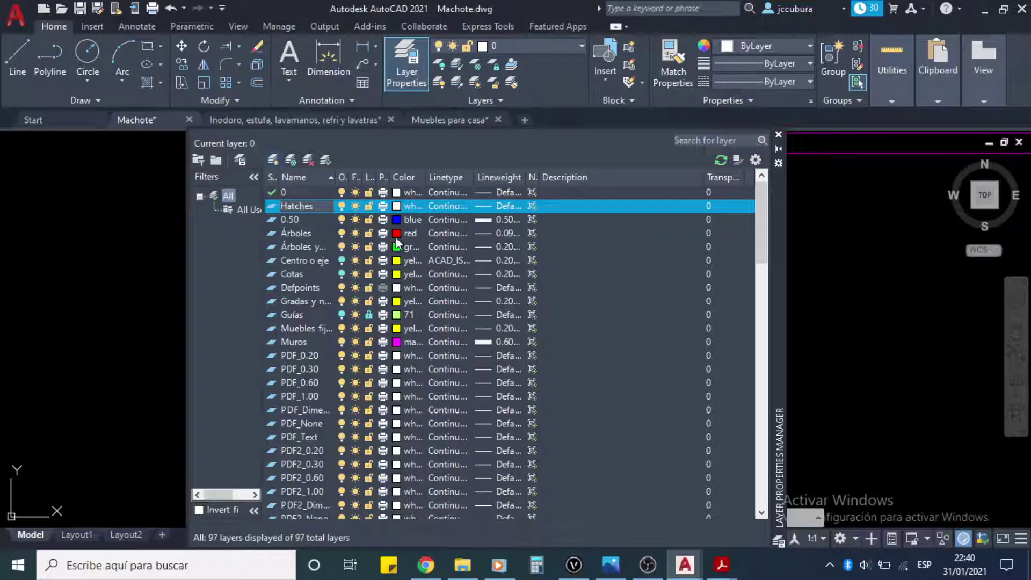
type("tches")
key("Return")
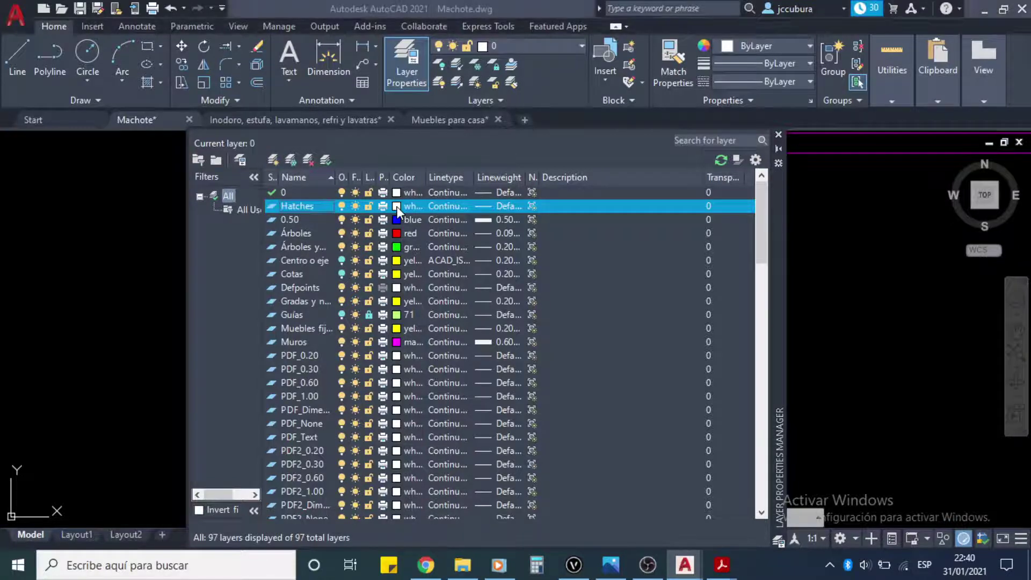
Step: Give the Hatches layer the colour white, the Continuous linetype and a lineweight of 0.05 mm
left_click(398, 206)
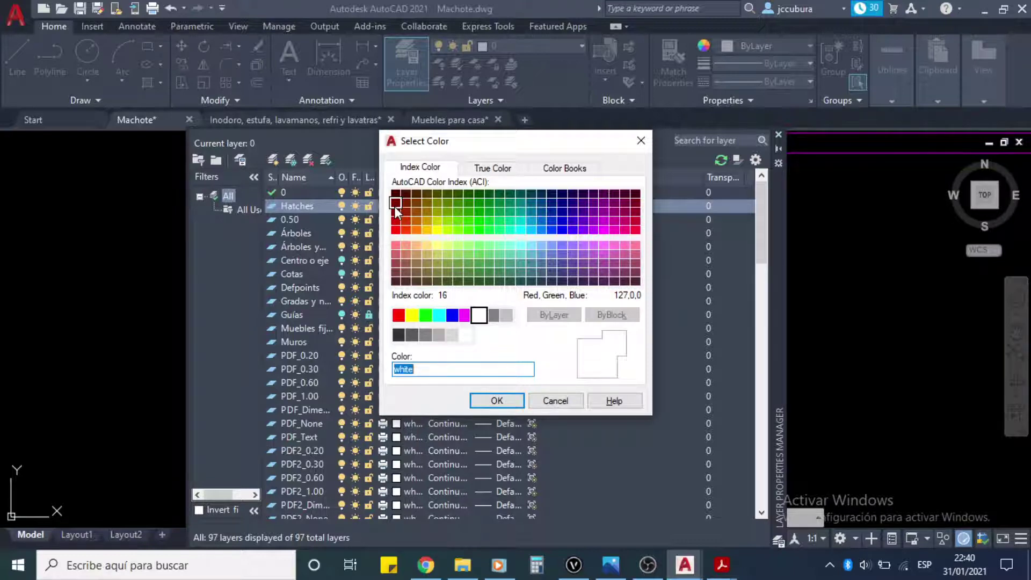
left_click(478, 317)
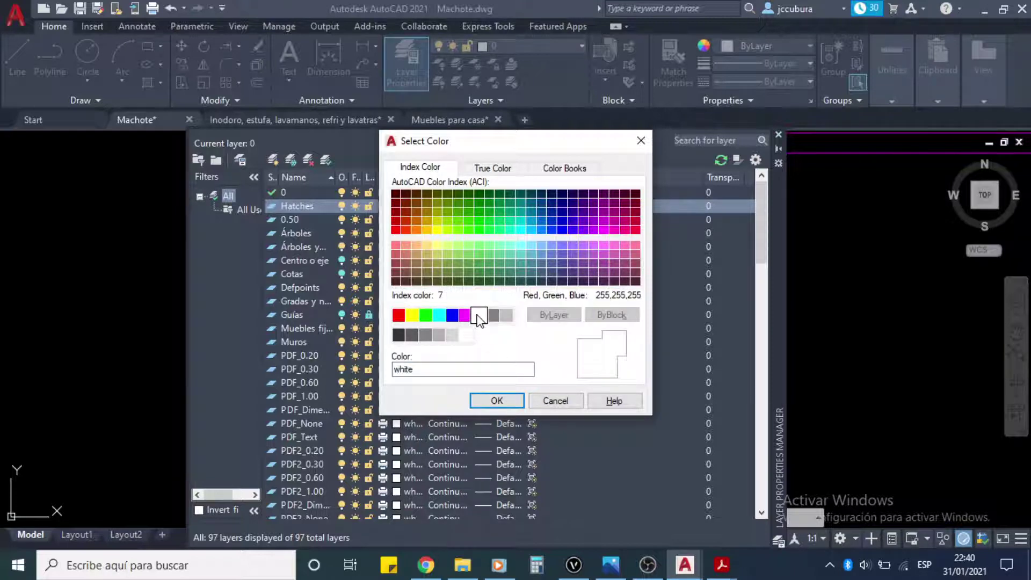
left_click(498, 403)
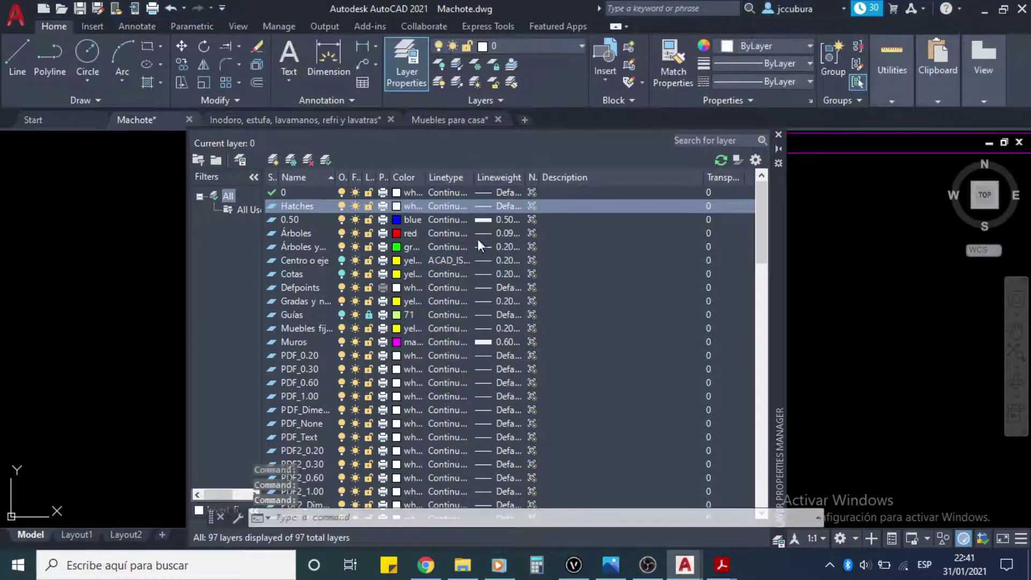
left_click(472, 208)
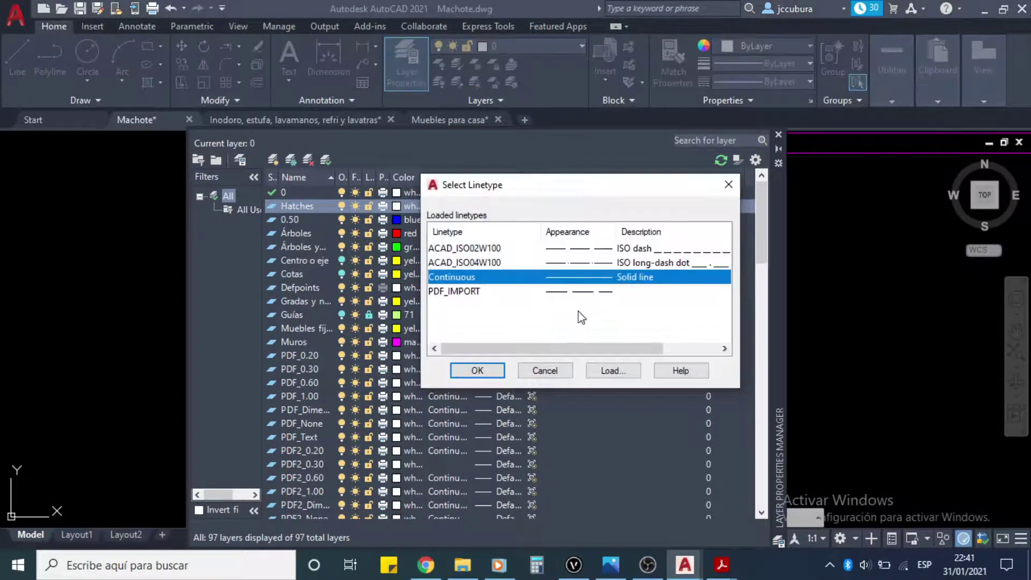
left_click(477, 371)
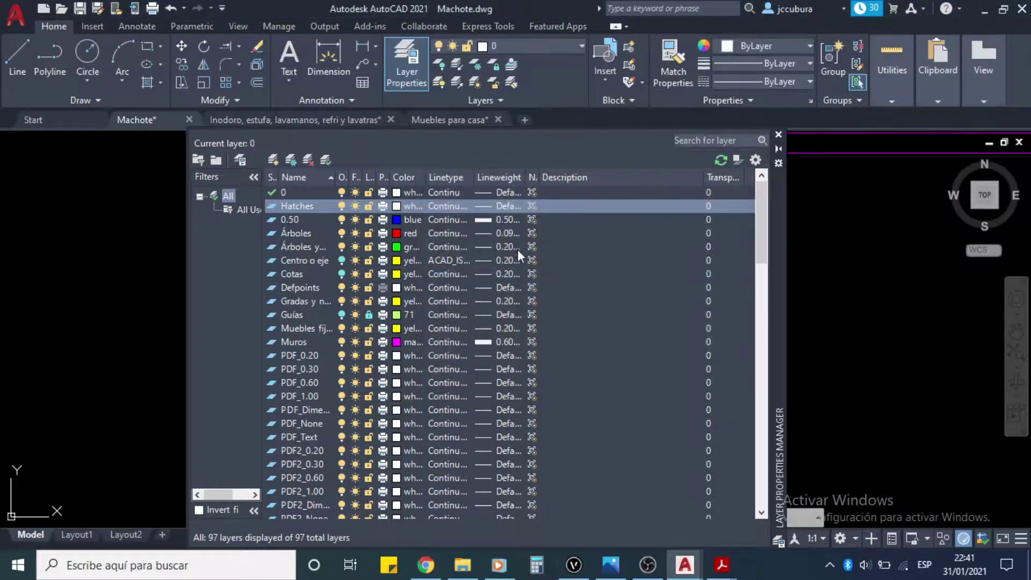
left_click(501, 206)
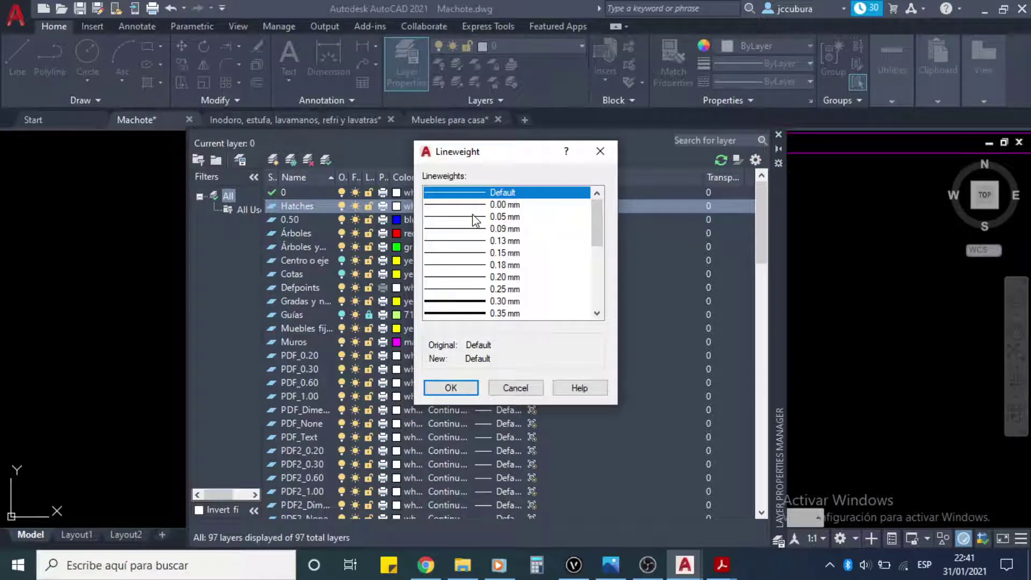
left_click(473, 217)
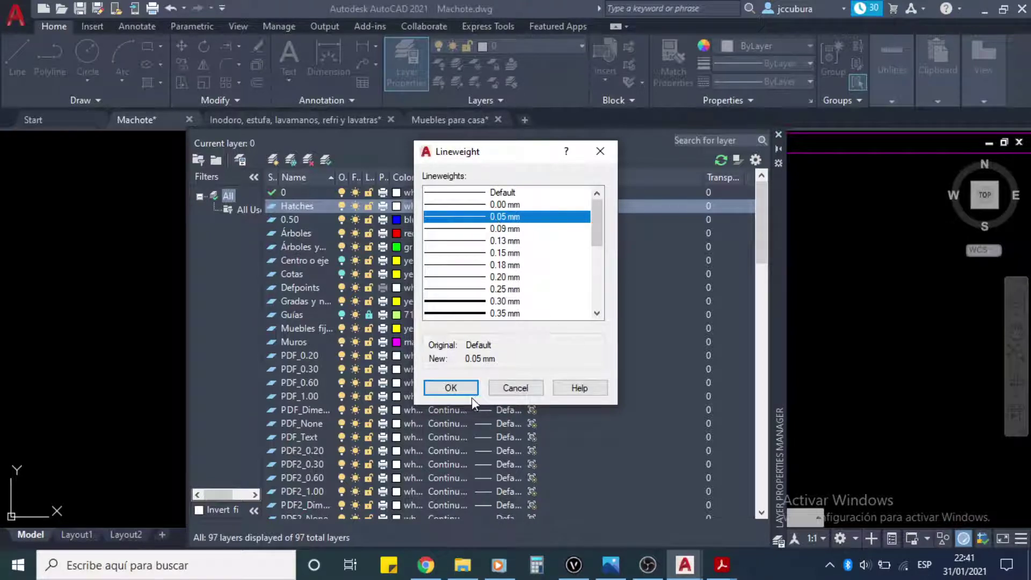
left_click(456, 387)
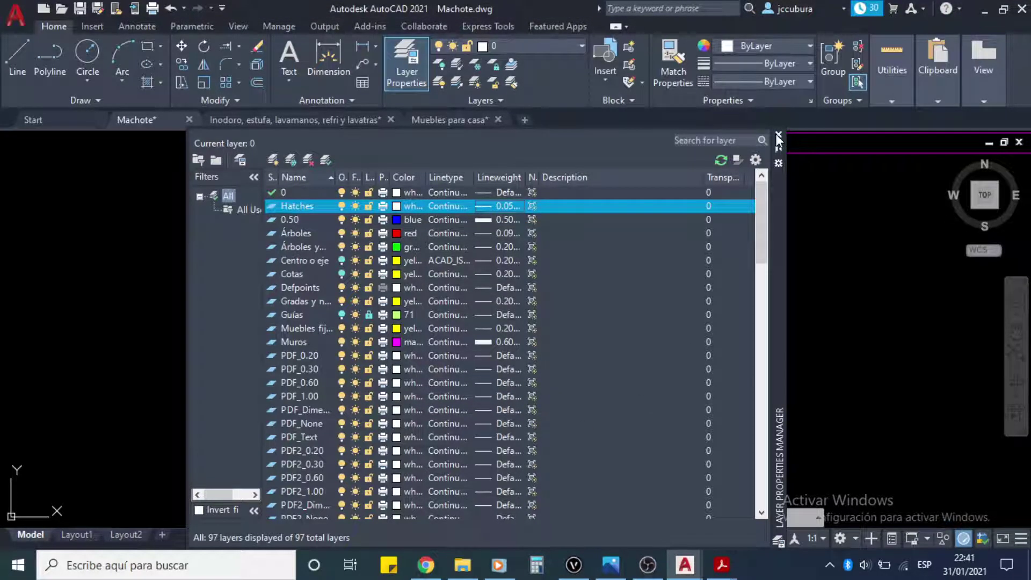
left_click(779, 134)
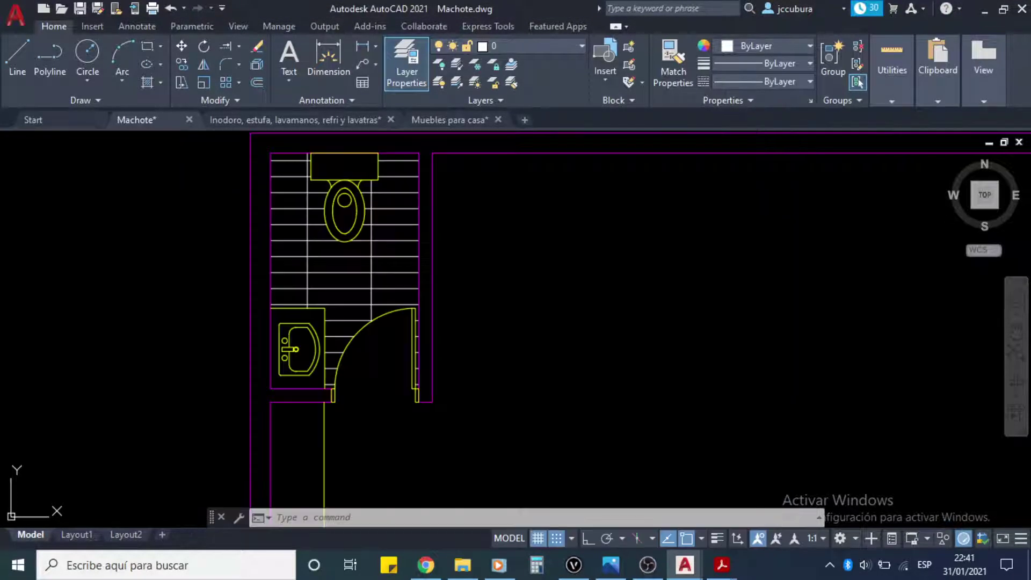
Step: Move the bathroom floor hatch onto the Hatches layer
left_click(388, 237)
left_click(53, 26)
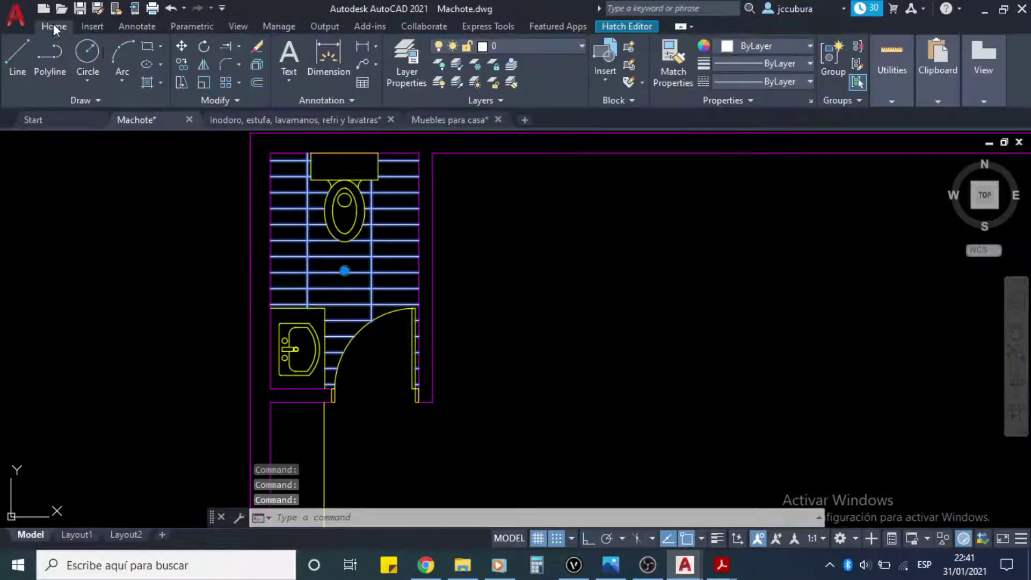
left_click(582, 46)
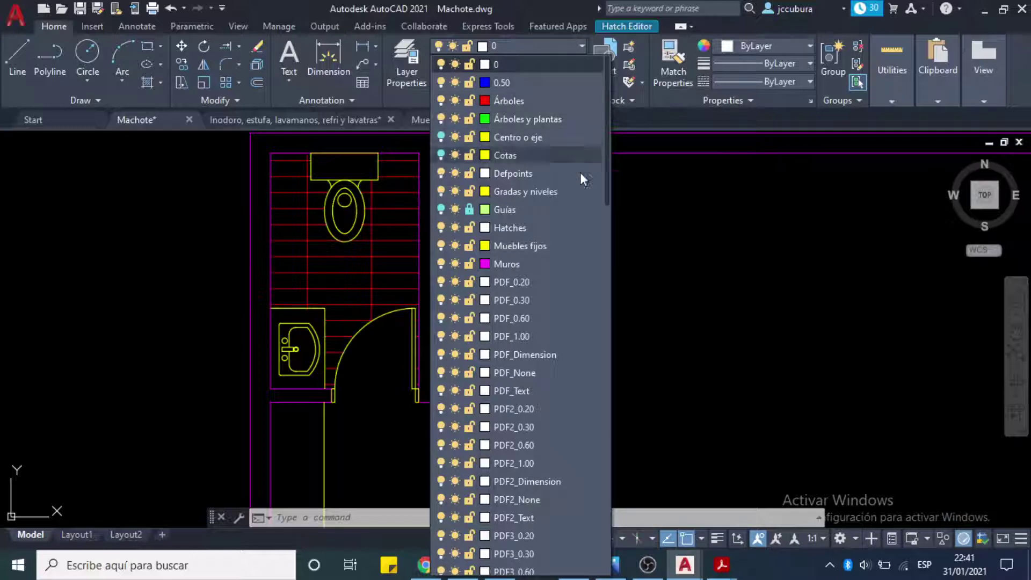
left_click(524, 228)
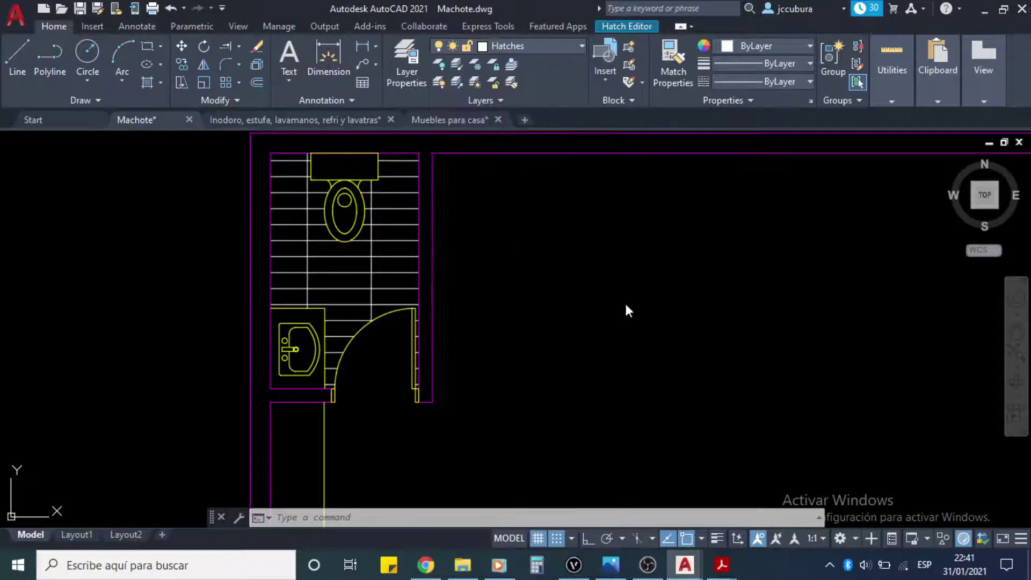
key("Escape")
Step: Hatch Local No. 1's main floor and the red rectangle near its entrance with the GRATE pattern at scale 1.00, and save the drawing
mouse_move(610, 303)
middle_mouse_down()
mouse_move(573, 295)
mouse_move(569, 282)
mouse_move(437, 285)
middle_mouse_up()
scroll(569, 282, "down", 3)
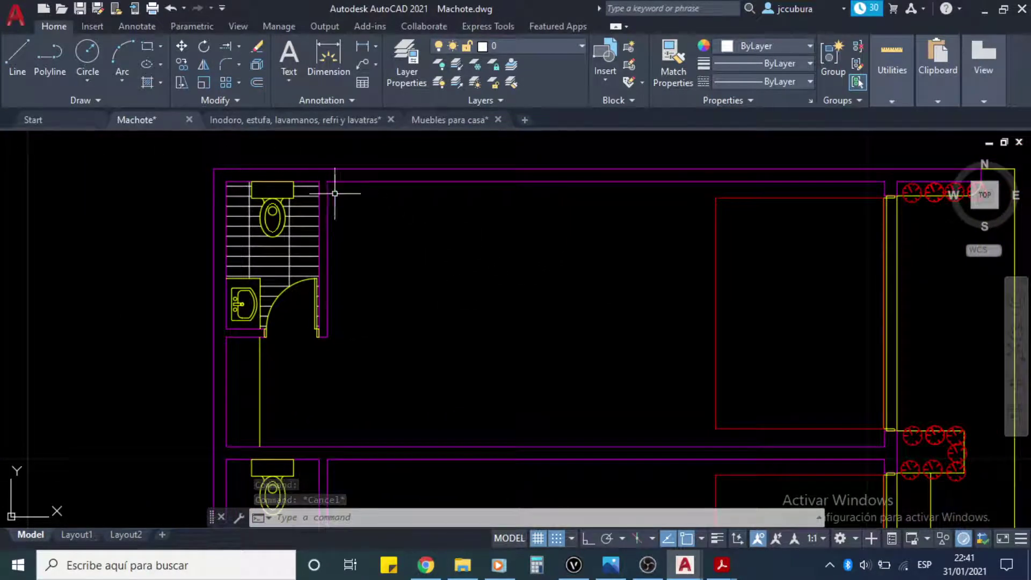
left_click(528, 459)
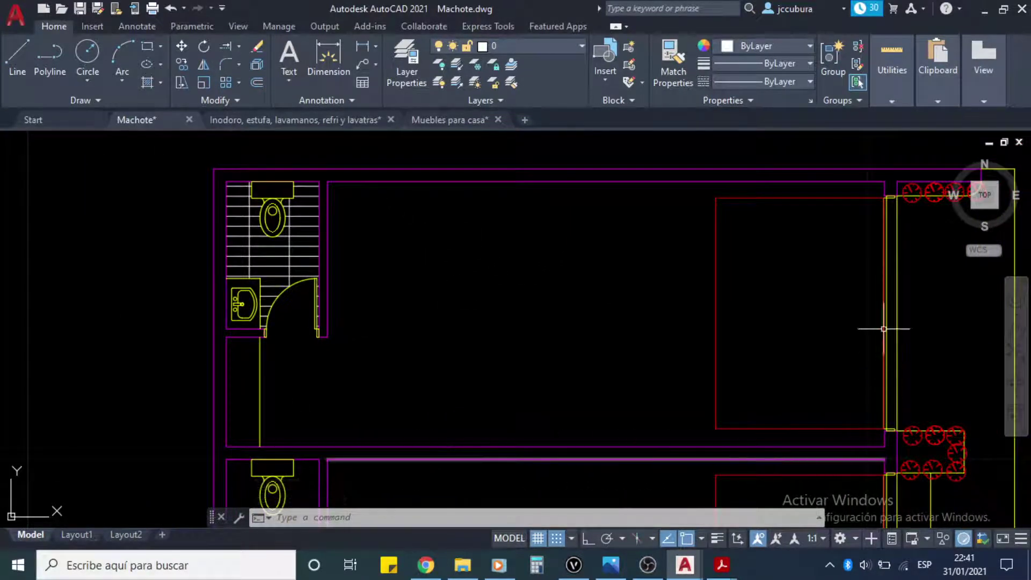
key("Escape")
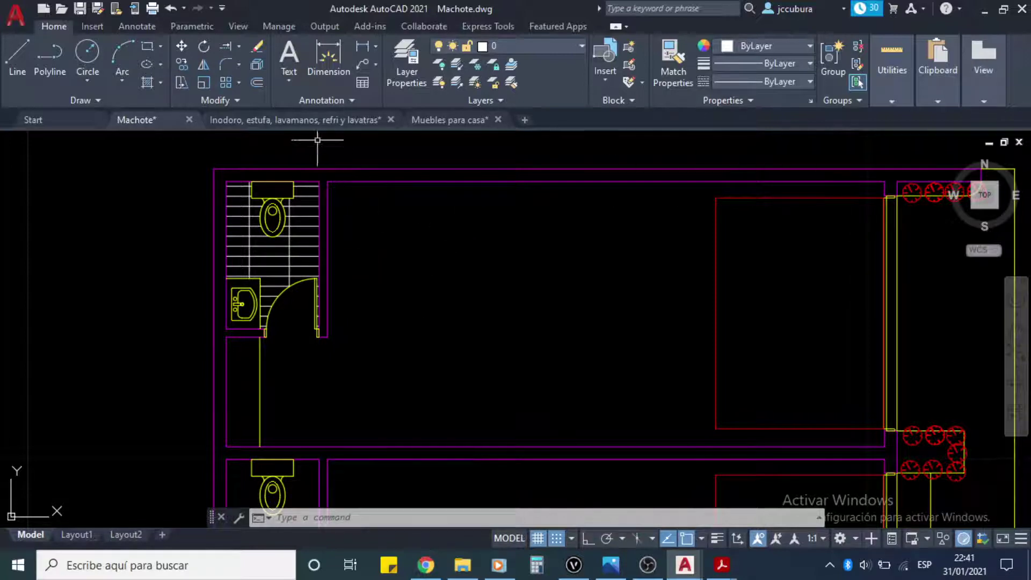
left_click(147, 83)
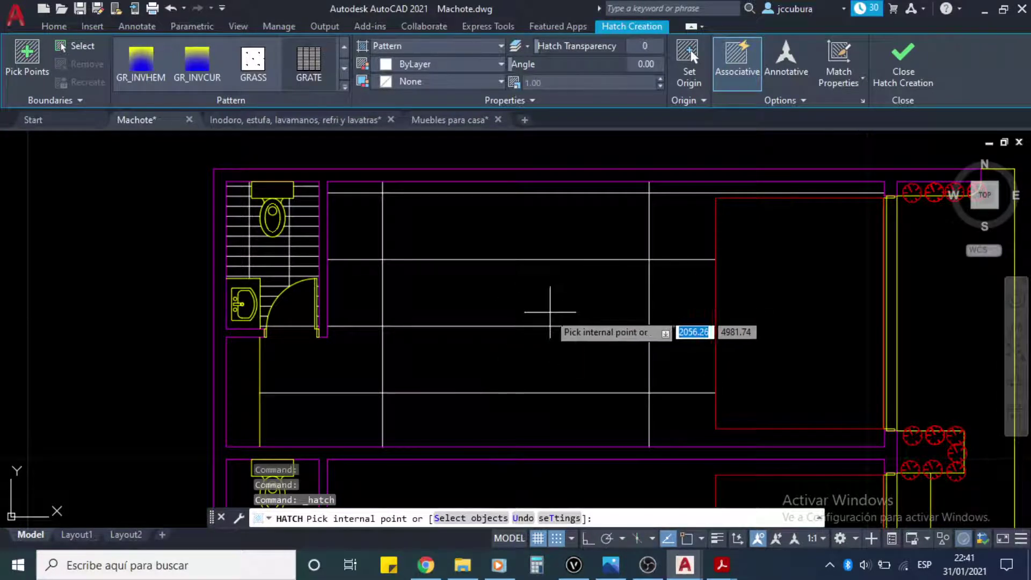
left_click(511, 278)
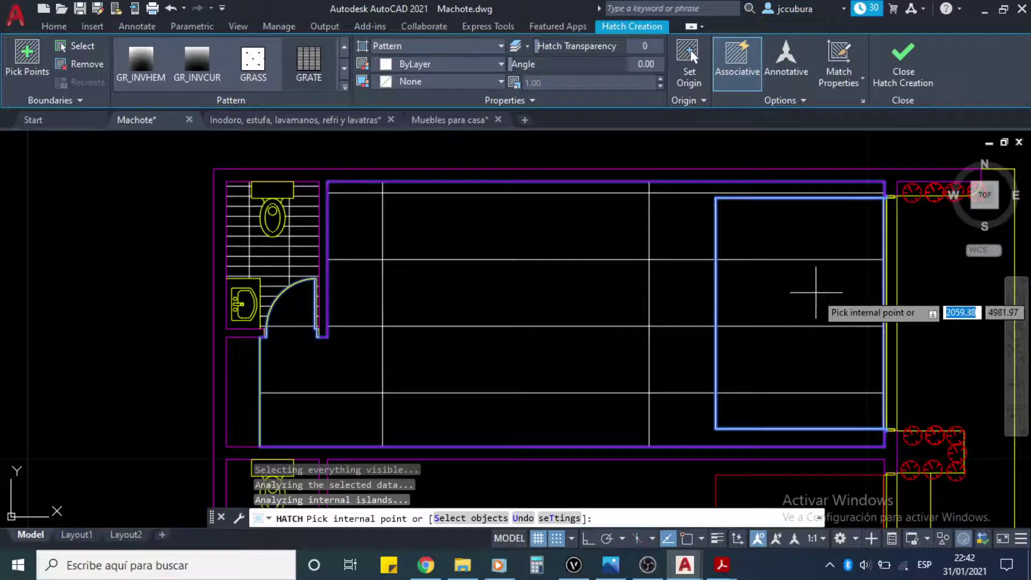
key("Return")
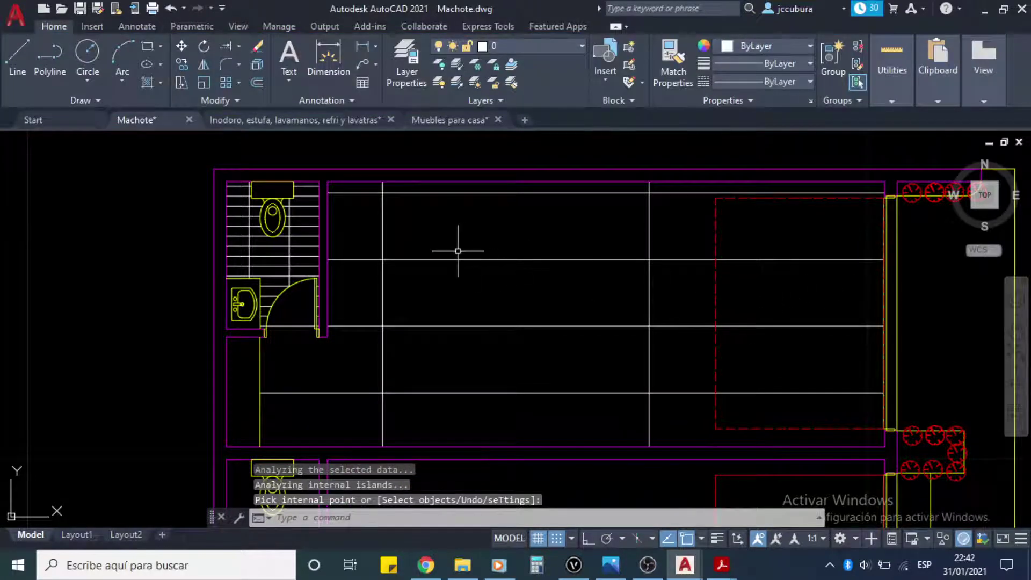
left_click(81, 7)
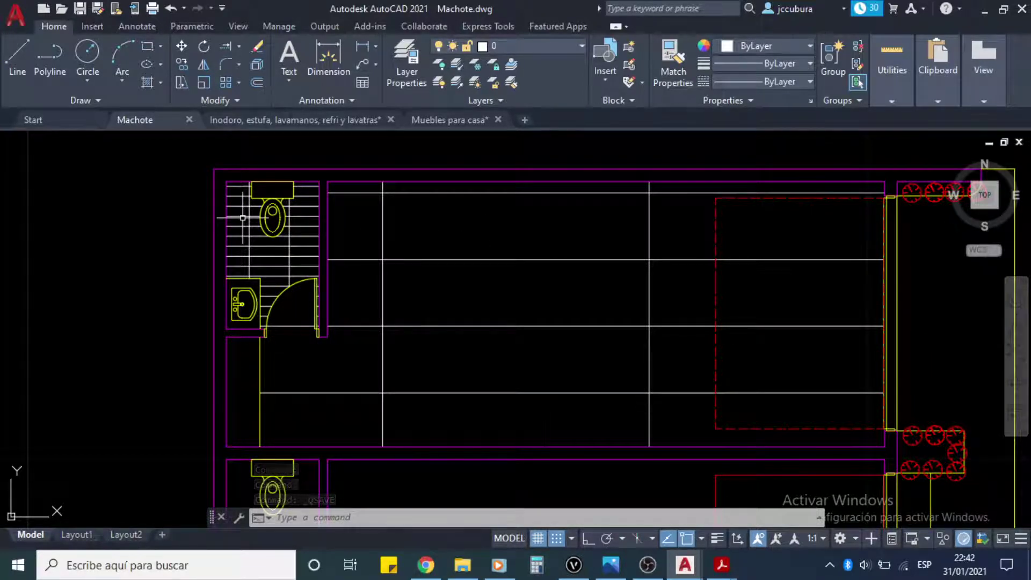
Step: Match the properties of the bathroom floor hatch onto both main-floor hatches of Local No. 1 and save the drawing
left_click(672, 54)
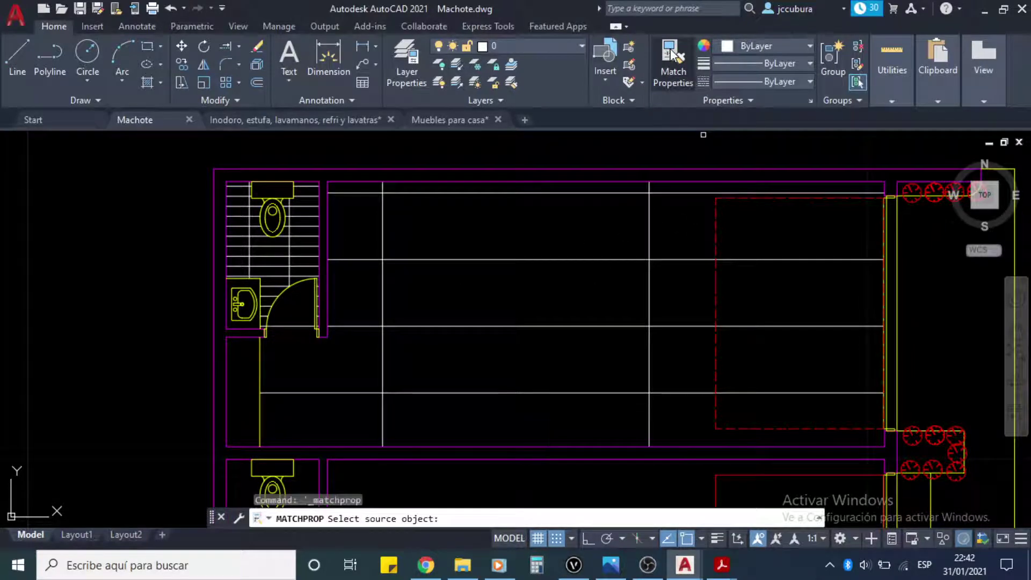
left_click(289, 252)
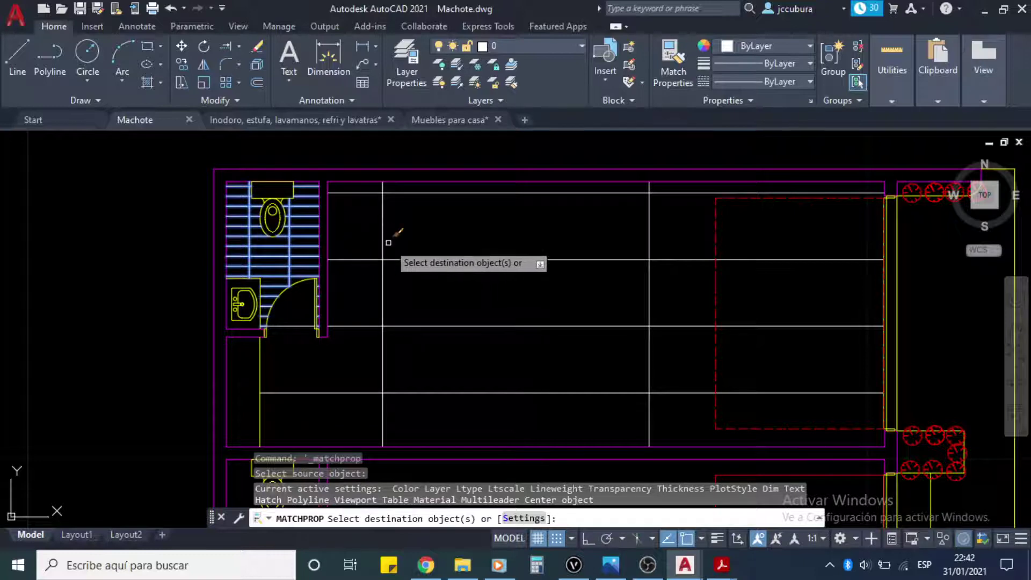
left_click(436, 260)
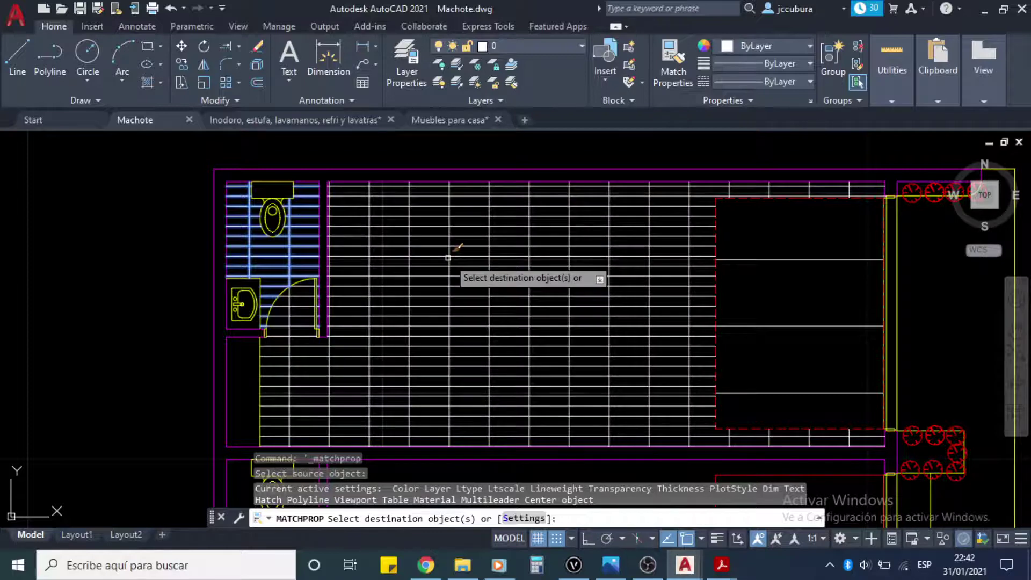
left_click(448, 258)
left_click(792, 257)
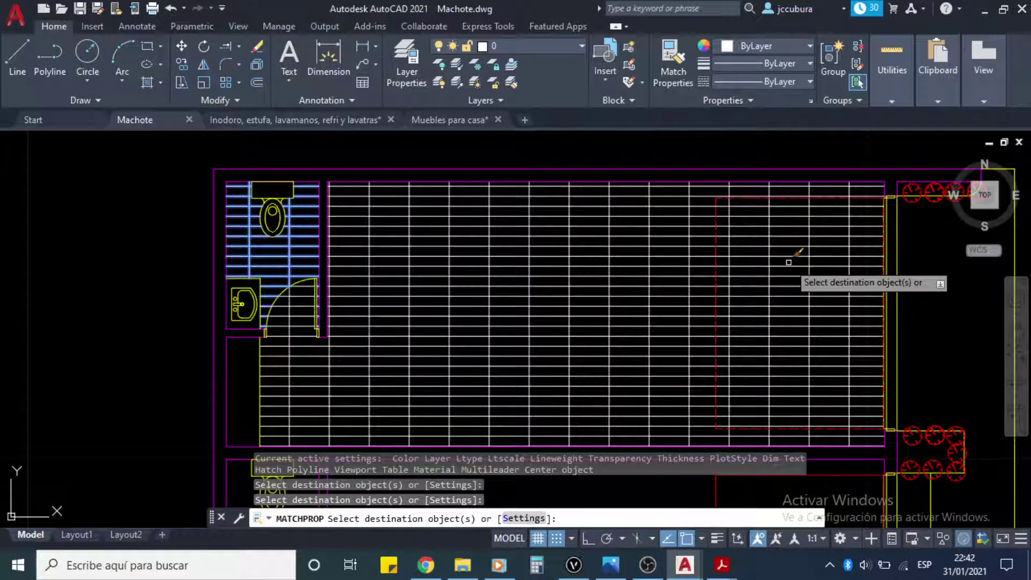
key("Return")
left_click(80, 8)
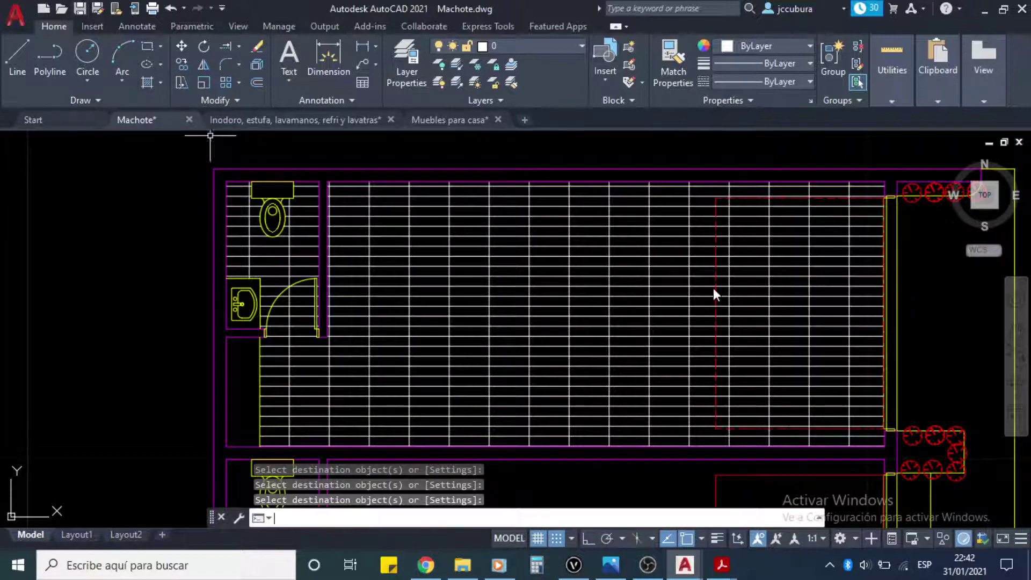
middle_click_drag(745, 405, 668, 265)
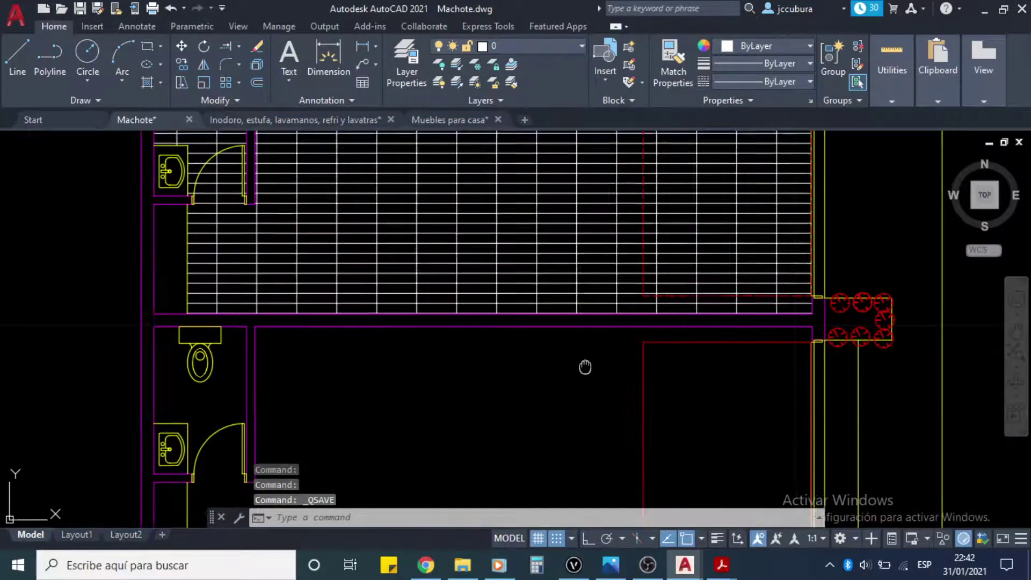
Step: Hatch the floor of Local No. 2's bathroom with the GRATE pattern at scale 1.00
mouse_move(587, 363)
middle_mouse_down()
mouse_move(677, 461)
mouse_move(683, 382)
mouse_move(672, 403)
mouse_move(664, 274)
mouse_move(642, 275)
middle_mouse_up()
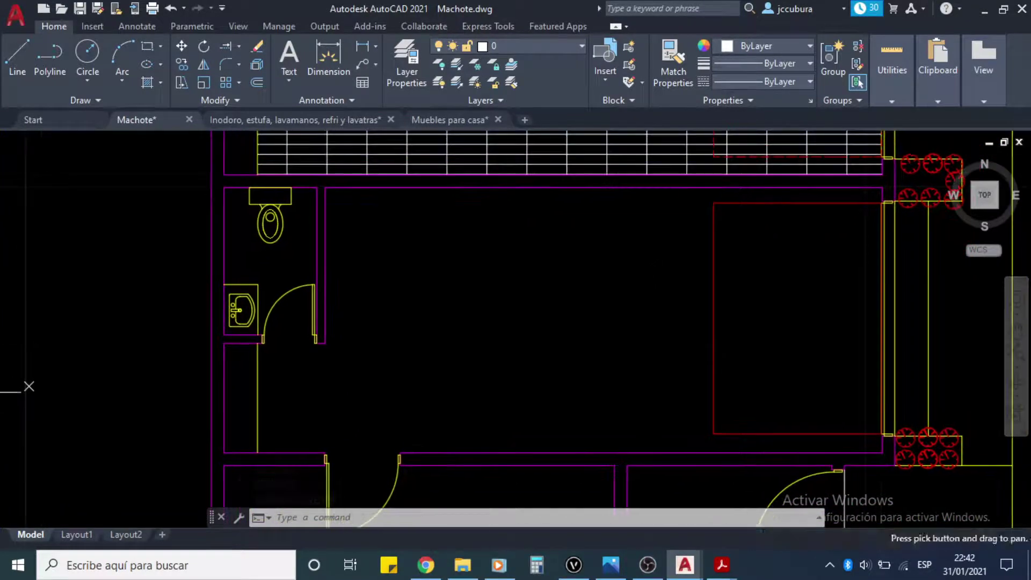
left_click(147, 83)
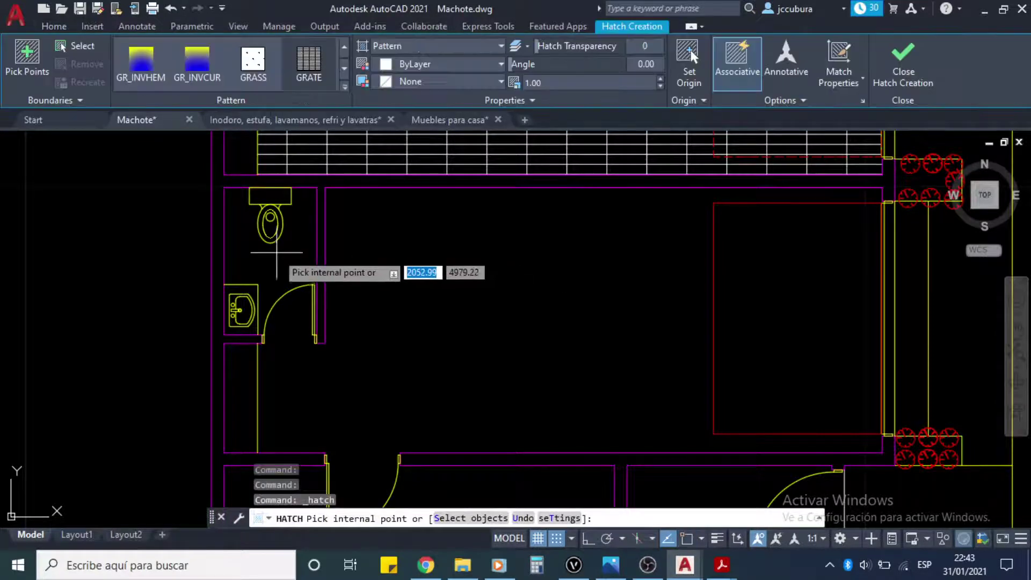
left_click(300, 256)
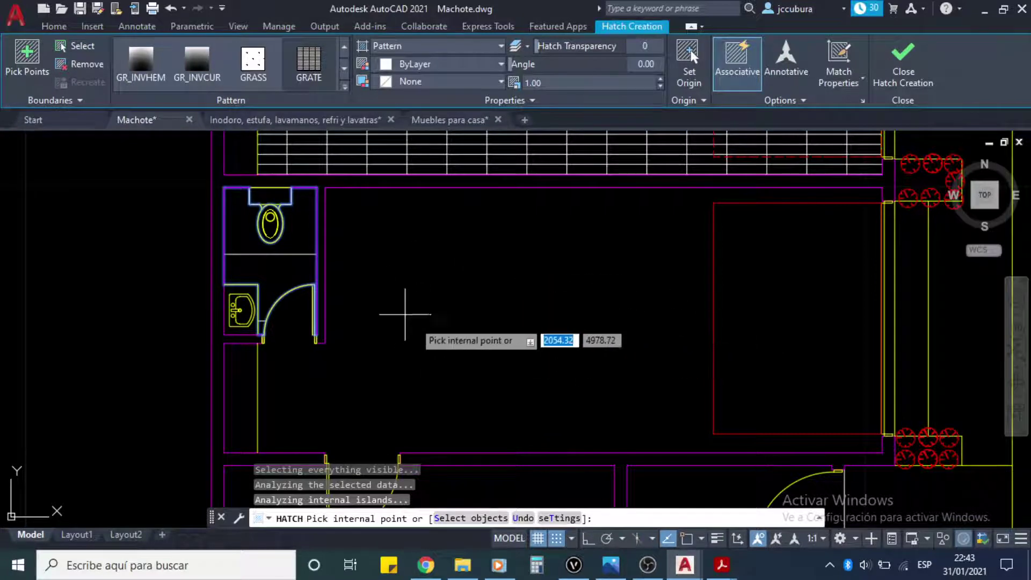
key("Escape")
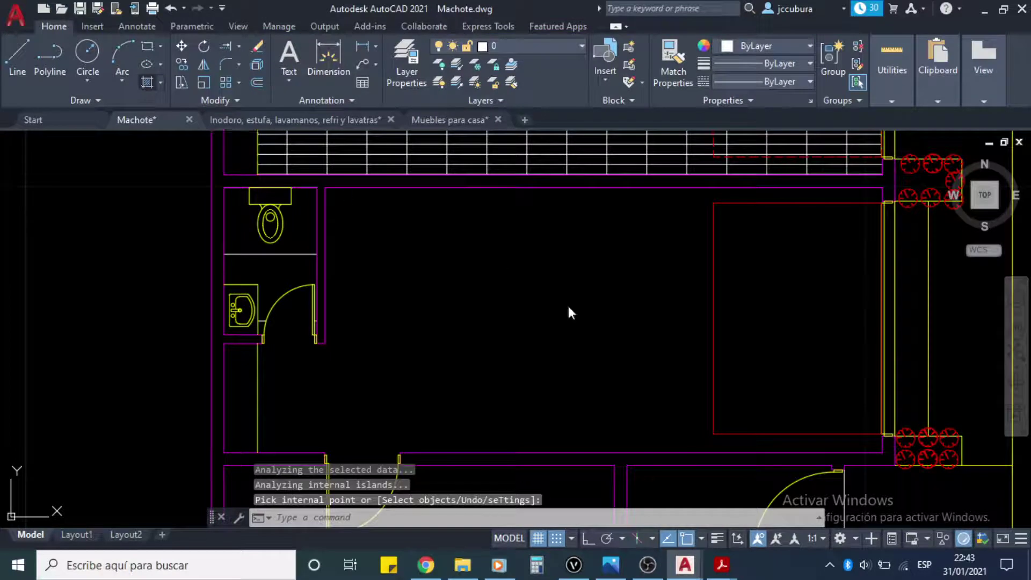
Step: Hatch Local No. 2's main floor and the red rectangle near its entrance with the GRATE pattern at scale 1.00
key("Return")
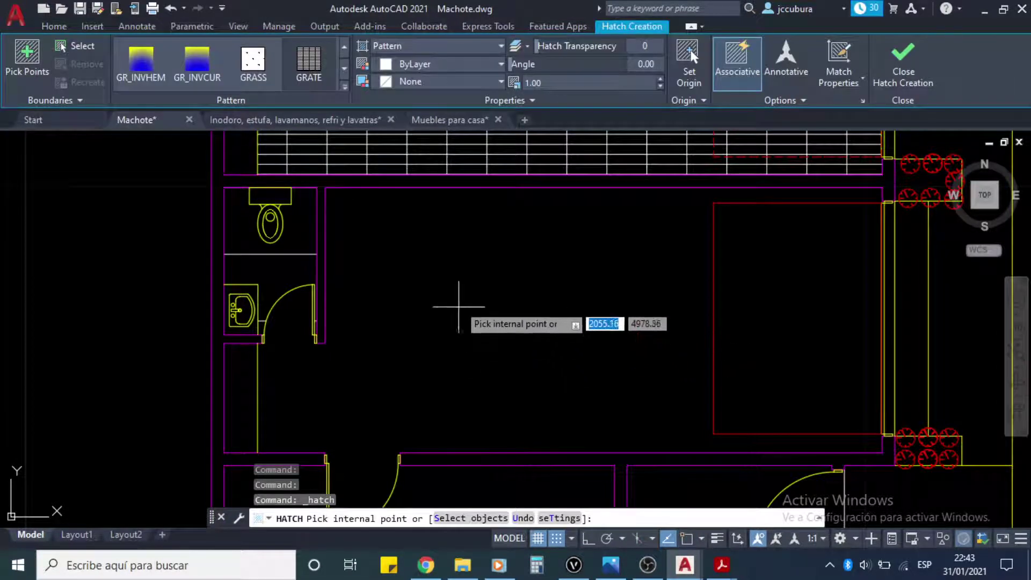
middle_click_drag(487, 341, 488, 322)
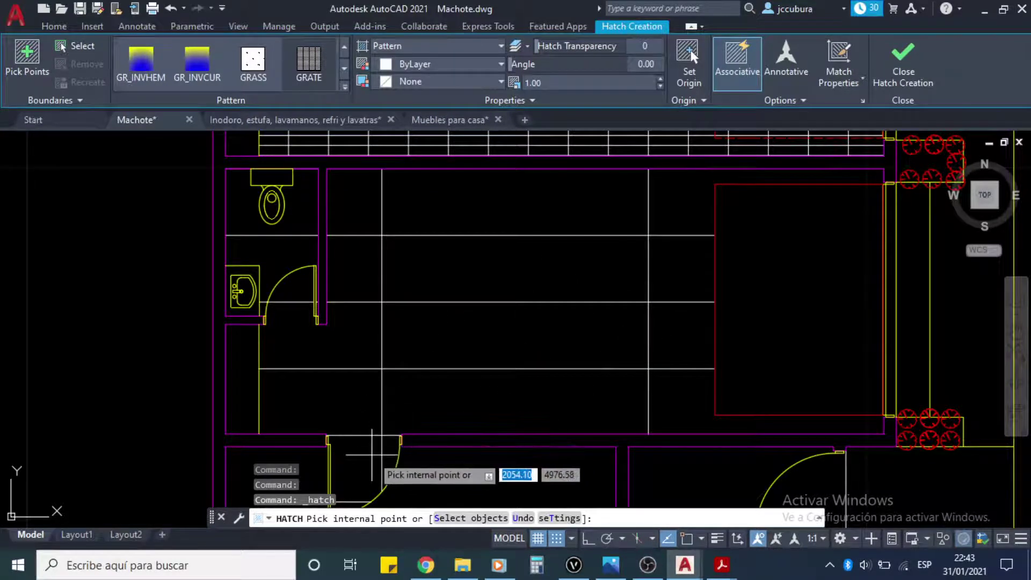
middle_click_drag(372, 454, 375, 439)
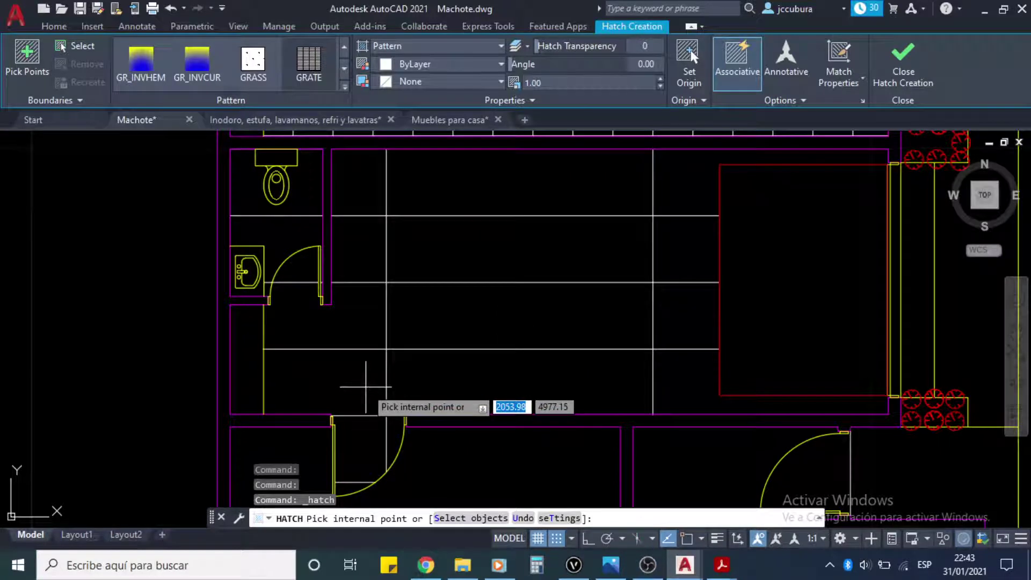
left_click(365, 387)
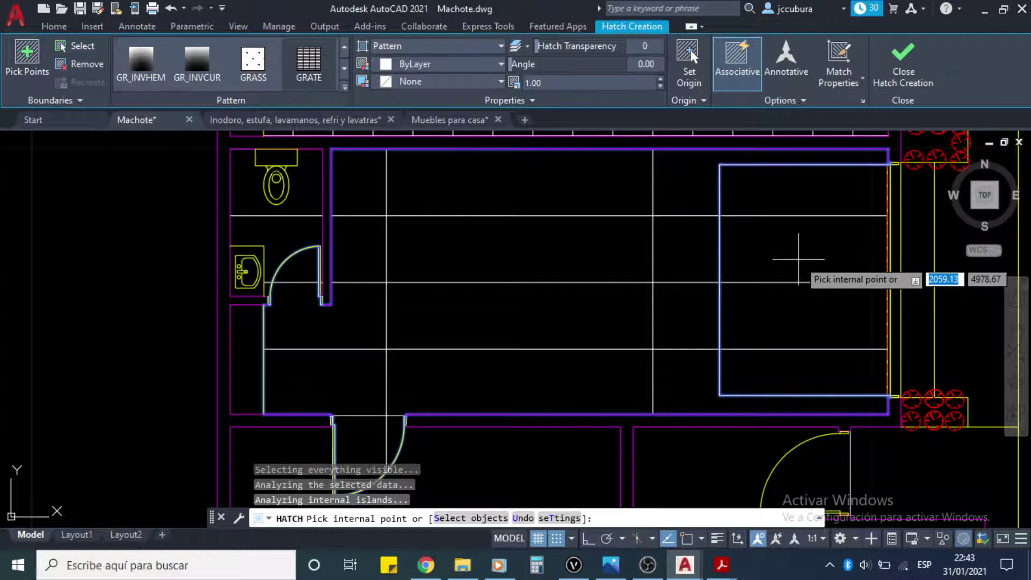
key("Return")
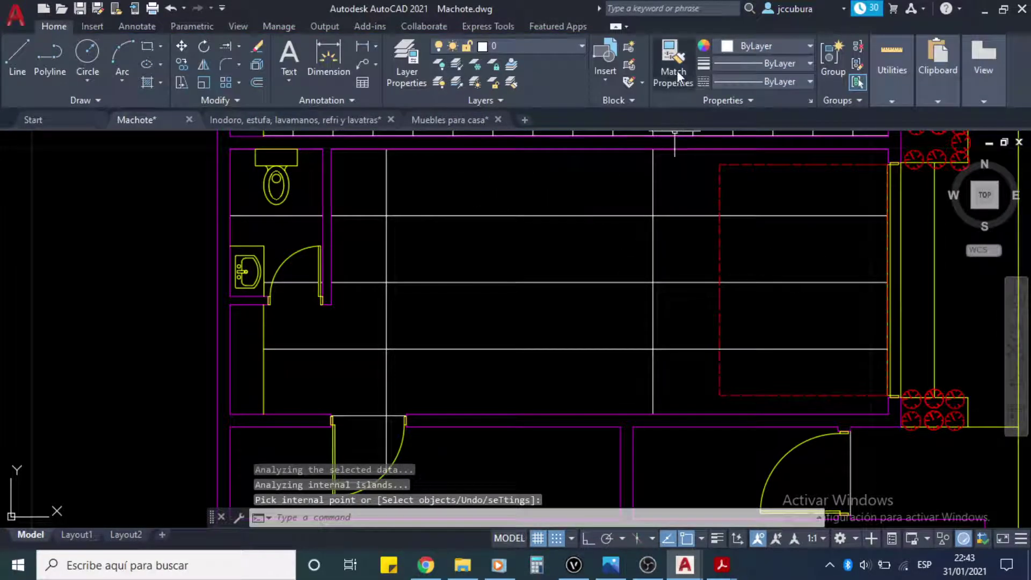
Step: Match the properties of Local No. 1's main-floor hatch onto Local No. 2's bathroom, main-floor and red-rectangle hatches, and save the drawing
left_click(676, 61)
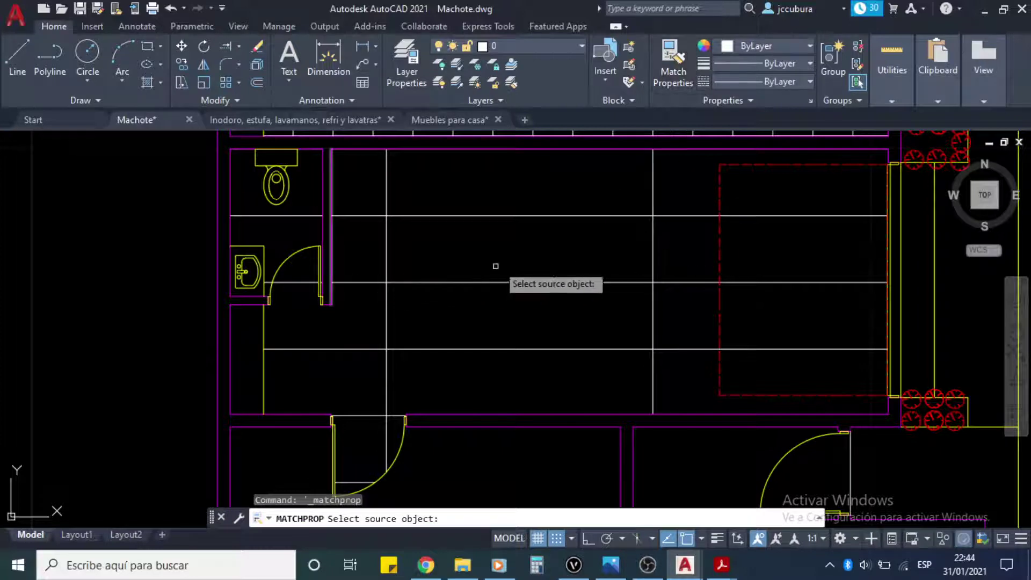
middle_click_drag(500, 223, 514, 348)
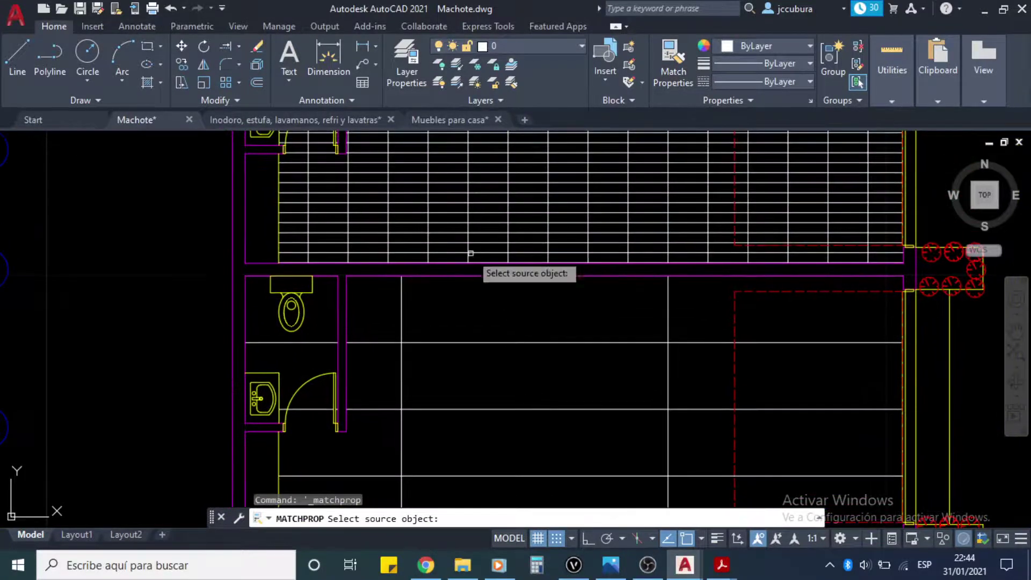
left_click(420, 181)
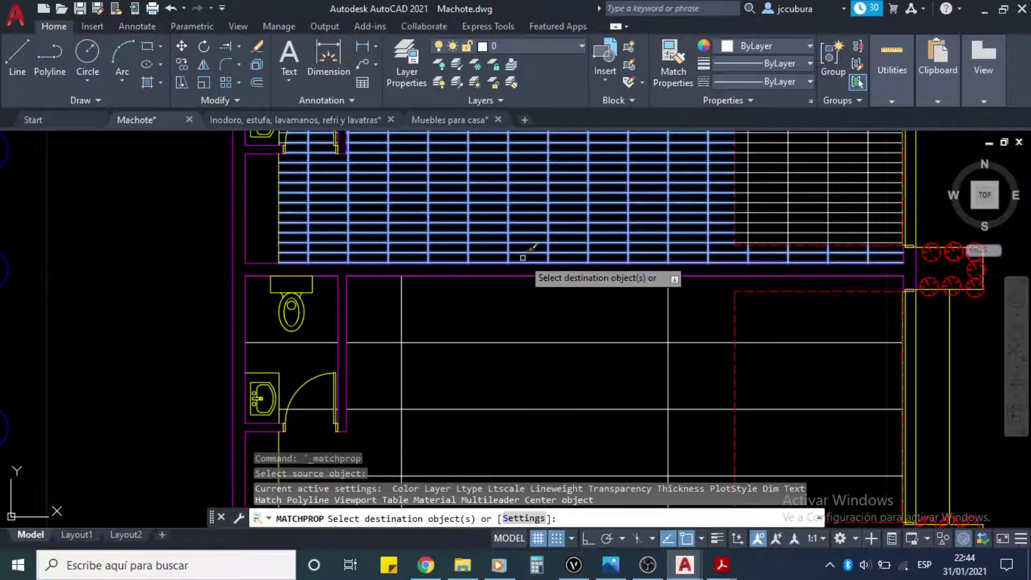
left_click(312, 338)
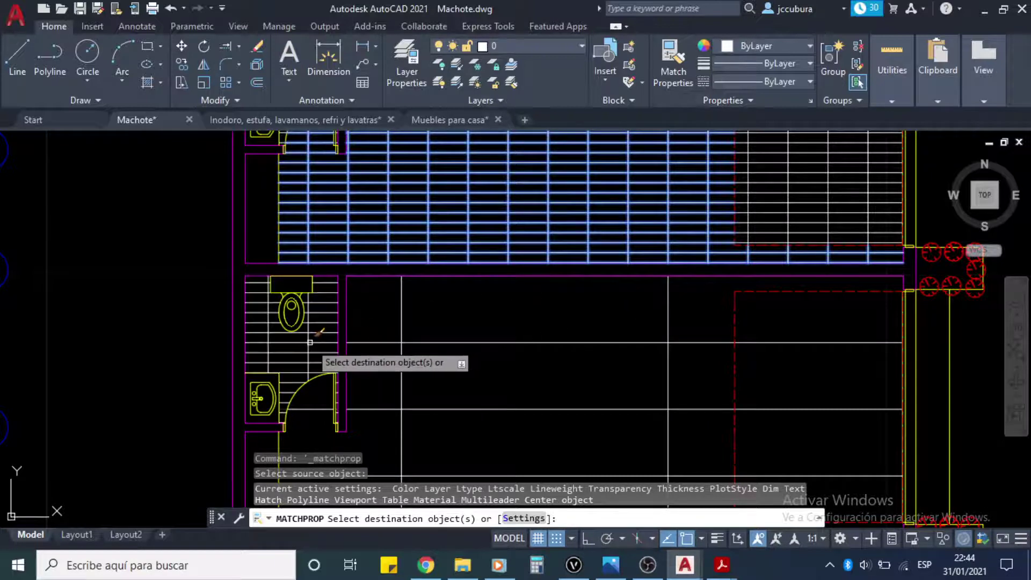
left_click(443, 342)
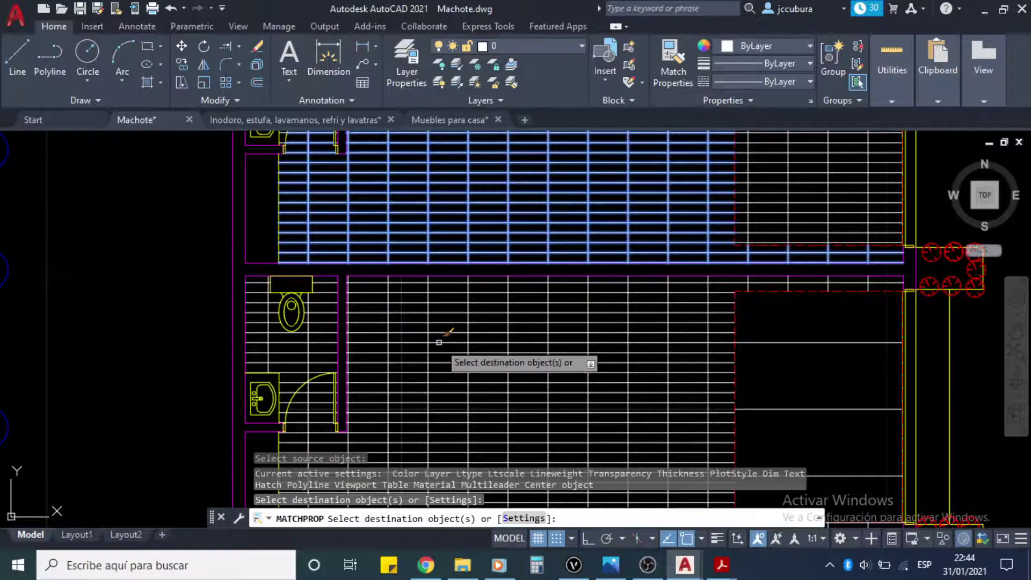
left_click(790, 339)
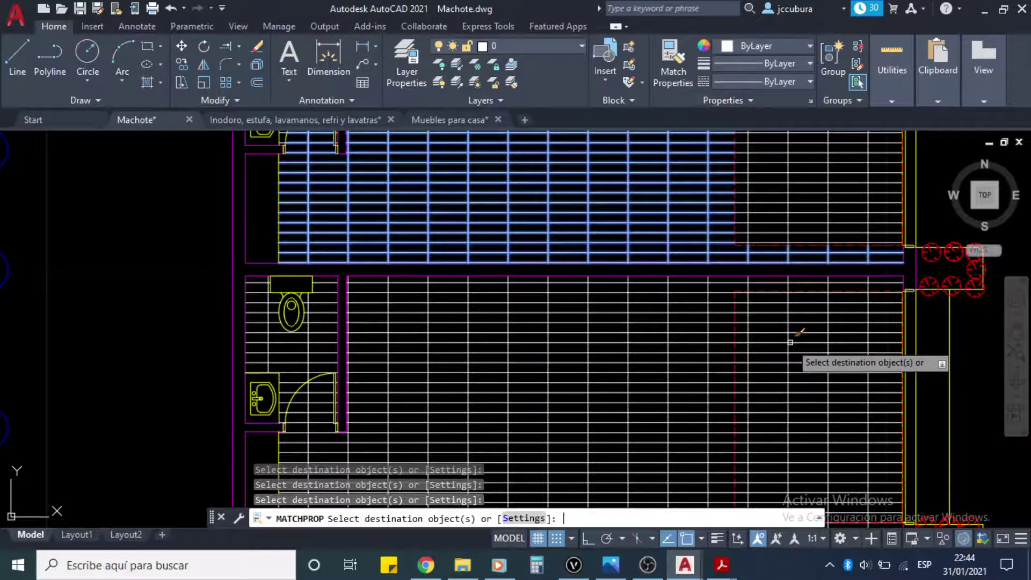
key("Return")
middle_click_drag(758, 396, 691, 237)
mouse_move(663, 363)
middle_mouse_down()
mouse_move(661, 347)
mouse_move(731, 291)
middle_mouse_up()
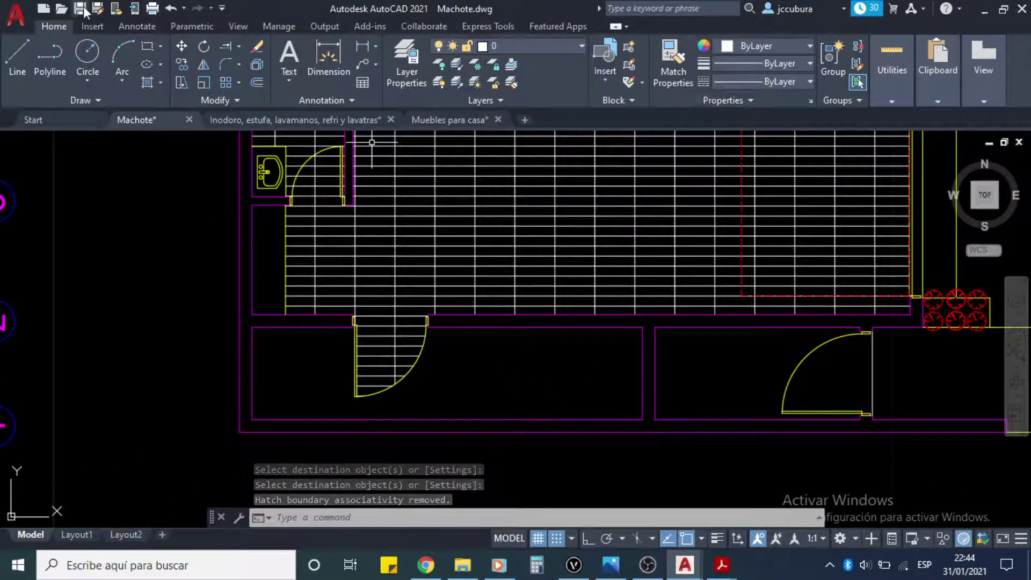
key("ctrl+s")
Step: Switch to the furnished-plan PDF in Acrobat Reader and examine the floor hatching of Bodega Local 1 and the vestibule
mouse_move(722, 564)
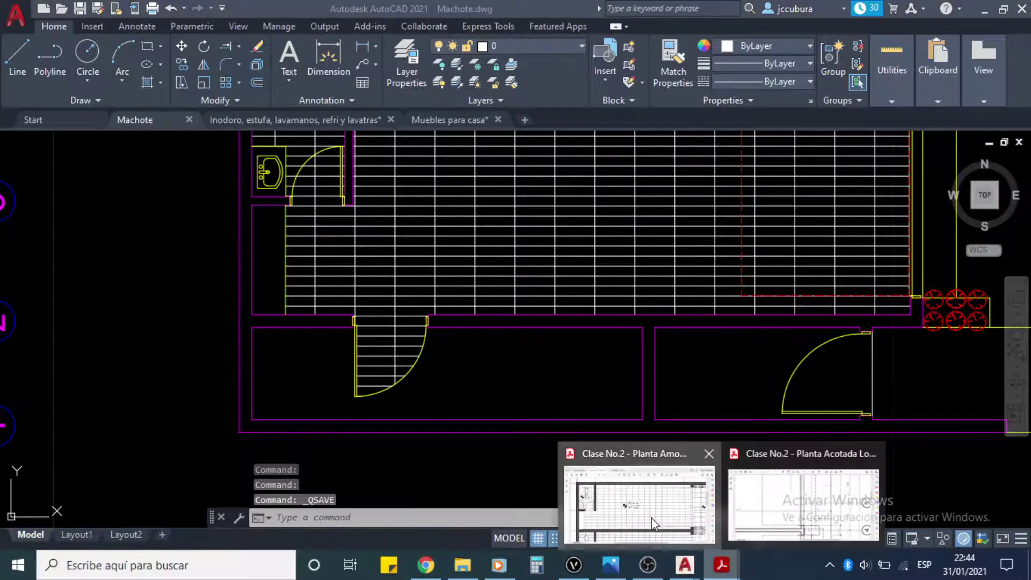
left_click(647, 502)
scroll(652, 372, "down", 5)
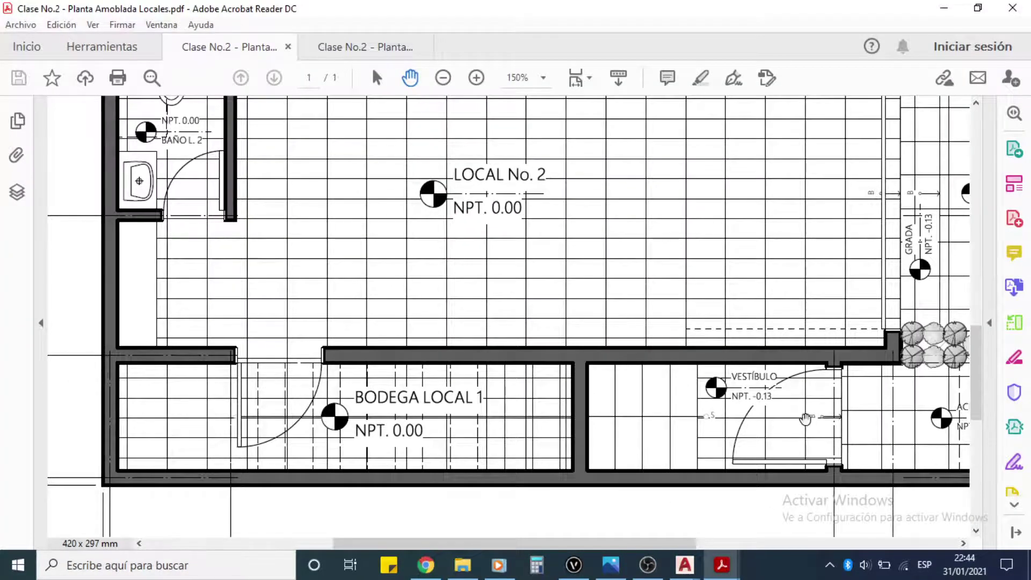
left_click_drag(785, 433, 719, 426)
Step: Switch back to Machote.dwg in AutoCAD and move the white line across the vestibule doorway onto the Gradas y niveles layer
mouse_move(691, 575)
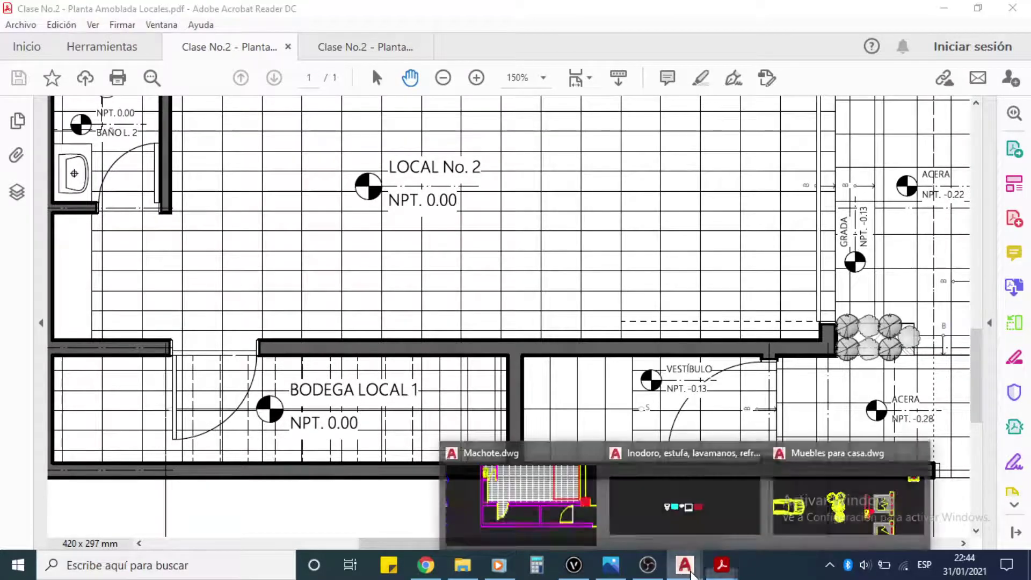
left_click(520, 499)
middle_click_drag(640, 472, 564, 468)
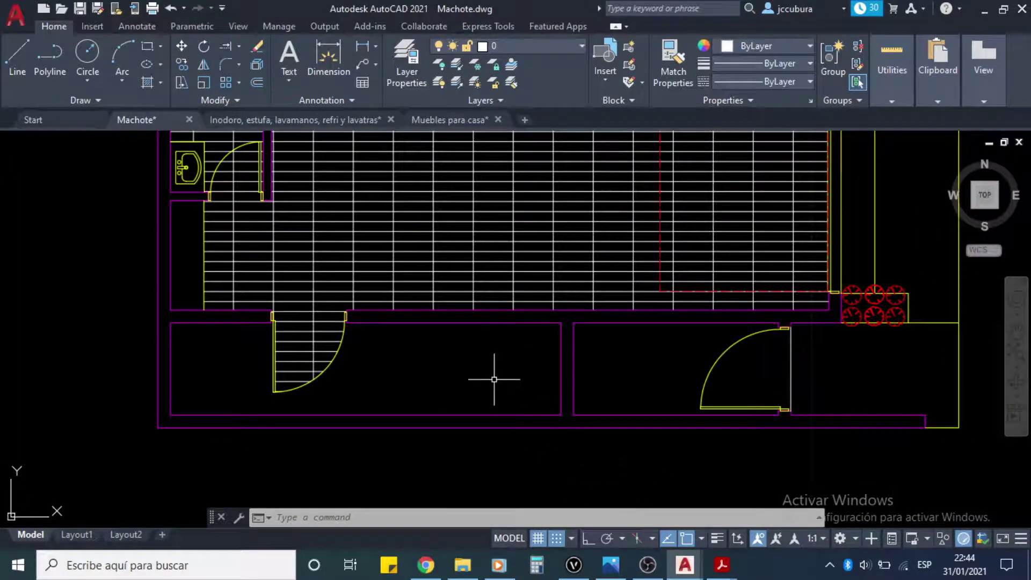
left_click(811, 361)
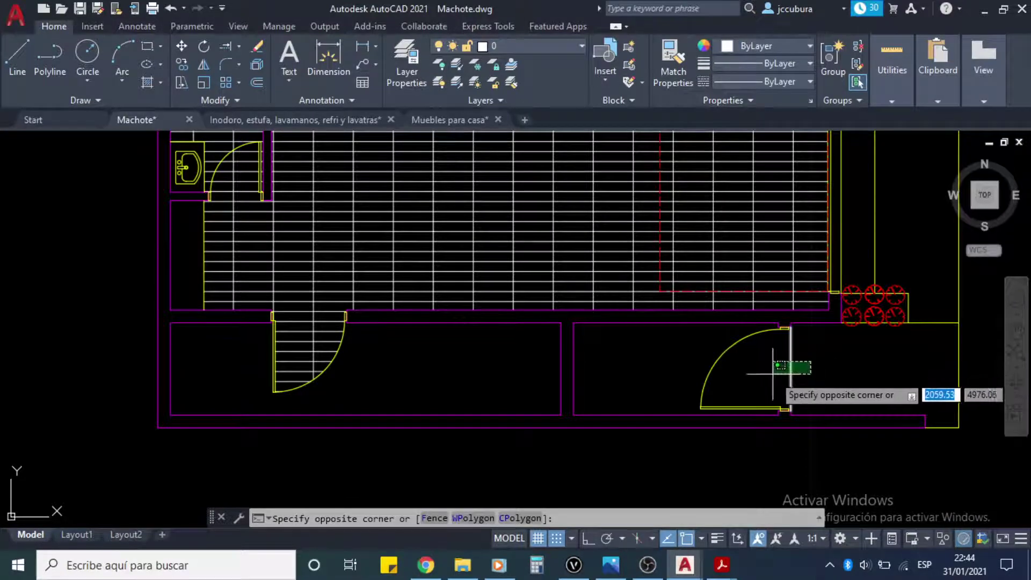
left_click(776, 377)
left_click(776, 377)
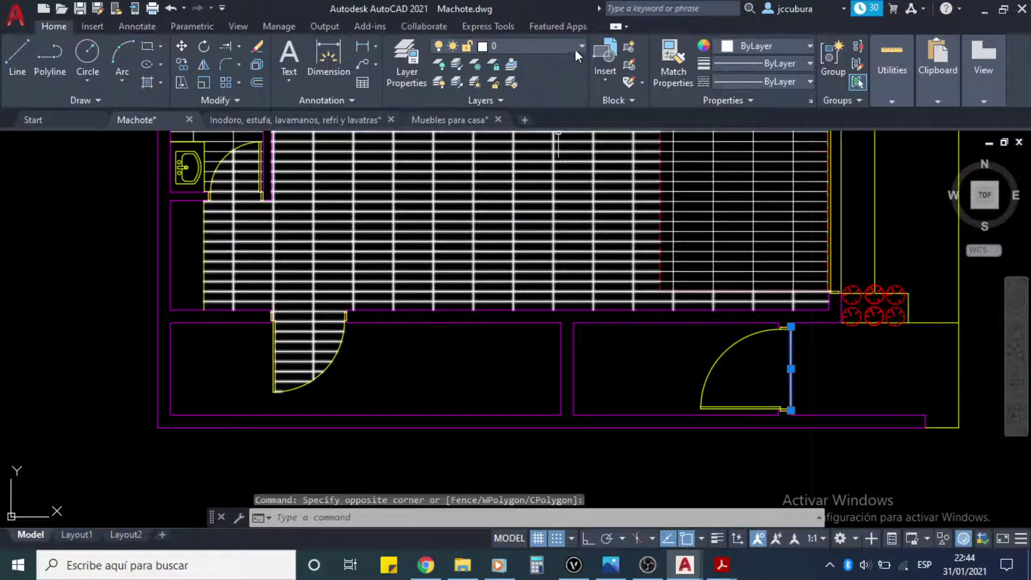
left_click(575, 47)
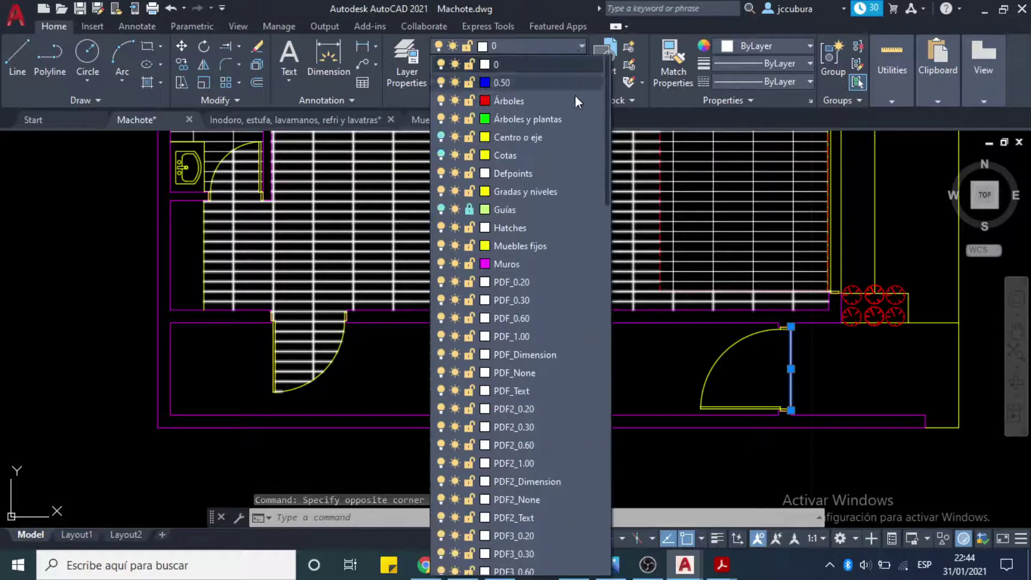
left_click(556, 192)
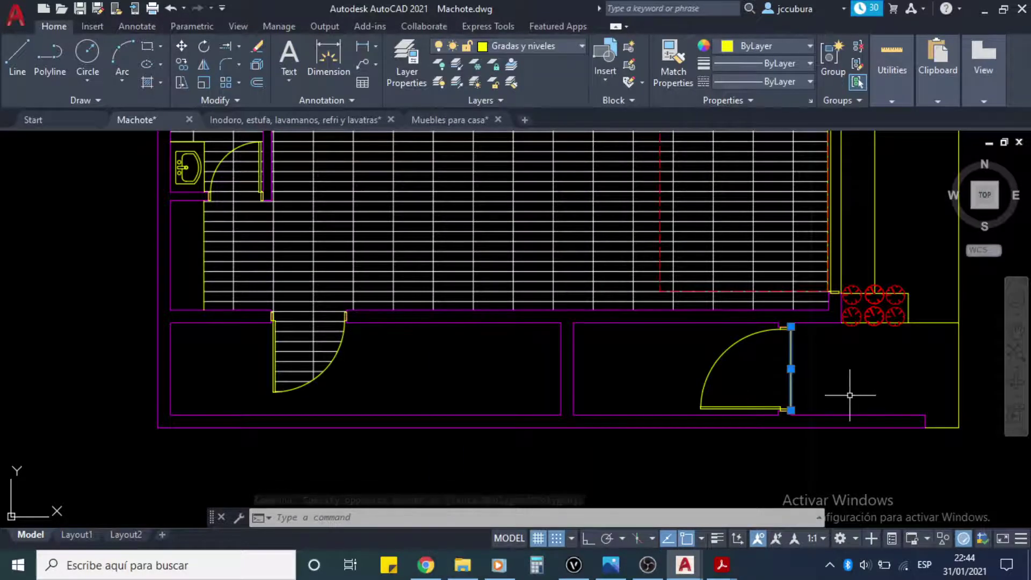
key("Escape")
key("Escape")
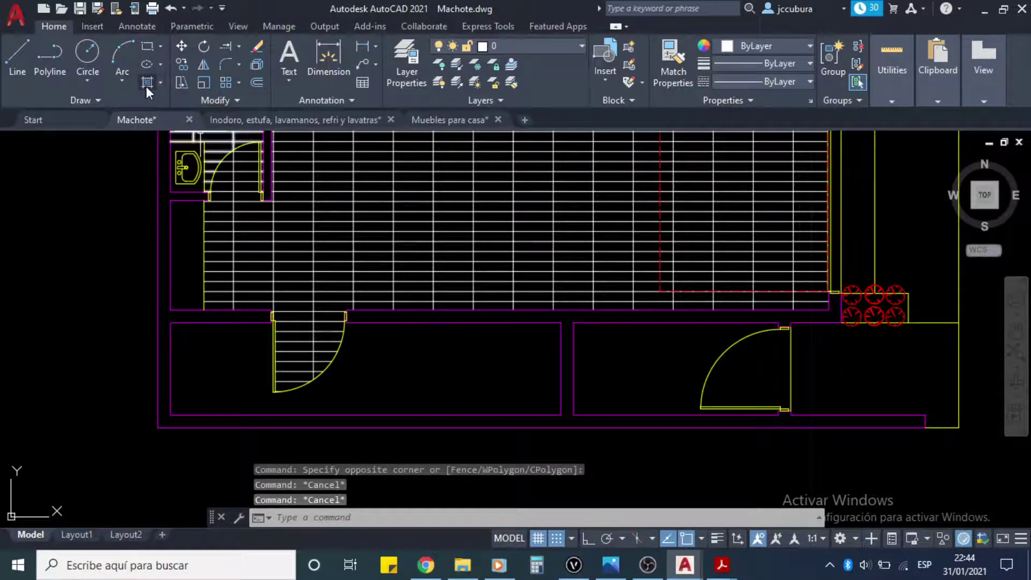
Step: Hatch the floors of Bodega Local 1 and the vestibule with the GRATE pattern at scale 1.00
left_click(146, 84)
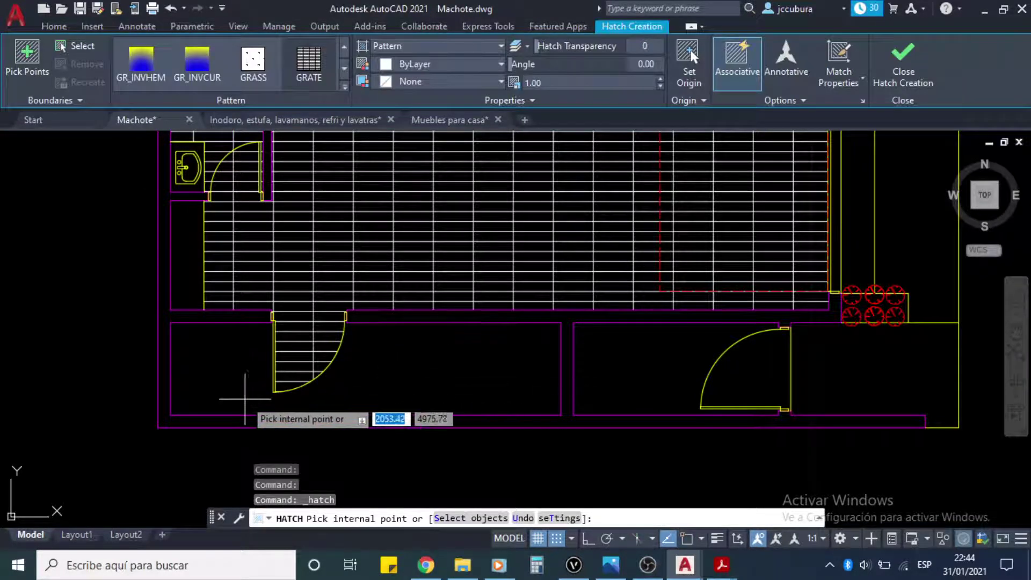
left_click(220, 368)
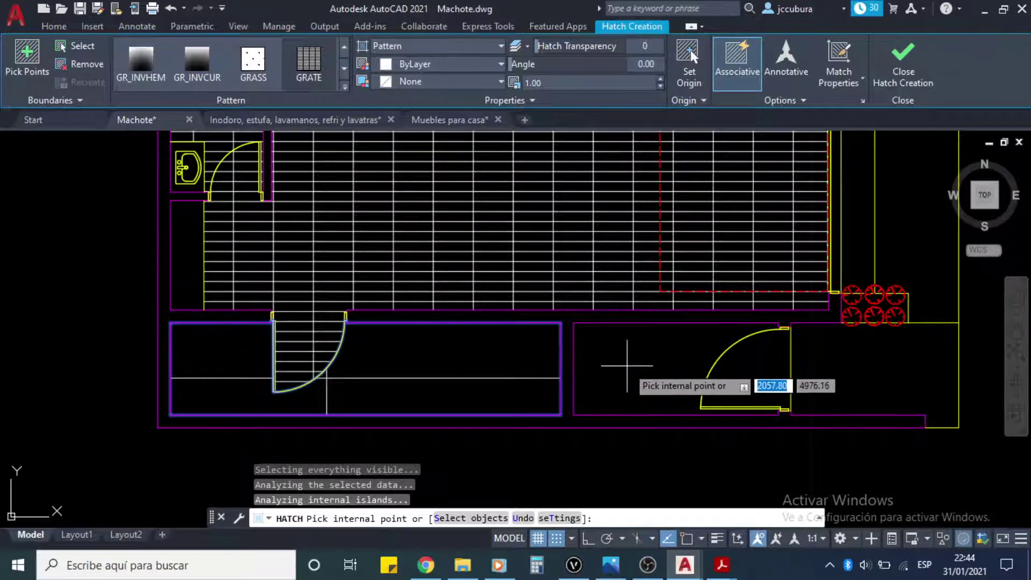
left_click(627, 366)
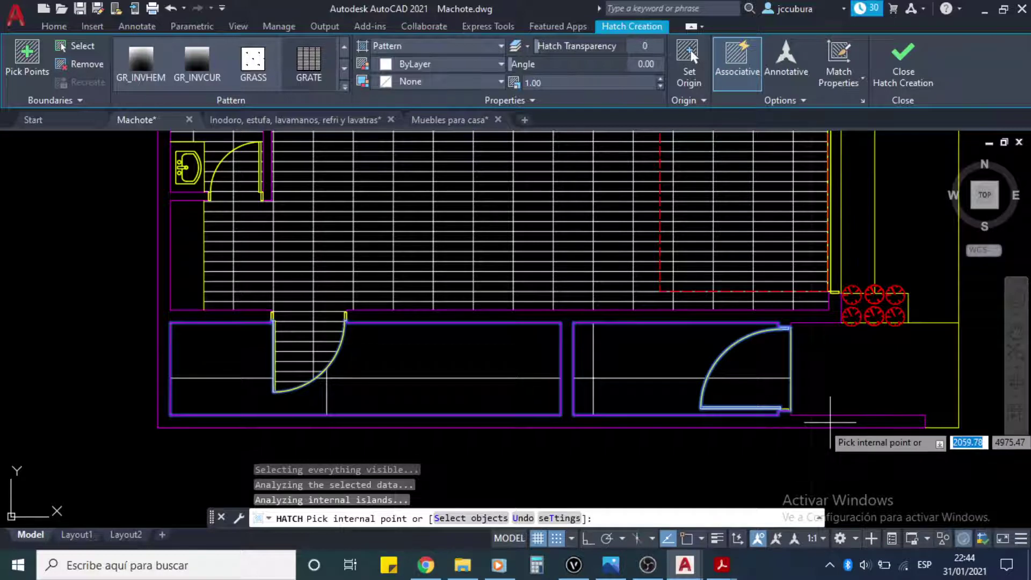
key("Return")
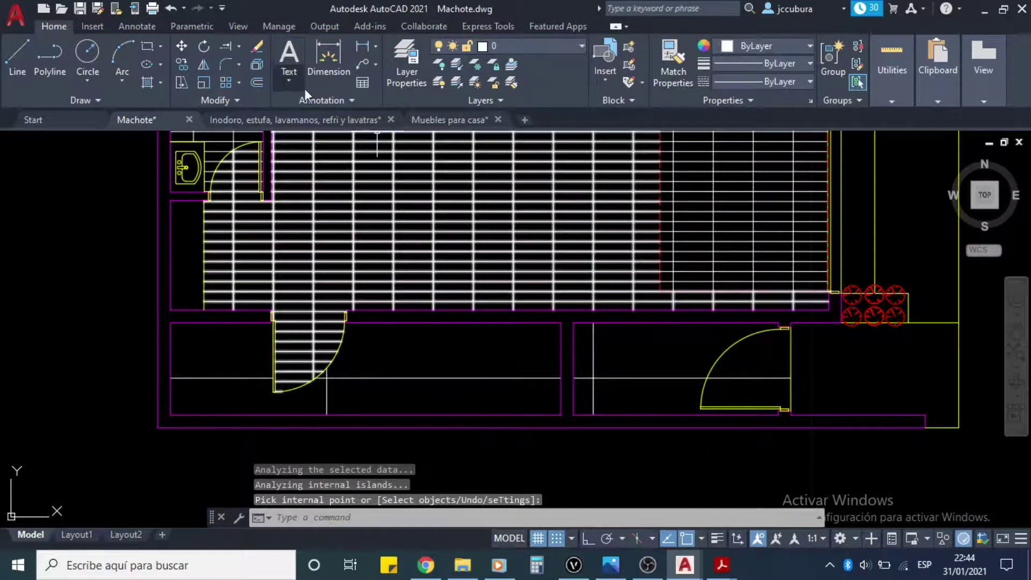
Step: Match the properties of Local No. 2's main-floor hatch onto the Bodega Local 1 and vestibule hatches
left_click(674, 63)
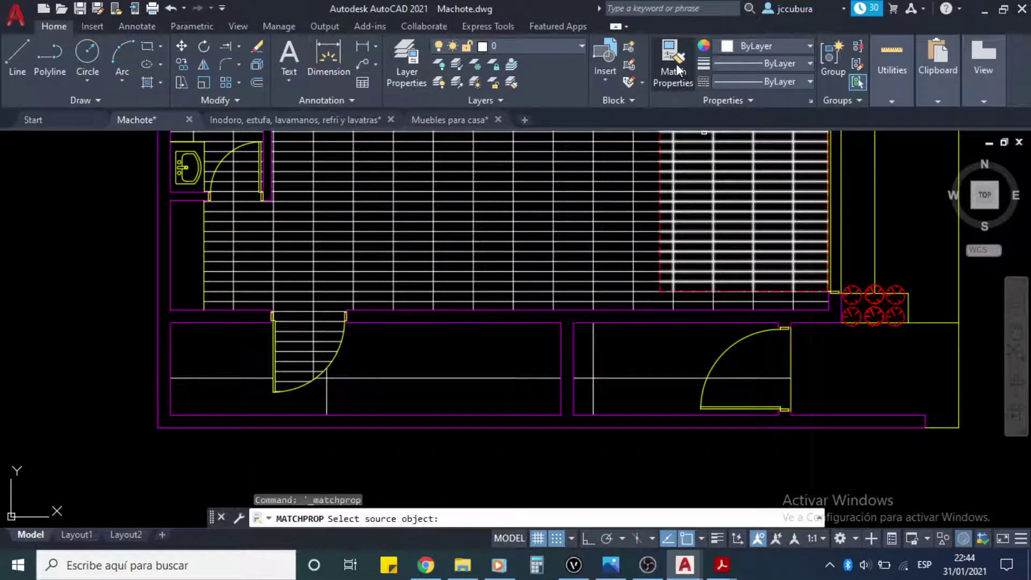
left_click(515, 212)
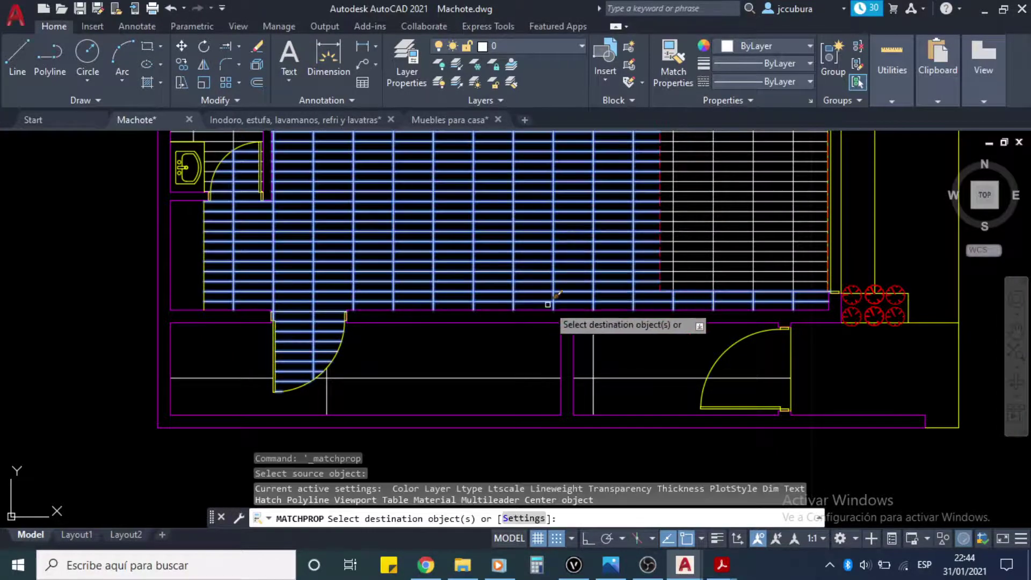
left_click(508, 376)
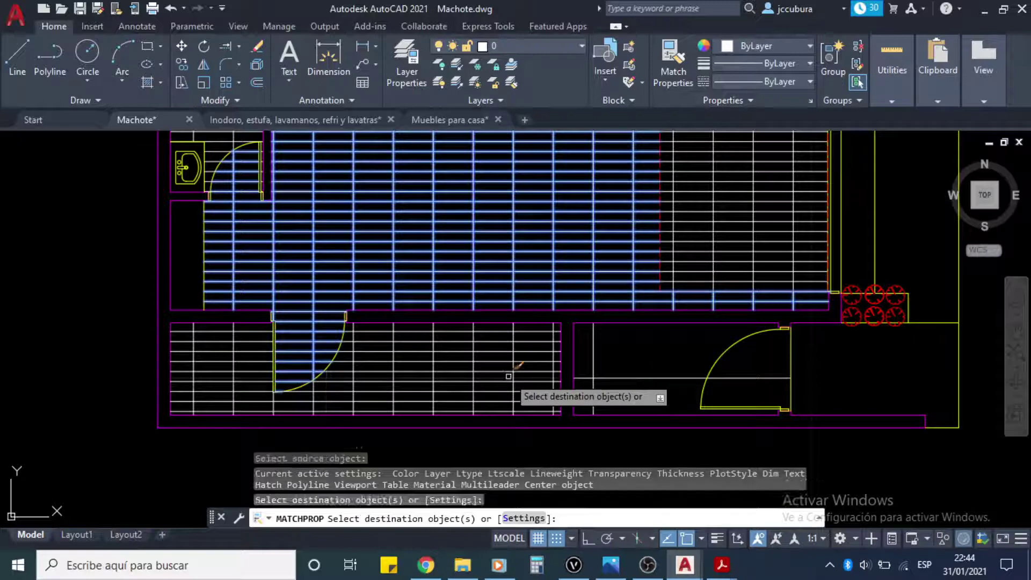
left_click(611, 377)
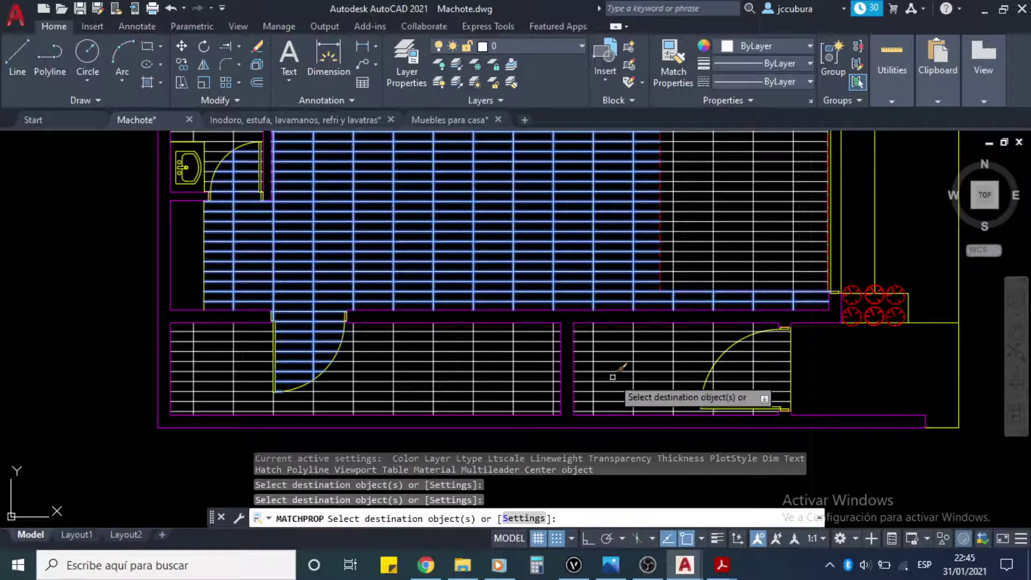
key("Return")
scroll(791, 329, "up", 5)
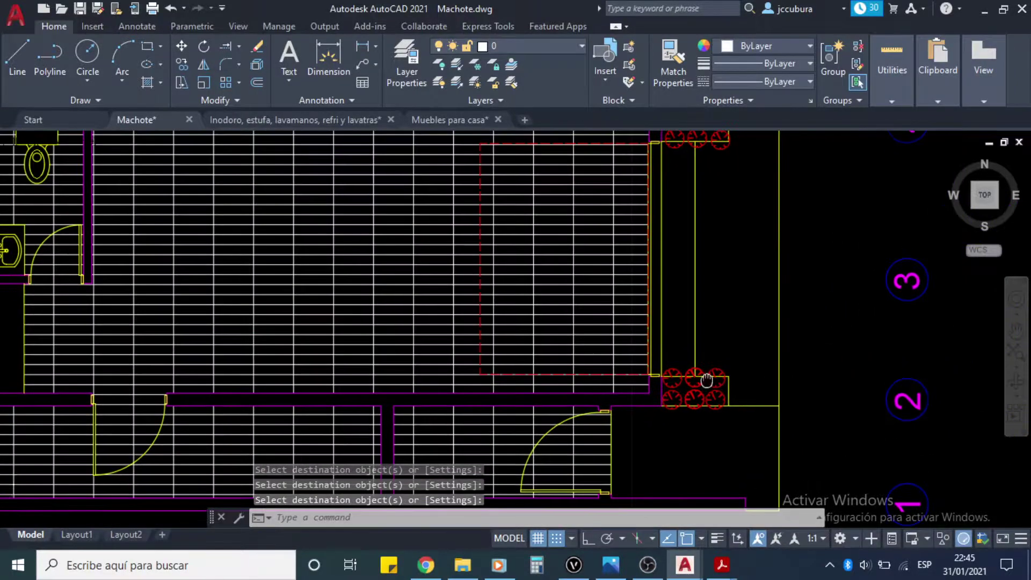
middle_click_drag(723, 279, 702, 276)
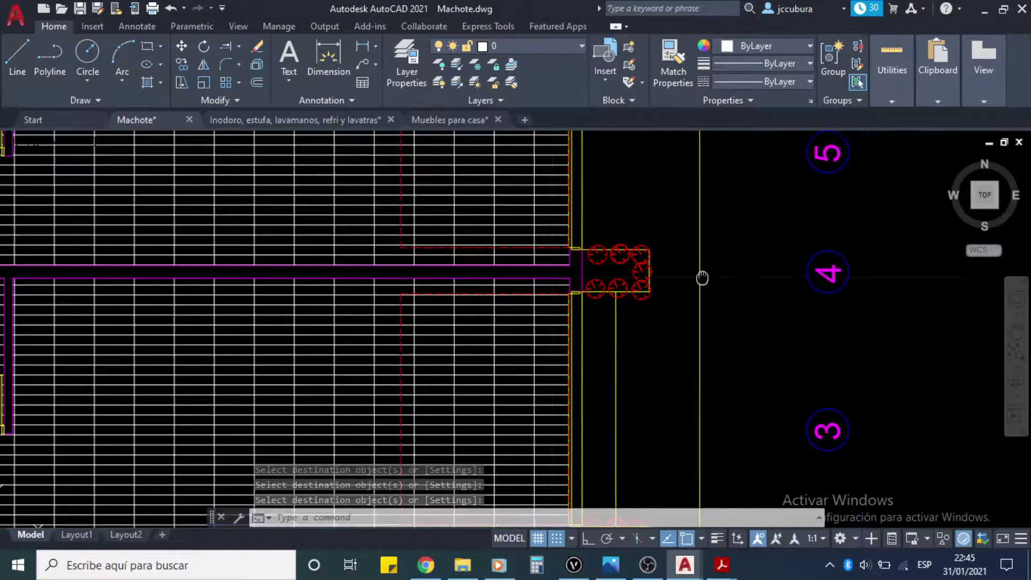
Step: Switch to the furnished-plan PDF in Acrobat Reader and examine the sidewalk (ACERA) hatching in front of Local No. 1 and Local No. 2
middle_click_drag(639, 375, 639, 292)
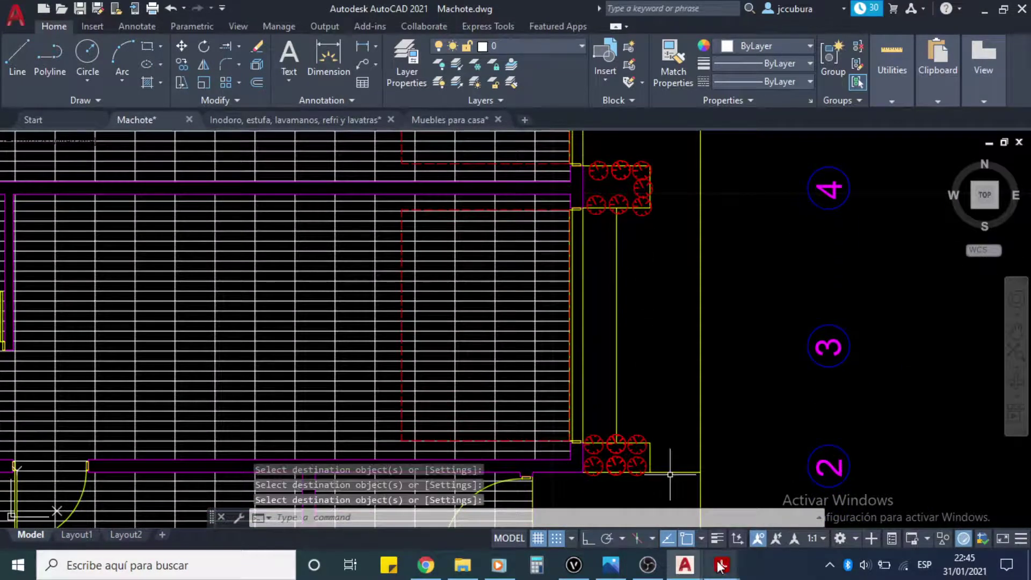
mouse_move(722, 565)
left_click(693, 514)
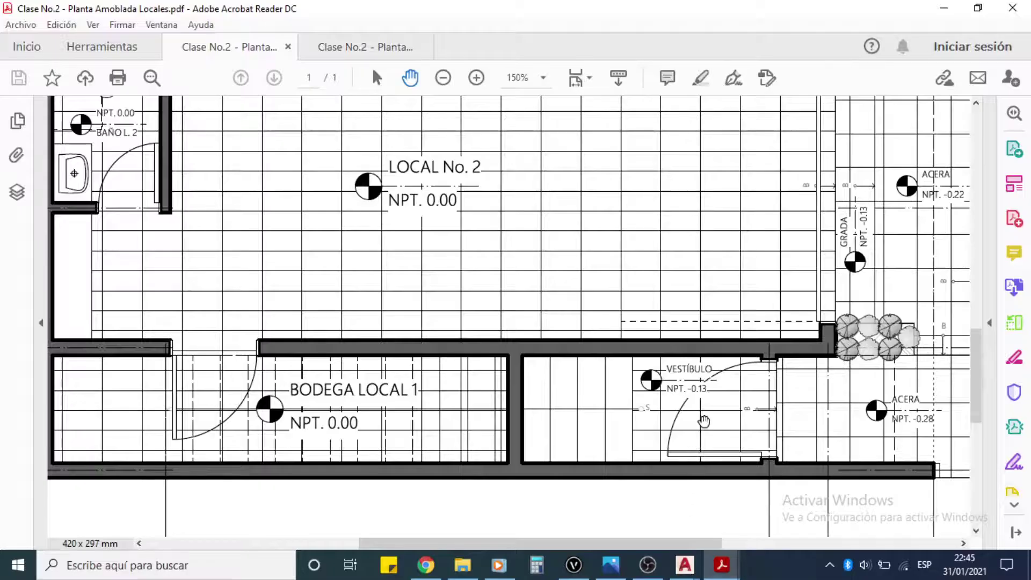
left_click_drag(848, 285, 655, 387)
scroll(656, 387, "up", 7)
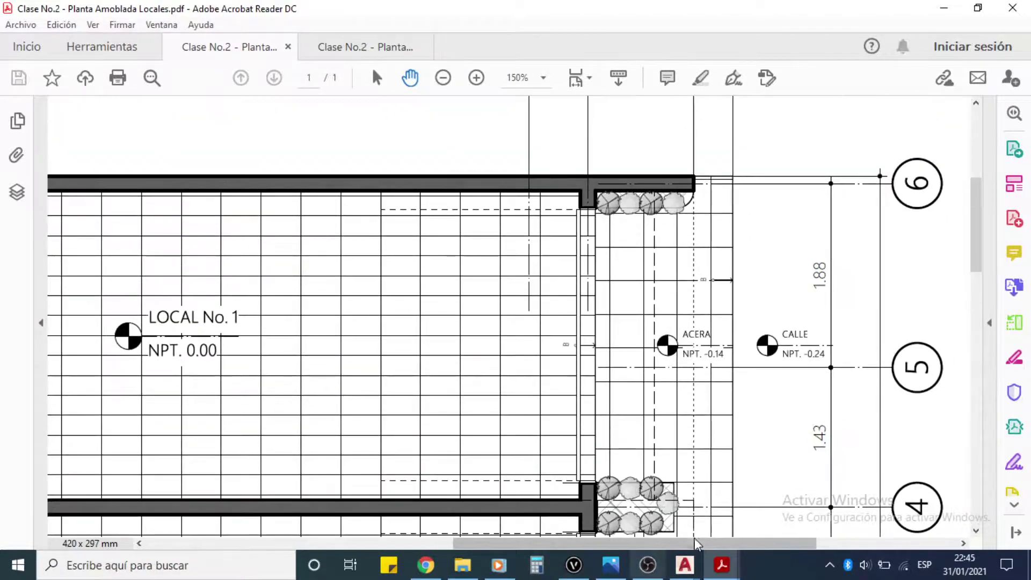
Step: Switch back to Machote.dwg in AutoCAD and hatch the sidewalk in front of the two locales with the GRATE pattern at scale 1.00
left_click(684, 565)
key("alt+Tab")
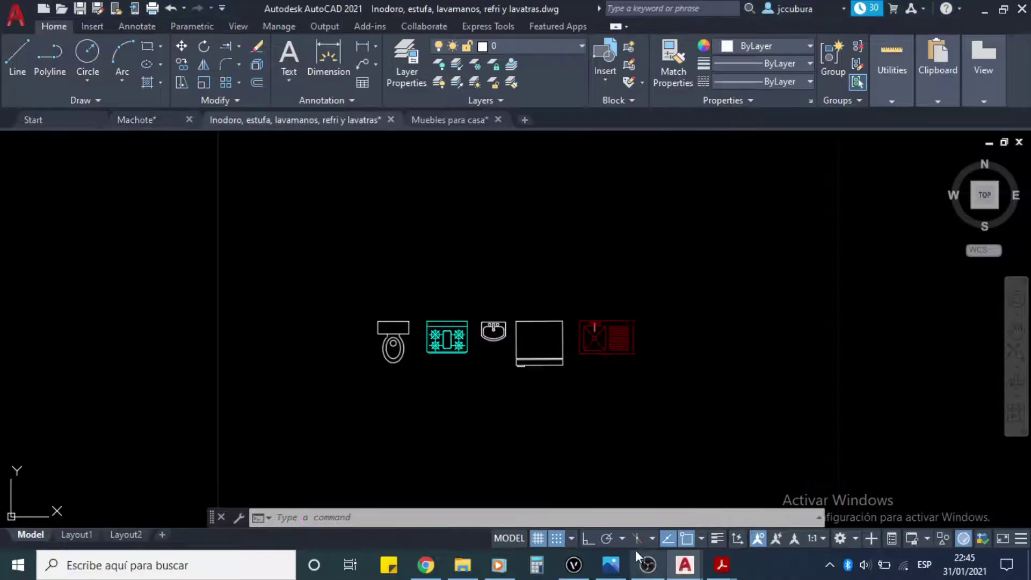
mouse_move(682, 564)
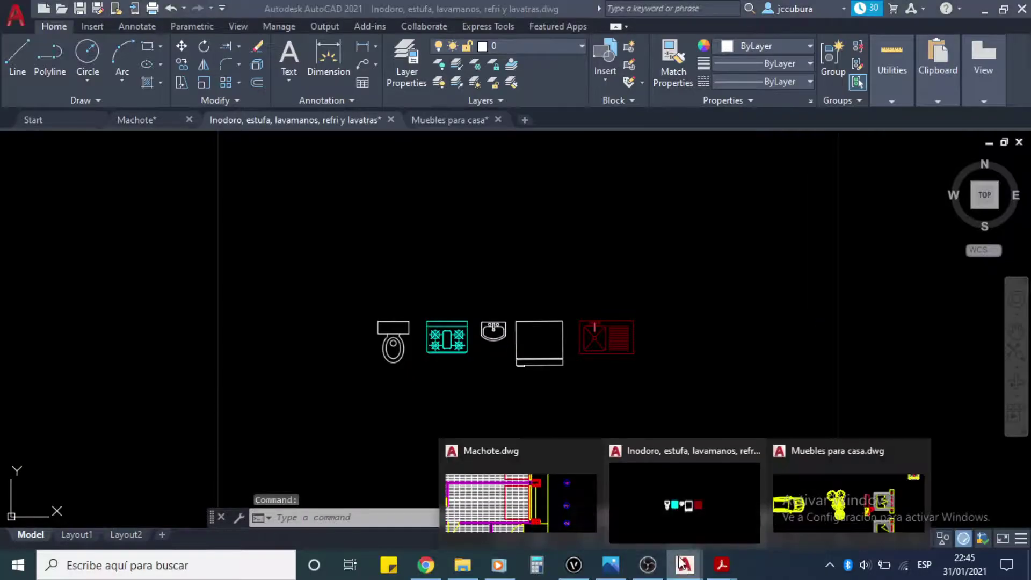
left_click(532, 522)
middle_click_drag(636, 242, 583, 366)
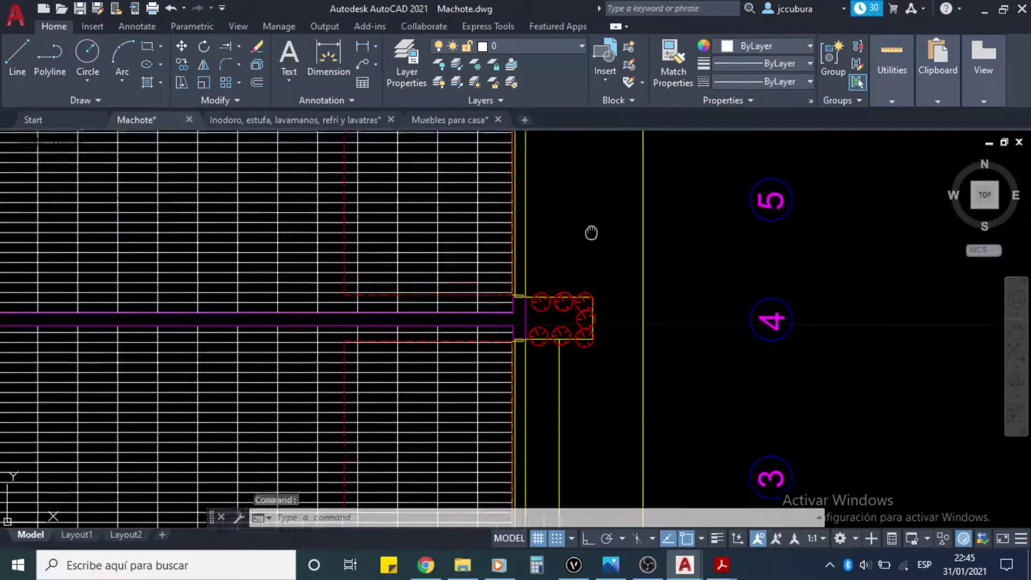
mouse_move(591, 230)
middle_mouse_down()
mouse_move(578, 325)
mouse_move(561, 303)
middle_mouse_up()
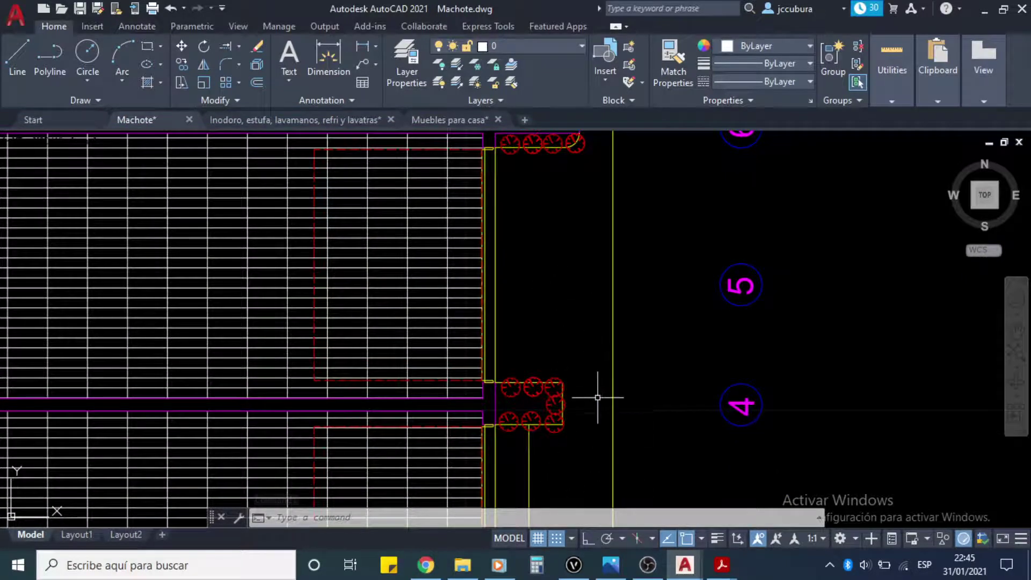
mouse_move(608, 388)
middle_mouse_down()
mouse_move(596, 368)
mouse_move(589, 384)
mouse_move(595, 376)
middle_mouse_up()
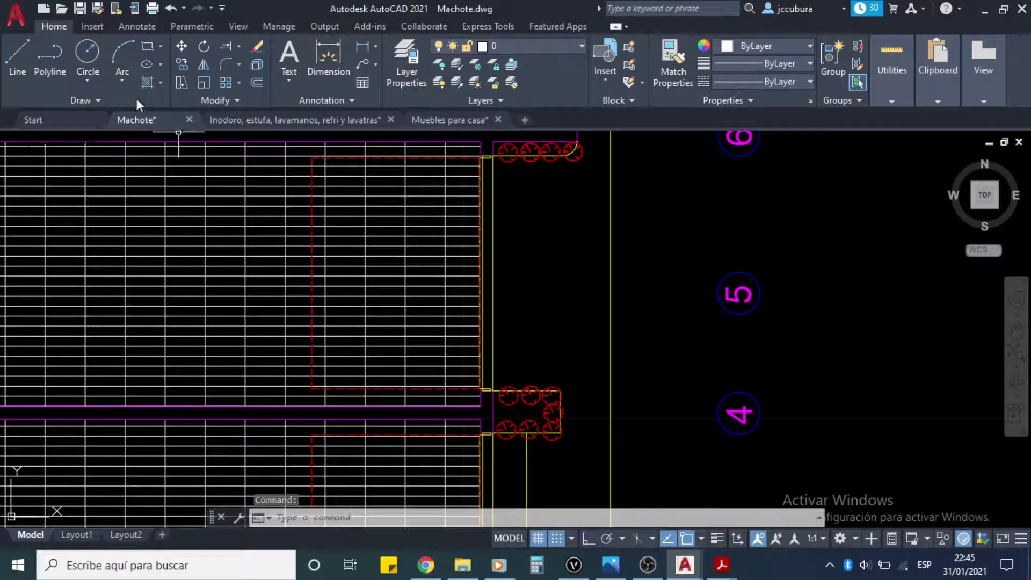
left_click(143, 81)
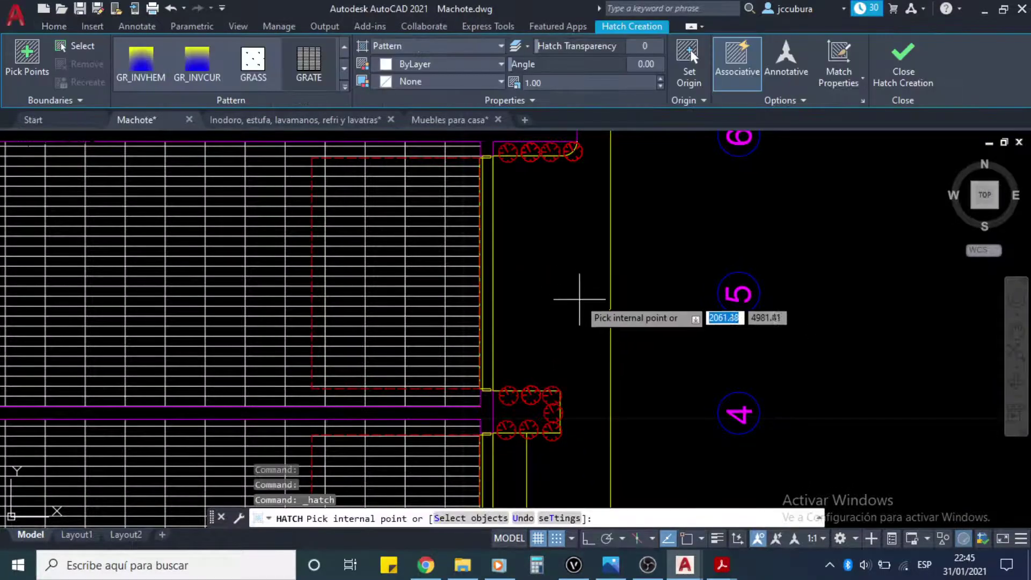
left_click(554, 273)
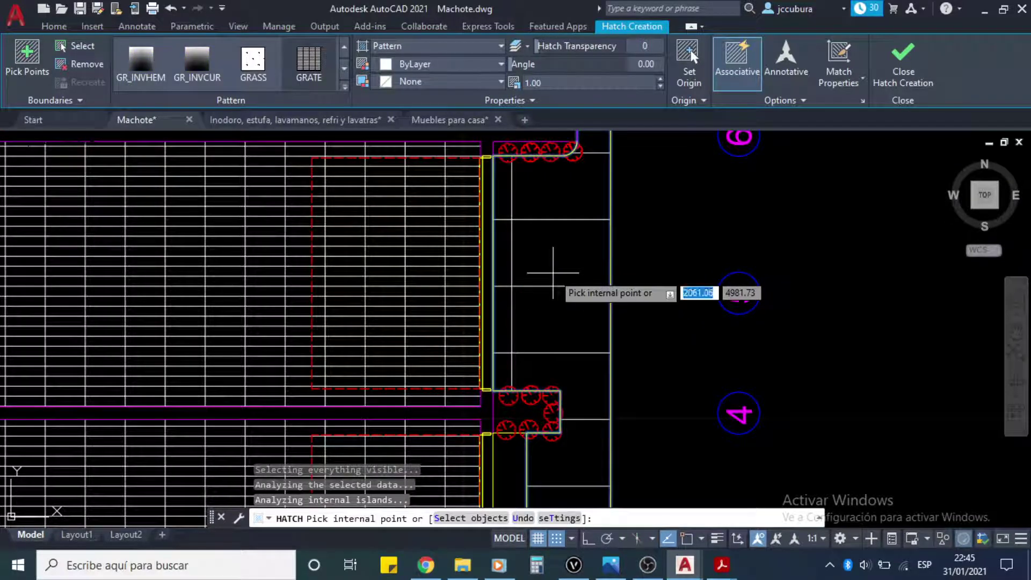
key("Return")
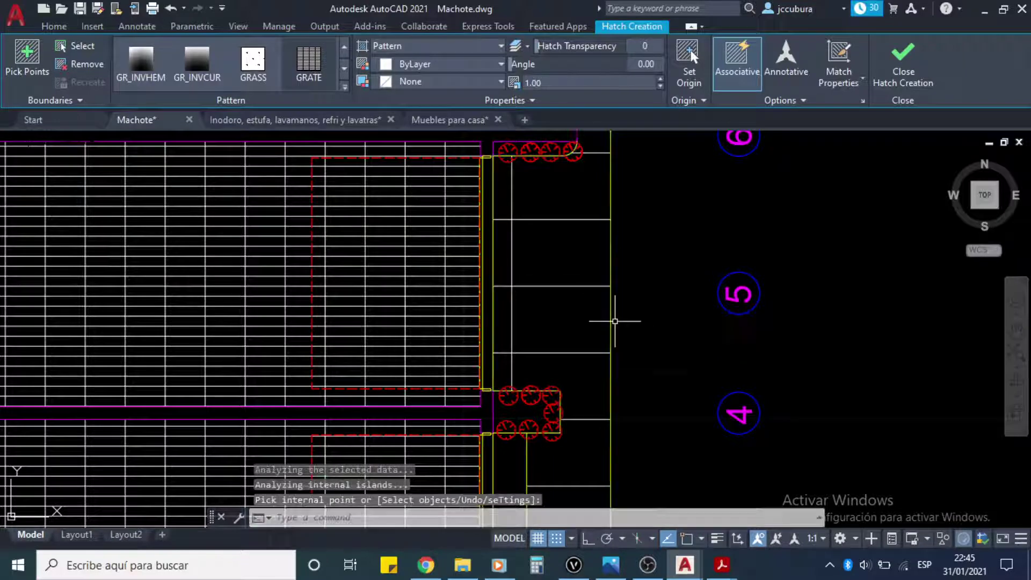
Step: Change the sidewalk hatch's pattern to NET
scroll(603, 310, "down", 2)
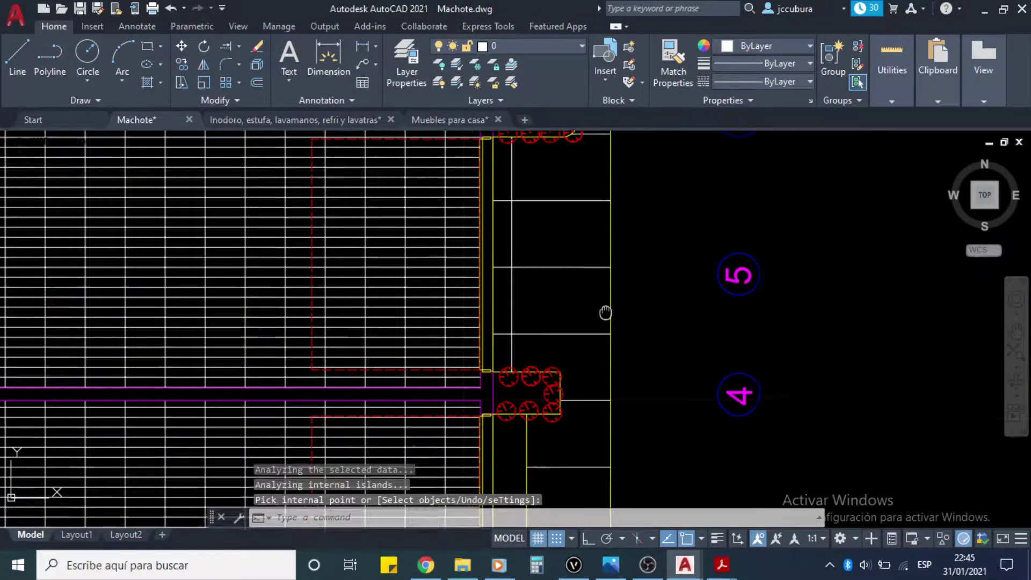
scroll(594, 299, "up", 2)
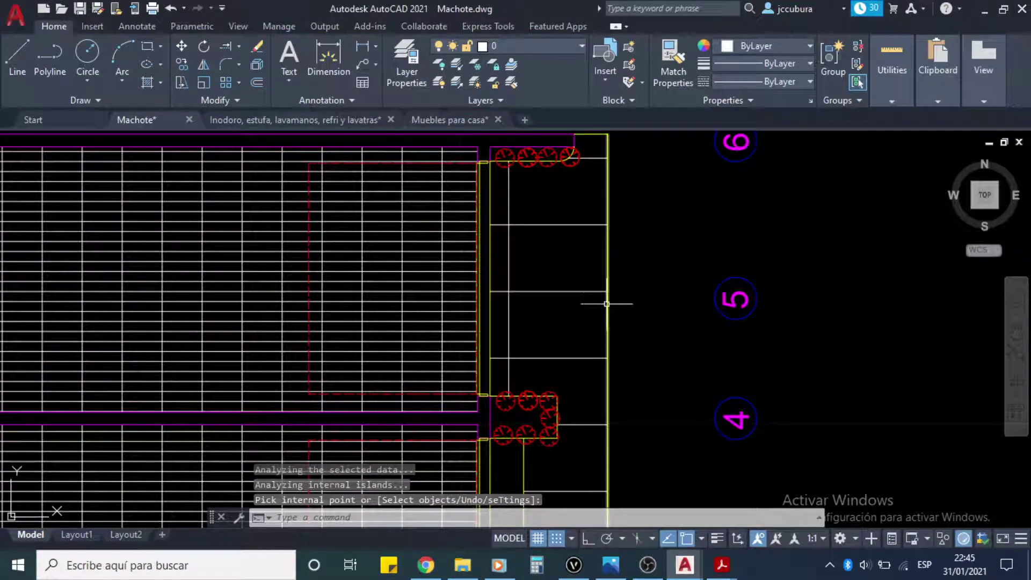
left_click(573, 224)
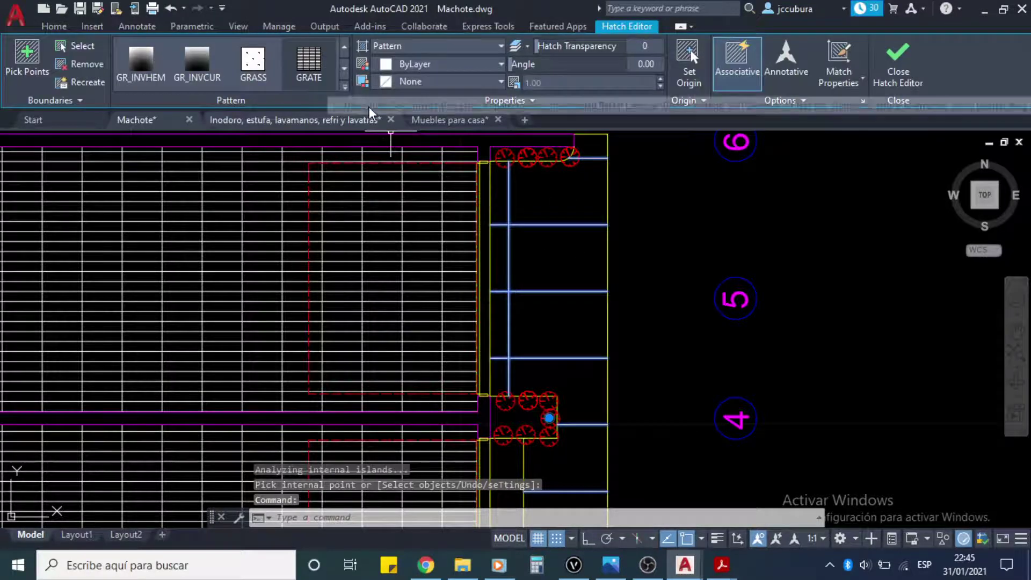
left_click(345, 87)
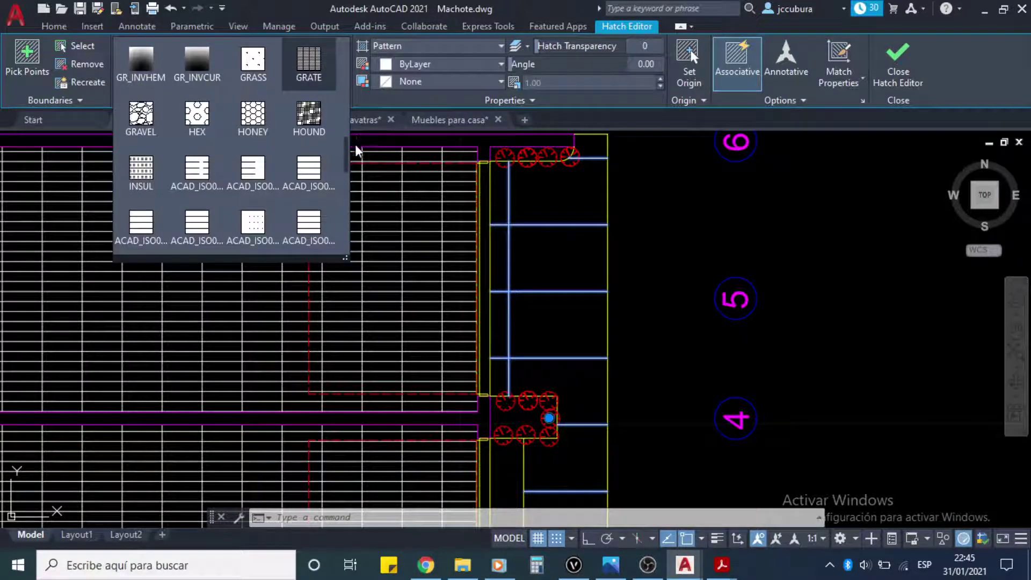
left_click_drag(343, 160, 349, 50)
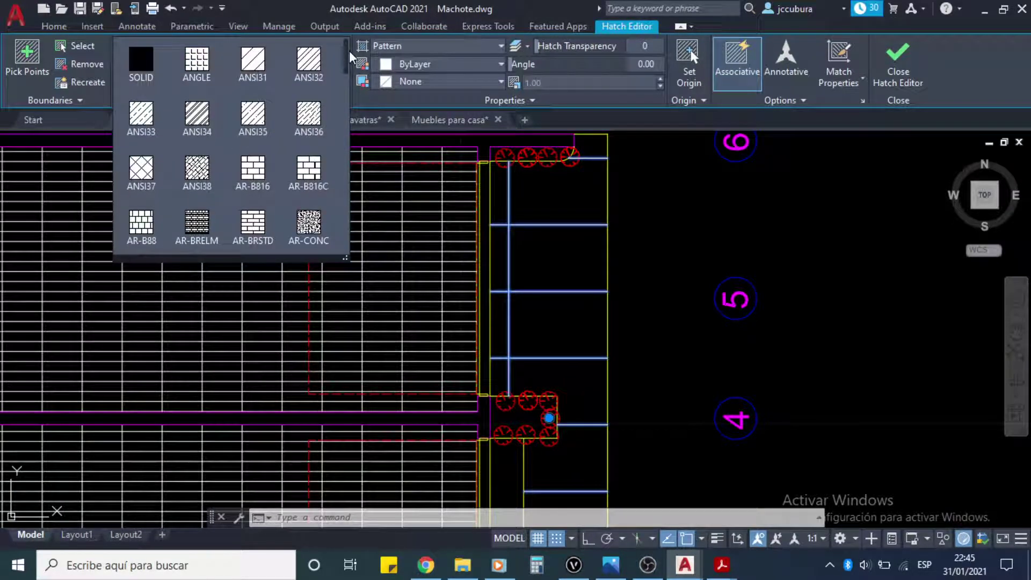
left_click_drag(349, 53, 350, 58)
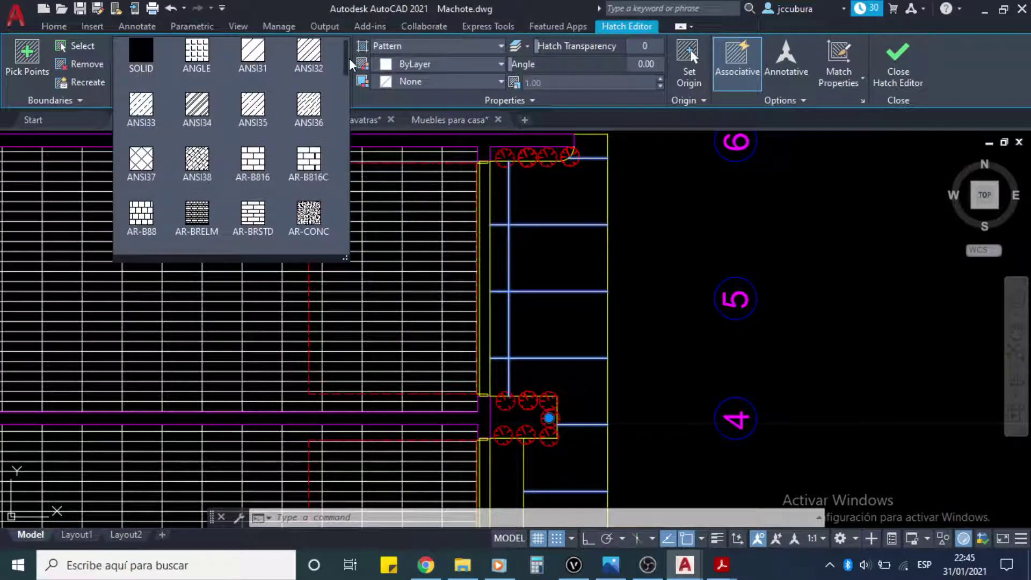
left_click(141, 161)
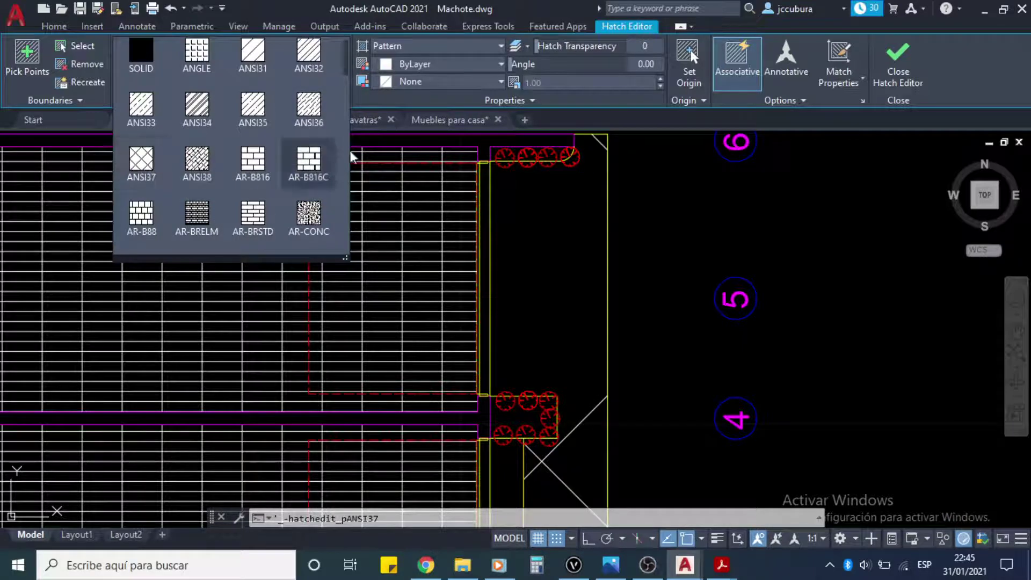
mouse_move(347, 65)
left_mouse_down()
mouse_move(346, 153)
mouse_move(360, 214)
left_mouse_up()
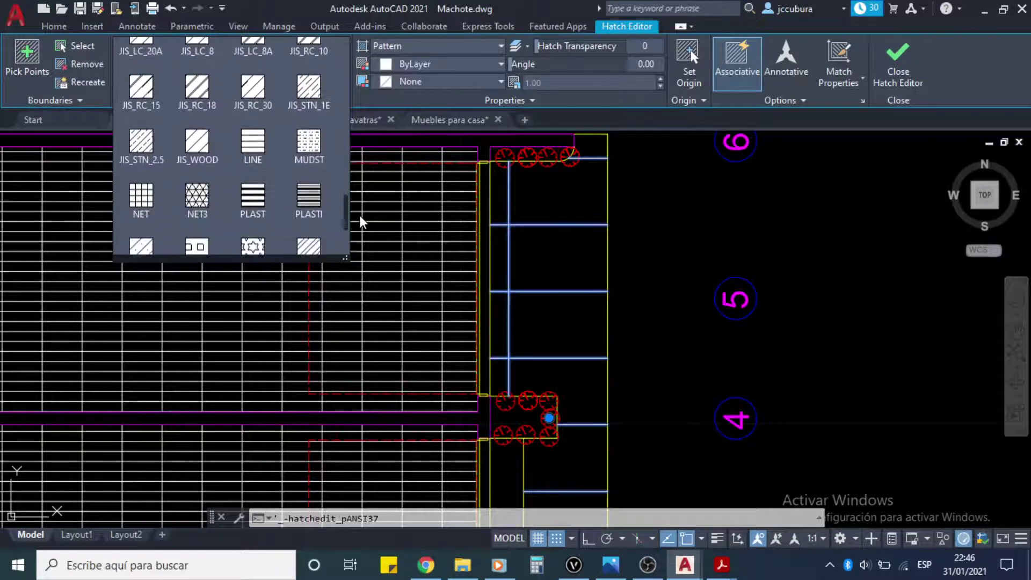
left_click(144, 198)
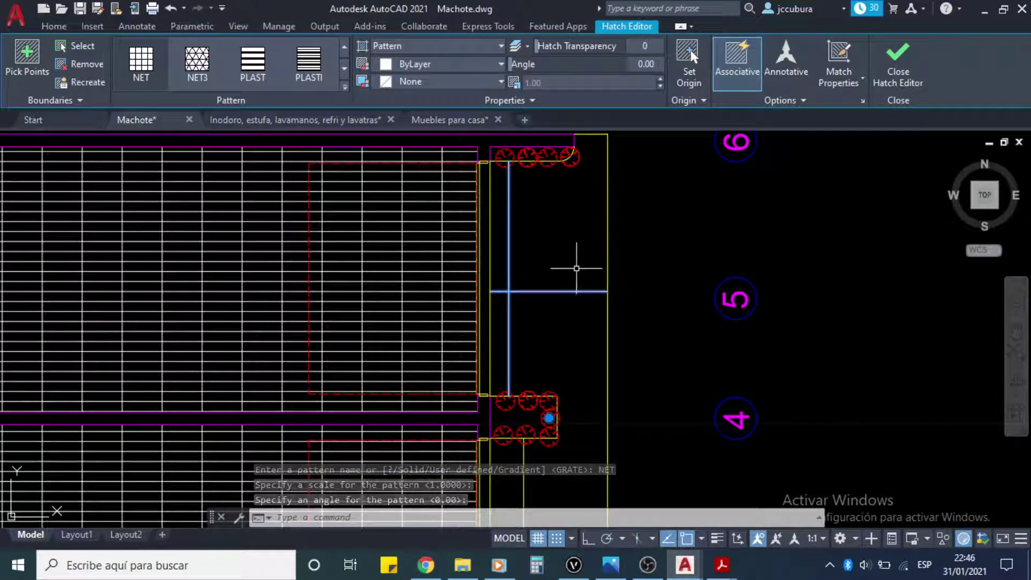
key("Return")
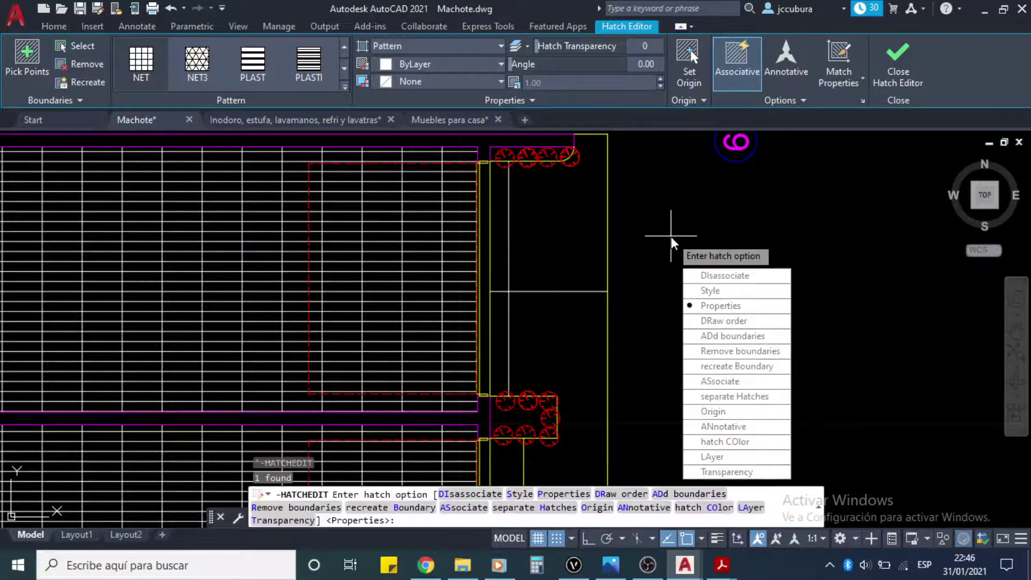
key("Escape")
key("Escape")
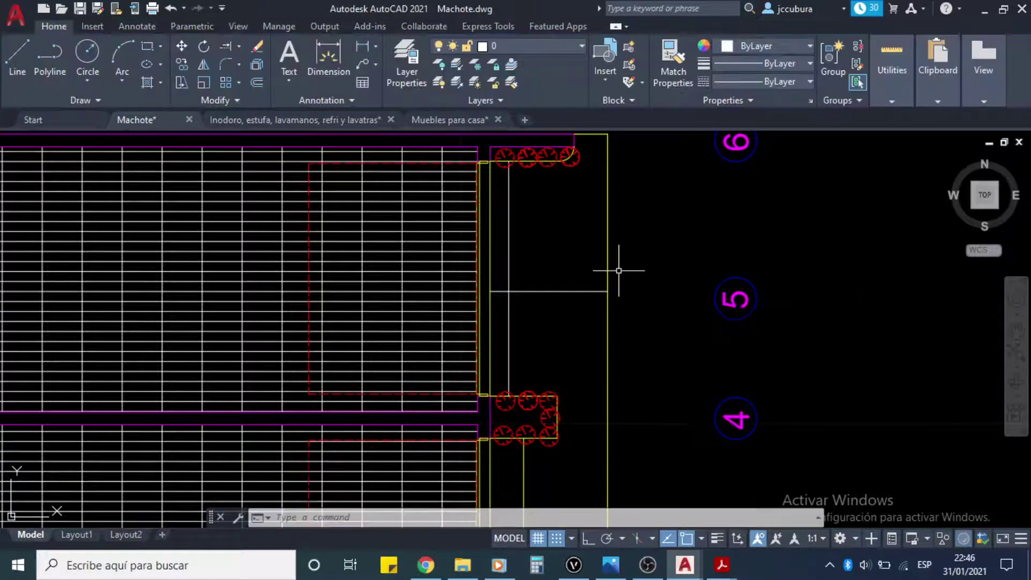
Step: Set the sidewalk hatch's scale to 0.15
left_click(540, 291)
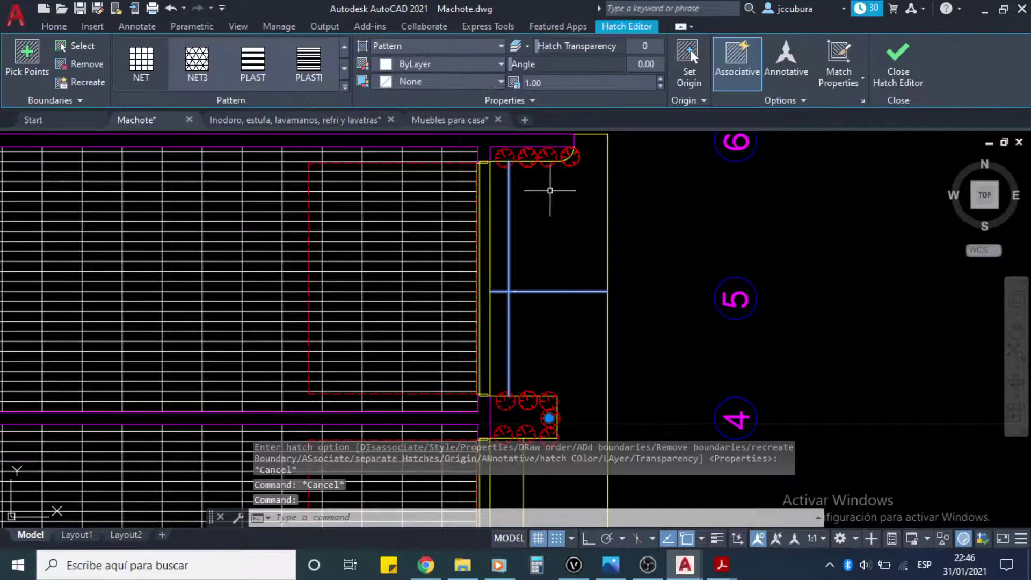
middle_click_drag(645, 285, 649, 271)
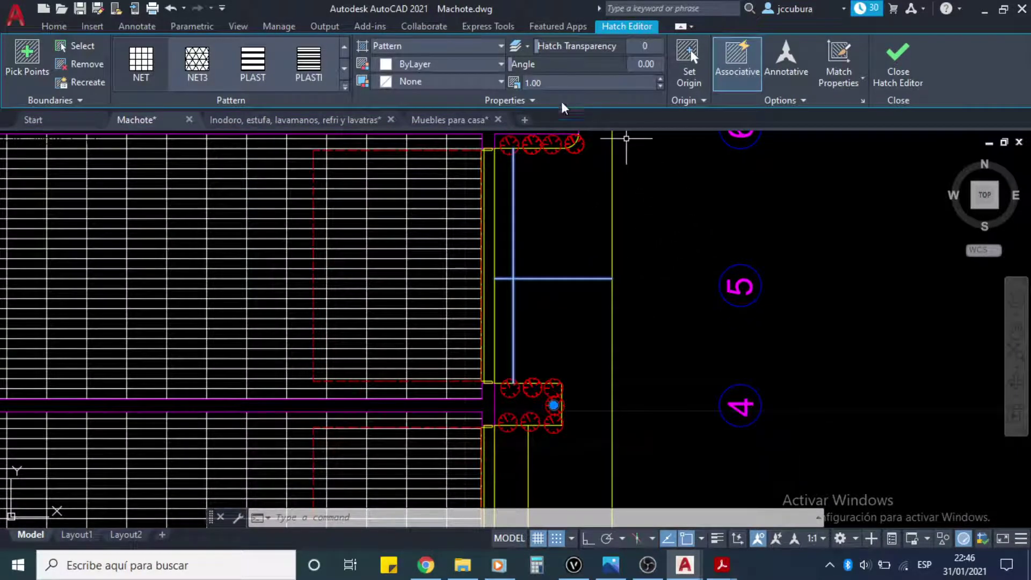
left_click(517, 82)
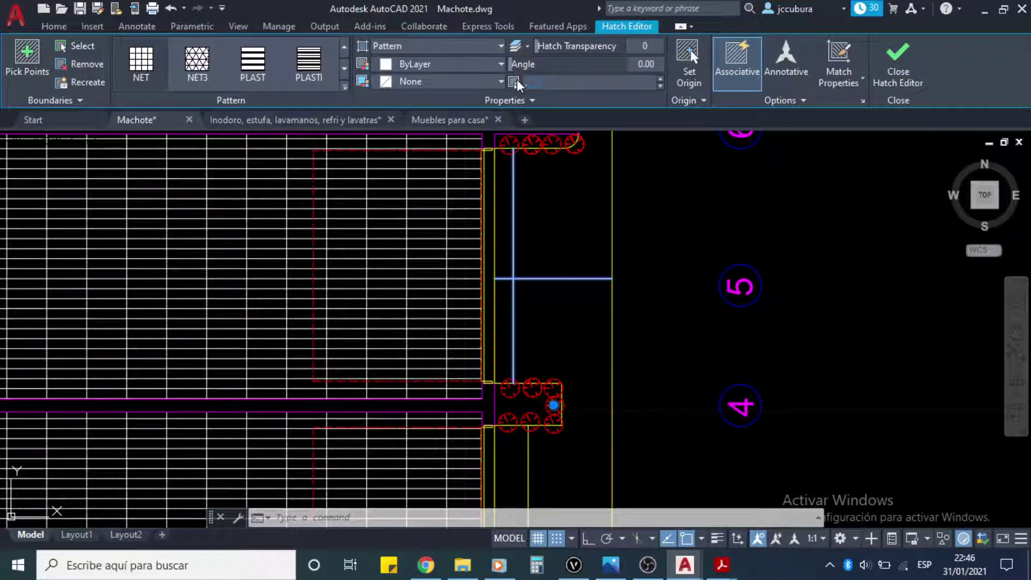
key("Return")
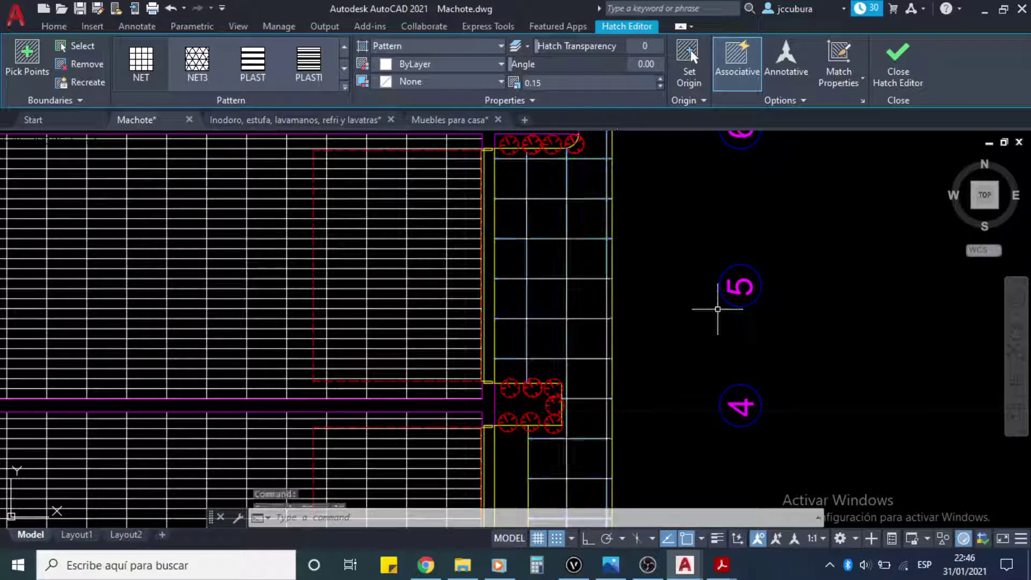
key("Escape")
scroll(672, 290, "down", 3)
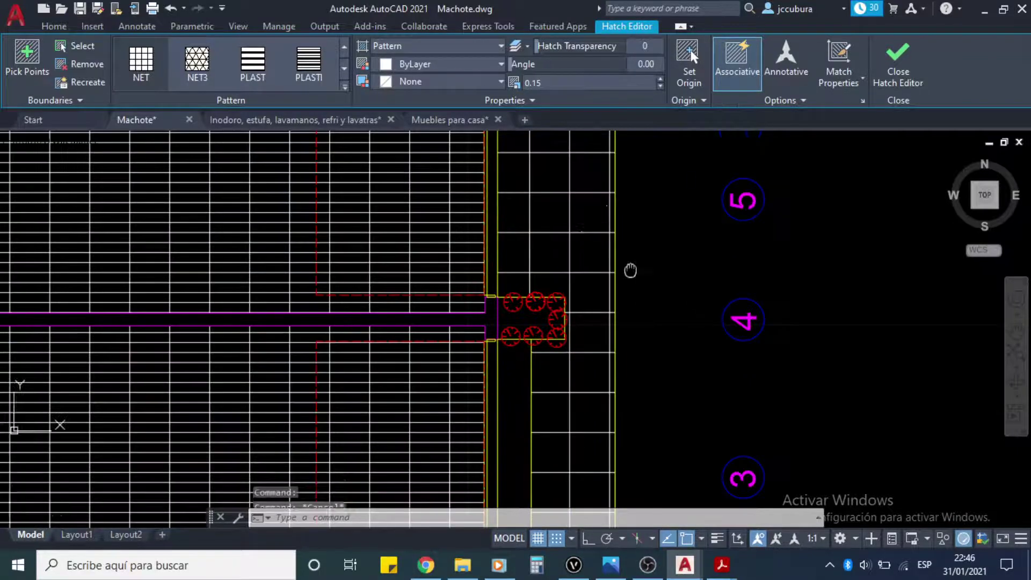
key("Escape")
Step: Examine the NET hatch along the whole sidewalk, from the vestibule entrance up to axis 6
scroll(666, 311, "down", 5)
middle_click_drag(687, 324, 683, 281)
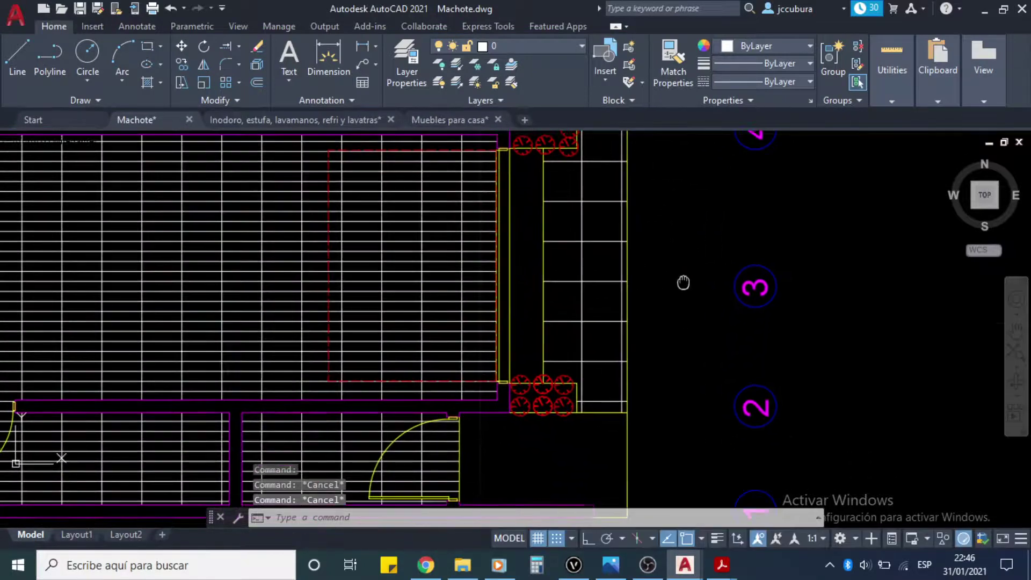
mouse_move(684, 350)
middle_mouse_down()
mouse_move(691, 211)
mouse_move(662, 328)
middle_mouse_up()
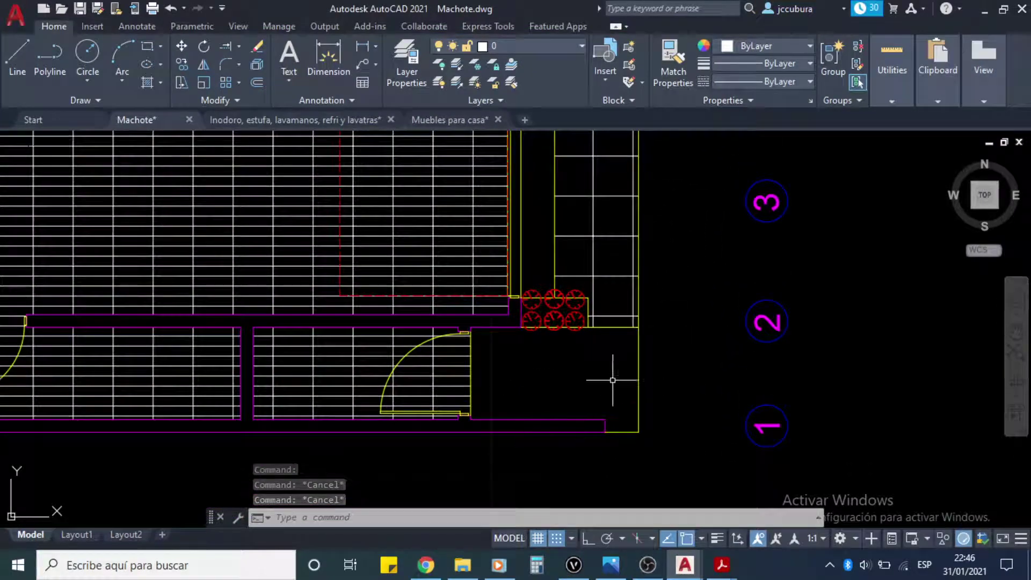
middle_click_drag(602, 311, 598, 391)
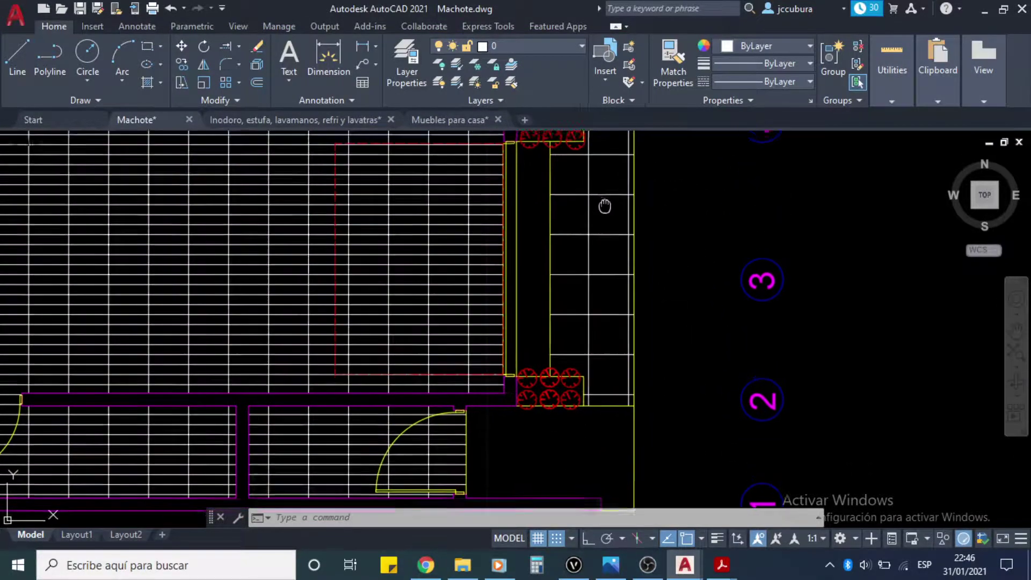
middle_click_drag(603, 202, 601, 271)
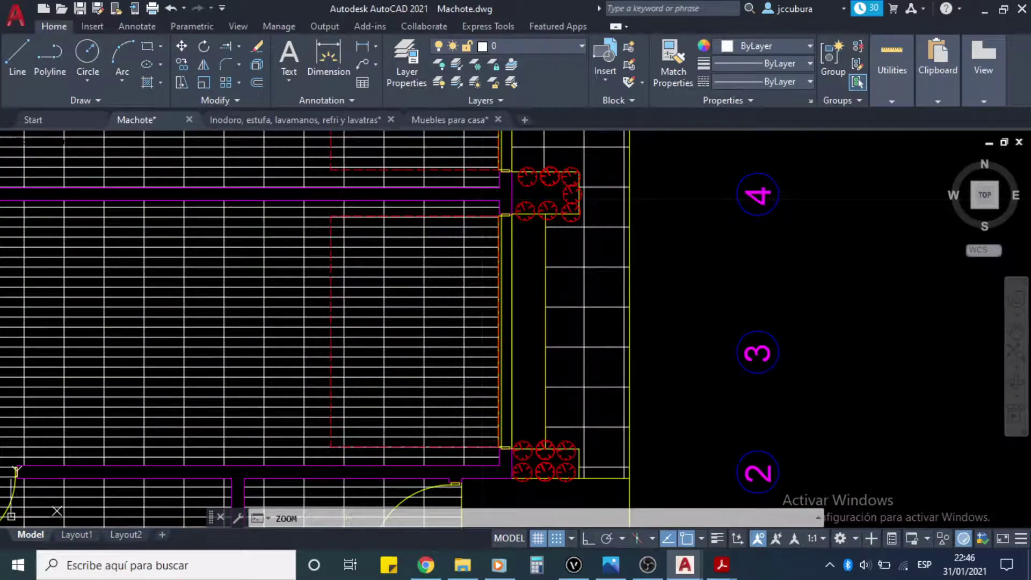
middle_click(601, 272)
middle_click(601, 272)
left_click(603, 373)
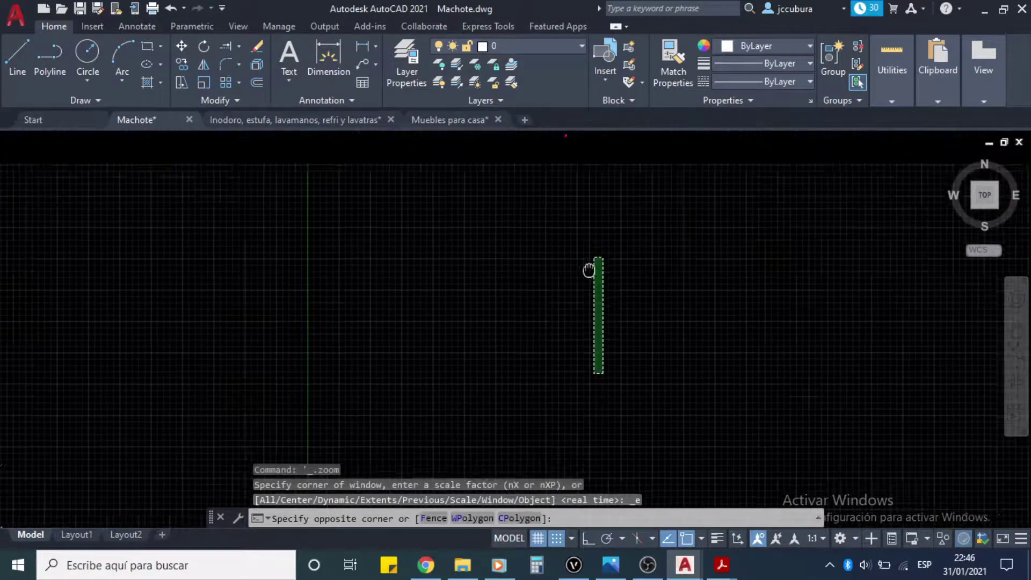
middle_click_drag(589, 270, 594, 325)
scroll(518, 191, "up", 4)
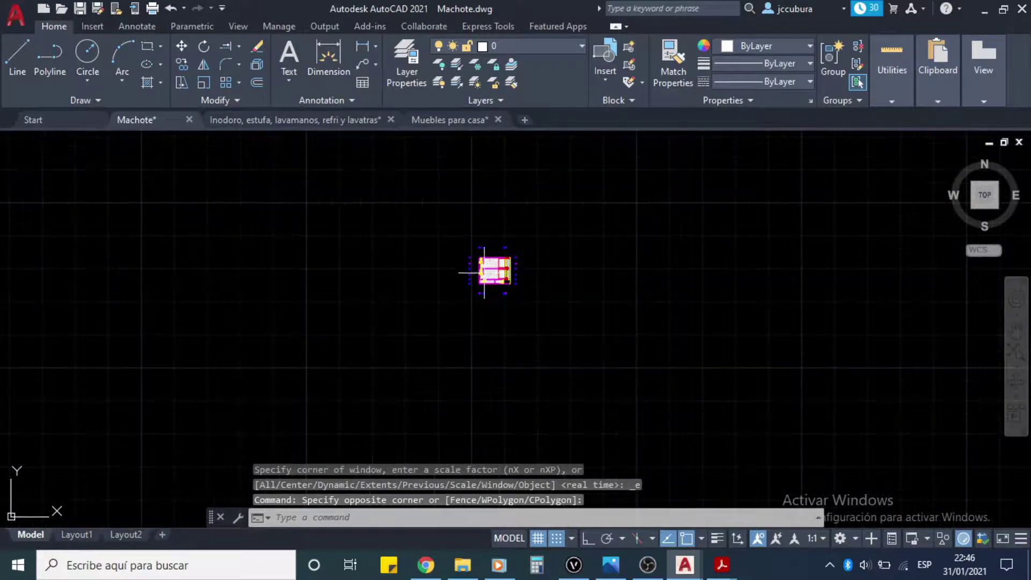
scroll(483, 272, "up", 10)
middle_click_drag(511, 219, 529, 273)
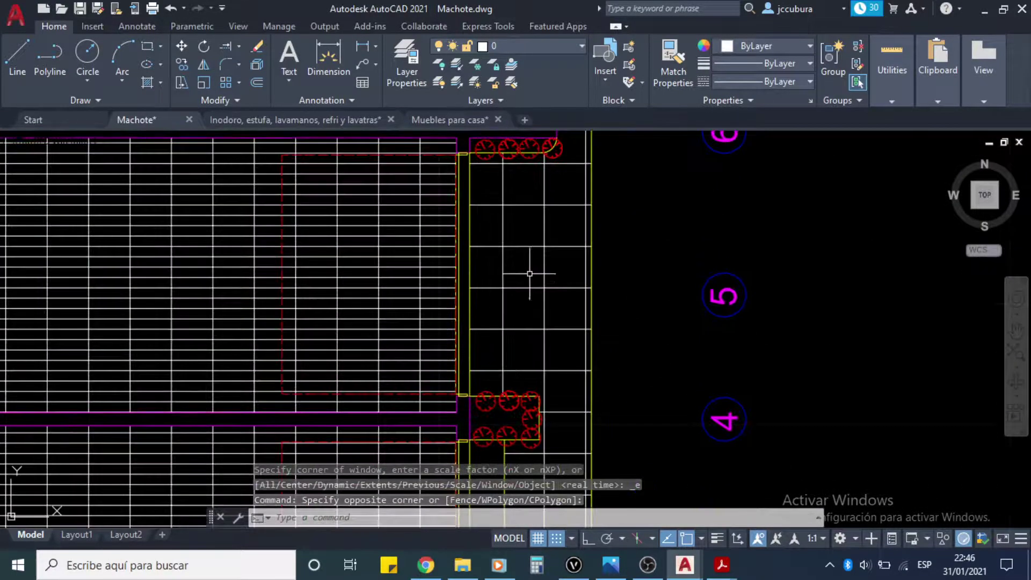
middle_click_drag(537, 237, 527, 258)
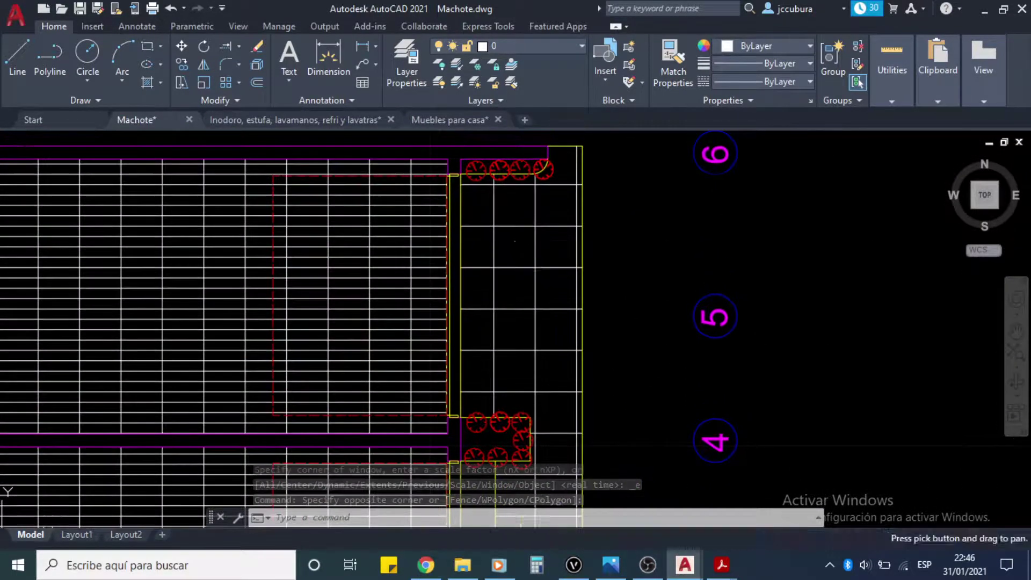
Step: Set the NET sidewalk hatch's scale to 0.10
left_click(535, 227)
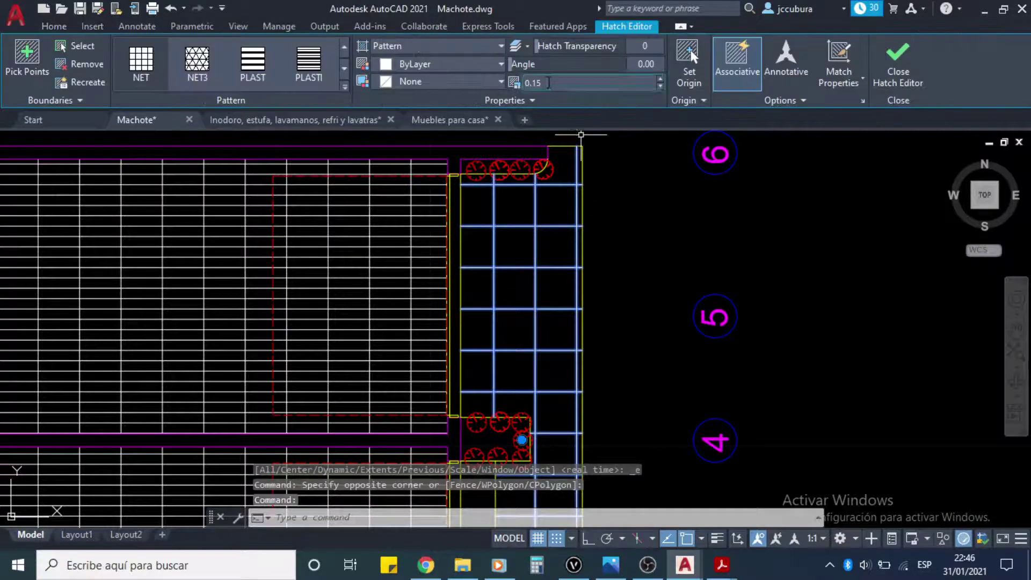
type("0.1")
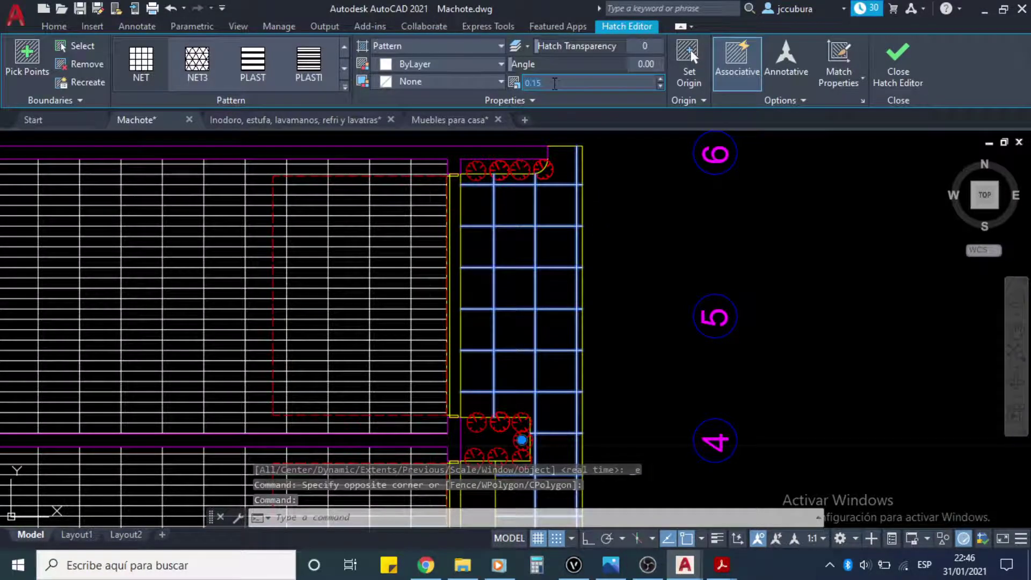
key("Return")
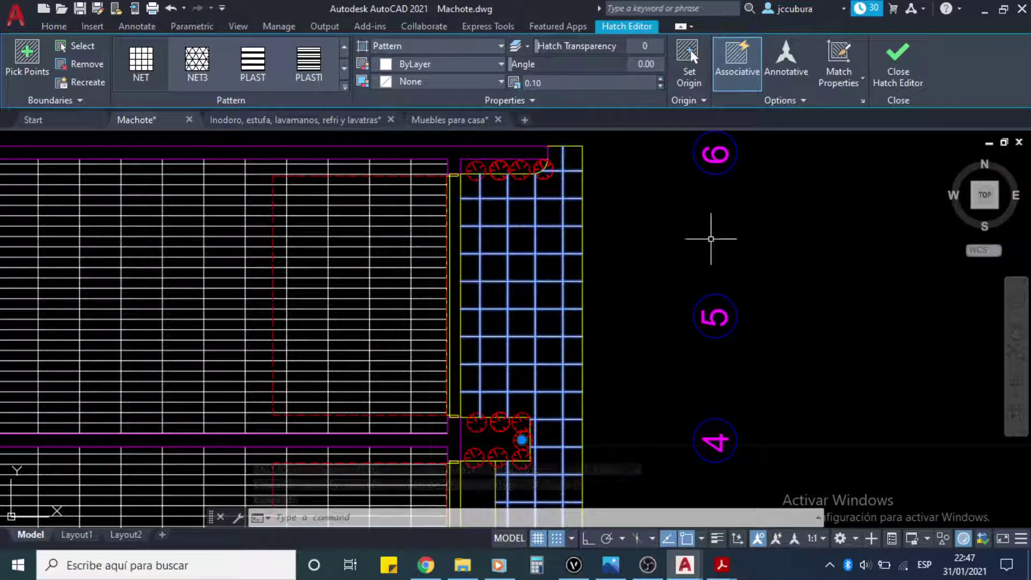
key("Escape")
key("Escape")
Step: Move the sidewalk hatch to the Hatches layer and save the drawing
left_click(544, 223)
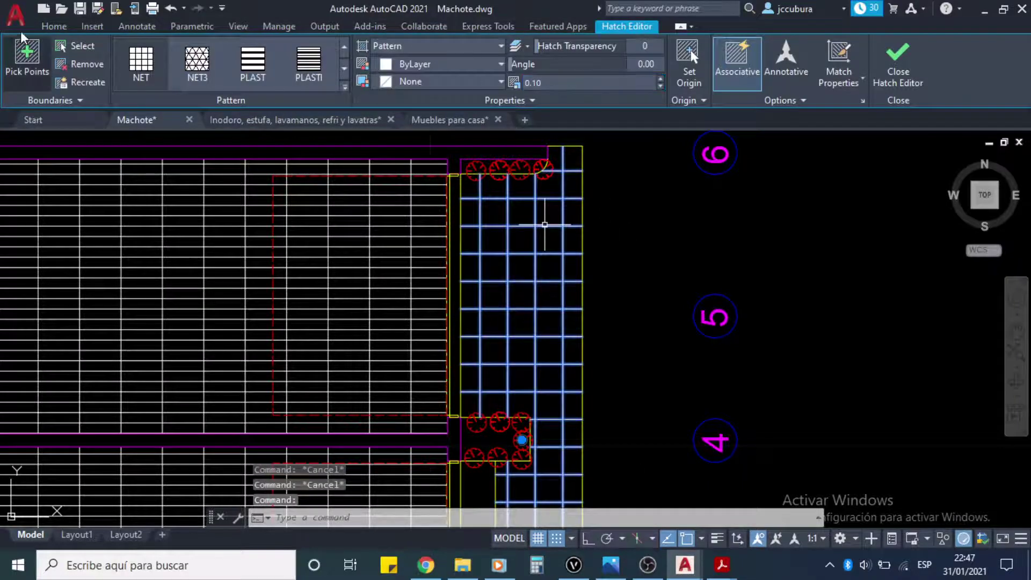
left_click(47, 28)
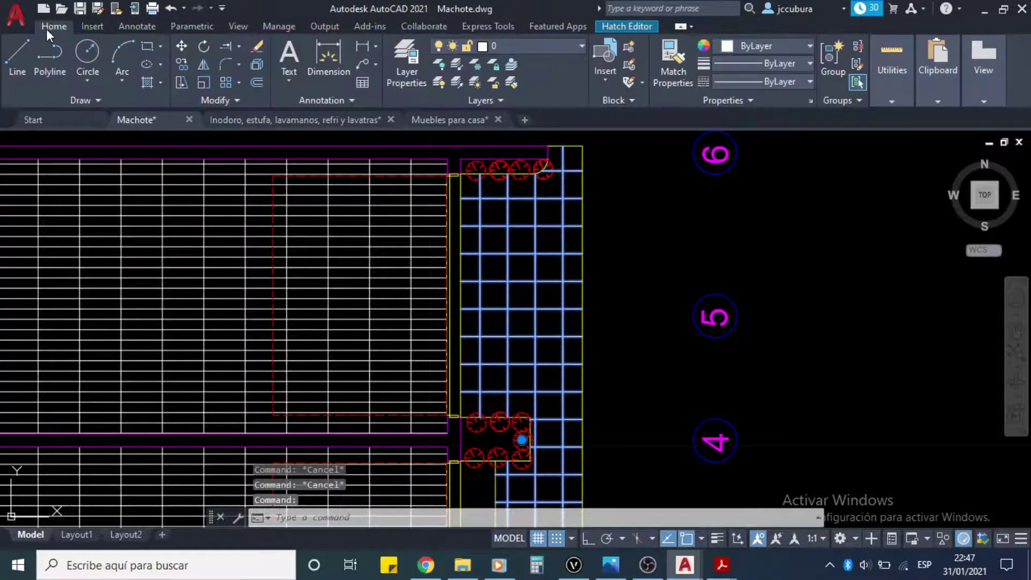
left_click(582, 46)
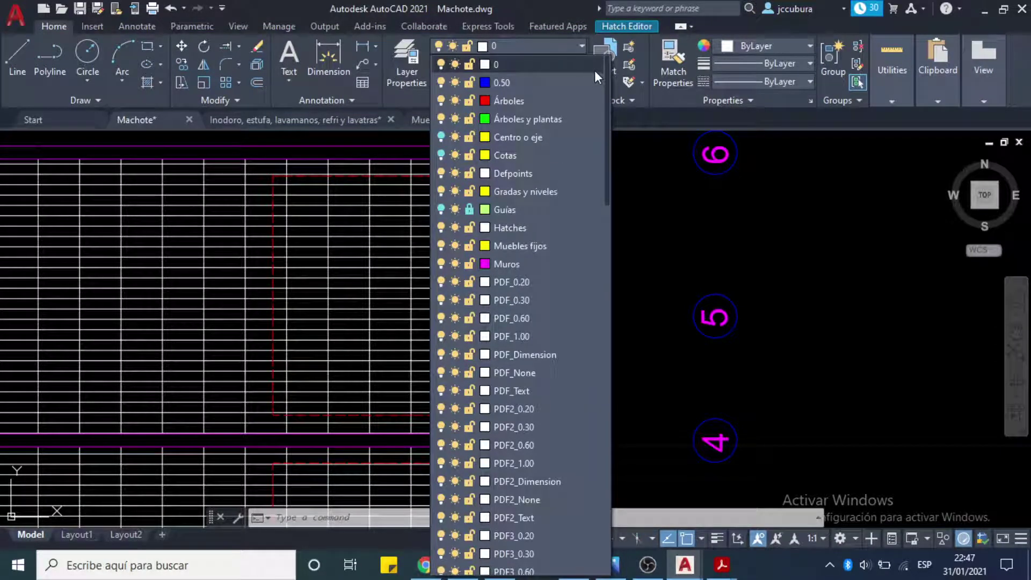
left_click(536, 228)
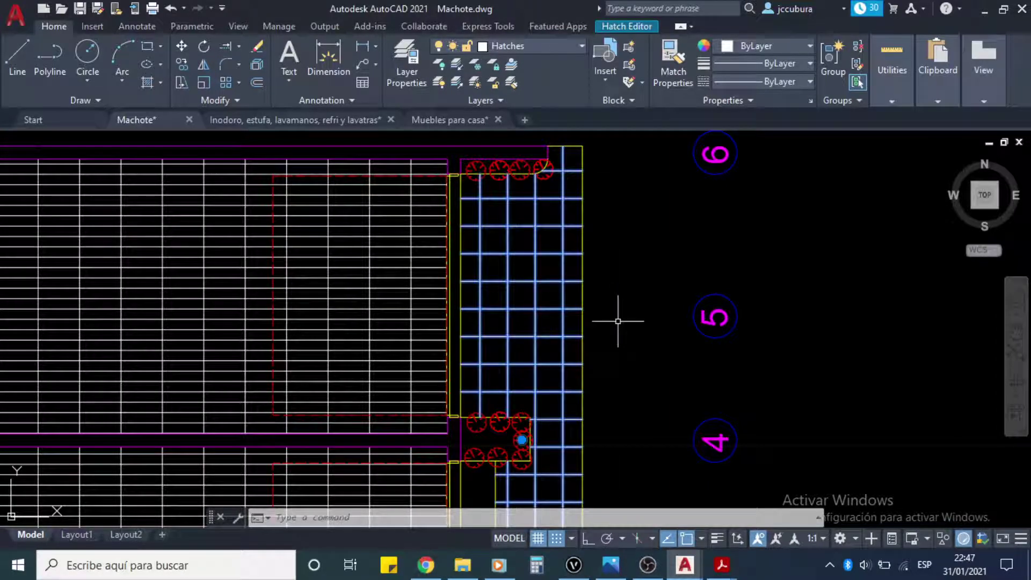
key("Escape")
middle_click_drag(618, 321, 625, 173)
key("Escape")
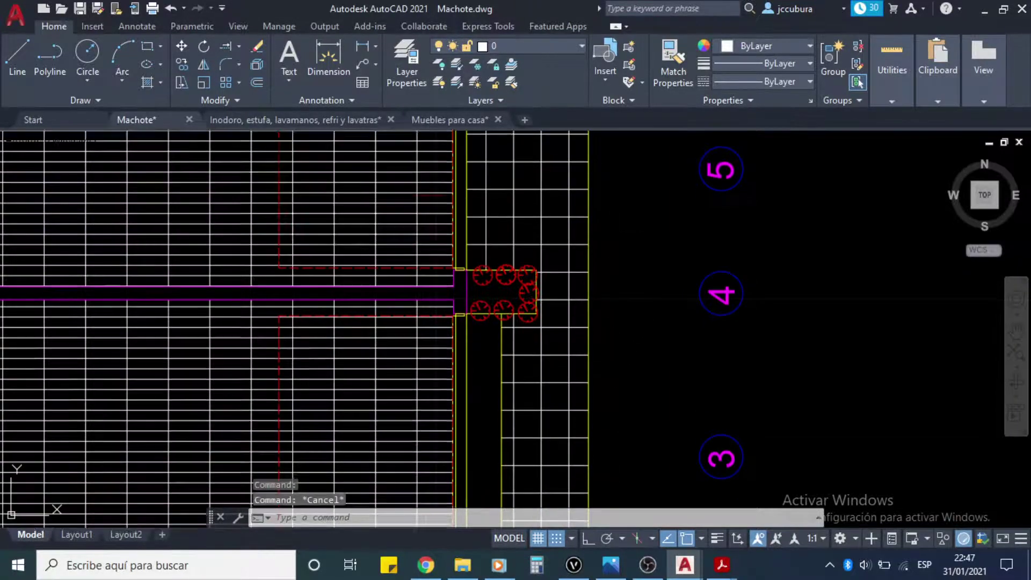
middle_click_drag(622, 306, 630, 195)
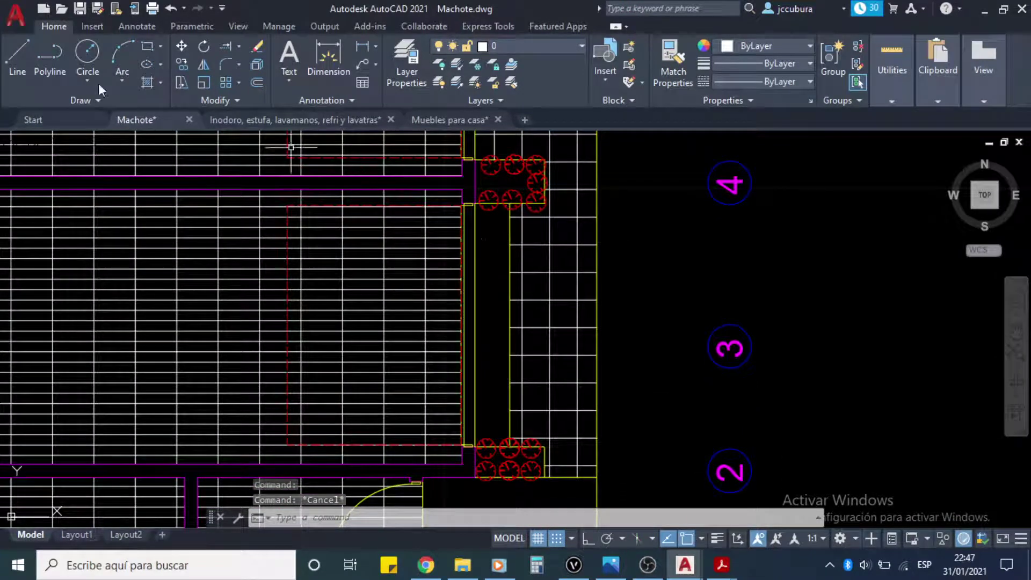
left_click(80, 9)
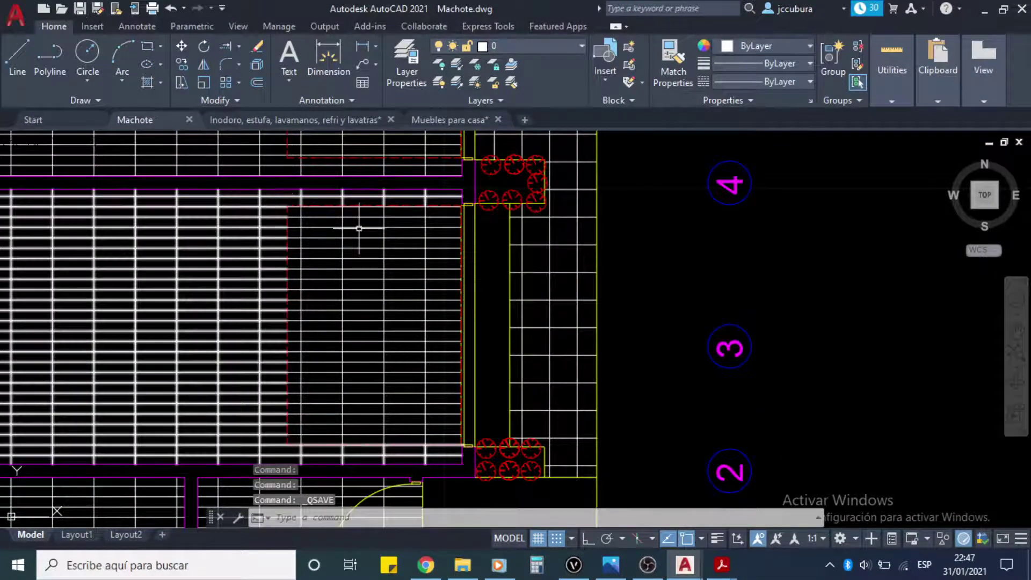
Step: Hatch the narrow strip between axes 4 and 2 and the entrance area between axes 2 and 1 with GRATE at scale 1.00
left_click(151, 82)
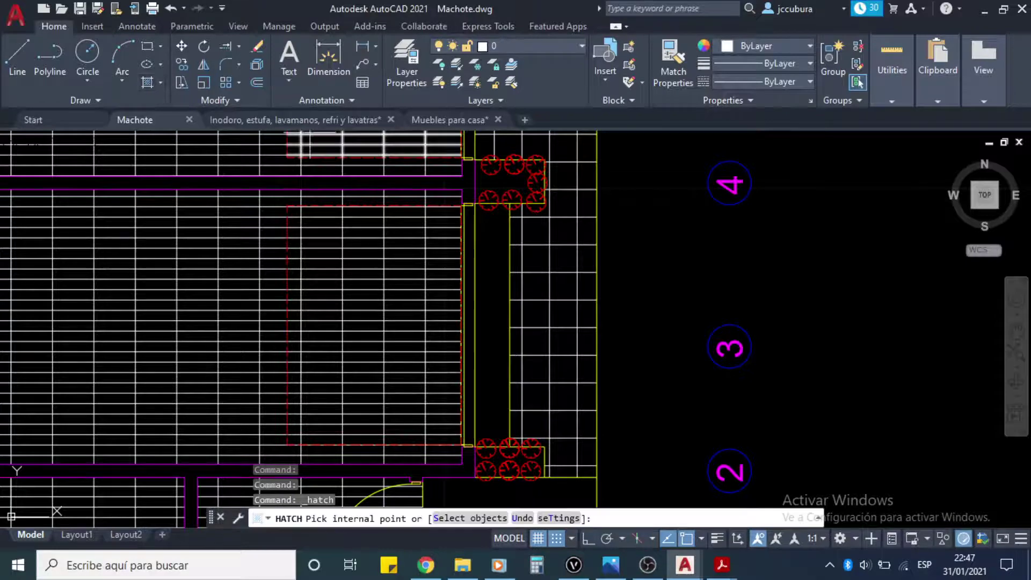
left_click(494, 289)
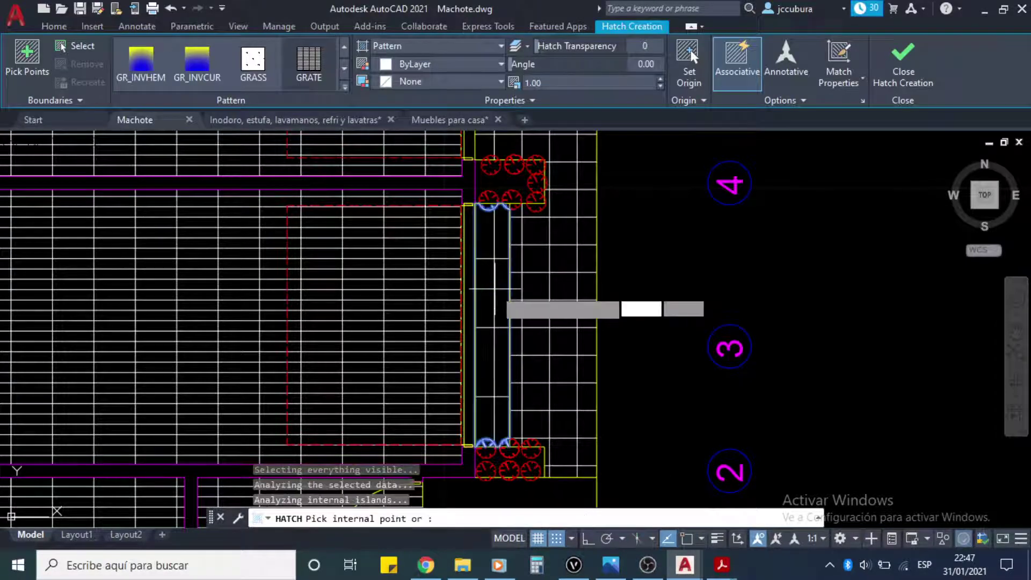
middle_click_drag(616, 392, 614, 294)
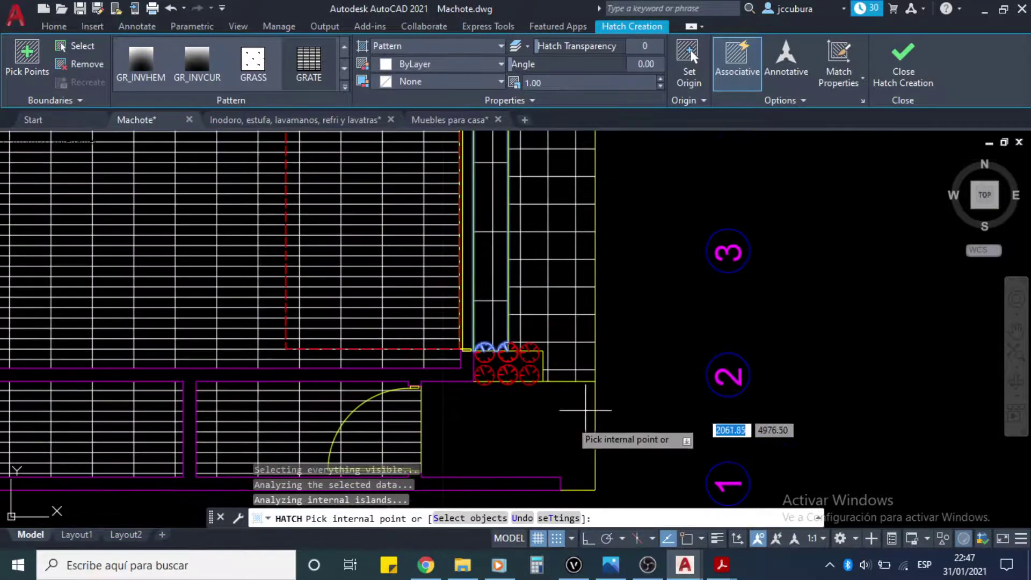
left_click(531, 435)
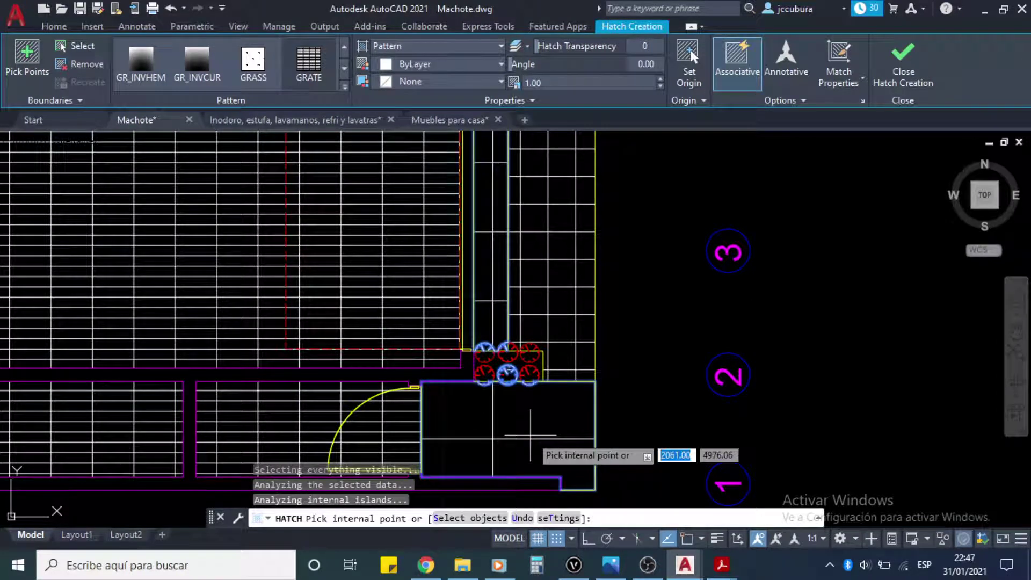
key("Escape")
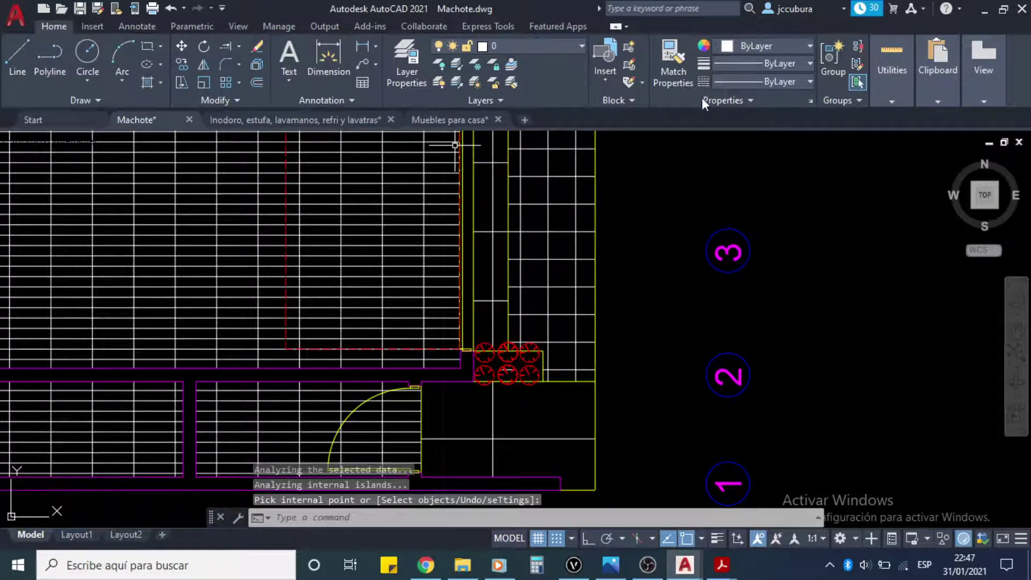
Step: Match the NET sidewalk hatch's properties onto the entrance-area and narrow-strip hatches, and save the drawing
left_click(674, 67)
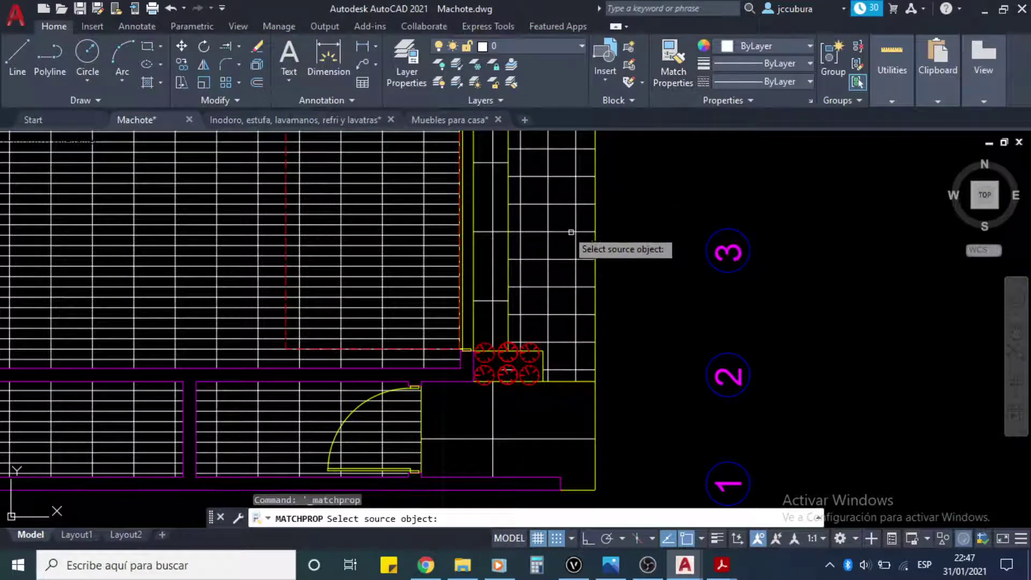
left_click(547, 224)
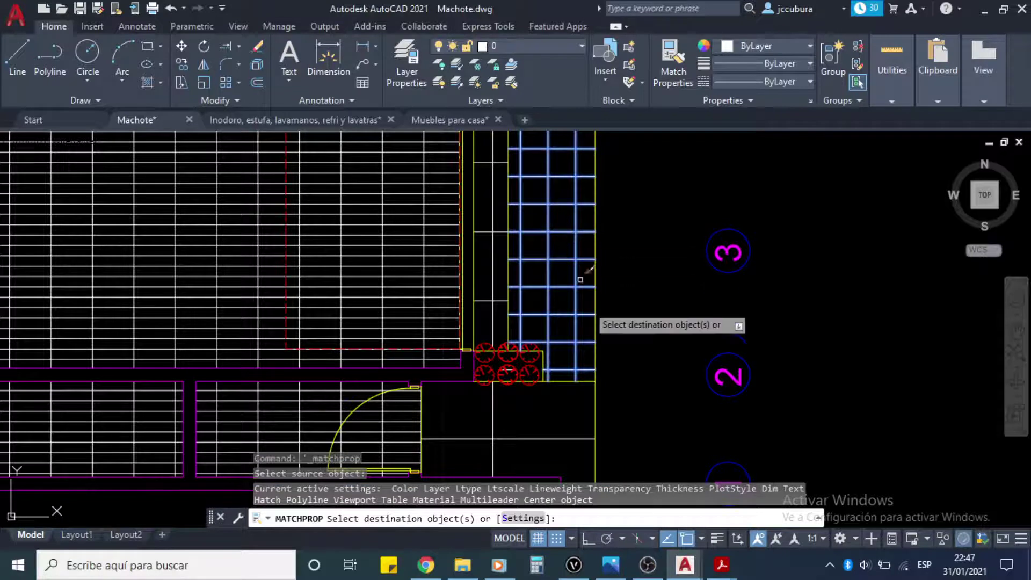
left_click(552, 438)
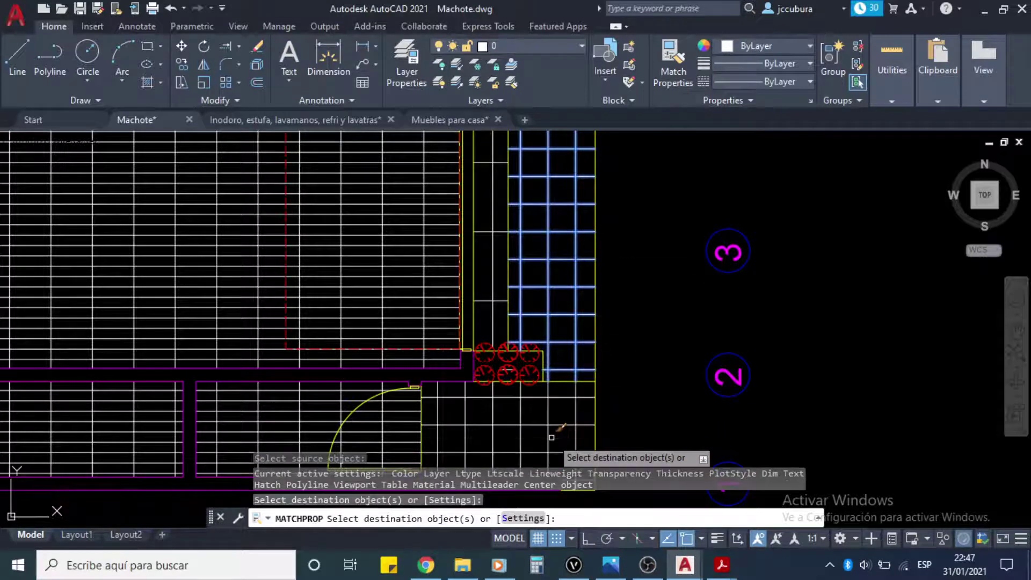
left_click(490, 249)
key("Return")
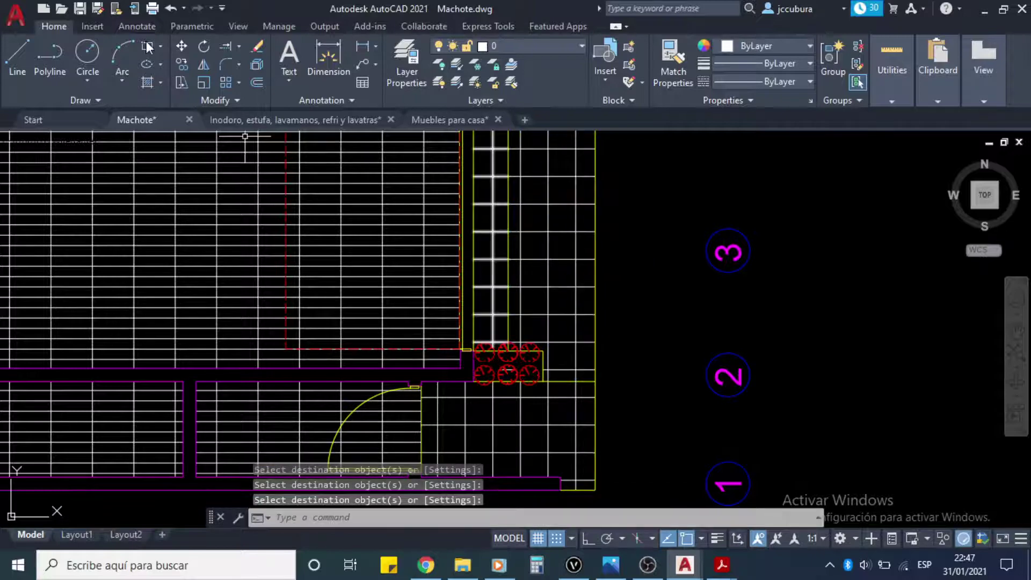
left_click(82, 8)
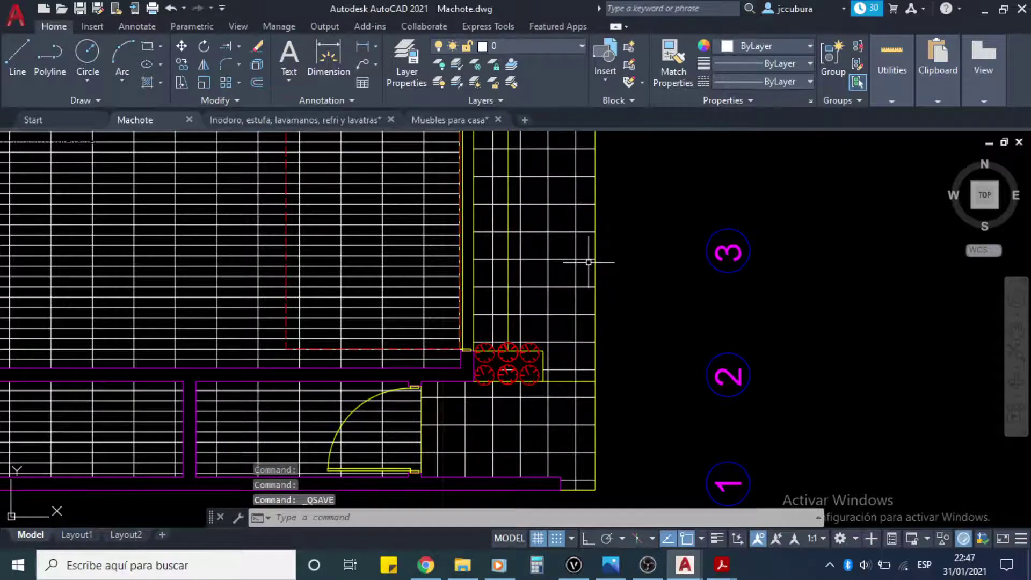
Step: Turn on the Centro o eje layer
scroll(588, 262, "down", 4)
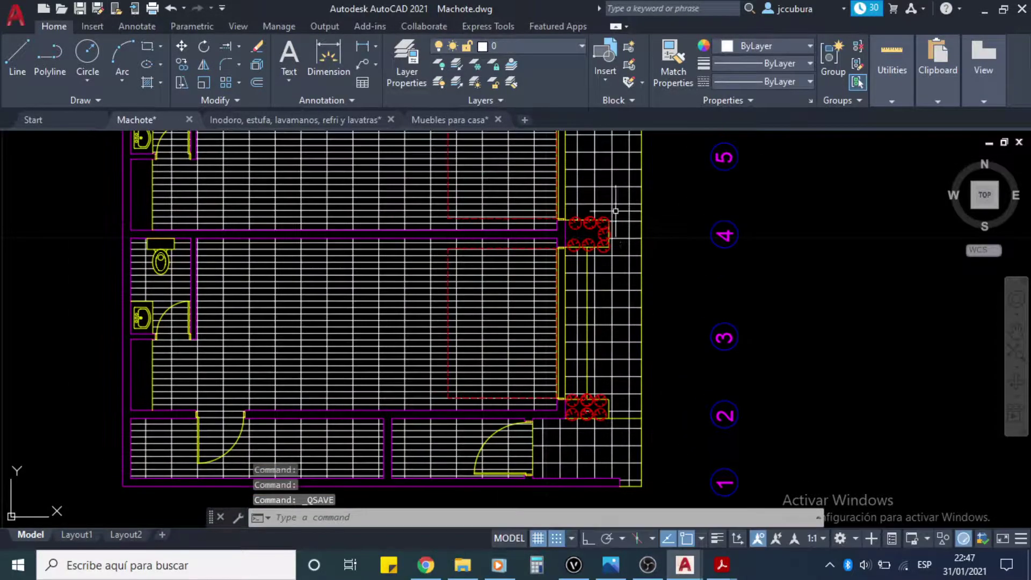
middle_click_drag(616, 211, 618, 316)
middle_click_drag(621, 230, 679, 272)
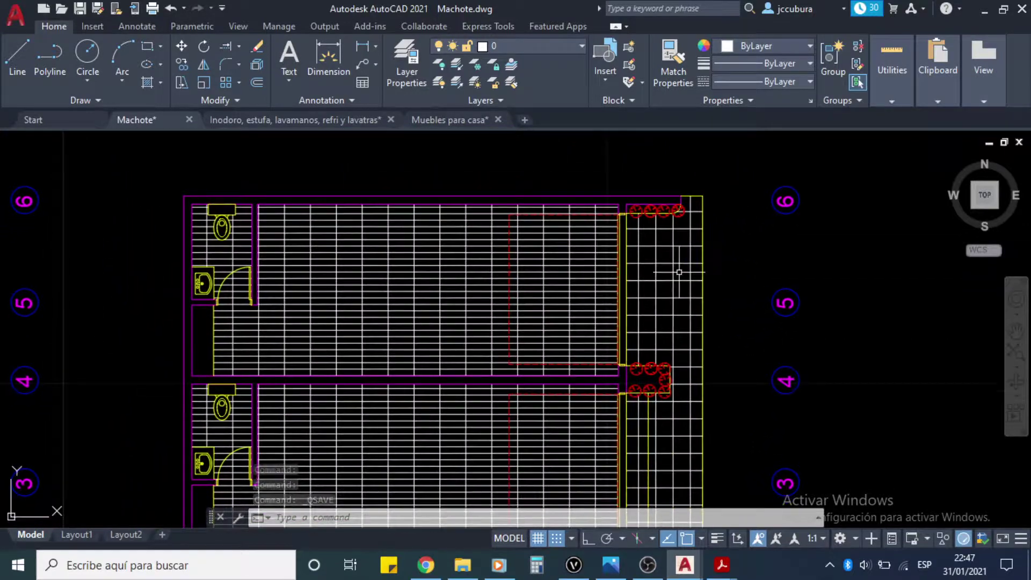
left_click(581, 47)
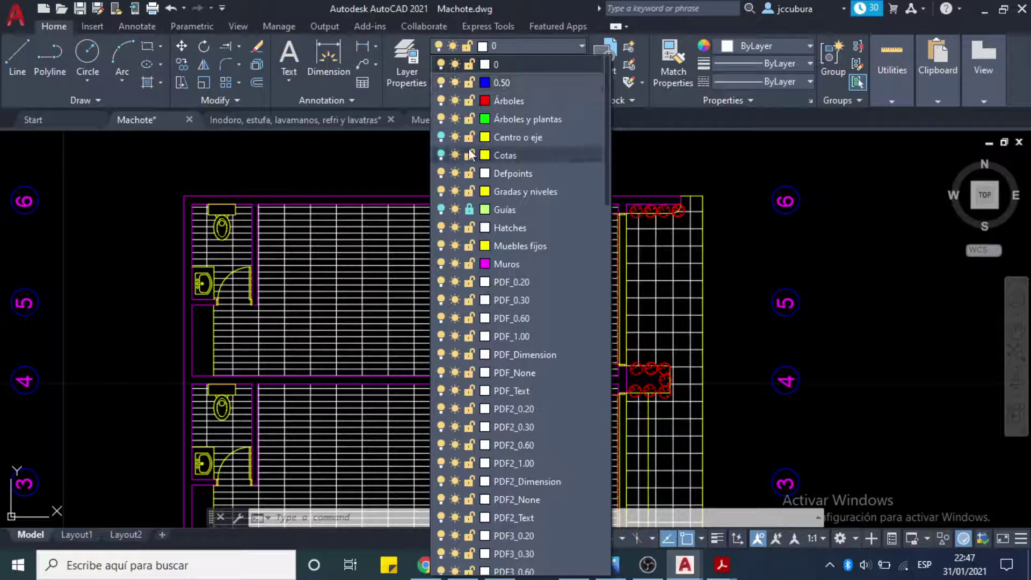
left_click(441, 137)
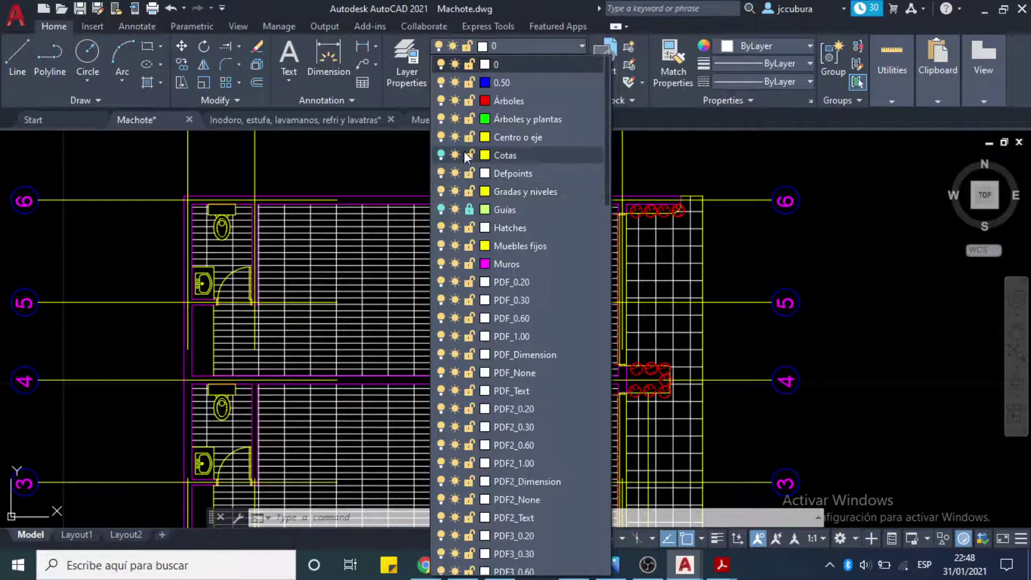
Step: Freeze the Centro o eje layer and thaw it again
left_click(454, 138)
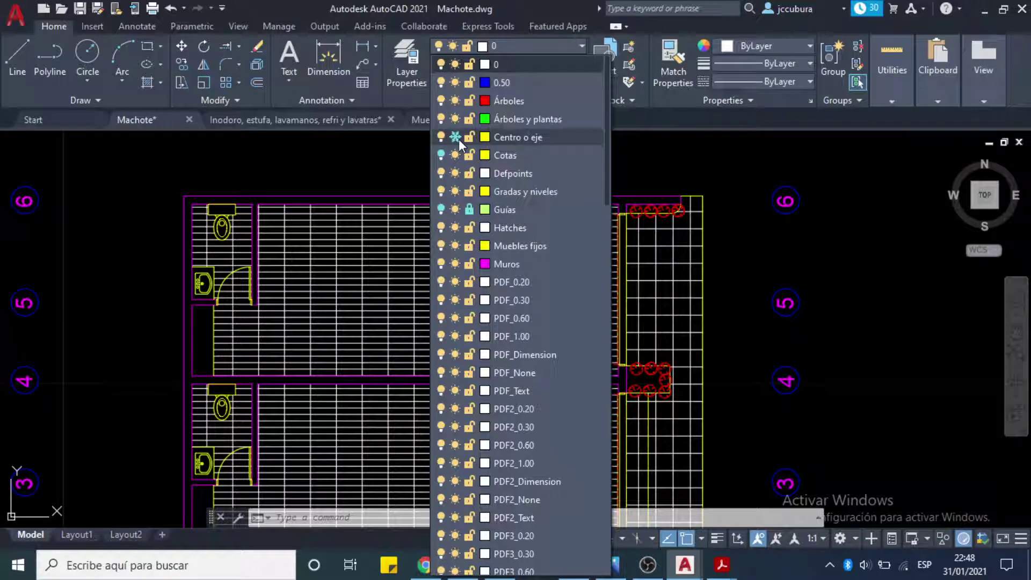
left_click(456, 137)
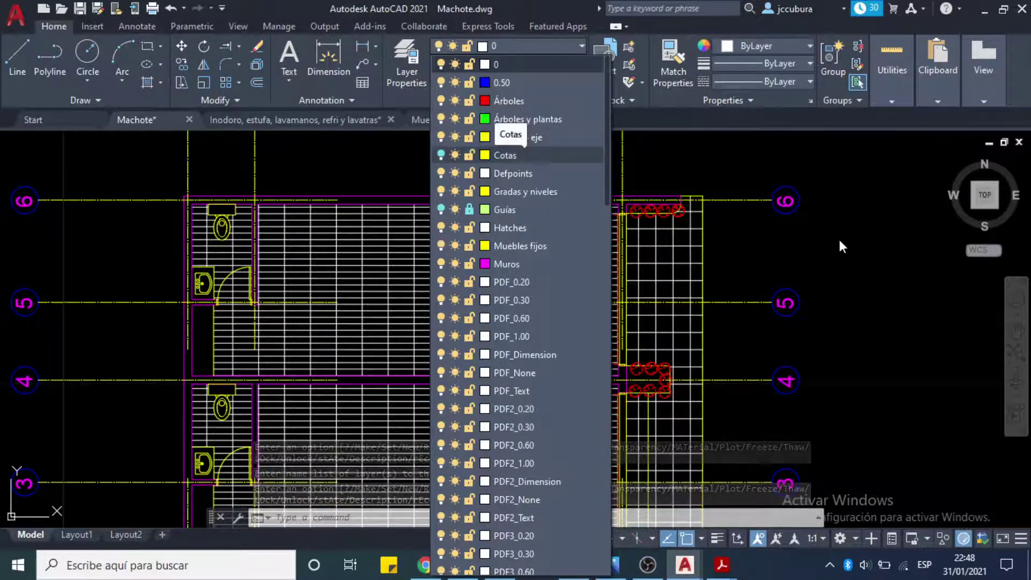
left_click(904, 321)
Step: Delete the axis lines and bubbles 6, 5 and 4 on the sidewalk side, and undo the deletion
left_click(922, 315)
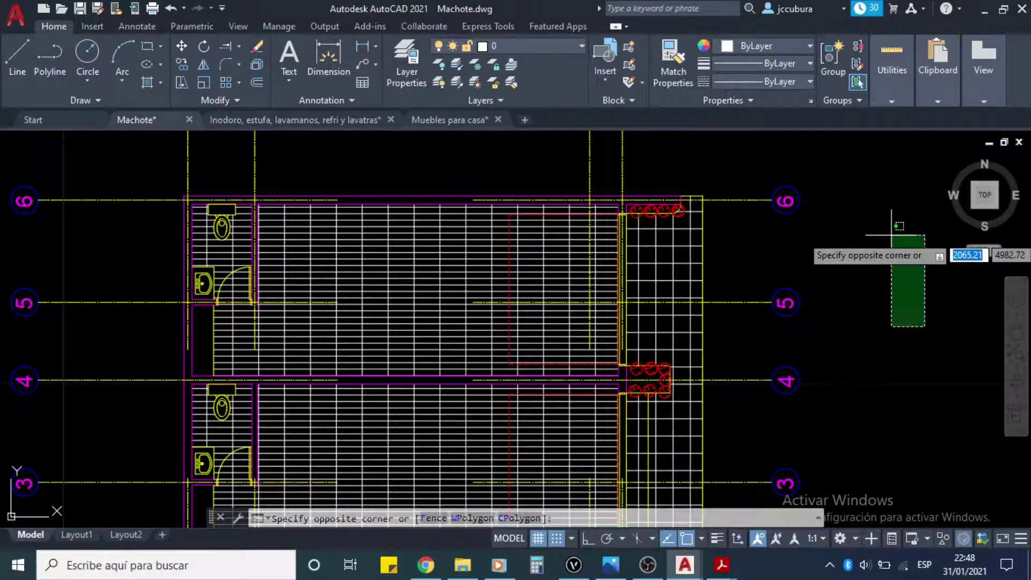
left_click(828, 190)
left_click(769, 167)
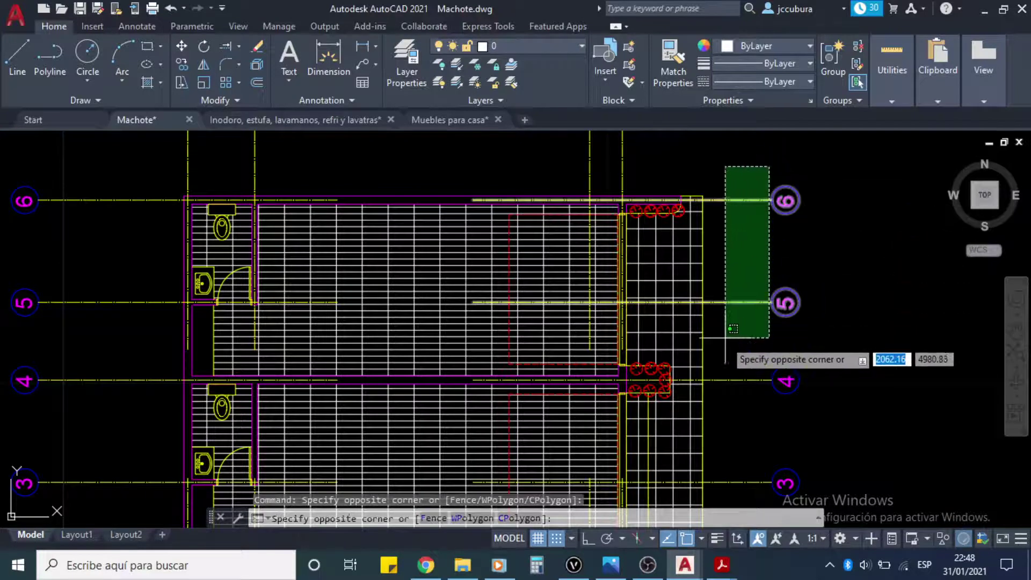
left_click(722, 424)
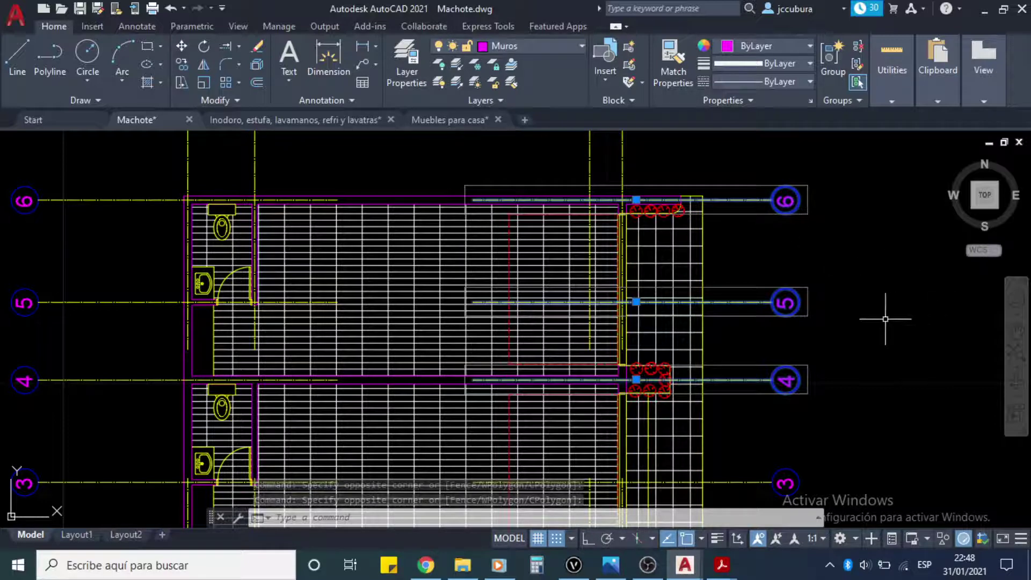
key("Delete")
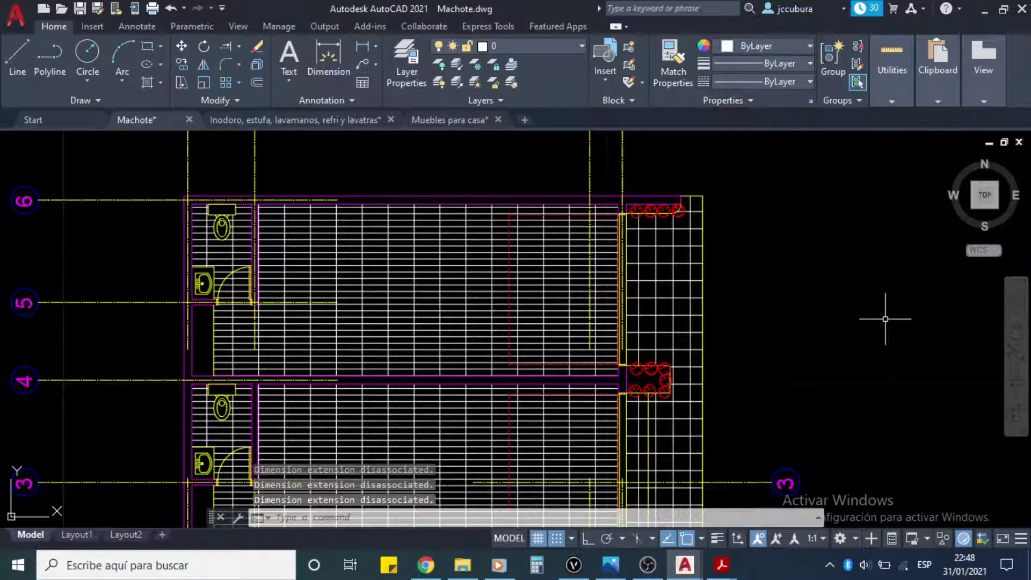
key("ctrl+z")
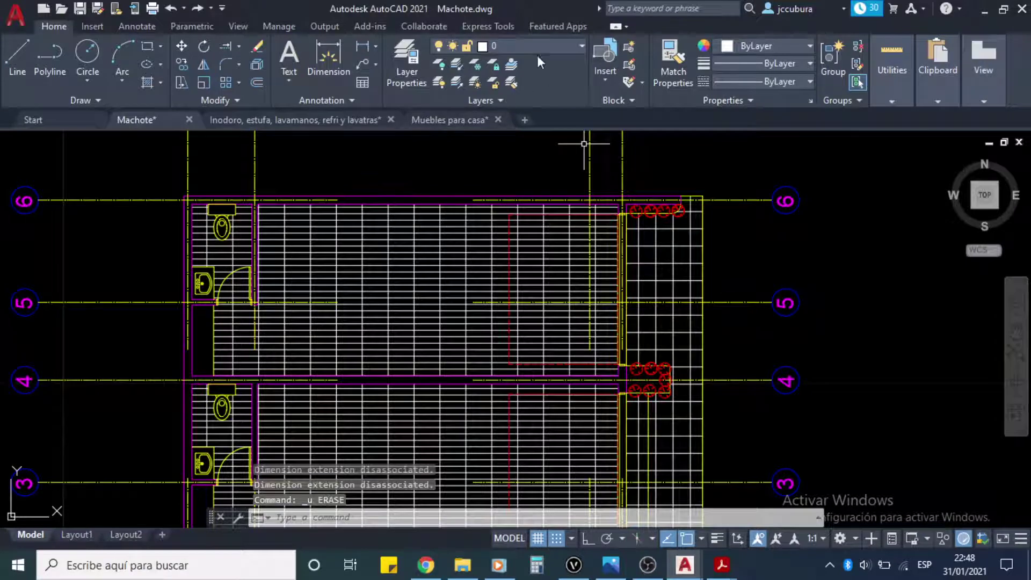
Step: Lock the Centro o eje layer
left_click(571, 44)
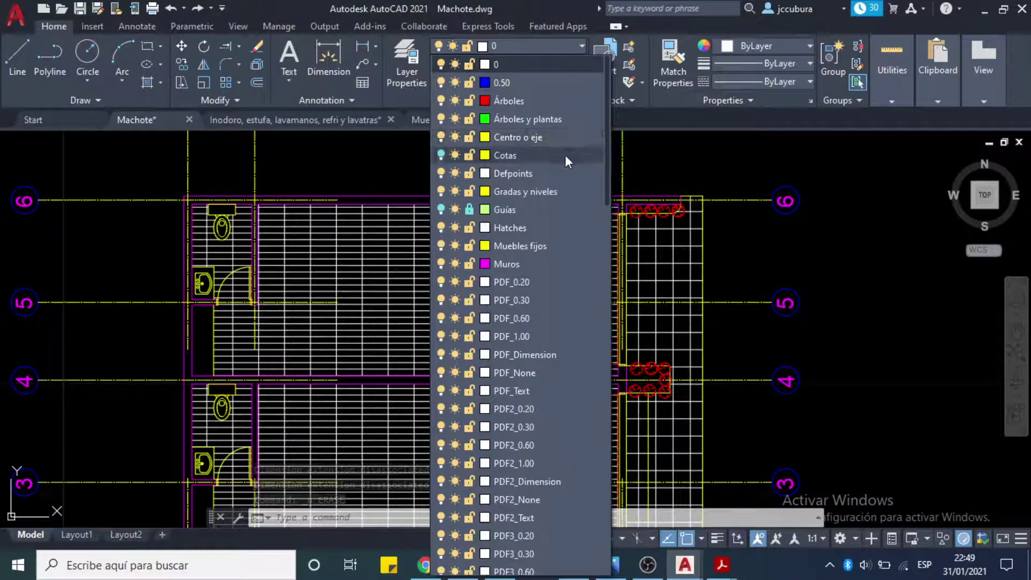
left_click(469, 137)
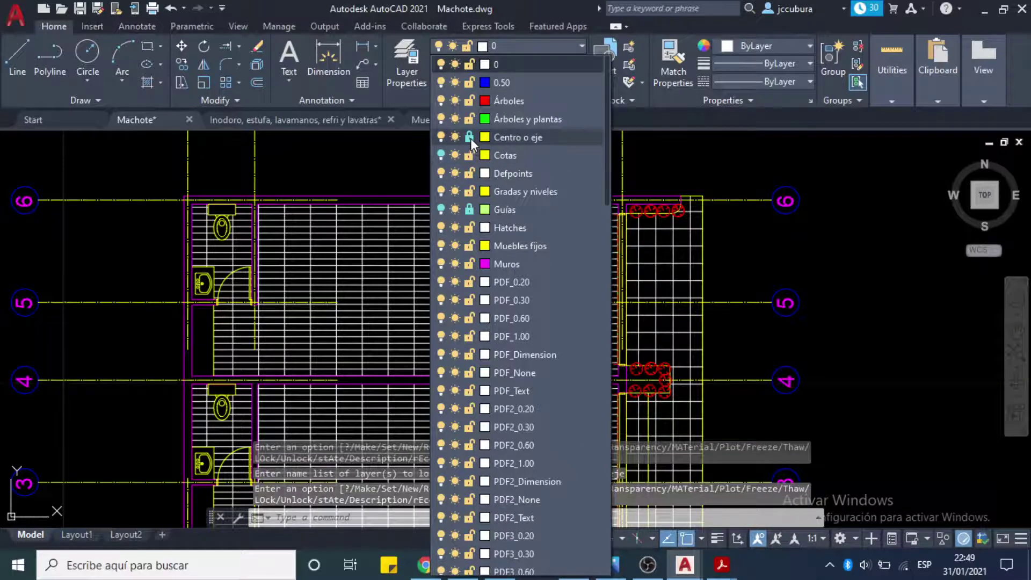
key("Escape")
key("Escape")
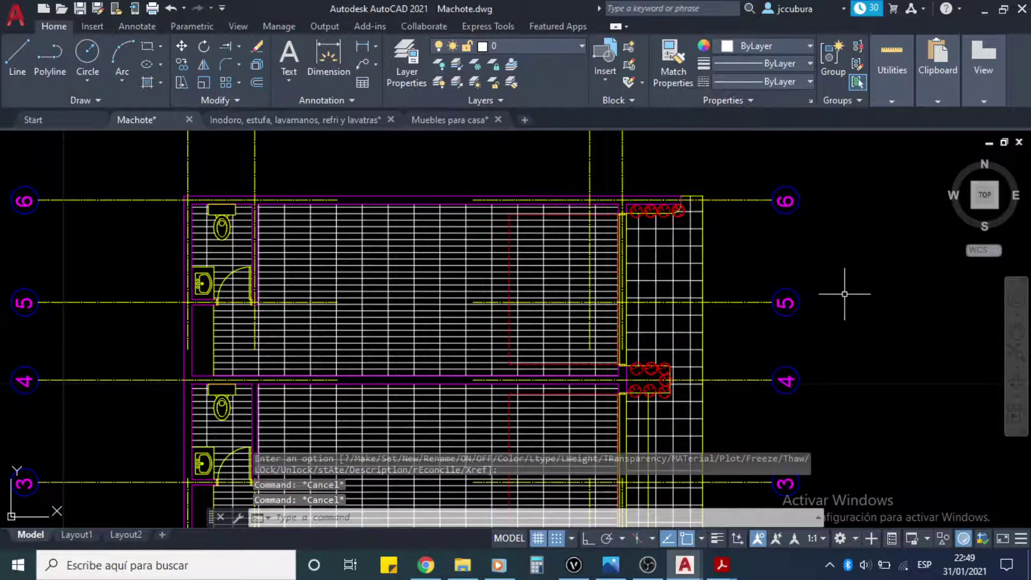
Step: Delete the sidewalk-side axis lines and bubbles 6, 5 and 4 with the Centro o eje layer locked, and undo the deletion
left_click(753, 160)
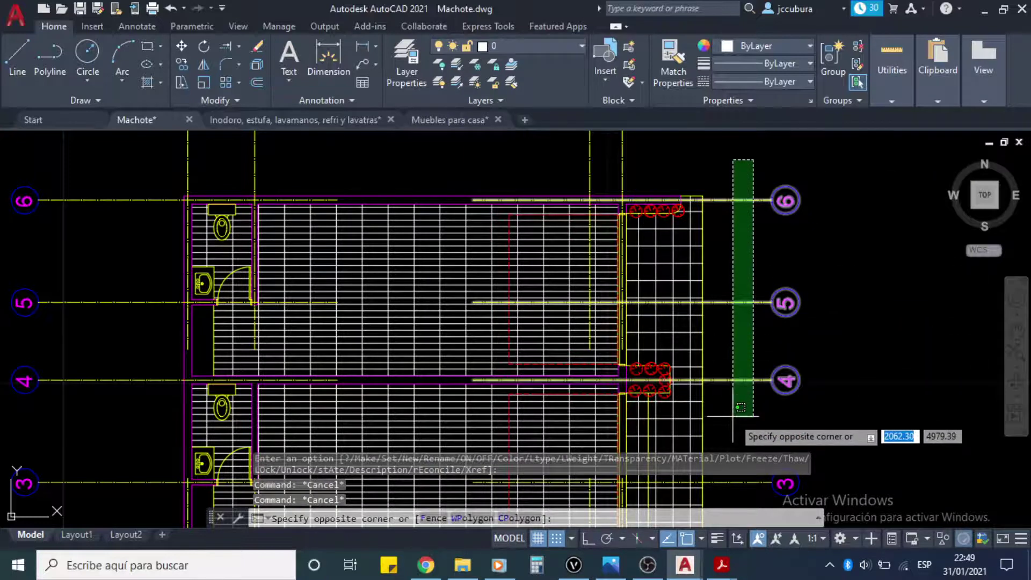
left_click(733, 427)
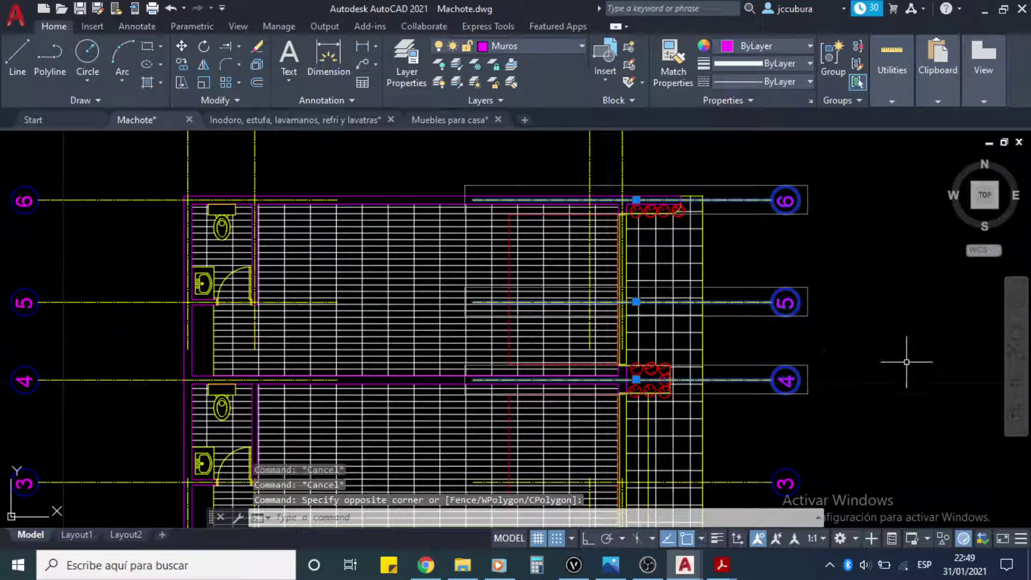
key("Delete")
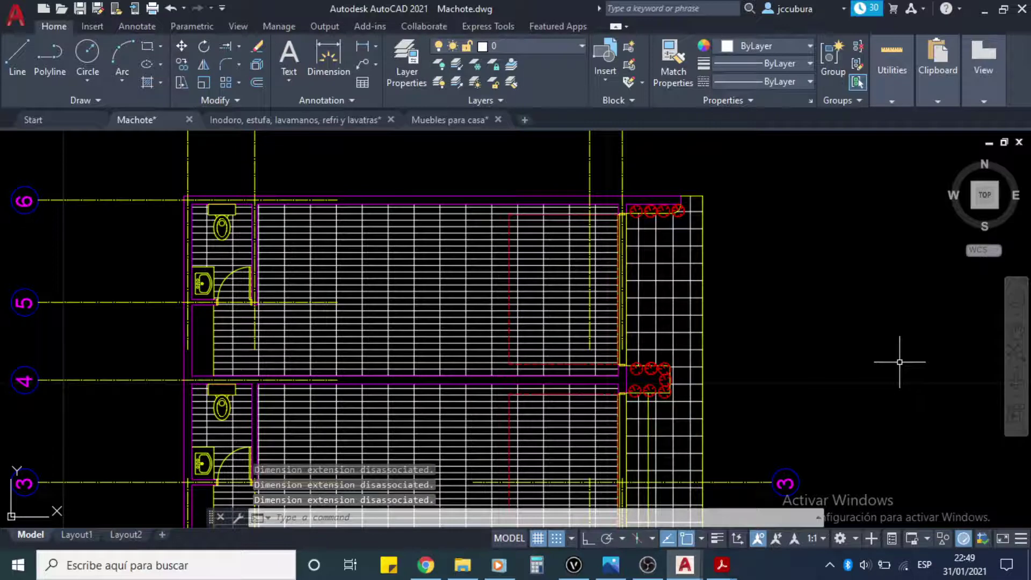
key("ctrl+z")
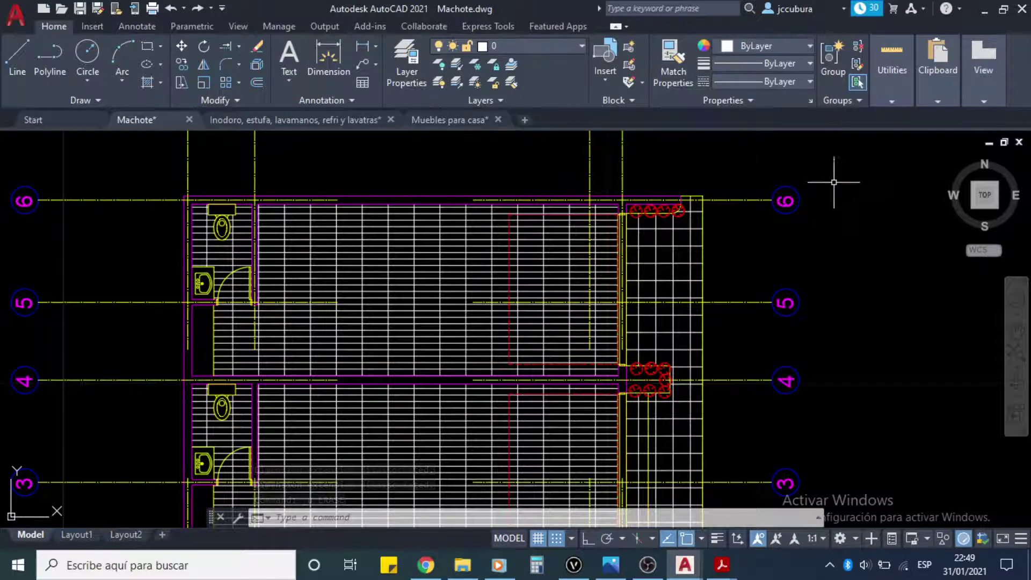
Step: Select the sidewalk-side axis line and bubble 6 and check which layer they belong to in the layer list
left_click(817, 172)
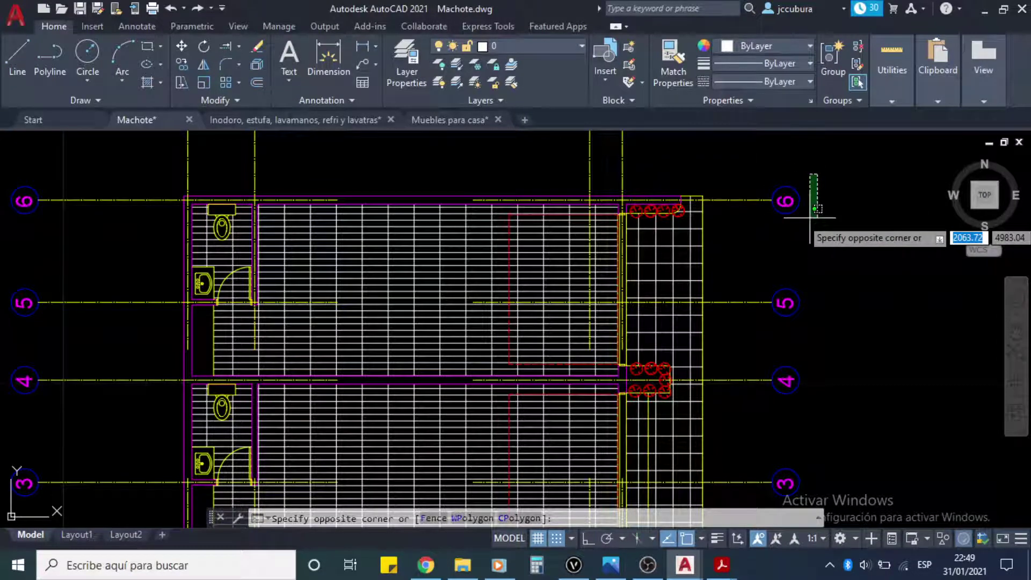
left_click(825, 229)
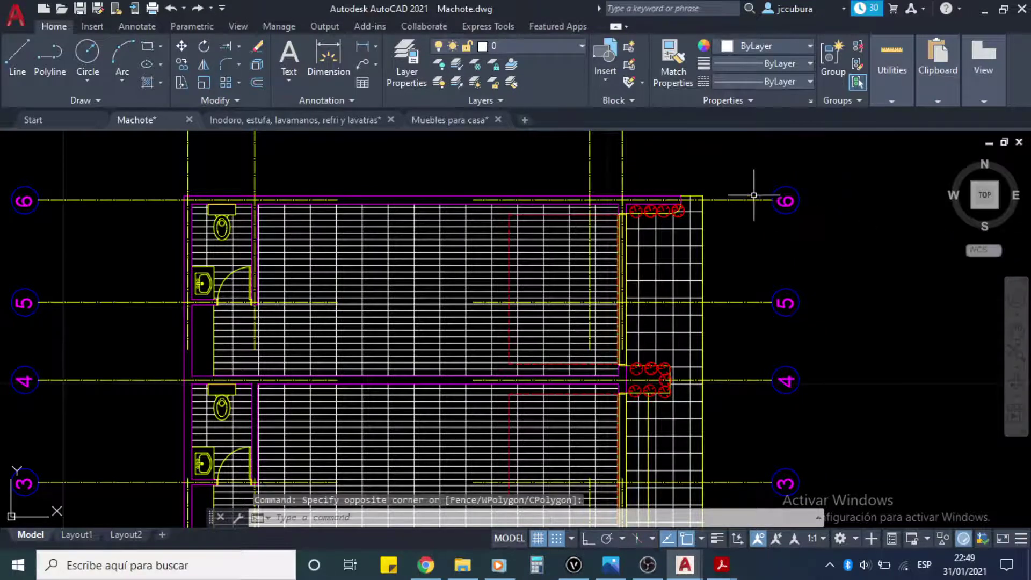
left_click(752, 201)
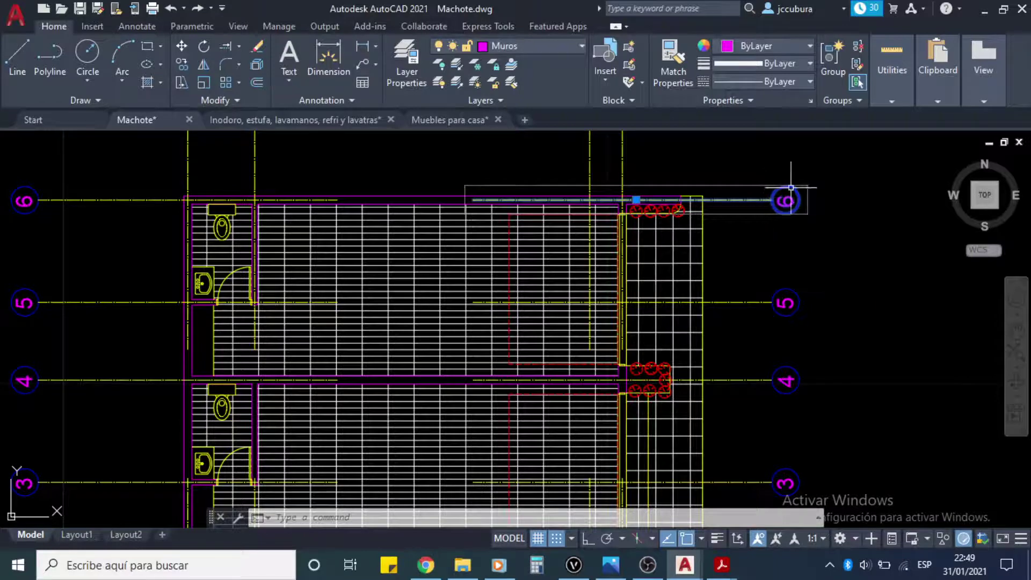
left_click(575, 46)
left_click_drag(606, 138, 607, 69)
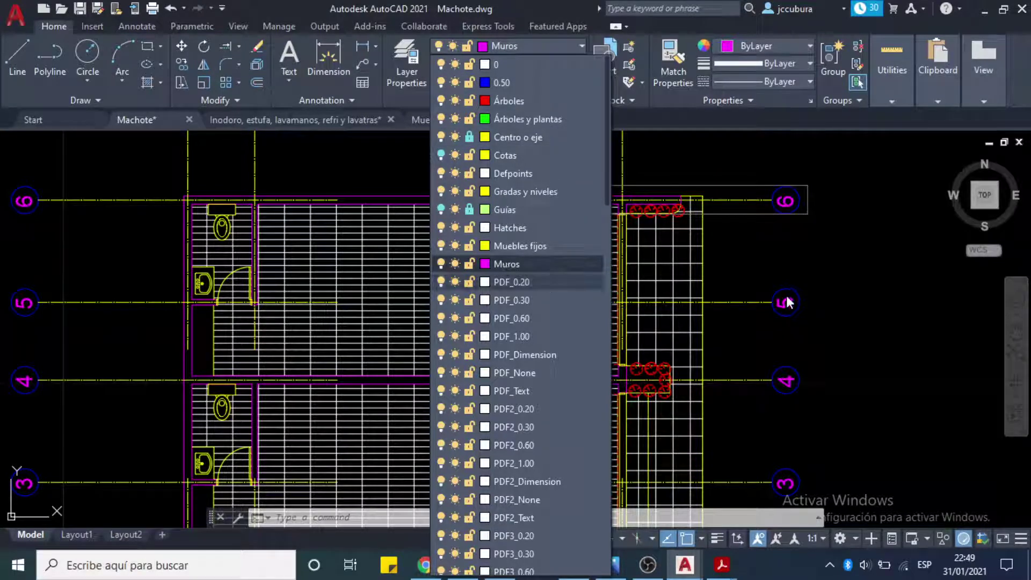
key("Escape")
key("Escape")
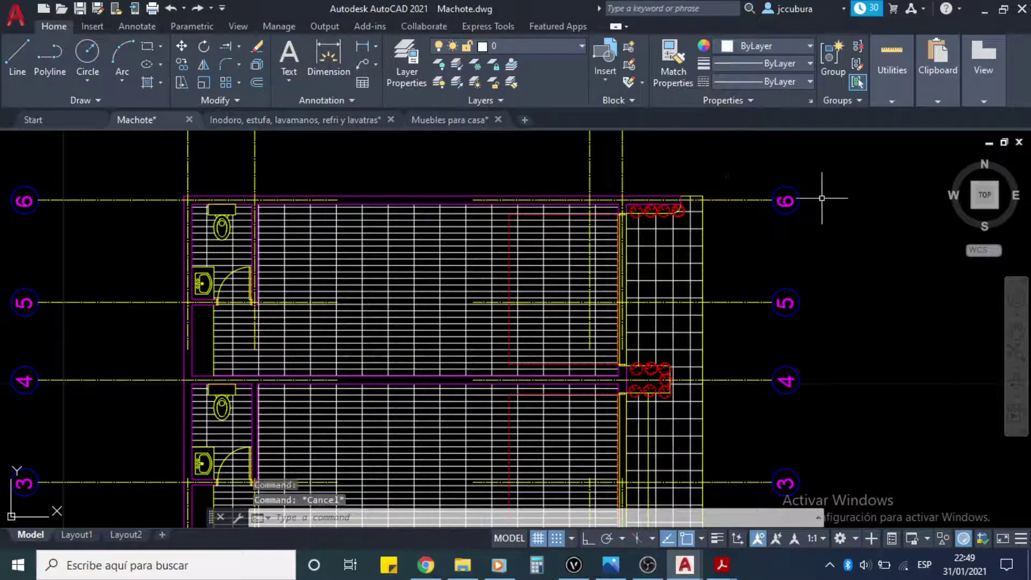
left_click(739, 200)
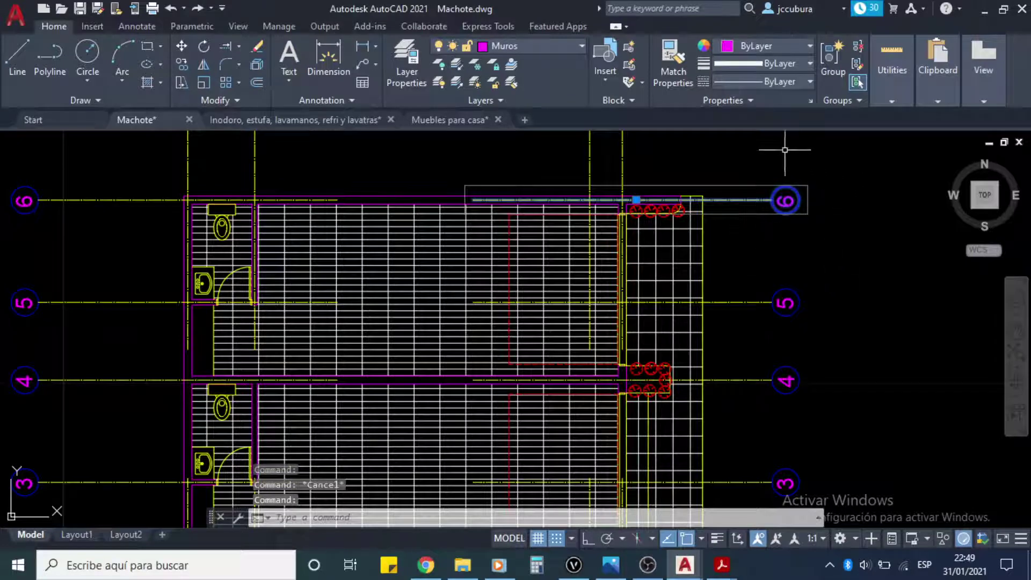
key("Escape")
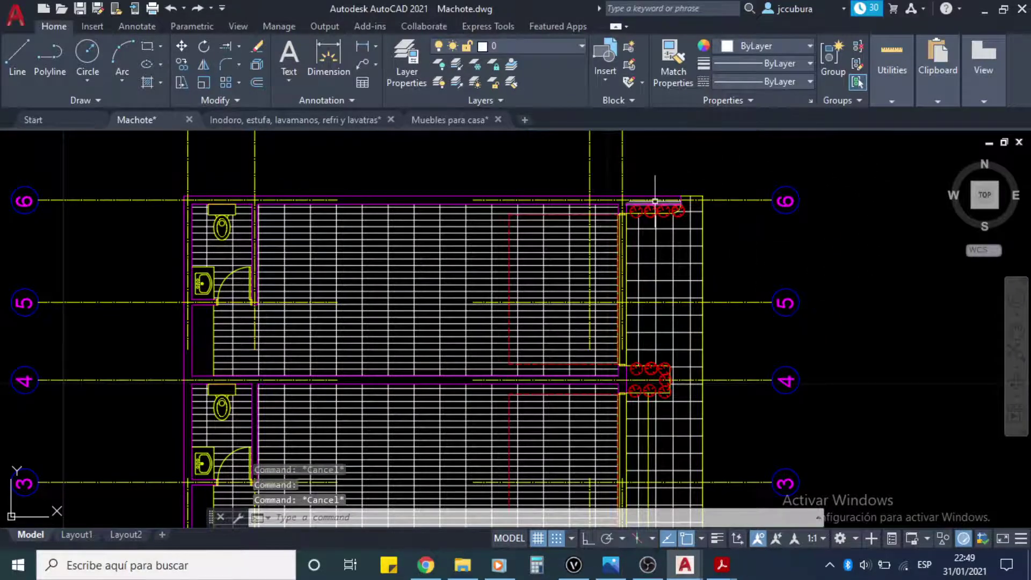
Step: Delete the main floor hatch of the local between axes 6 and 4, and undo the deletion
mouse_move(368, 251)
middle_mouse_down()
mouse_move(434, 321)
mouse_move(516, 259)
mouse_move(511, 281)
mouse_move(461, 341)
mouse_move(507, 344)
mouse_move(453, 347)
middle_mouse_up()
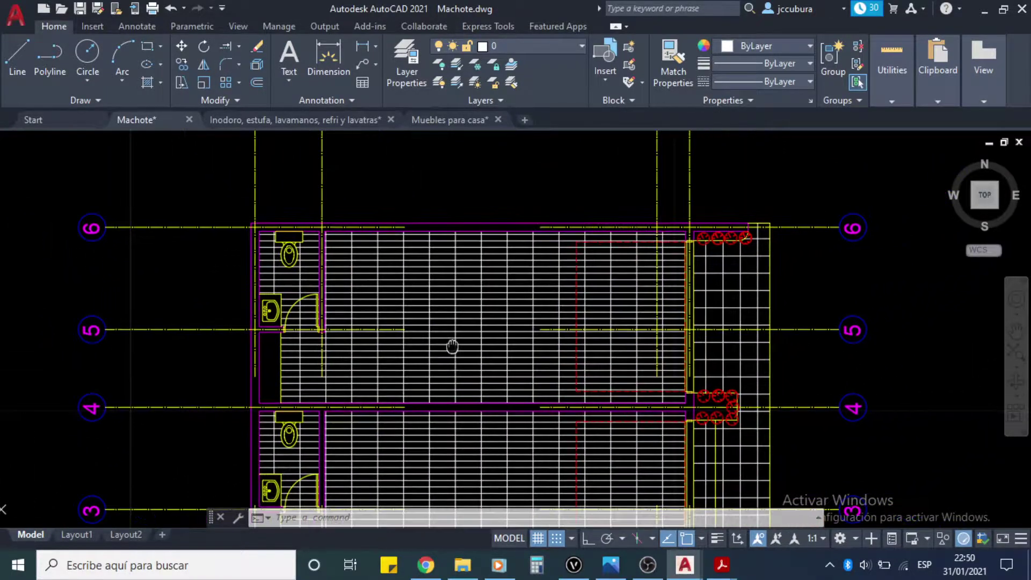
left_click(542, 271)
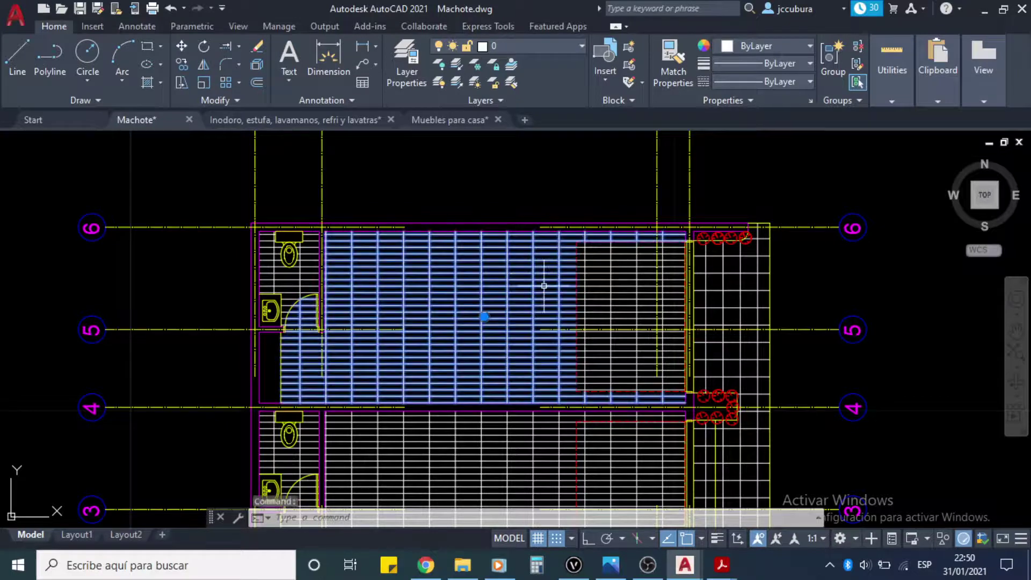
key("Delete")
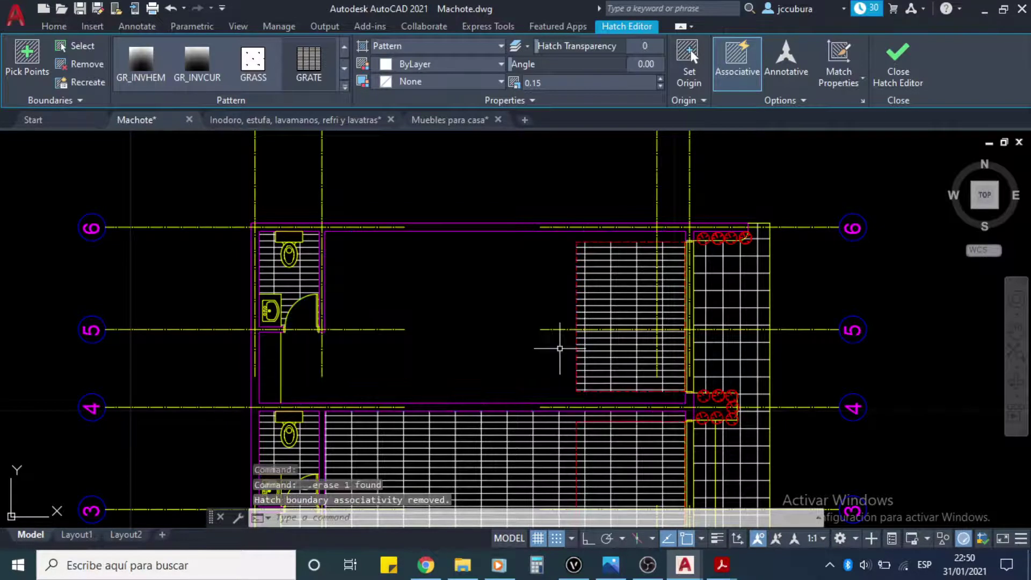
key("ctrl+z")
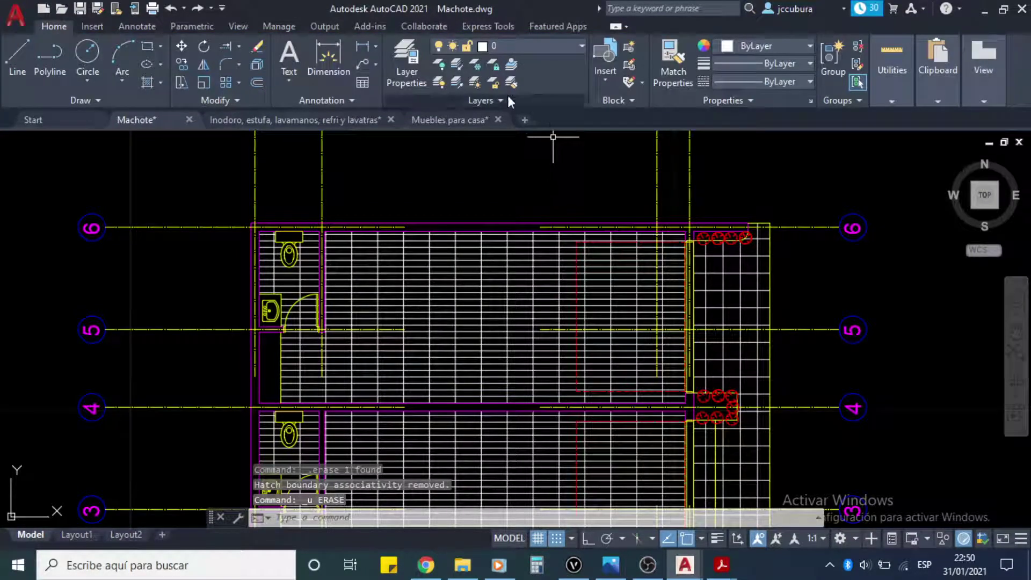
Step: Unlock the Centro o eje layer and lock the Hatches layer
left_click(578, 46)
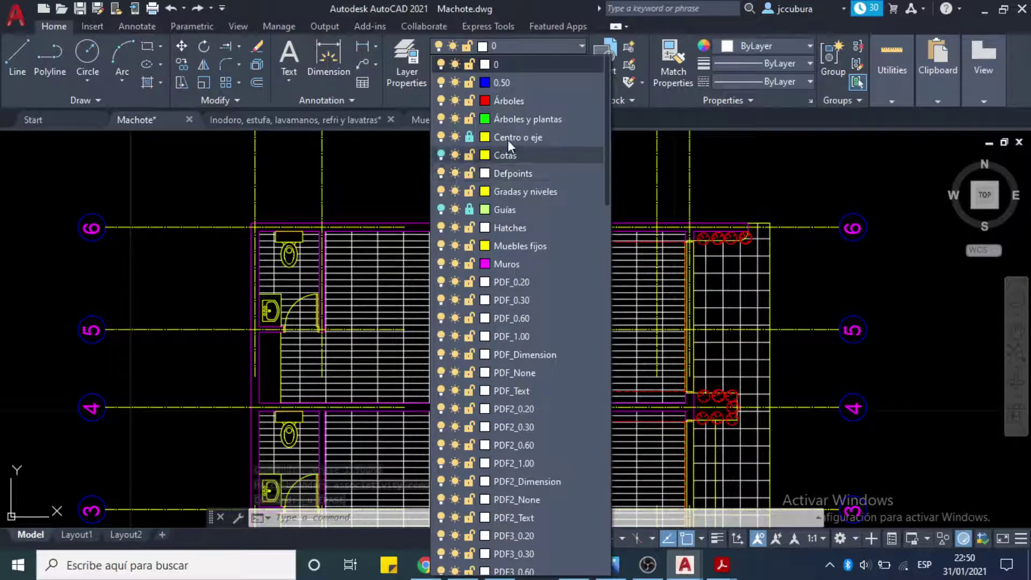
left_click(469, 137)
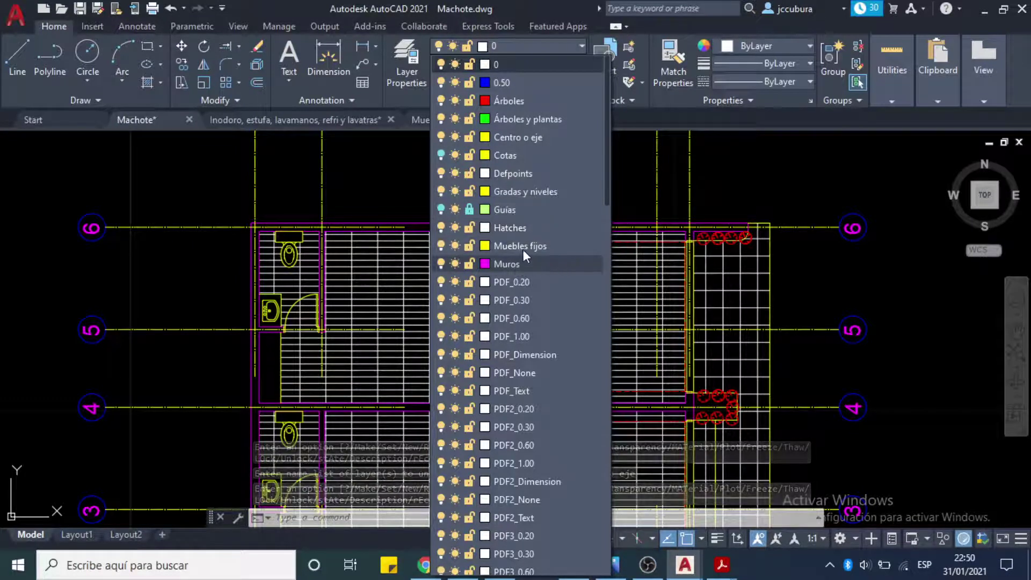
left_click(470, 228)
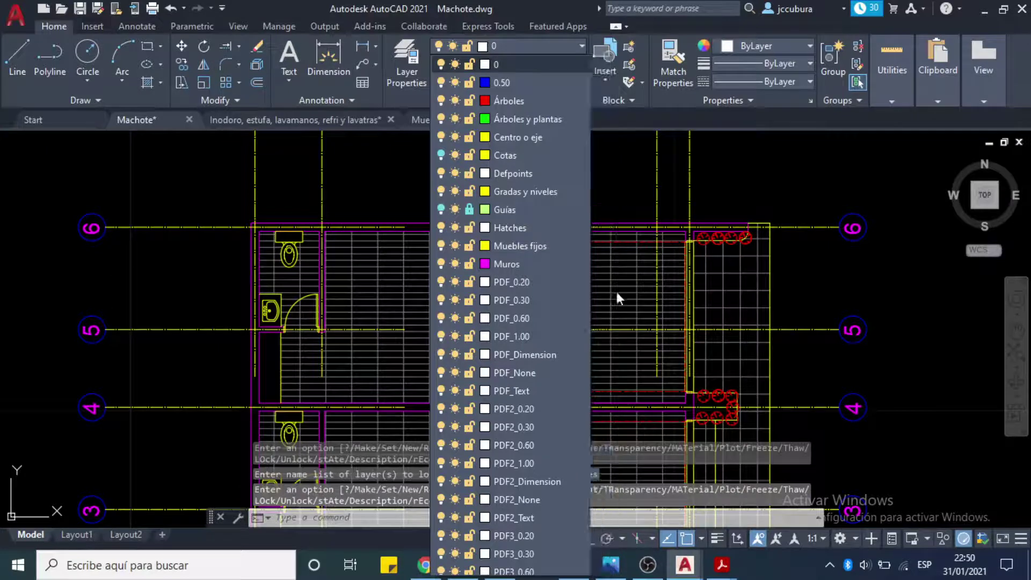
left_click(790, 192)
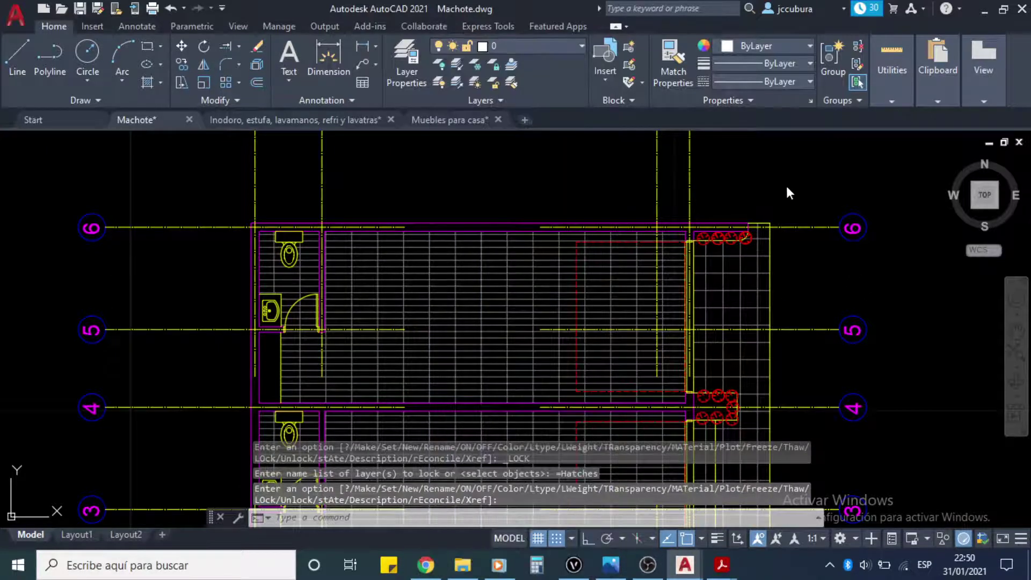
Step: Try twice to delete the main floor hatch between axes 6 and 4 while the Hatches layer is locked
left_click(520, 287)
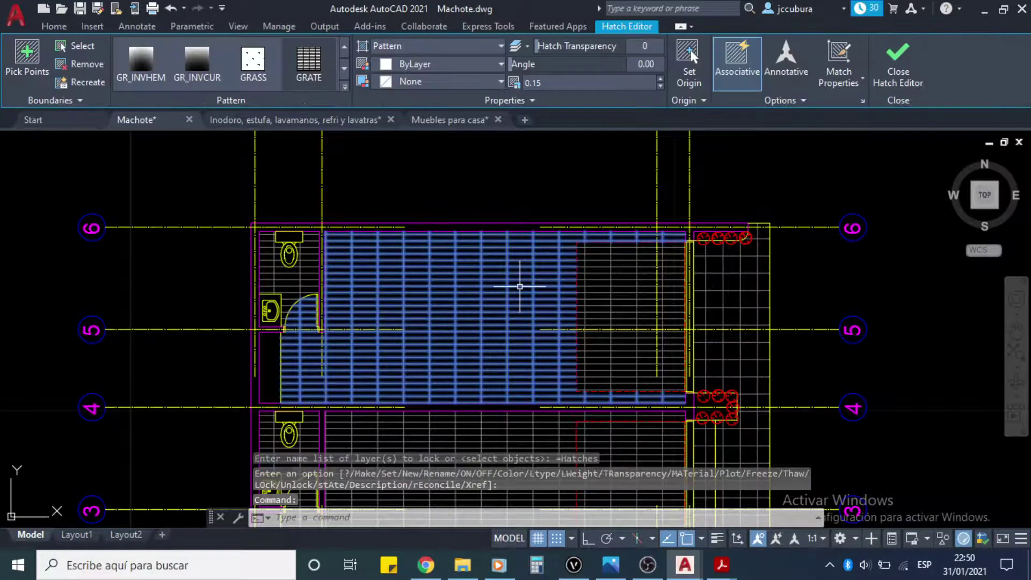
key("Delete")
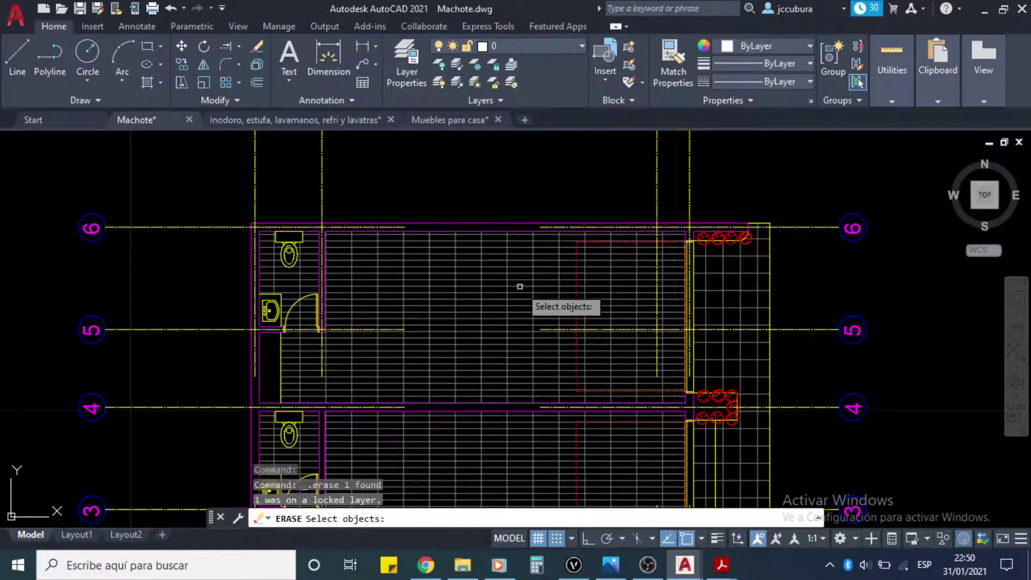
key("Escape")
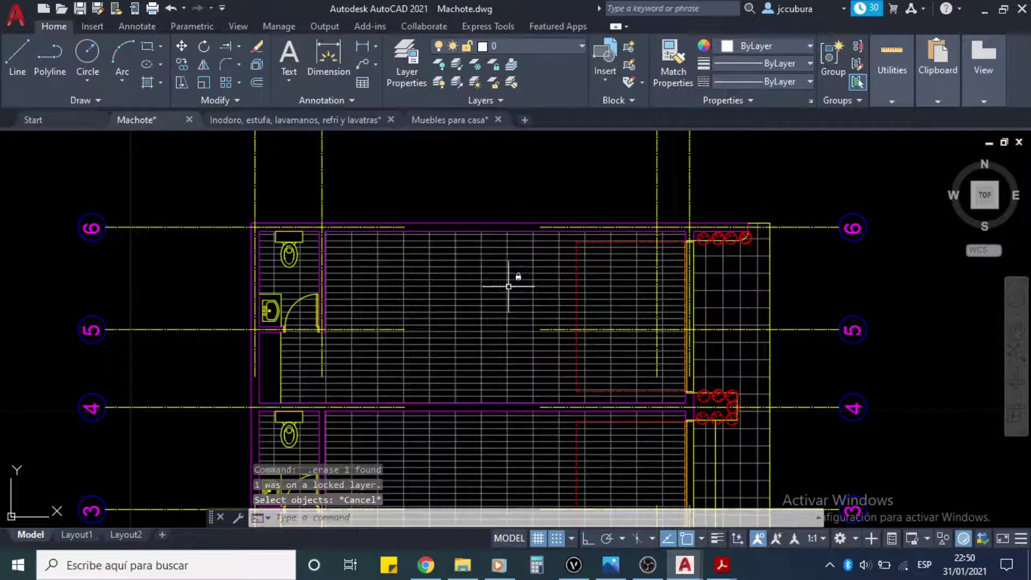
key("Escape")
left_click(508, 287)
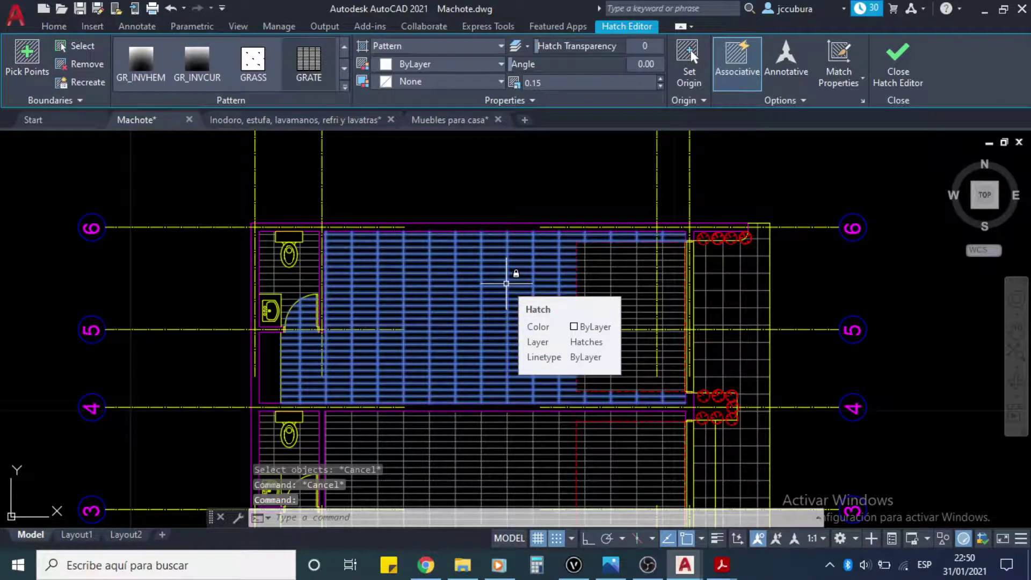
key("Delete")
key("Escape")
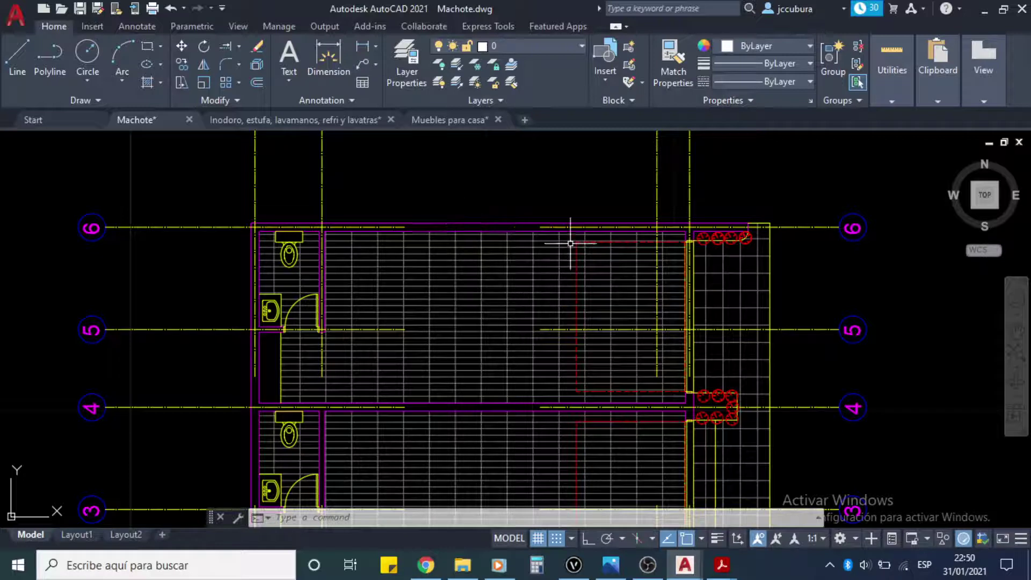
key("Escape")
key("Escape")
key("Escape")
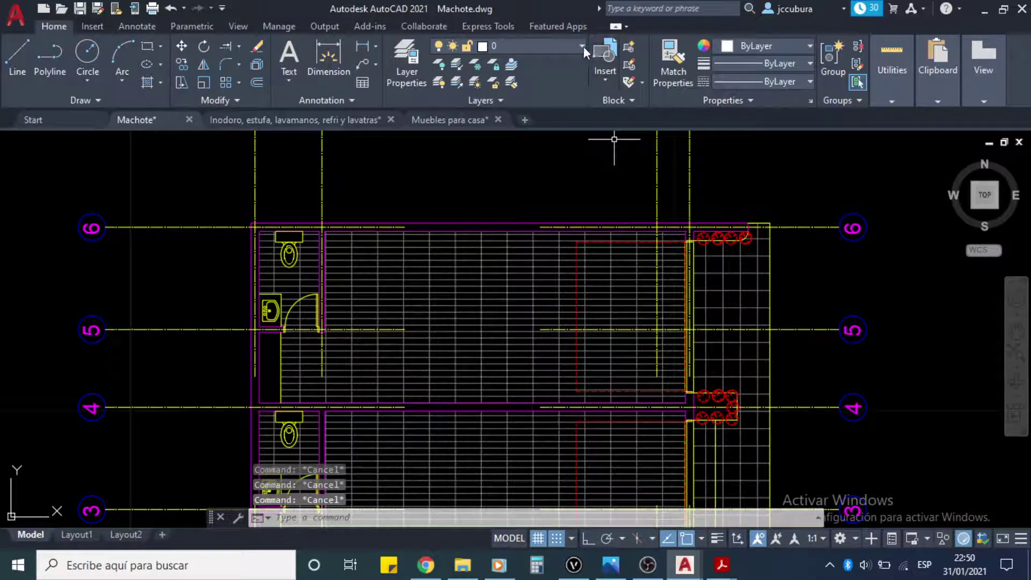
Step: Unlock the Hatches layer and turn on the Cotas layer
left_click(583, 46)
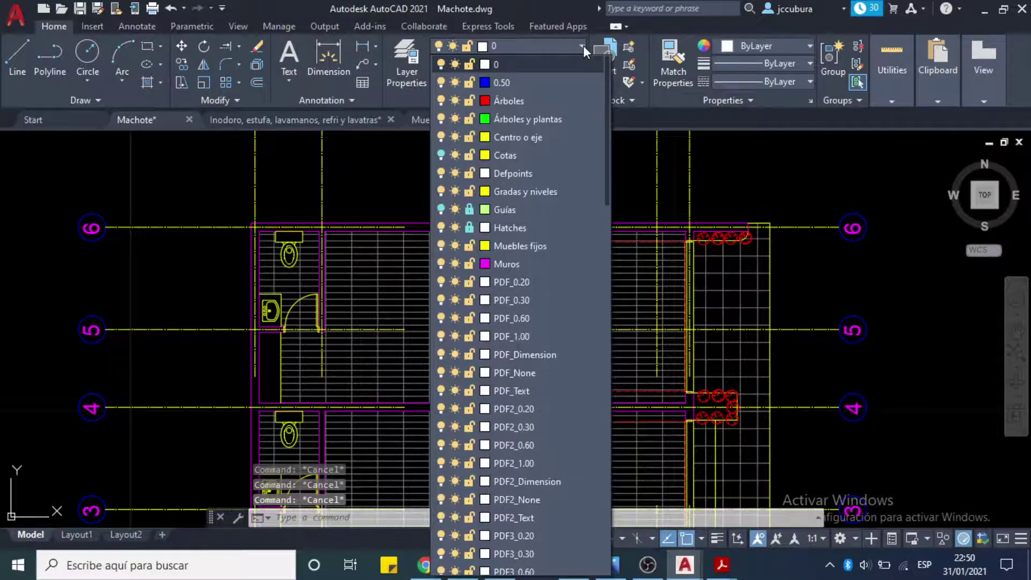
left_click(465, 228)
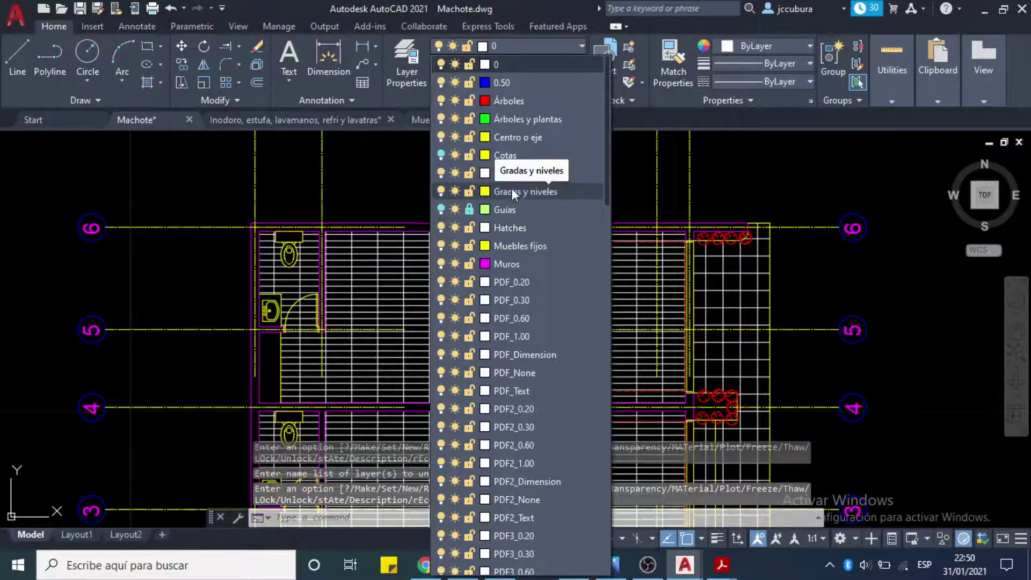
left_click(440, 156)
left_click(878, 291)
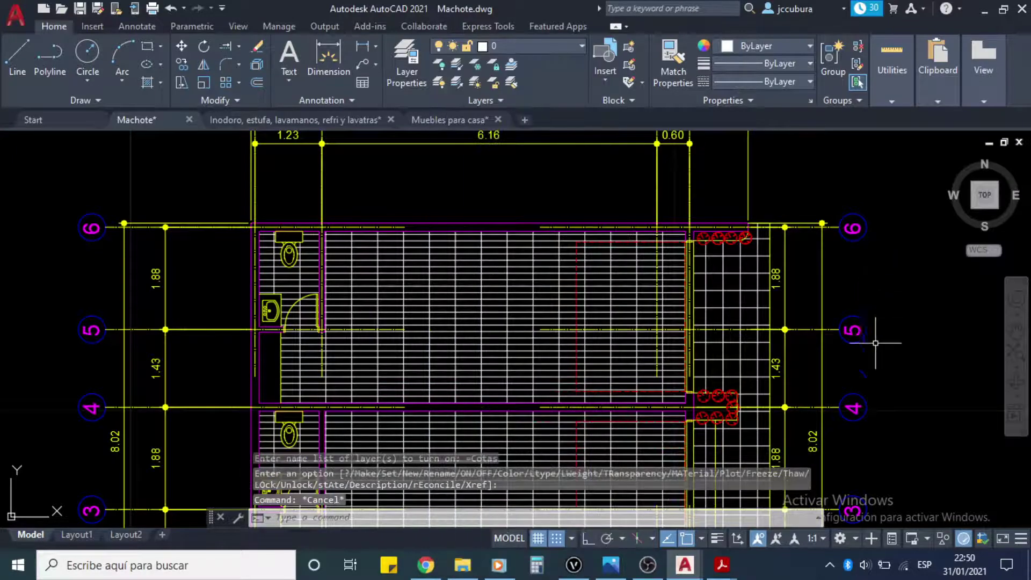
Step: Save the Machote.dwg drawing
middle_click_drag(876, 341, 862, 247)
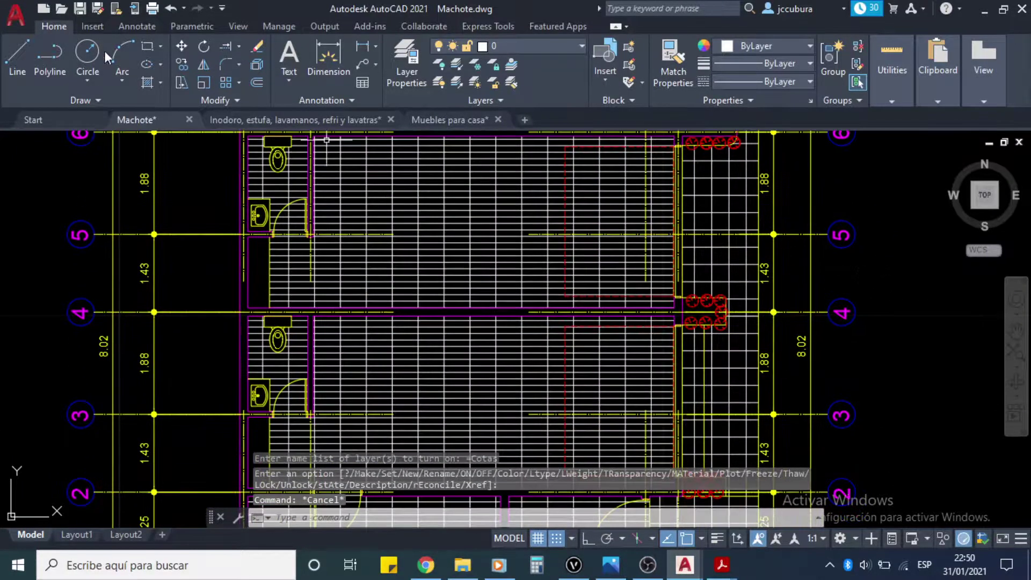
left_click(80, 9)
scroll(689, 312, "down", 3)
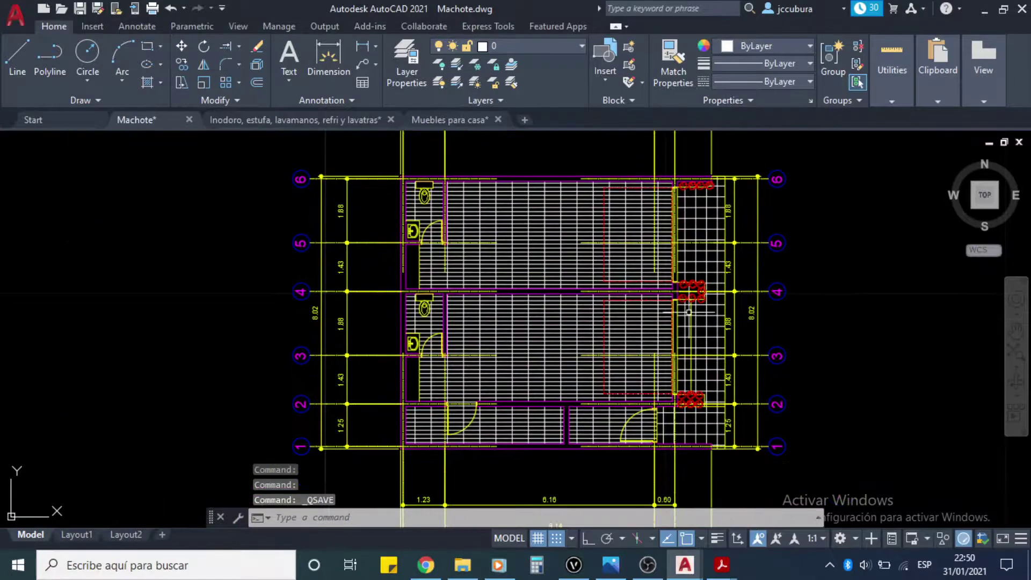
mouse_move(689, 312)
middle_mouse_down()
mouse_move(693, 236)
mouse_move(696, 269)
middle_mouse_up()
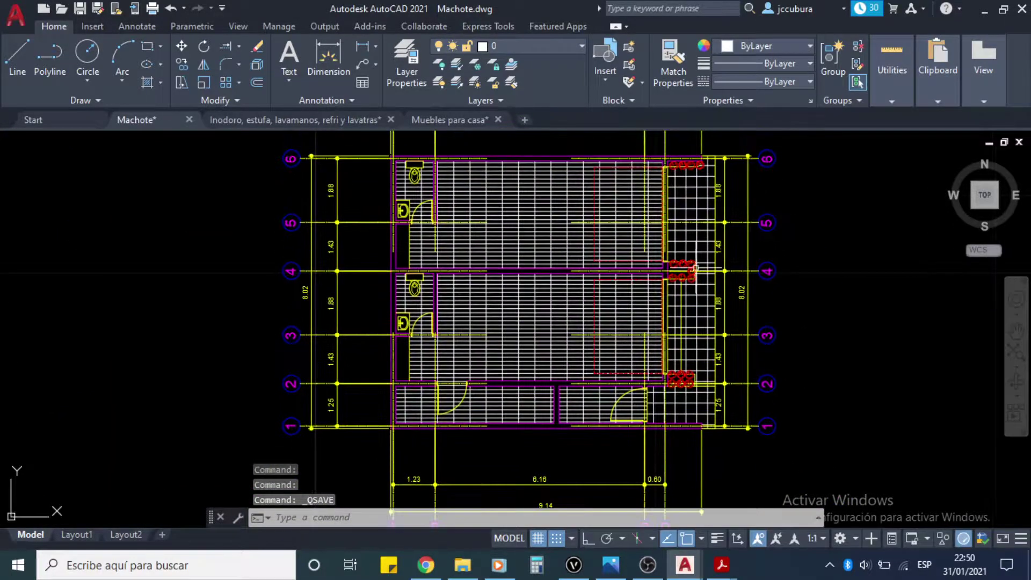
scroll(530, 203, "up", 2)
middle_click_drag(530, 202, 534, 242)
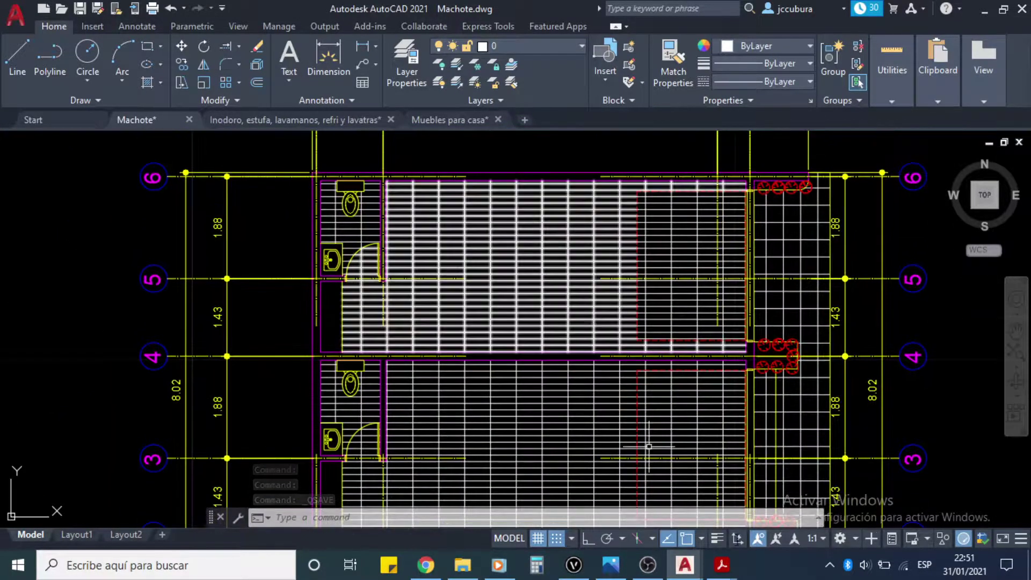
Step: Switch to Acrobat Reader and bring up Clase No.2 - Planta Amoblada Locales.pdf to consult the furnished plan
mouse_move(731, 575)
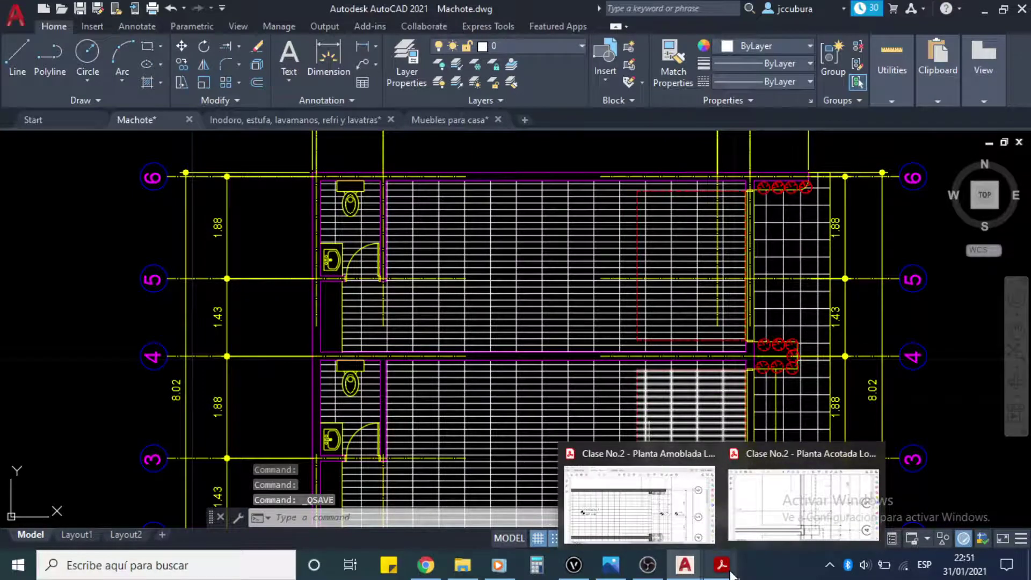
left_click(765, 517)
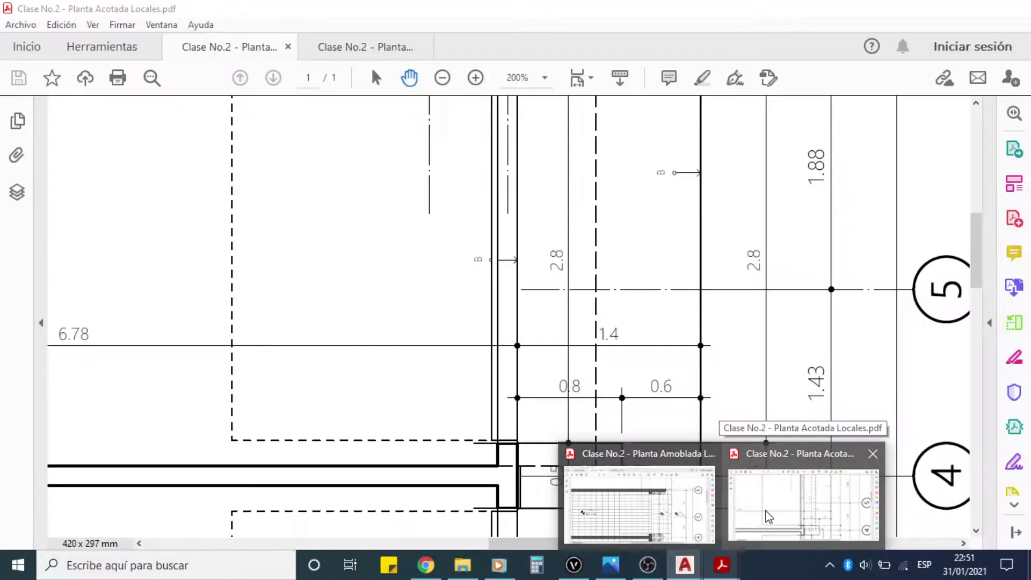
left_click(639, 505)
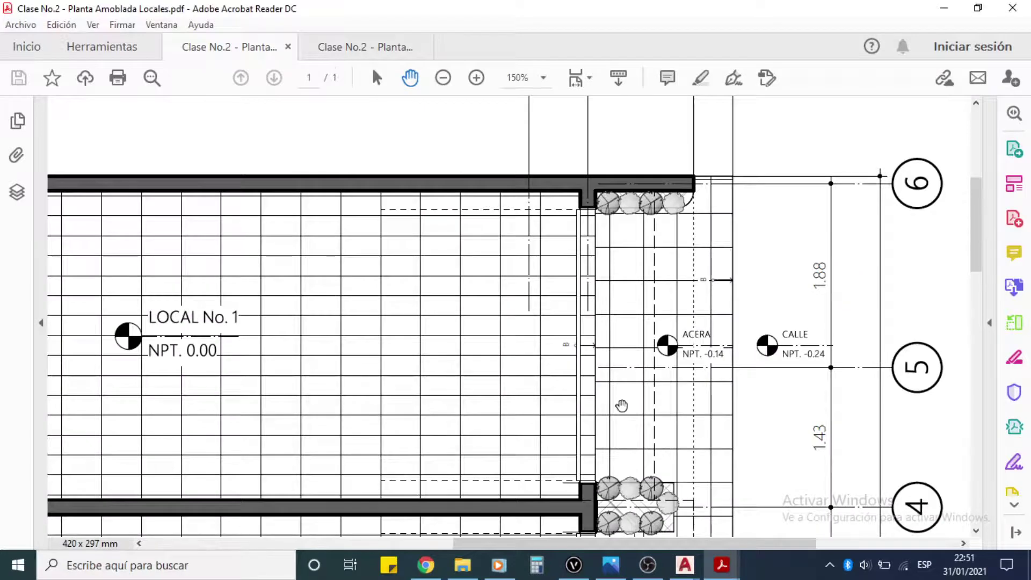
left_click(648, 567)
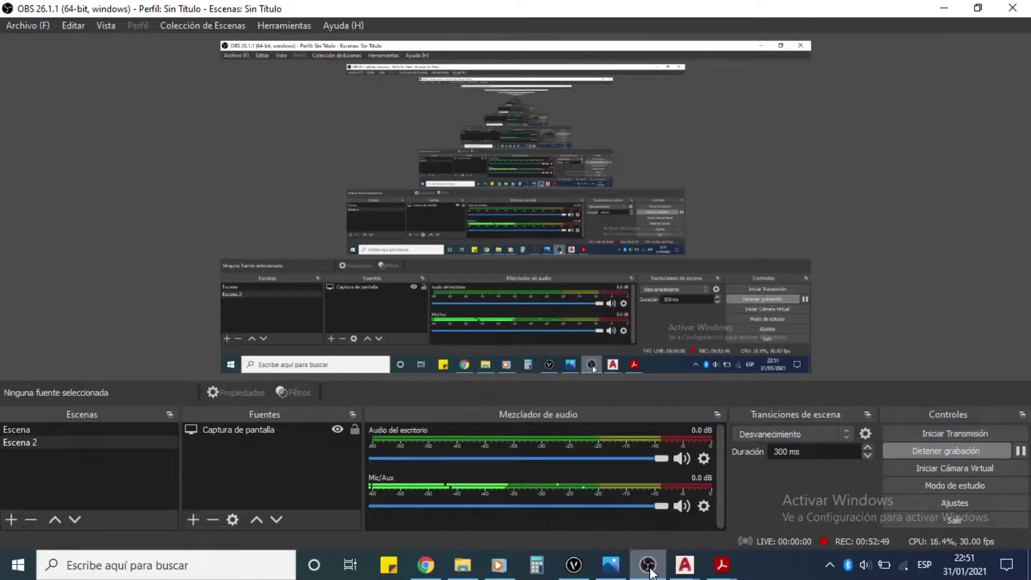
left_click(649, 569)
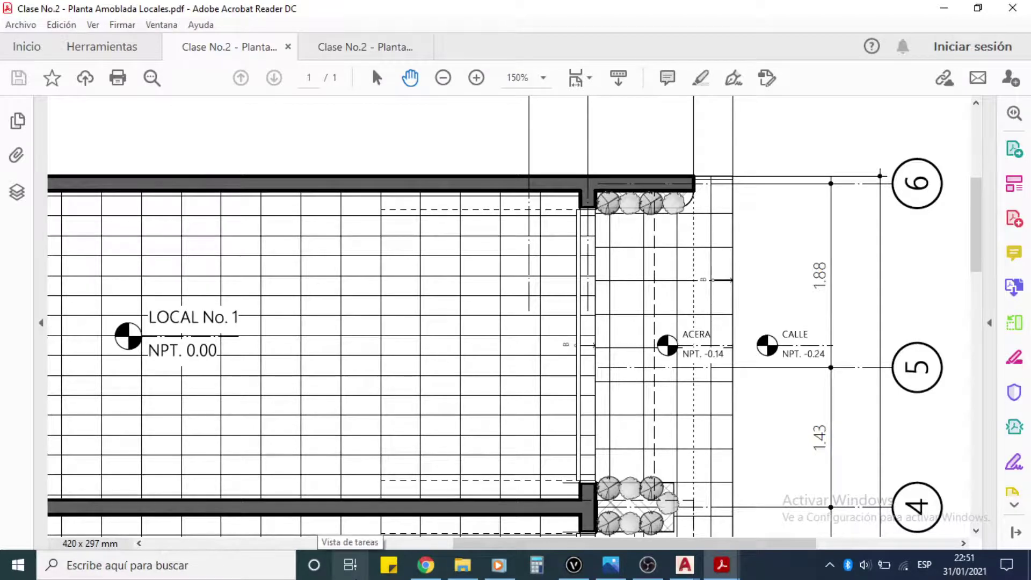
Step: Examine the Local No. 1 room and its name and level labels in the furnished-plan PDF
left_click_drag(301, 355, 541, 374)
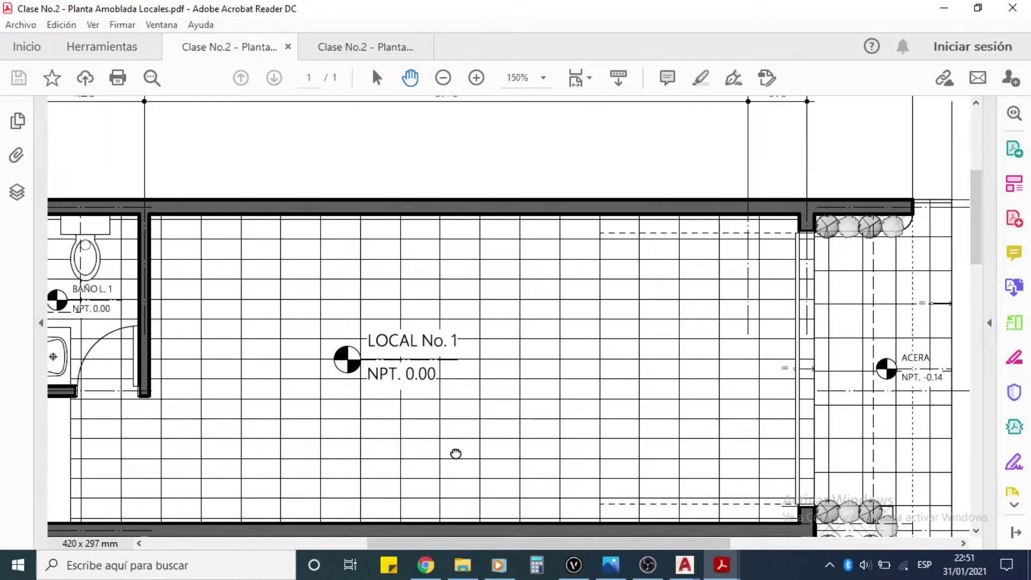
left_click_drag(456, 454, 531, 372)
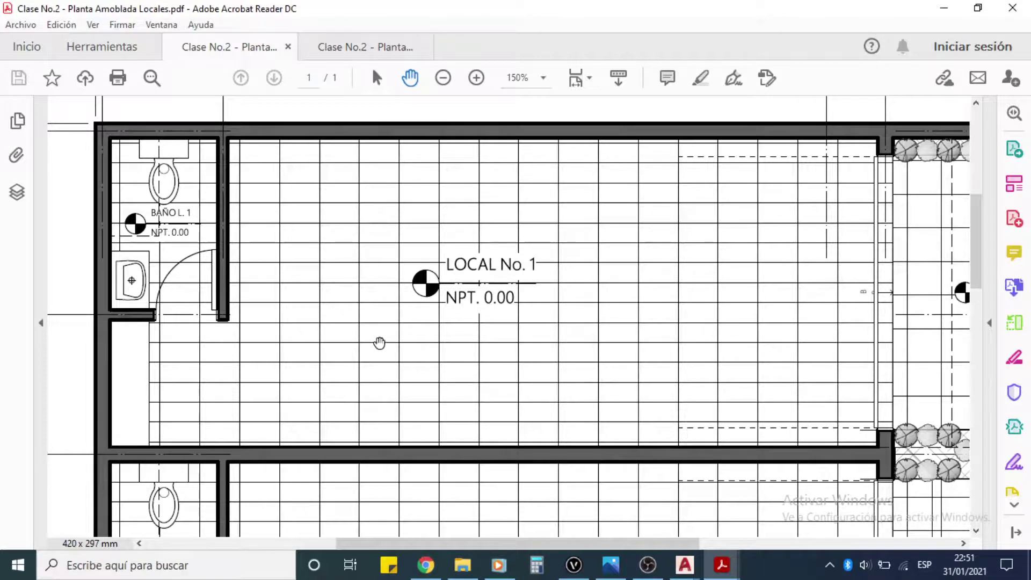
left_click_drag(623, 396, 580, 389)
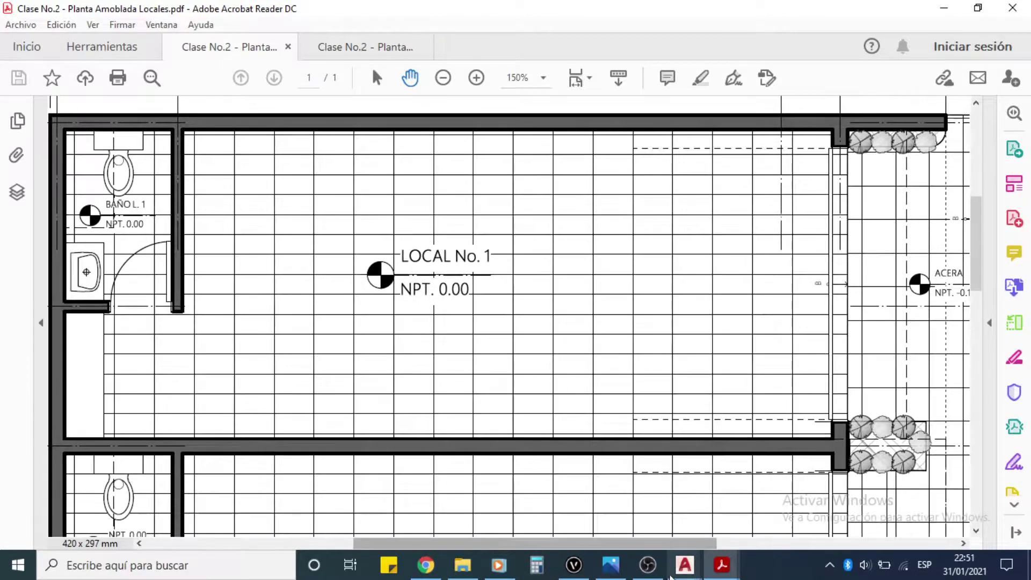
Step: Switch to Machote.dwg in AutoCAD and save the drawing
left_click(689, 574)
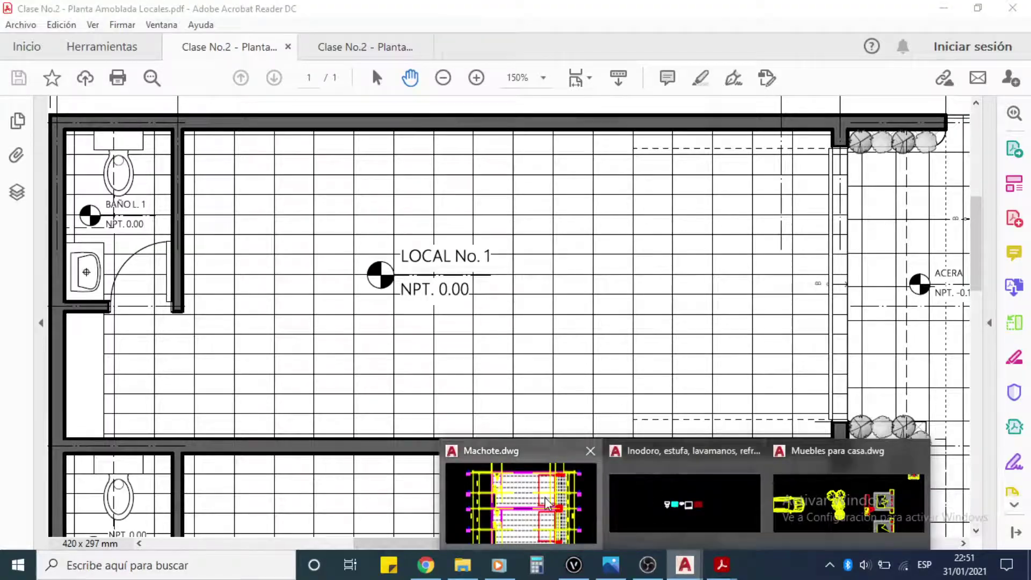
left_click(519, 497)
left_click_drag(461, 269, 451, 390)
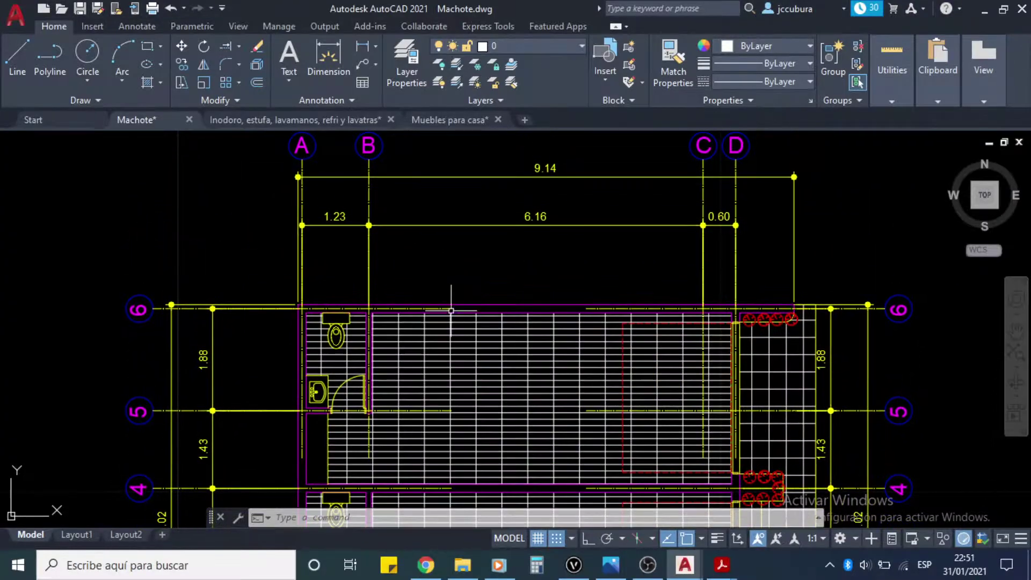
scroll(430, 290, "up", 3)
middle_click_drag(437, 270, 424, 297)
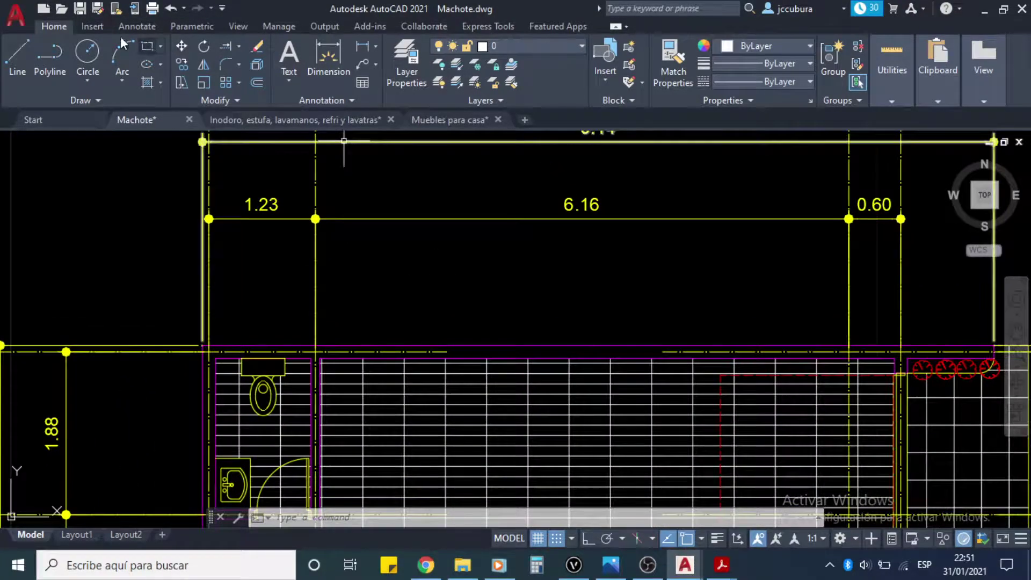
left_click(80, 9)
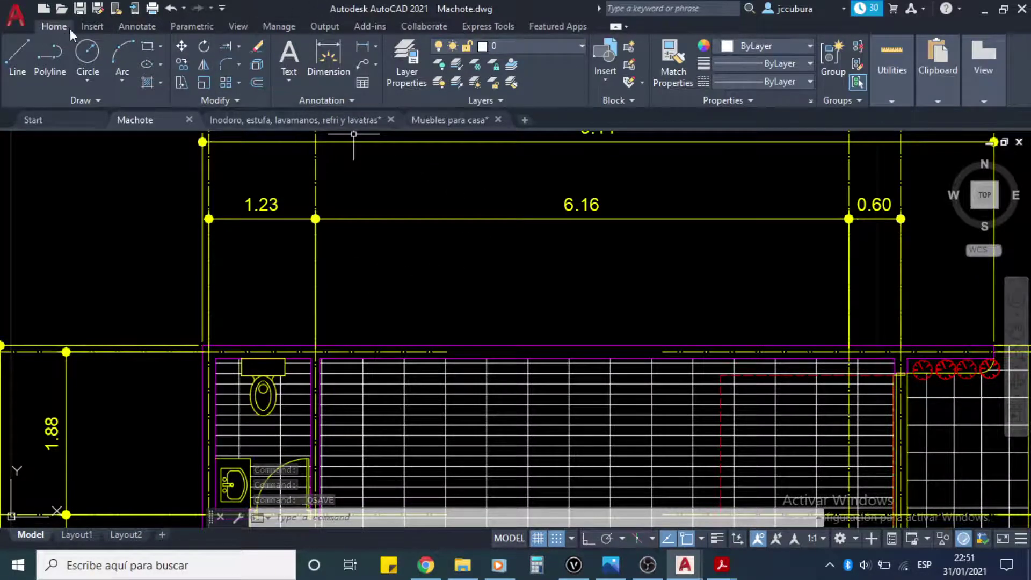
Step: Open the text style manager and compare the settings of the Annotative, Standard and Cubur 1 styles
left_click(353, 101)
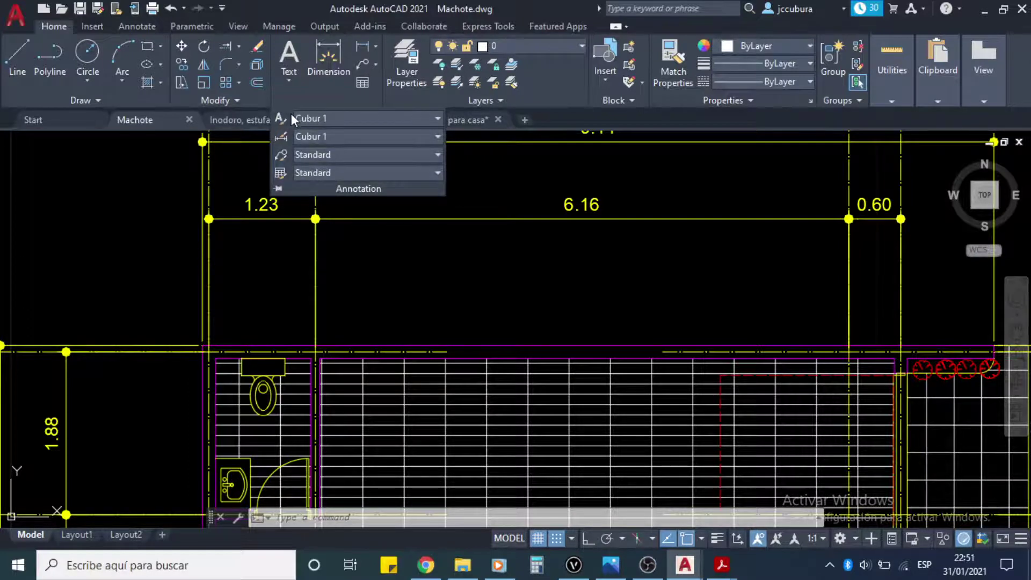
left_click(438, 120)
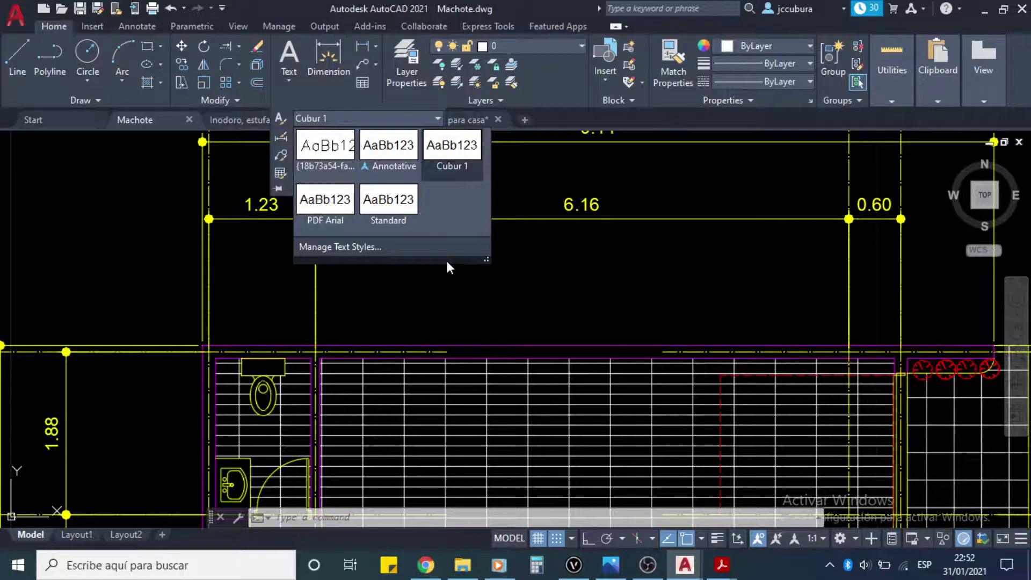
left_click(370, 250)
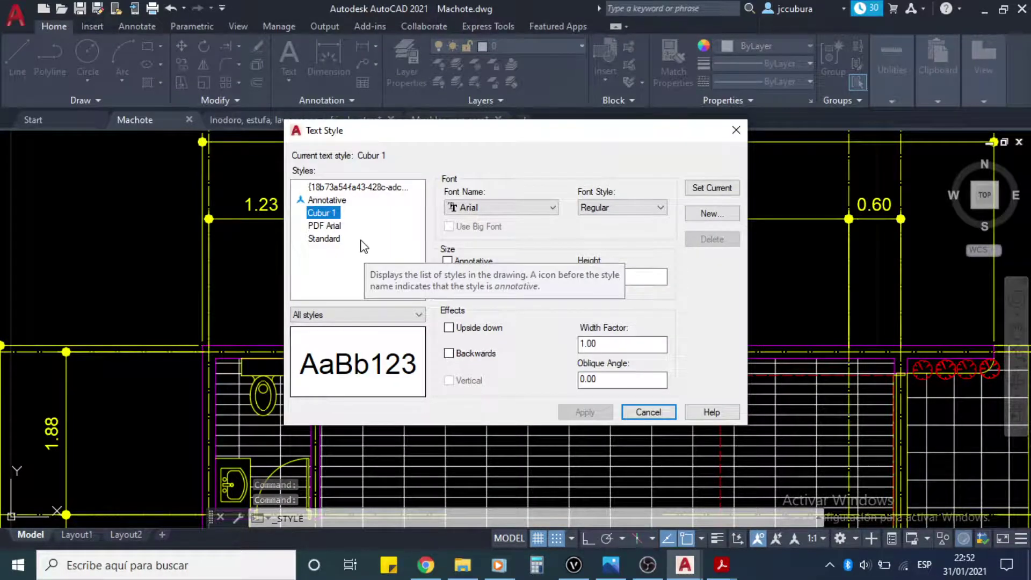
left_click(325, 214)
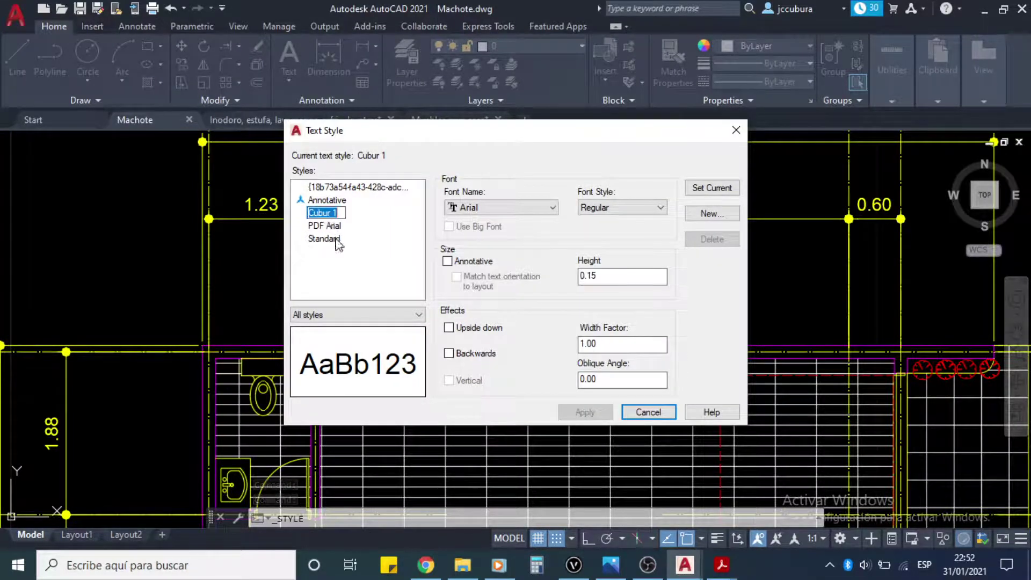
left_click(329, 201)
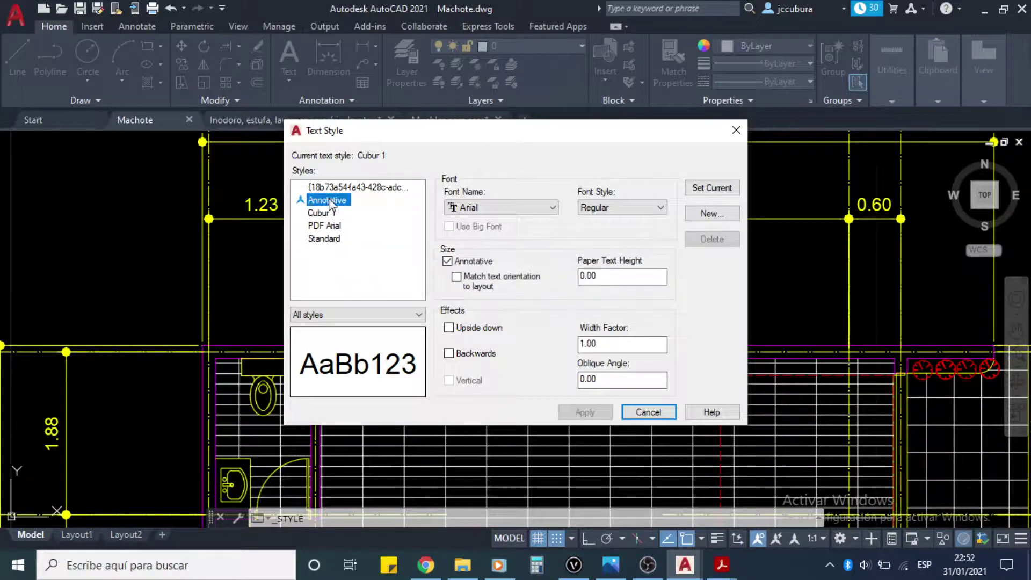
left_click(328, 240)
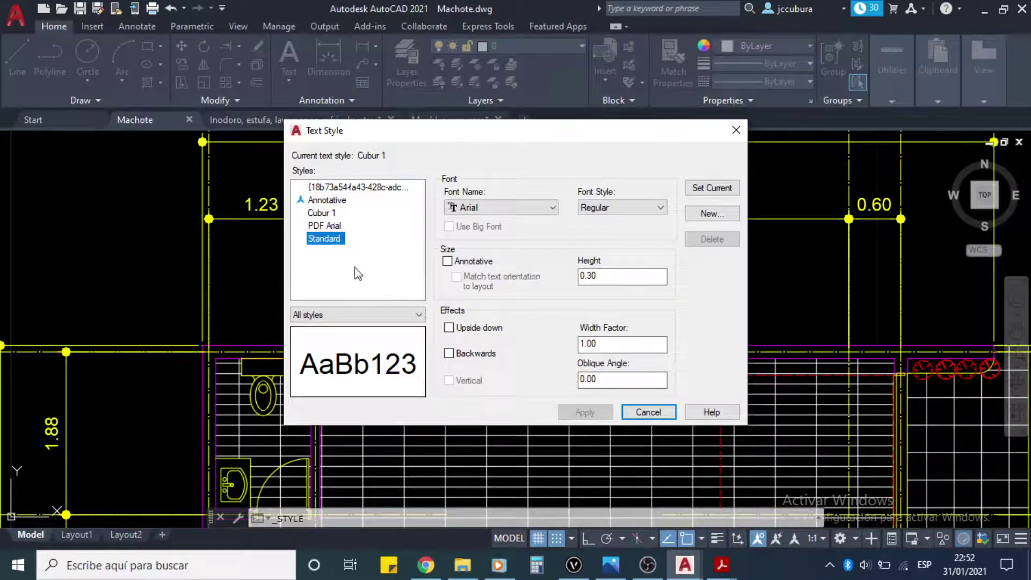
left_click(334, 203)
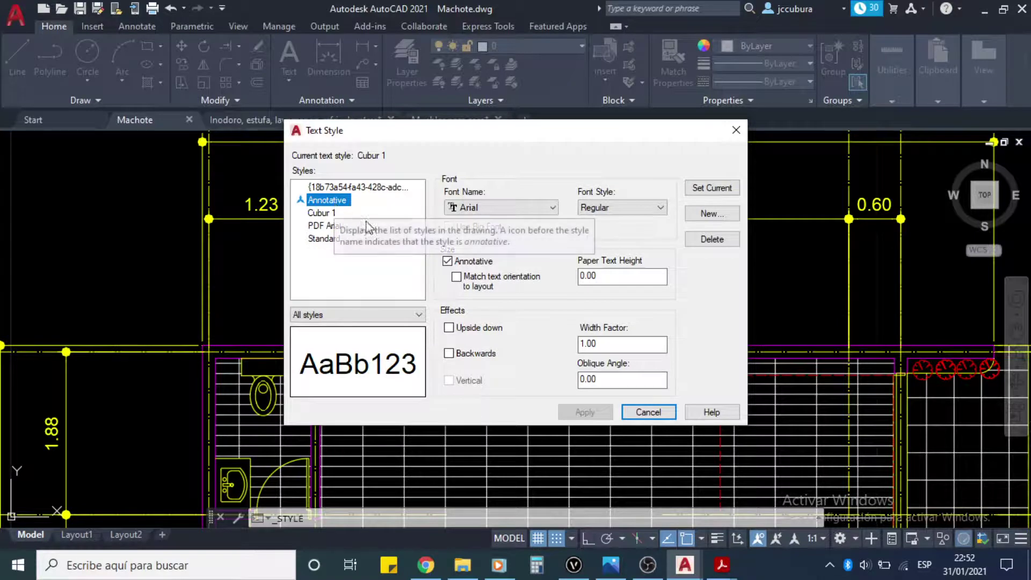
left_click(332, 242)
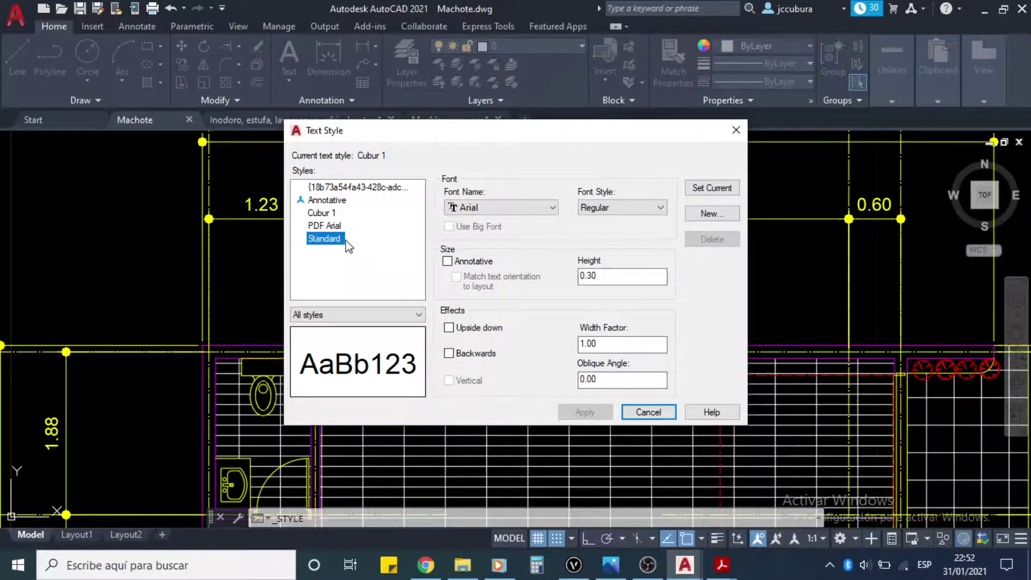
left_click(325, 214)
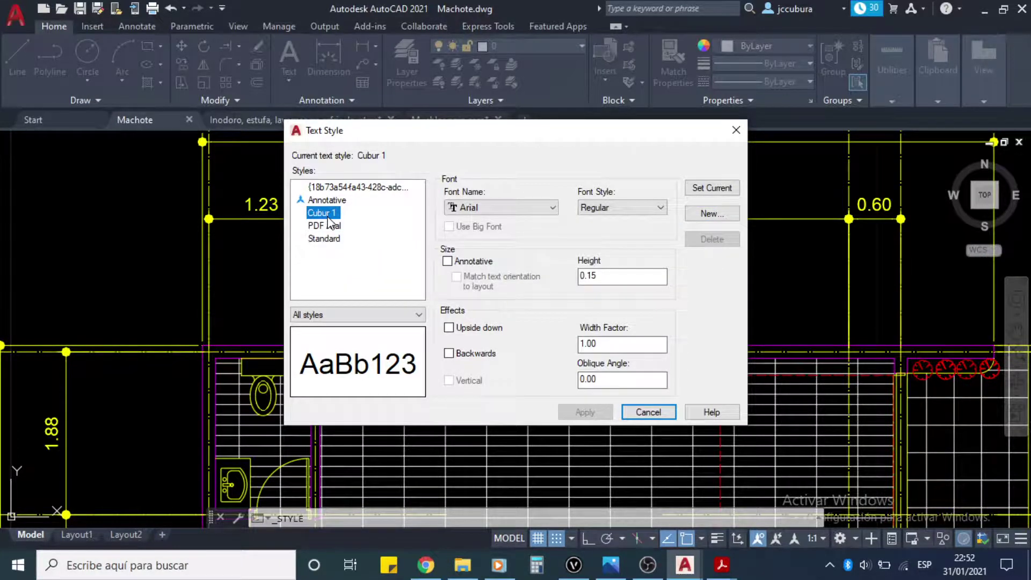
Step: Review the font, height, width factor and oblique angle of Cubur 1, make it the current text style and close the dialog
left_click(545, 207)
left_click(545, 207)
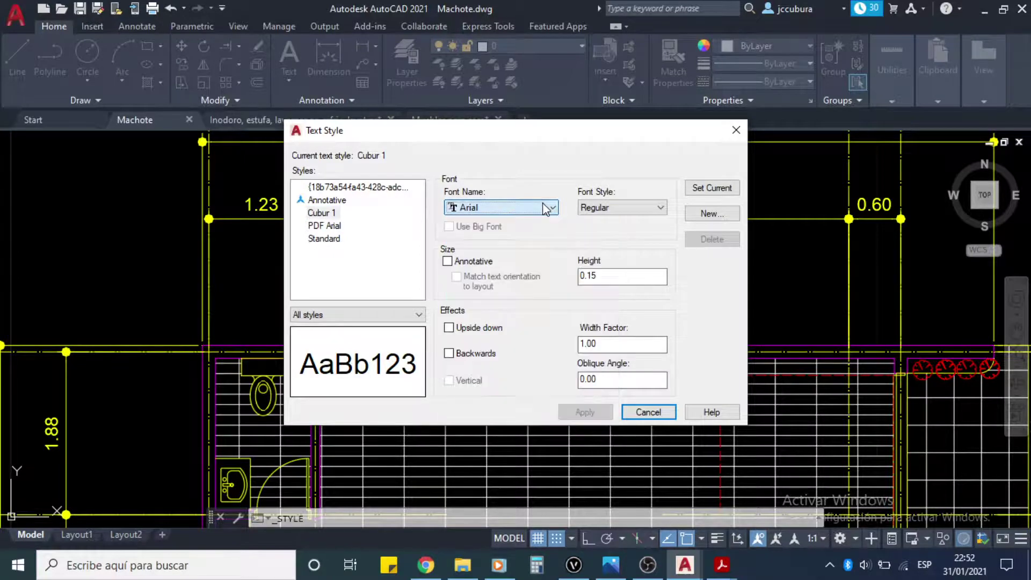
left_click(638, 211)
left_click(639, 214)
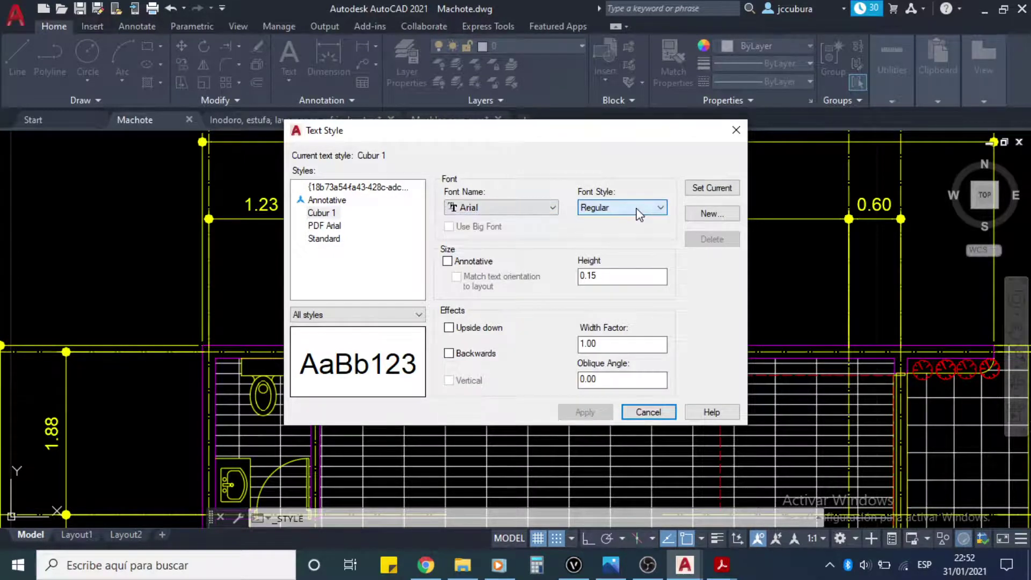
left_click(613, 278)
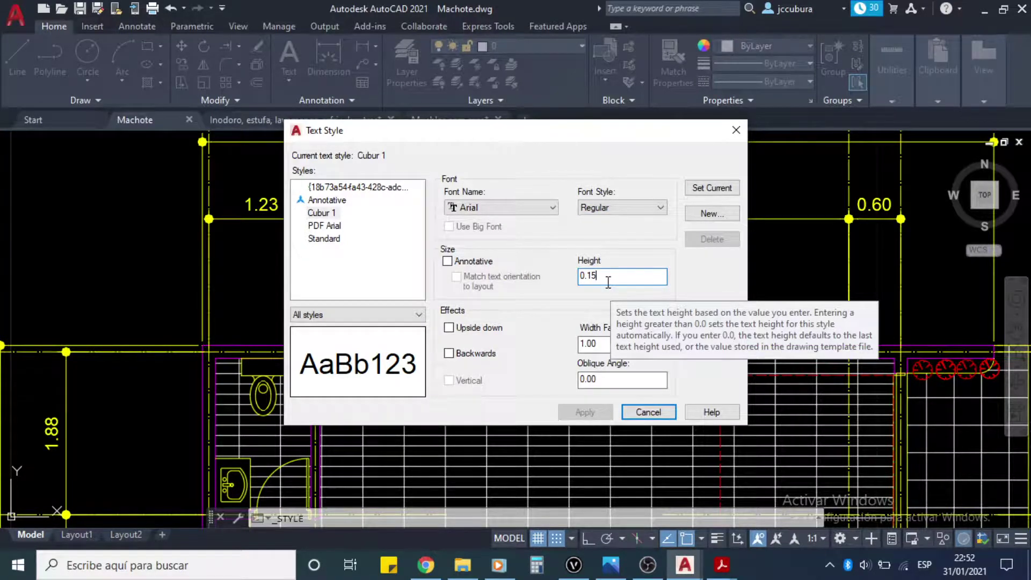
key("Tab")
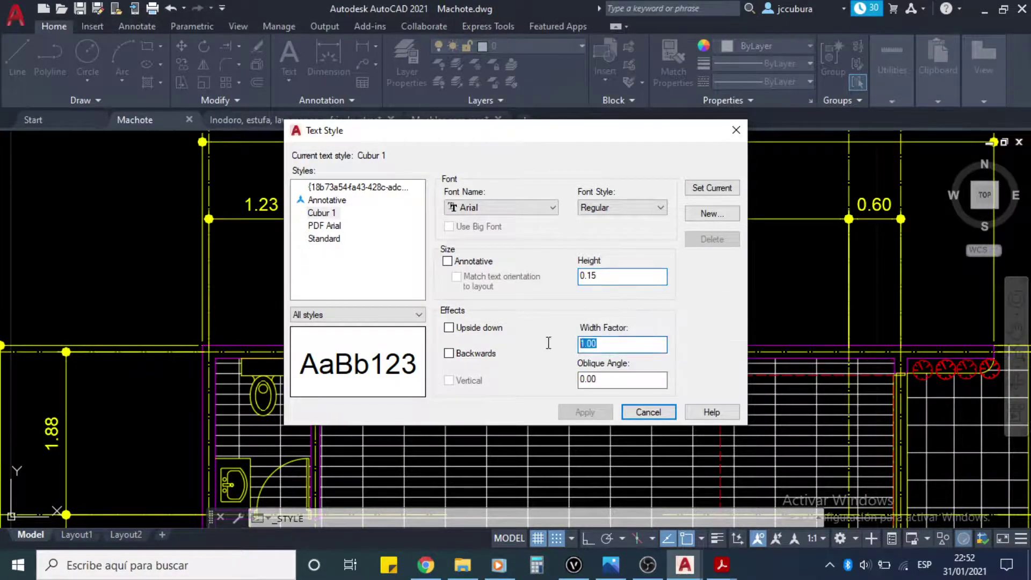
key("Tab")
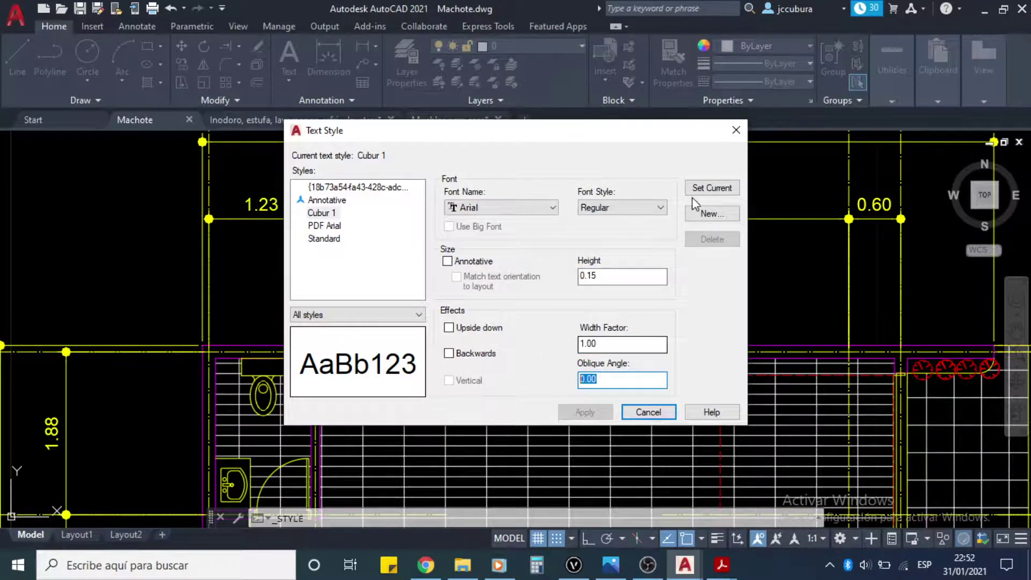
left_click(717, 190)
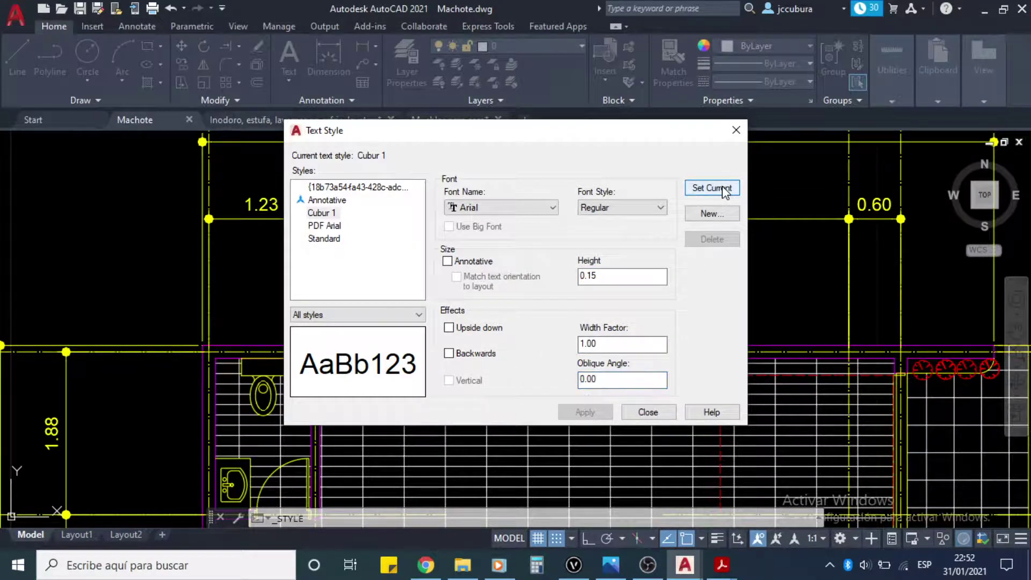
left_click(648, 412)
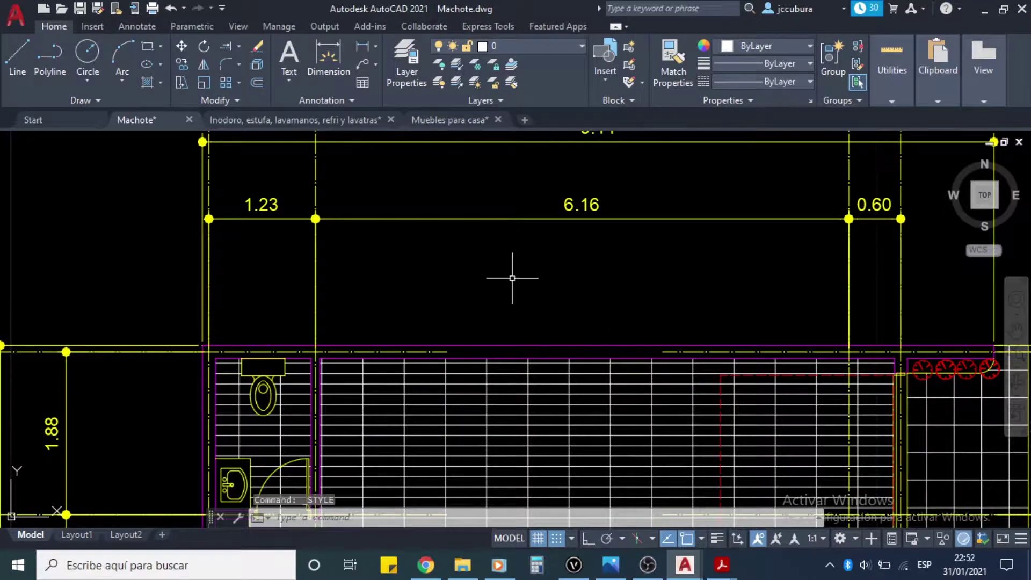
Step: With Ortho on, write the single-line text "LOCAL 1" at 0° rotation above the upper wall, between axes B and C
middle_click_drag(511, 277, 529, 325)
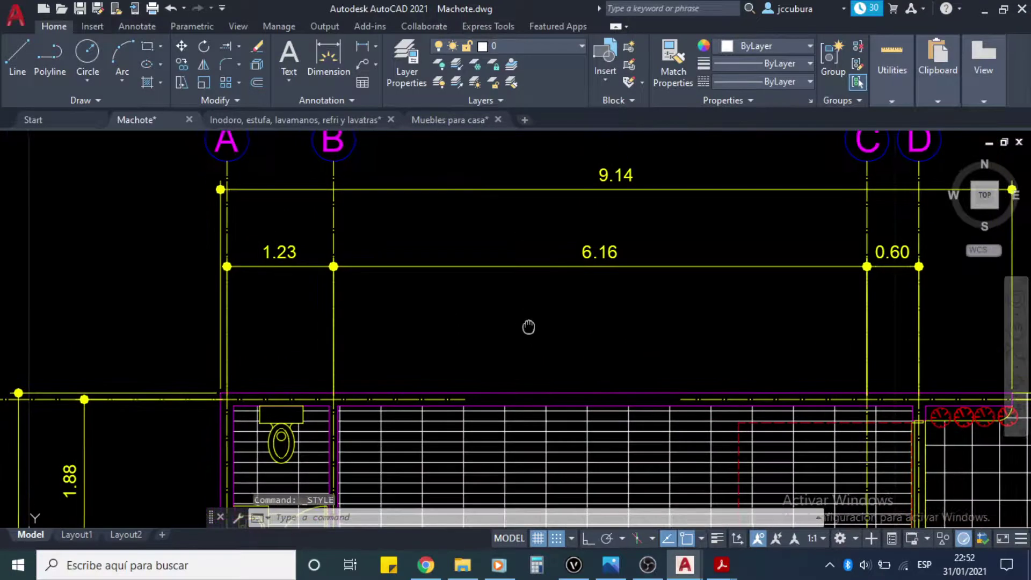
left_click(288, 81)
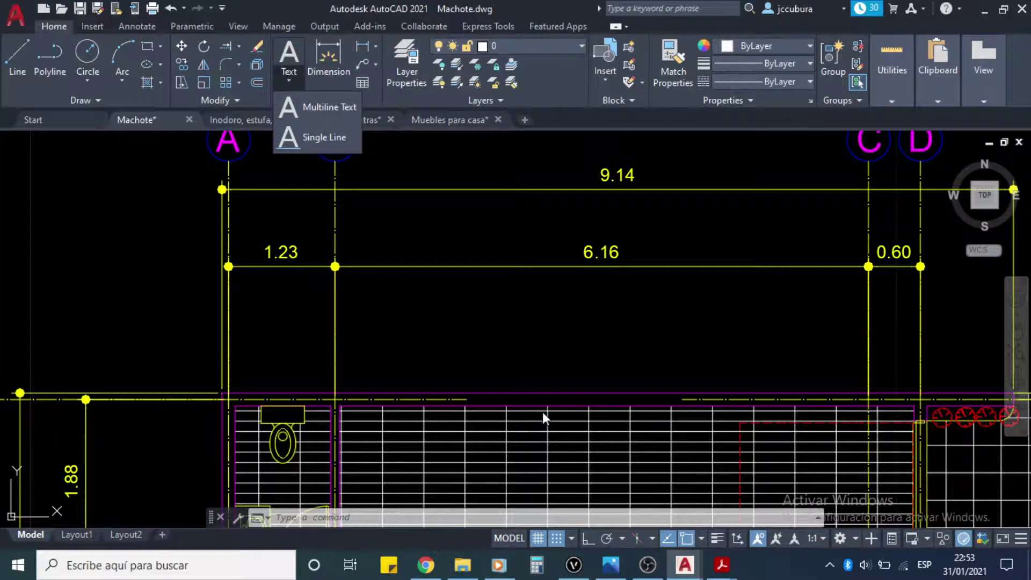
left_click(317, 138)
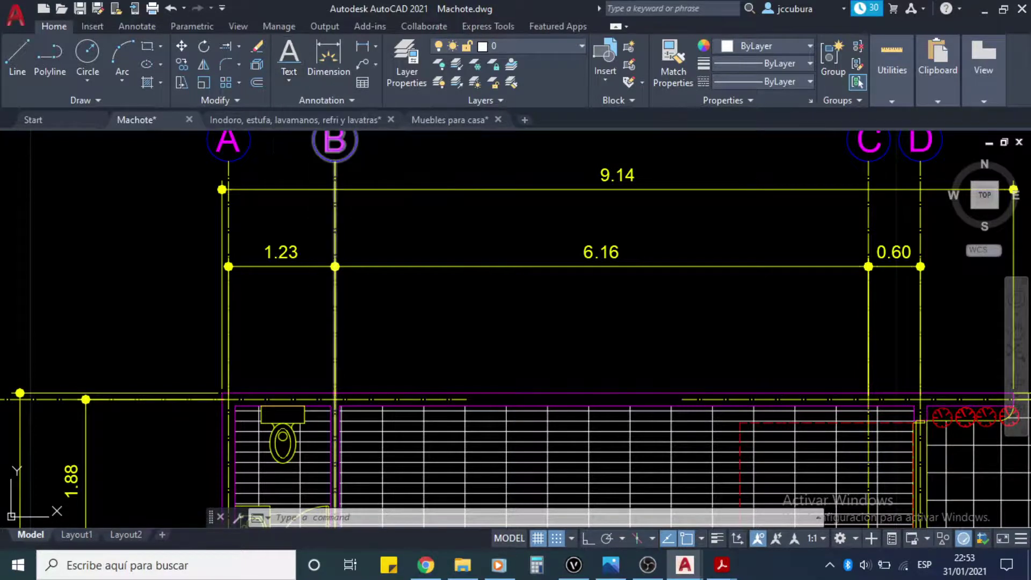
left_click(418, 338)
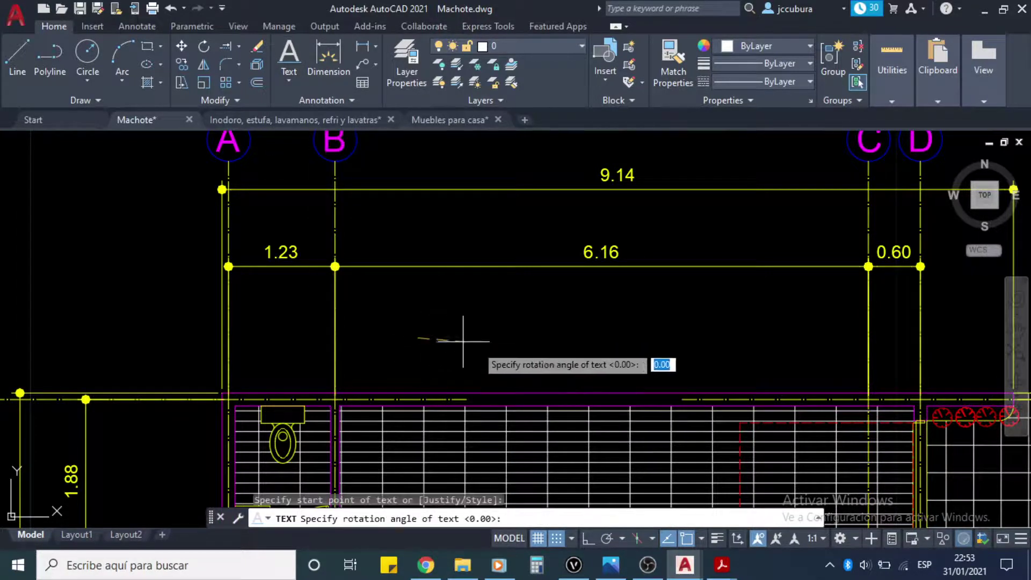
left_click(589, 542)
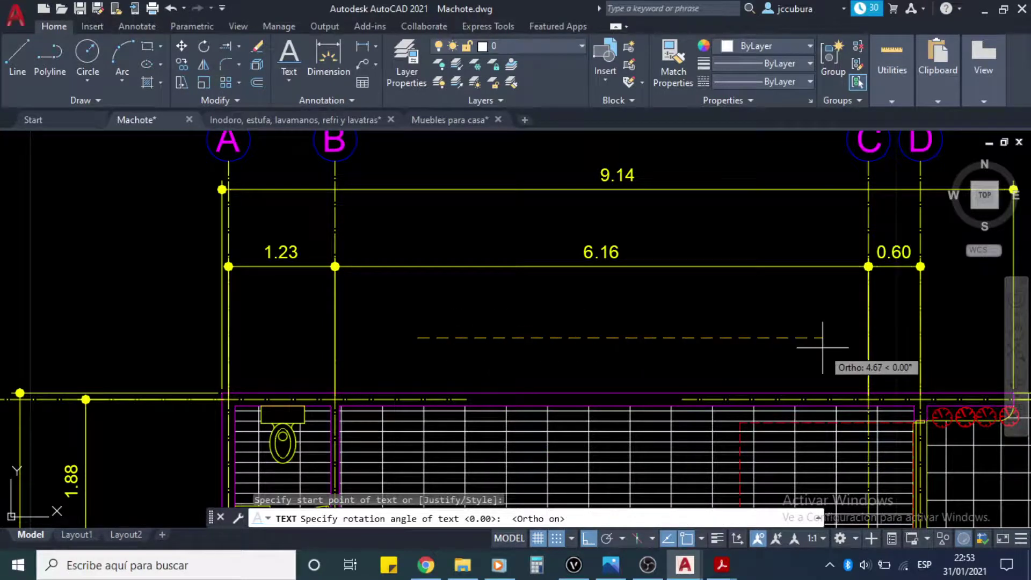
key("Return")
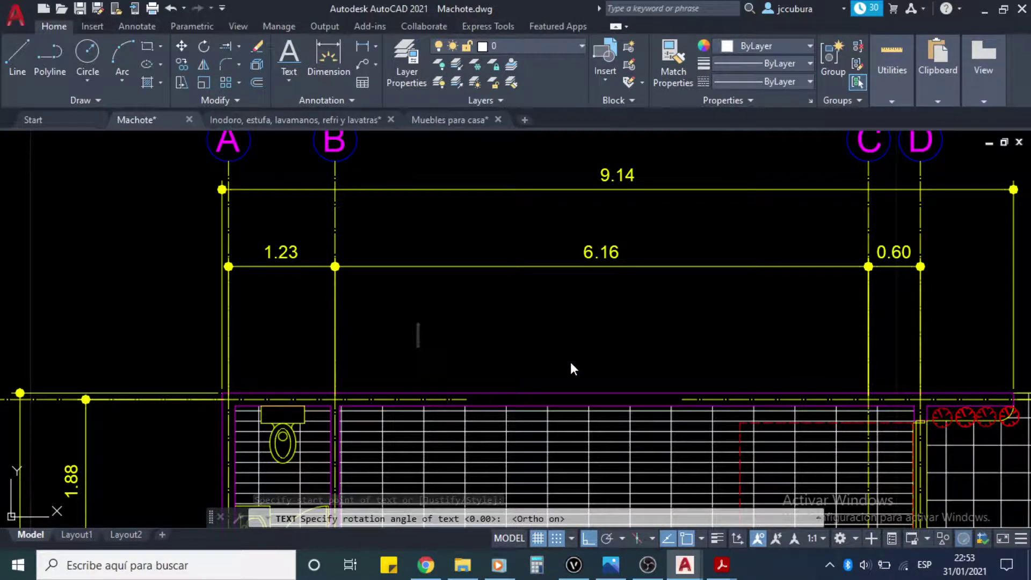
type("LOCAL ")
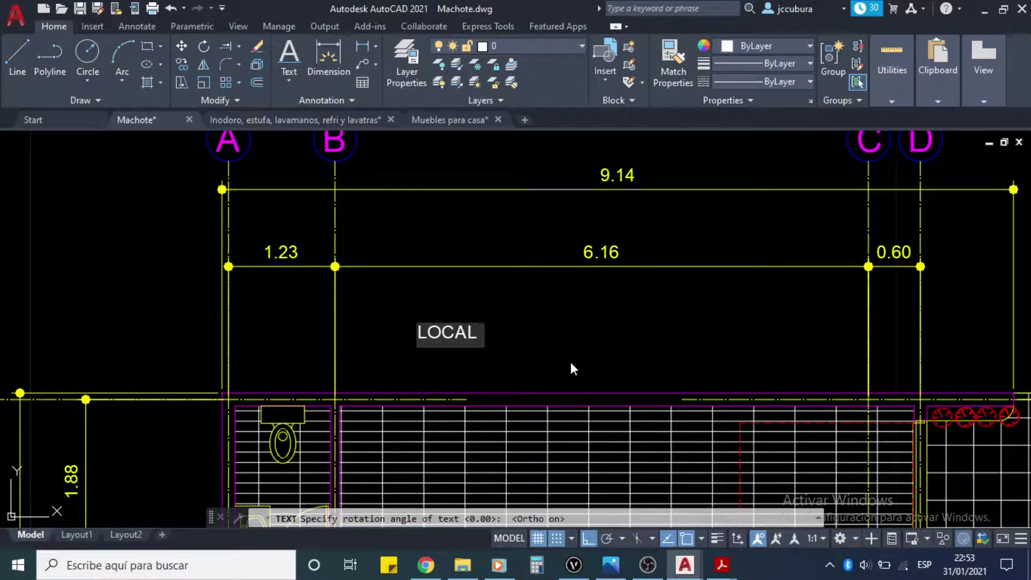
type("1")
left_click(579, 355)
middle_click_drag(562, 359, 550, 326)
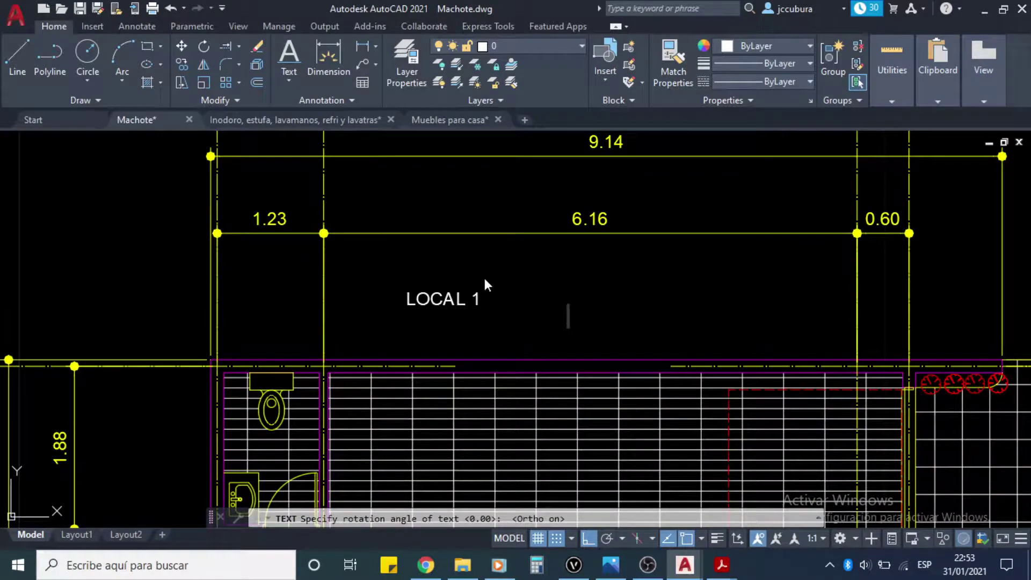
key("Return")
Step: Select the LOCAL 1 text above the plan and open the layer choices for it
middle_click_drag(527, 296, 554, 210)
scroll(548, 214, "down", 4)
scroll(531, 227, "up", 4)
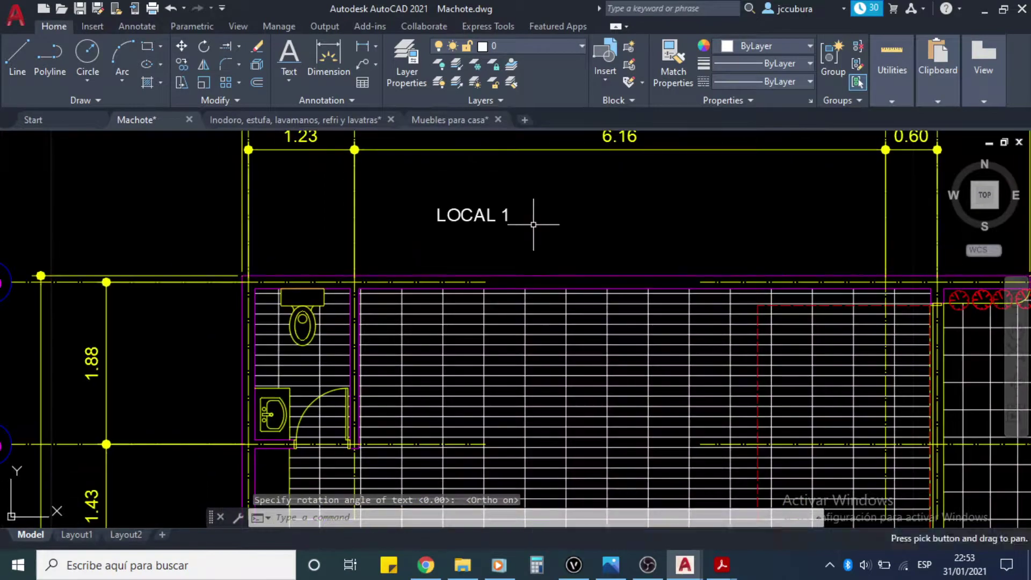
scroll(534, 219, "up", 5)
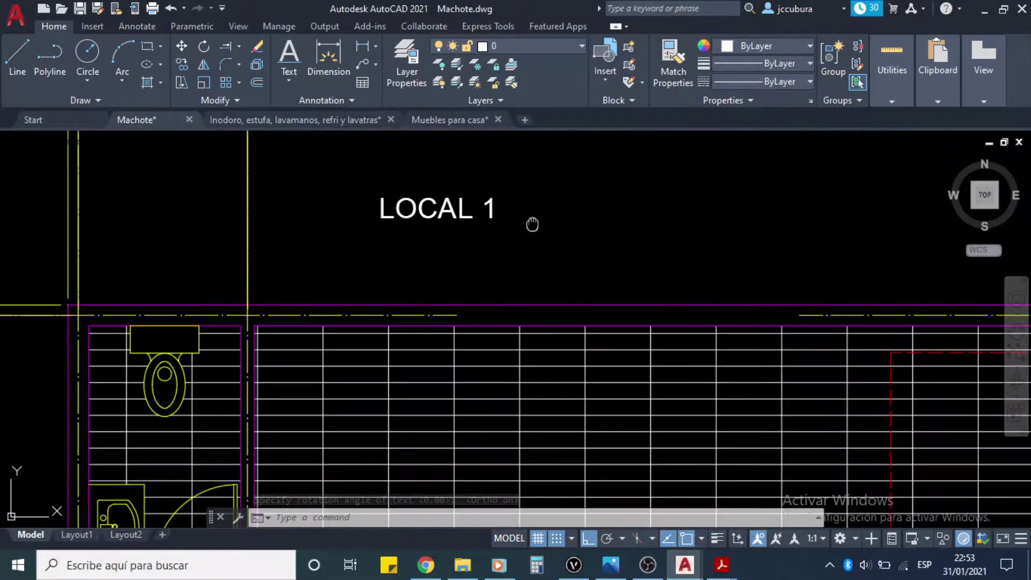
middle_click_drag(532, 223, 532, 251)
key("Escape")
key("Escape")
key("Escape")
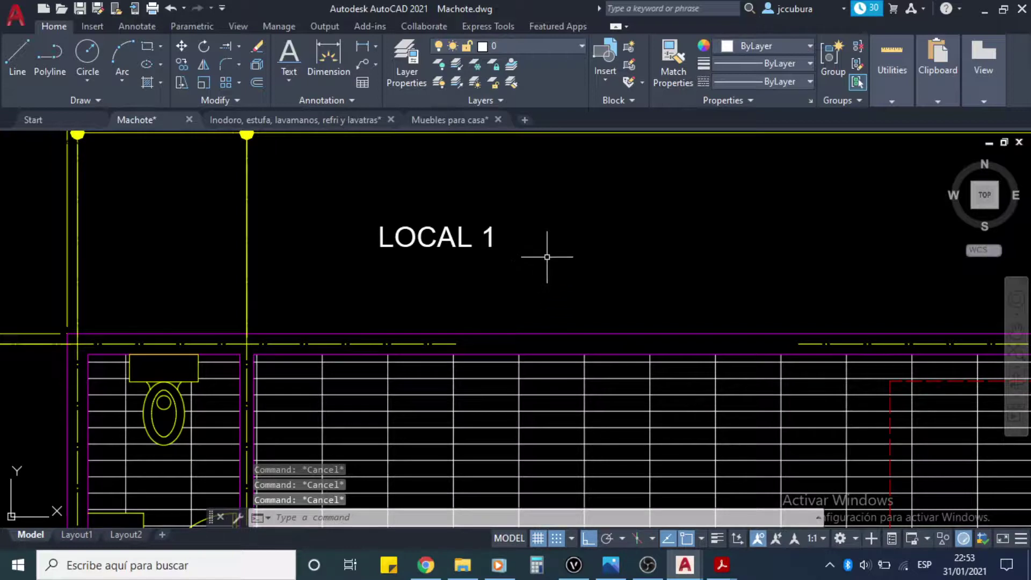
left_click(546, 199)
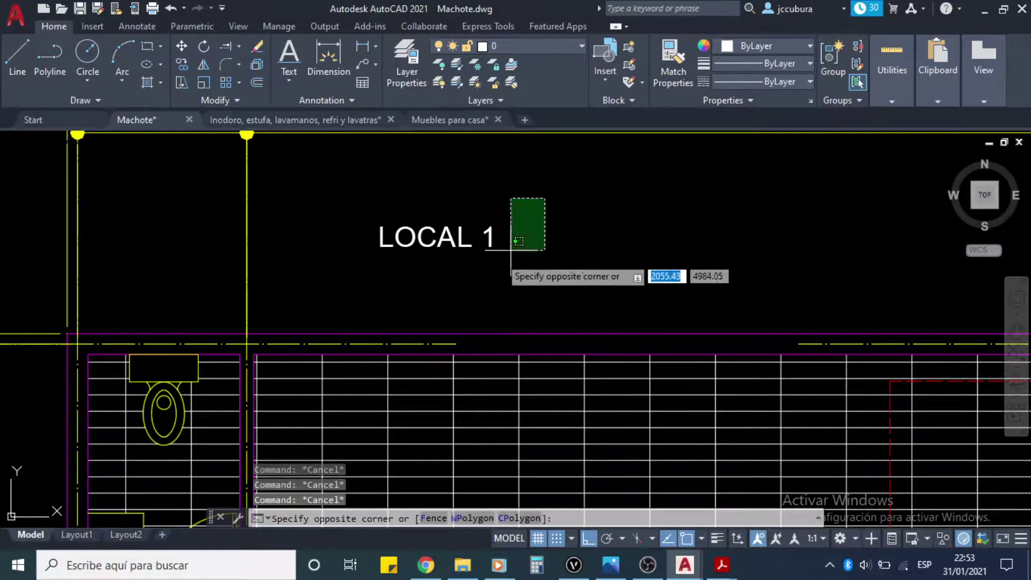
left_click(408, 274)
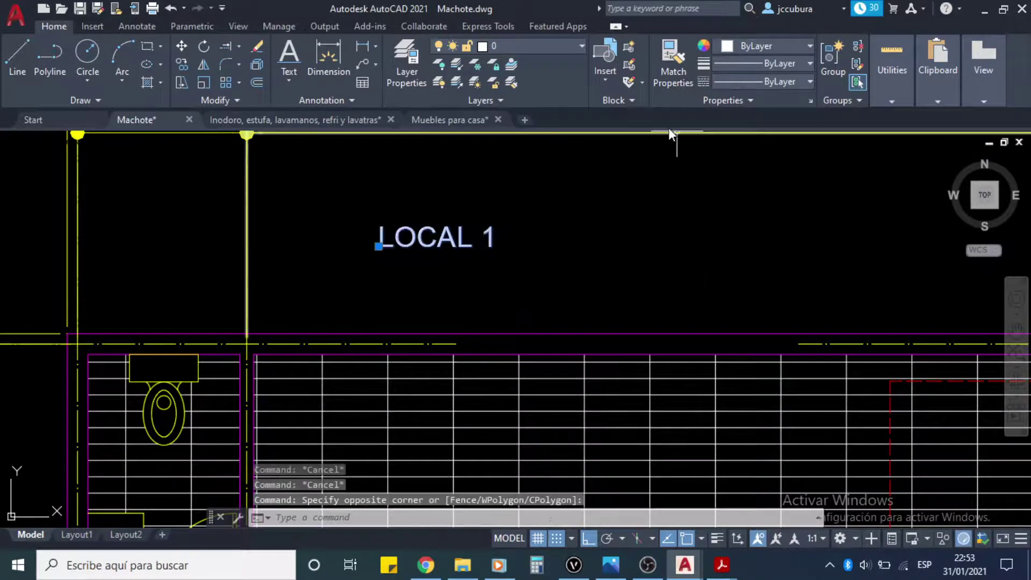
left_click(581, 48)
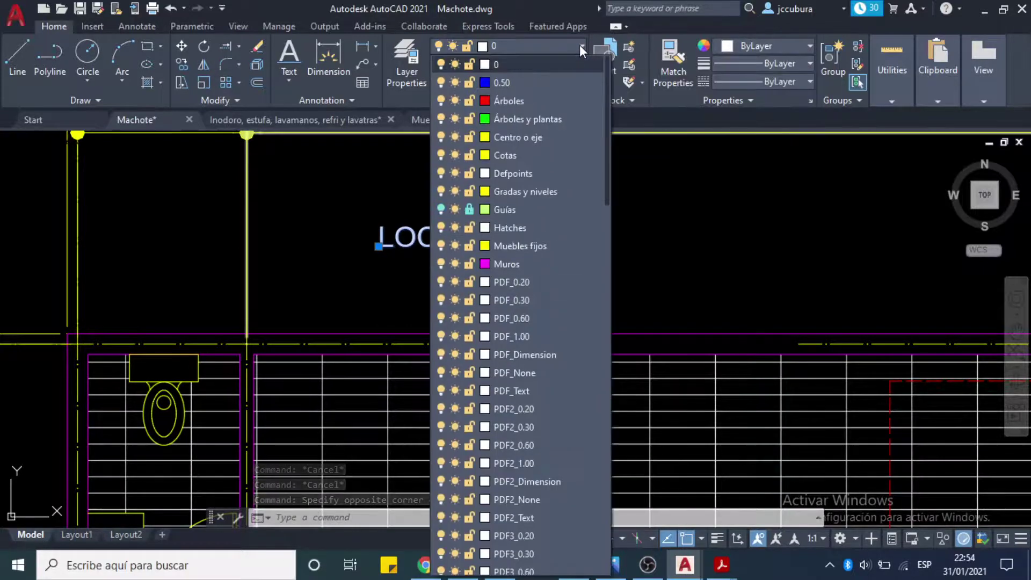